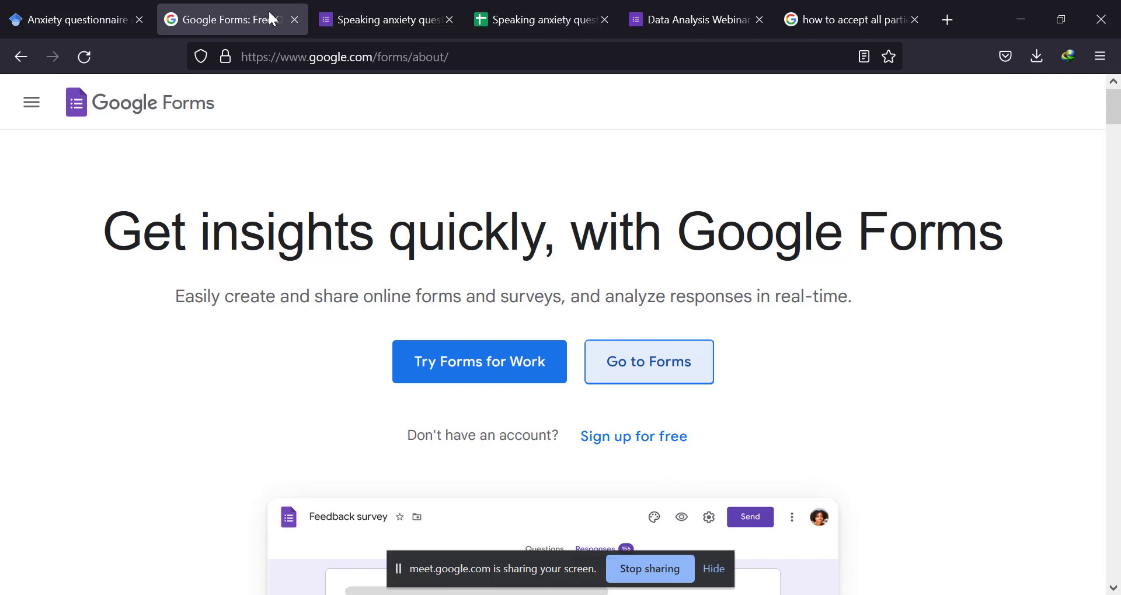
Switch to Google Scholar and review the search results for "Anxiety questionnaire adopted".
left_click(83, 15)
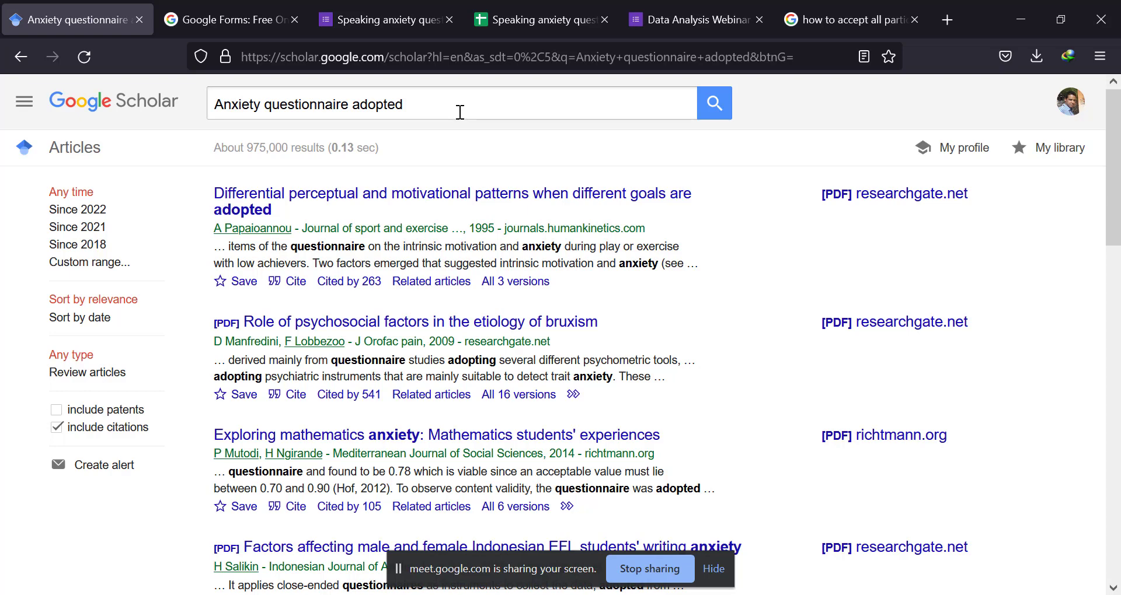
left_click_drag(457, 107, 216, 103)
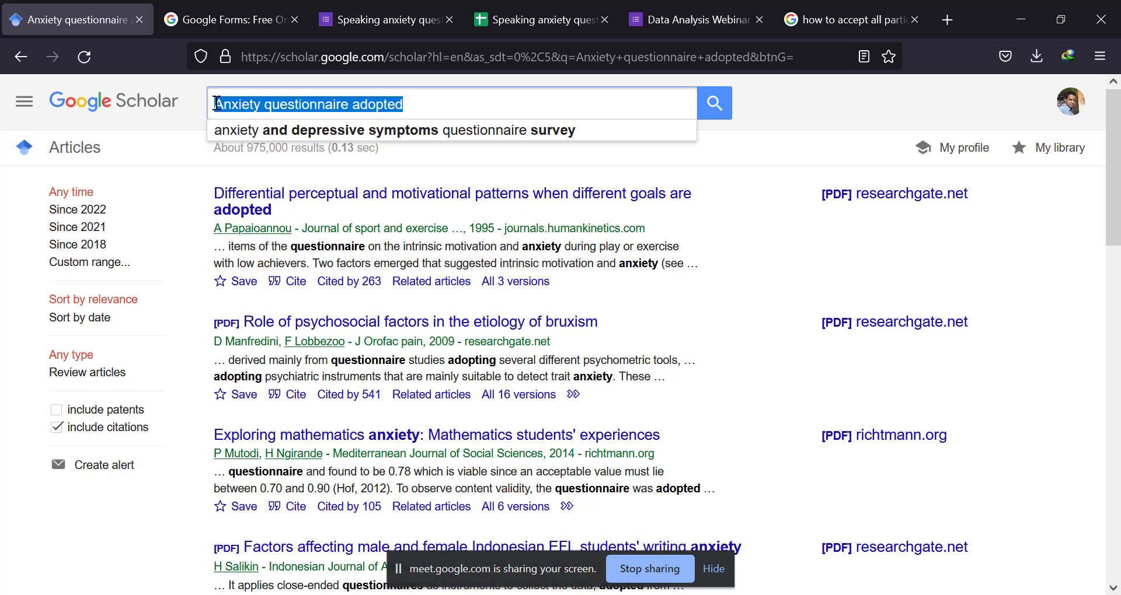
left_click(425, 105)
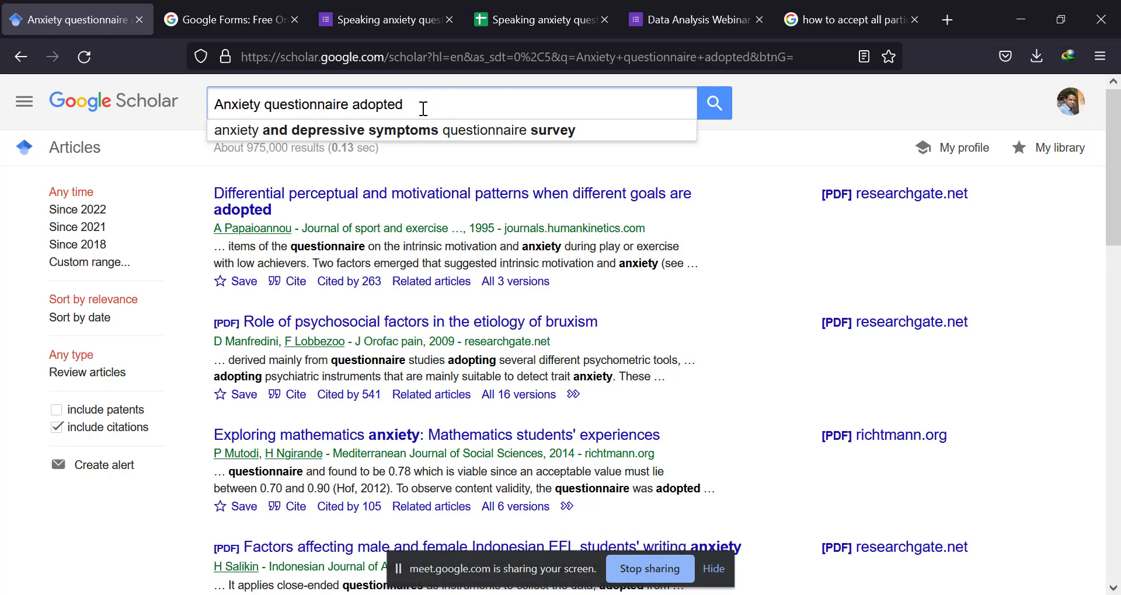
triple_click(421, 107)
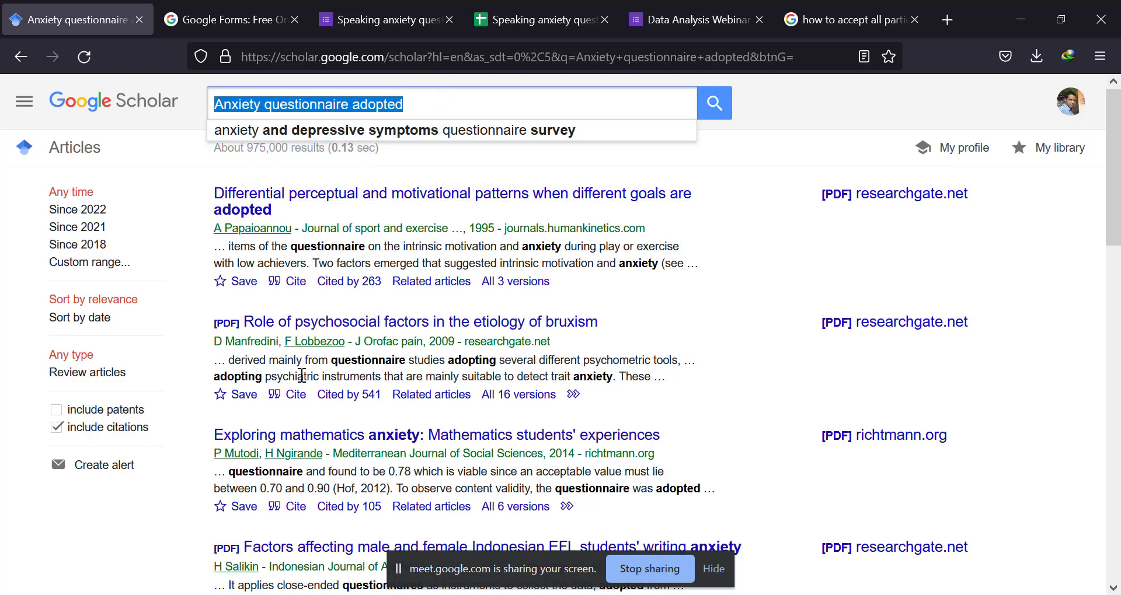
scroll(300, 374, "down", 3)
scroll(343, 168, "up", 3)
scroll(392, 380, "down", 2)
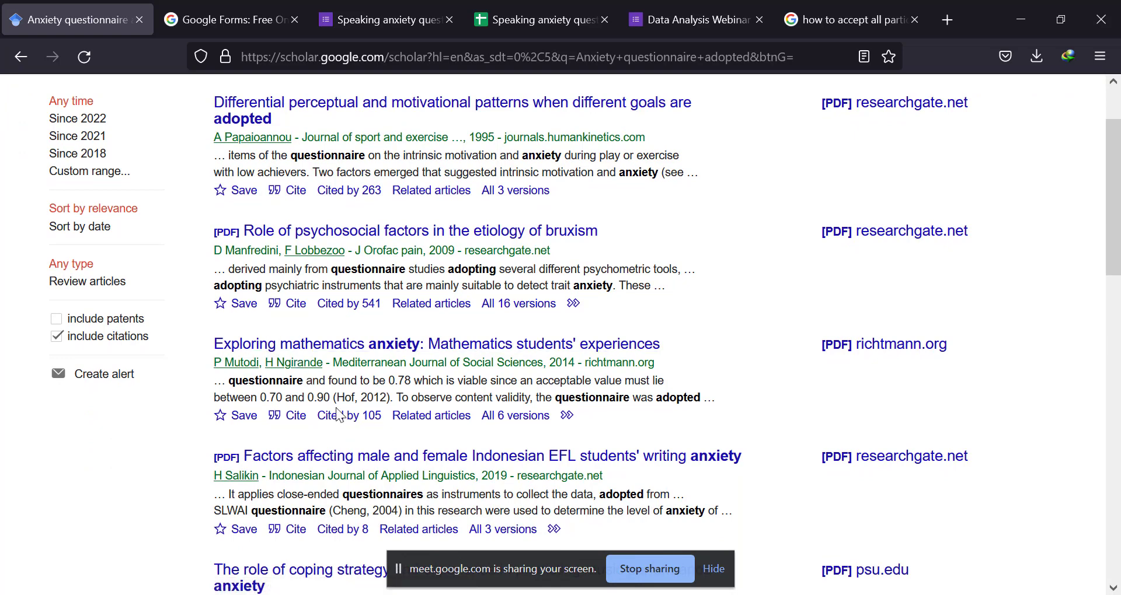
View the citation formats for "Exploring mathematics anxiety: Mathematics students' experiences", highlight the APA reference, and close the citation window.
left_click(296, 416)
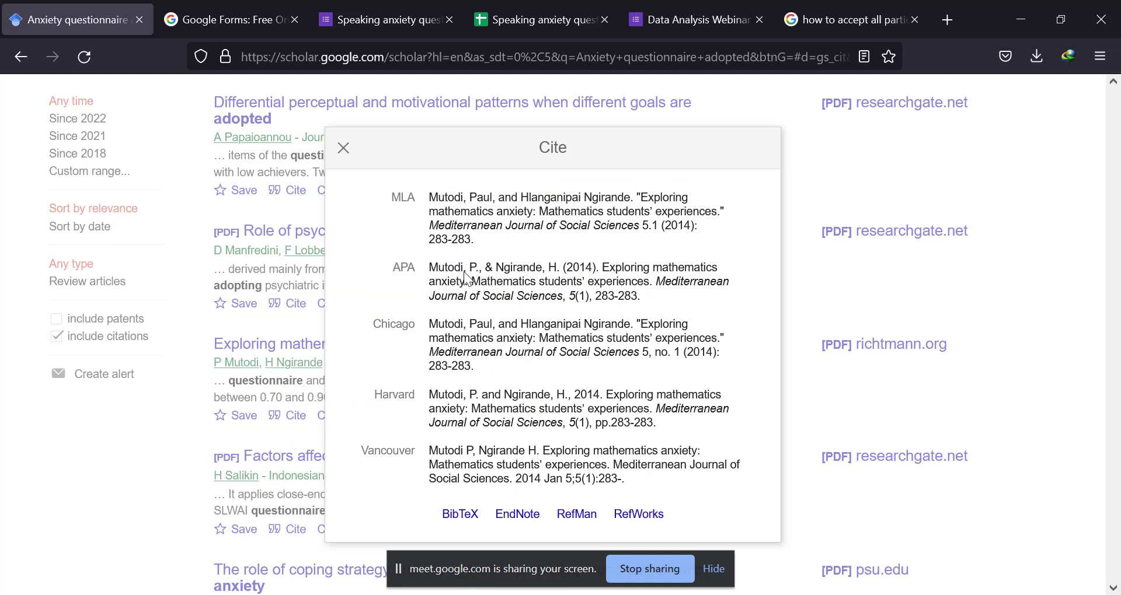
left_click(432, 269)
left_click(433, 267)
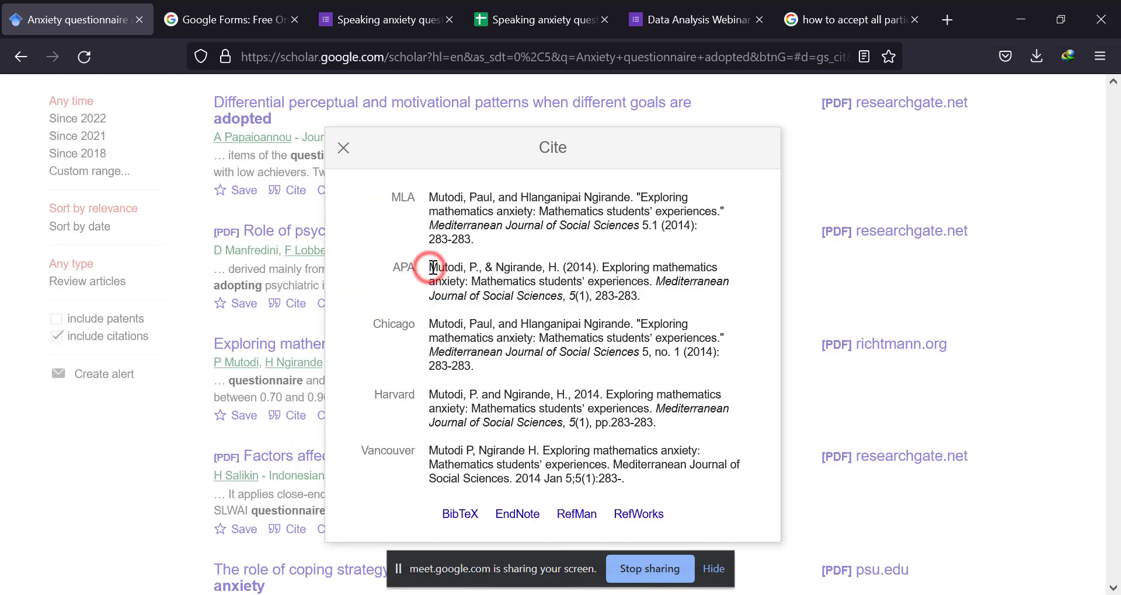
left_click_drag(433, 267, 653, 296)
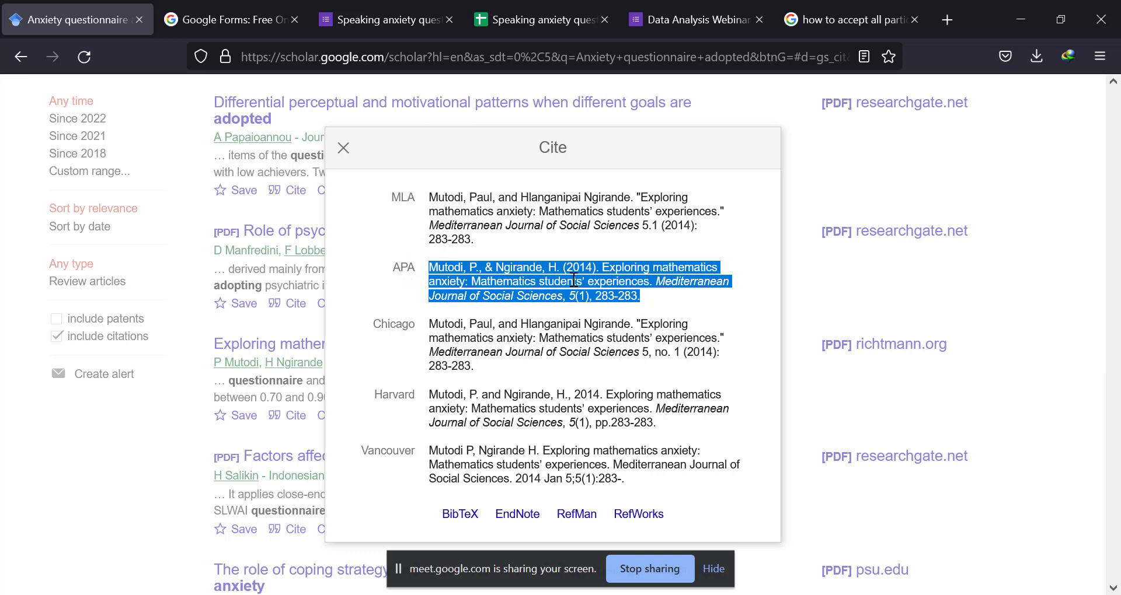
left_click(344, 148)
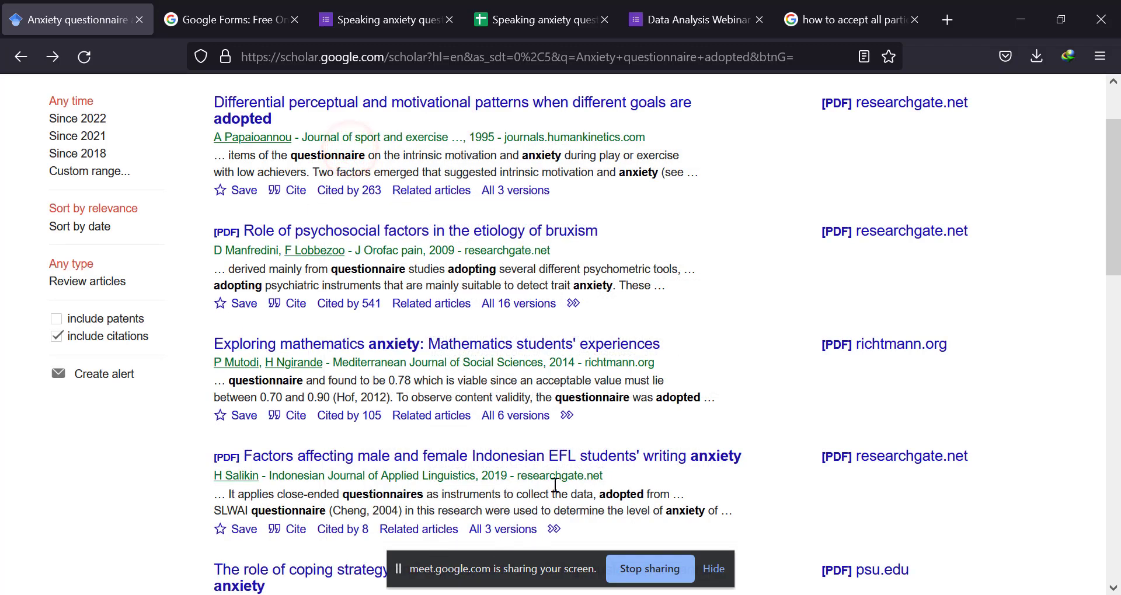
Switch to IJAL.pdf in Foxit PhantomPDF and examine the abstract and the writing anxiety questionnaire in the appendices.
key("alt+Tab")
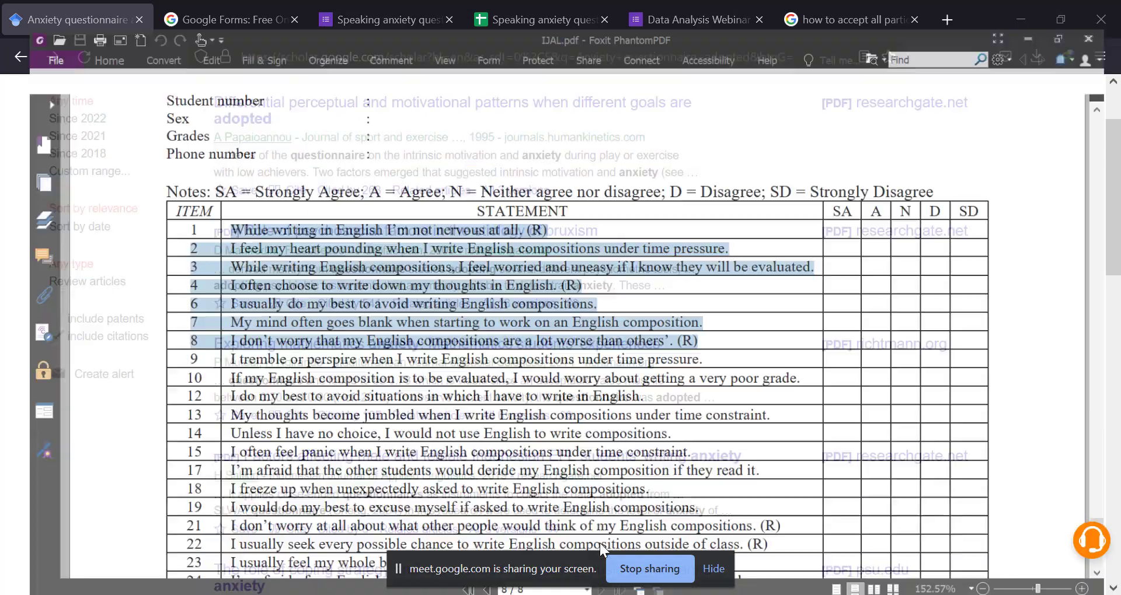
scroll(599, 345, "up", 15)
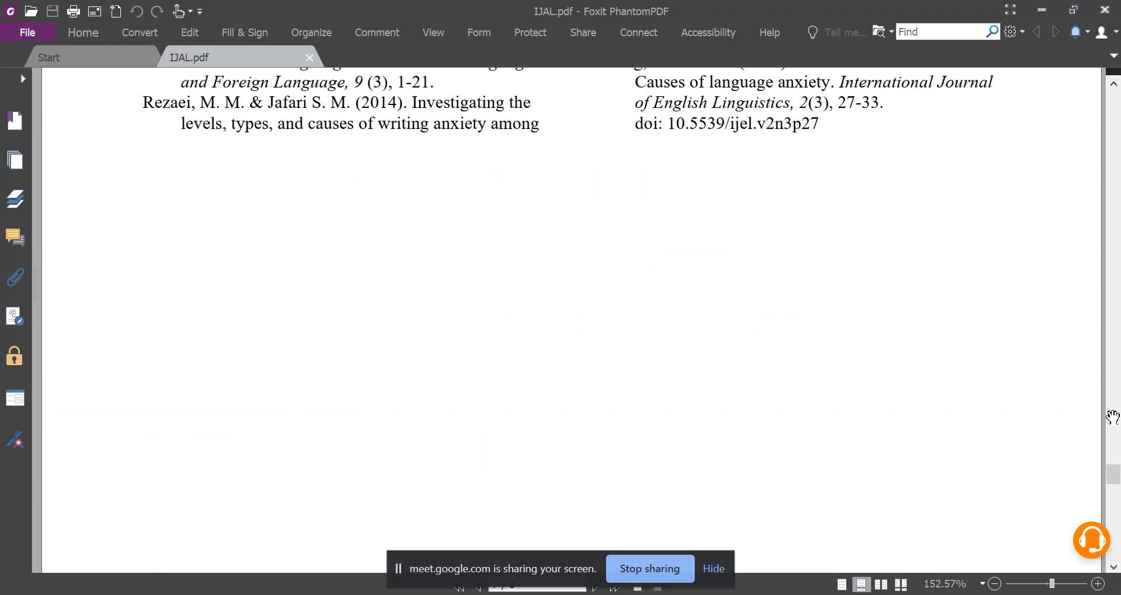
left_click_drag(1112, 475, 1115, 108)
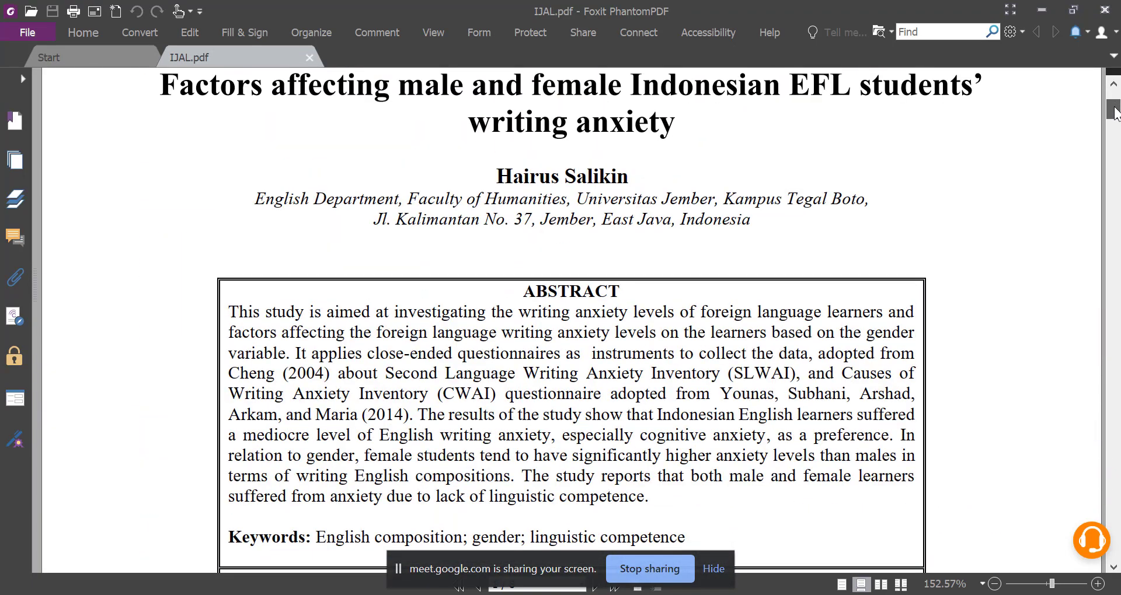
left_click_drag(1113, 112, 1113, 514)
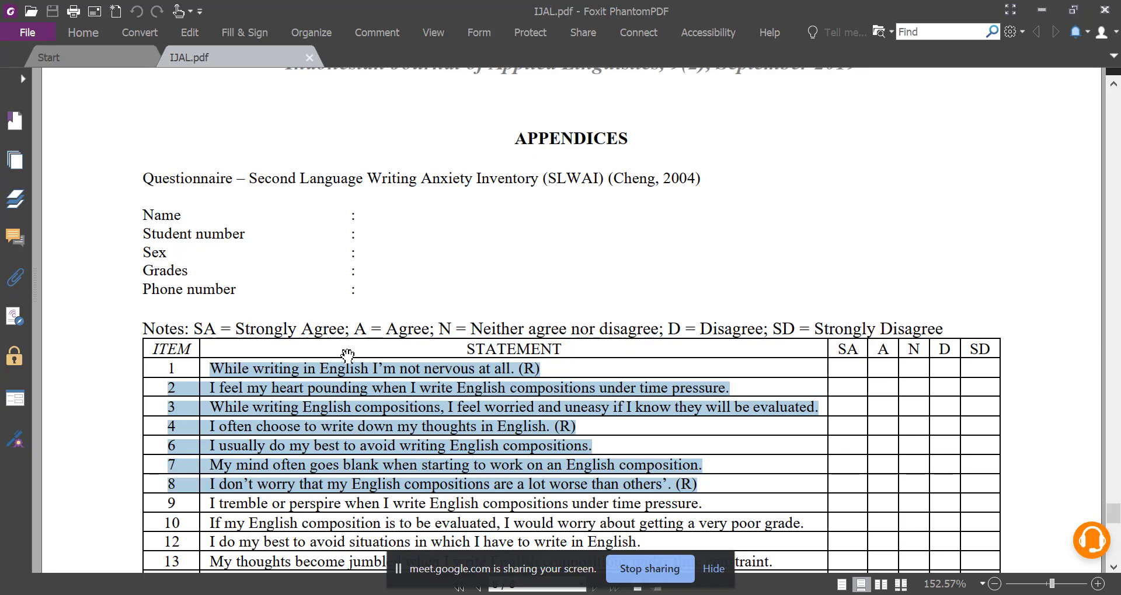
scroll(346, 356, "down", 3)
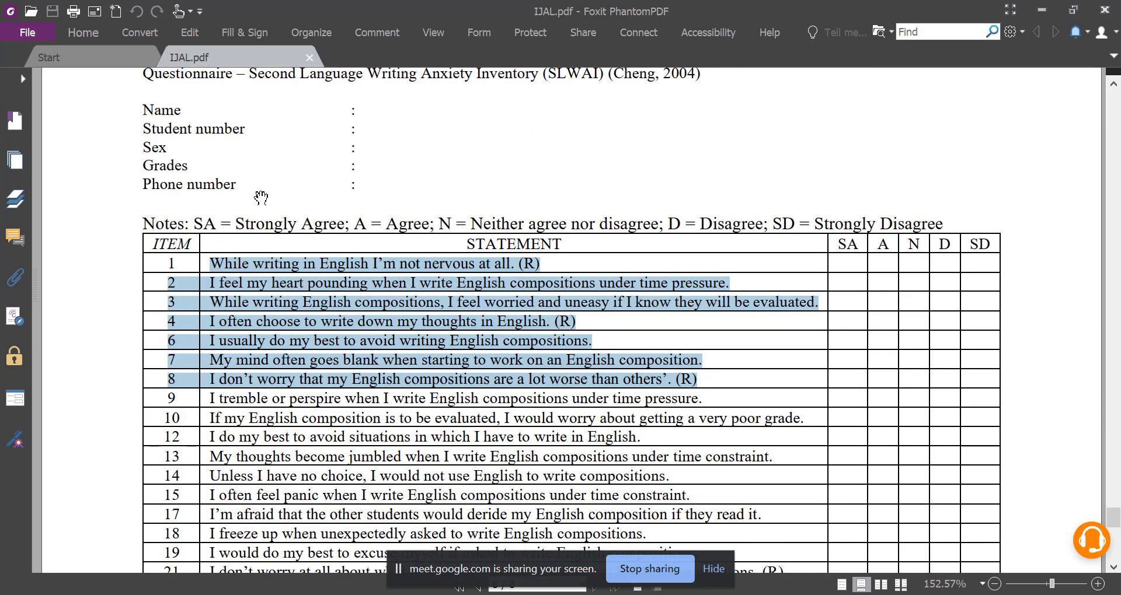
scroll(251, 204, "up", 1)
left_click(454, 388)
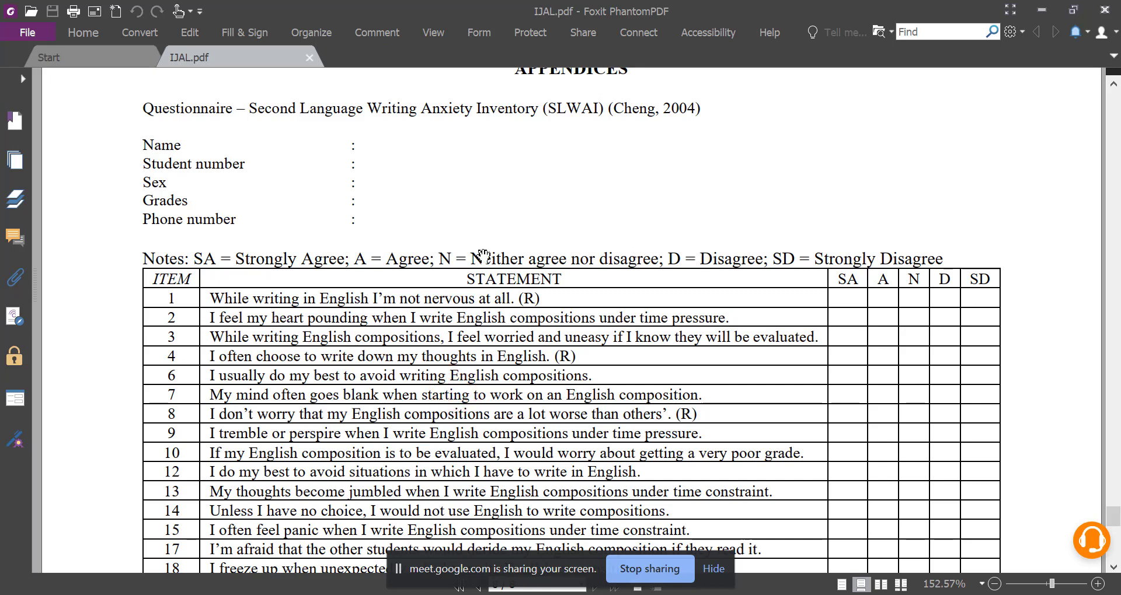
scroll(256, 293, "down", 1)
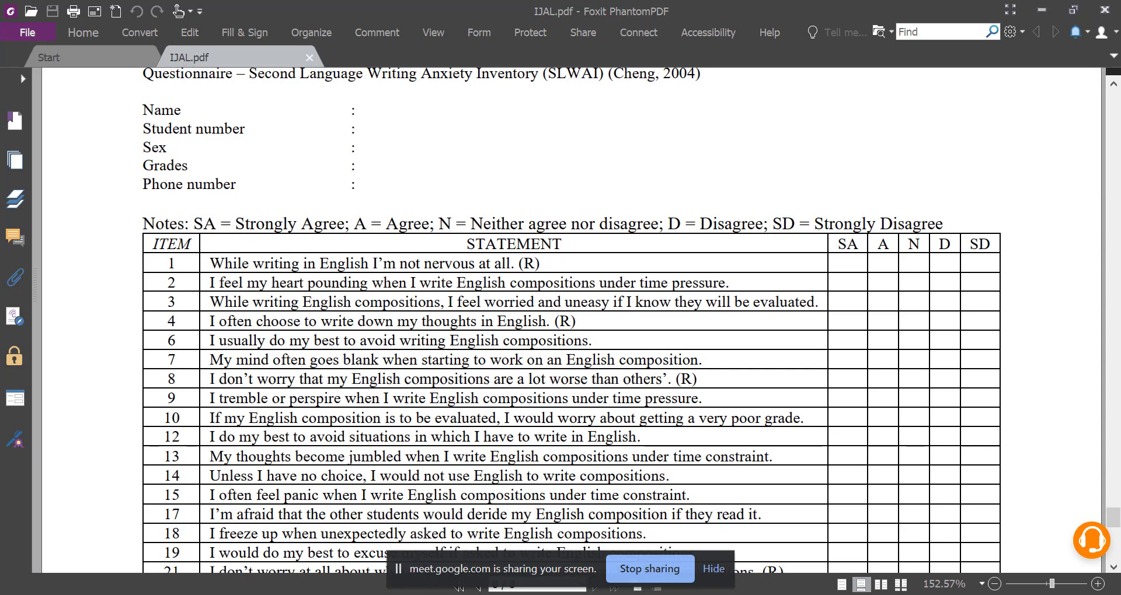
Switch back to the browser, go to Google Forms, and create a blank form.
key("alt+Tab")
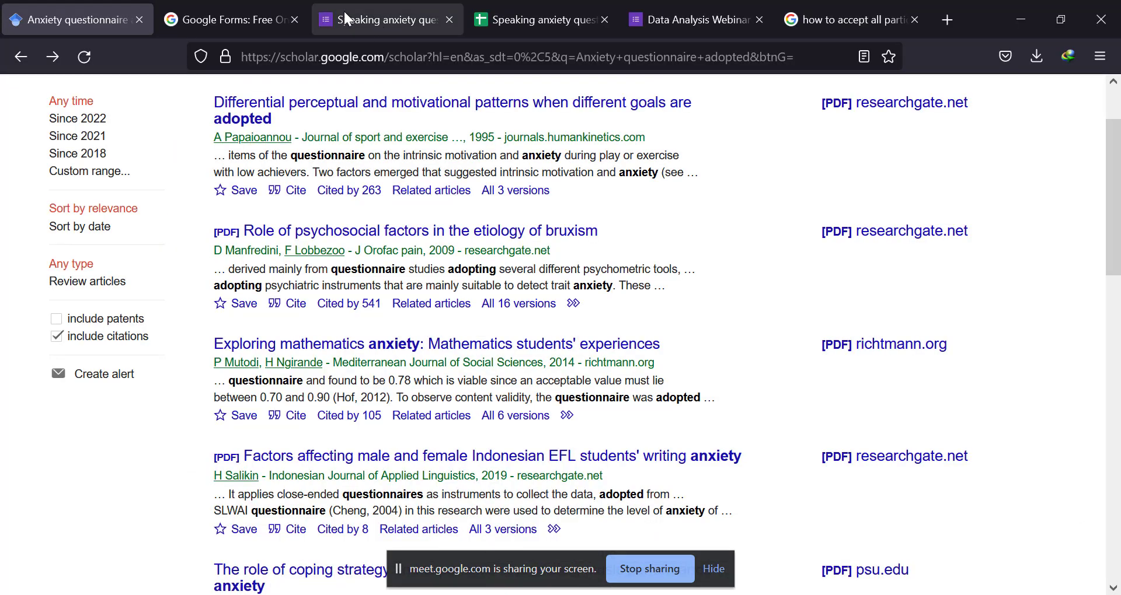
left_click(250, 4)
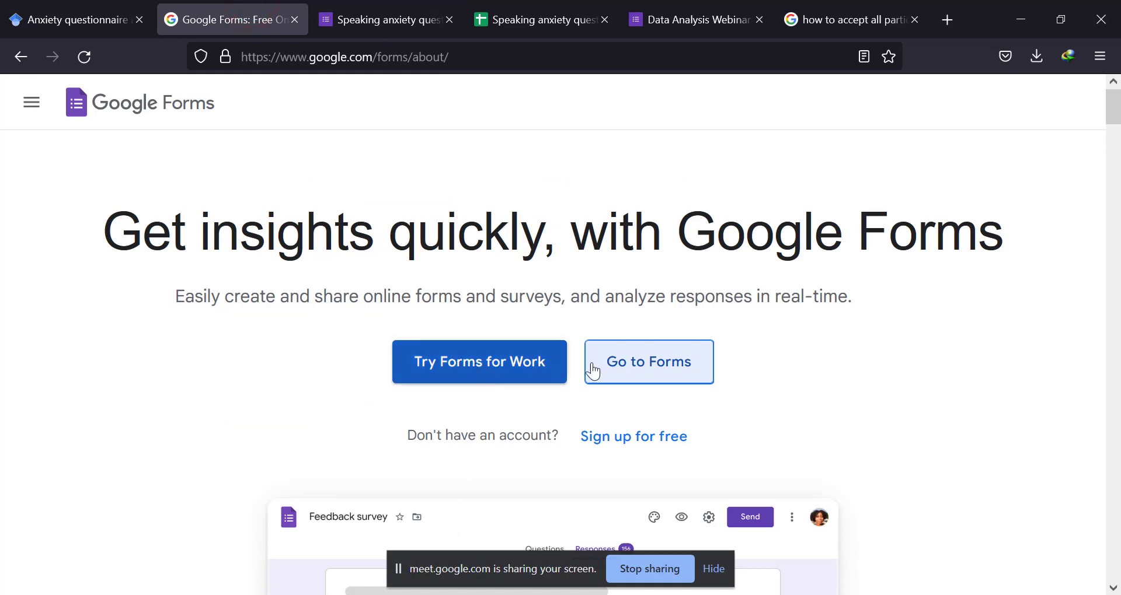
left_click(614, 366)
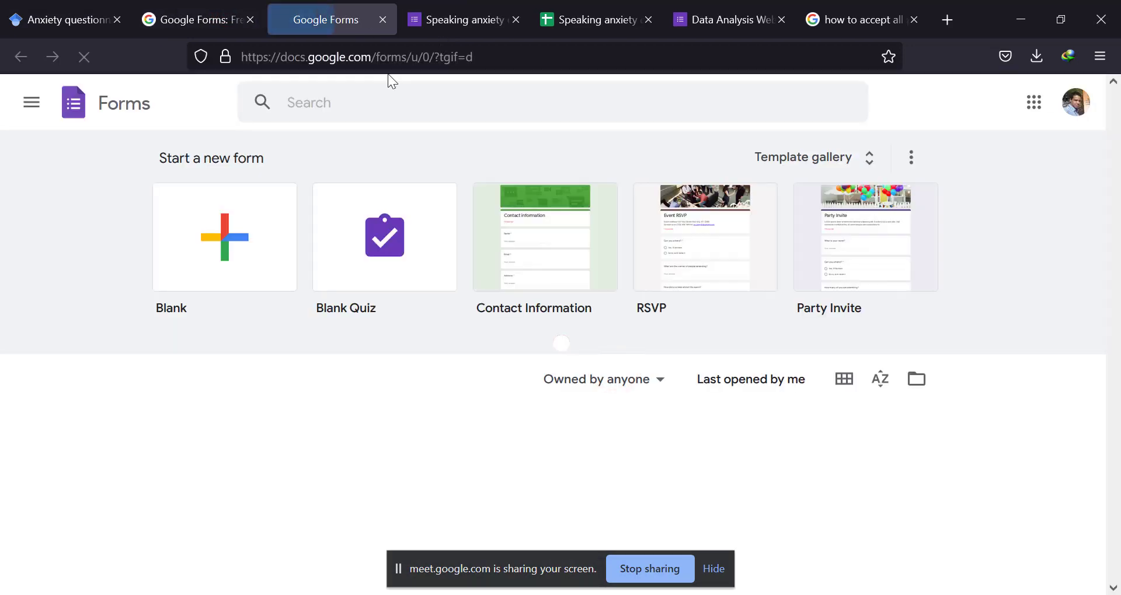
left_click(236, 258)
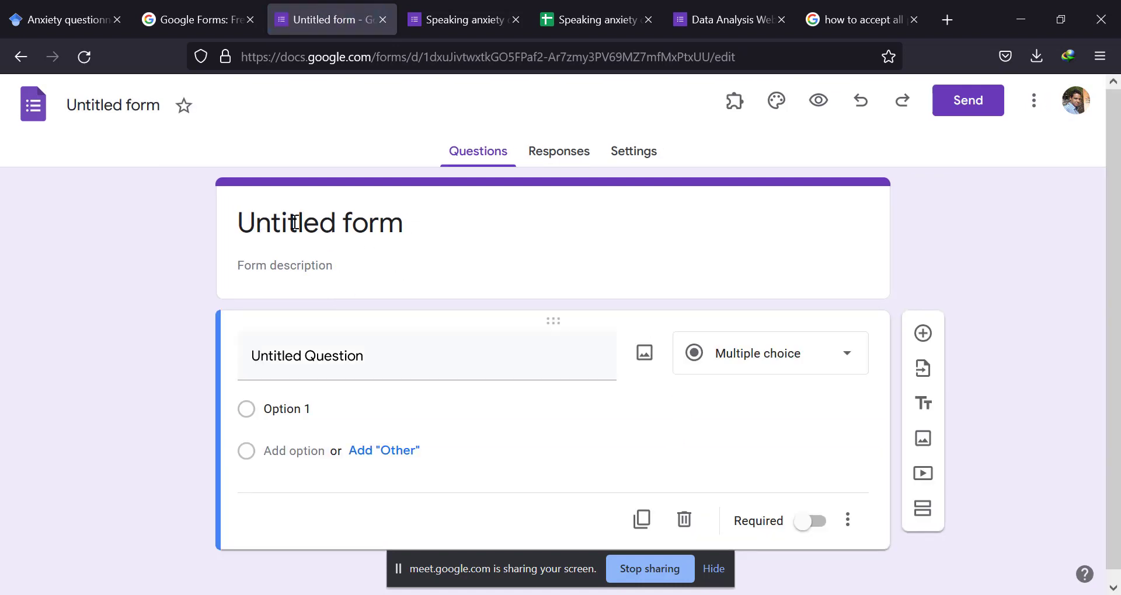
Title the form's first question "Gender".
left_click_drag(294, 221, 304, 221)
left_click(306, 334)
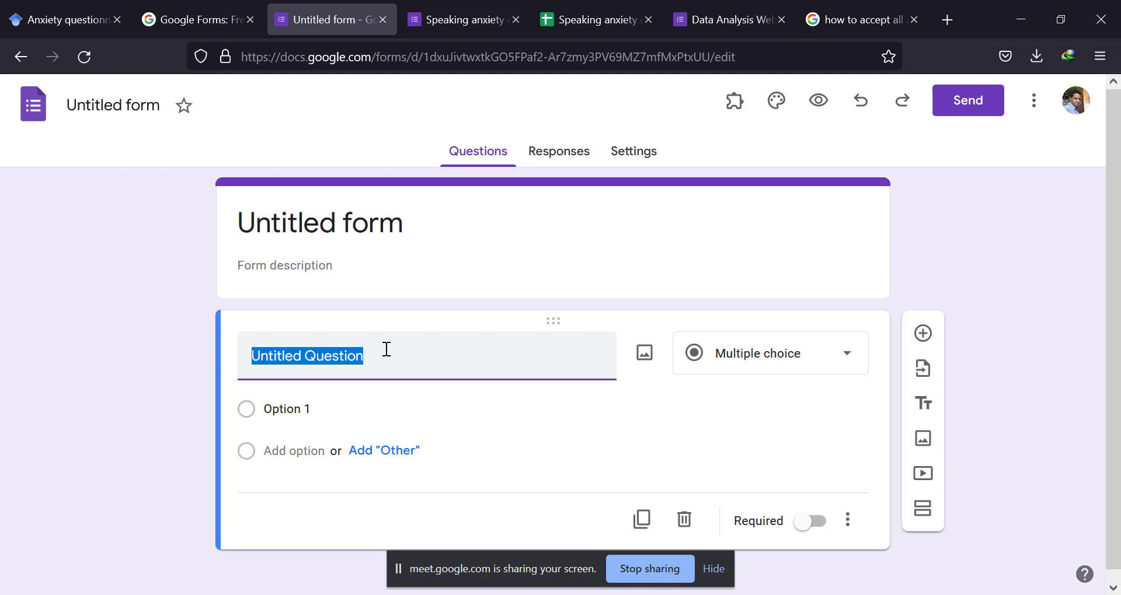
type("Gender")
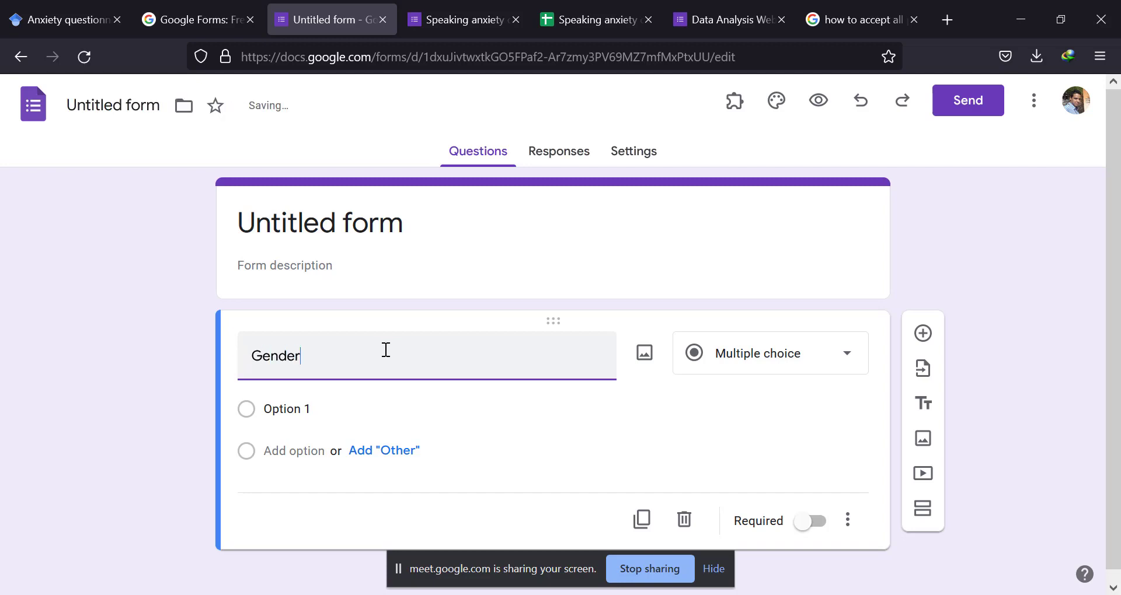
Give the Gender question the answer options Female and Male.
left_click(322, 407)
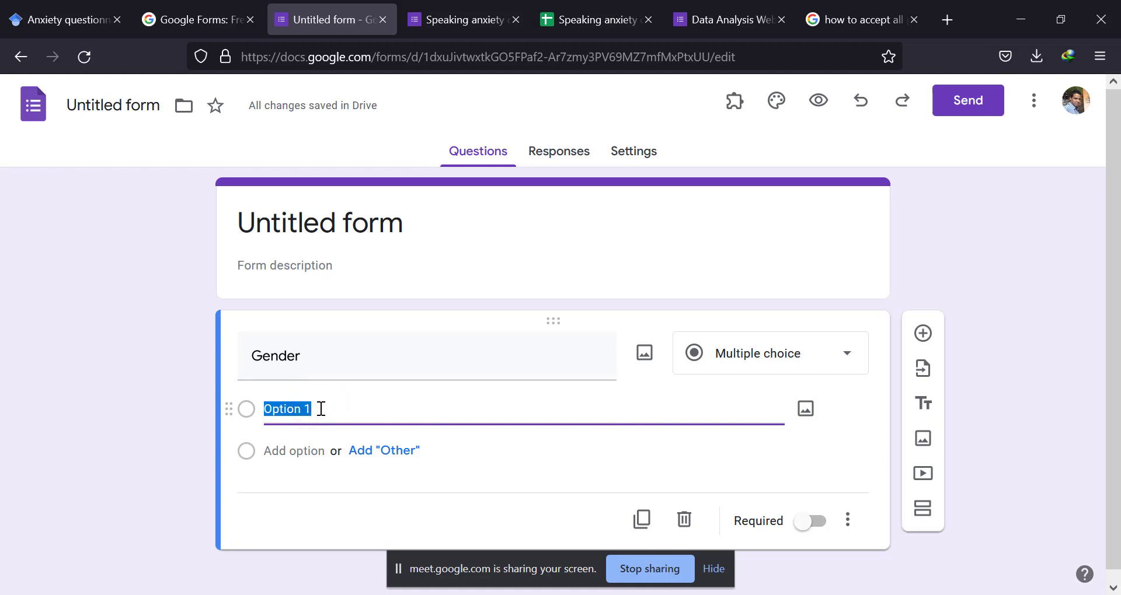
type("Fem")
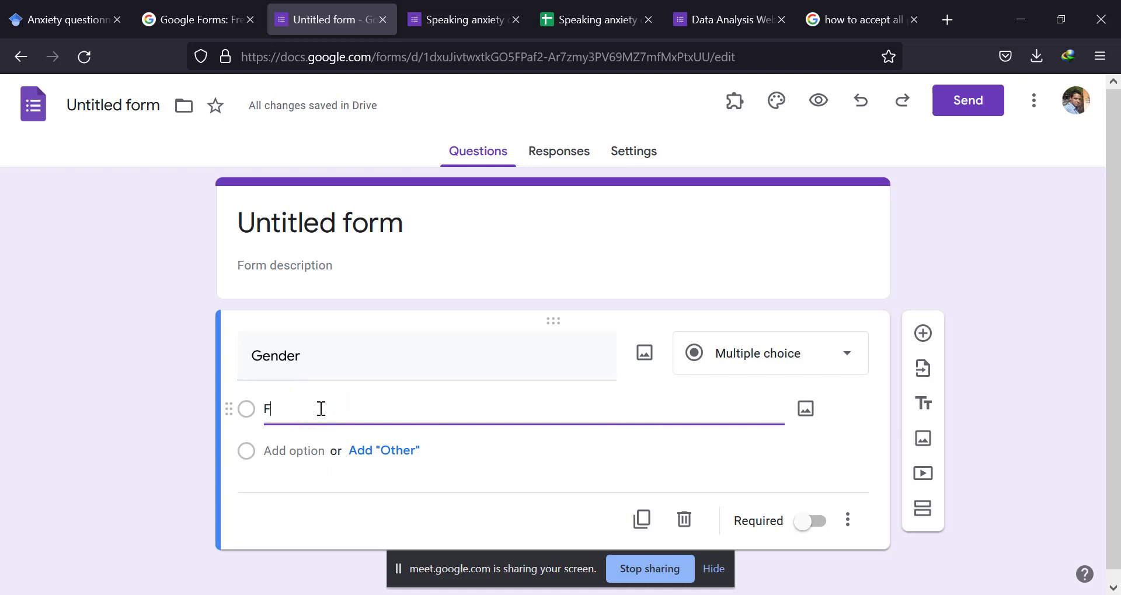
key("BackSpace")
key("BackSpace")
type("emale")
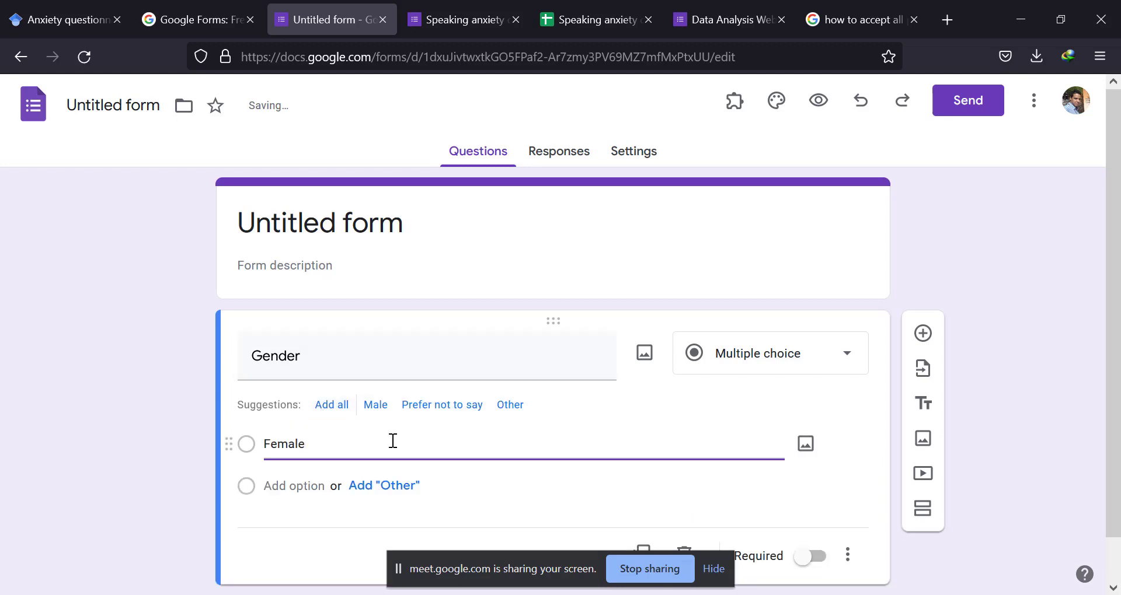
left_click(378, 407)
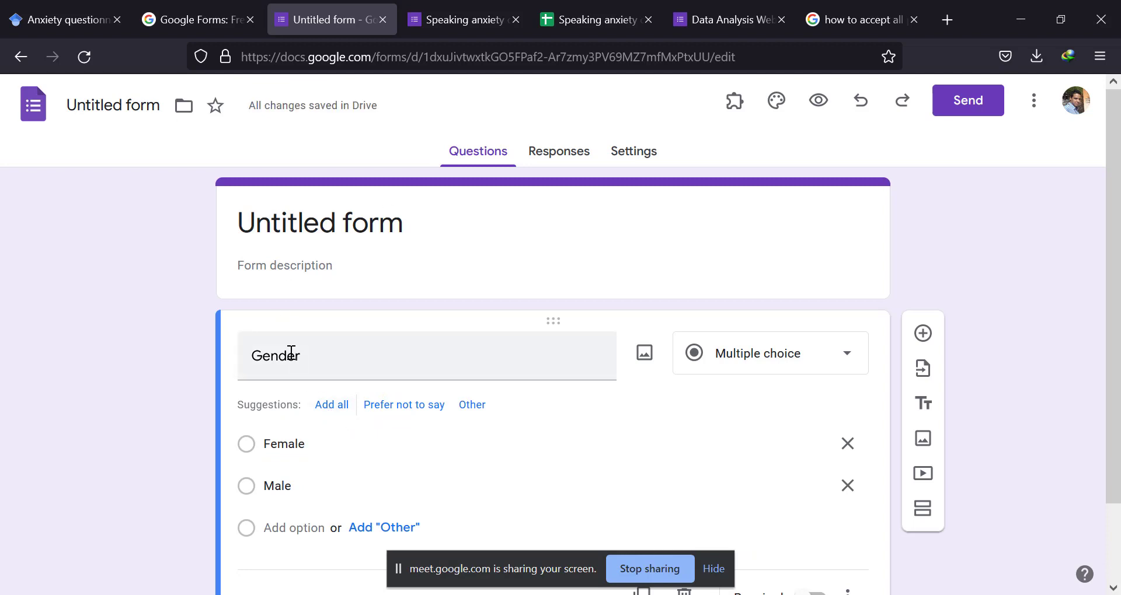
double_click(297, 485)
double_click(297, 444)
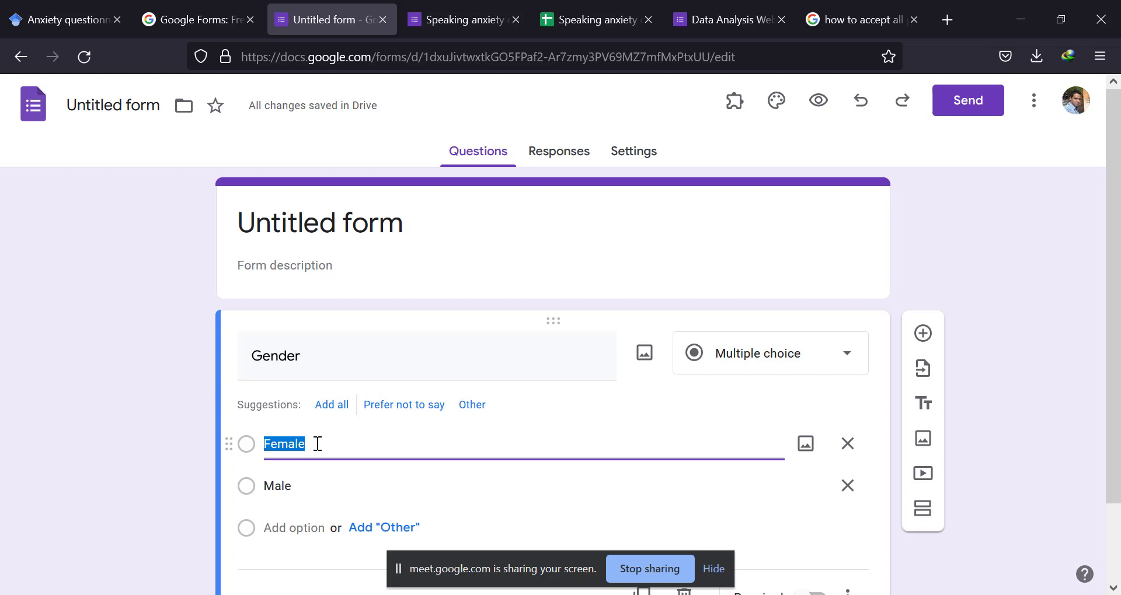
left_click(301, 482)
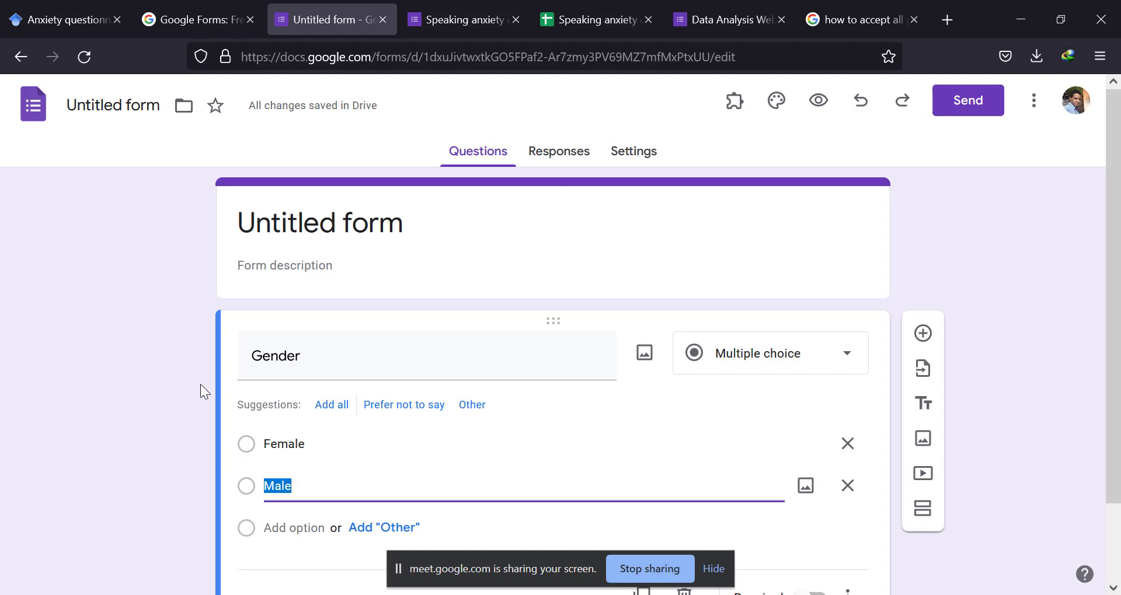
Add a new question below Gender with the text "What is you age?".
scroll(617, 400, "down", 2)
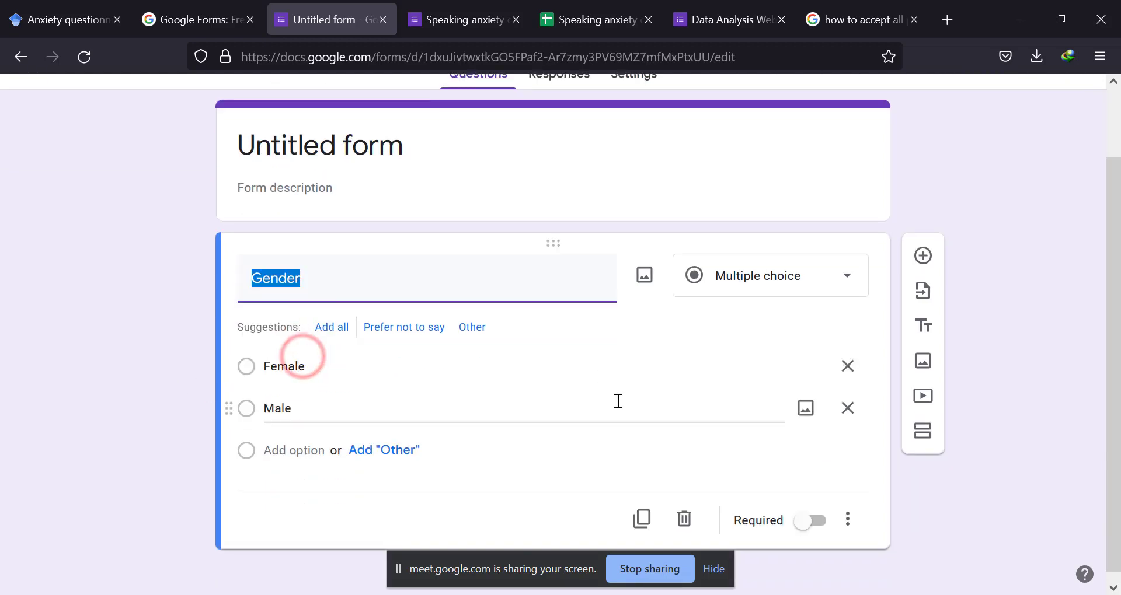
left_click(923, 246)
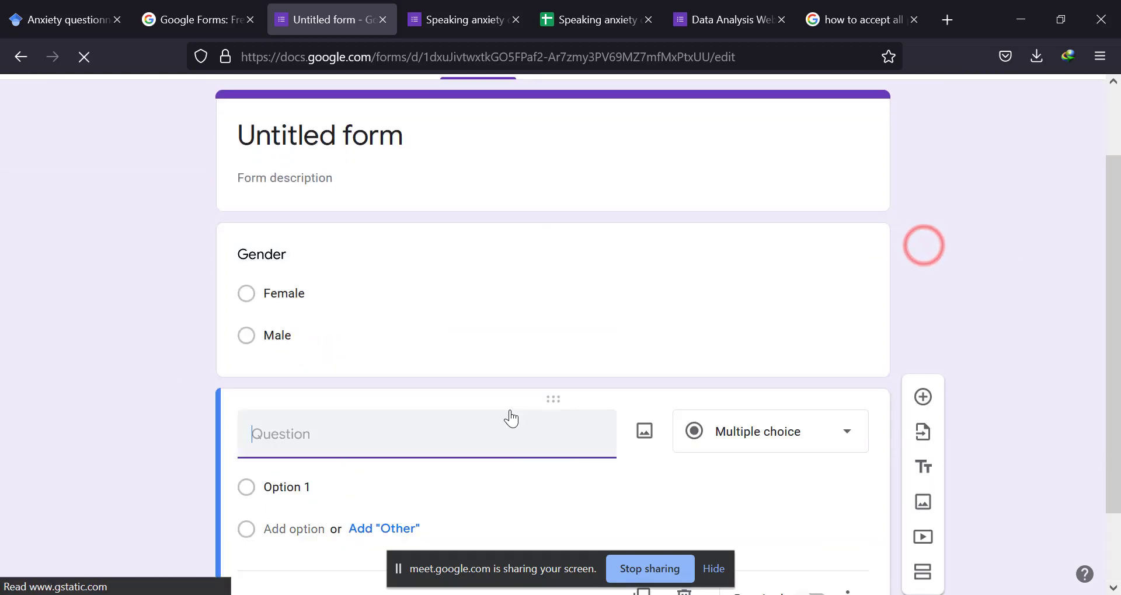
left_click(378, 434)
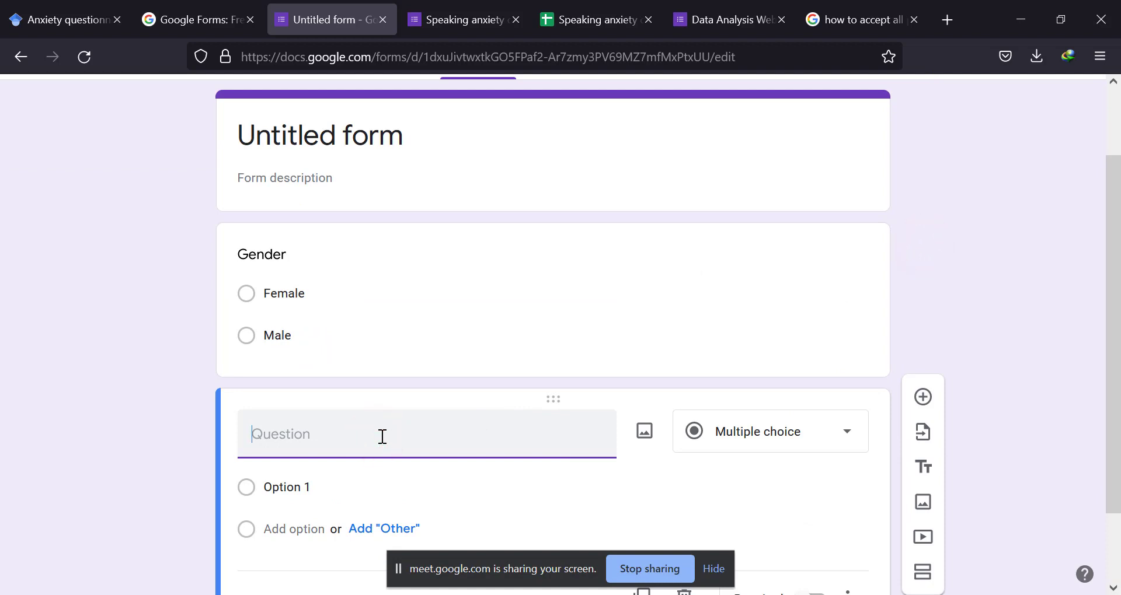
type("What is you age")
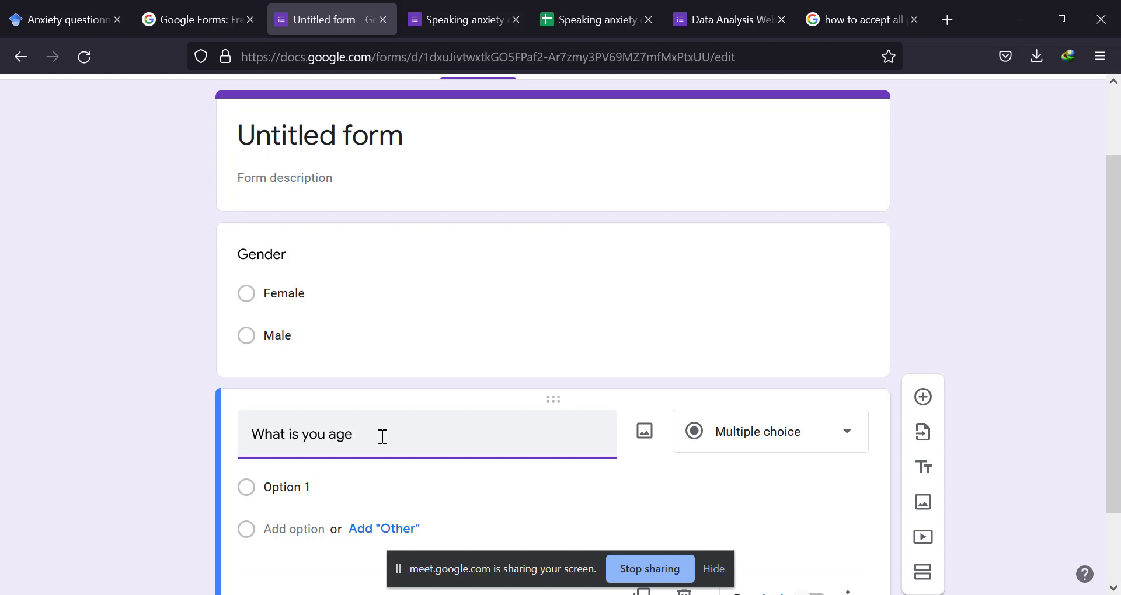
type("?")
Change the age question's answer type to Short answer.
left_click(754, 439)
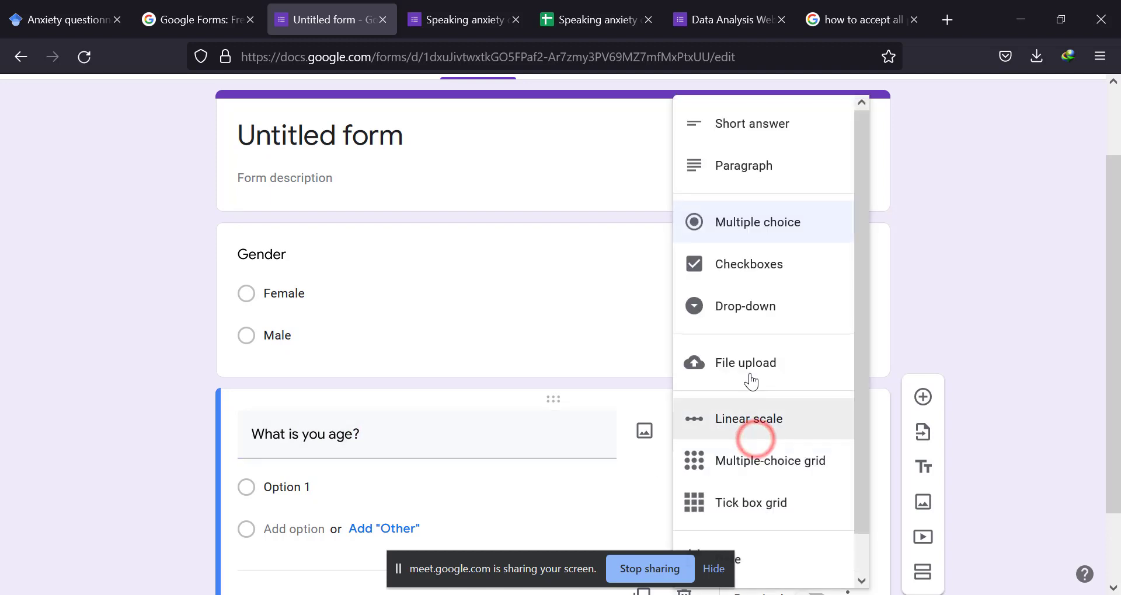
left_click(722, 135)
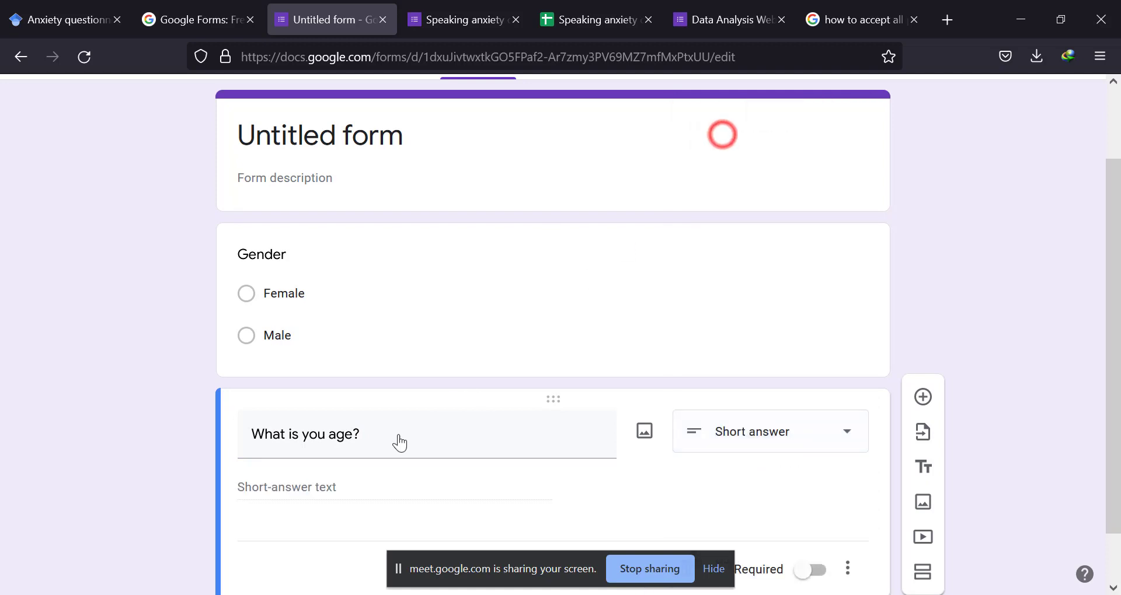
left_click(289, 488)
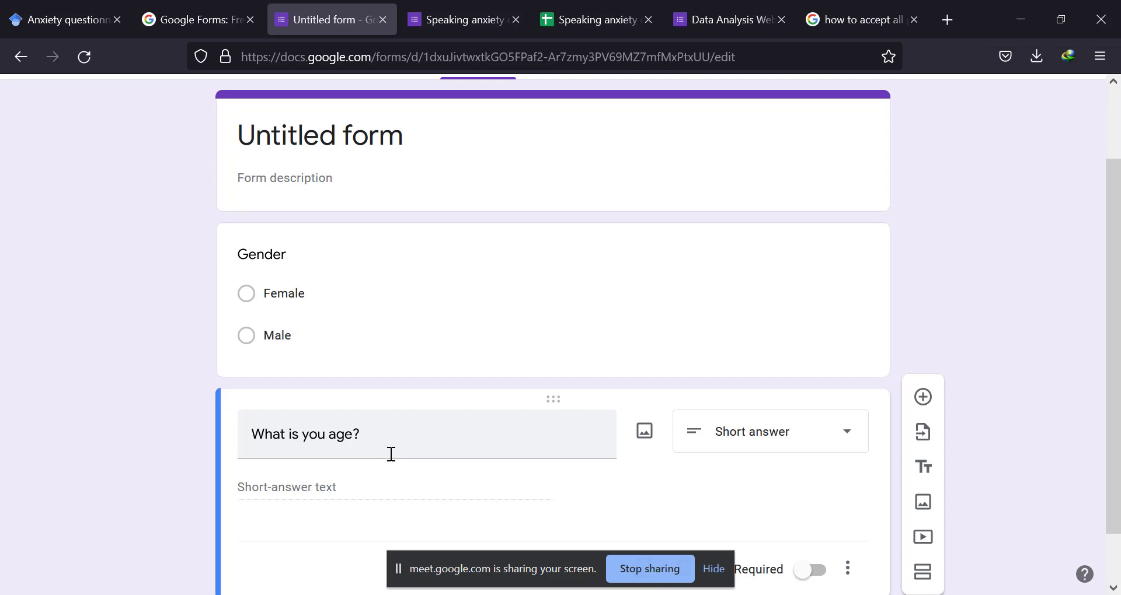
Replace the form's default title with "Anxiety".
left_click(403, 148)
triple_click(407, 163)
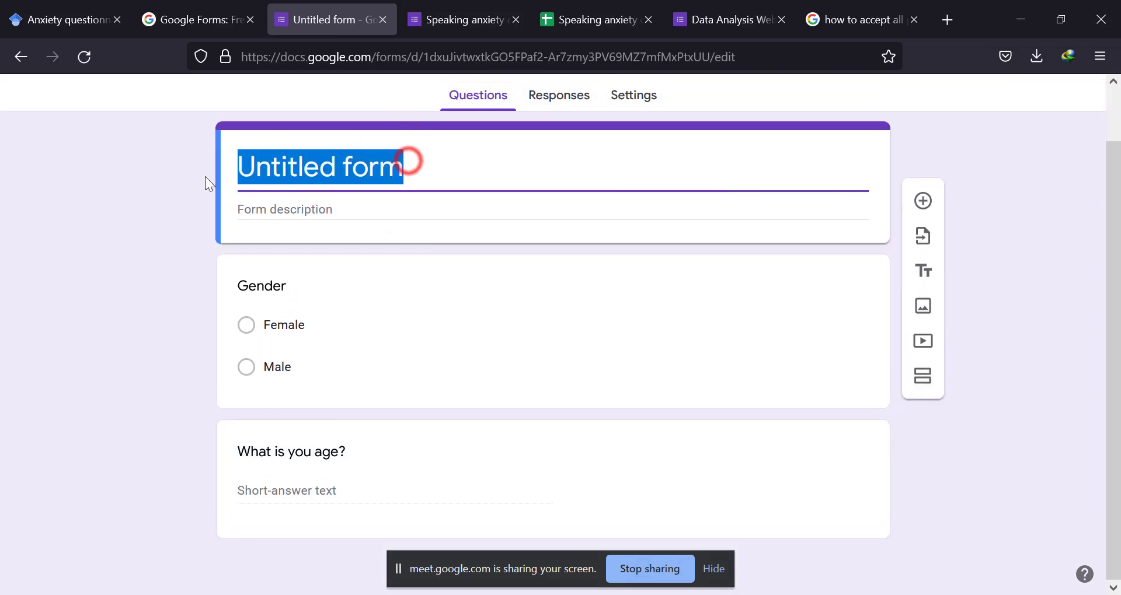
type("Anx")
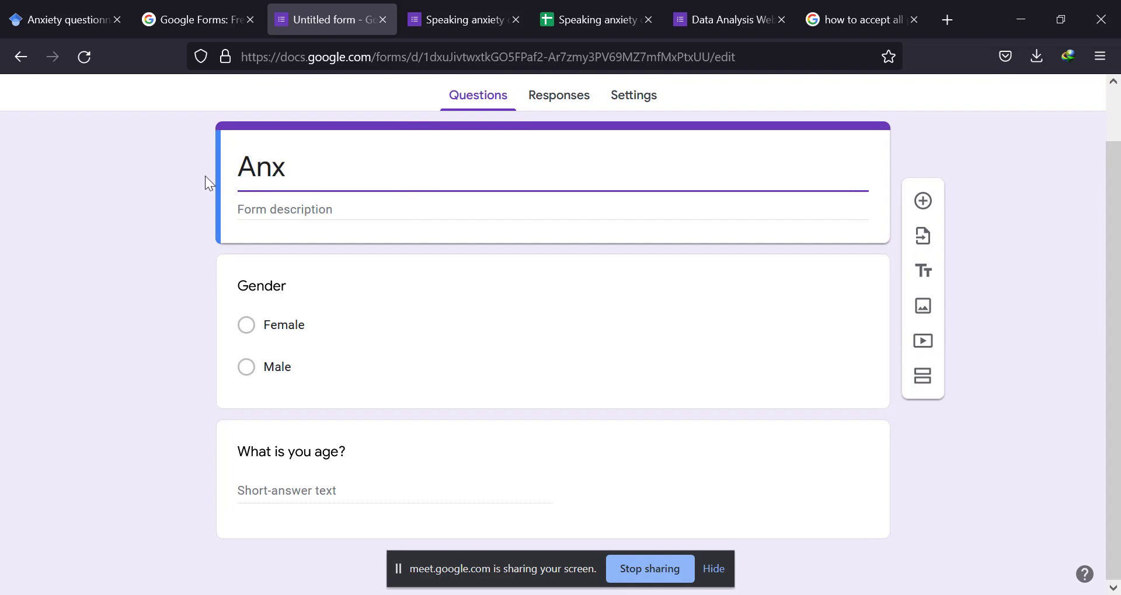
type("iety")
Try the age question as multiple choice with the answer option "18-20", and clear that option's text.
left_click(321, 448)
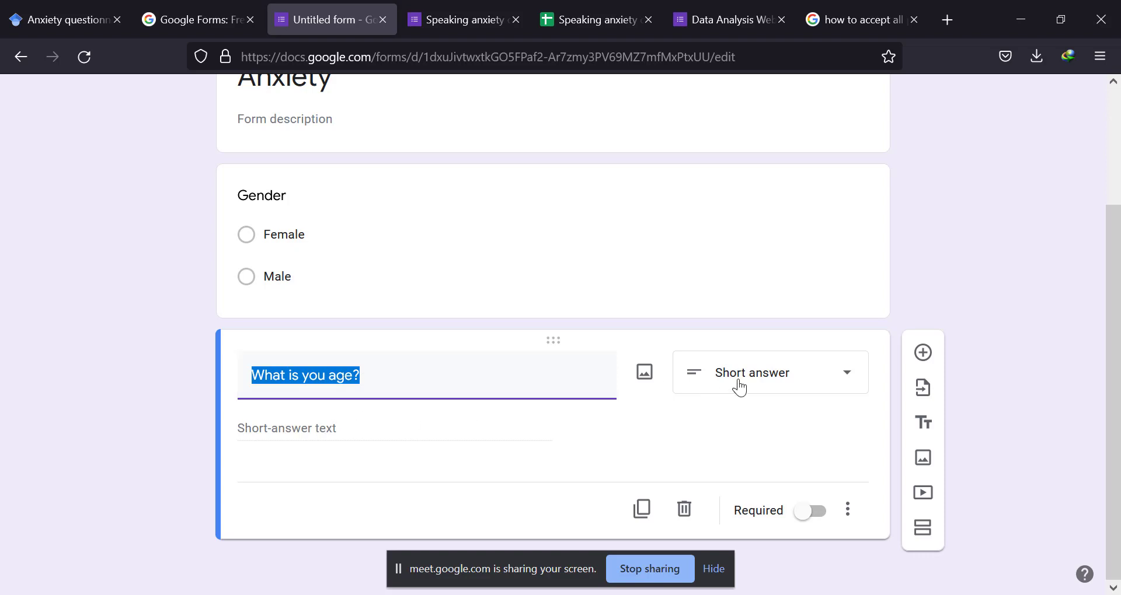
left_click(766, 379)
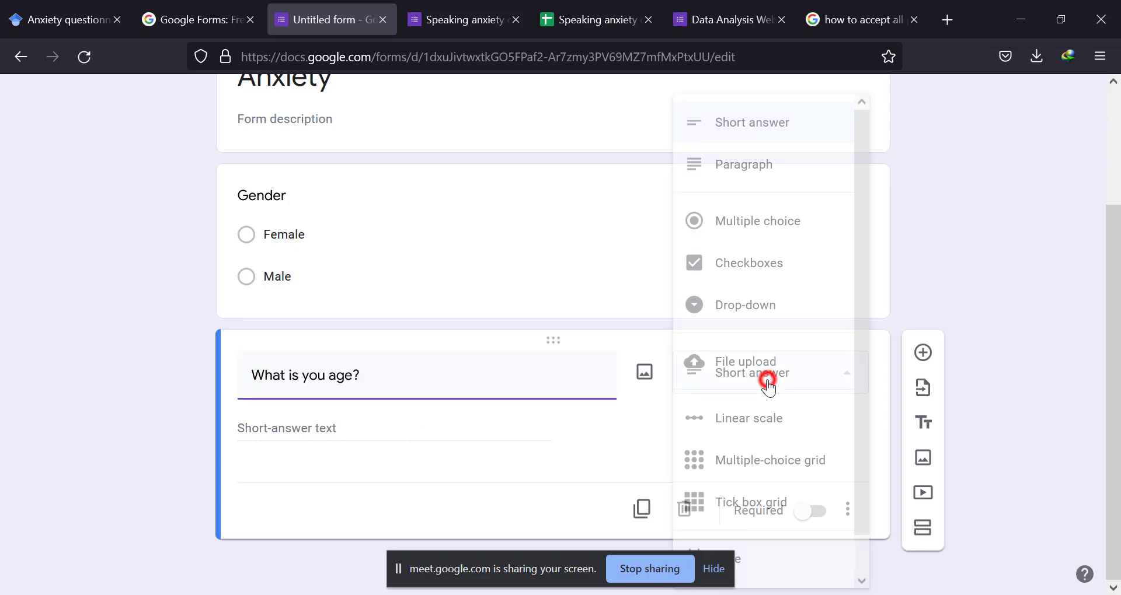
left_click(741, 222)
left_click(325, 422)
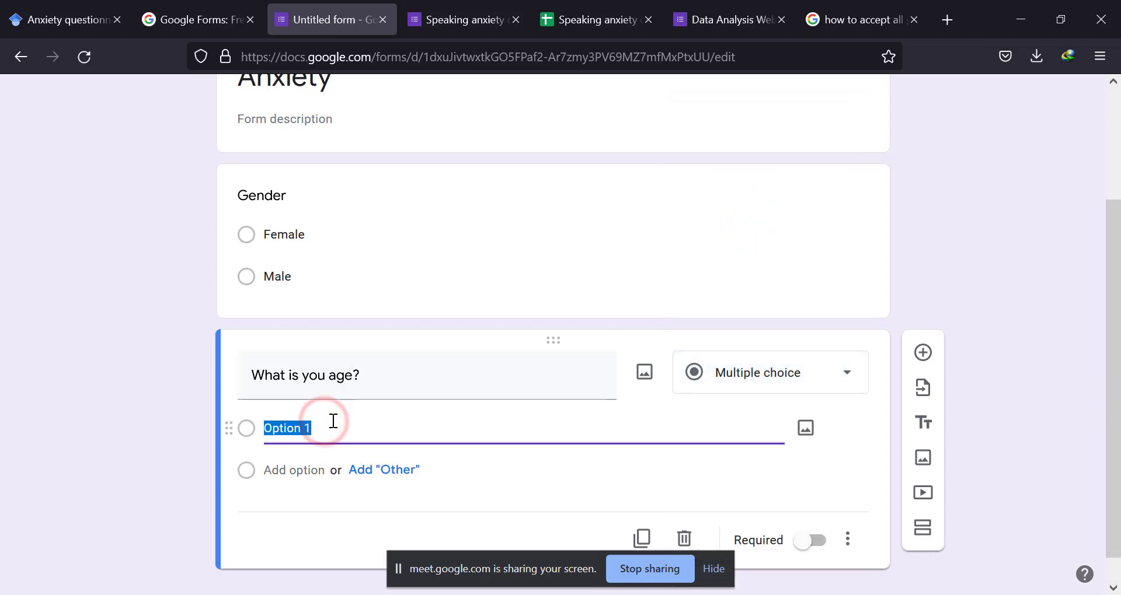
type("18")
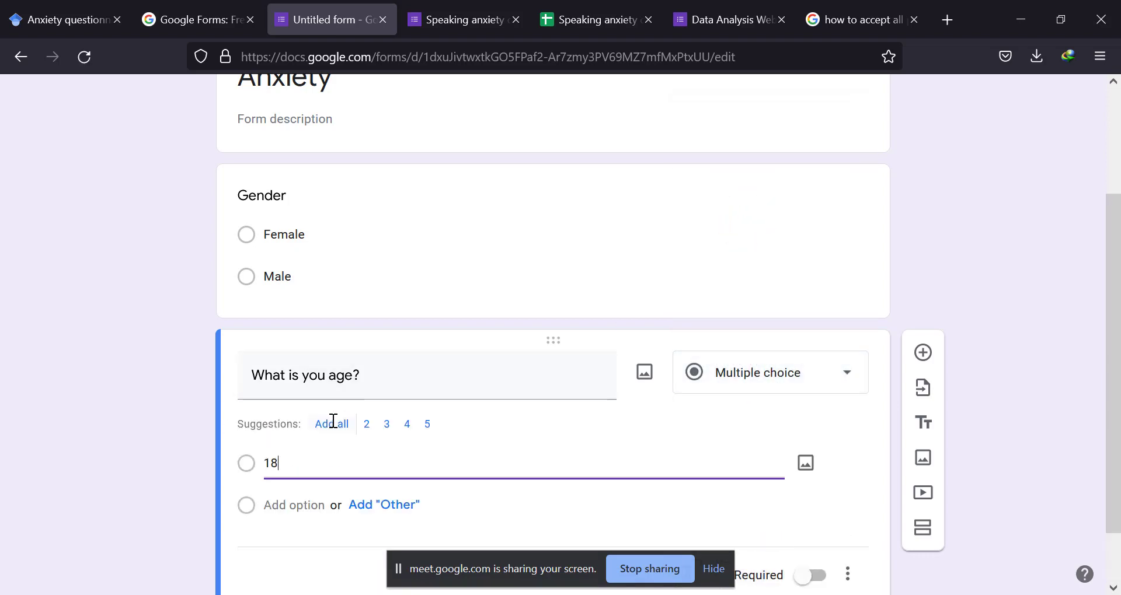
type("6")
key("BackSpace")
type("-20")
scroll(443, 379, "down", 1)
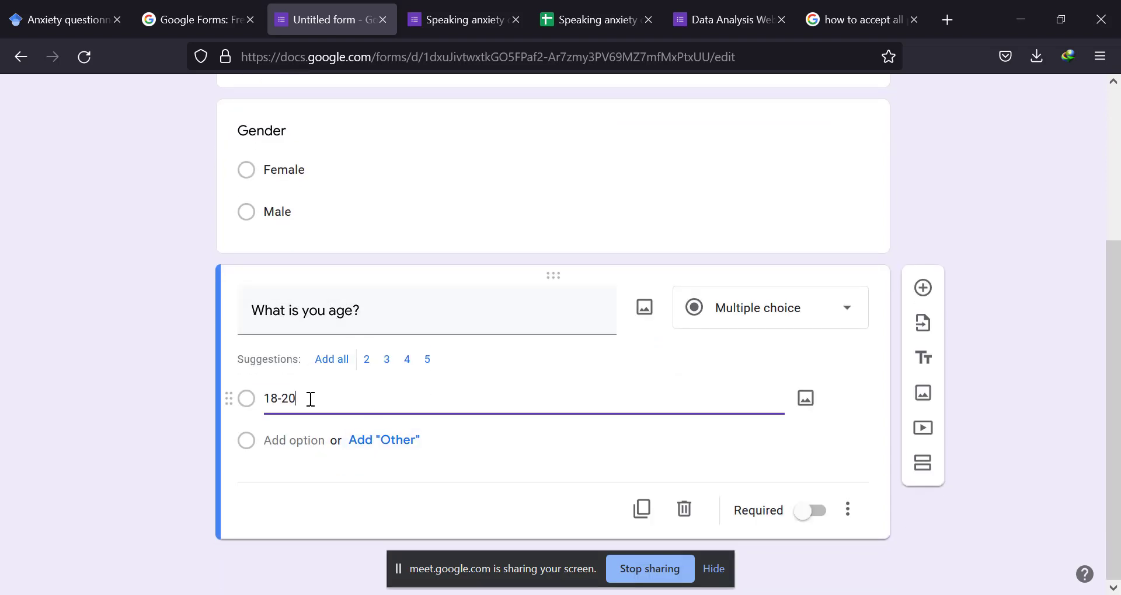
left_click_drag(315, 403, 253, 396)
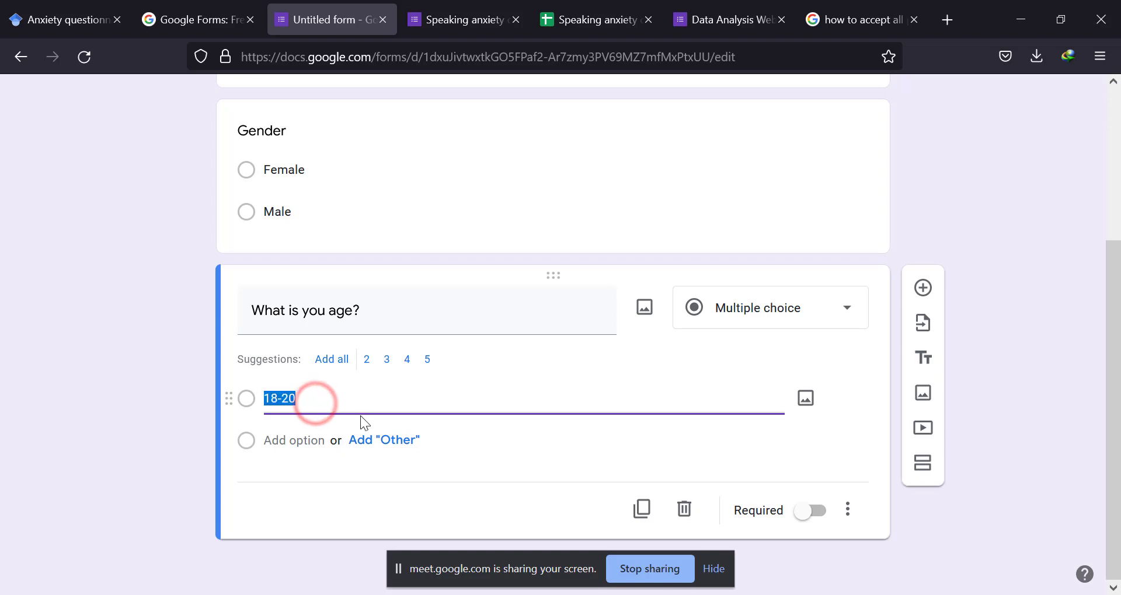
key("BackSpace")
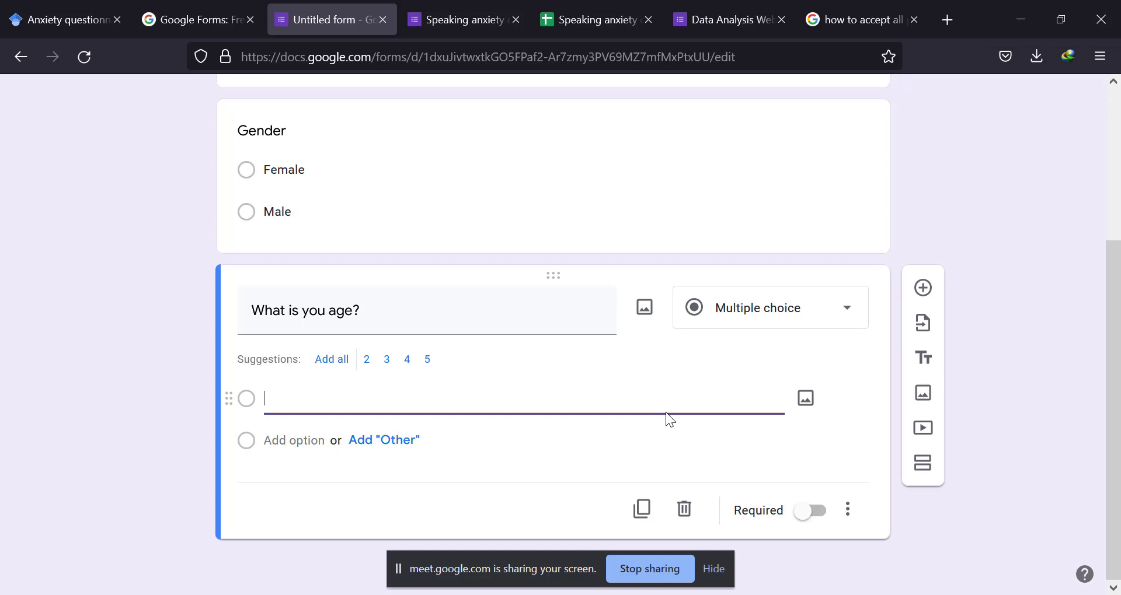
Add a new question titled "Education" below the age question.
left_click(924, 292)
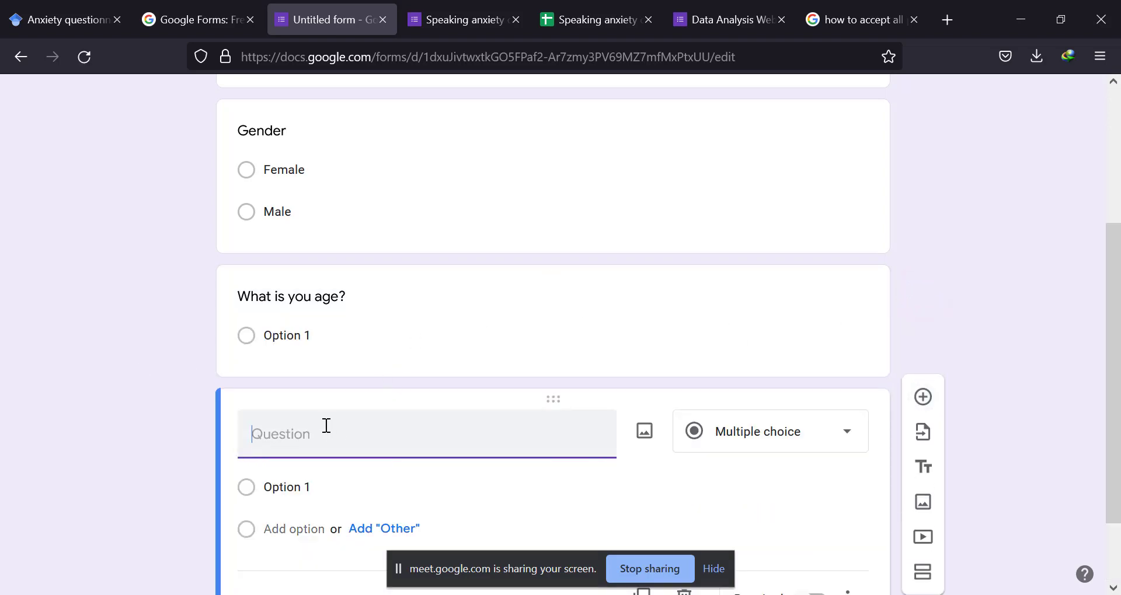
left_click(299, 437)
type("Education")
Change the age question's answer type to Paragraph.
left_click(320, 337)
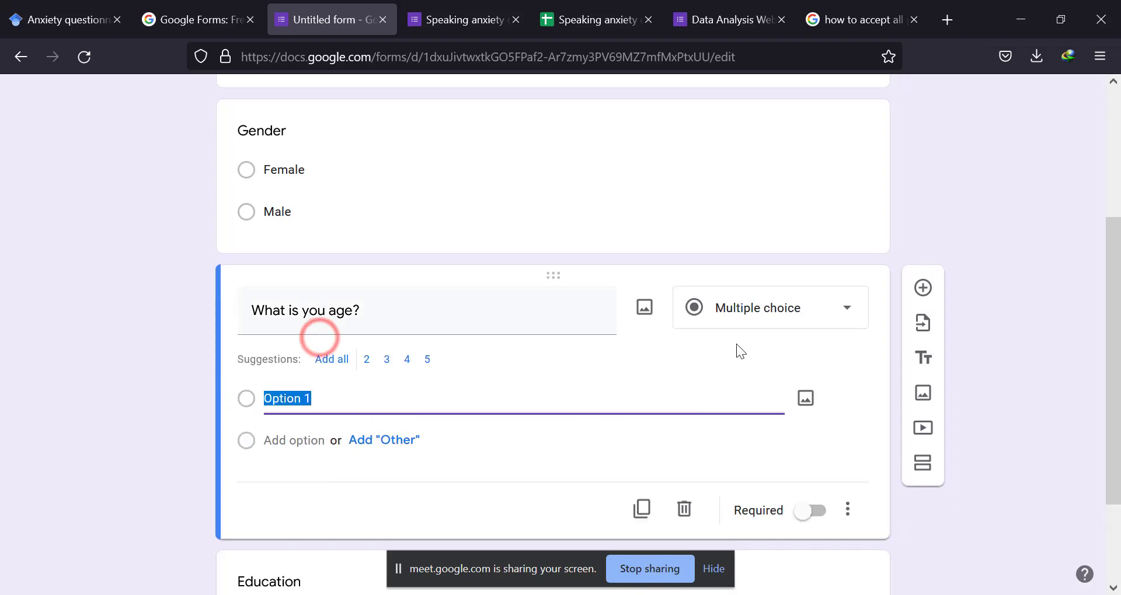
left_click(826, 319)
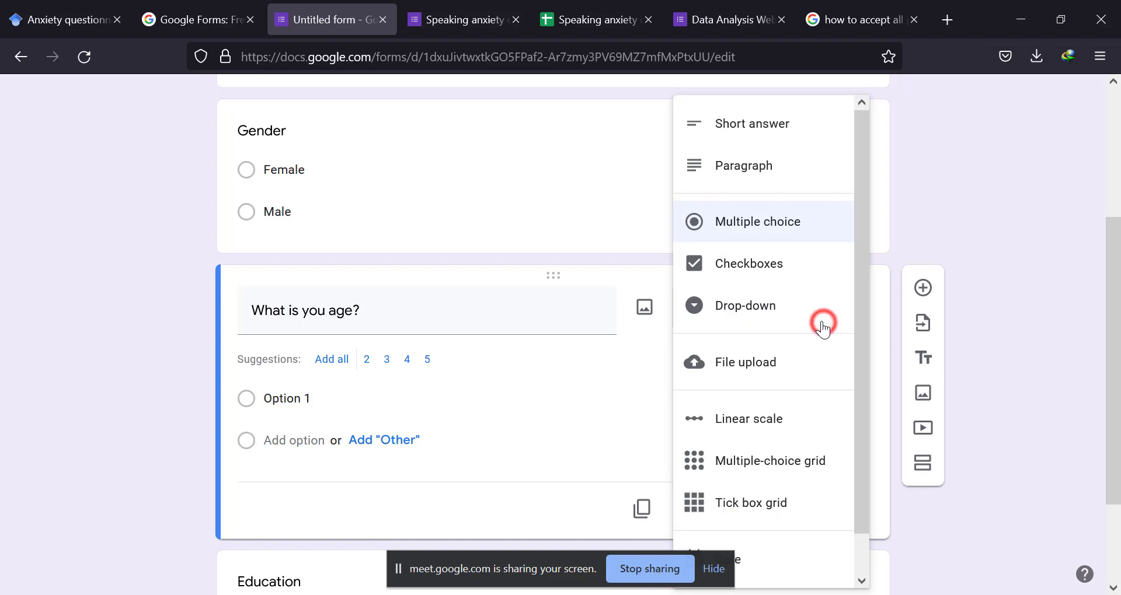
left_click(742, 165)
scroll(402, 373, "down", 1)
left_click(302, 496)
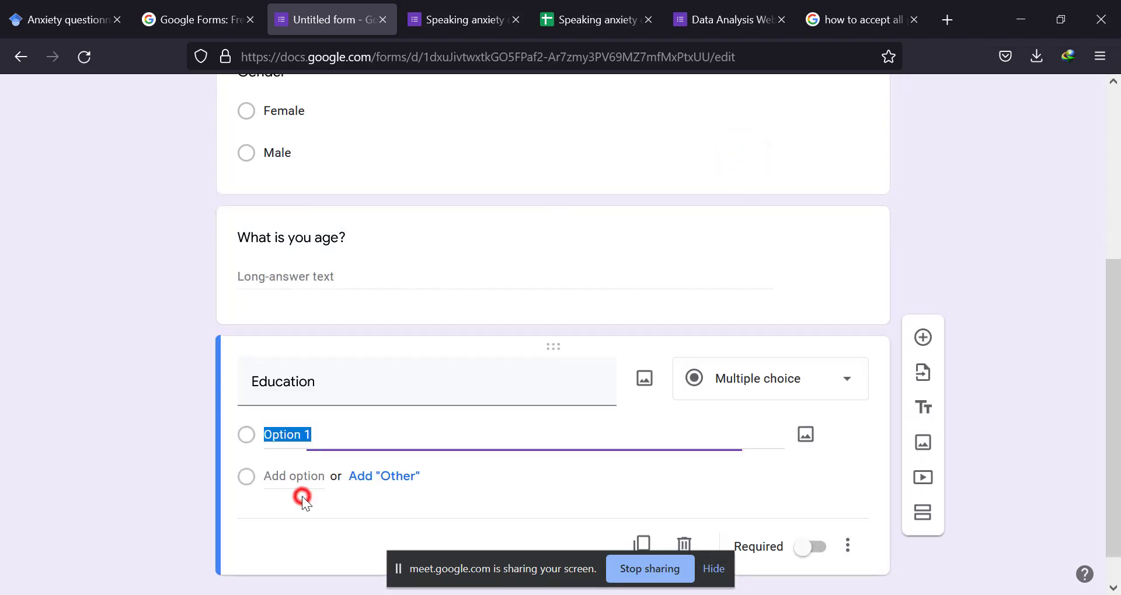
scroll(313, 440, "up", 3)
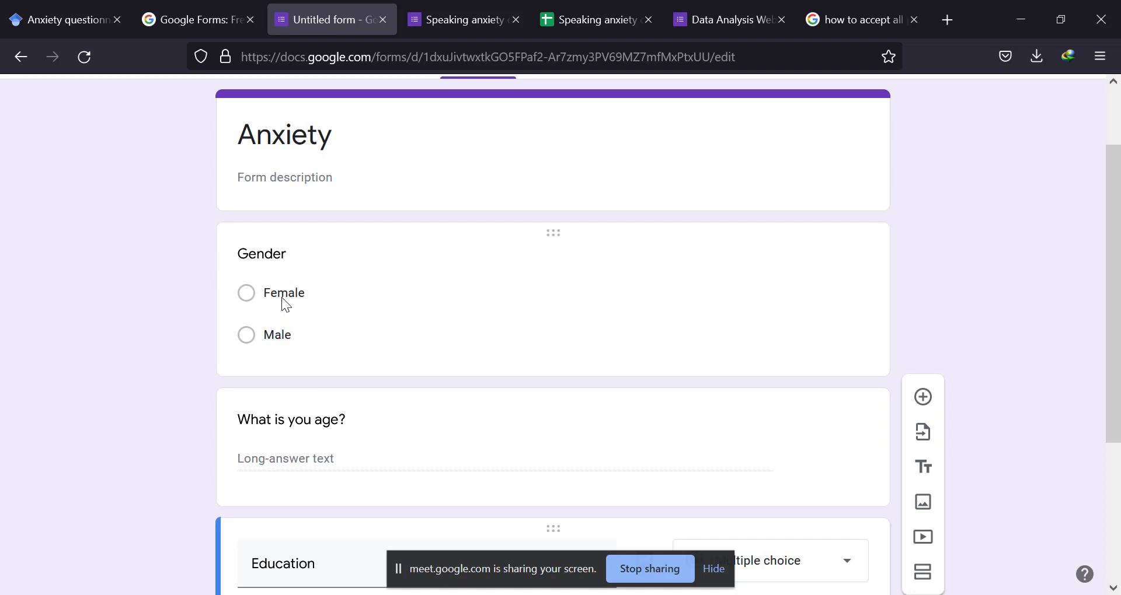
double_click(268, 256)
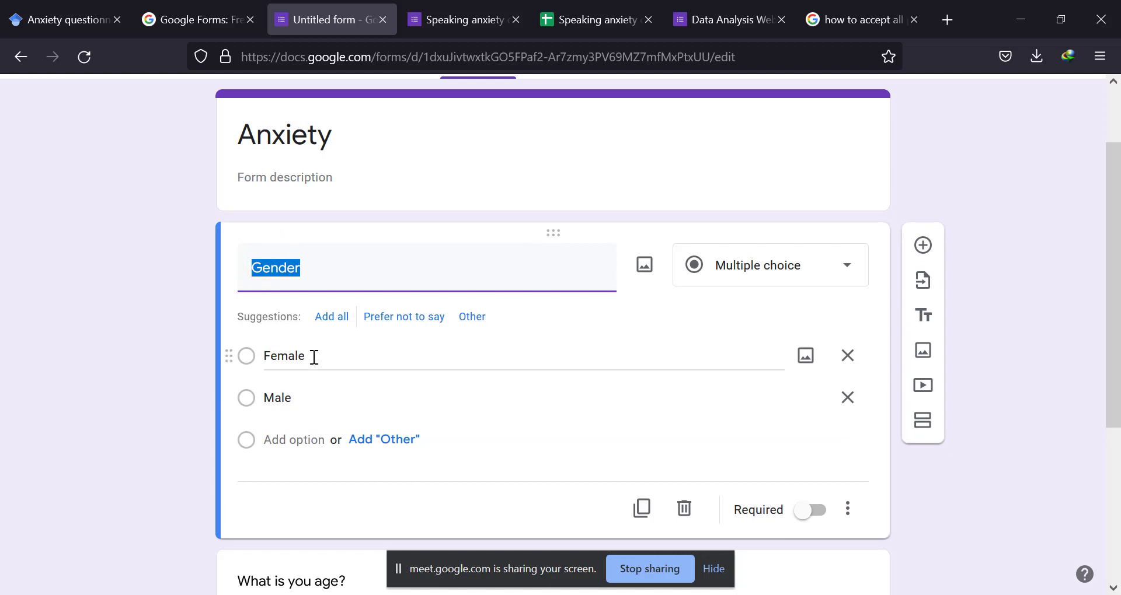
scroll(303, 395, "down", 3)
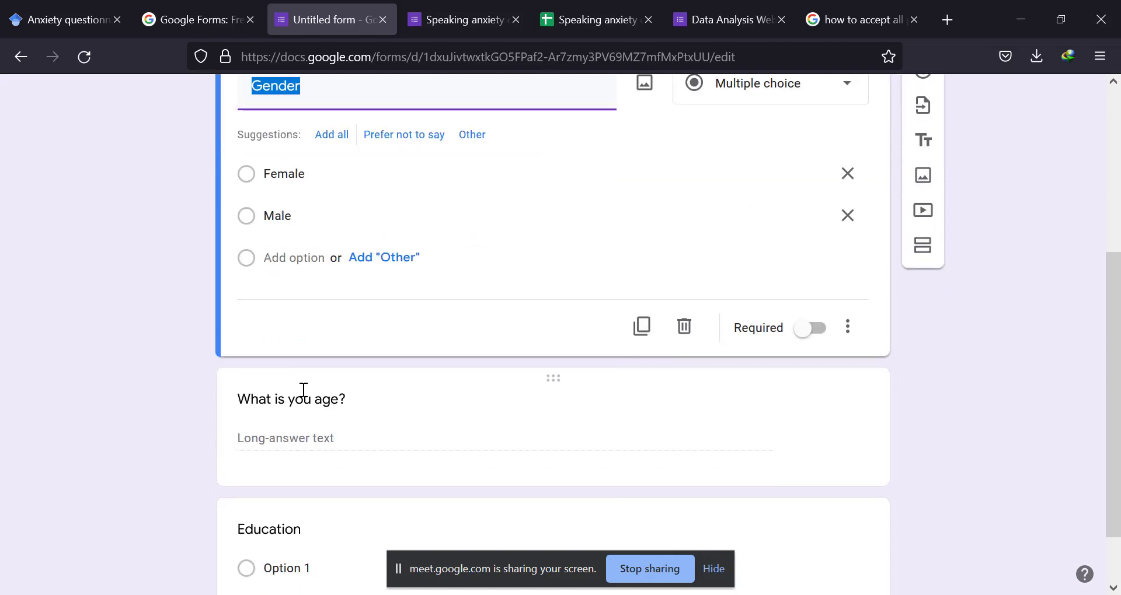
left_click(315, 396)
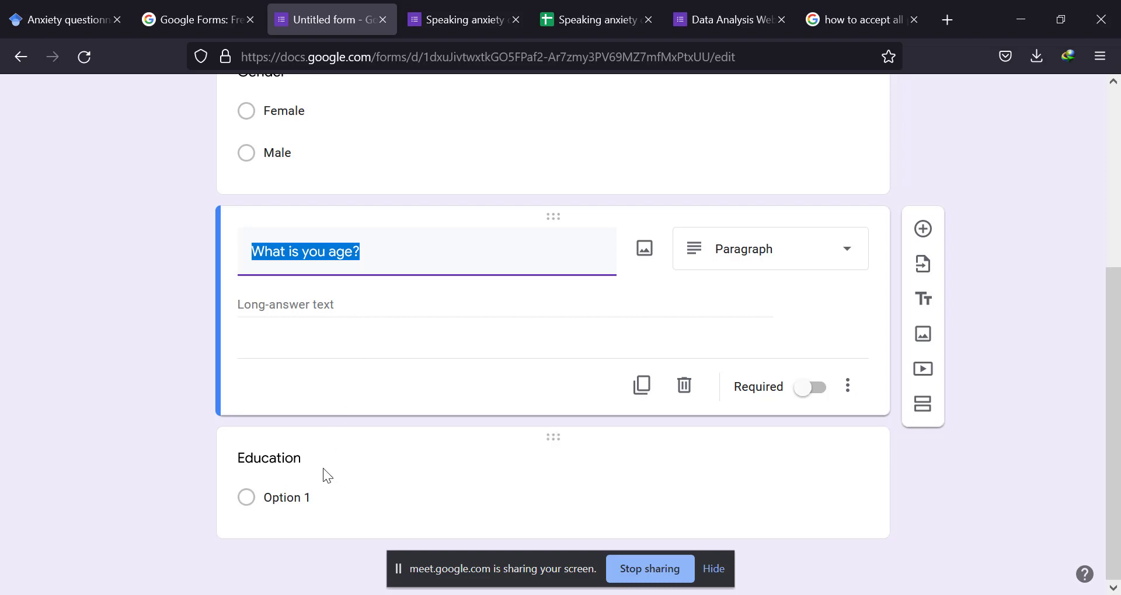
Give the Education question the answer options 1 to 5, using the suggested values for 2 to 5.
left_click(286, 498)
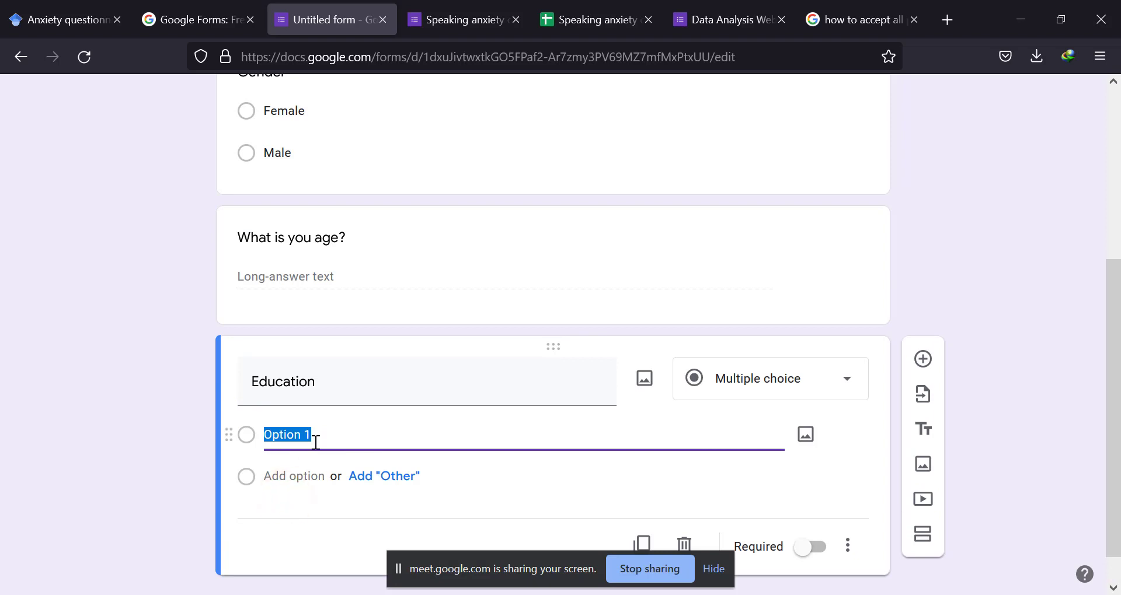
type("1")
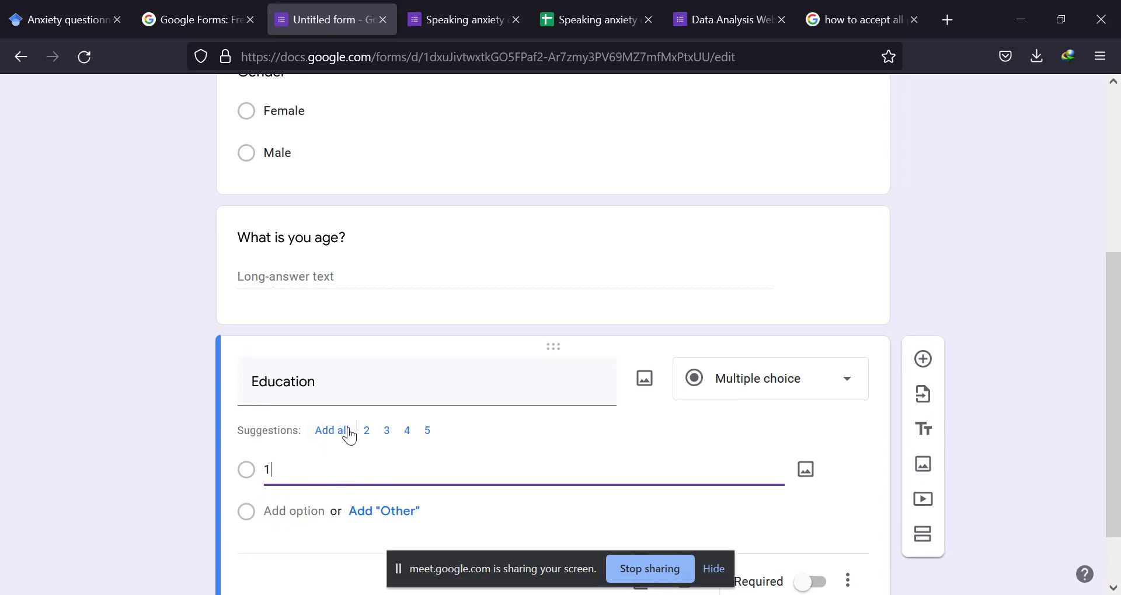
left_click(348, 432)
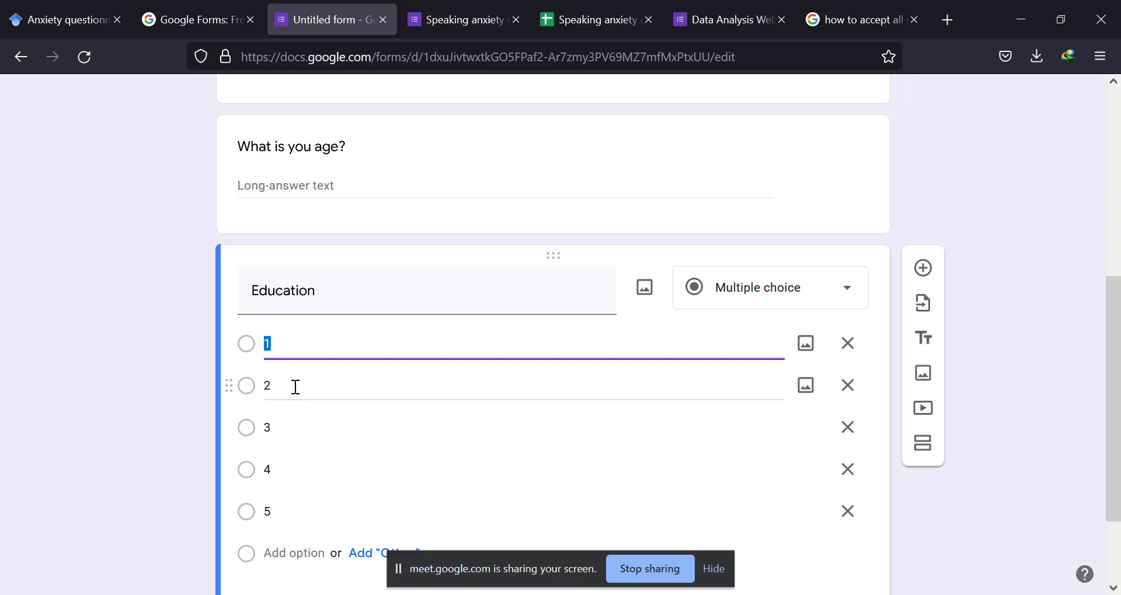
Add a new question below Education and set its answer type to Linear scale.
scroll(321, 263, "up", 5)
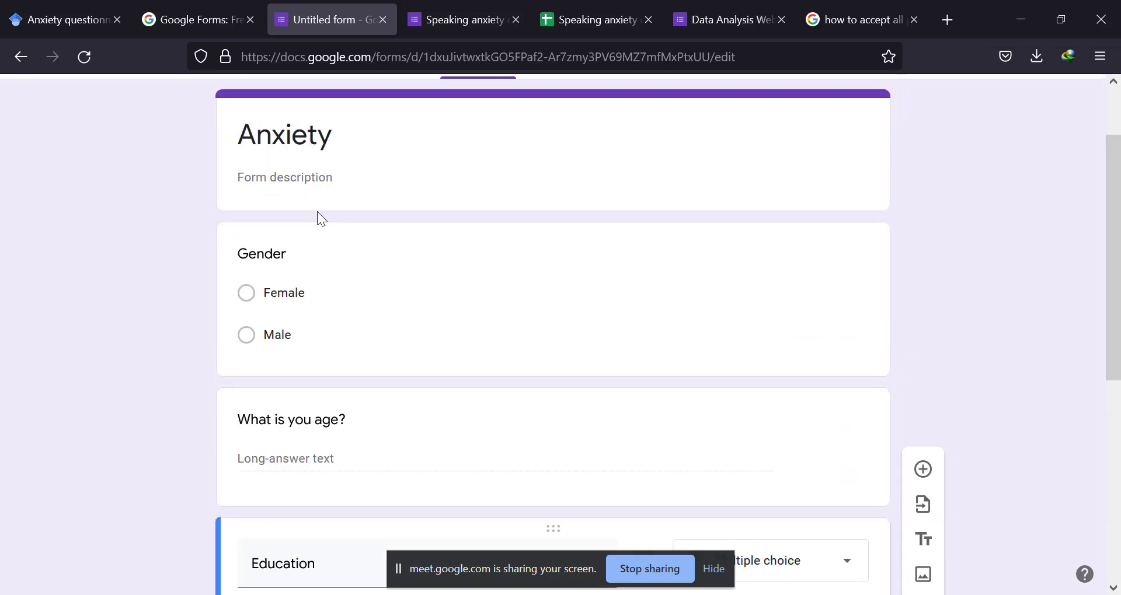
scroll(278, 250, "down", 3)
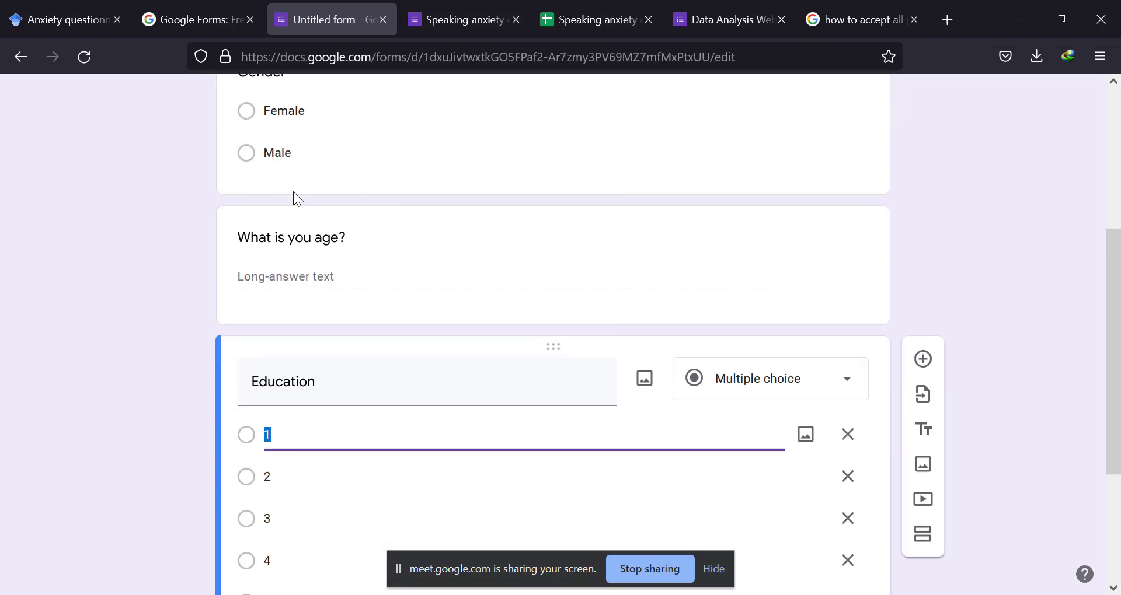
scroll(602, 350, "down", 3)
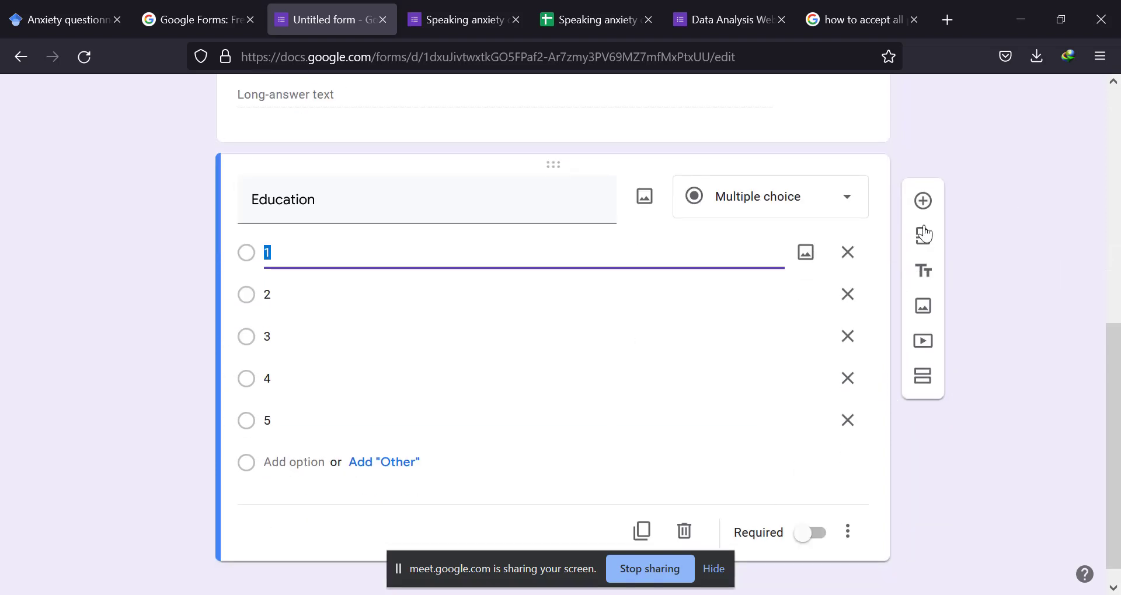
left_click(923, 202)
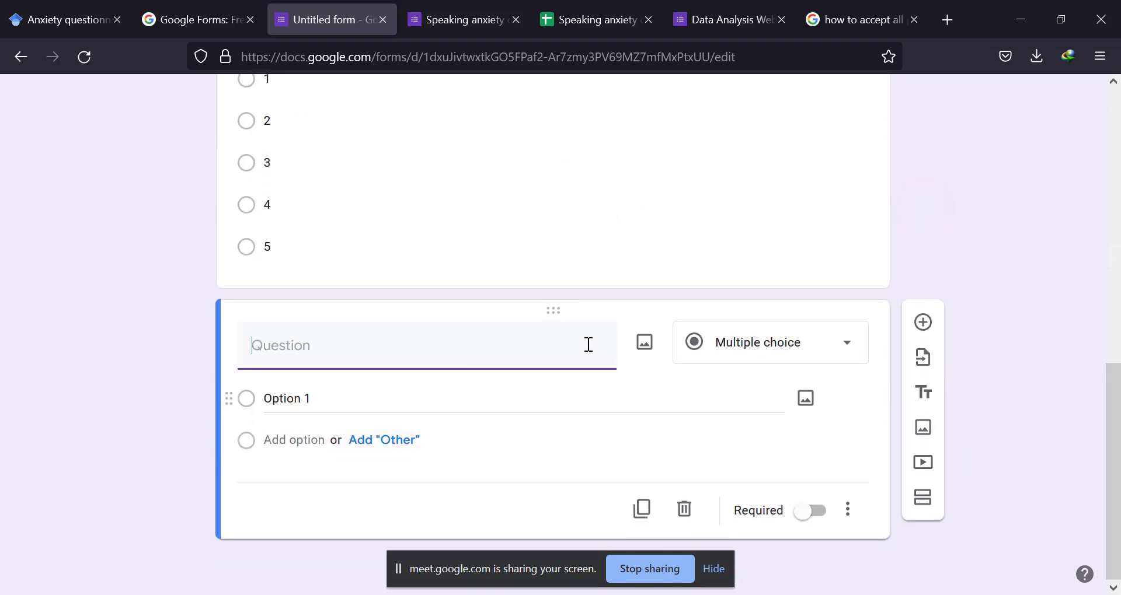
left_click(789, 342)
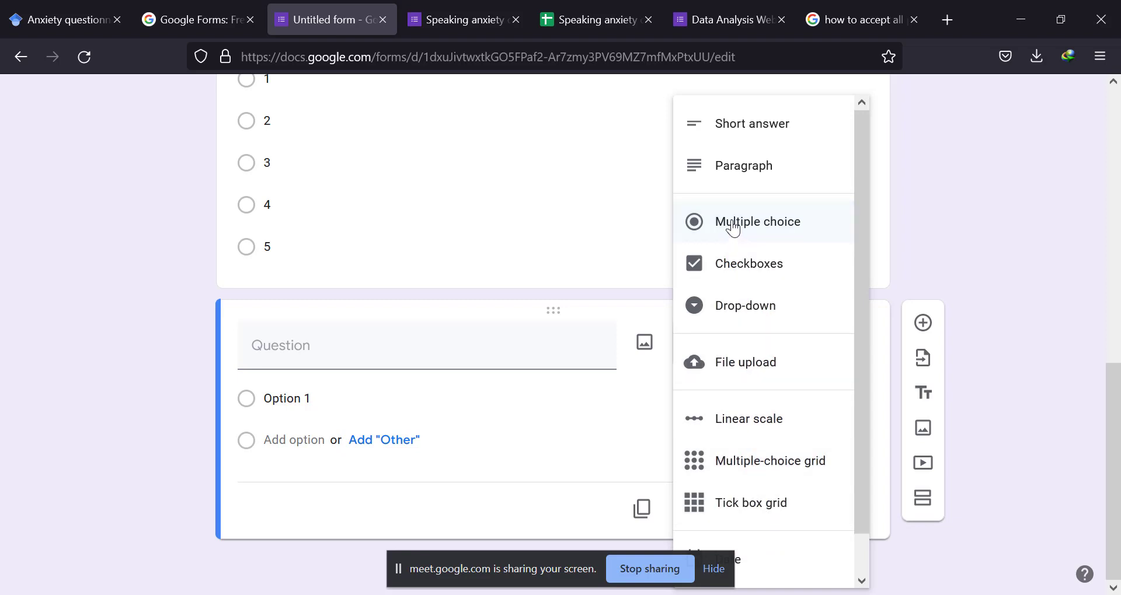
left_click(739, 424)
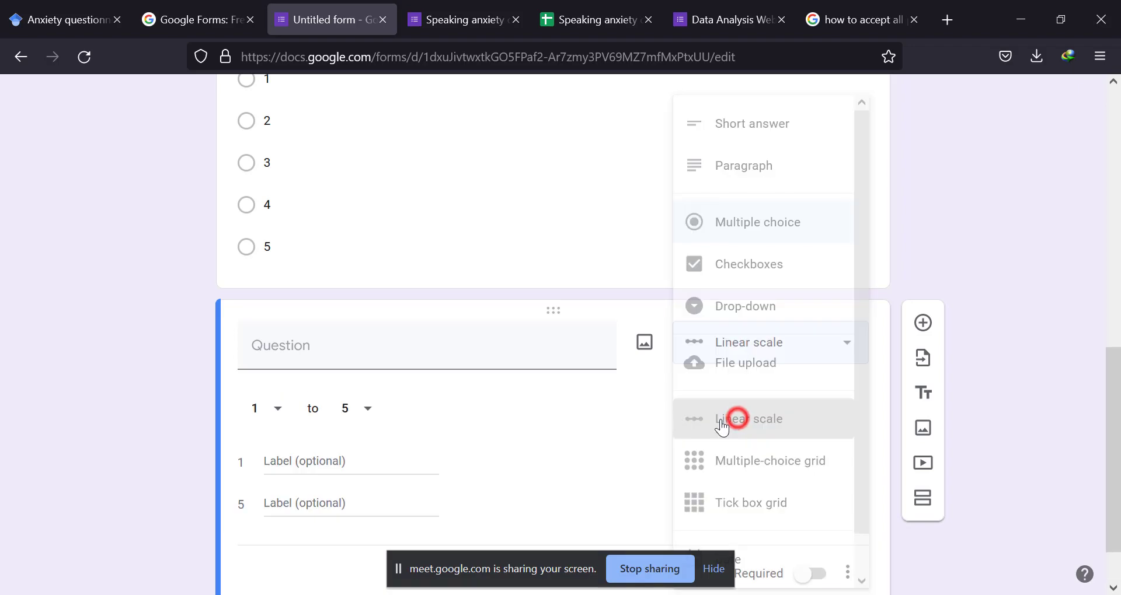
Copy statement 1, "While writing in English I'm not nervous at all. (R)", from IJAL.pdf in Foxit PhantomPDF into the linear-scale question's text.
left_click(338, 460)
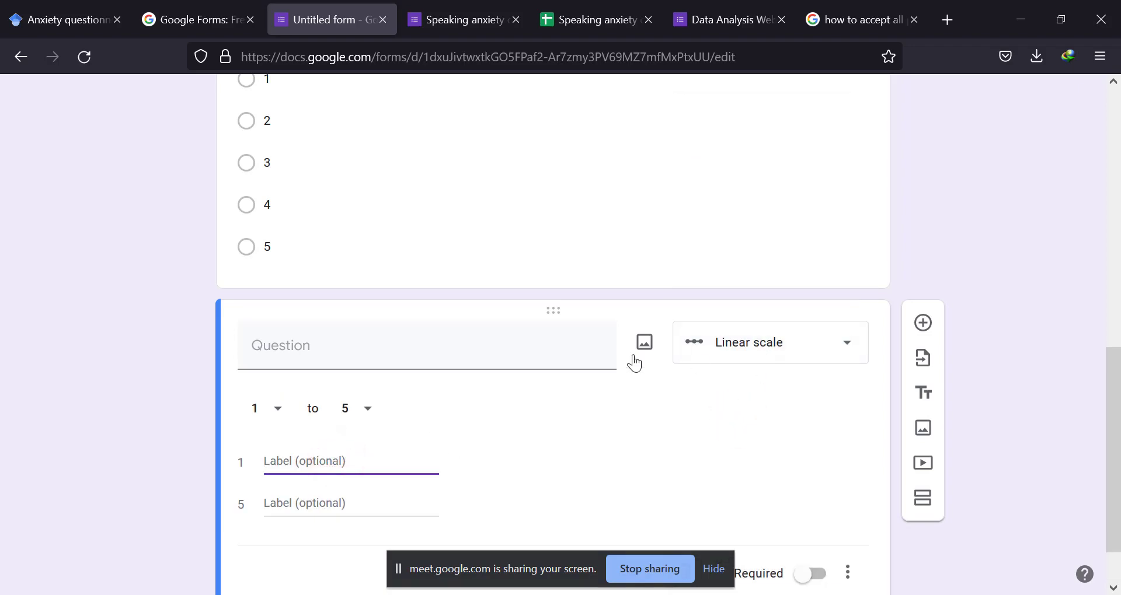
key("alt+Tab")
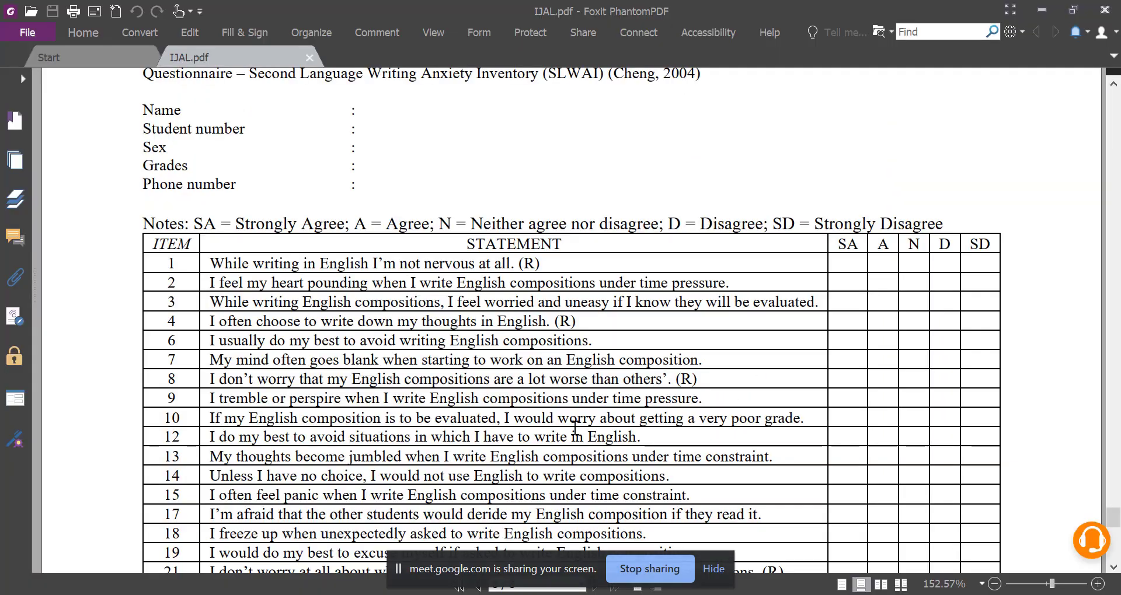
left_click_drag(208, 264, 564, 259)
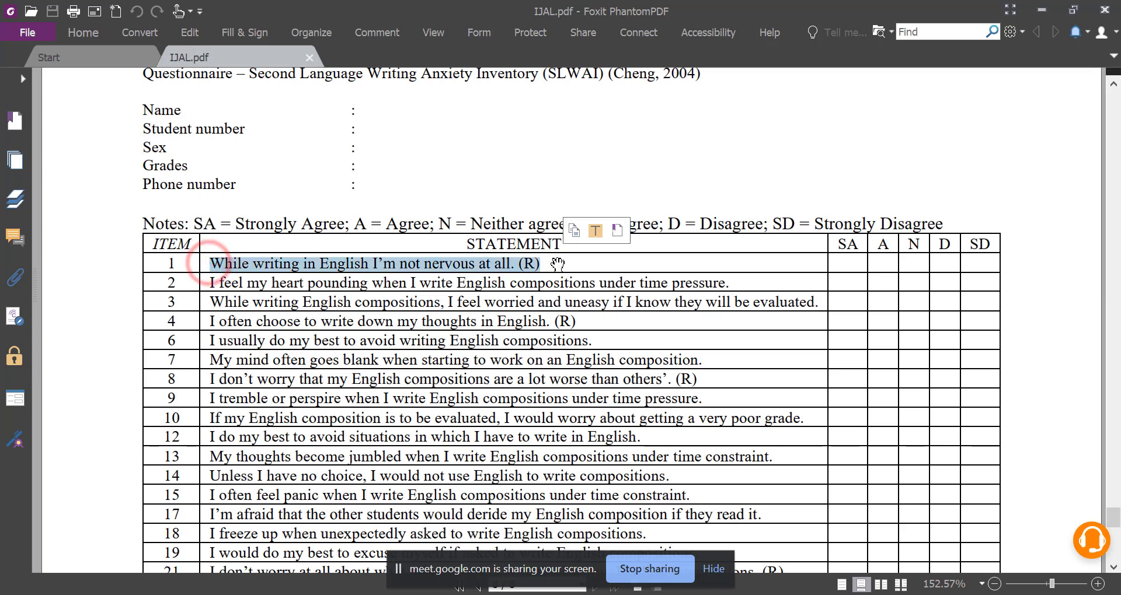
right_click(557, 261)
left_click(562, 272)
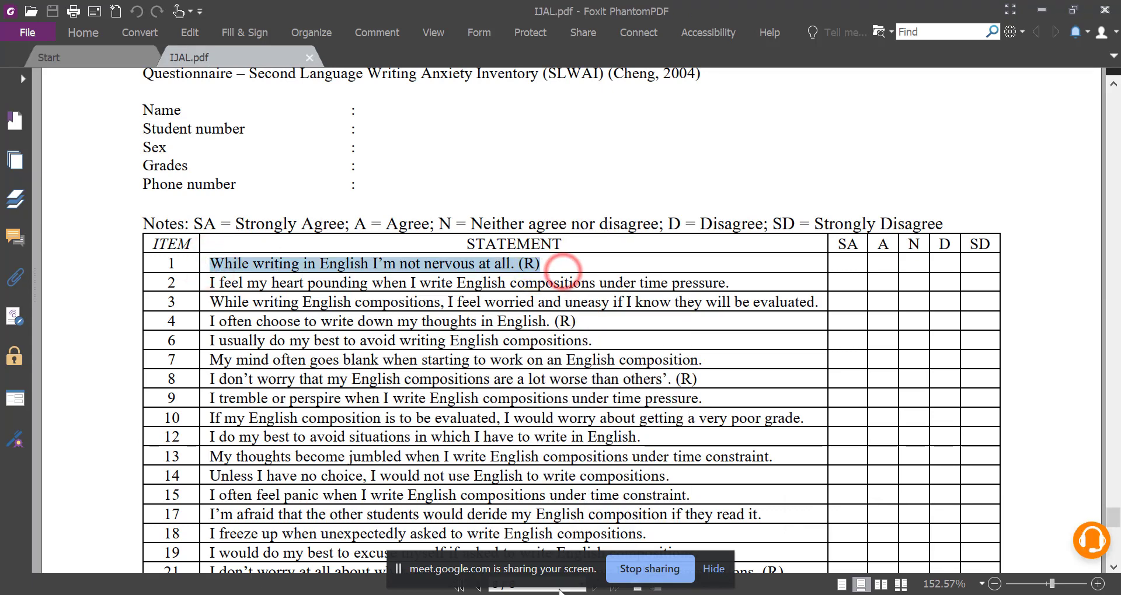
key("alt+Tab")
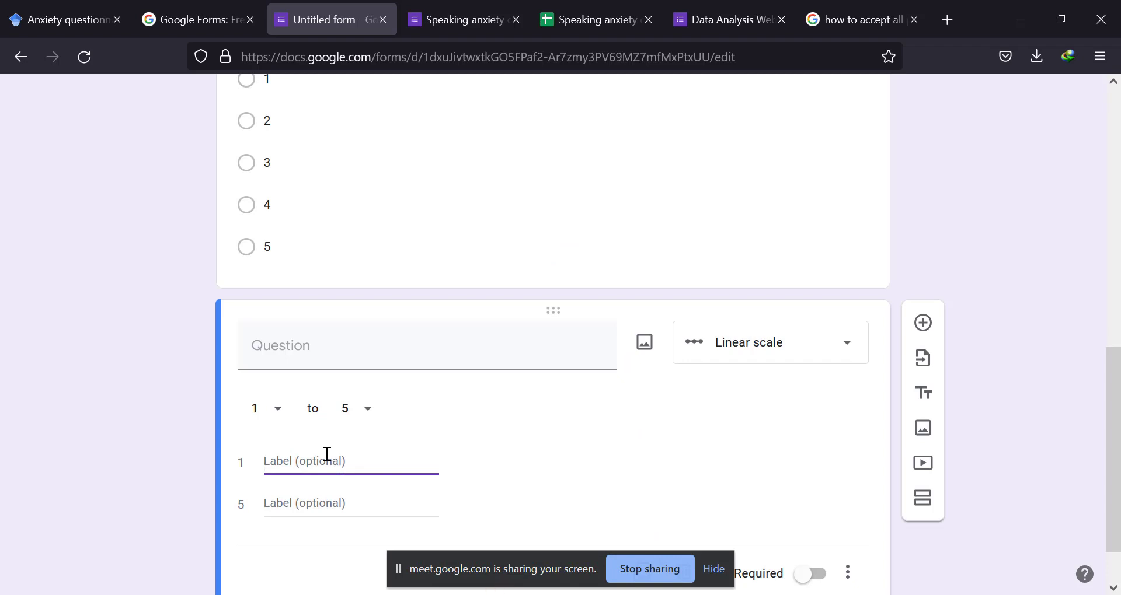
left_click(308, 341)
key("ctrl+v")
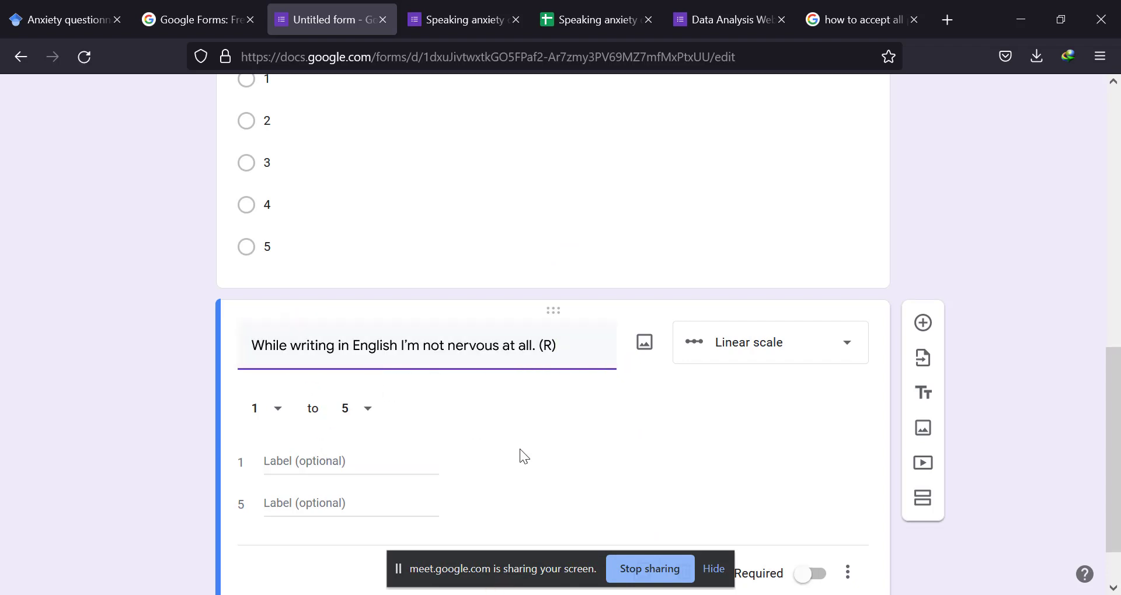
Label the linear scale's value 1 "Strongly disagree" and its value 5 "Strongly agree".
left_click(318, 459)
type("S")
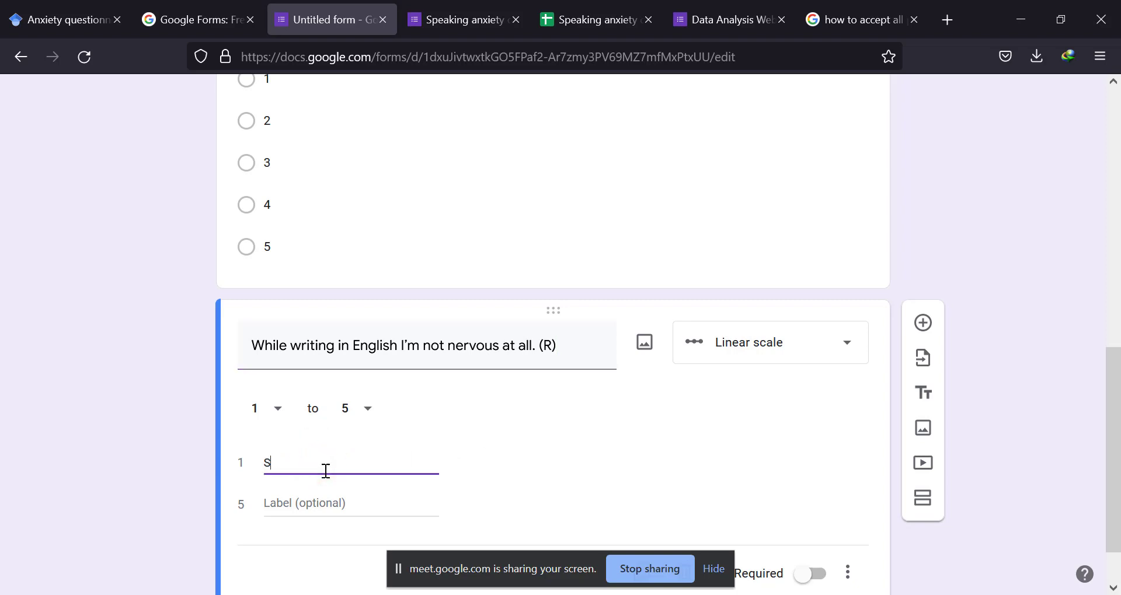
type("trongly disagree")
left_click(297, 511)
type("Str")
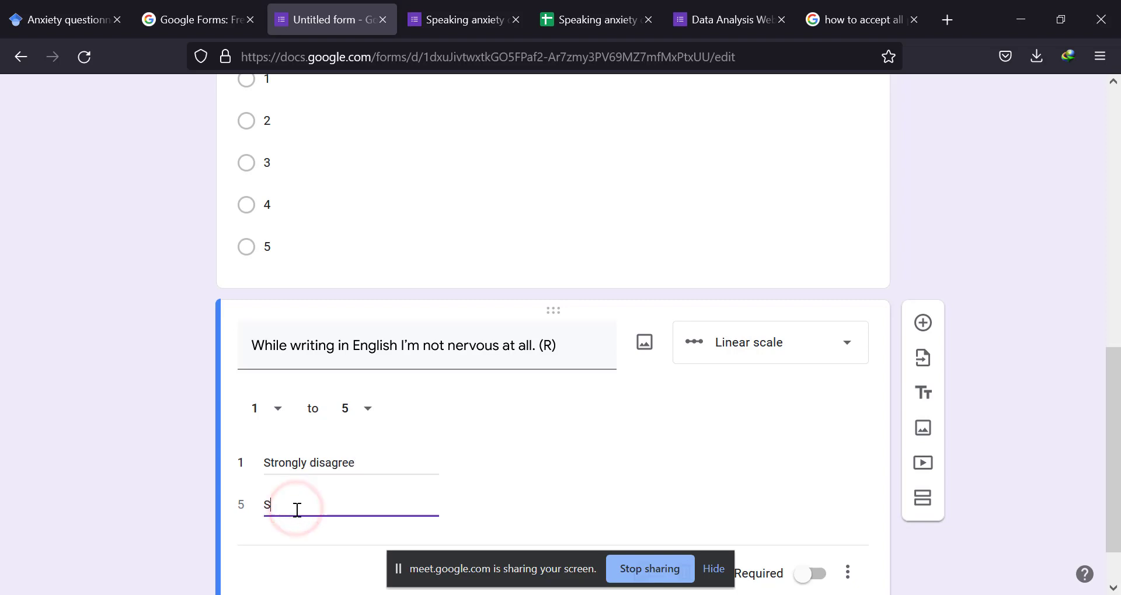
type("ongly")
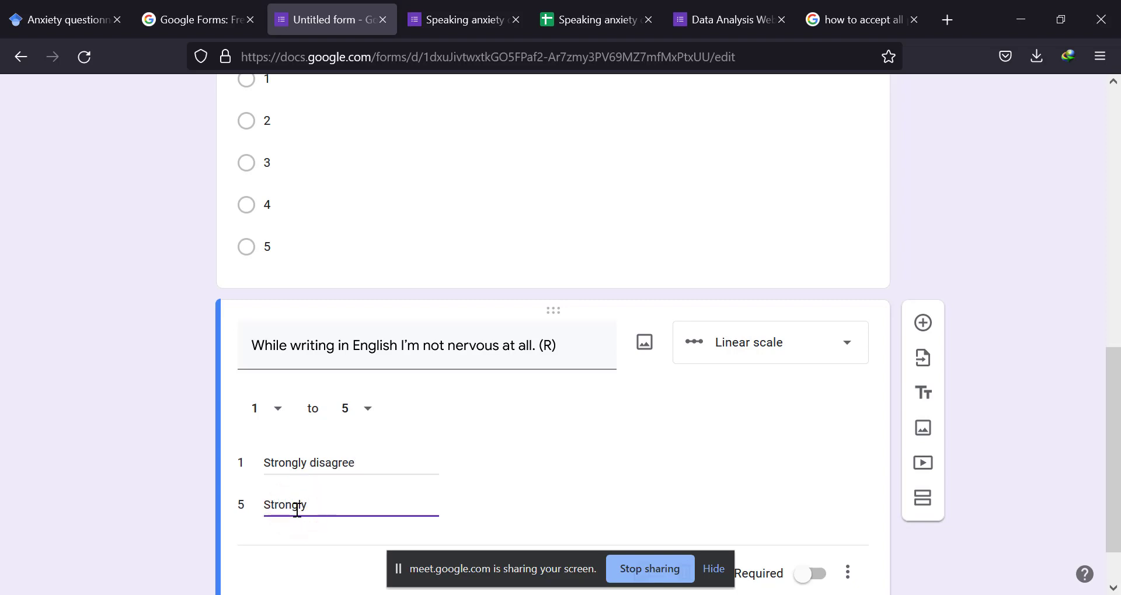
type(" agree")
Highlight the questionnaire statements in IJAL.pdf in Foxit PhantomPDF, from item 1 down to item 14, then return to the form.
key("alt+Tab")
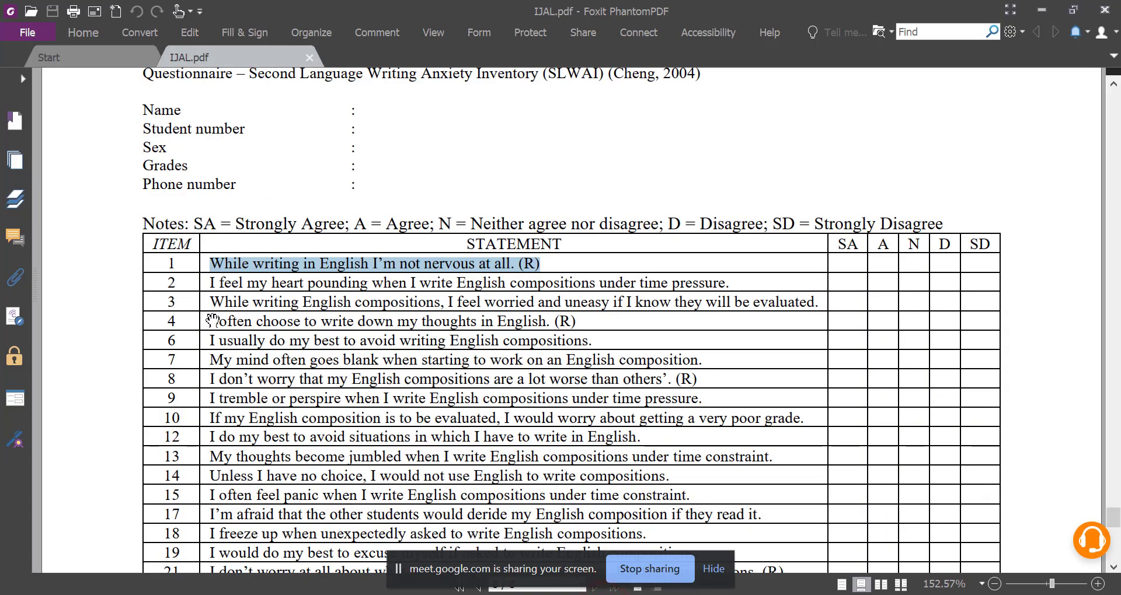
left_click_drag(234, 273, 311, 535)
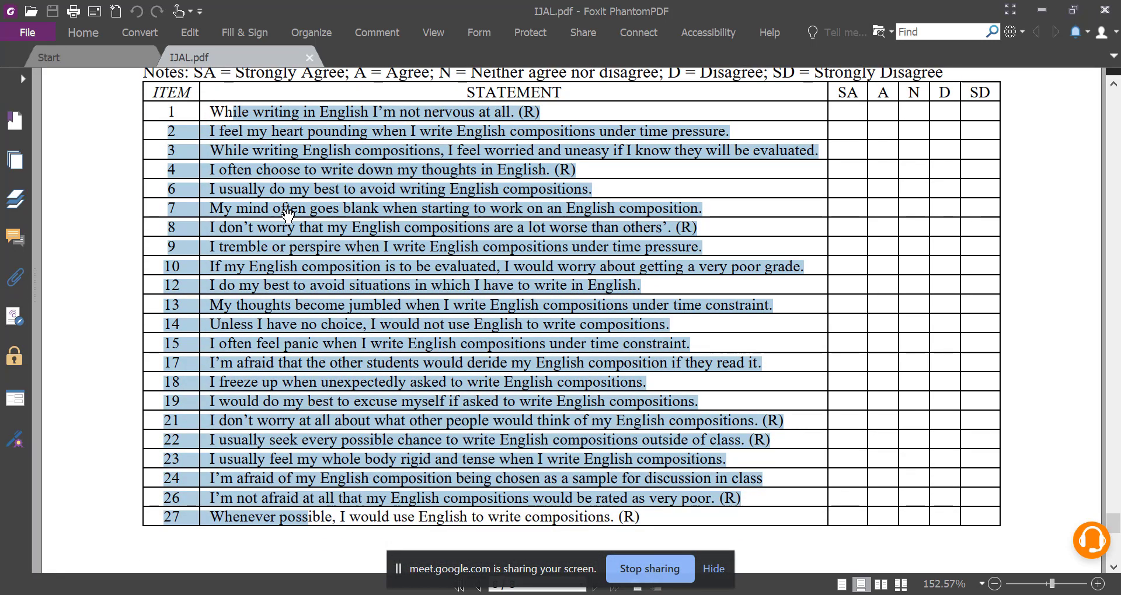
scroll(286, 304, "up", 1)
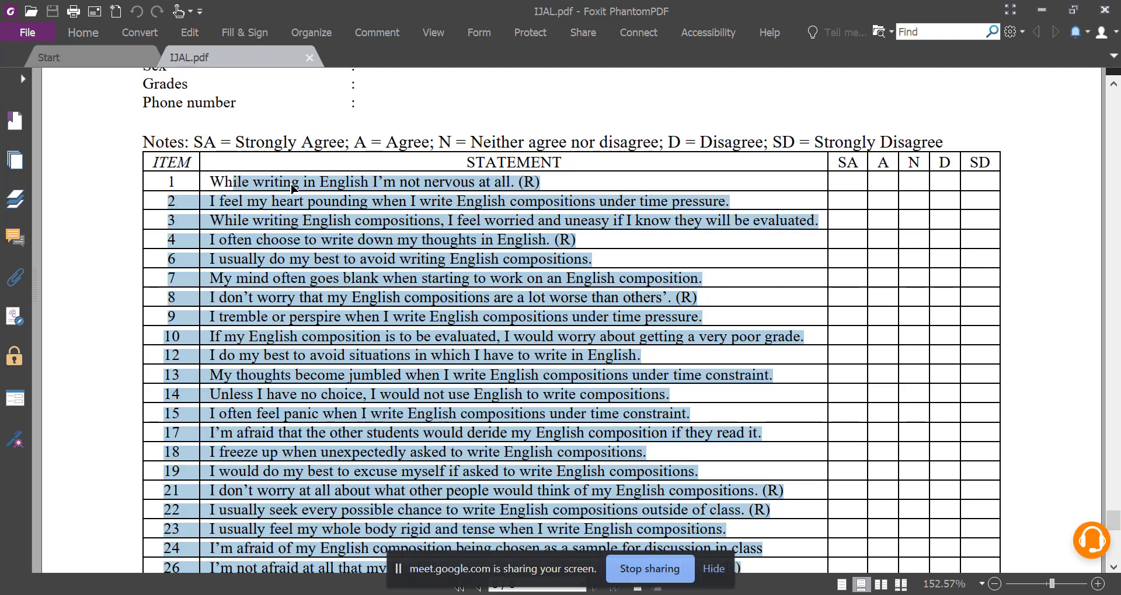
left_click(205, 190)
left_click_drag(181, 180, 470, 382)
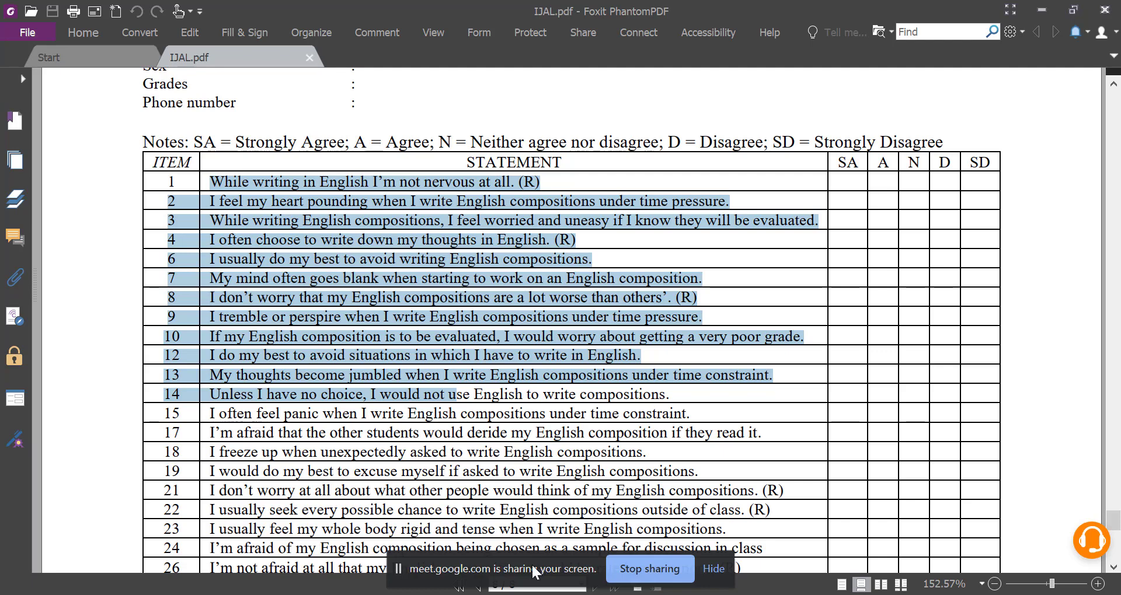
key("alt+Tab")
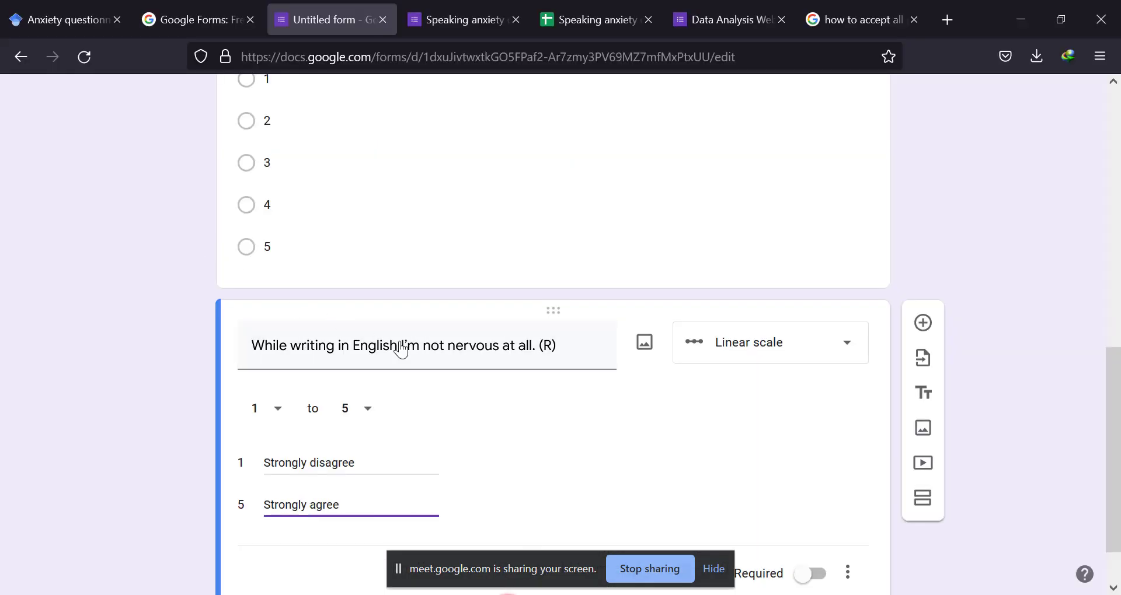
Generate a shortened link for the Anxiety form in its send options, copy it and close the options.
scroll(401, 339, "up", 10)
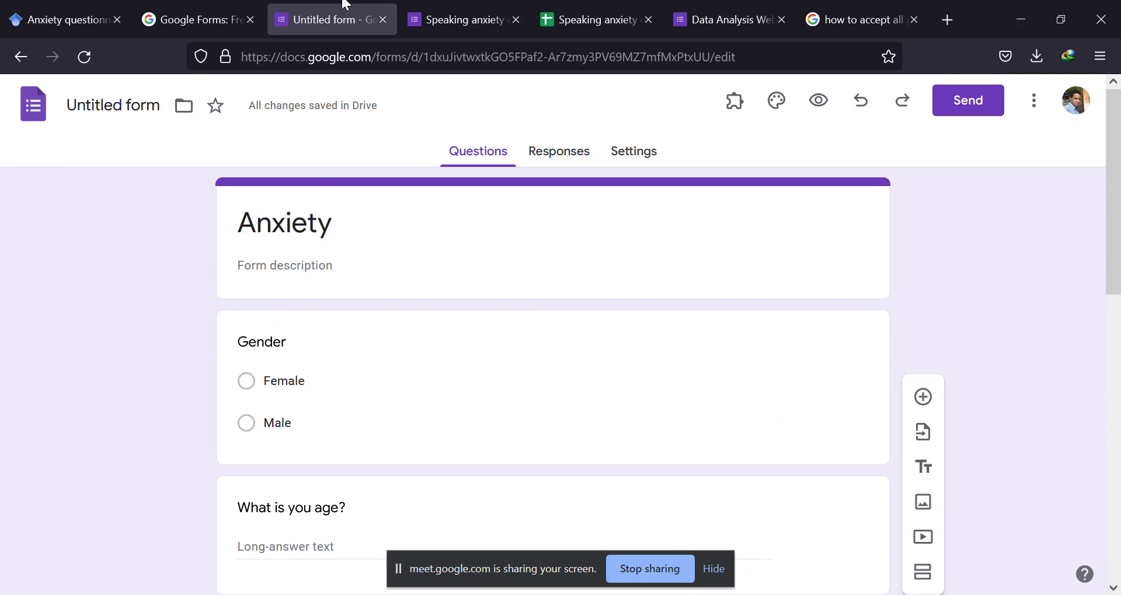
left_click(470, 16)
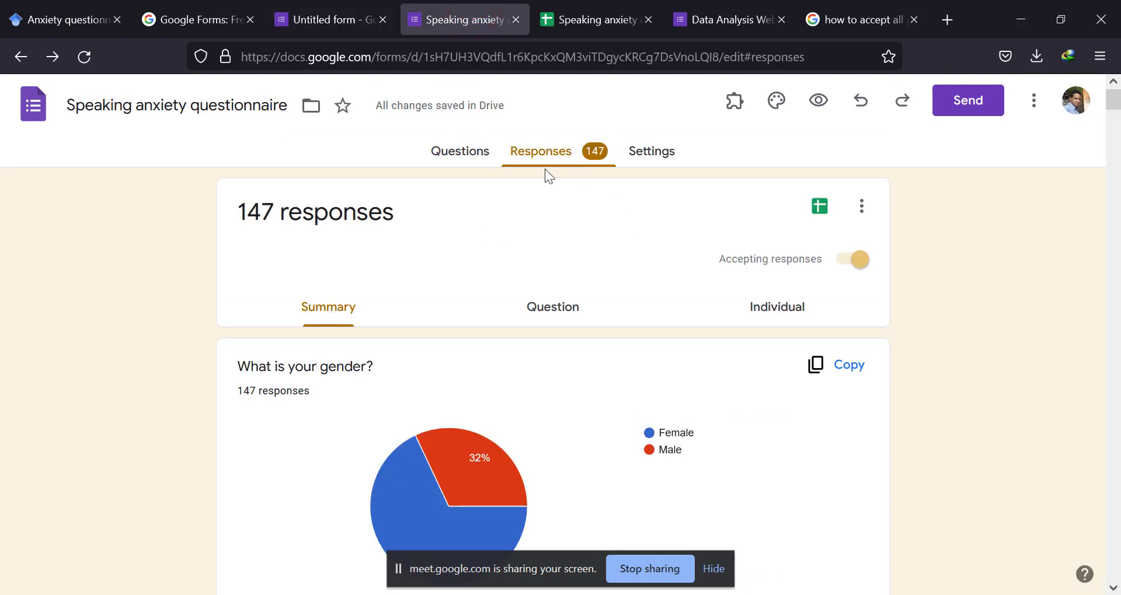
left_click(329, 21)
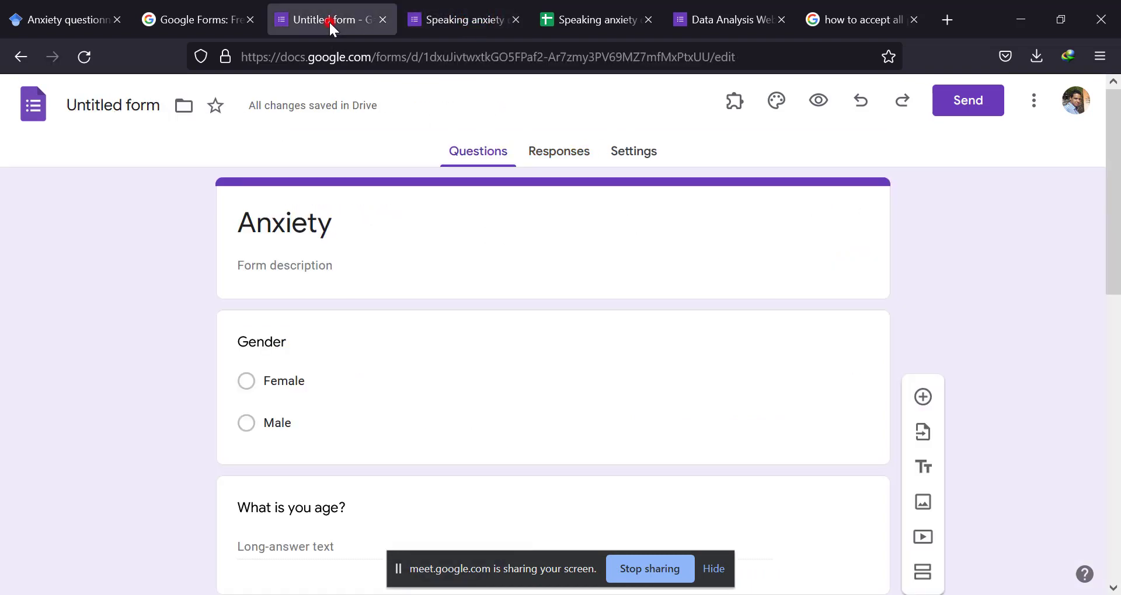
left_click(966, 101)
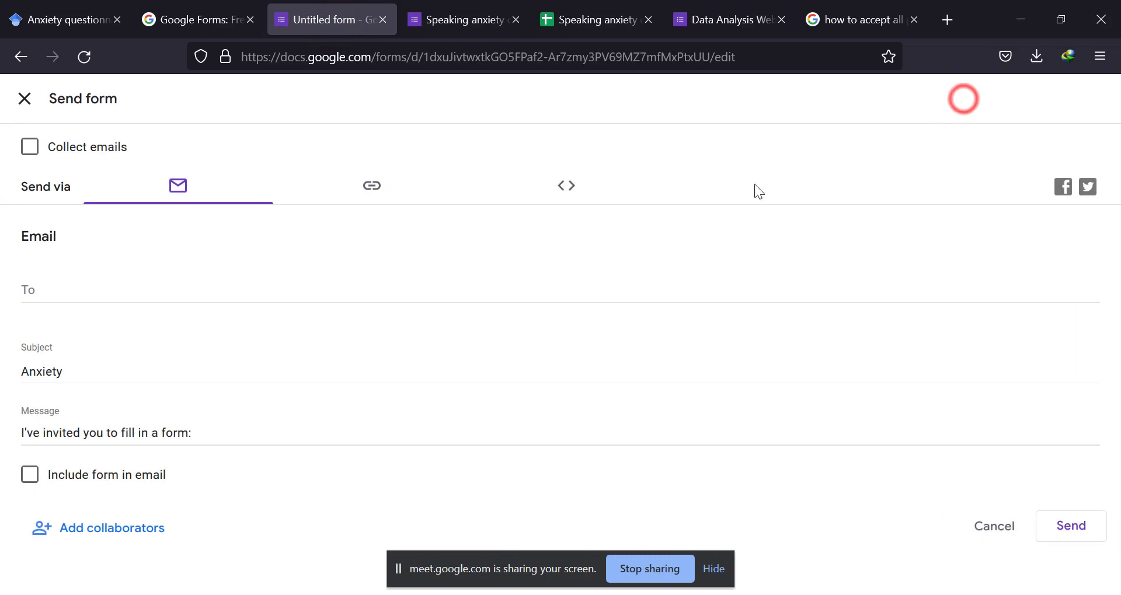
left_click(373, 186)
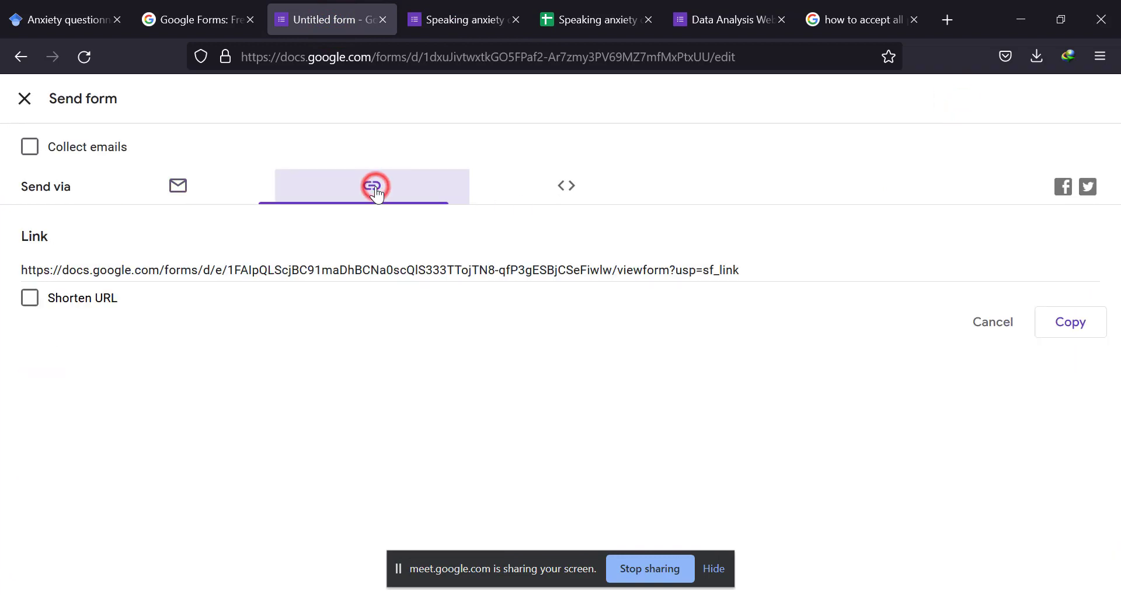
left_click(28, 300)
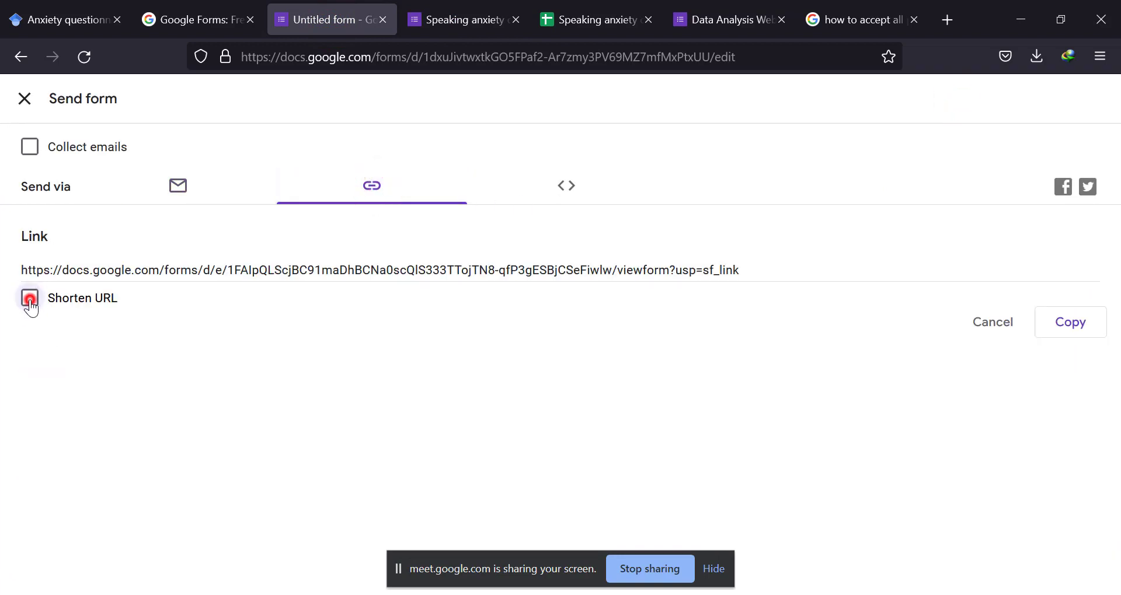
left_click(1057, 325)
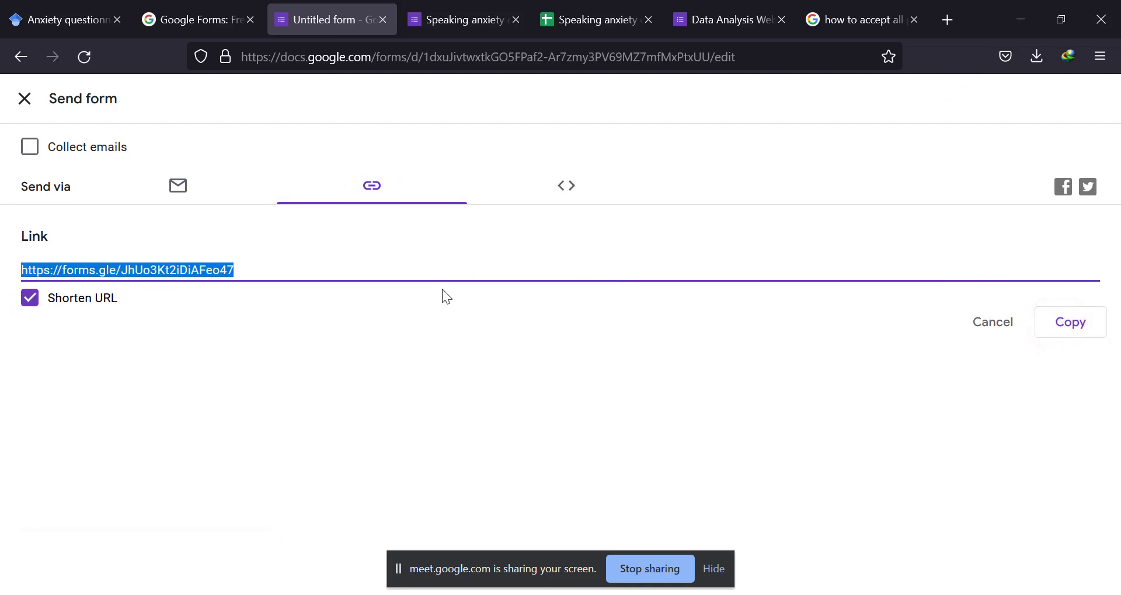
left_click(25, 98)
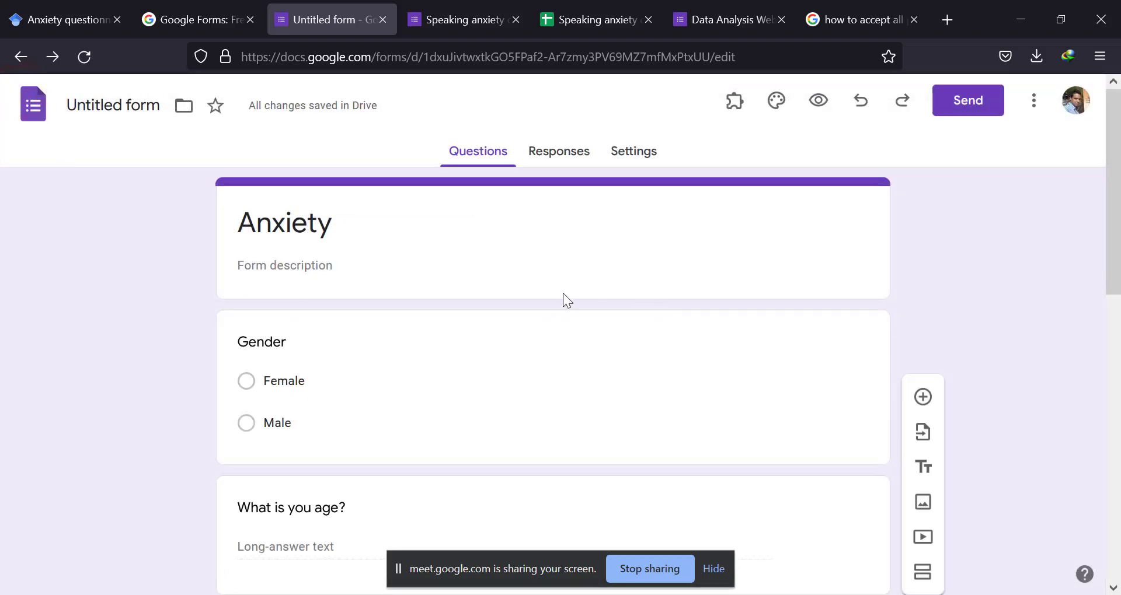
Reopen the Anxiety form's send options and copy its sharing link with the URL shortened.
left_click(971, 110)
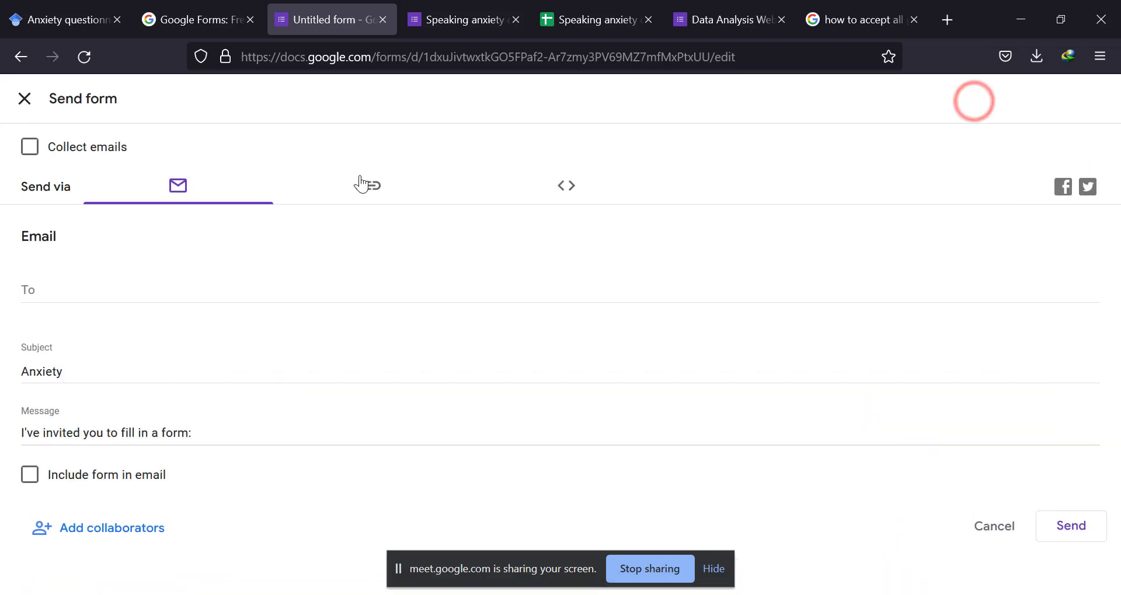
left_click(377, 188)
left_click(28, 297)
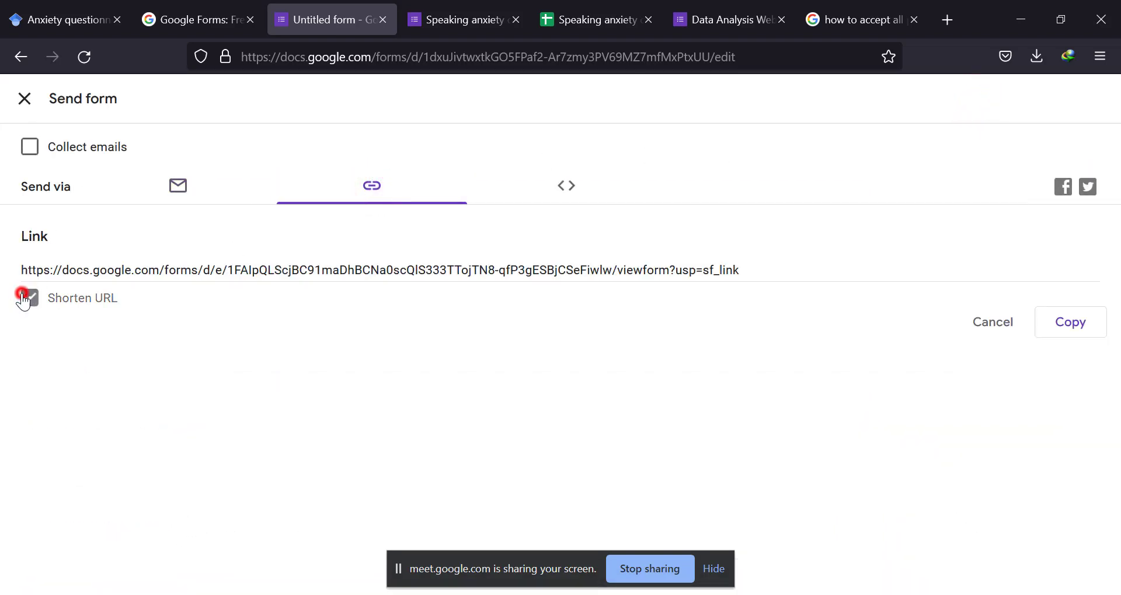
left_click(1081, 331)
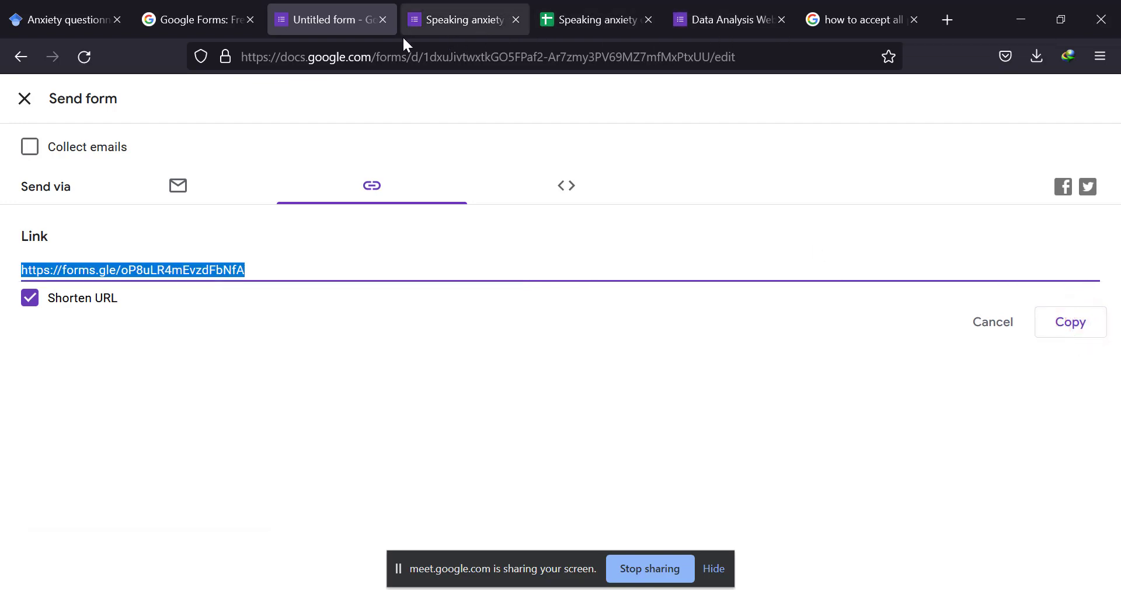
Switch to the Speaking anxiety questionnaire form, look over its response summary and open the responses in Google Sheets.
left_click(461, 17)
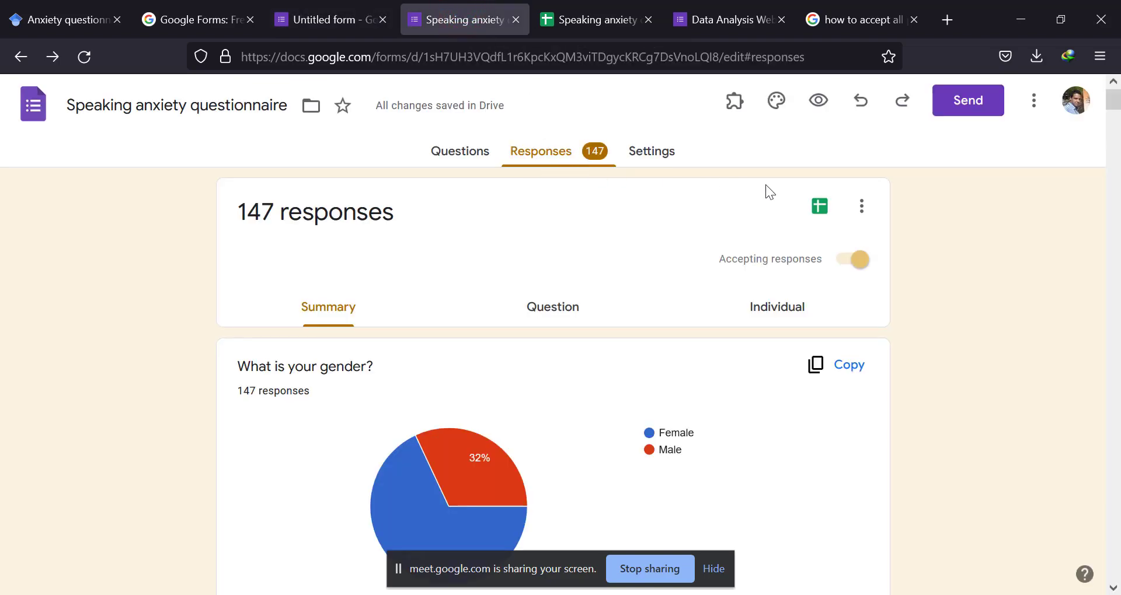
scroll(612, 278, "down", 1)
scroll(538, 258, "down", 3)
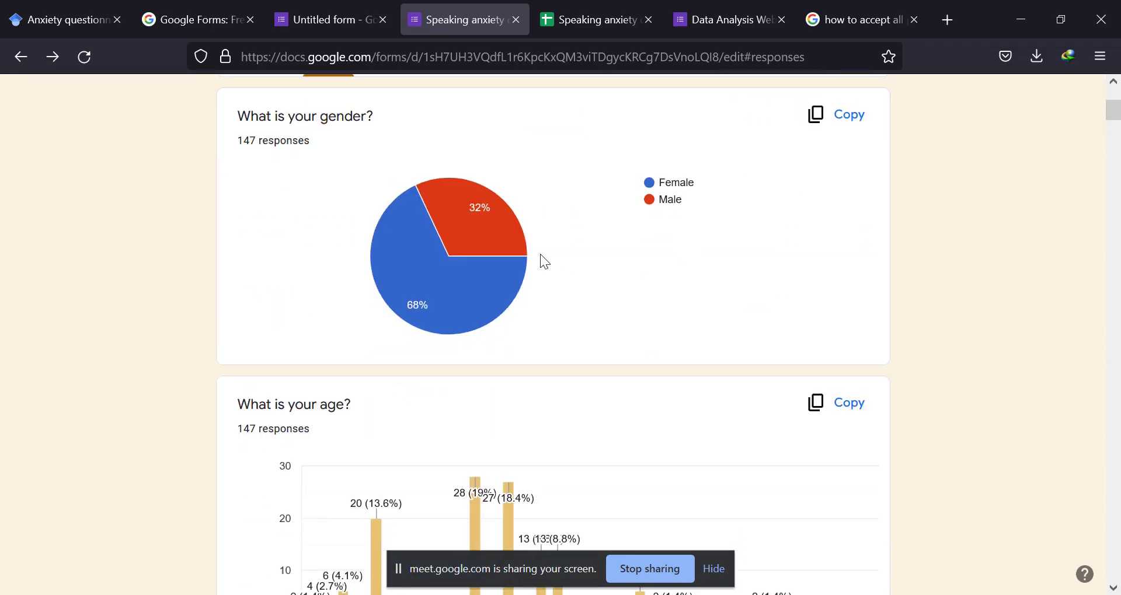
scroll(621, 185, "up", 5)
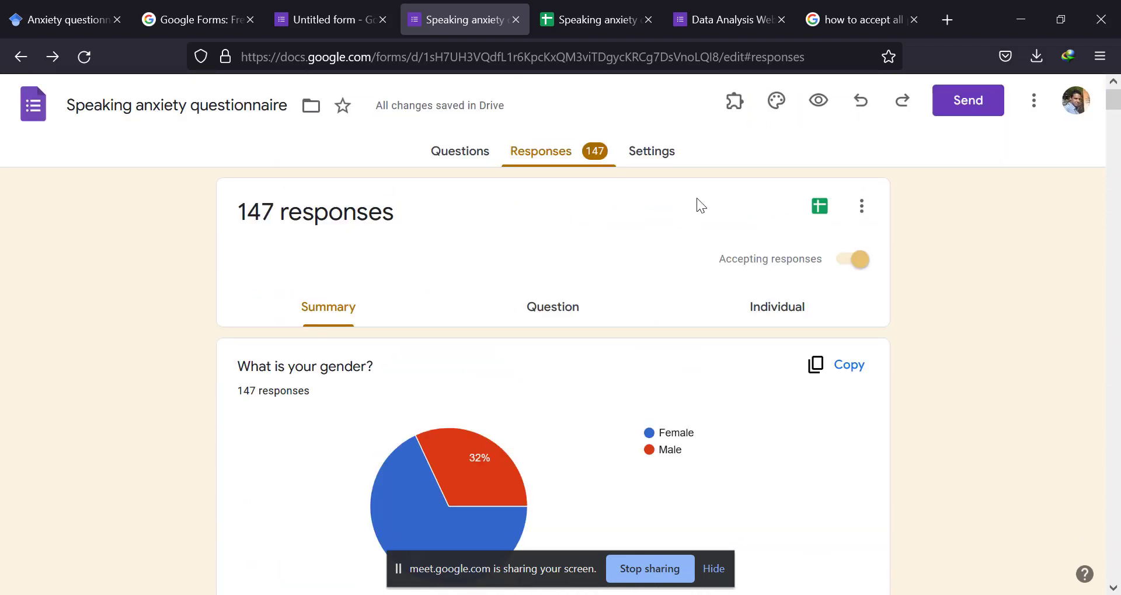
left_click(823, 210)
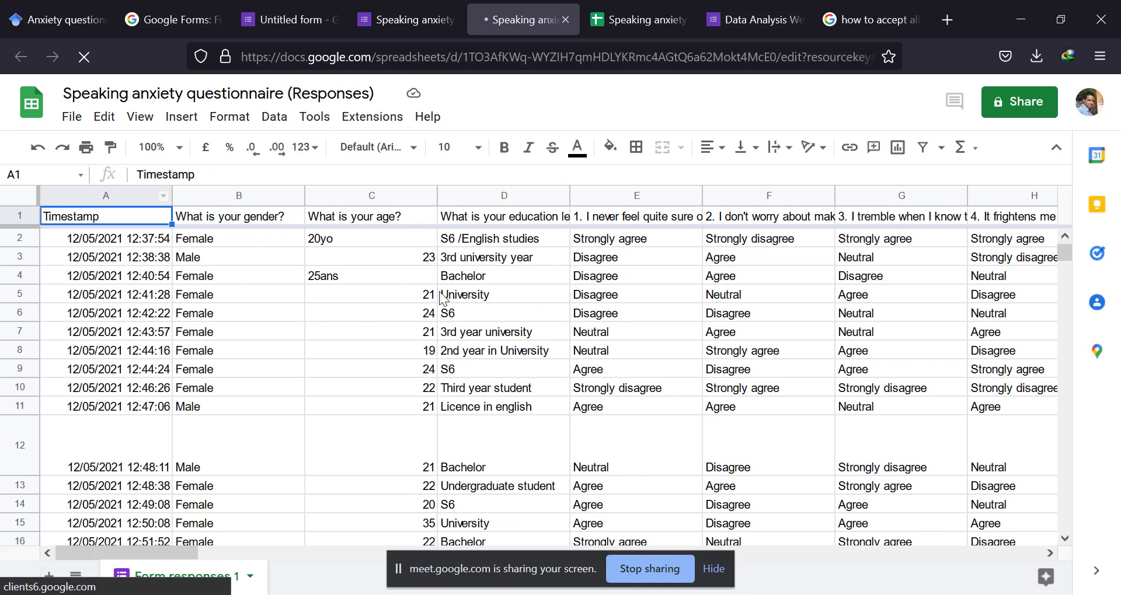
Download the Speaking anxiety questionnaire response sheet as a Microsoft Excel (.xlsx) file.
left_click(72, 116)
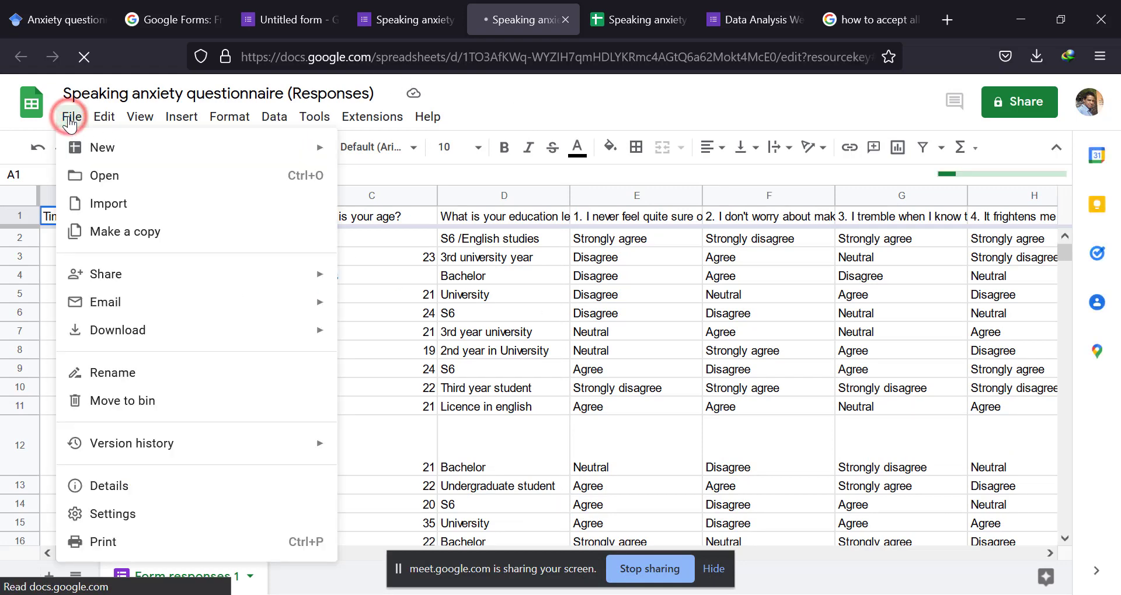
mouse_move(138, 335)
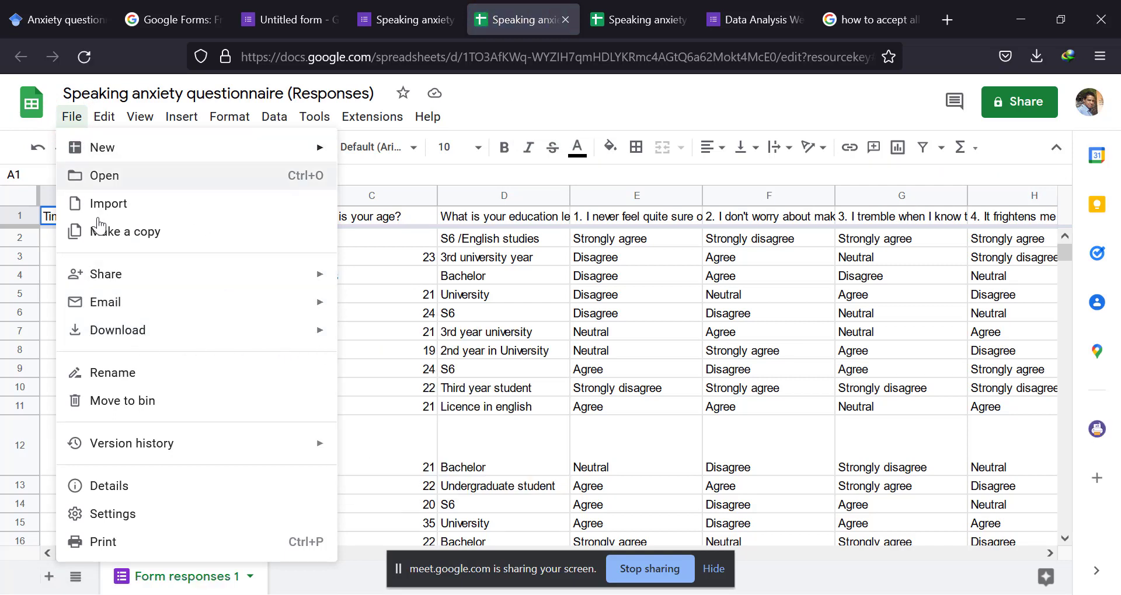
mouse_move(315, 347)
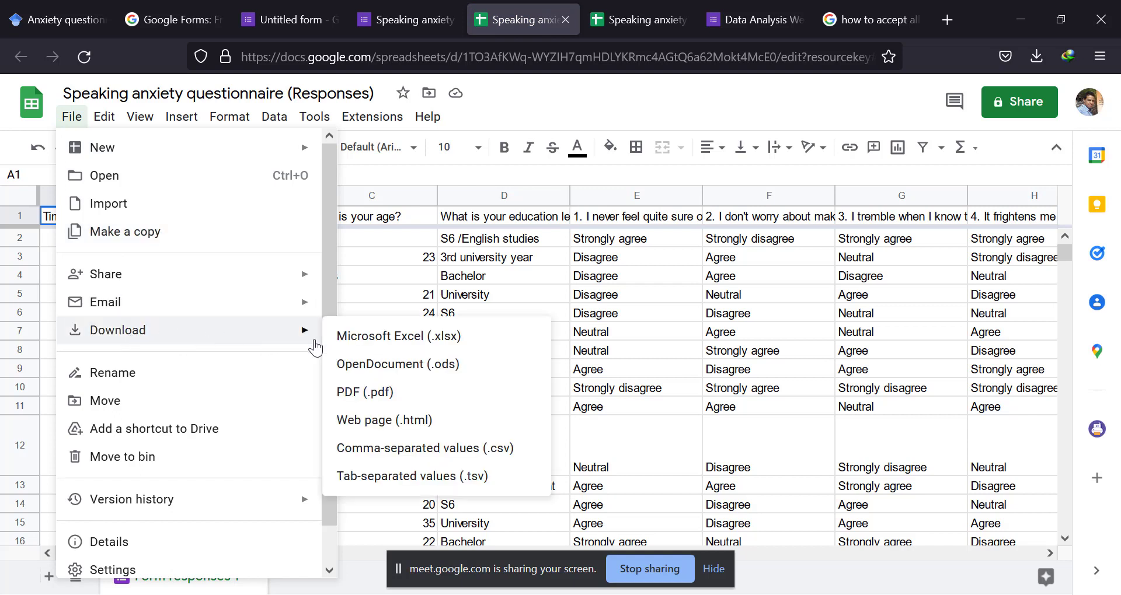
left_click(382, 346)
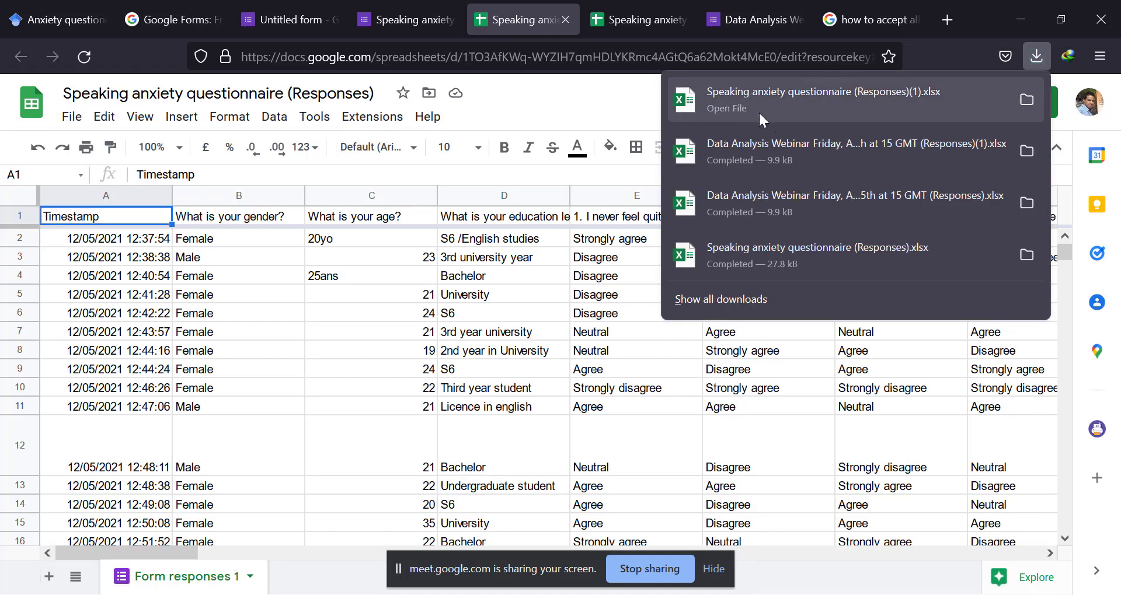
Open the downloaded "Speaking anxiety questionnaire (Responses)(1).xlsx" from the Downloads folder in Excel and enable editing.
left_click(1026, 100)
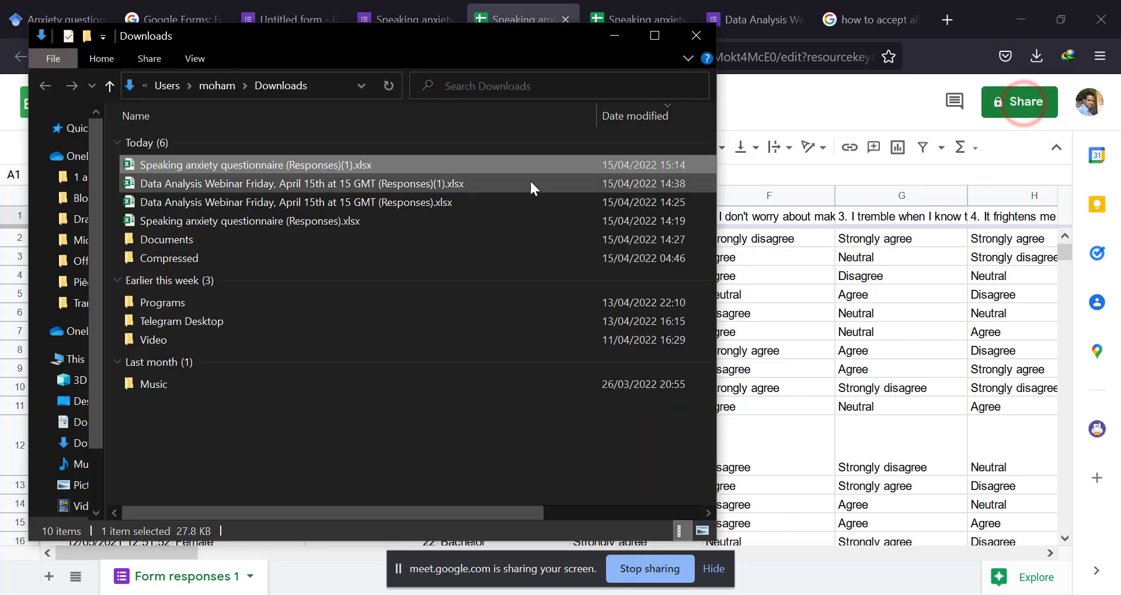
double_click(209, 165)
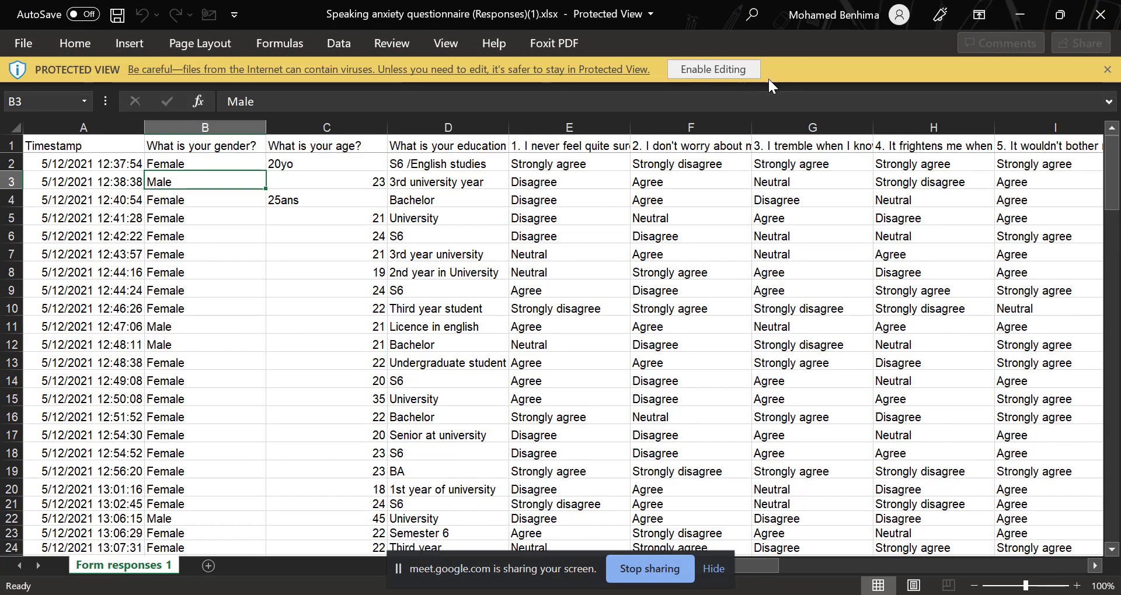
left_click(712, 69)
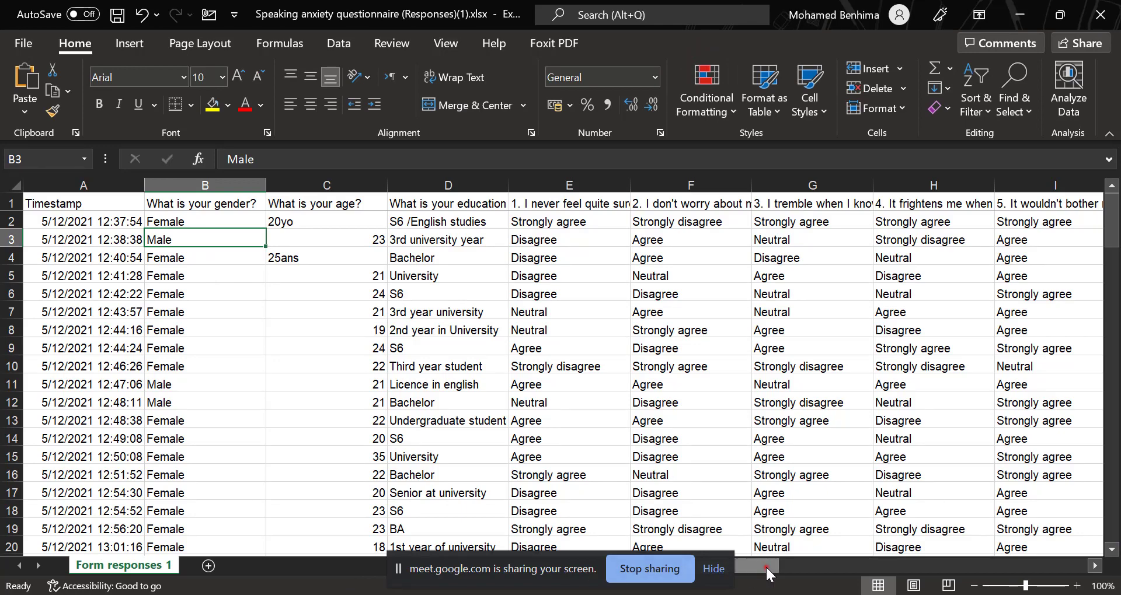
left_click_drag(766, 574, 708, 570)
Try to replace all occurrences of 1 with "Female" in the "What is your gender?" column.
left_click(204, 185)
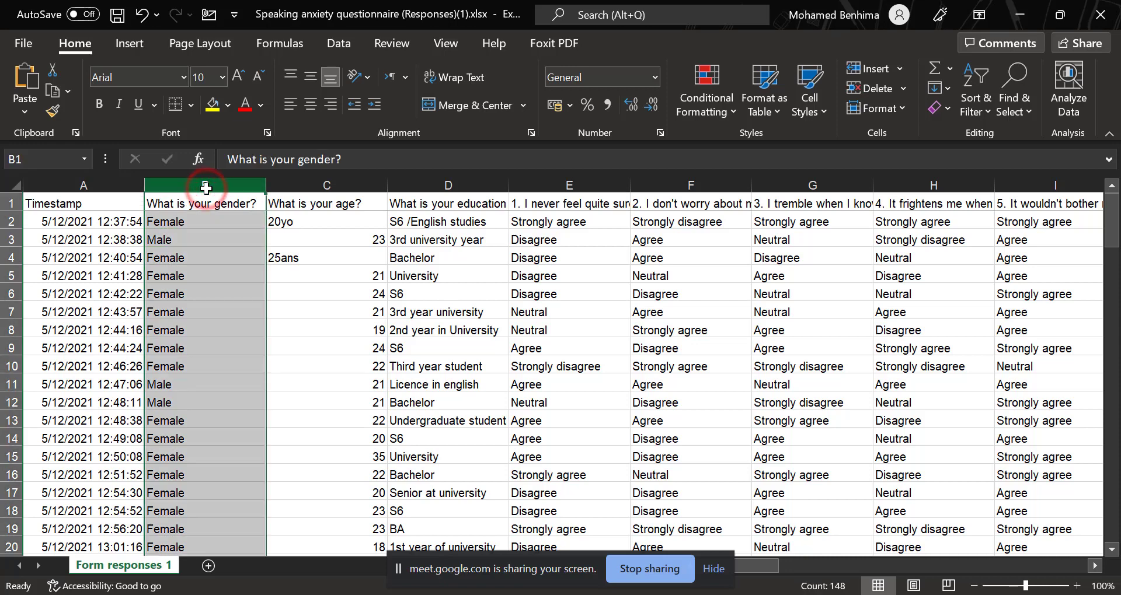
left_click(1016, 110)
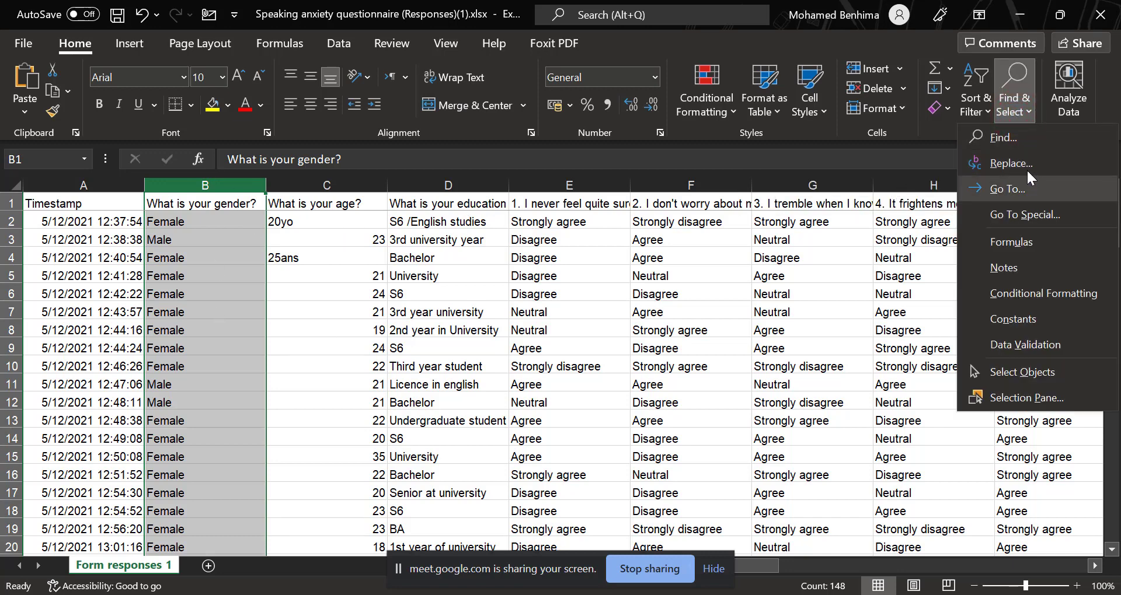
left_click(1012, 163)
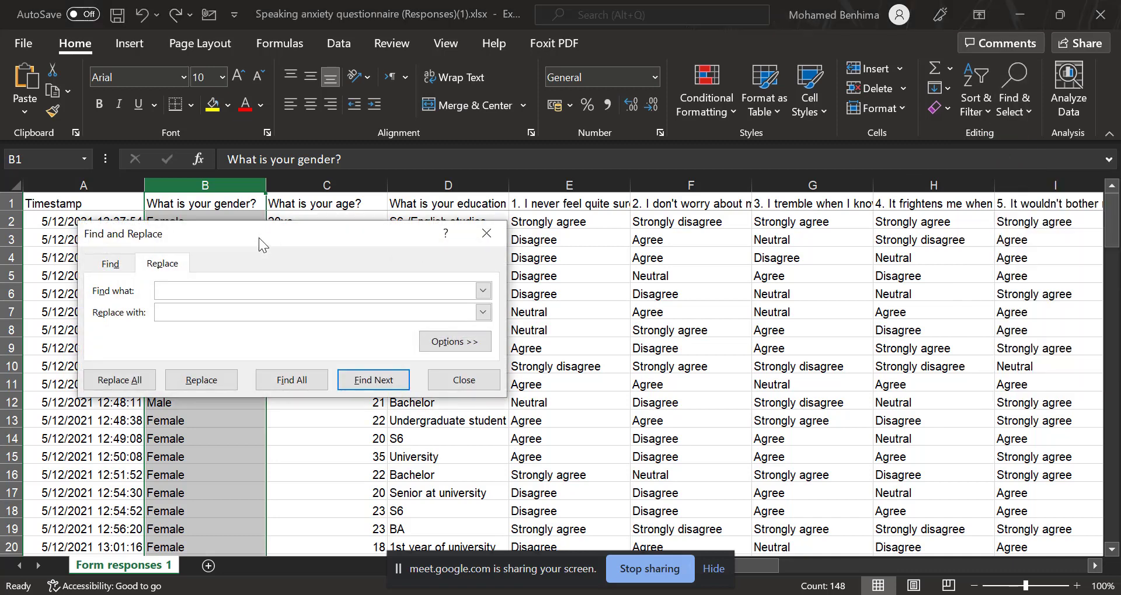
left_click_drag(259, 236, 572, 162)
left_click(483, 221)
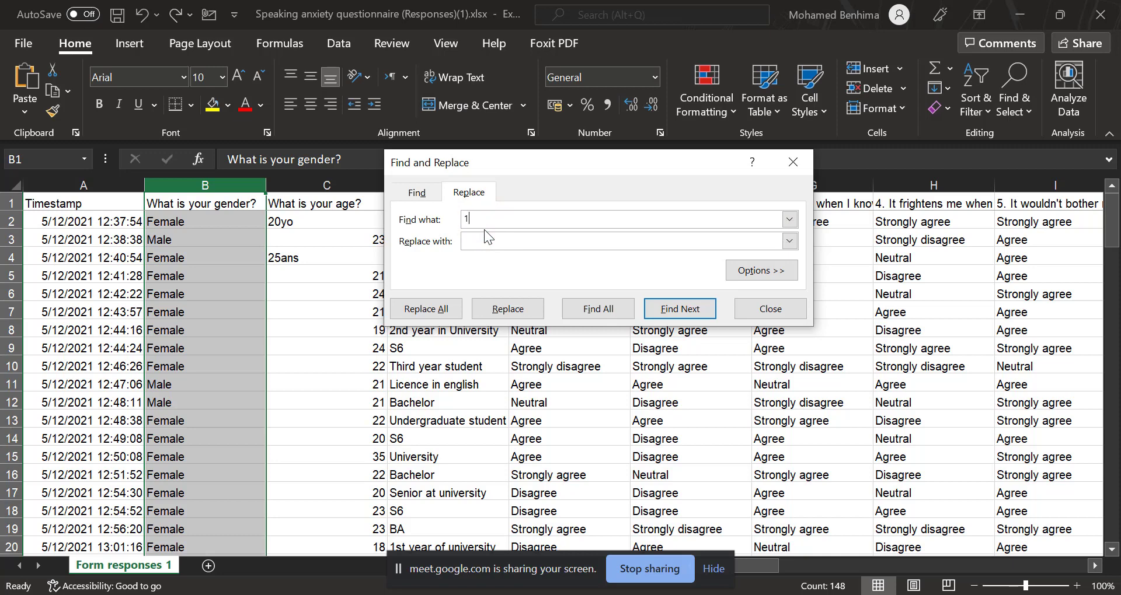
left_click(485, 234)
type("D")
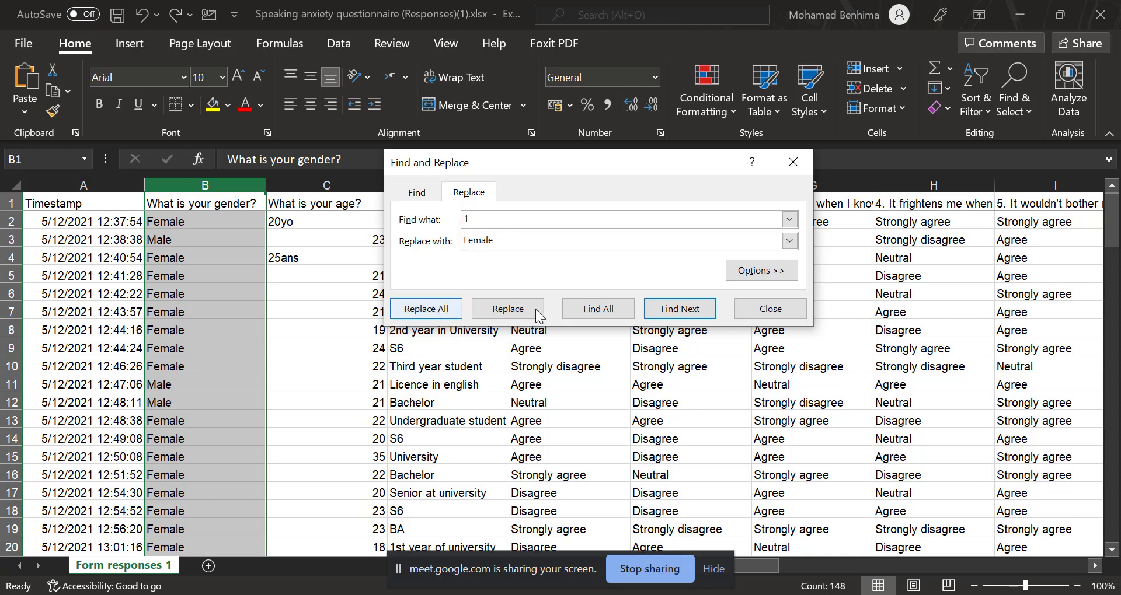
left_click(442, 311)
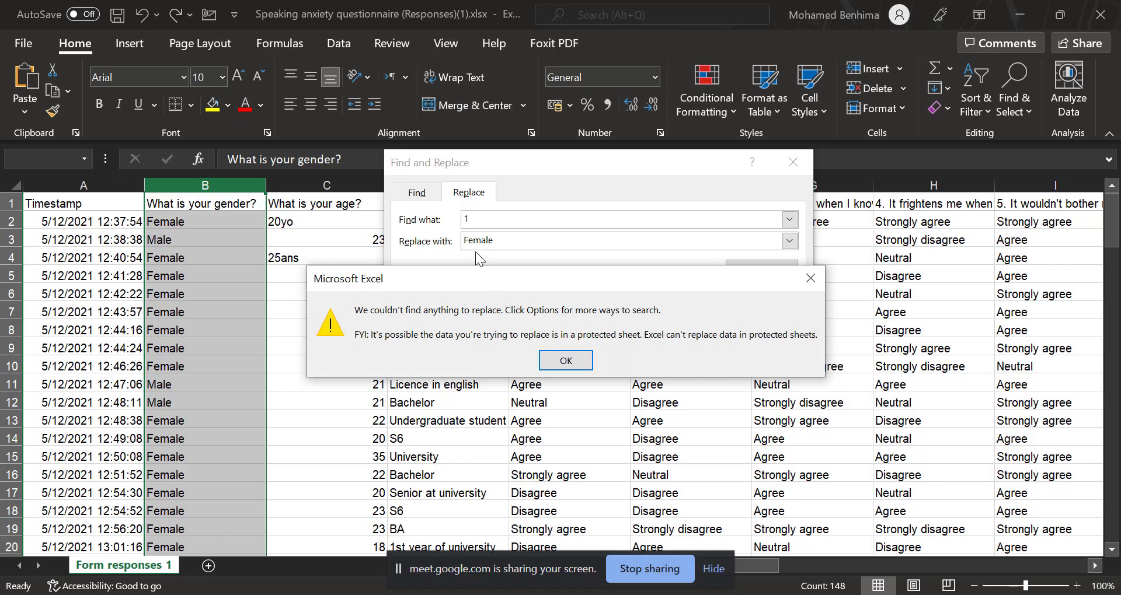
left_click(810, 278)
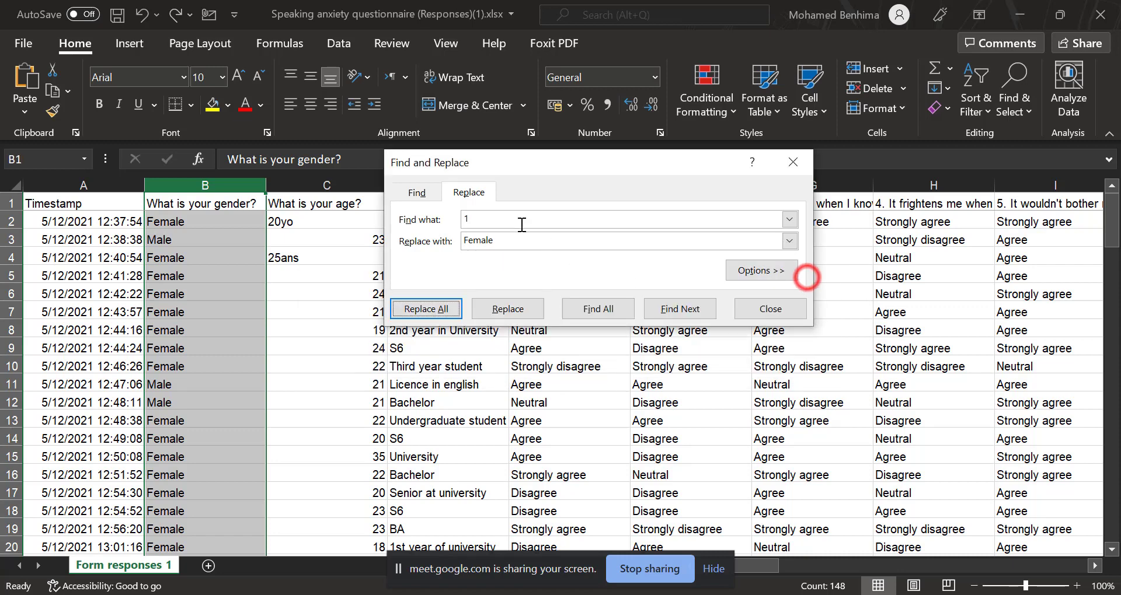
Replace all occurrences of "Female" with 1 in the "What is your gender?" column.
left_click(482, 221)
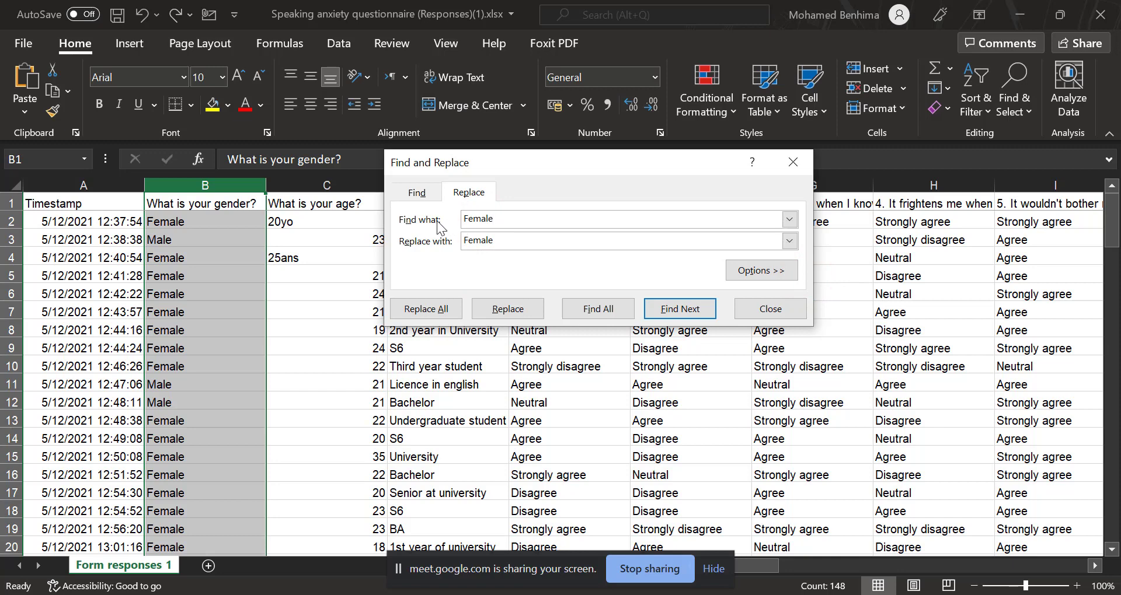
left_click_drag(382, 219, 2, 219)
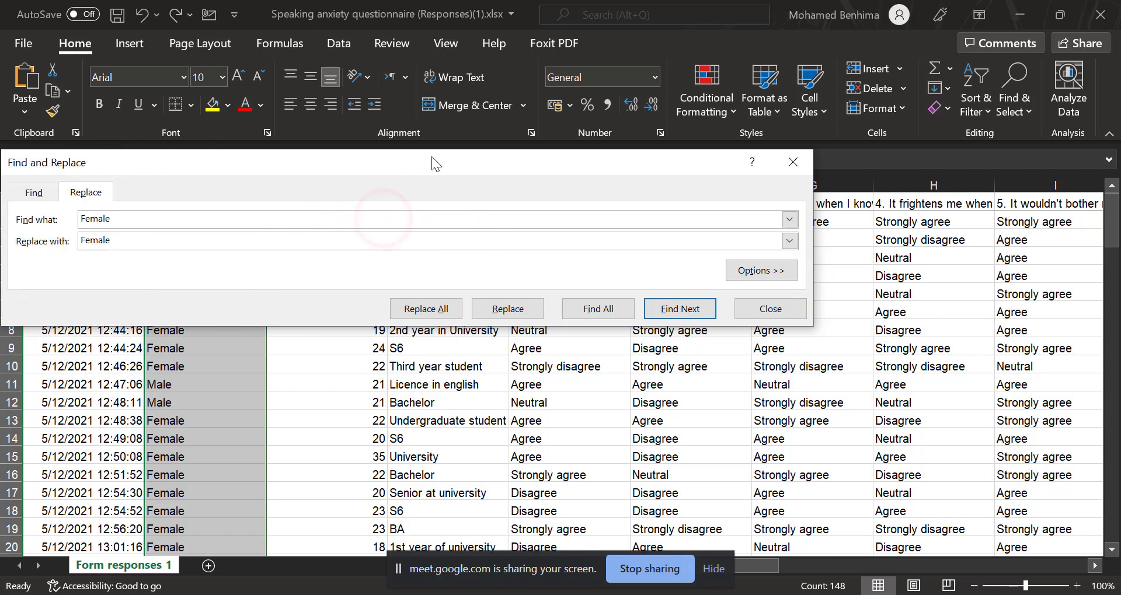
left_click_drag(432, 156, 702, 174)
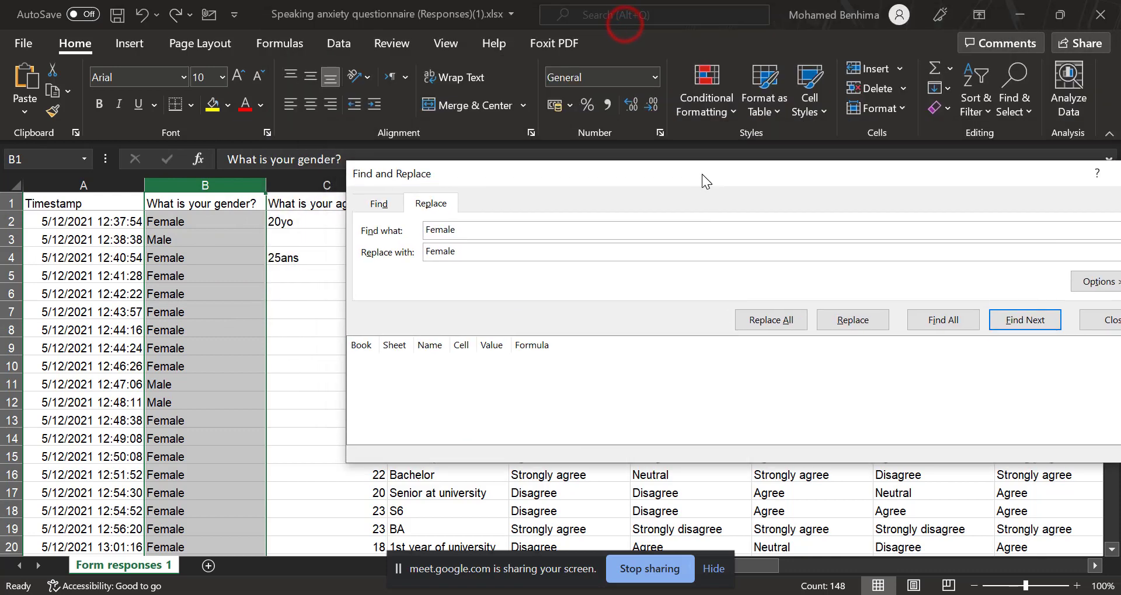
left_click(464, 227)
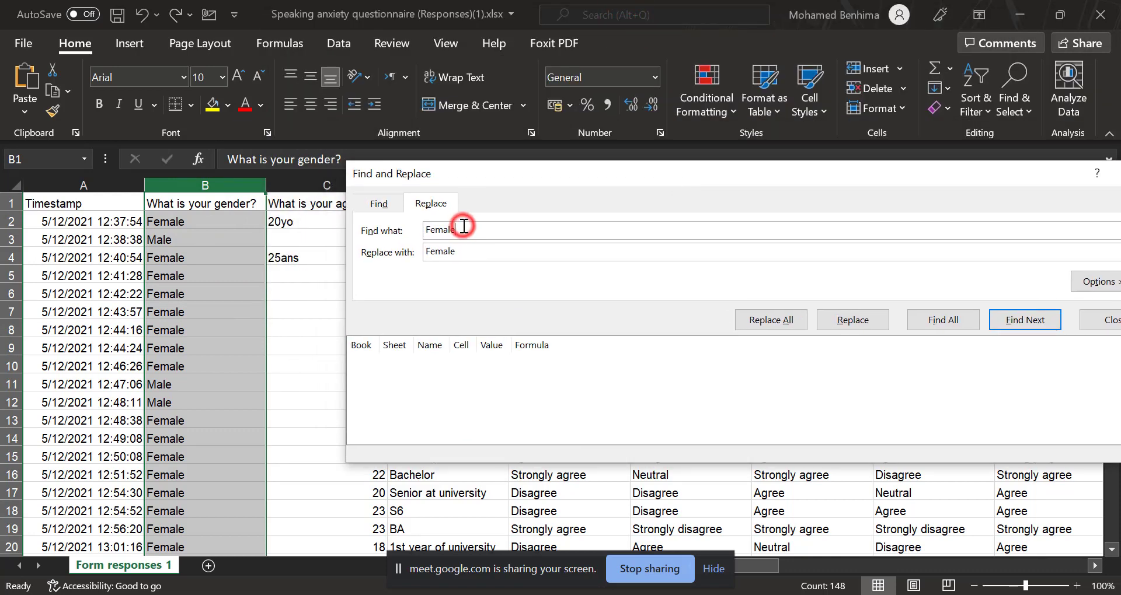
double_click(456, 251)
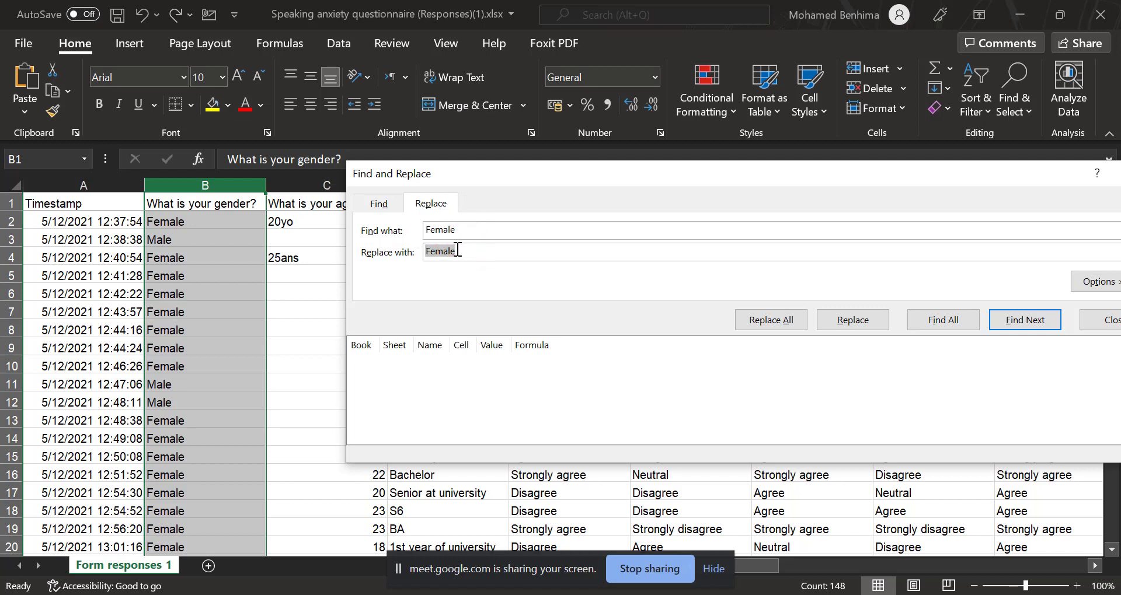
type("1")
left_click(793, 328)
left_click(566, 362)
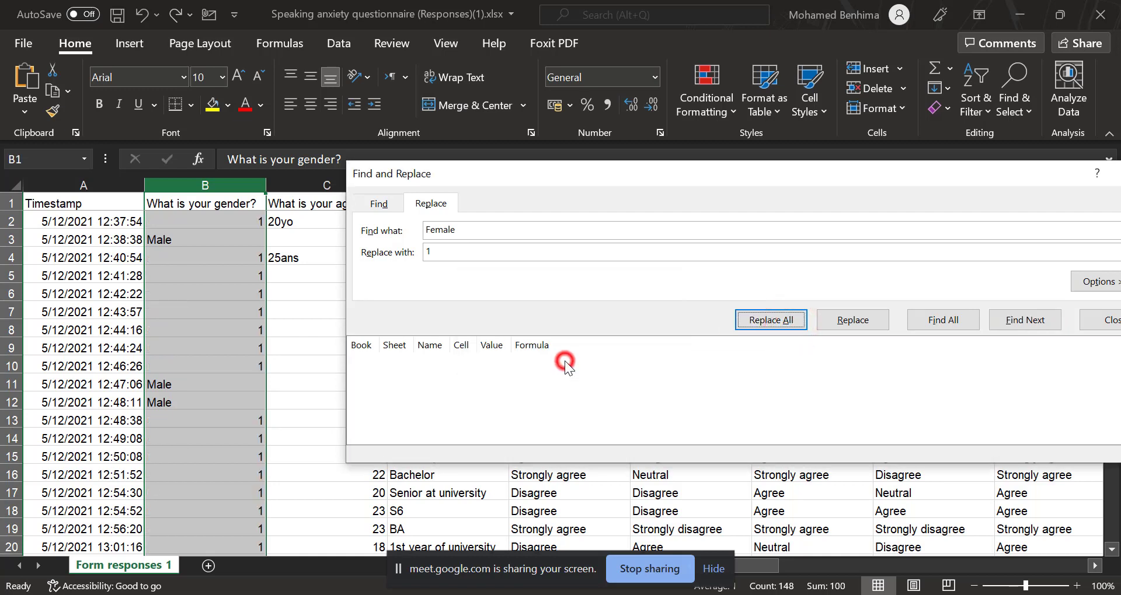
Replace all occurrences of "Male" with 2 in the "What is your gender?" column and close Find and Replace.
double_click(474, 233)
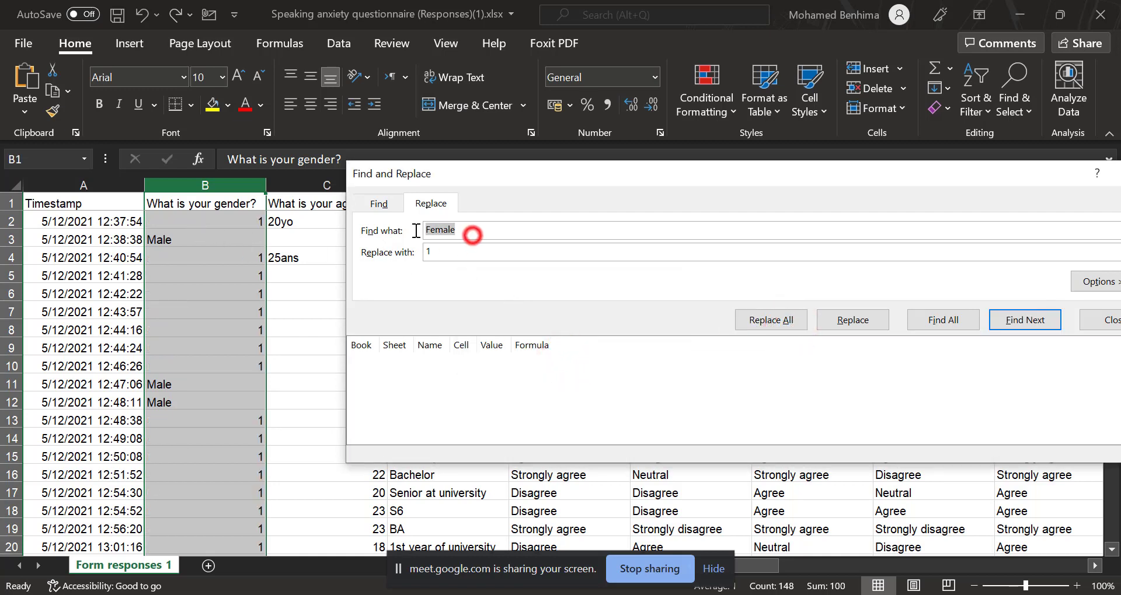
type("M")
double_click(424, 252)
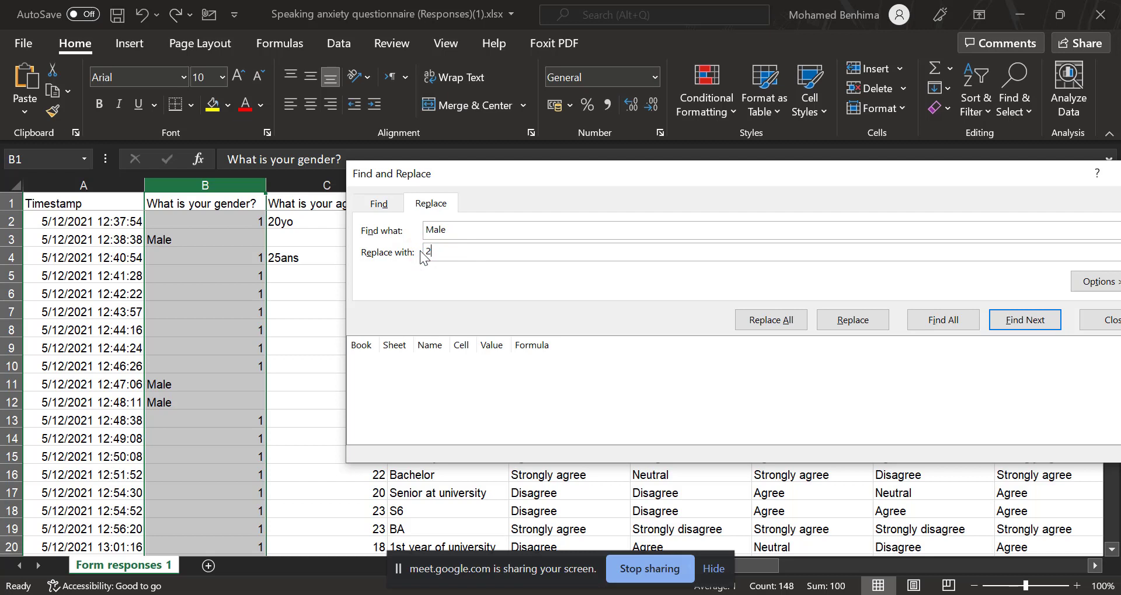
type("2")
left_click(771, 320)
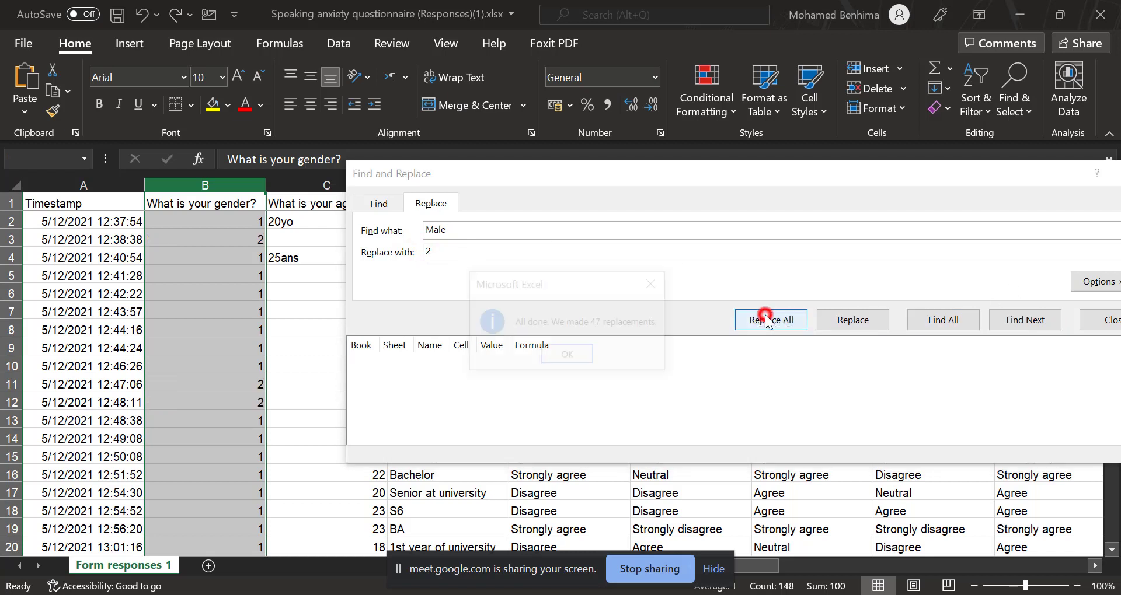
left_click(588, 354)
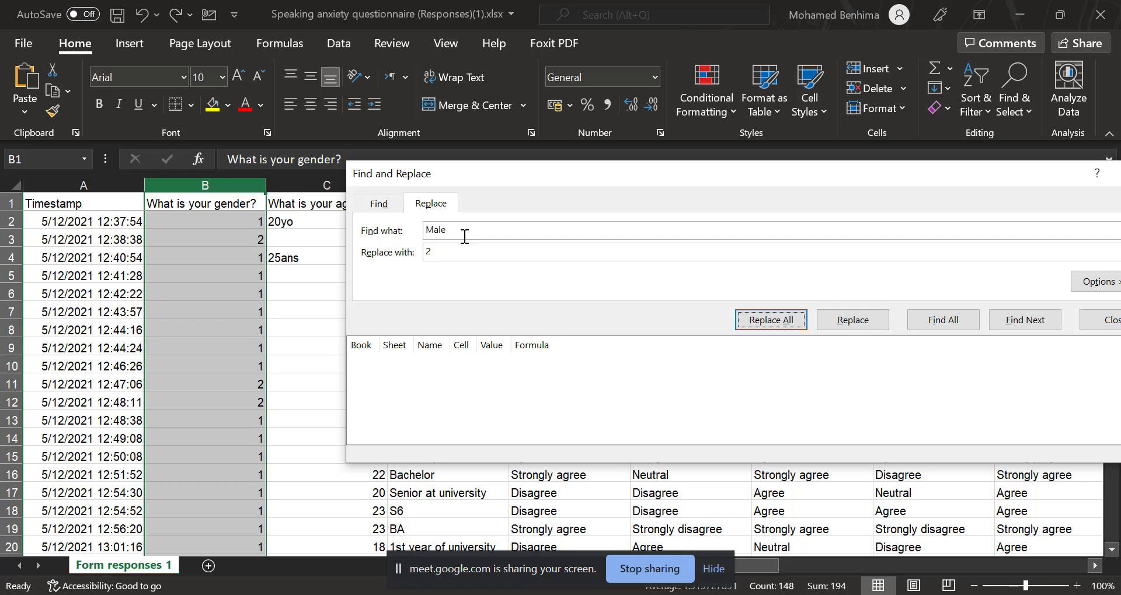
left_click_drag(1033, 180, 829, 191)
left_click(933, 186)
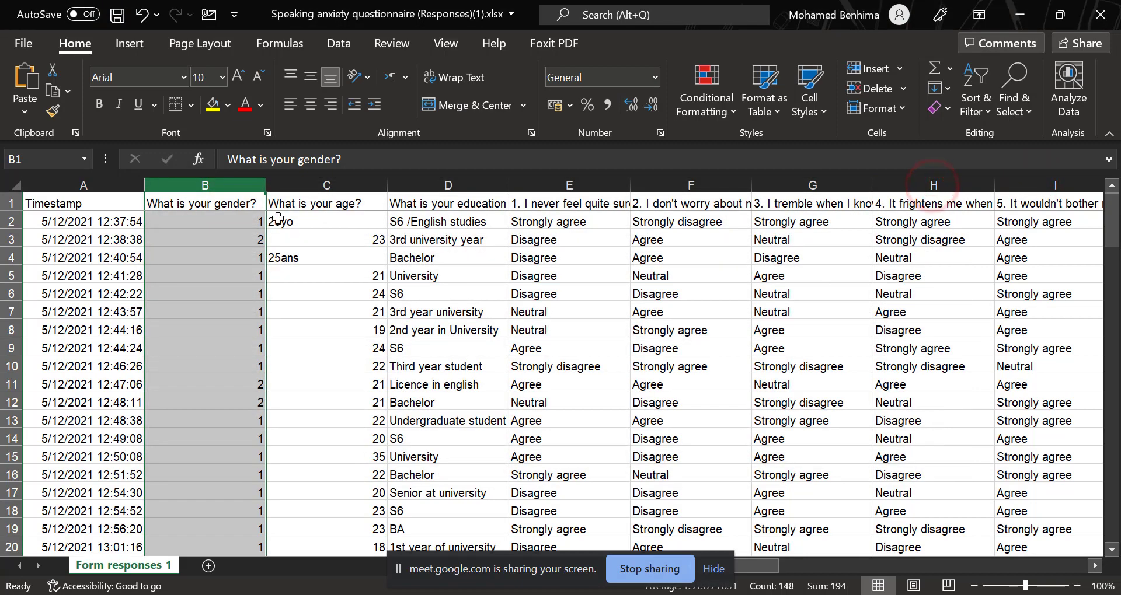
Strip the text from the ages in C2 and C4 so they contain only 20 and 25.
double_click(333, 218)
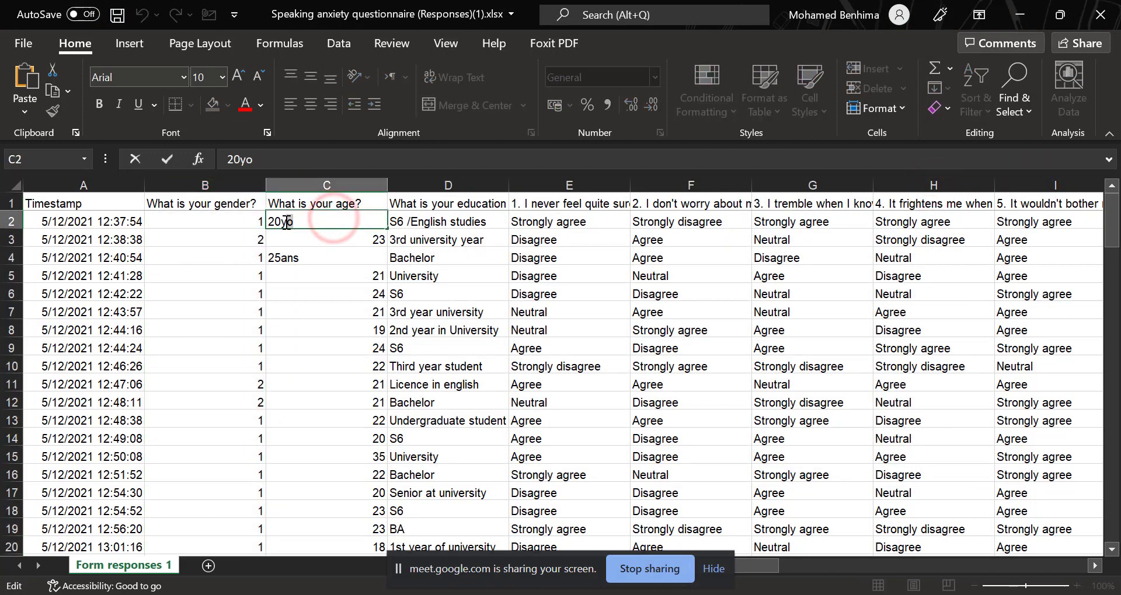
left_click_drag(286, 224, 306, 224)
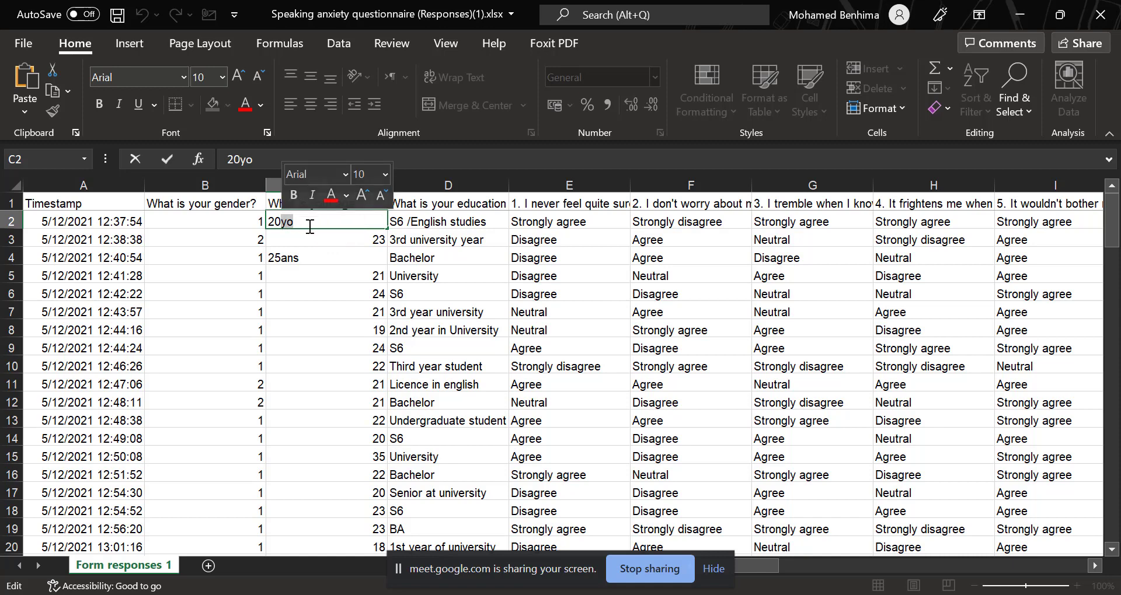
key("BackSpace")
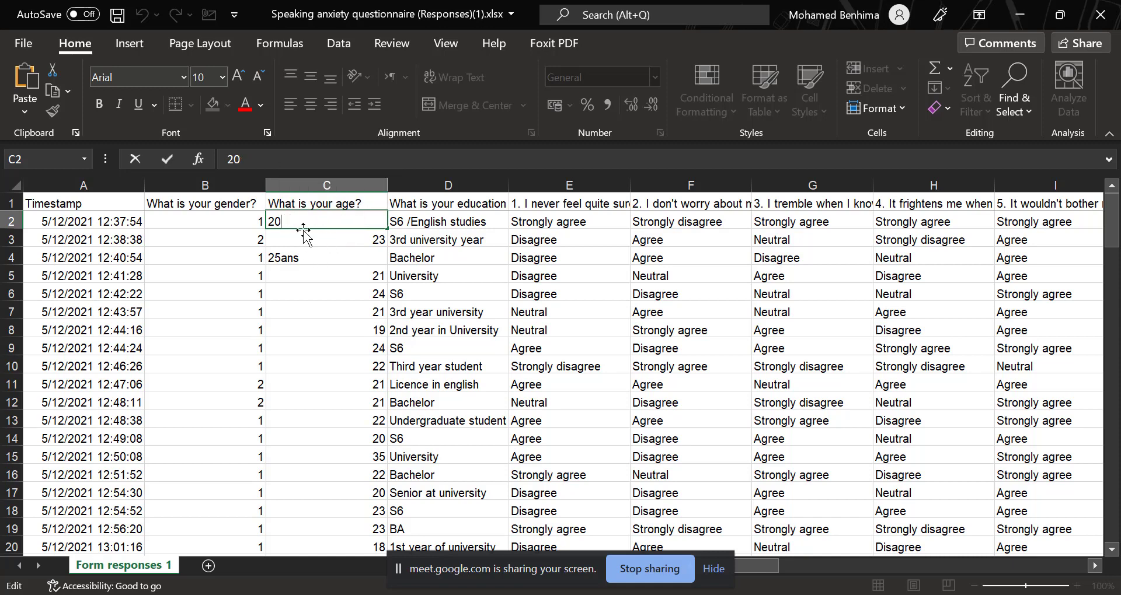
double_click(314, 257)
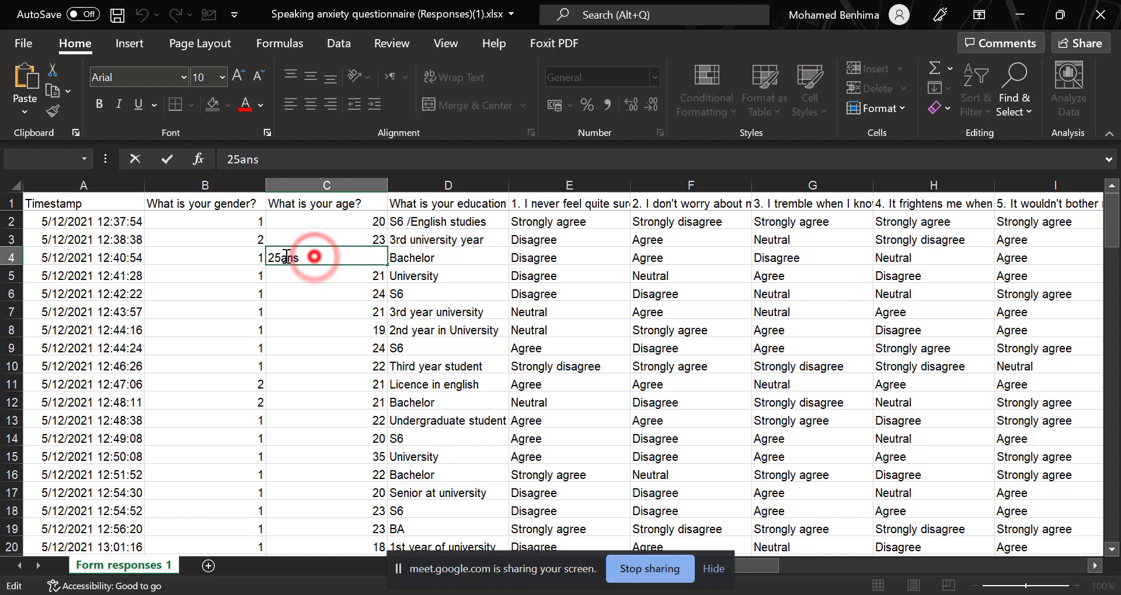
left_click_drag(282, 258, 310, 257)
key("BackSpace")
left_click_drag(330, 306, 330, 298)
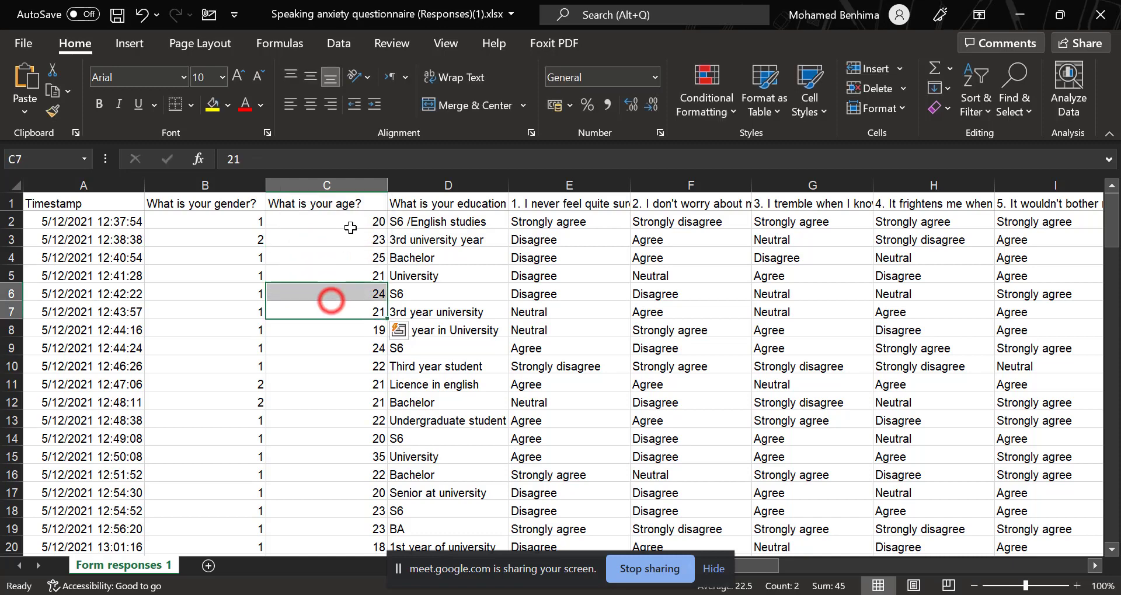
Remove "year old" from the age in C33, leaving only 20, and check the age column for other text entries.
scroll(350, 228, "down", 6)
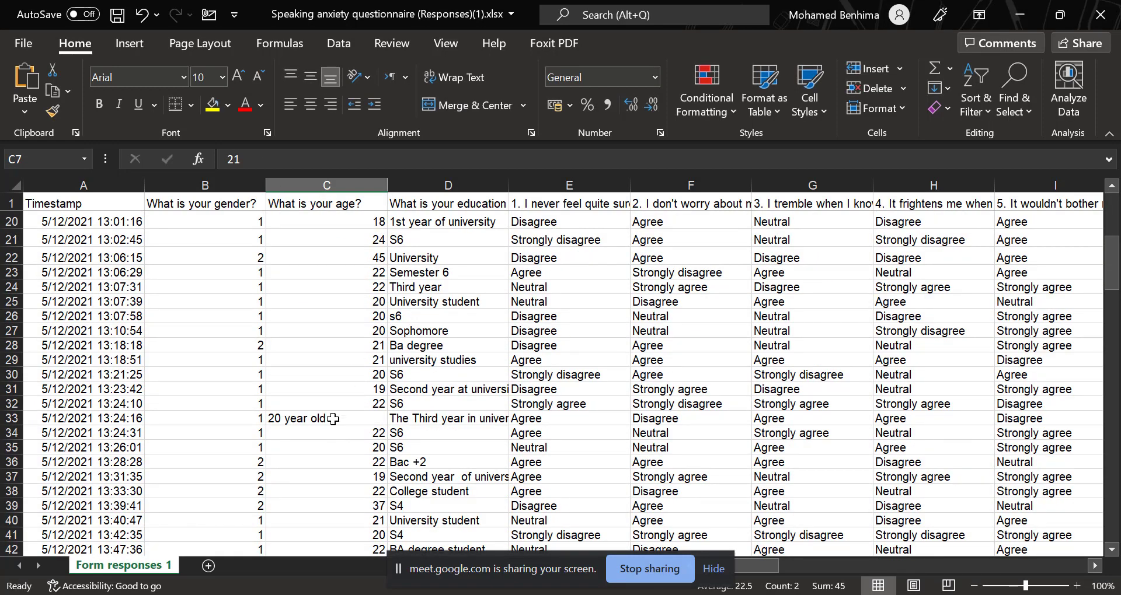
double_click(333, 419)
left_click_drag(332, 418, 286, 422)
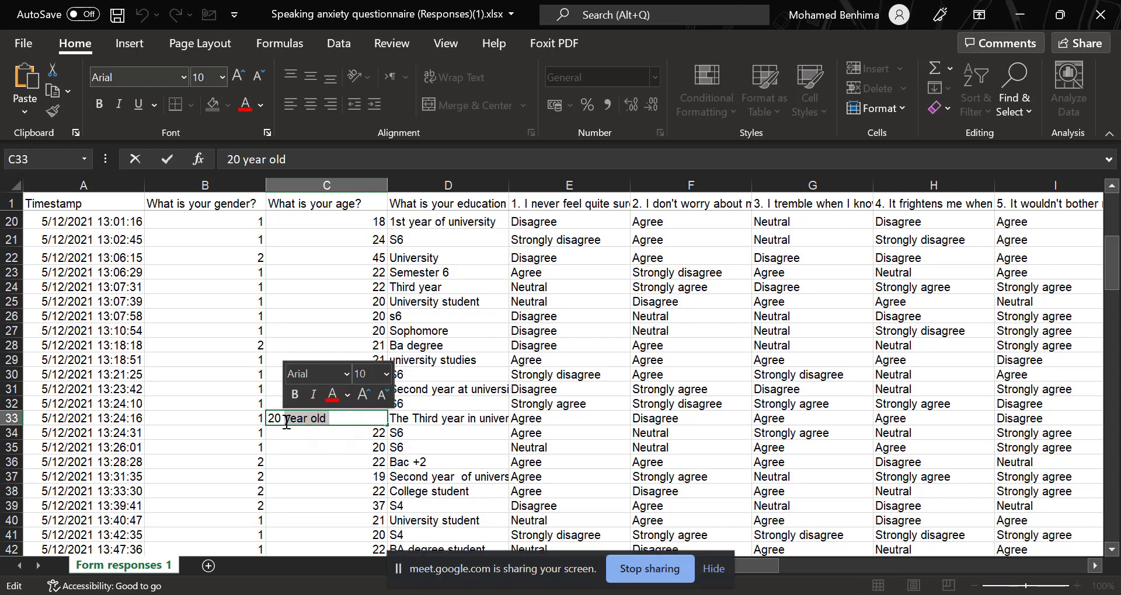
key("BackSpace")
scroll(338, 446, "down", 2)
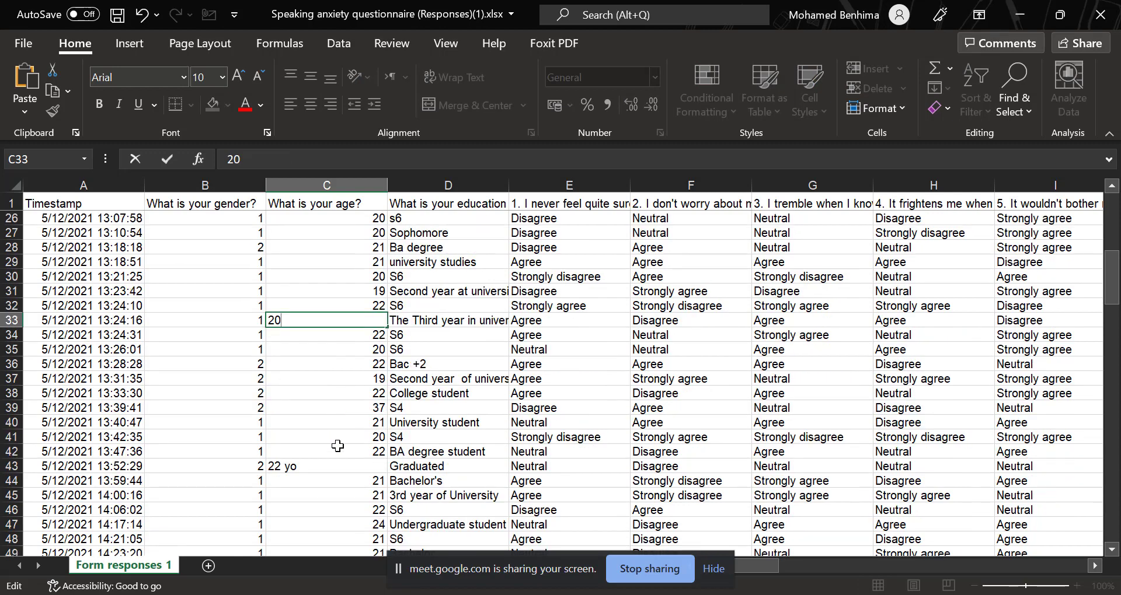
left_click(338, 446)
scroll(338, 446, "up", 8)
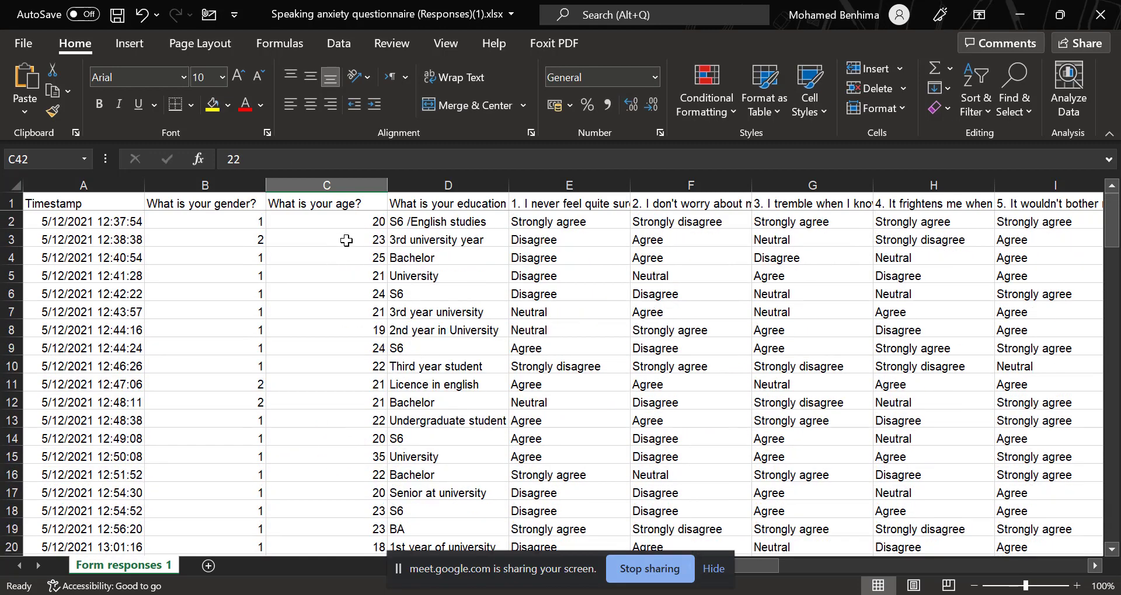
scroll(344, 292, "down", 5)
scroll(344, 292, "up", 5)
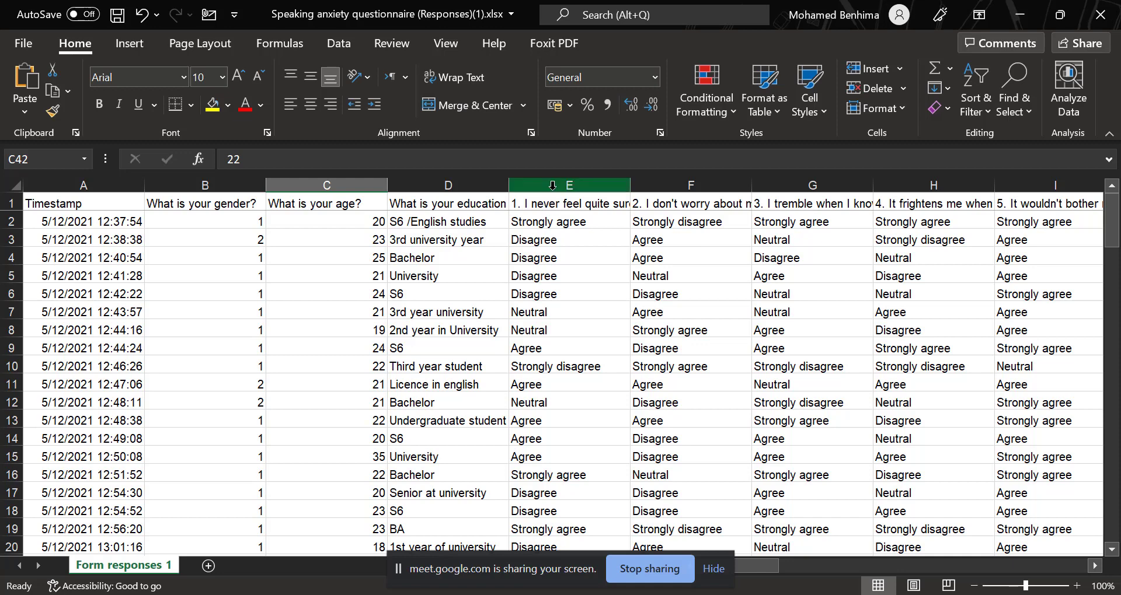
Replace all occurrences of "Strongly agree" with 5 across the statement columns E to AK, items 1 to 33.
left_click_drag(552, 186, 600, 188)
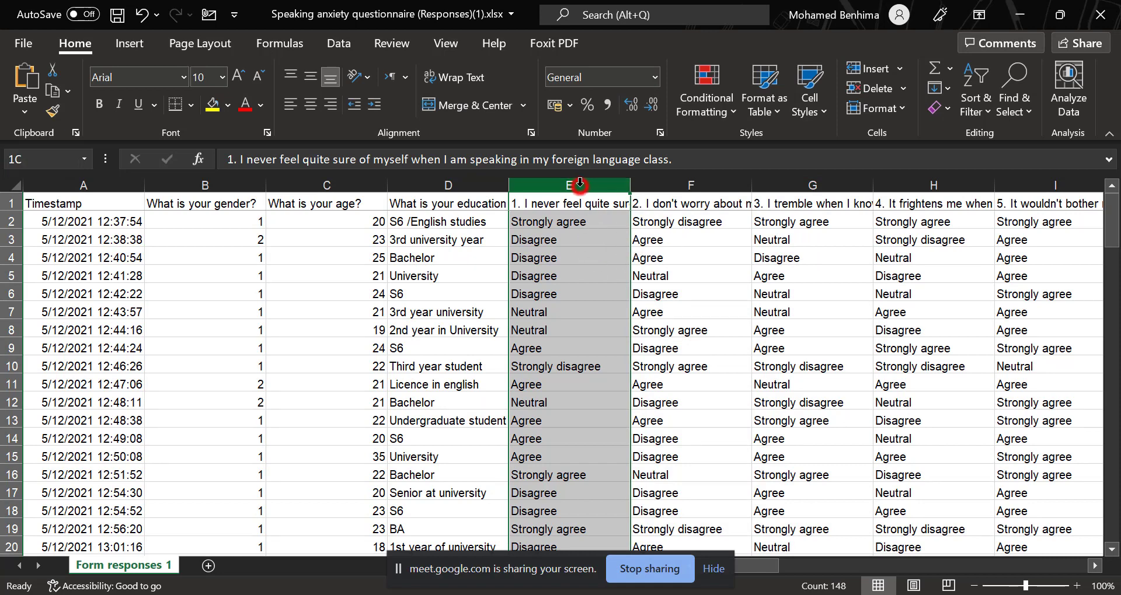
left_click_drag(580, 185, 690, 203)
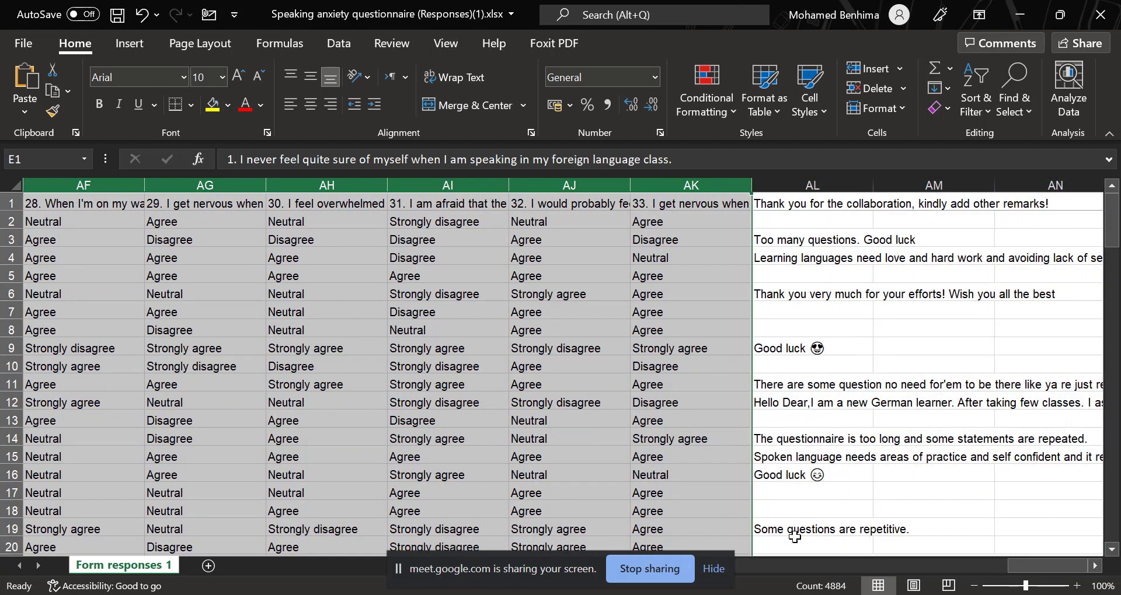
left_click_drag(1025, 567, 911, 583)
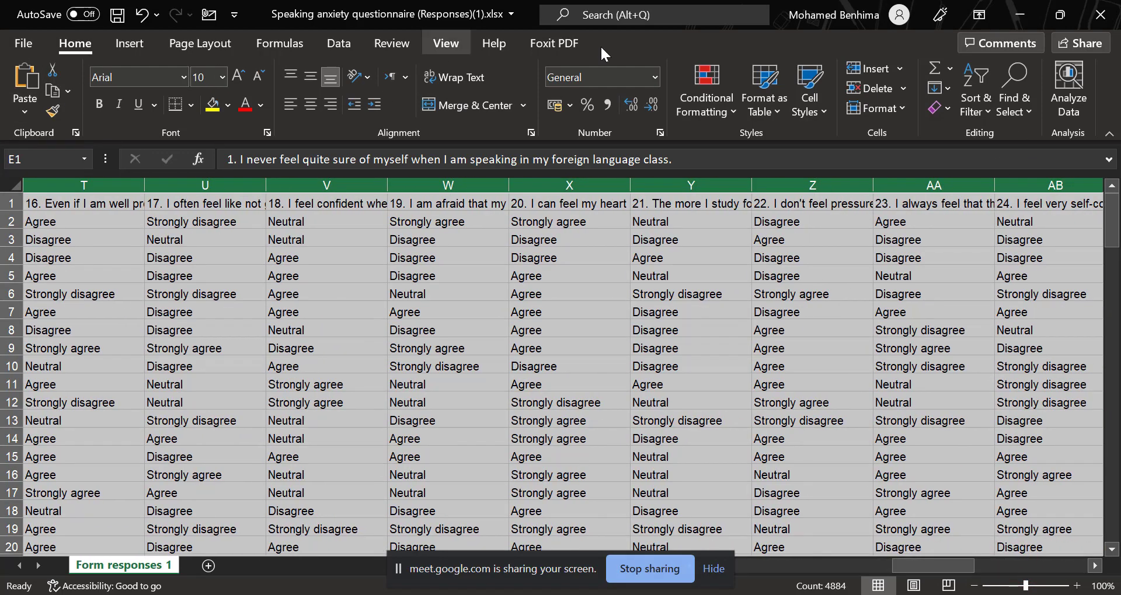
left_click(1019, 106)
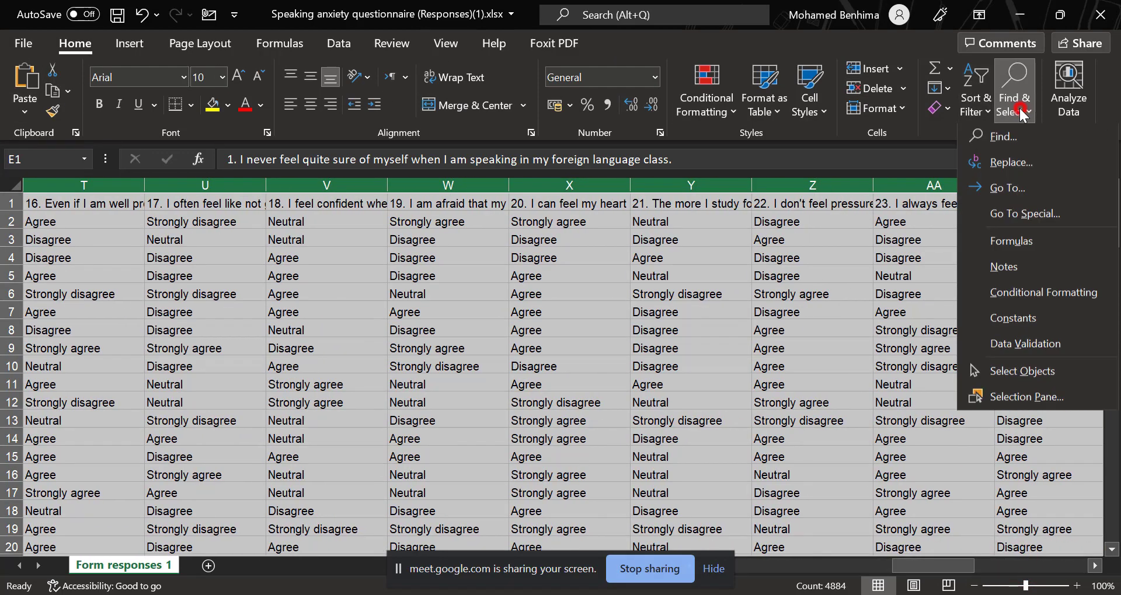
left_click(1021, 162)
left_click_drag(444, 322, 418, 328)
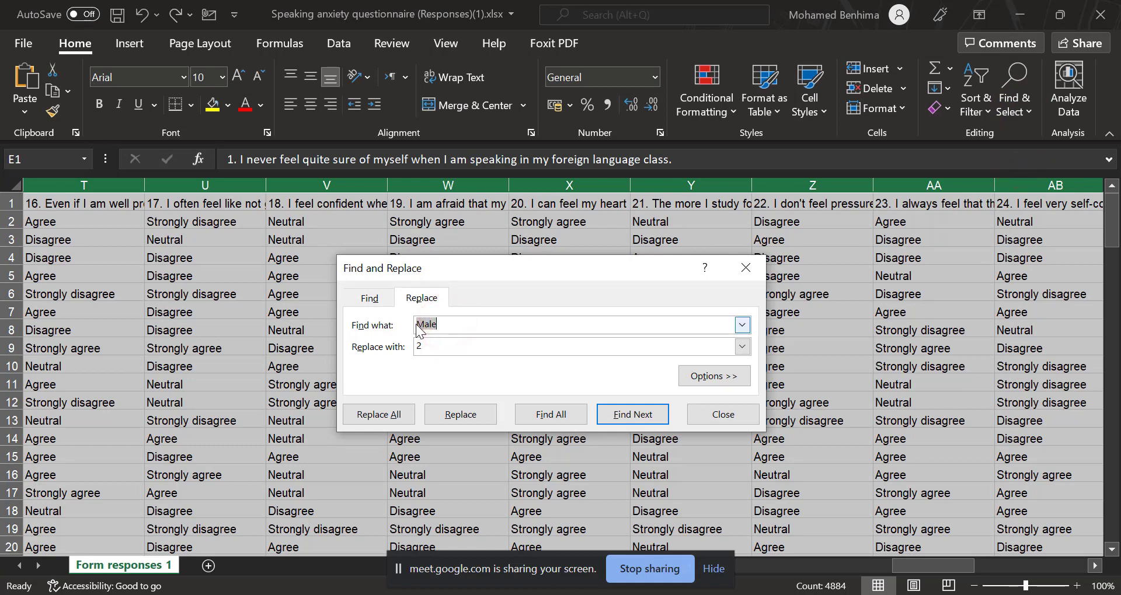
type("Strongly agree")
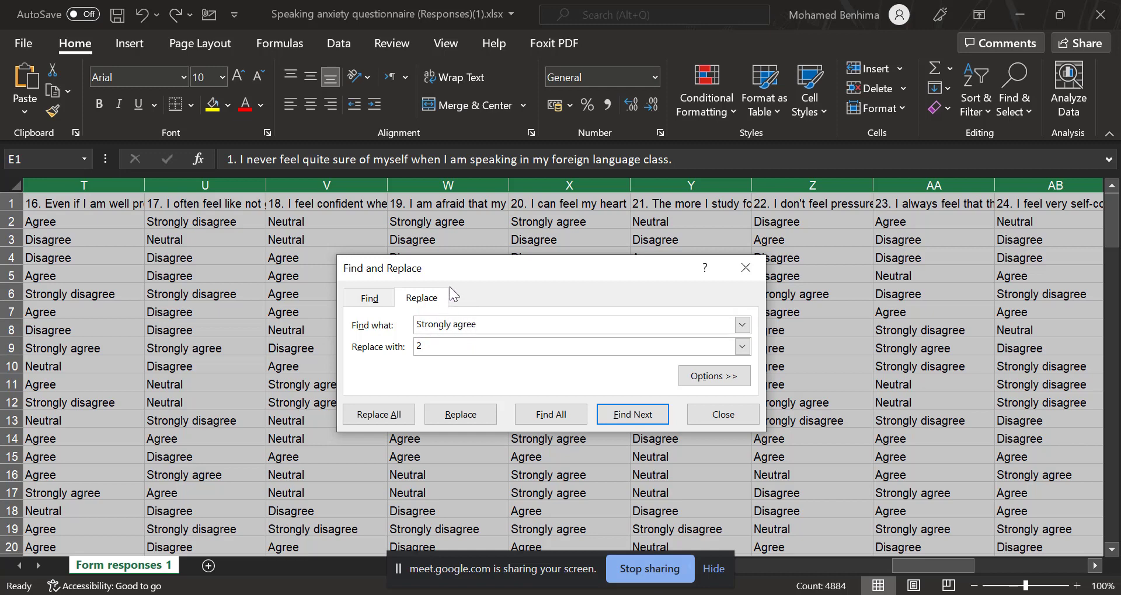
left_click_drag(460, 256, 459, 80)
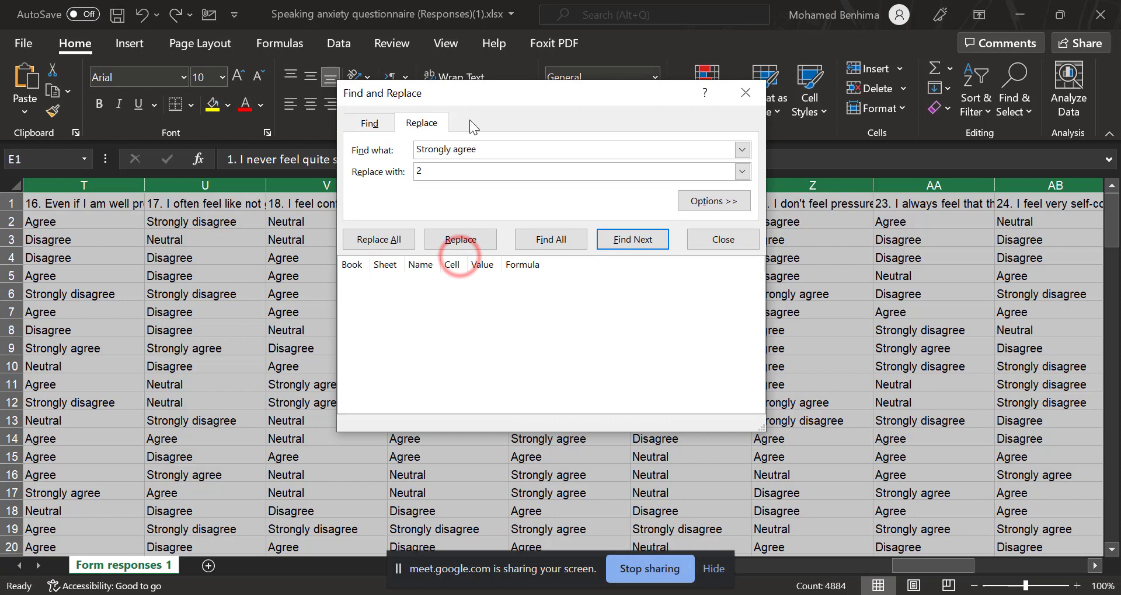
left_click(437, 176)
double_click(437, 176)
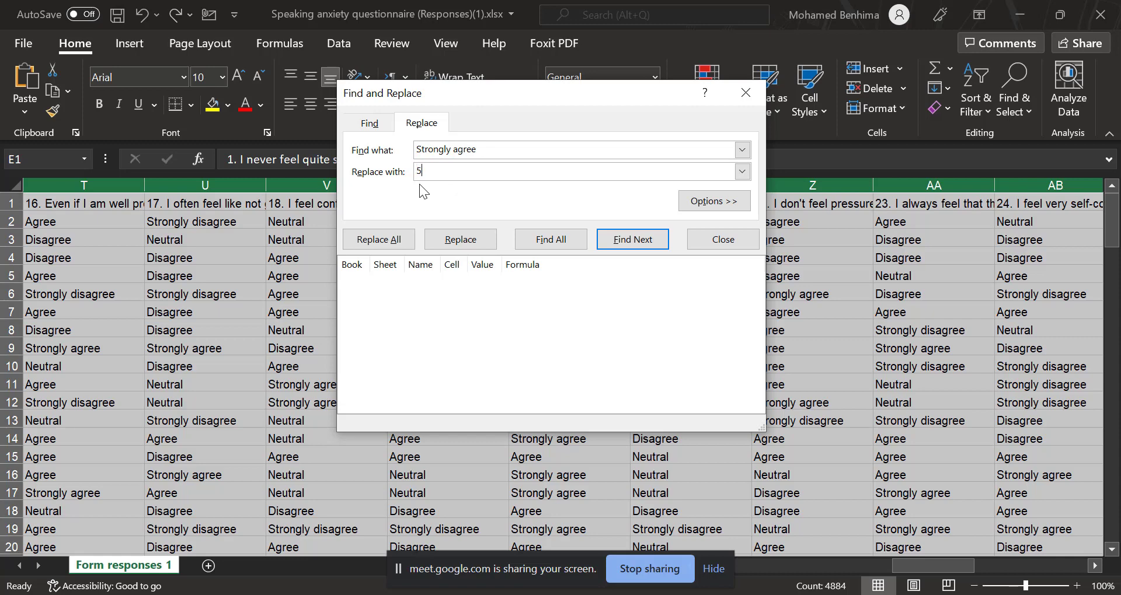
left_click(392, 240)
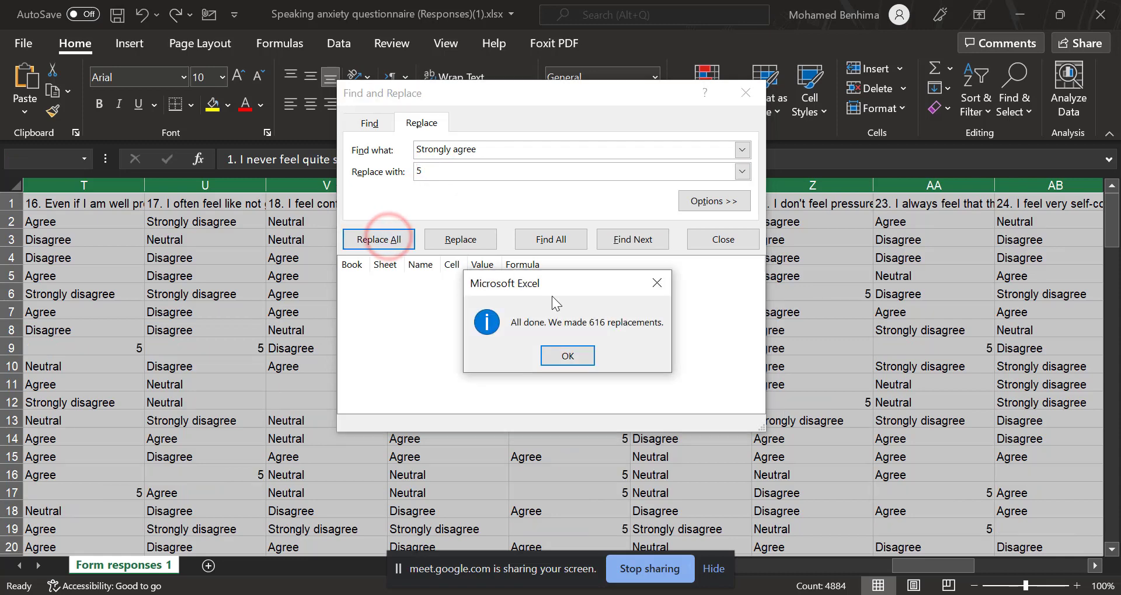
left_click(575, 351)
Replace all occurrences of "Strongly disagree" with 1 in the selected statement columns.
left_click(474, 150)
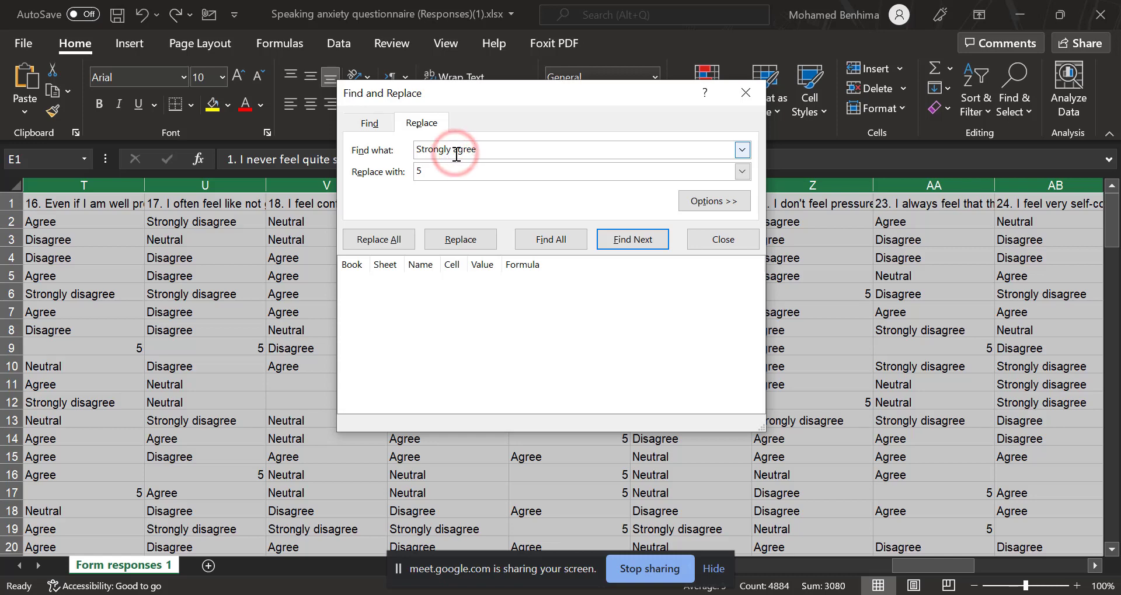
type("dis")
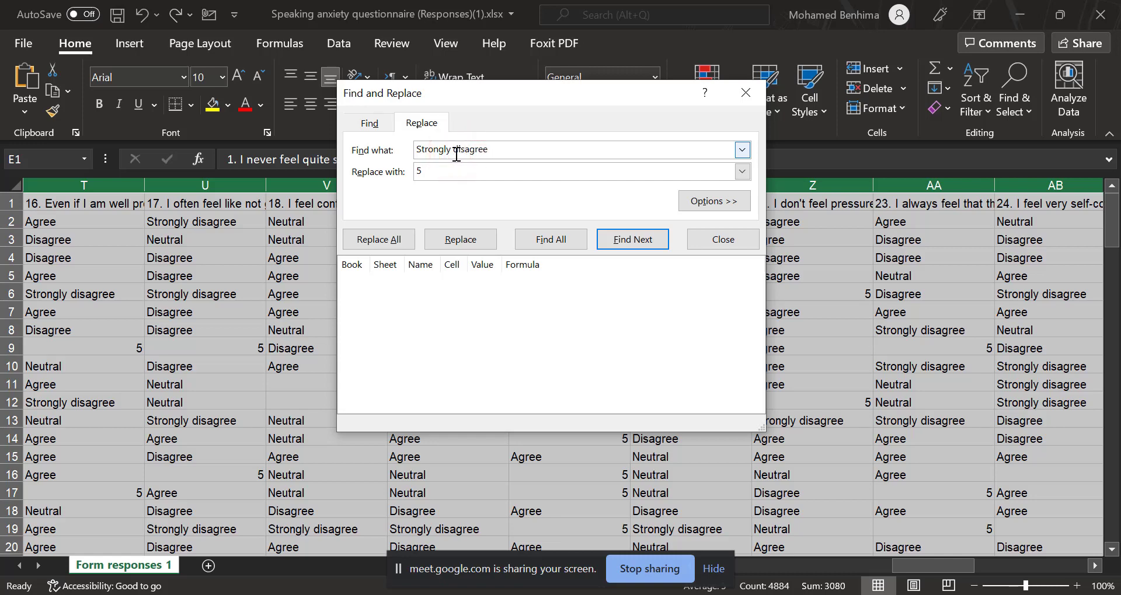
left_click_drag(442, 172, 416, 174)
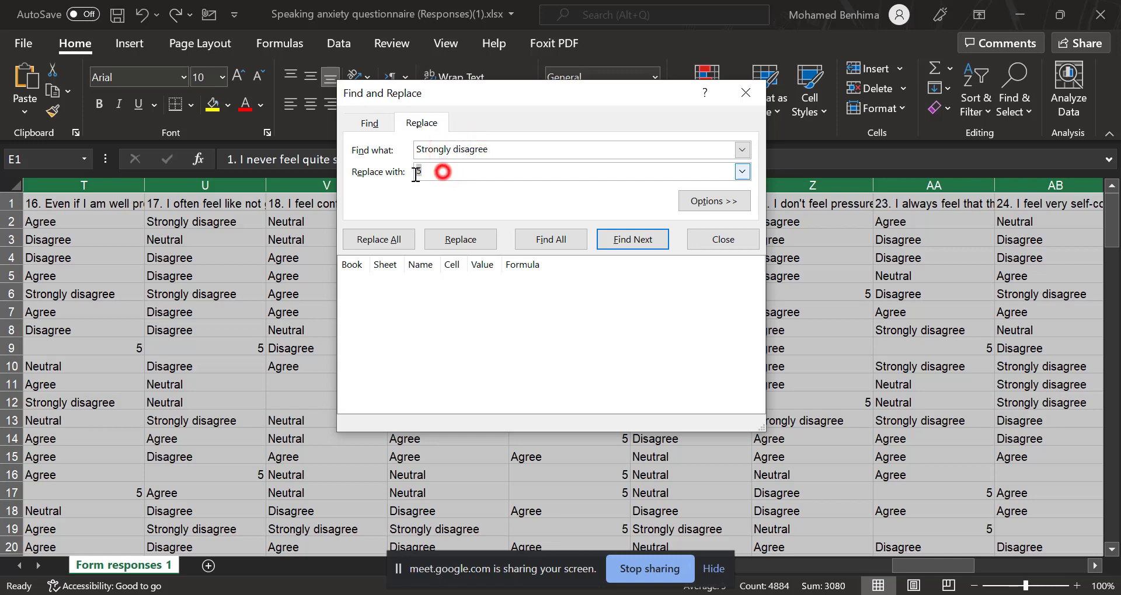
type("1")
left_click(397, 241)
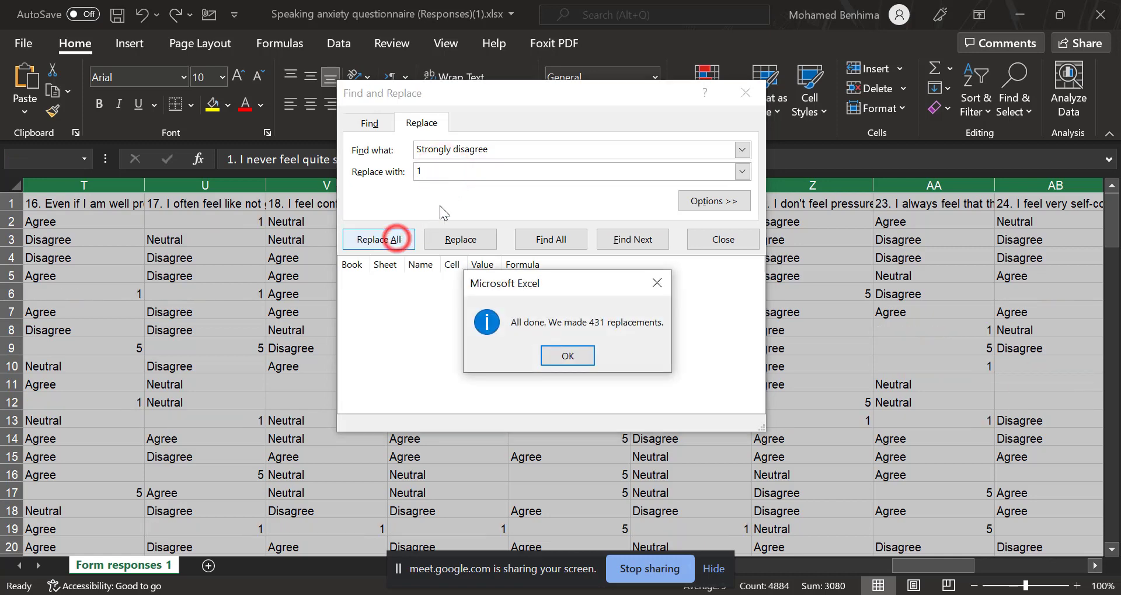
left_click(568, 354)
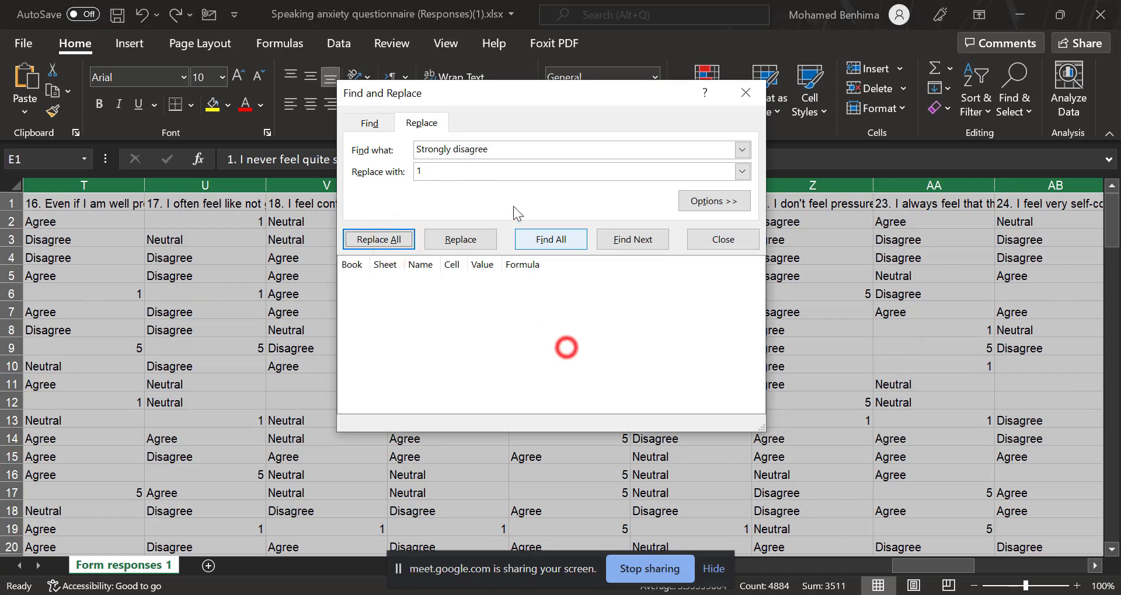
Replace all remaining occurrences of "Disagree" with 2 in the selected statement columns.
left_click(507, 150)
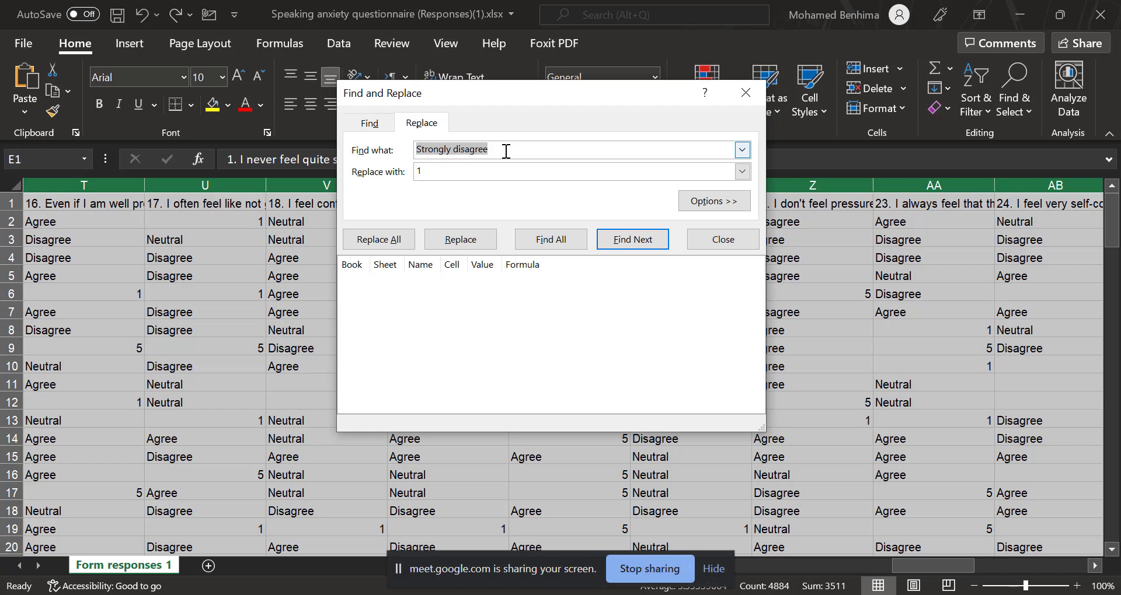
type("dISAGREE")
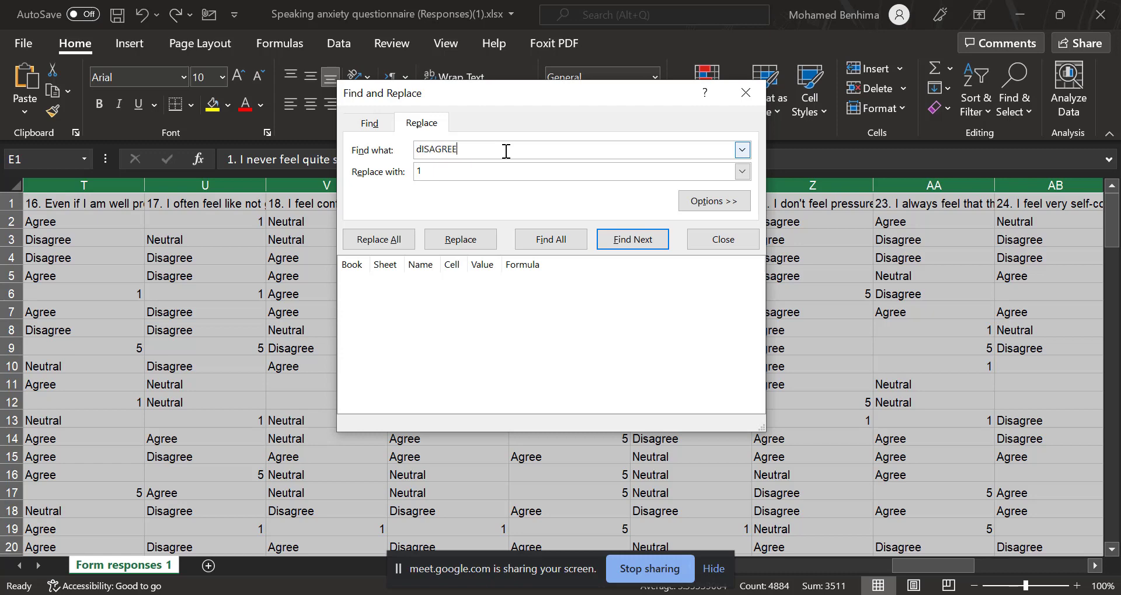
double_click(506, 150)
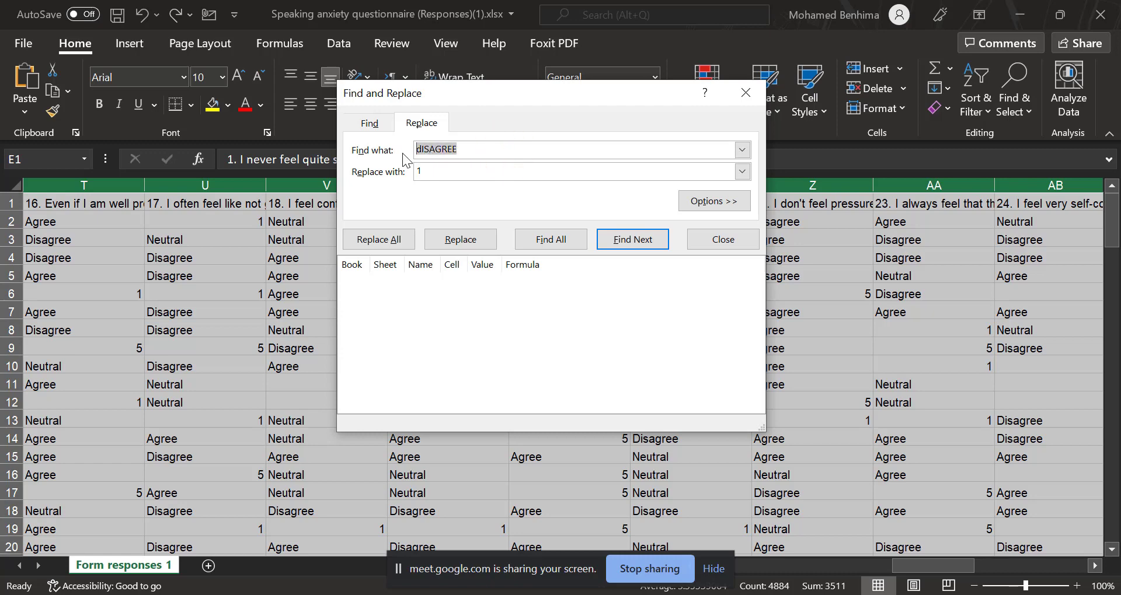
type("Dq")
key("BackSpace")
type("isagree")
left_click(432, 166)
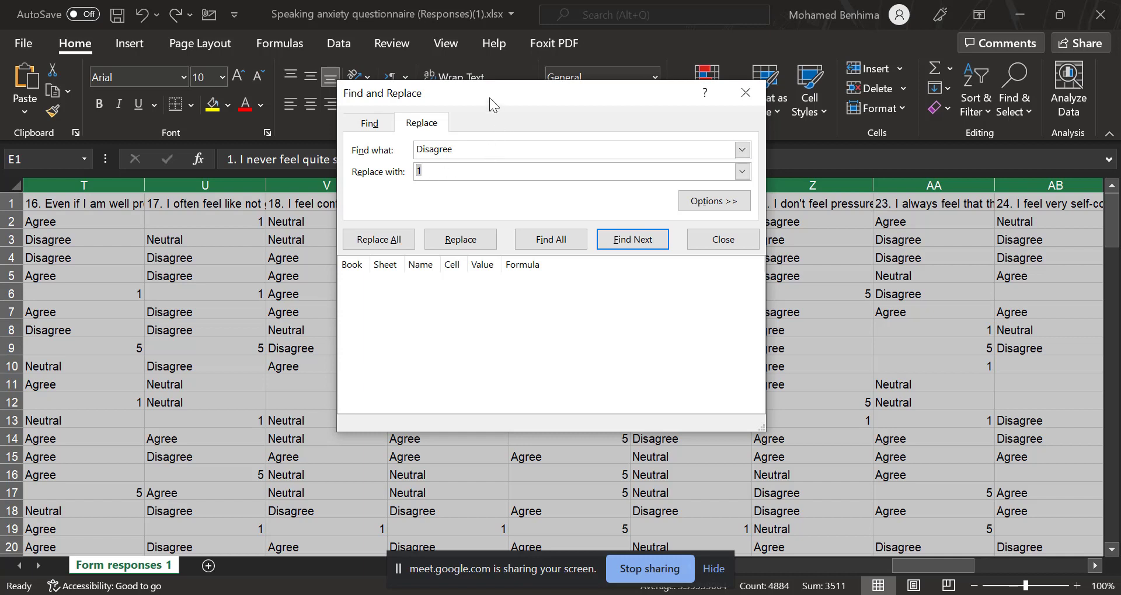
left_click_drag(486, 95, 588, 91)
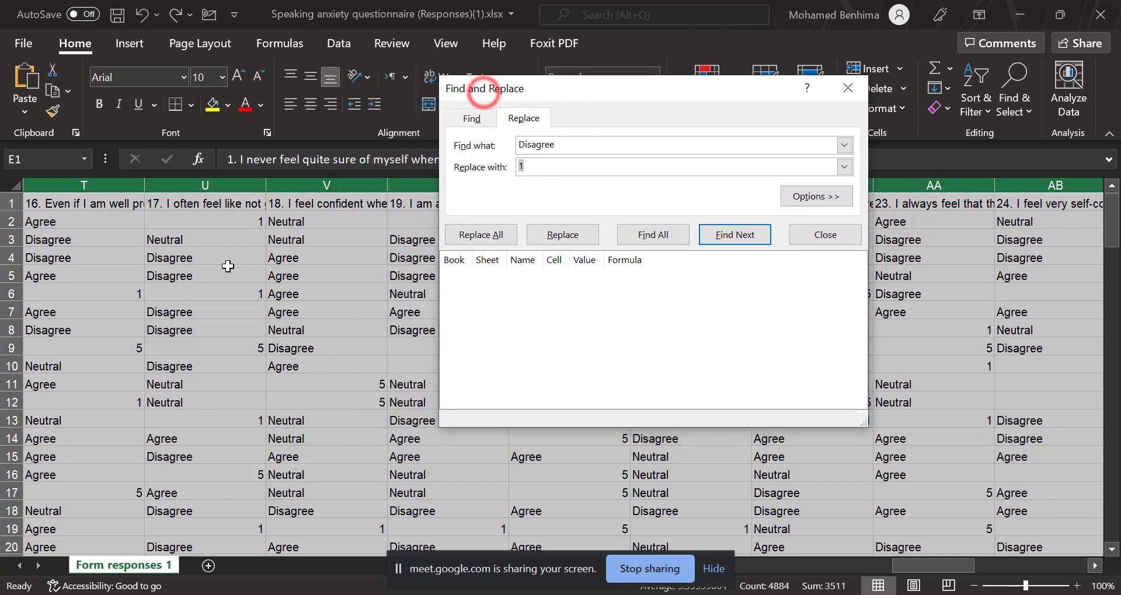
left_click(545, 167)
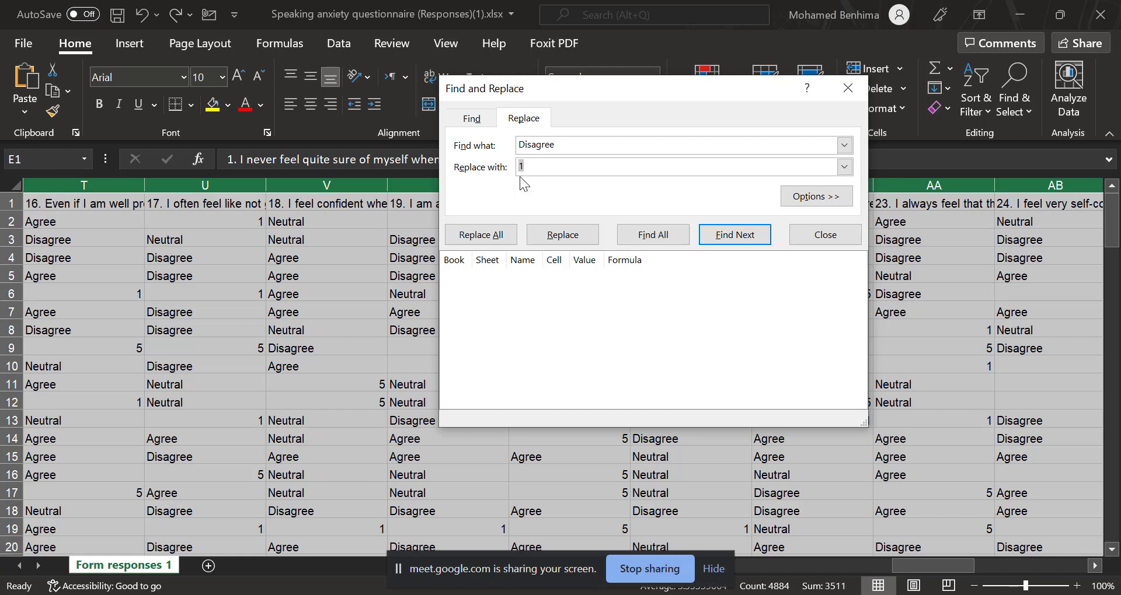
type("2")
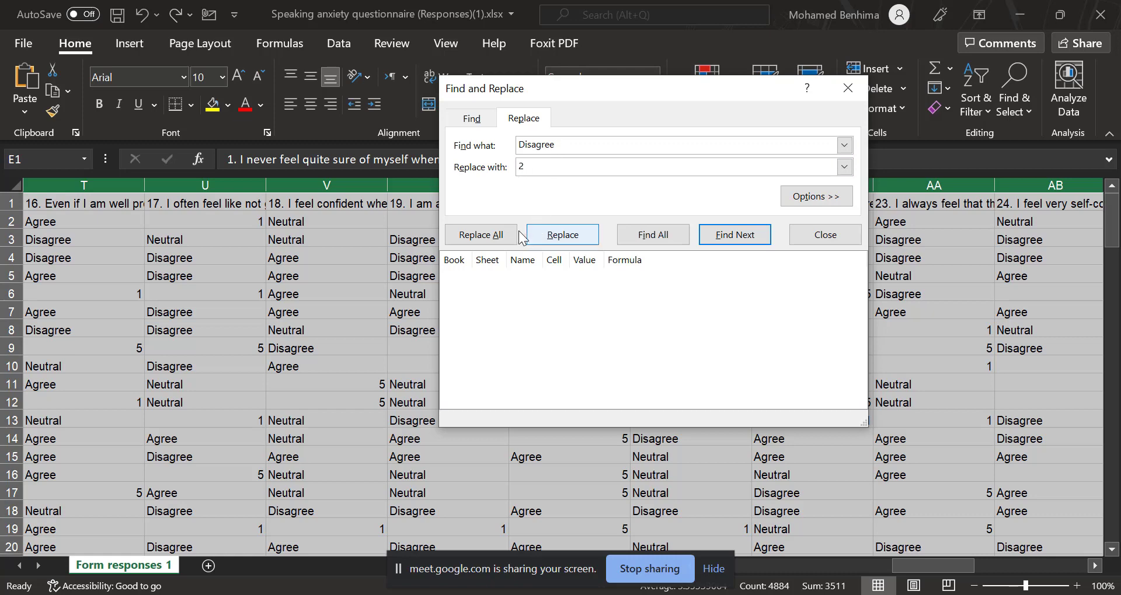
left_click(500, 235)
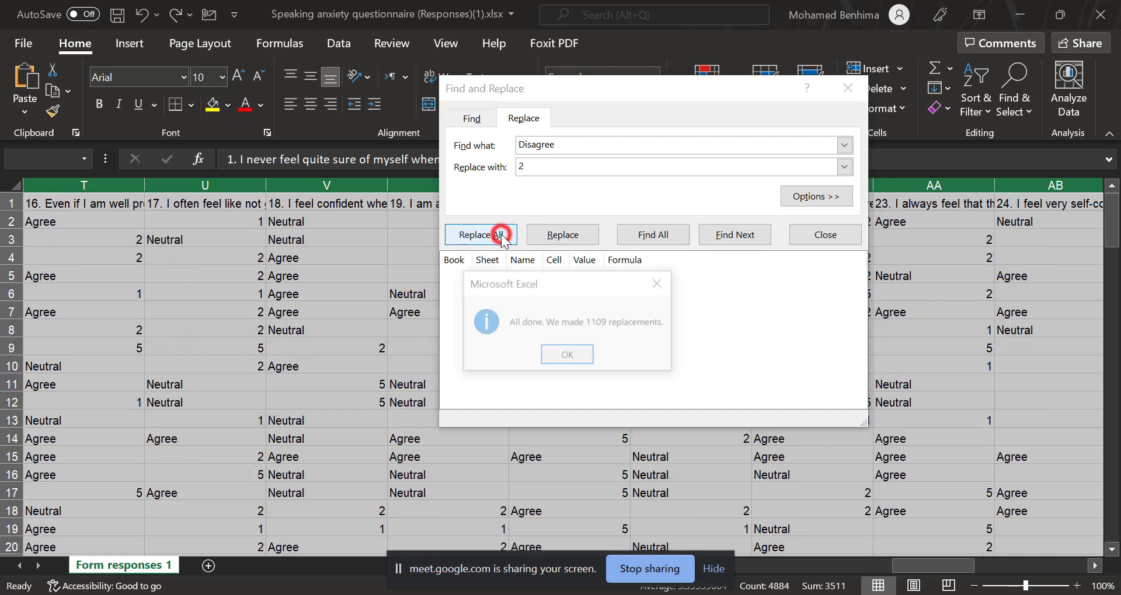
left_click(566, 355)
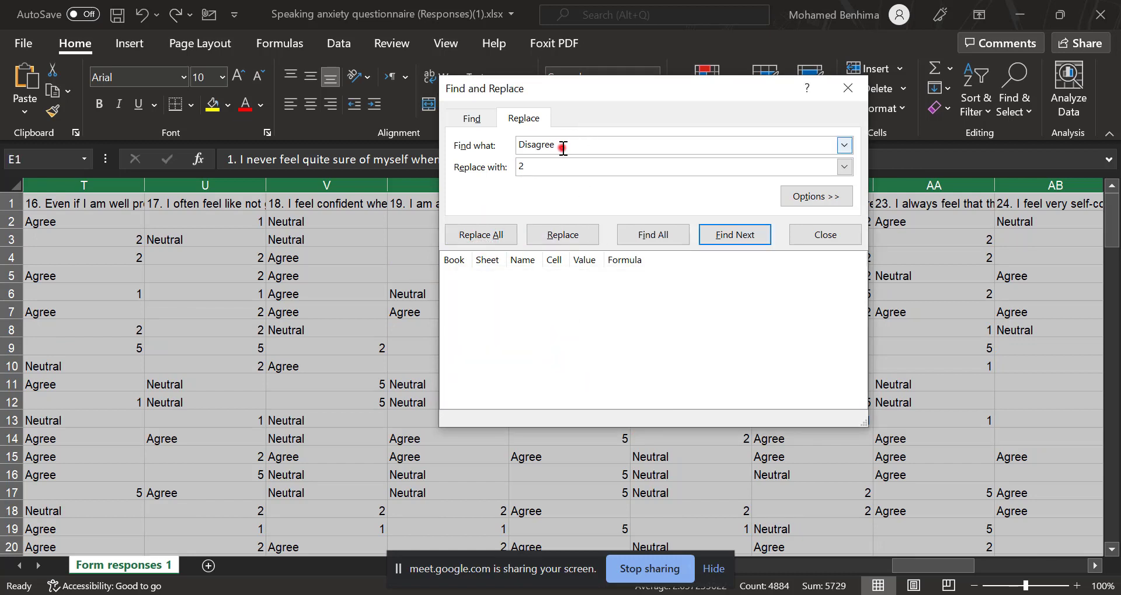
Replace all remaining occurrences of "Agree" with 4 in the selected statement columns.
double_click(563, 147)
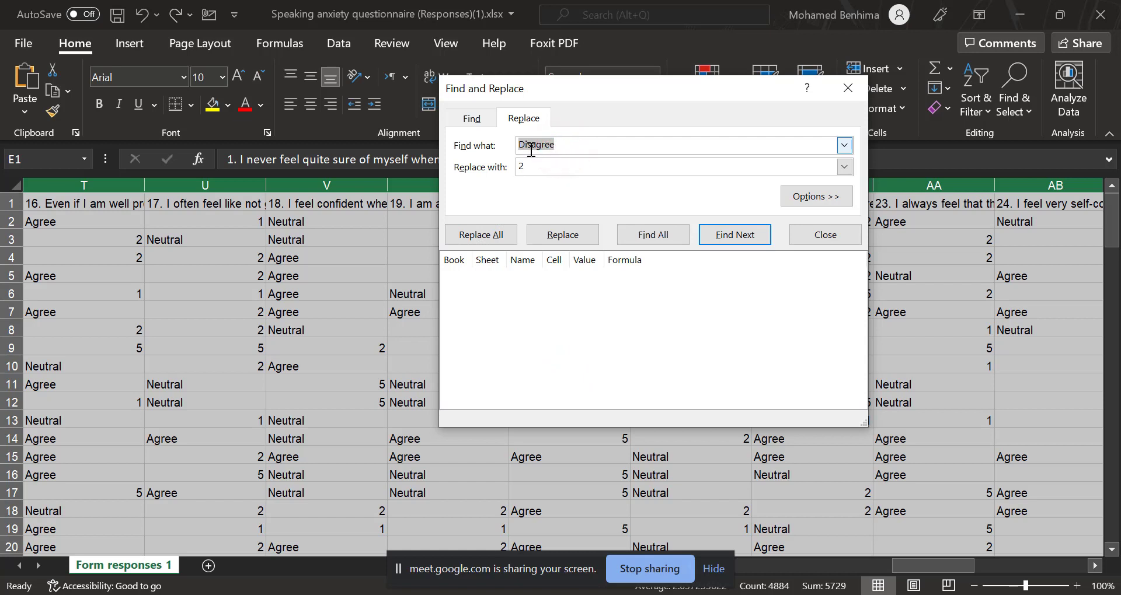
left_click_drag(533, 147, 559, 149)
left_click_drag(561, 146, 518, 146)
type("aGREEZ")
key("BackSpace")
key("BackSpace")
key("BackSpace")
key("BackSpace")
key("BackSpace")
key("BackSpace")
type("a")
type("A")
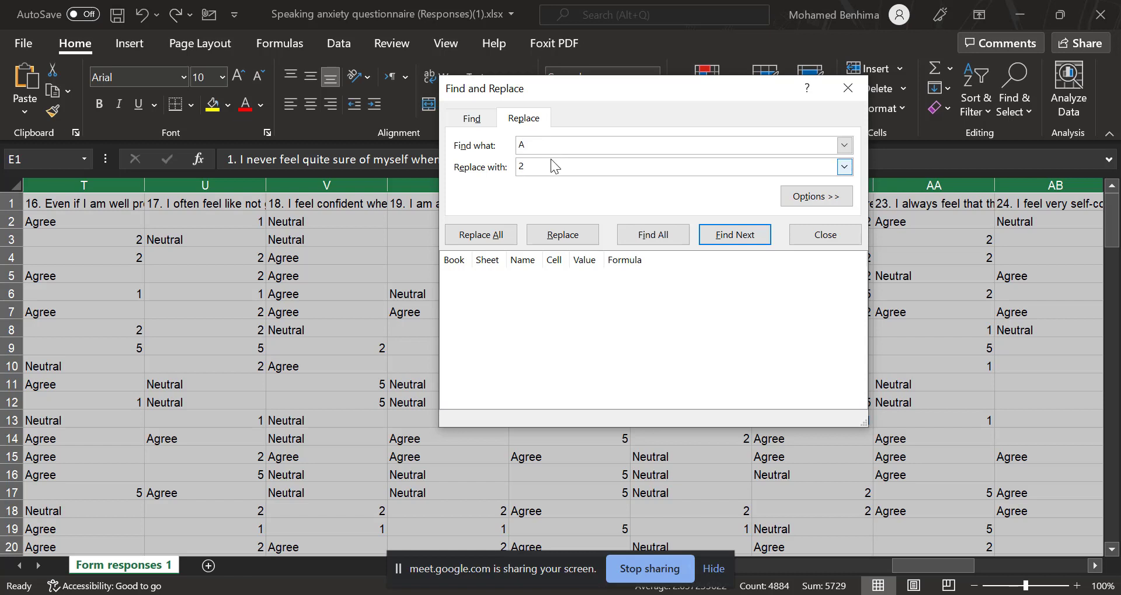
type("gree")
double_click(540, 167)
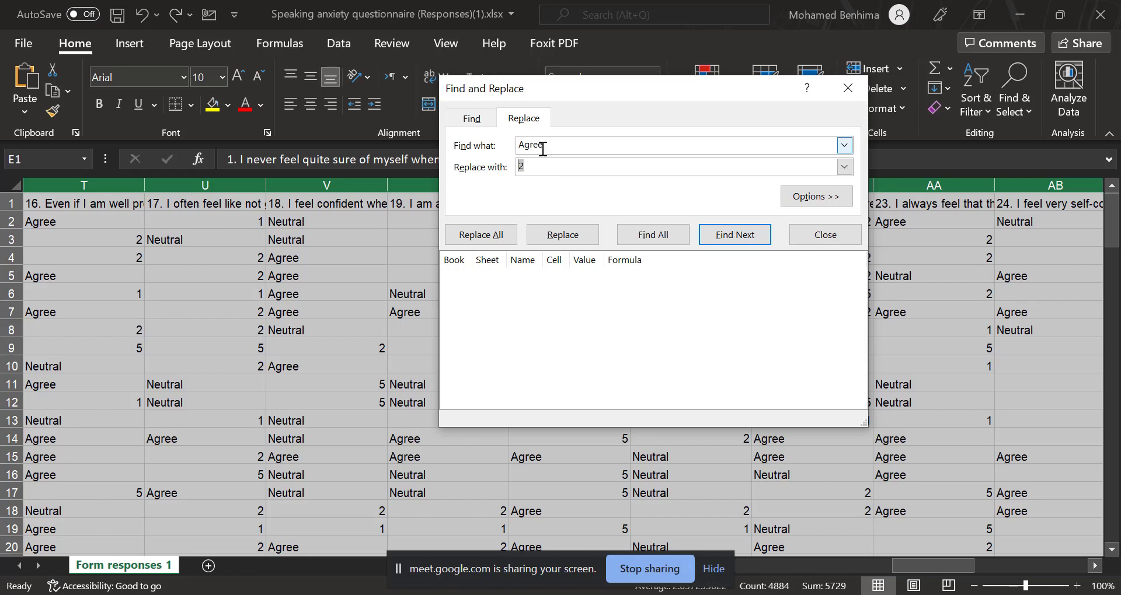
type("1")
type("4")
left_click(476, 235)
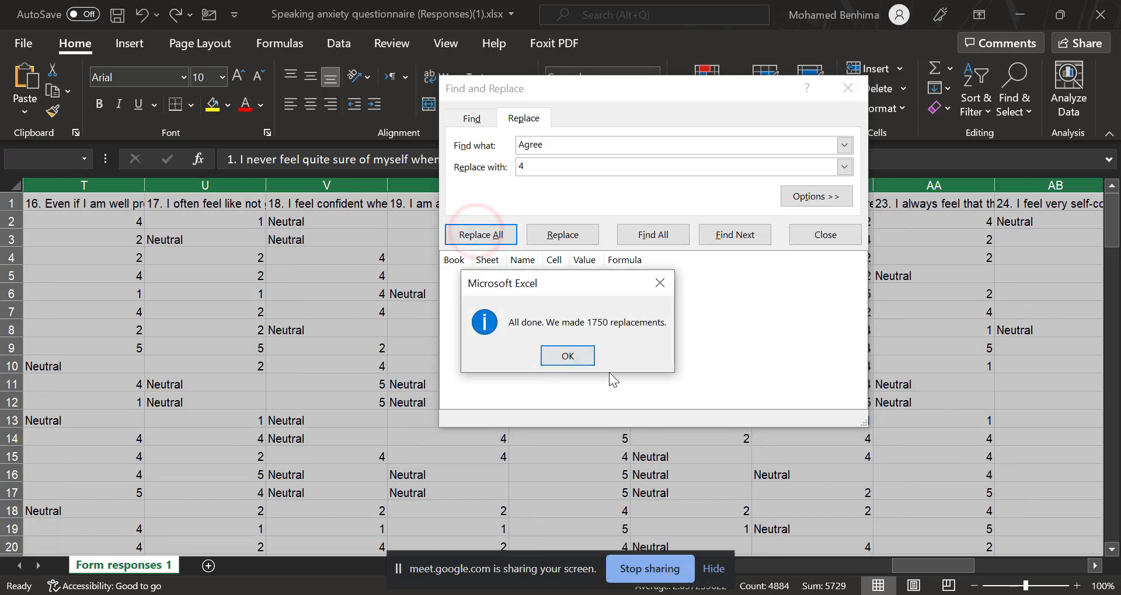
left_click(577, 356)
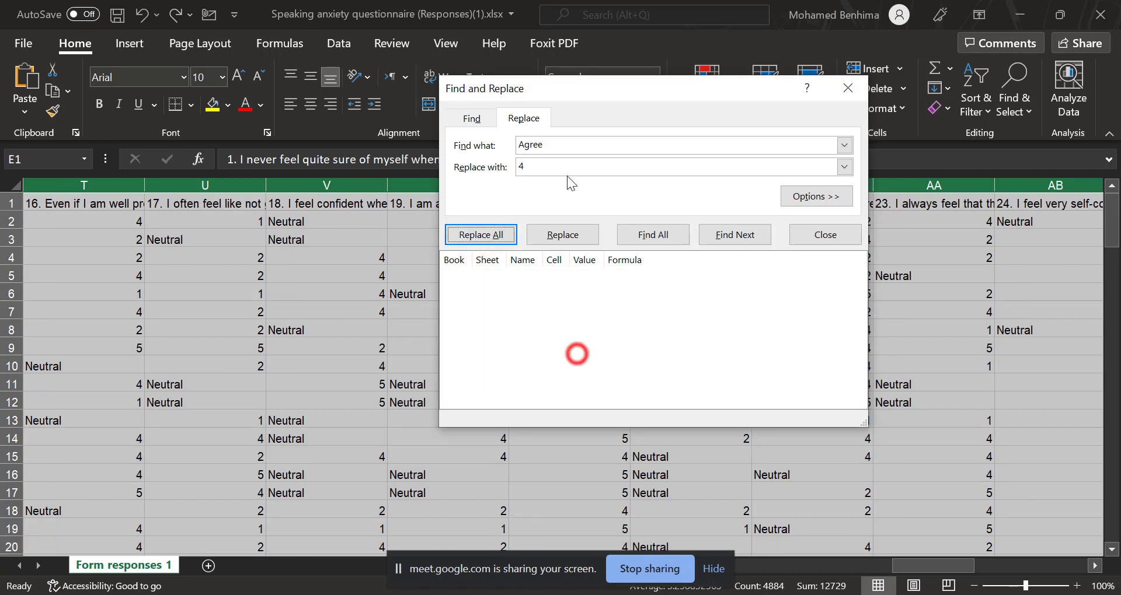
Replace all occurrences of "Neutral" with 3 in the selected statement columns and close Find and Replace.
double_click(545, 147)
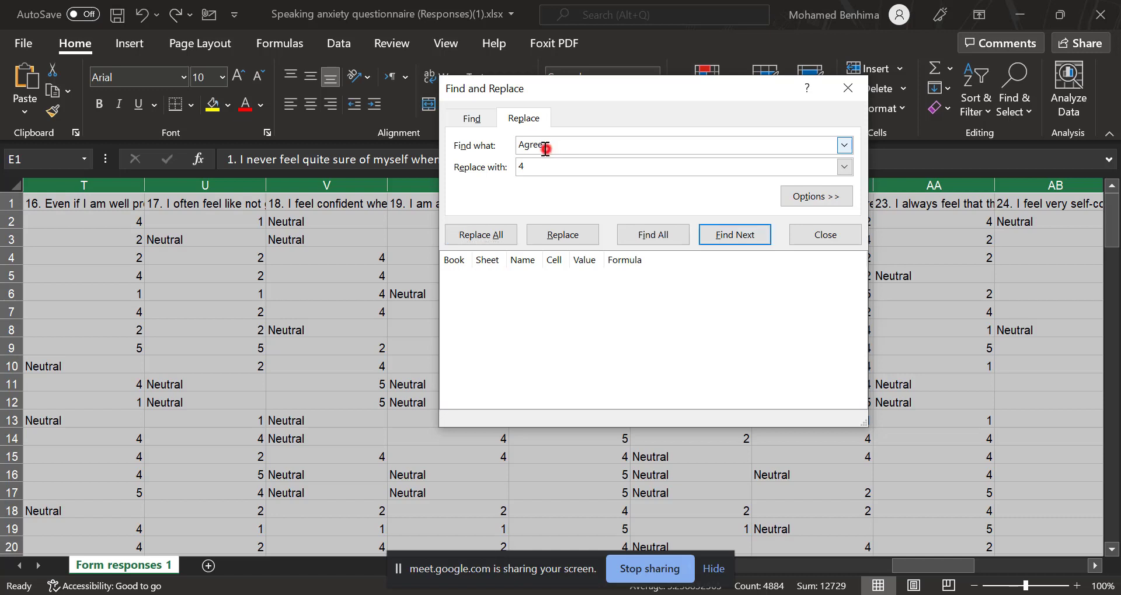
type("Neutral")
double_click(519, 167)
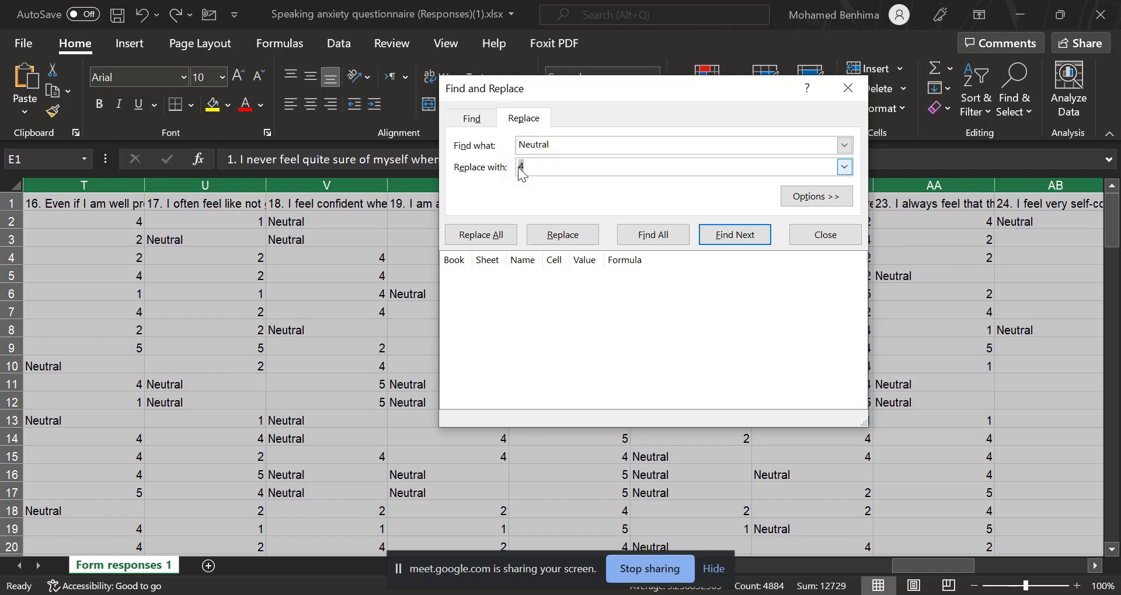
type("5")
type("3")
left_click(499, 234)
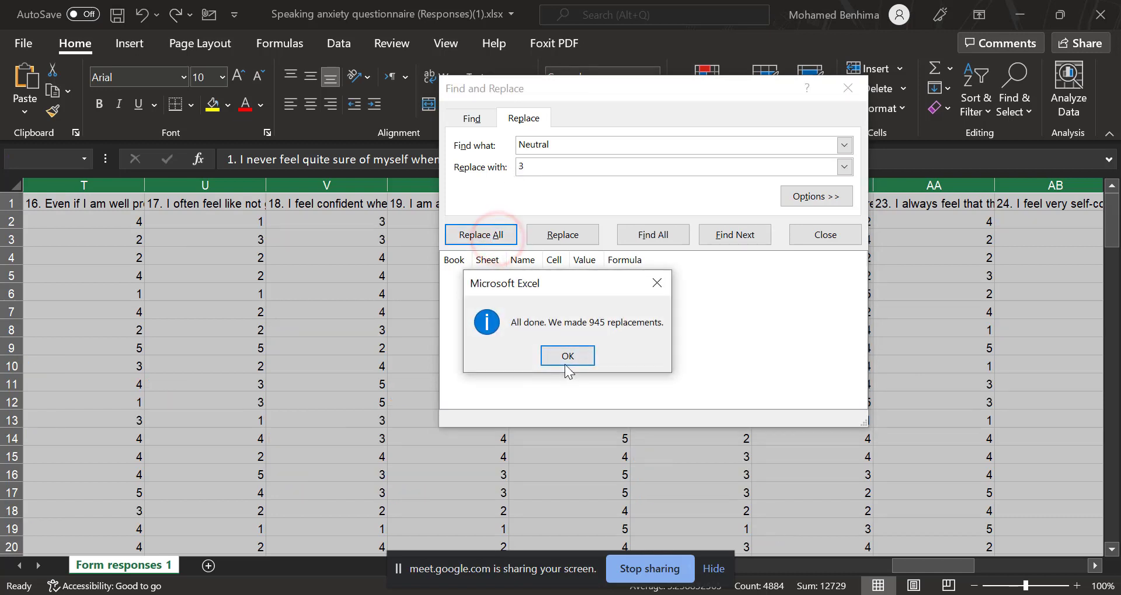
left_click(569, 363)
left_click(837, 93)
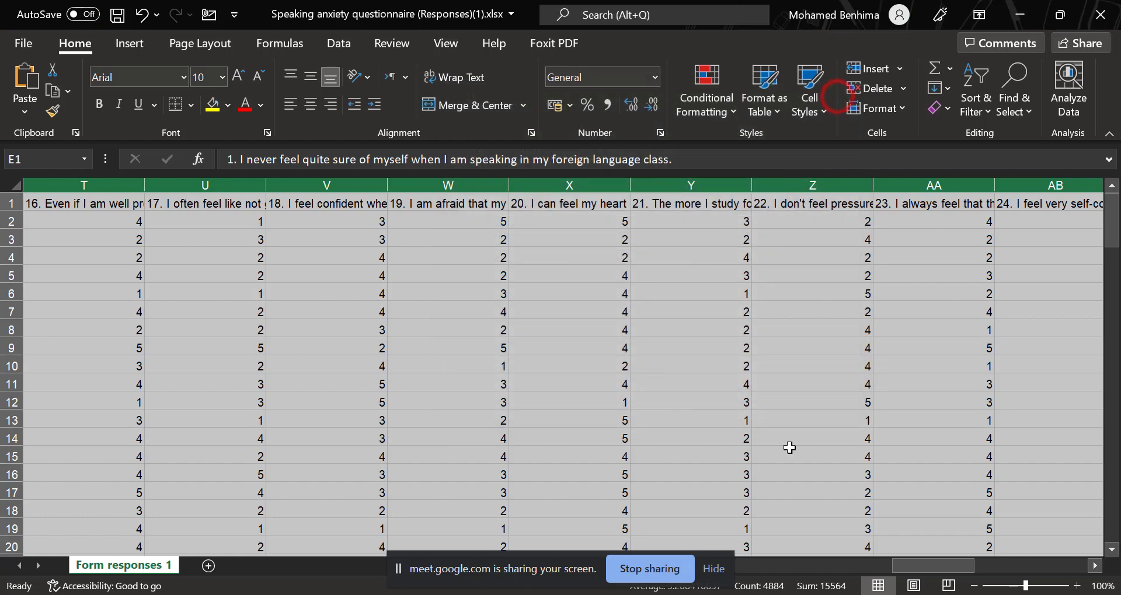
left_click_drag(939, 566, 691, 513)
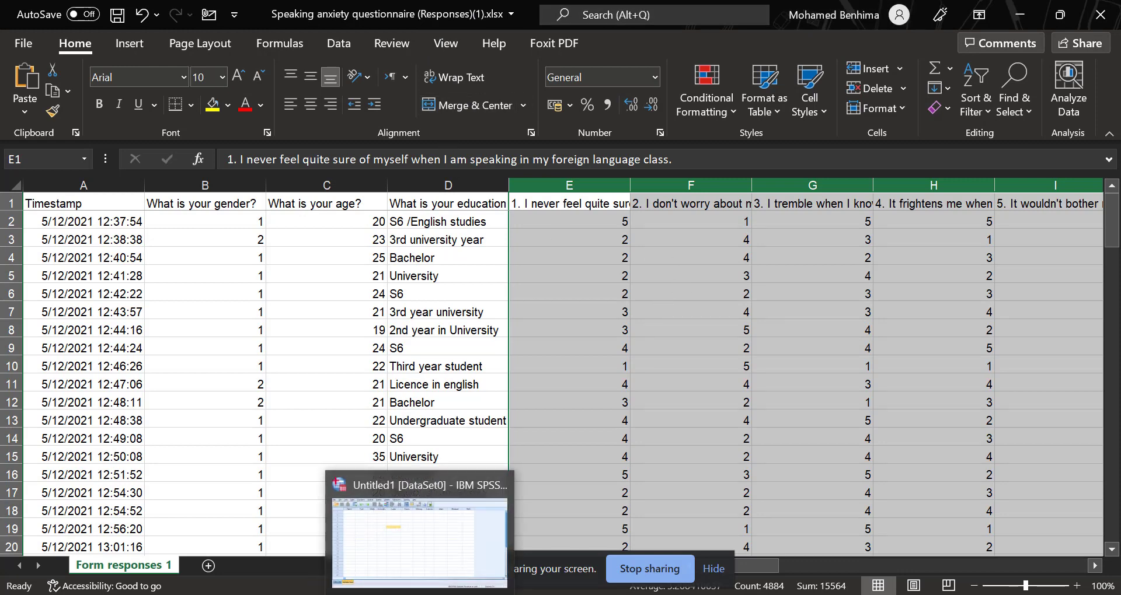
Switch to SPSS Statistics and try to import the Excel file "Speaking anxiety questionnaire (Responses)(1).xlsx" from the Downloads folder.
left_click(433, 583)
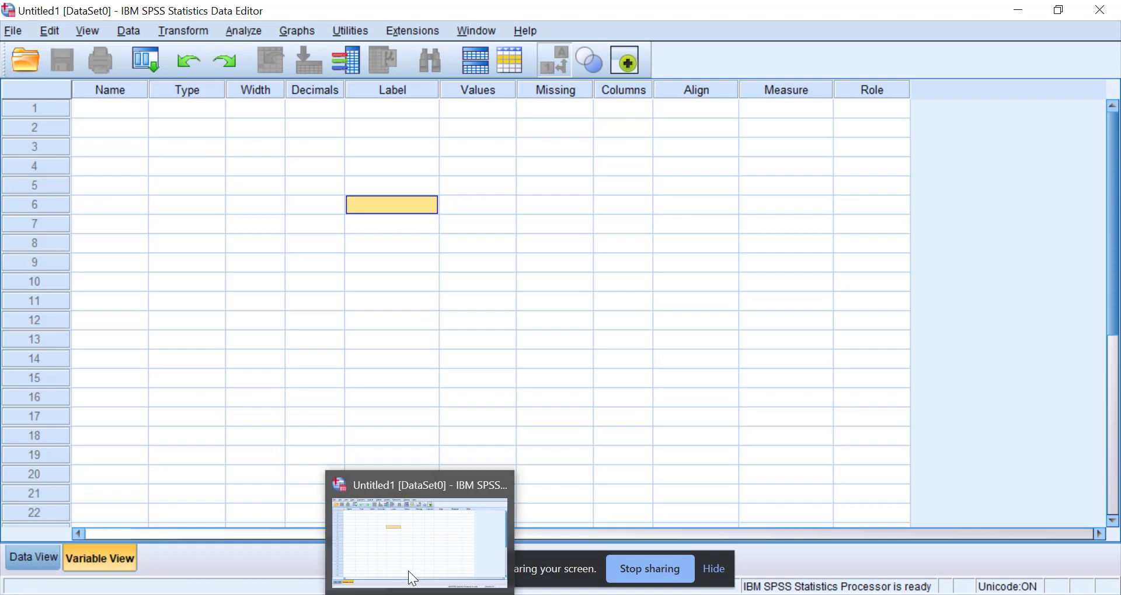
left_click(13, 30)
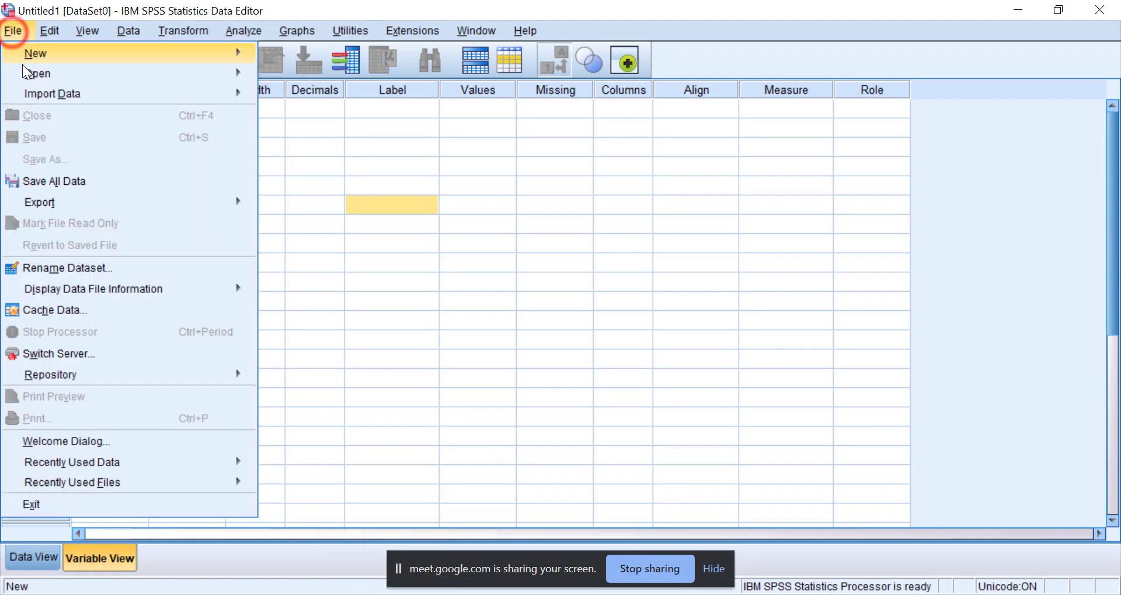
mouse_move(47, 94)
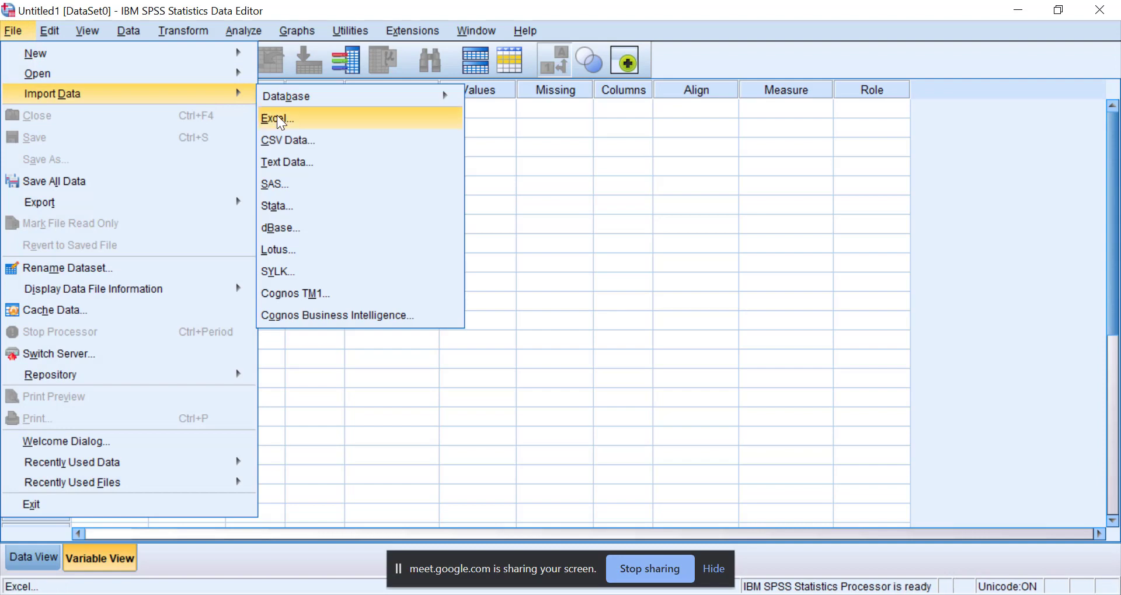
left_click(298, 116)
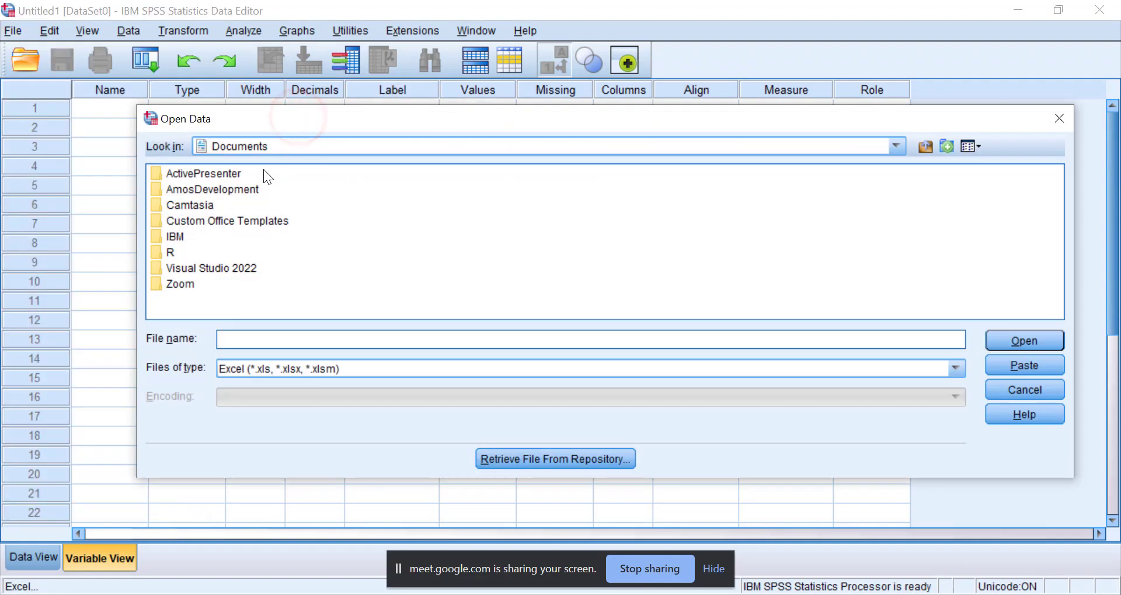
left_click(897, 147)
scroll(361, 209, "up", 5)
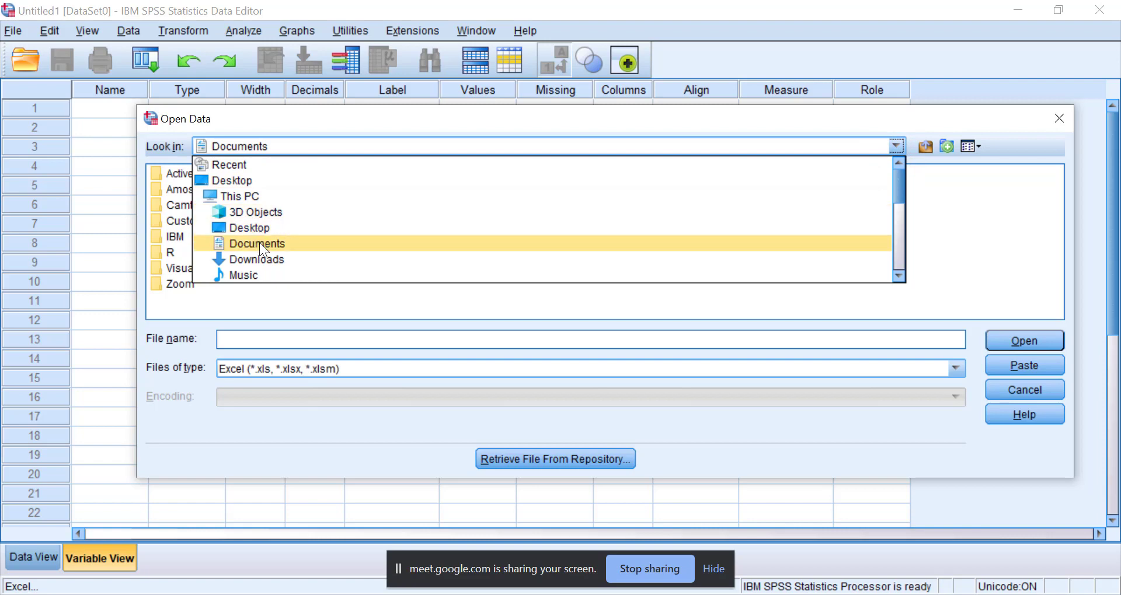
left_click(261, 259)
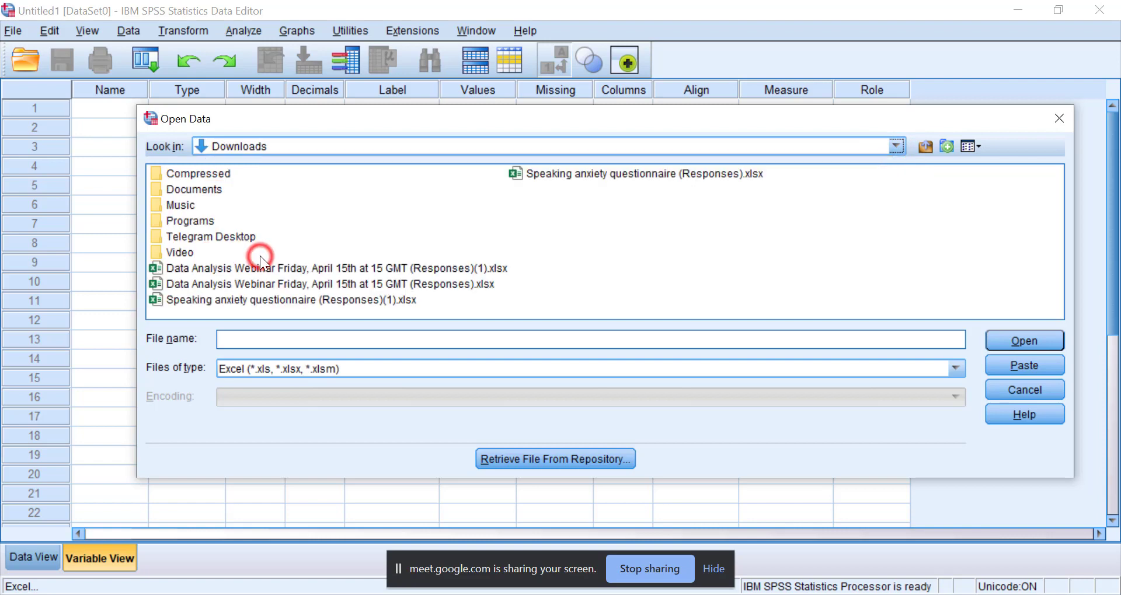
left_click(553, 173)
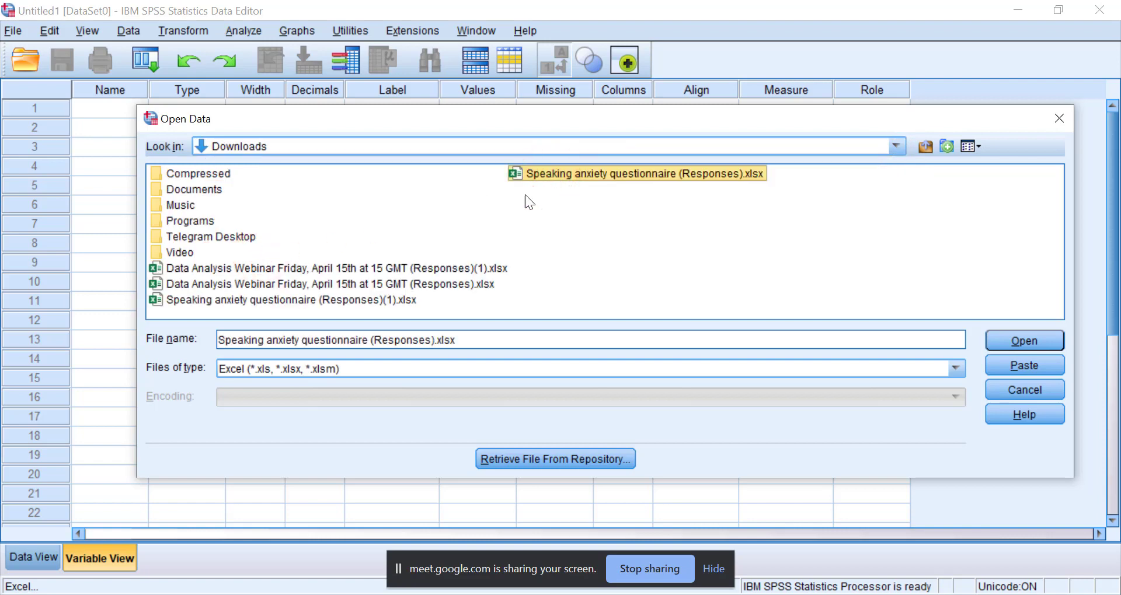
left_click(278, 300)
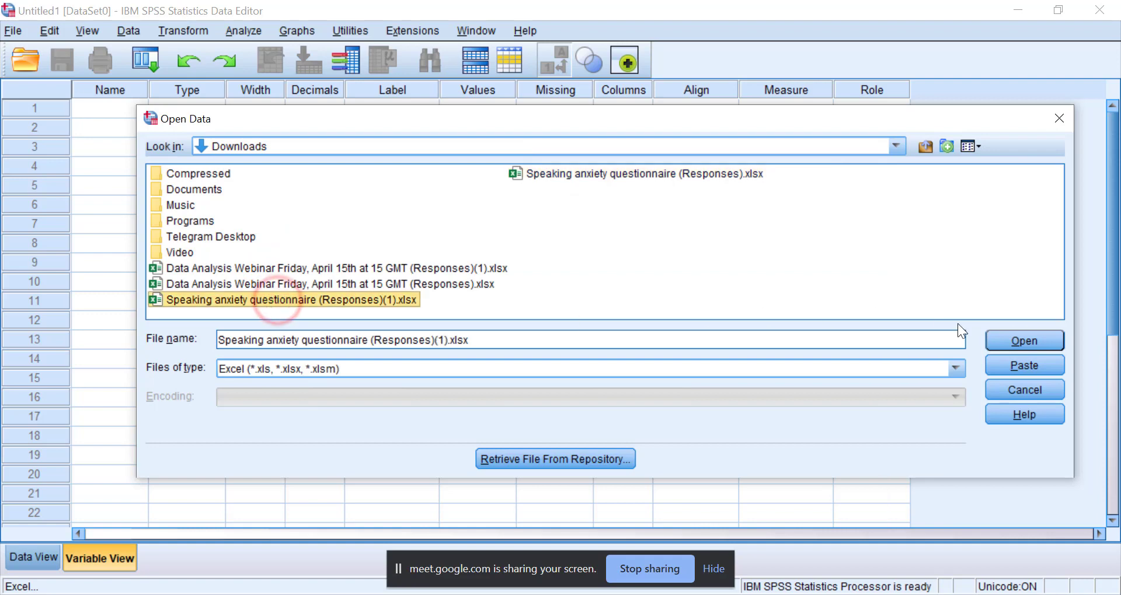
left_click(1034, 341)
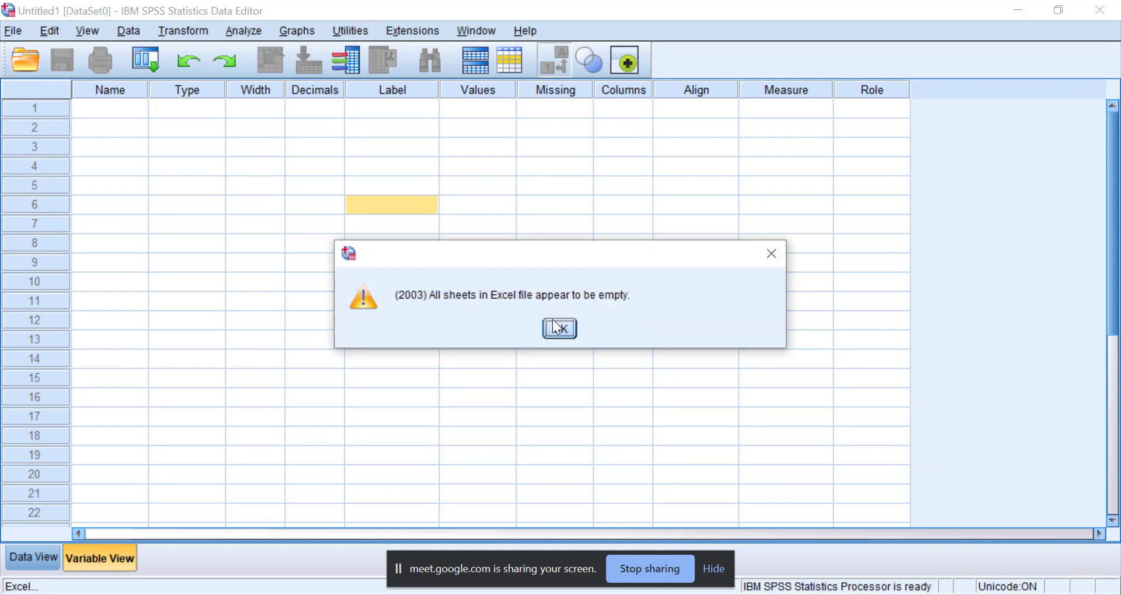
left_click(555, 327)
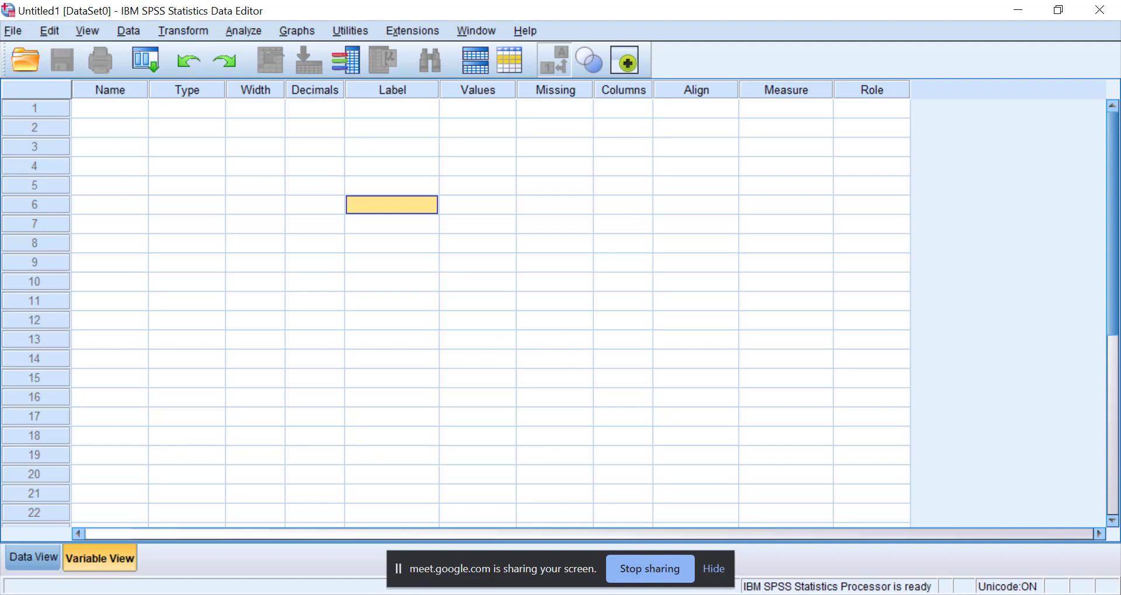
Open "Sample 2 Pilot Questionnaire Survey_Engagement Scale (V) .xlsx" from the workshop folder with IBM SPSS Statistics 26.0 and import worksheet Form Responses 1.
key("super+d")
double_click(622, 135)
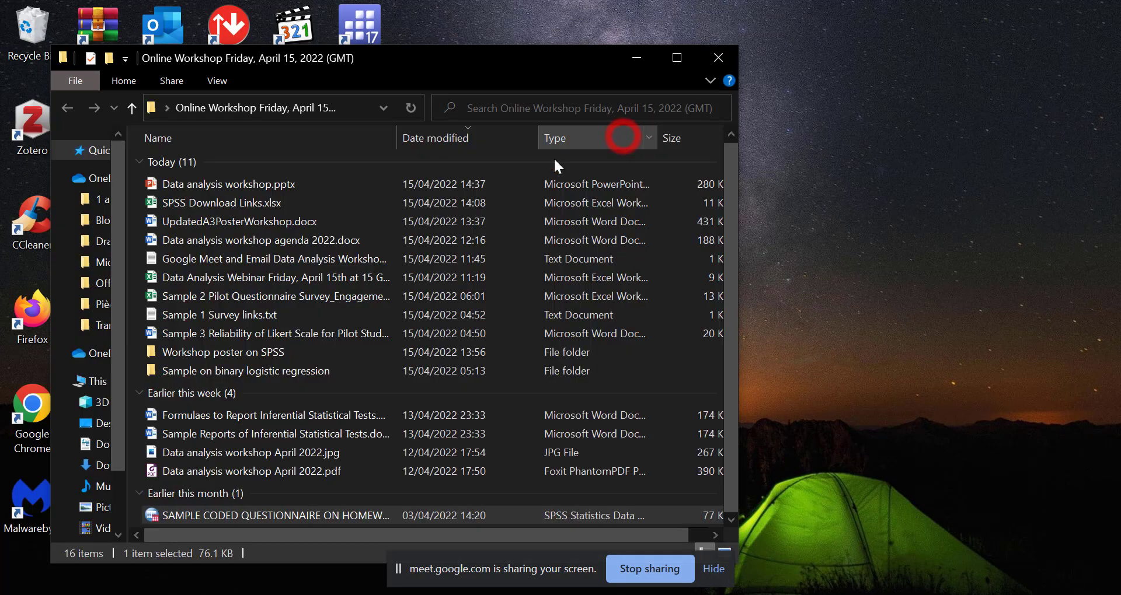
right_click(203, 294)
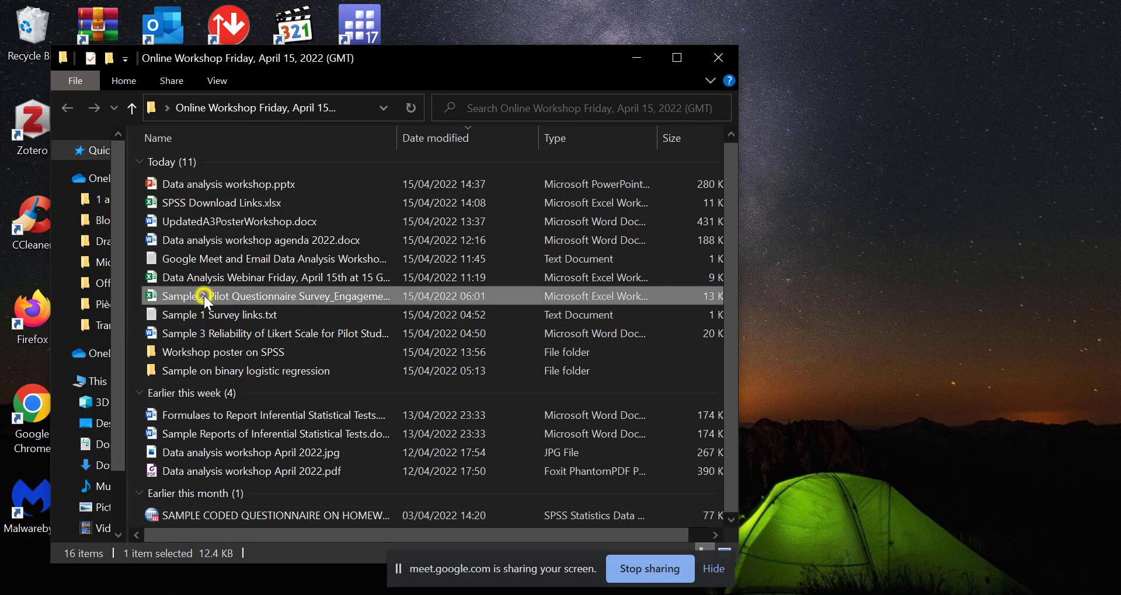
left_click(677, 59)
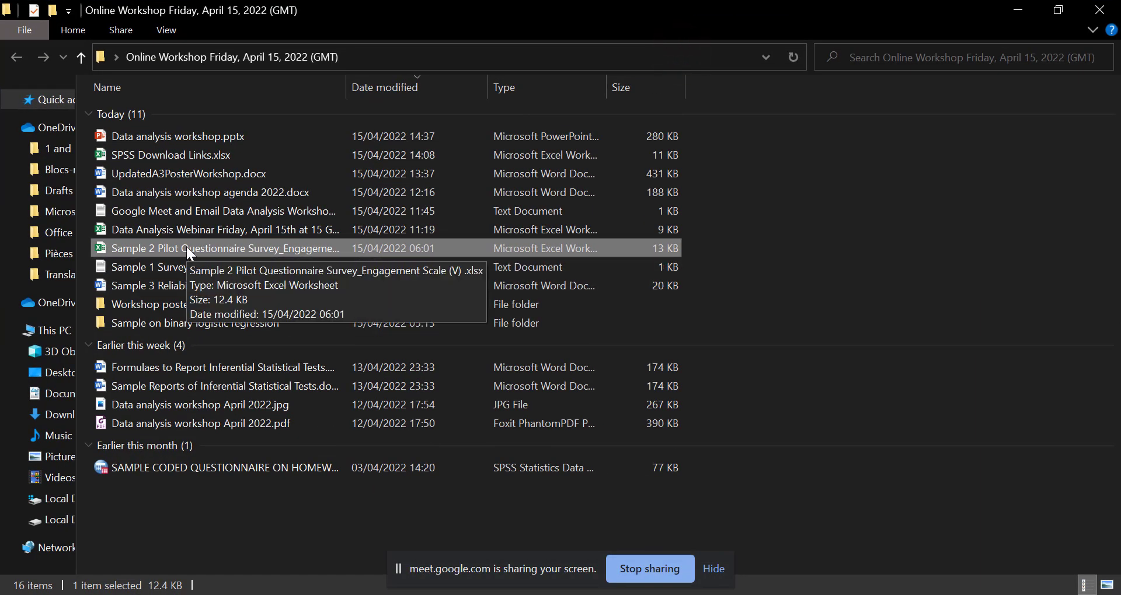
right_click(187, 247)
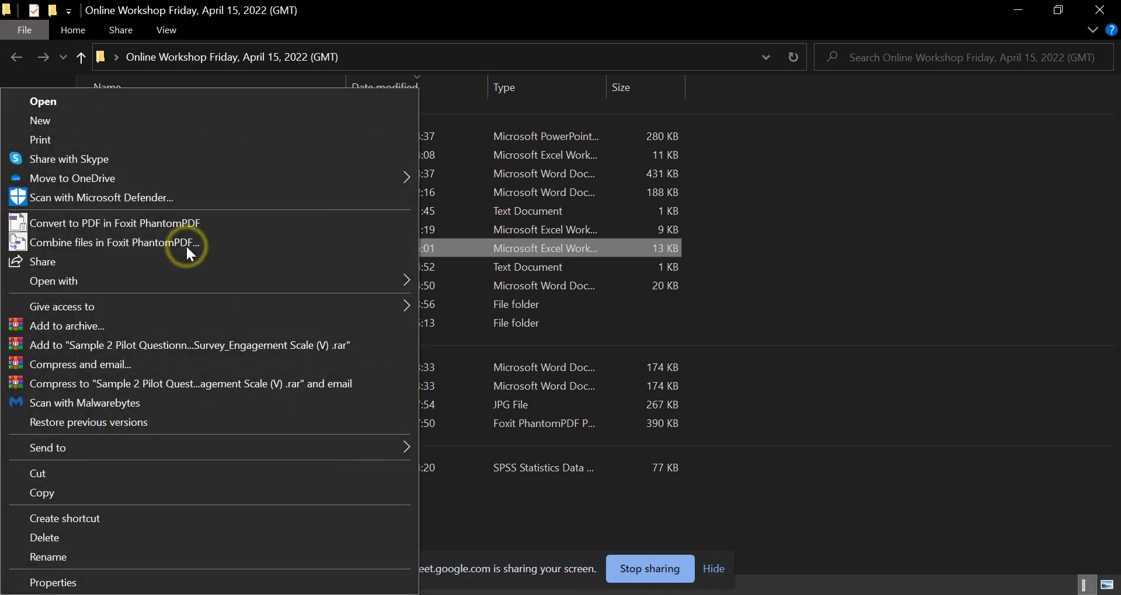
mouse_move(138, 279)
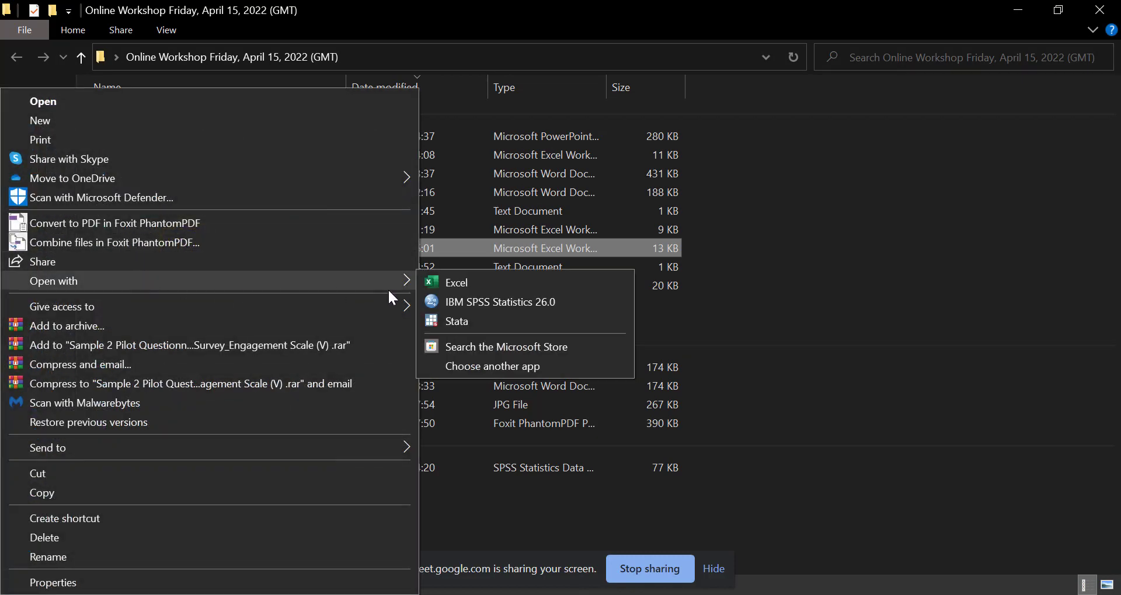
left_click(496, 302)
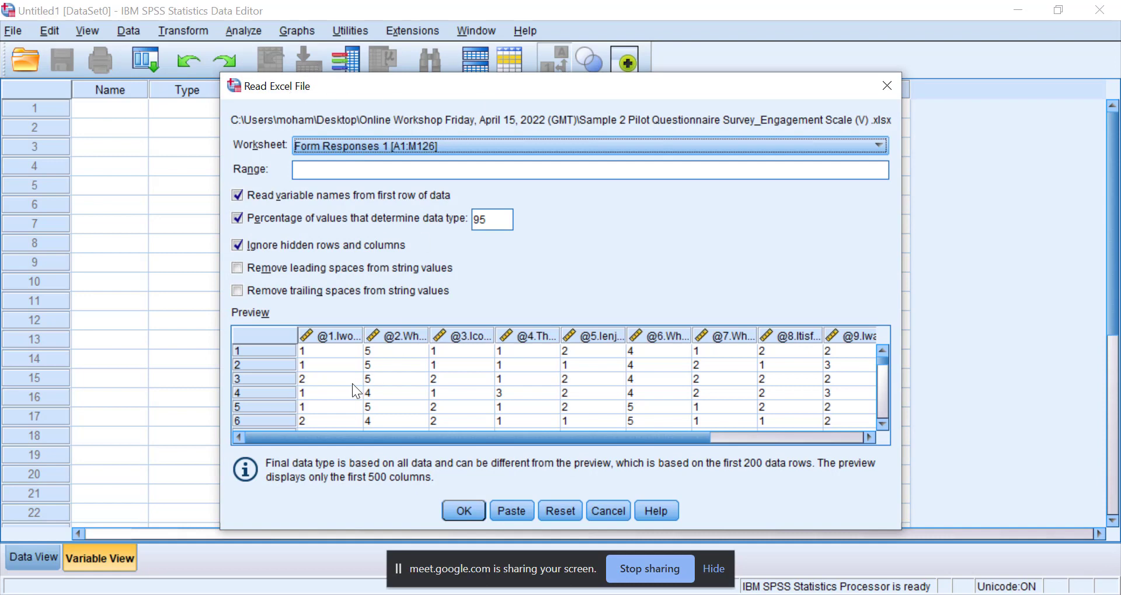
left_click(463, 510)
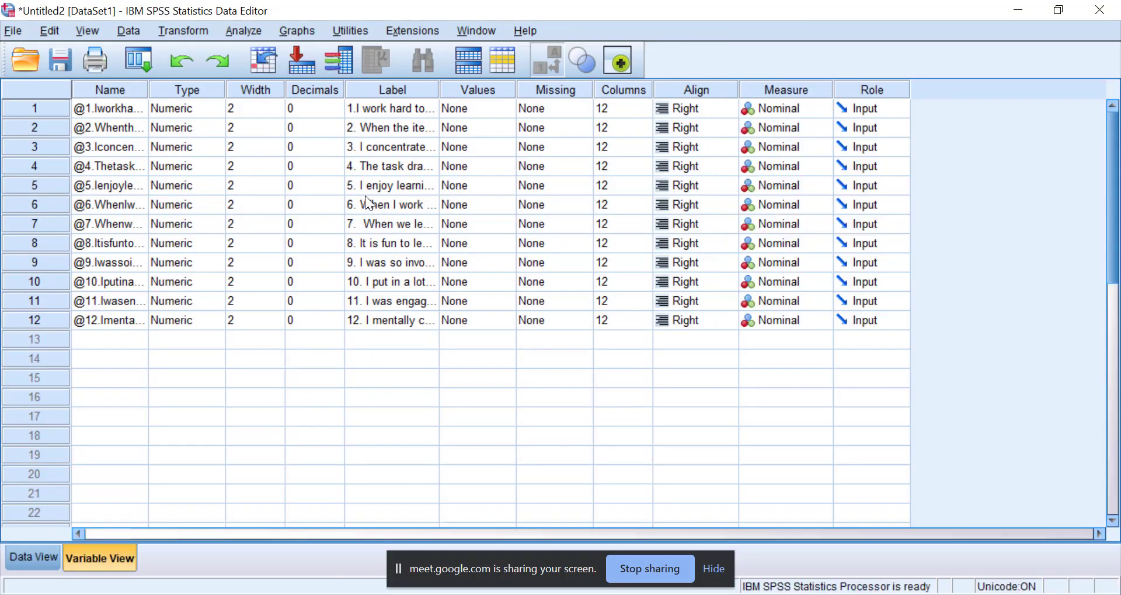
Widen the variable Label column slightly, look over the imported responses as data rows, and return to the variable definitions.
left_click(365, 195)
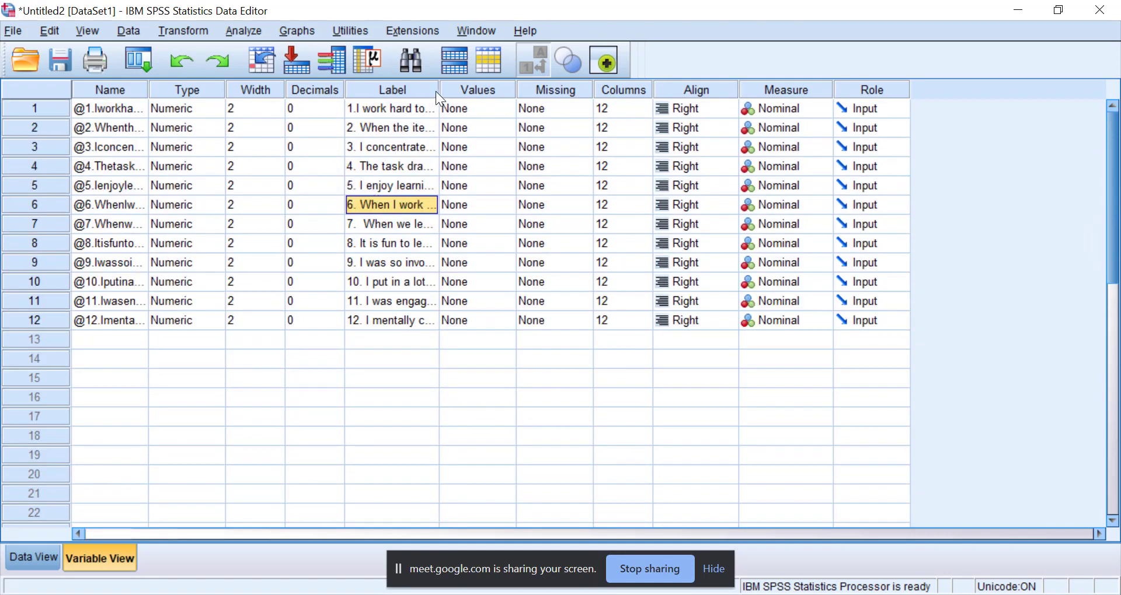
left_click_drag(439, 90, 445, 90)
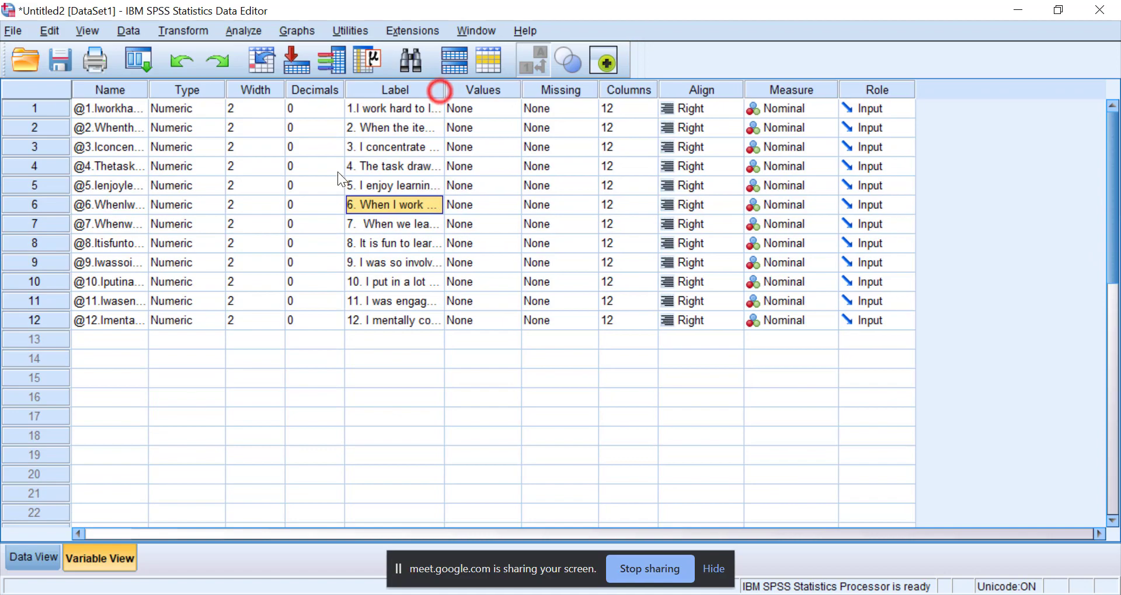
left_click(26, 556)
left_click(82, 558)
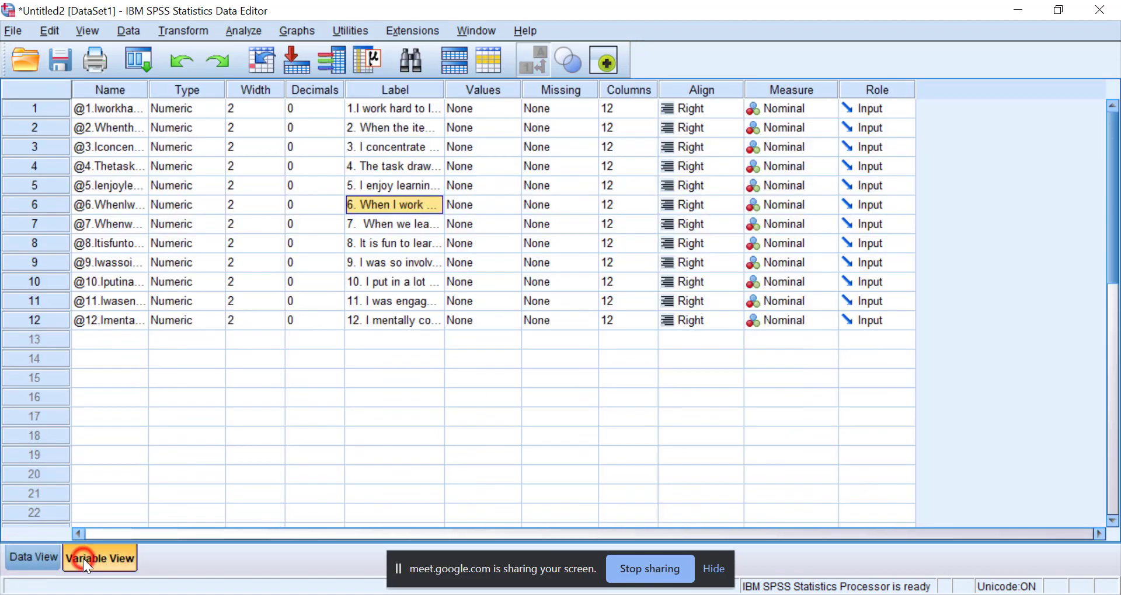
left_click(38, 559)
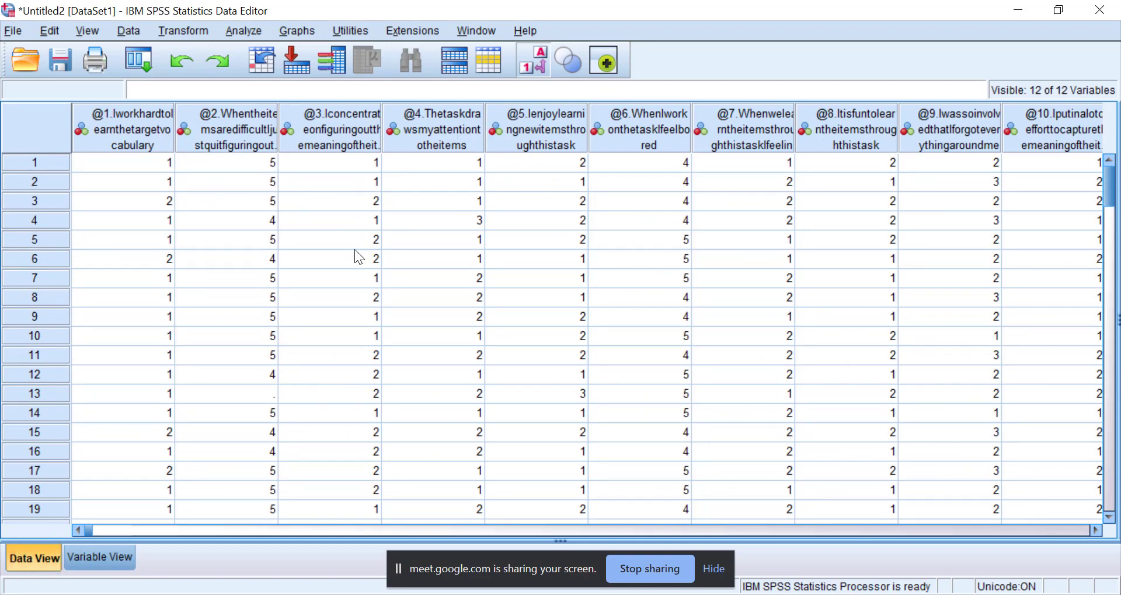
left_click(114, 555)
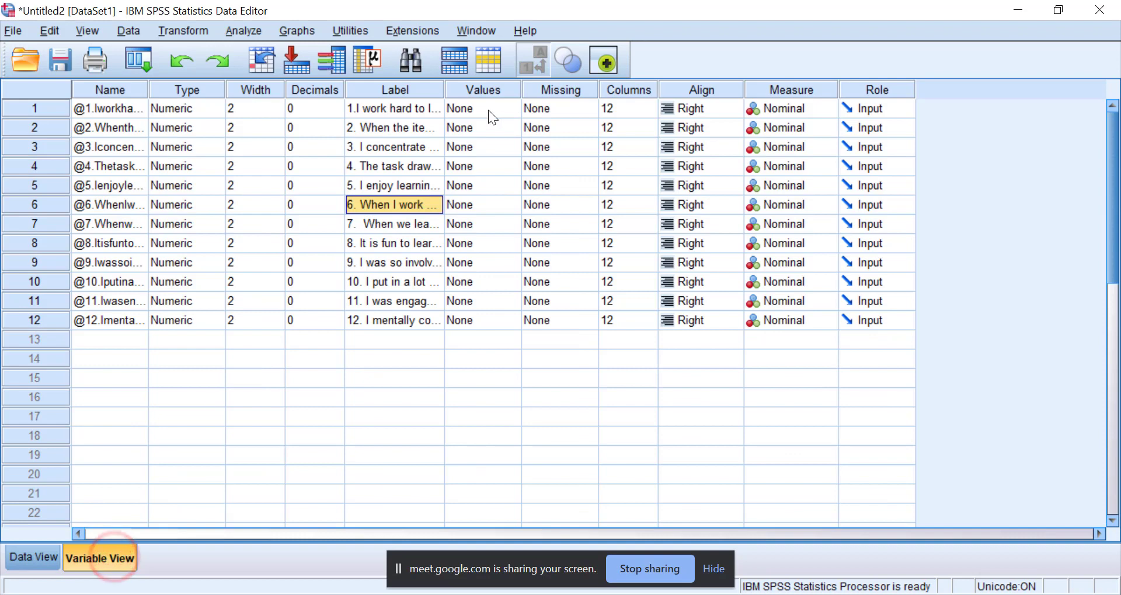
For the first questionnaire item, add the value label "STRONGLY DISAGREE" for value 1.
left_click(515, 107)
left_click(515, 107)
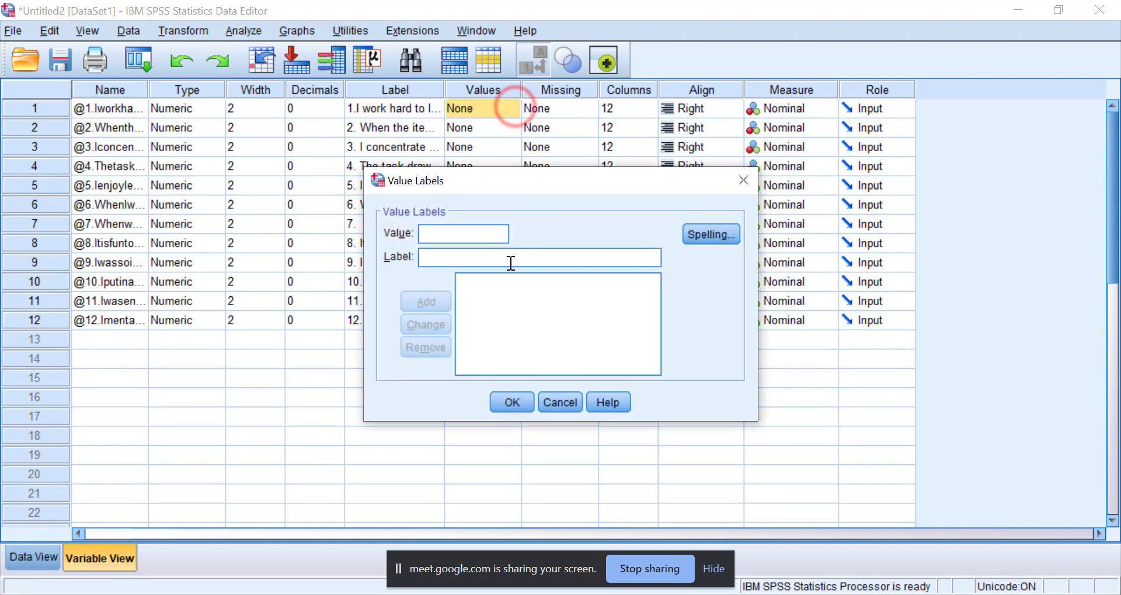
type("1")
left_click(442, 255)
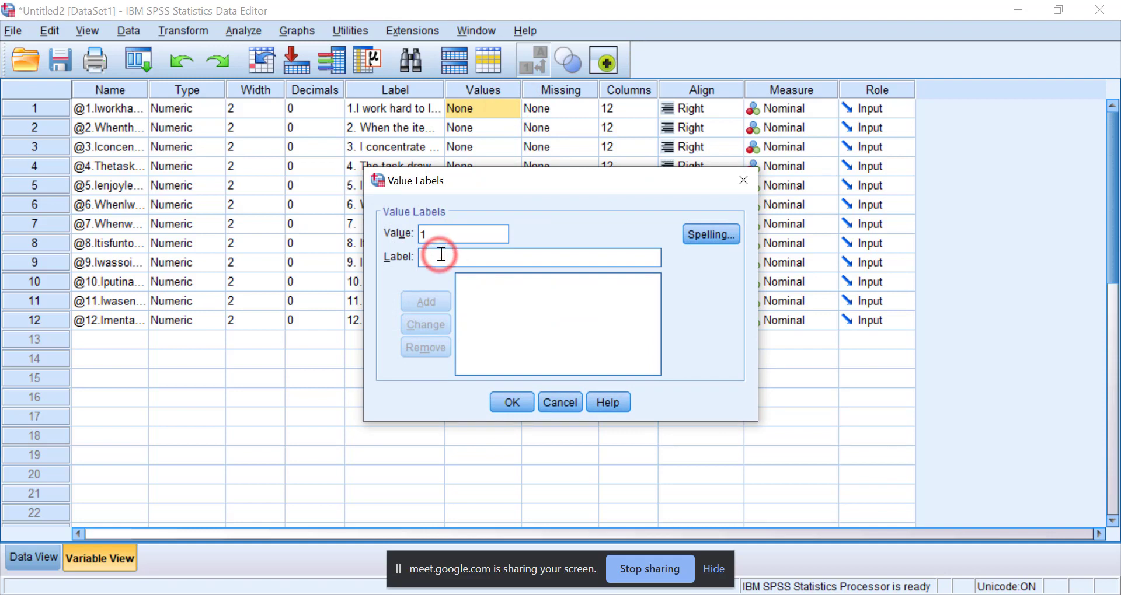
type("s")
key("BackSpace")
type("S")
key("BackSpace")
type("STRONGLY")
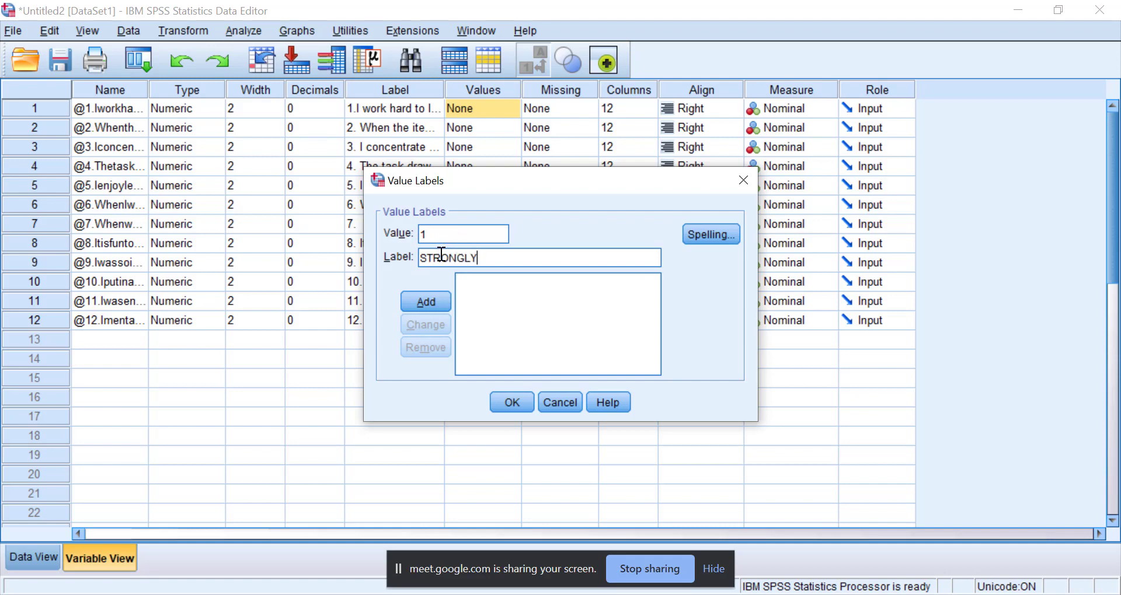
type(" DISAGREE")
left_click(426, 293)
Enlarge the Value Labels dialog and add the label "DISAGREE" for value 2.
left_click(458, 236)
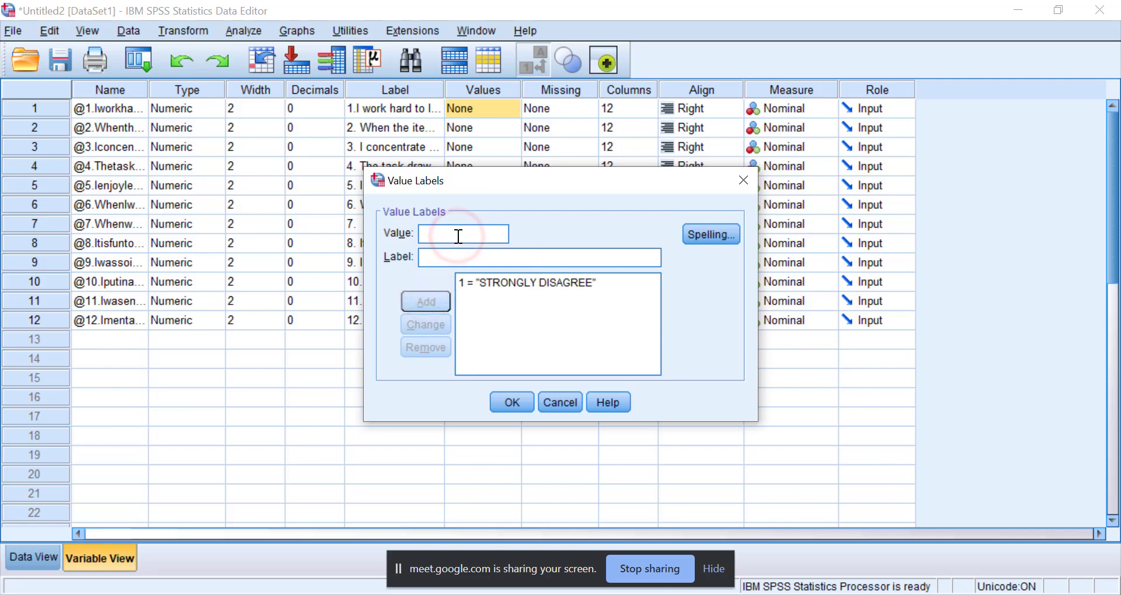
left_click_drag(529, 174, 535, 42)
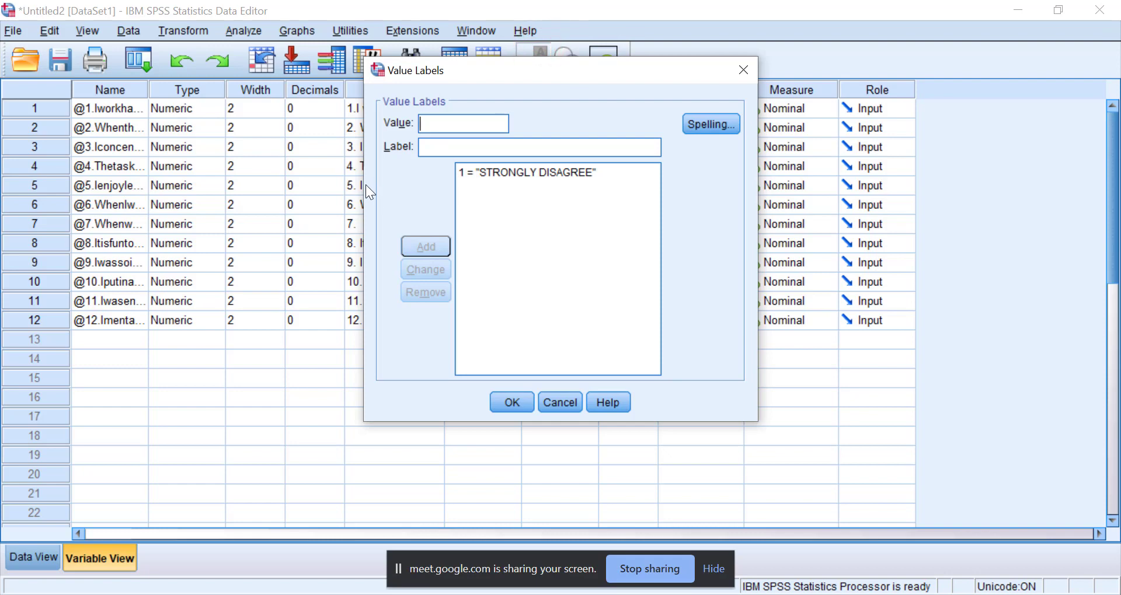
left_click_drag(364, 185, 88, 200)
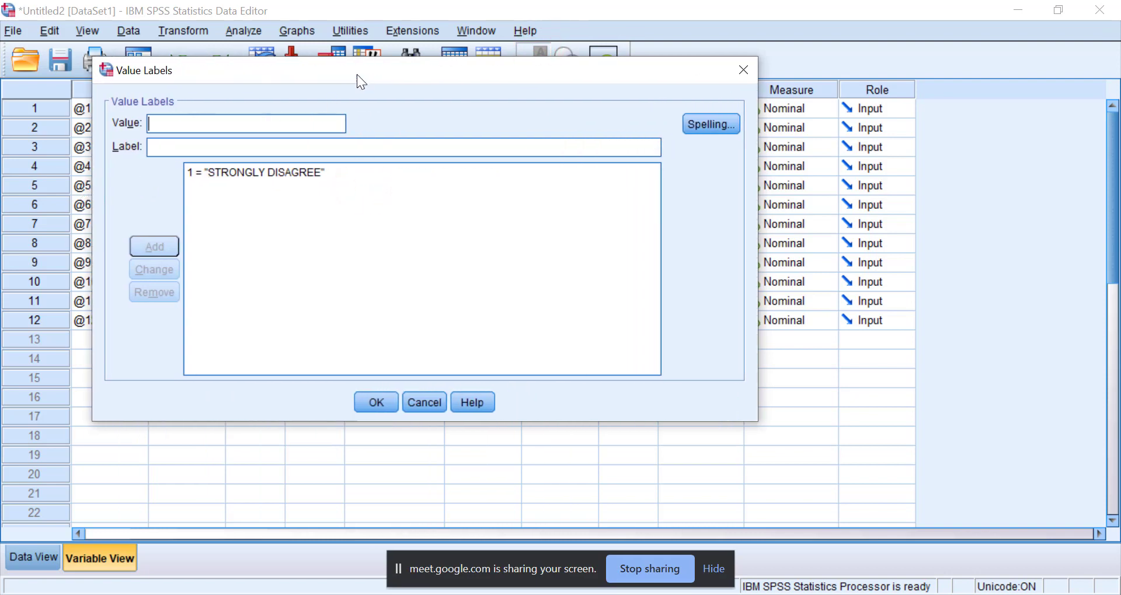
left_click_drag(356, 75, 582, 110)
left_click(405, 157)
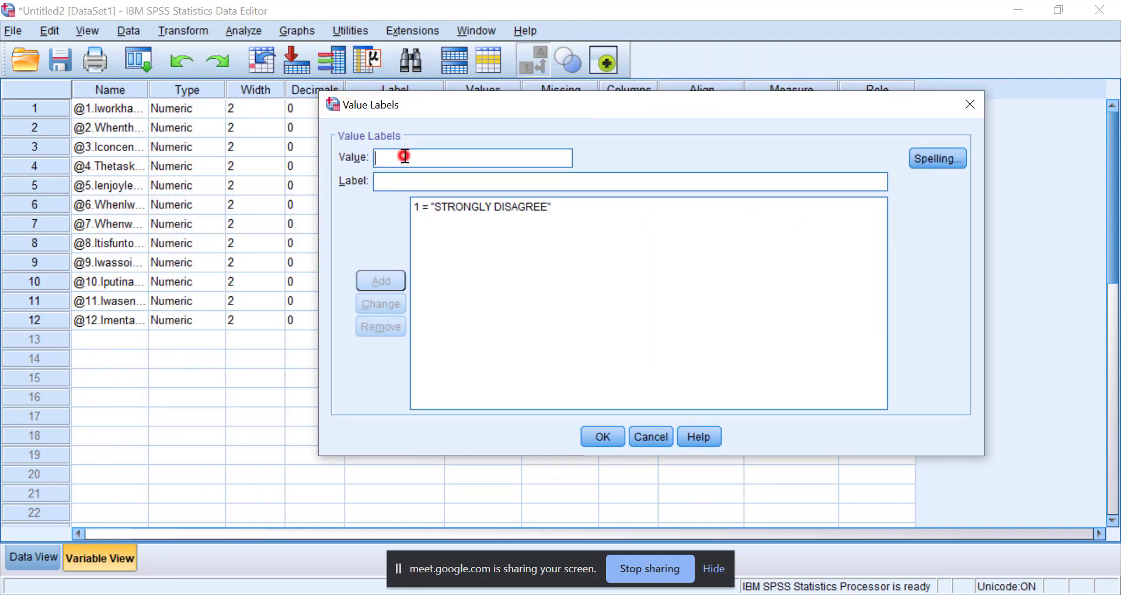
type("2")
left_click(392, 180)
type("DISAGREE")
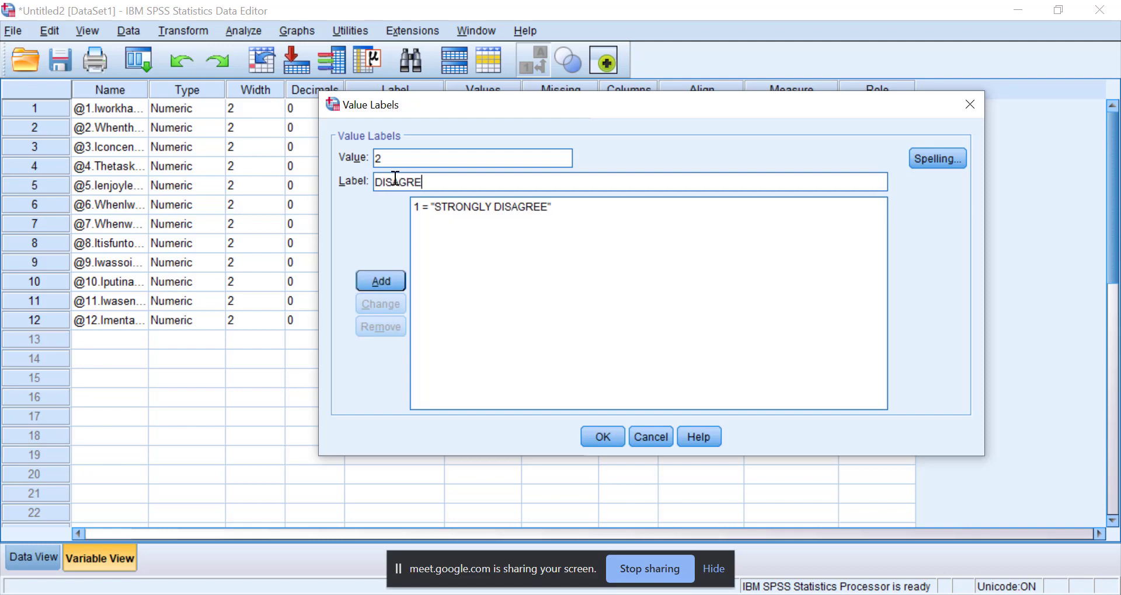
left_click(376, 276)
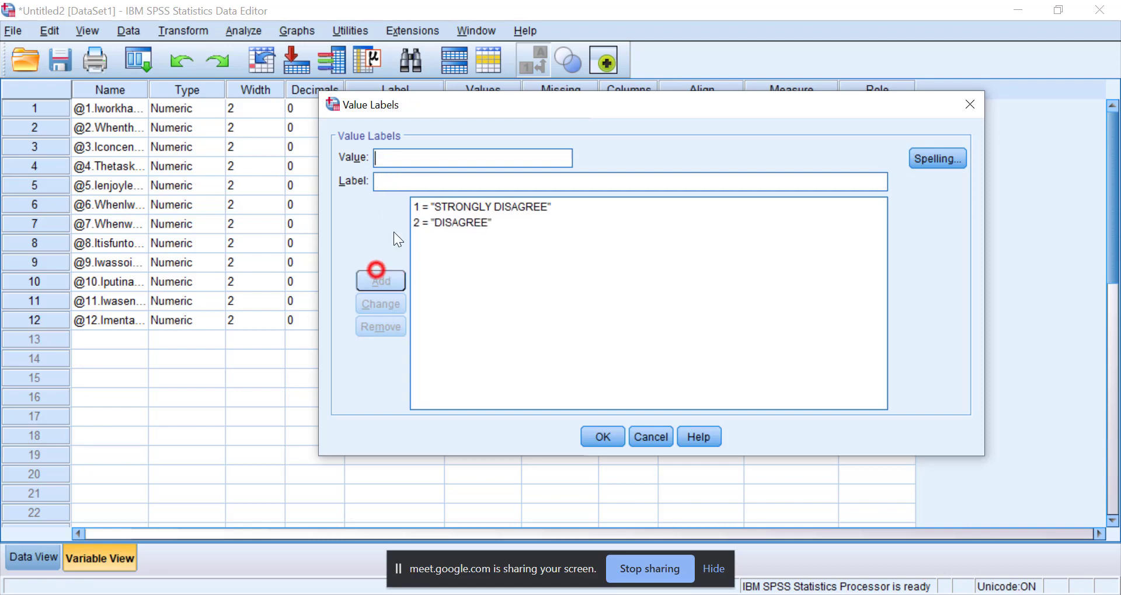
Add the label "NEUTRAL" for value 3 of the first item.
left_click(398, 158)
type("3")
left_click(406, 183)
type("nEUTRAL")
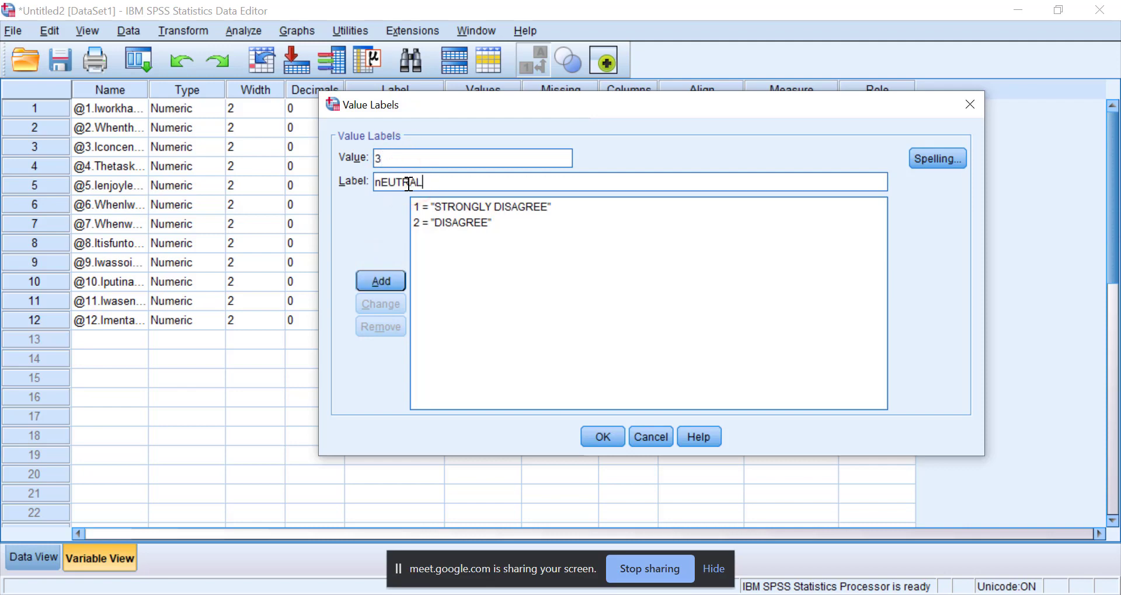
left_click(445, 182)
left_click(377, 182)
key("Delete")
type("NEUTRAL")
left_click(376, 282)
Add the label "AGREE" for value 4 of the first item.
left_click(389, 159)
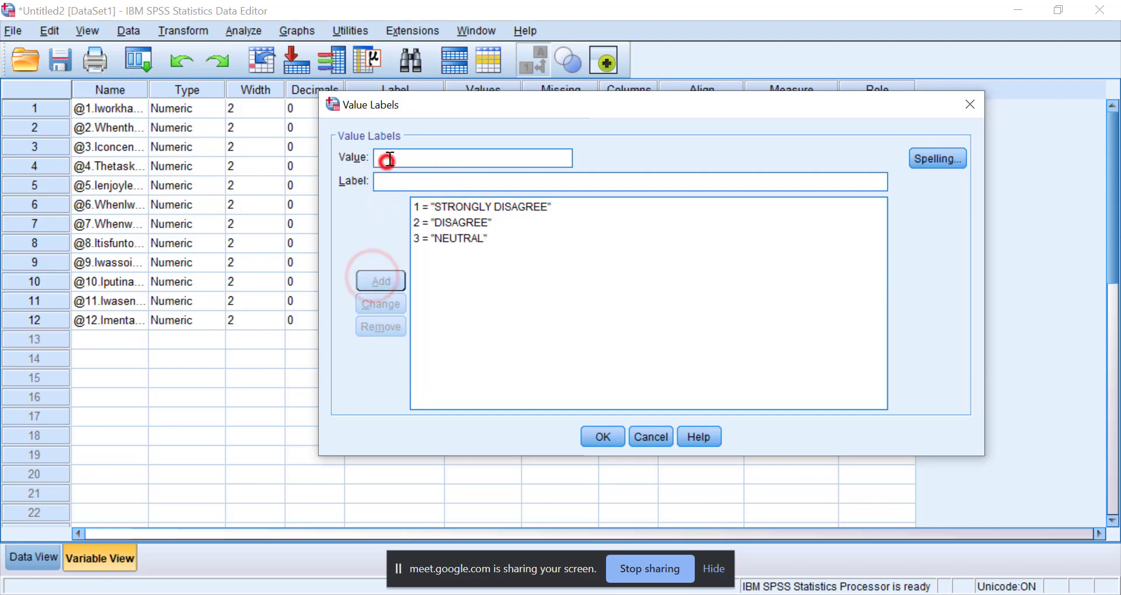
type("AG")
key("BackSpace")
key("BackSpace")
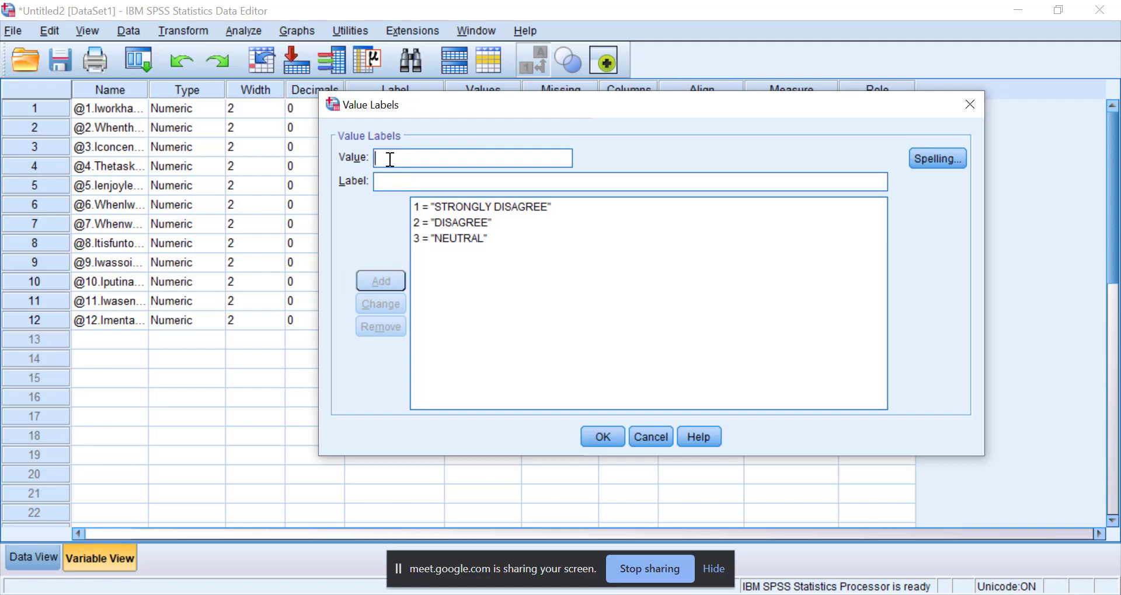
type("4")
left_click(407, 185)
type("AGREE")
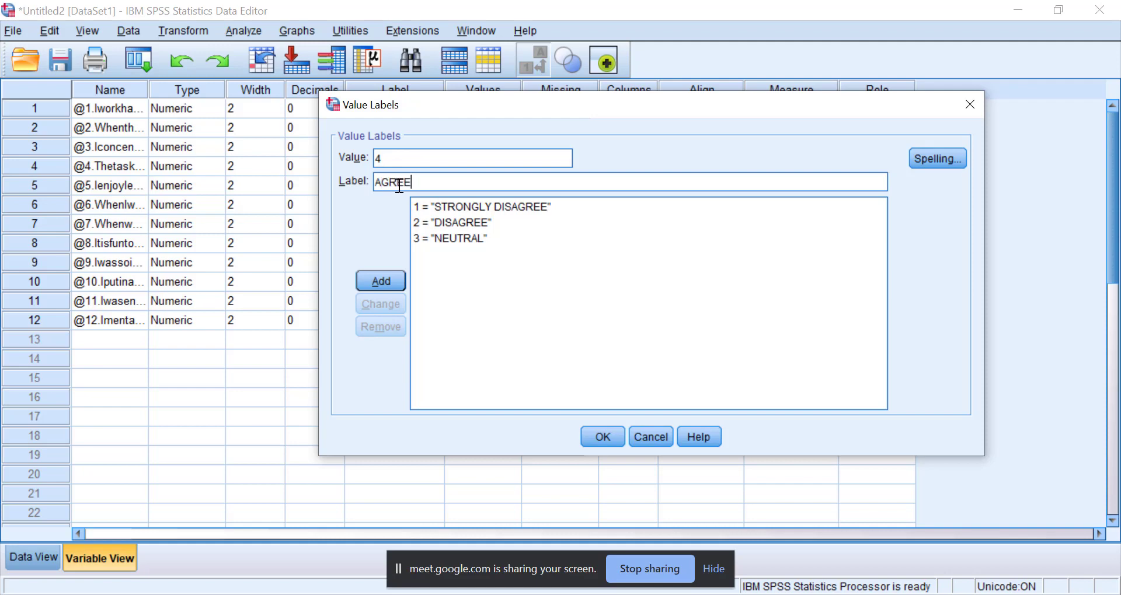
left_click(384, 280)
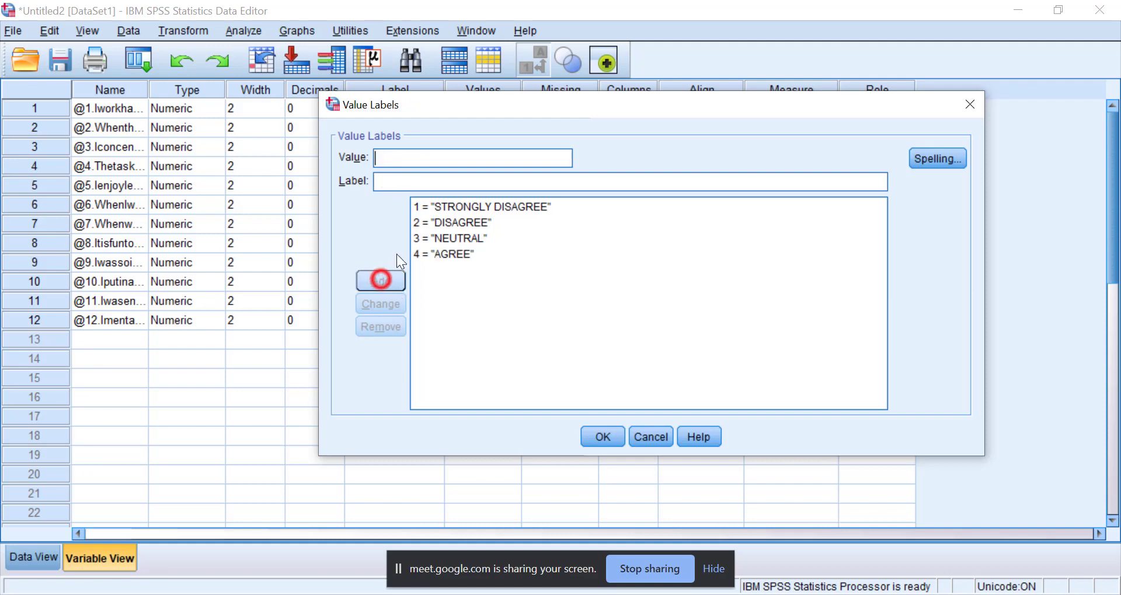
Add the label "STRONGLY AGREE" for value 5 and apply the value labels to the first item.
left_click(393, 157)
type("5")
left_click(391, 181)
type("STRONGL")
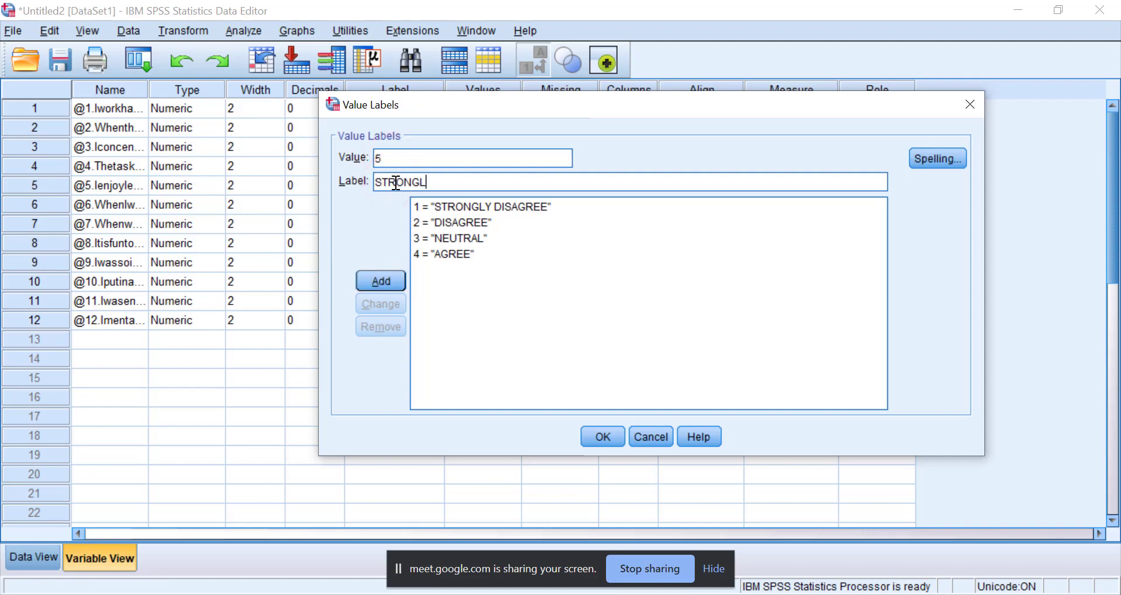
type("Y AGREE")
left_click(381, 277)
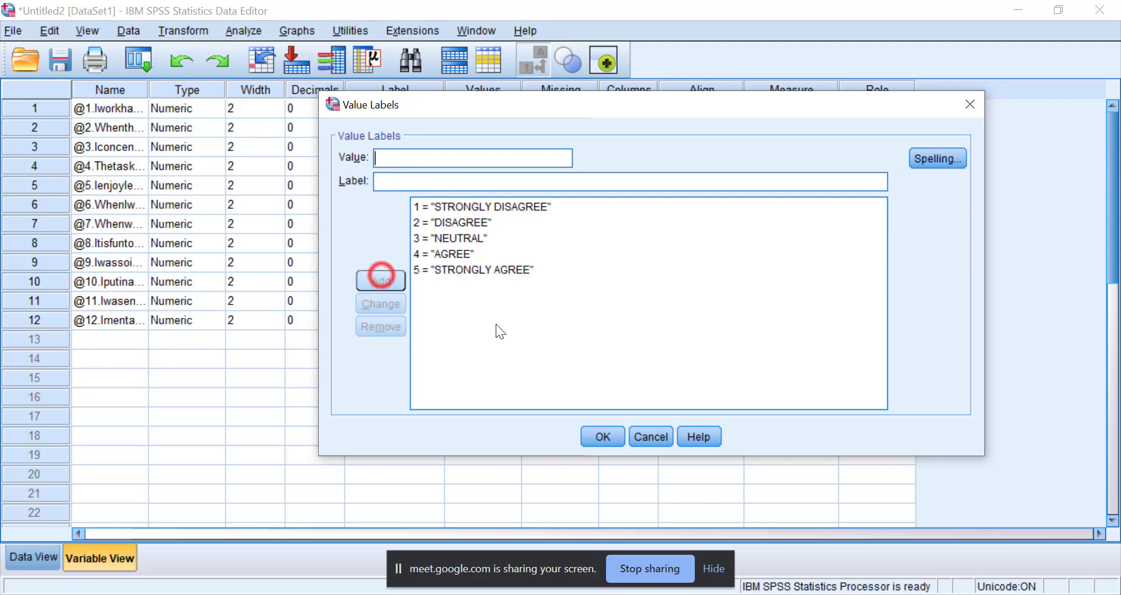
left_click(600, 436)
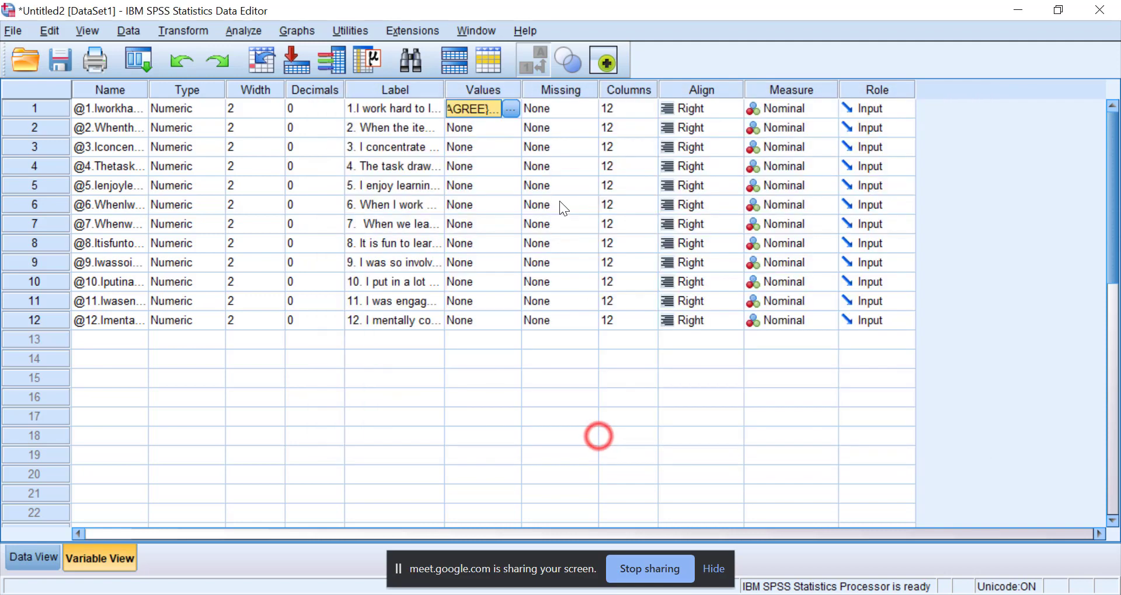
Copy the first item's value labels to items 2 and 3.
right_click(482, 112)
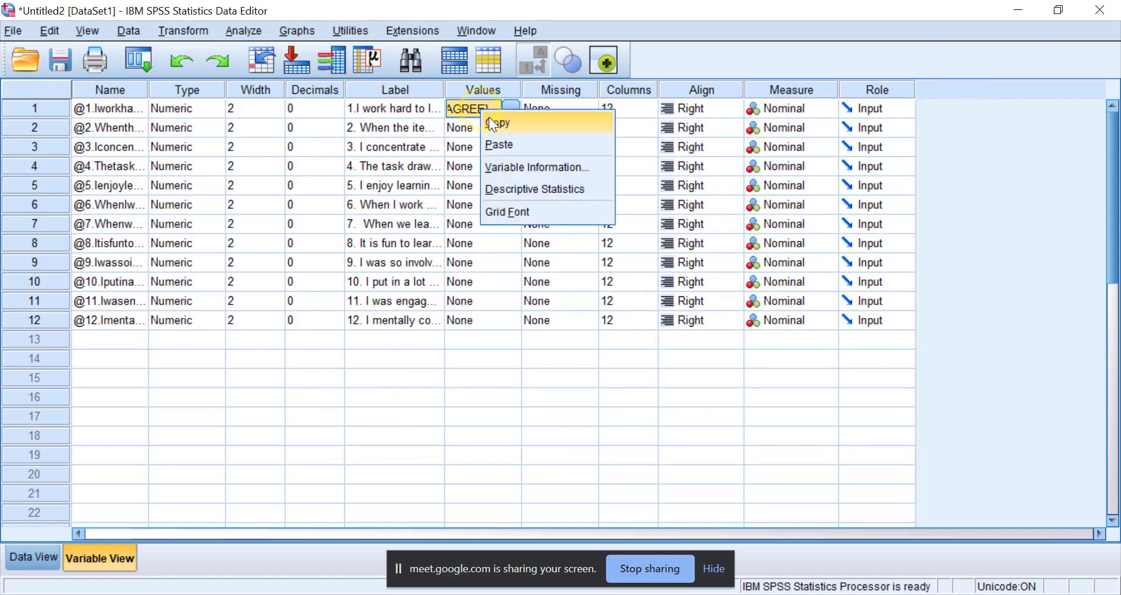
left_click(491, 118)
left_click(483, 124)
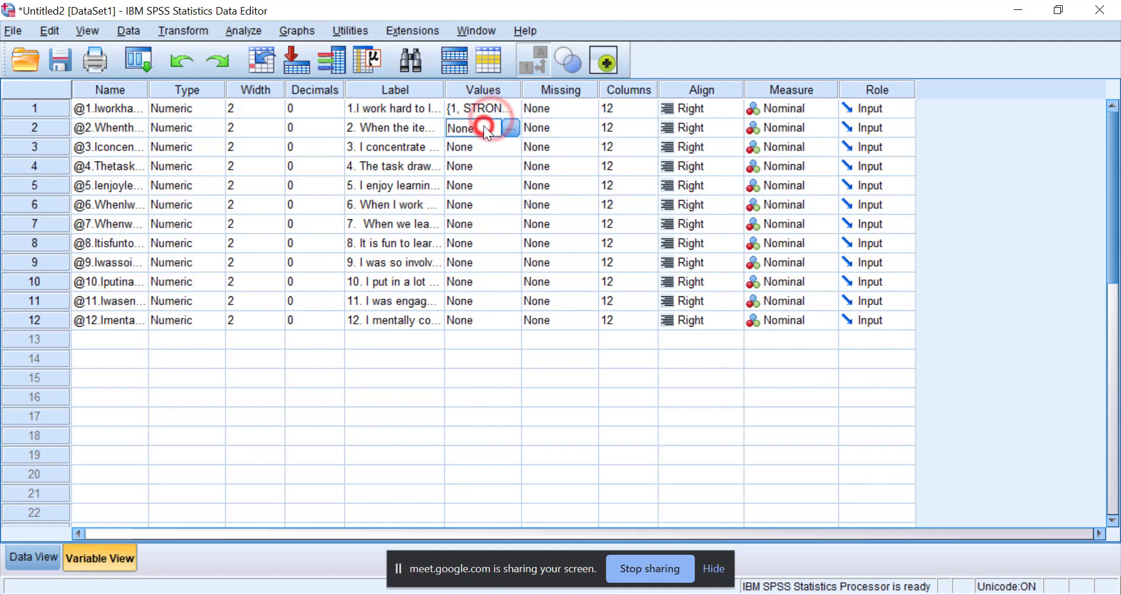
key("ctrl+v")
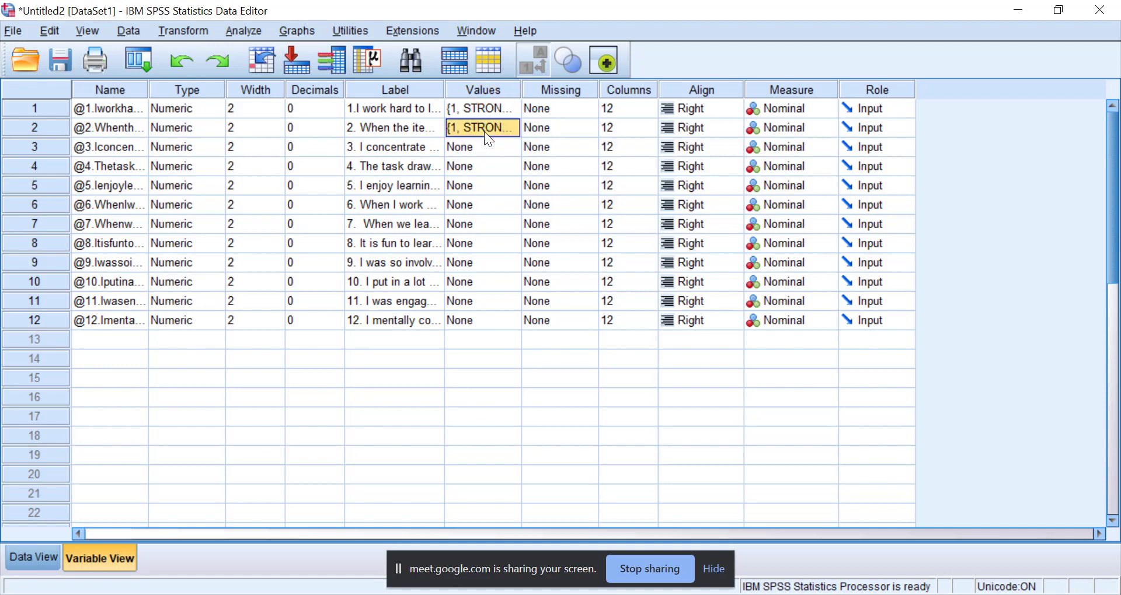
left_click(478, 149)
key("ctrl+v")
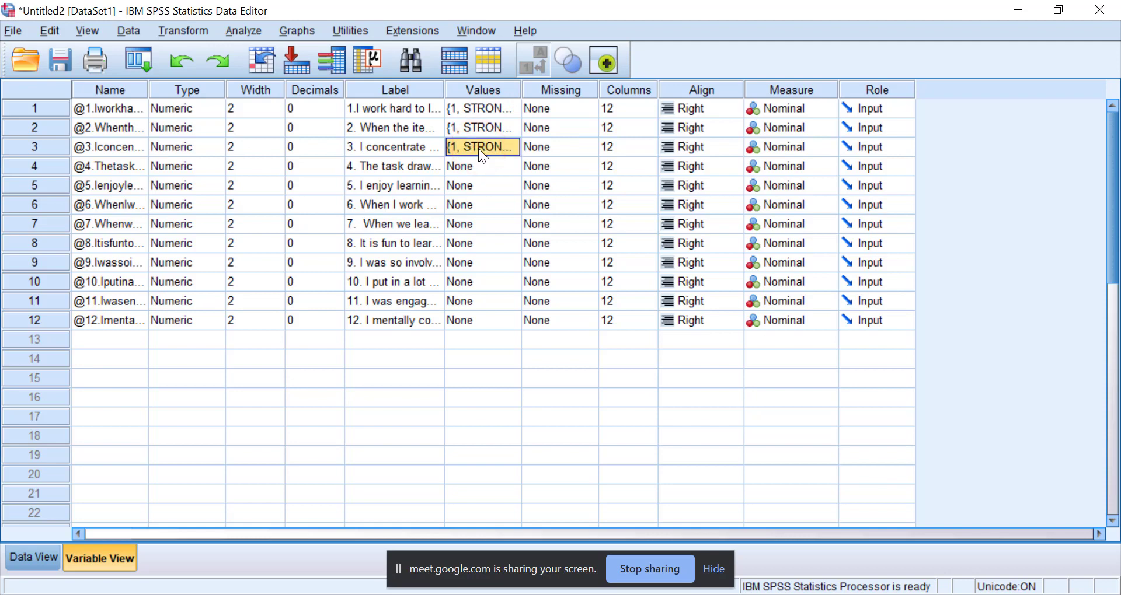
Copy the completed value labels in blocks to items 4 to 6 and items 7 to 10.
left_click_drag(474, 112, 488, 206)
right_click(478, 146)
left_click(489, 158)
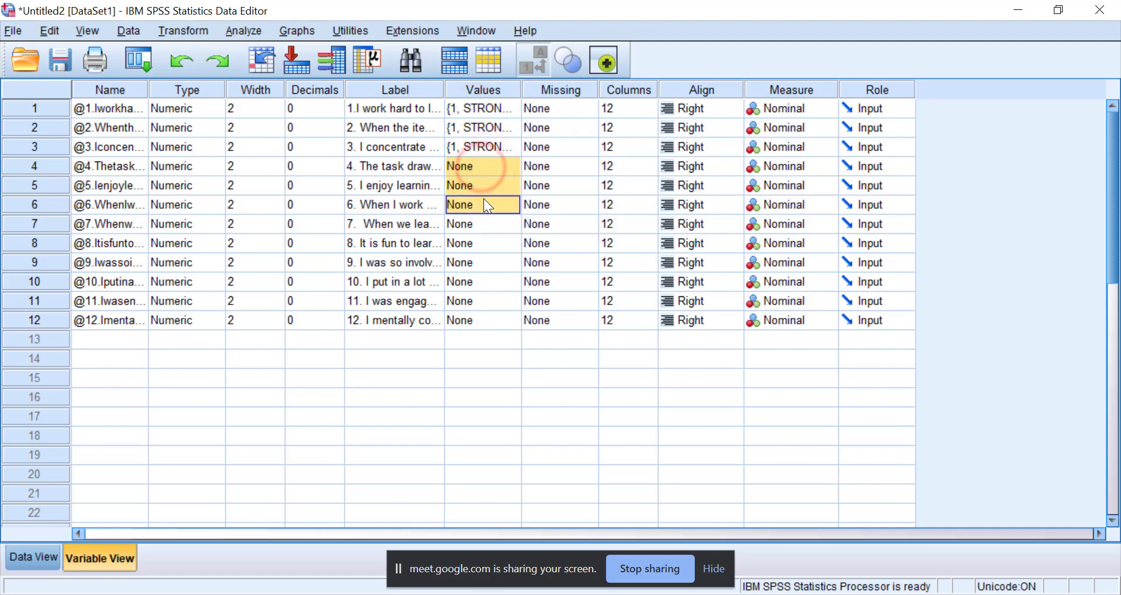
left_click_drag(483, 104, 496, 279)
right_click(490, 196)
left_click(496, 211)
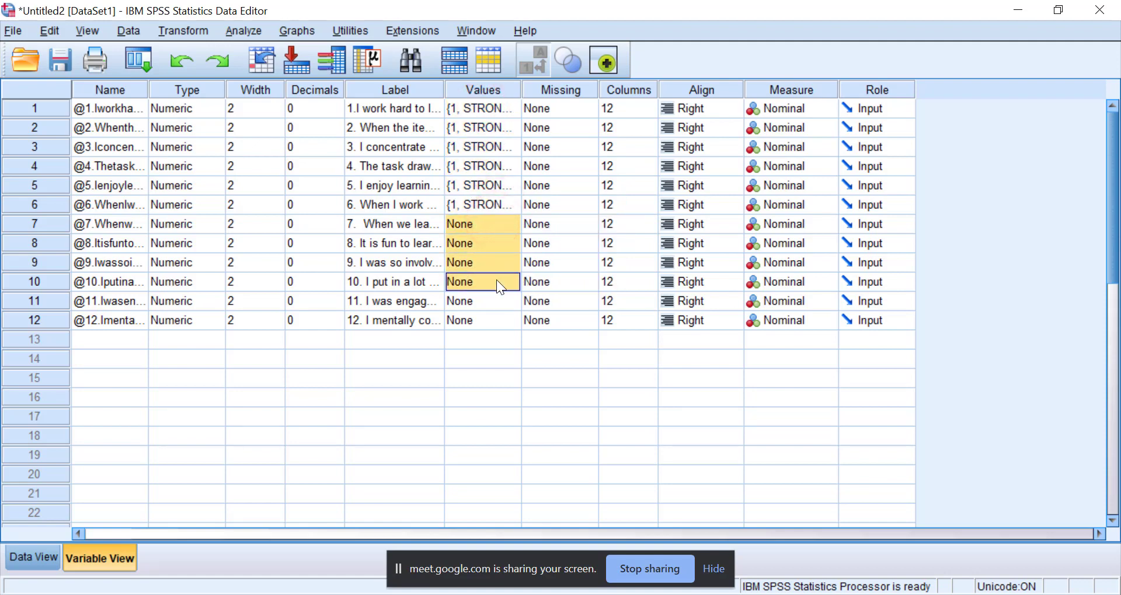
key("ctrl+v")
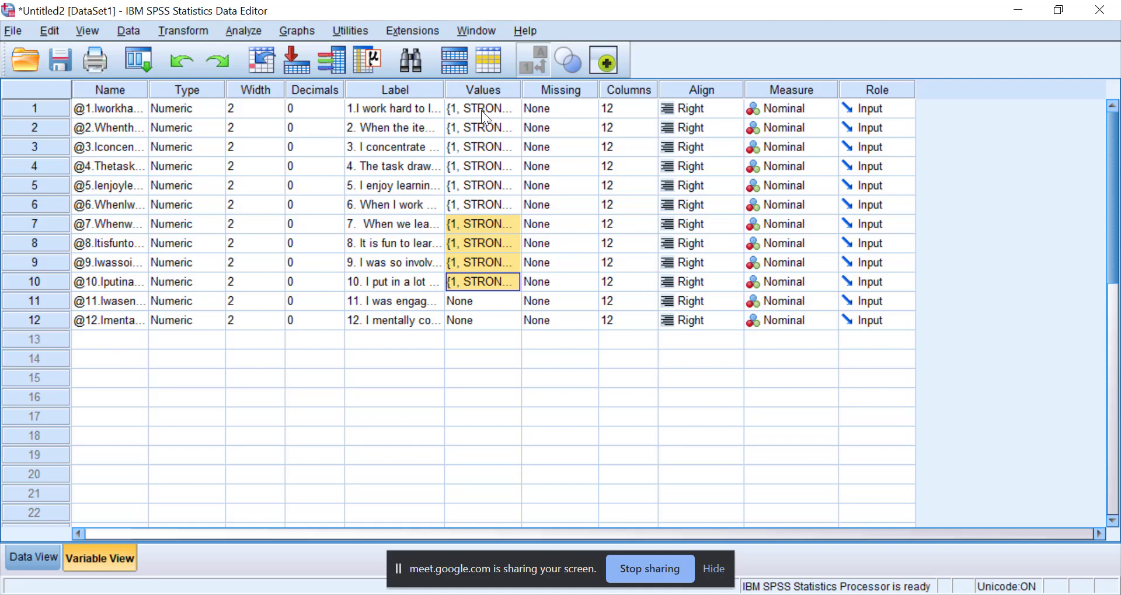
left_click(697, 594)
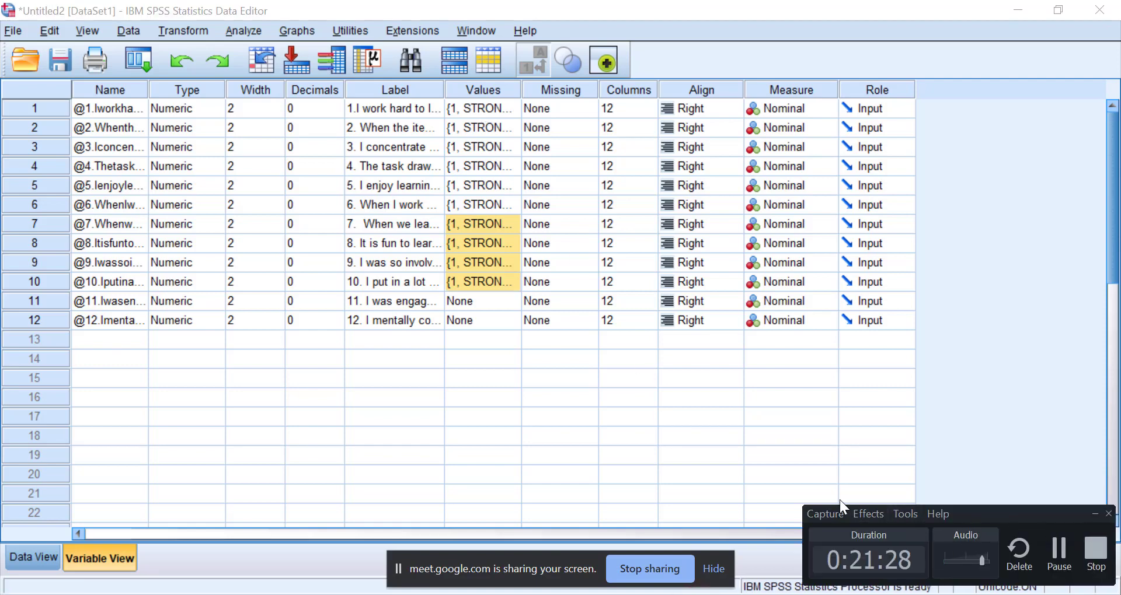
left_click(1095, 513)
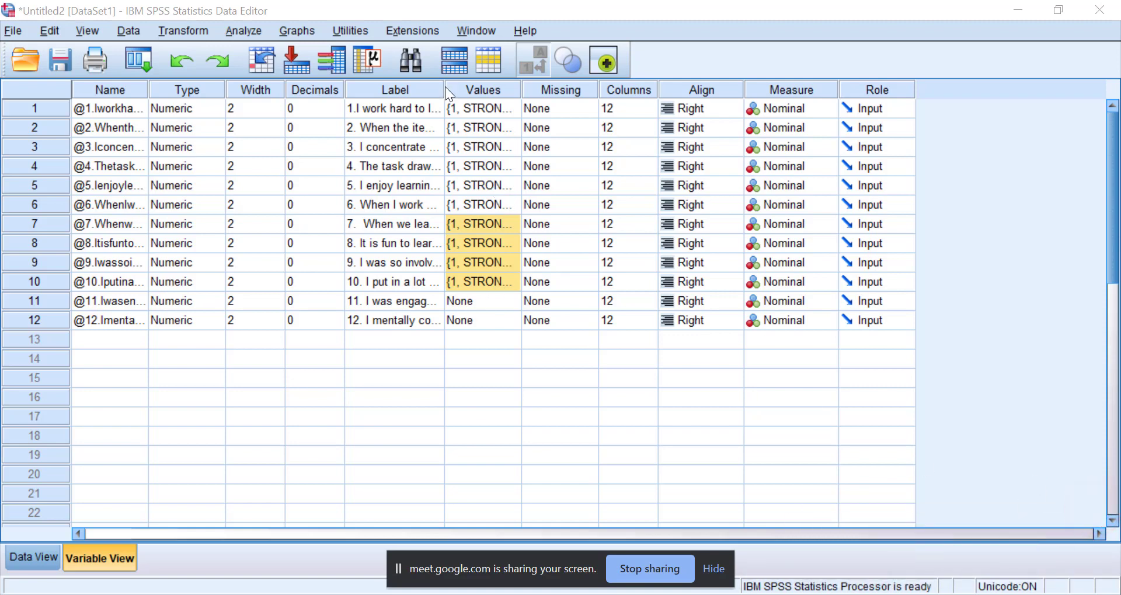
Copy the value labels from the first ten items to items 11 and 12.
left_click(493, 95)
left_click(491, 105)
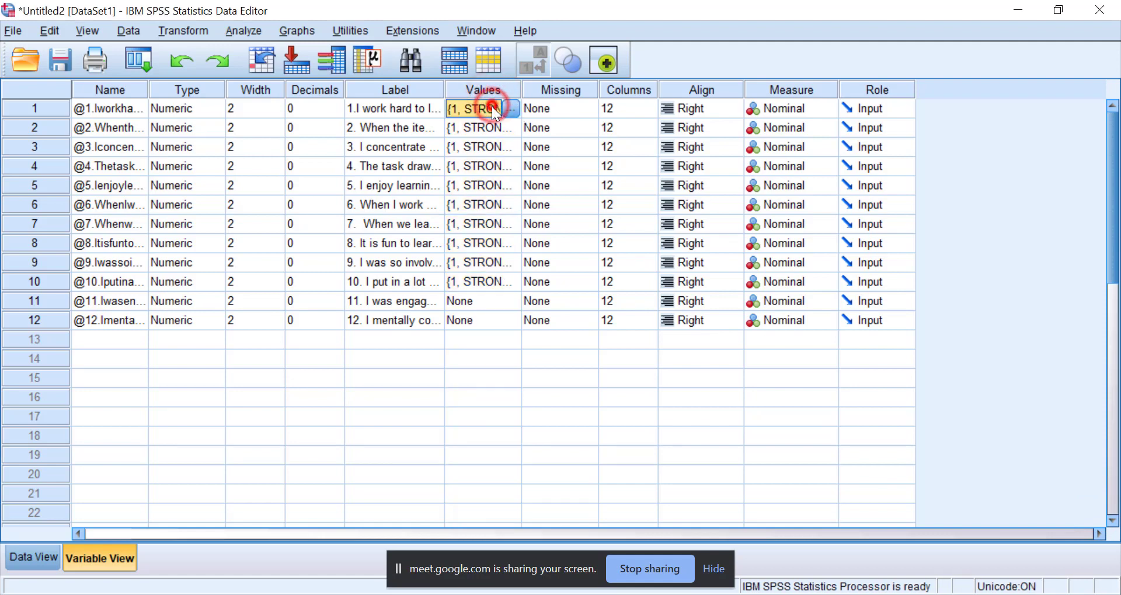
left_click(492, 106)
left_click(485, 280, "shift")
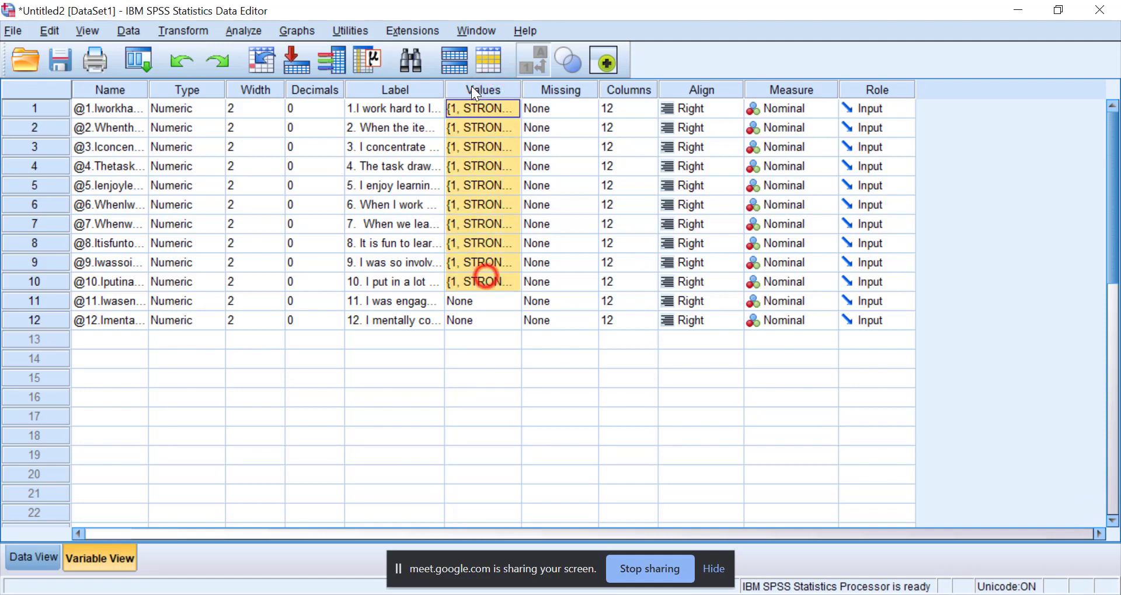
right_click(480, 108)
left_click(488, 111)
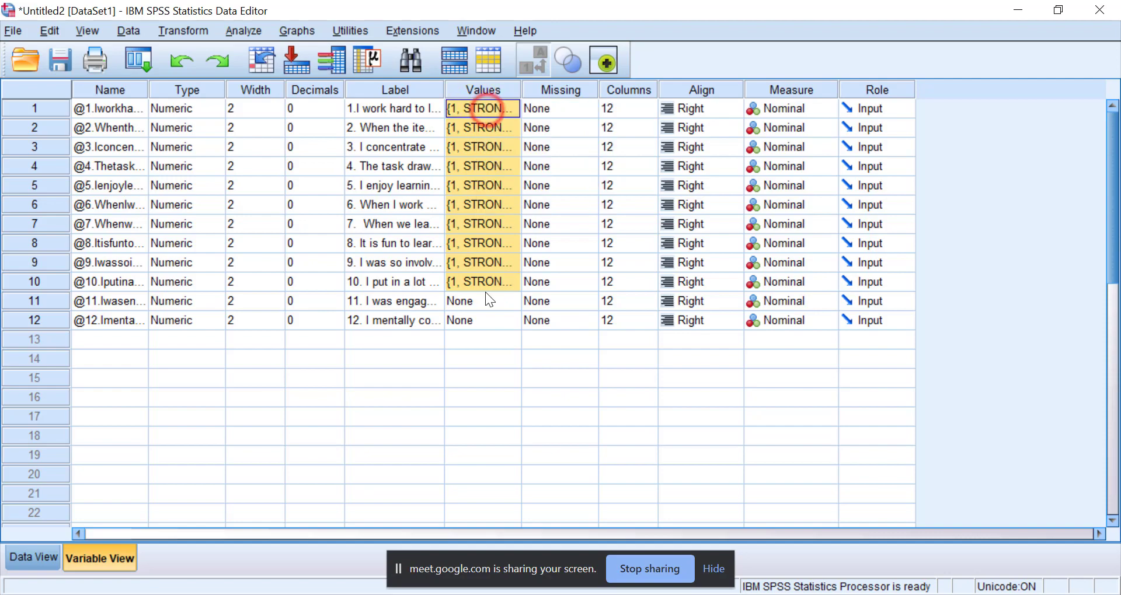
left_click_drag(485, 295, 488, 321)
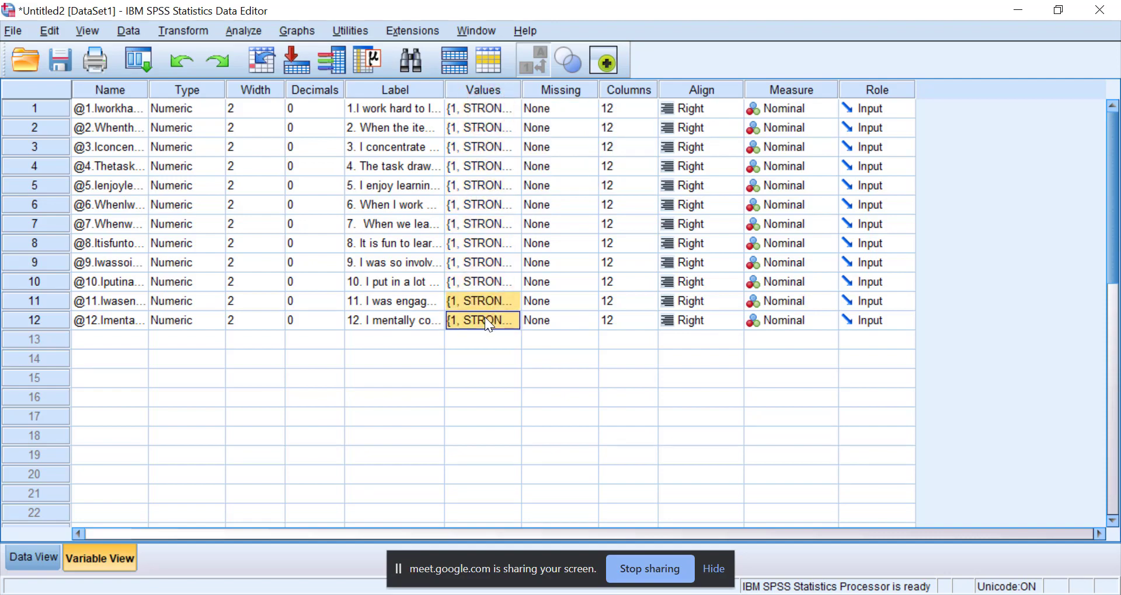
Show the response data, toggle between value labels and numeric codes, leave the codes displayed, and look through the cases.
left_click(27, 562)
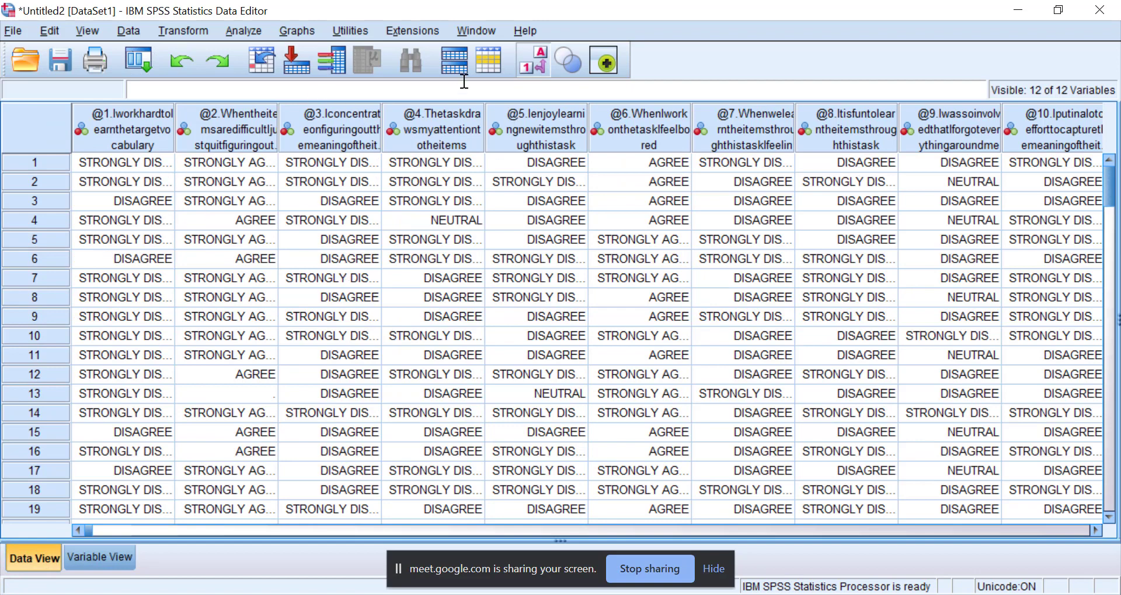
left_click(540, 67)
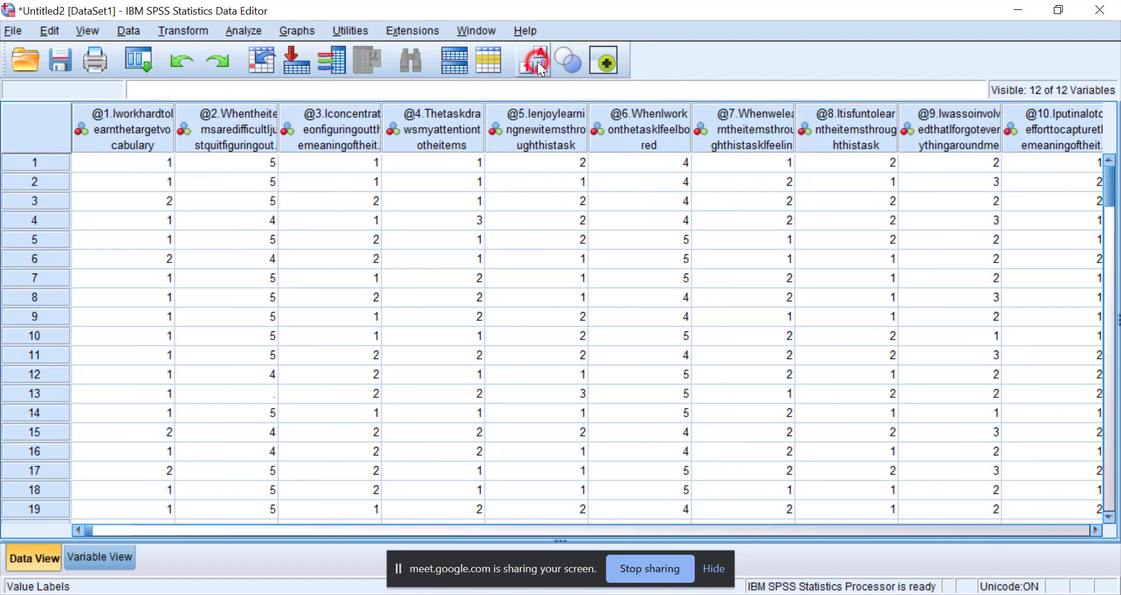
left_click(539, 65)
left_click(540, 65)
left_click(537, 62)
left_click(536, 60)
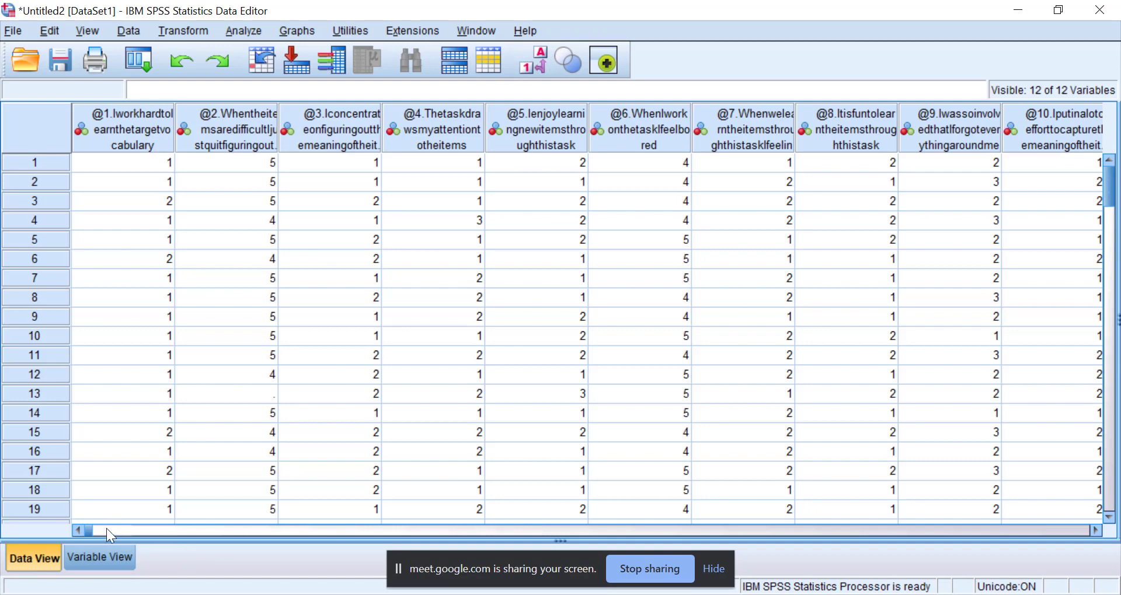
scroll(608, 286, "down", 7)
scroll(467, 275, "up", 2)
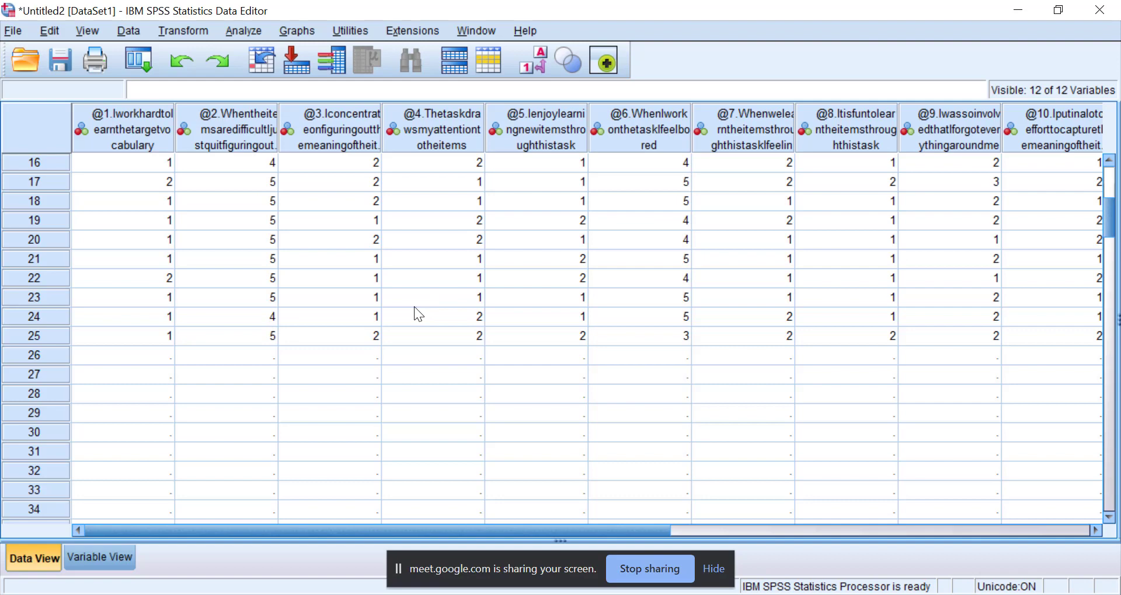
scroll(414, 306, "up", 5)
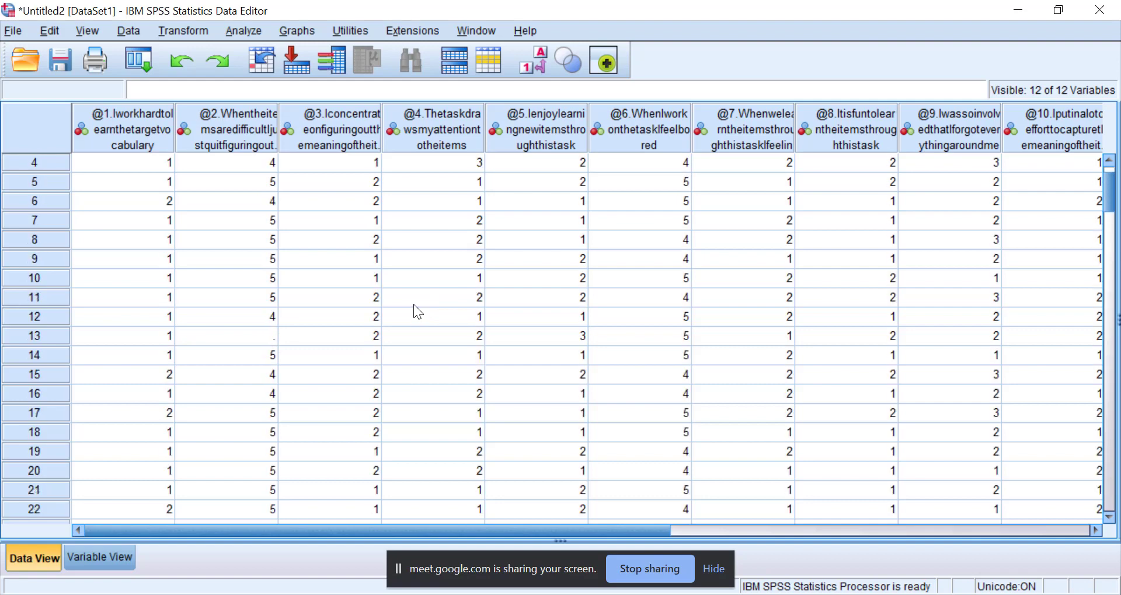
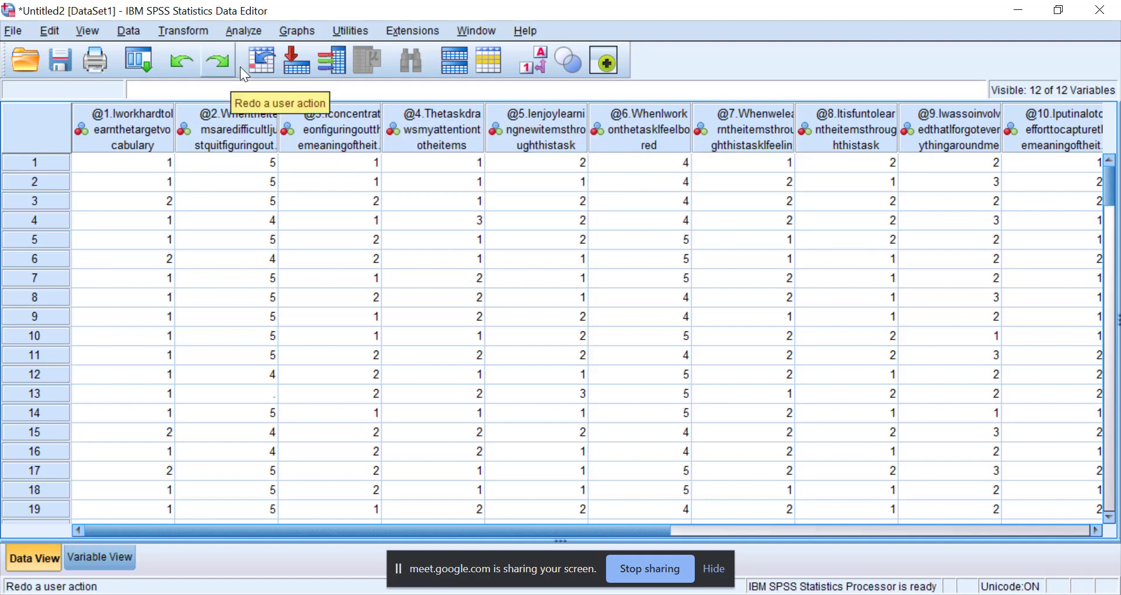
Start a Reliability Analysis and add all twelve questionnaire items as the scale's items.
left_click(254, 31)
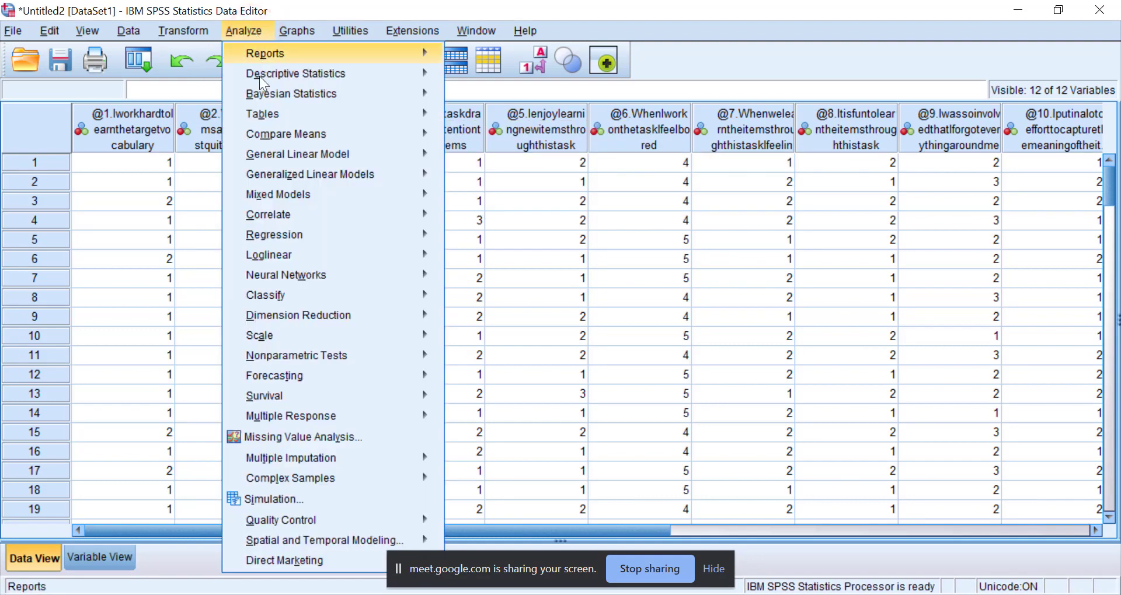
left_click(699, 261)
left_click(243, 34)
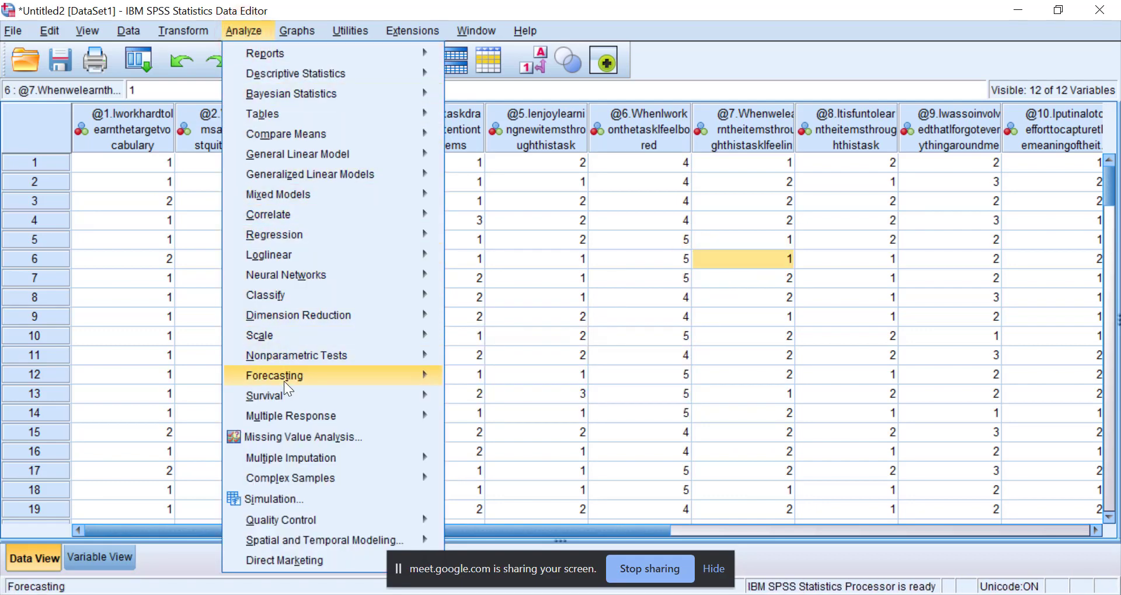
mouse_move(275, 337)
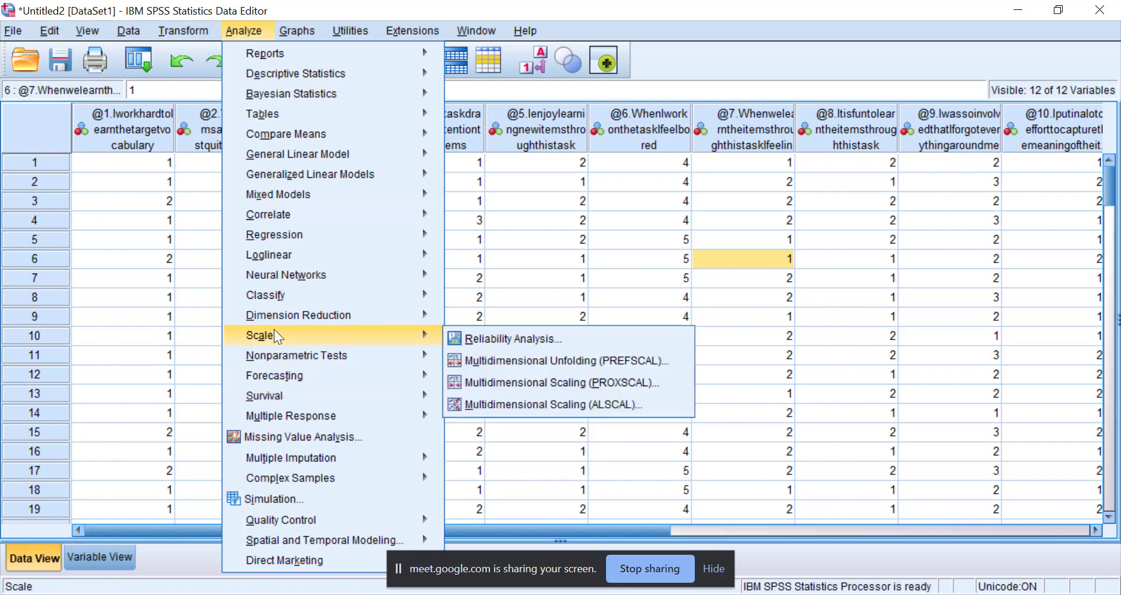
left_click(493, 337)
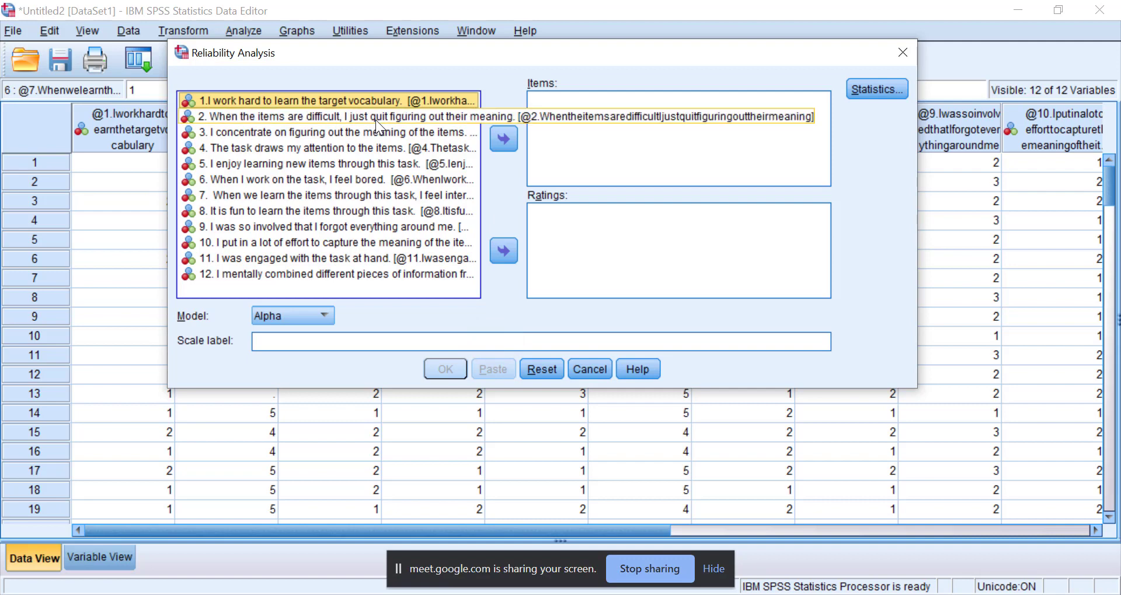
key("ctrl+a")
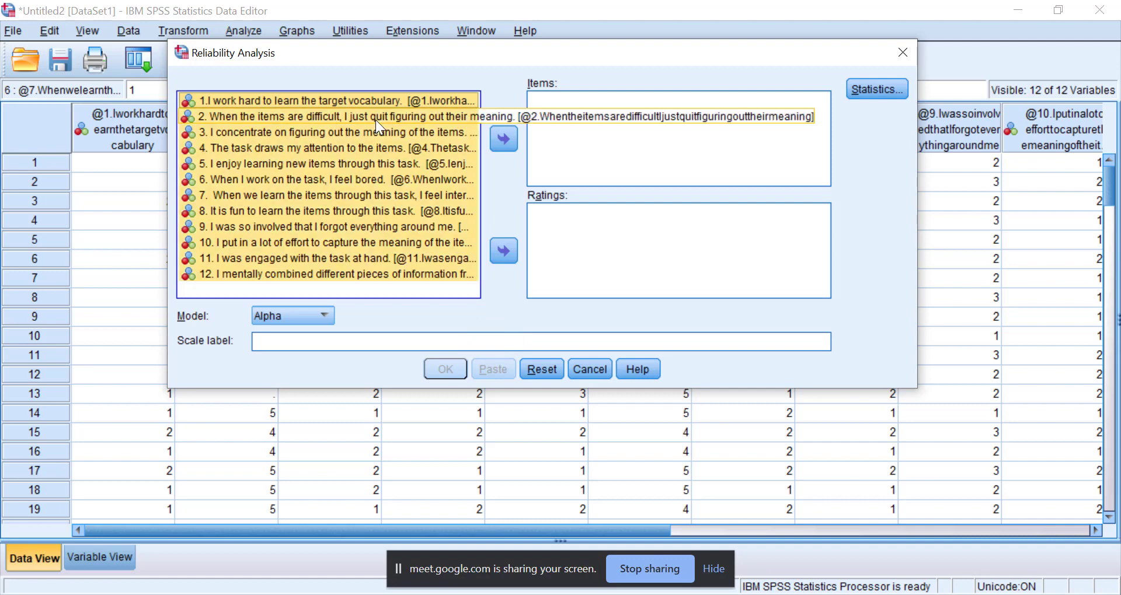
left_click(503, 139)
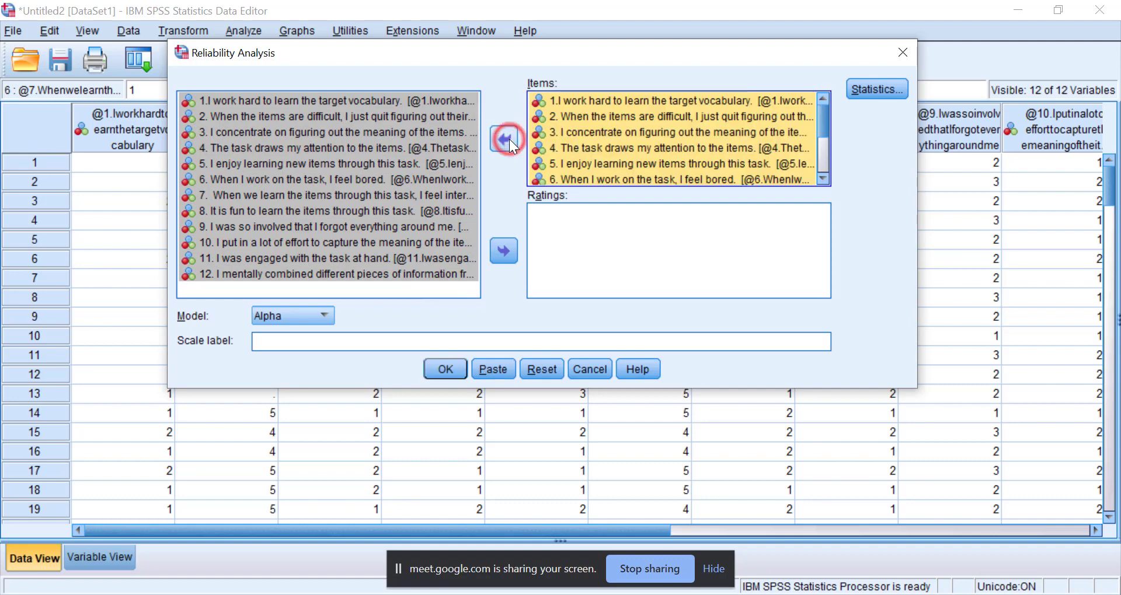
Request the "Scale if item deleted" descriptives for the reliability analysis.
left_click(881, 89)
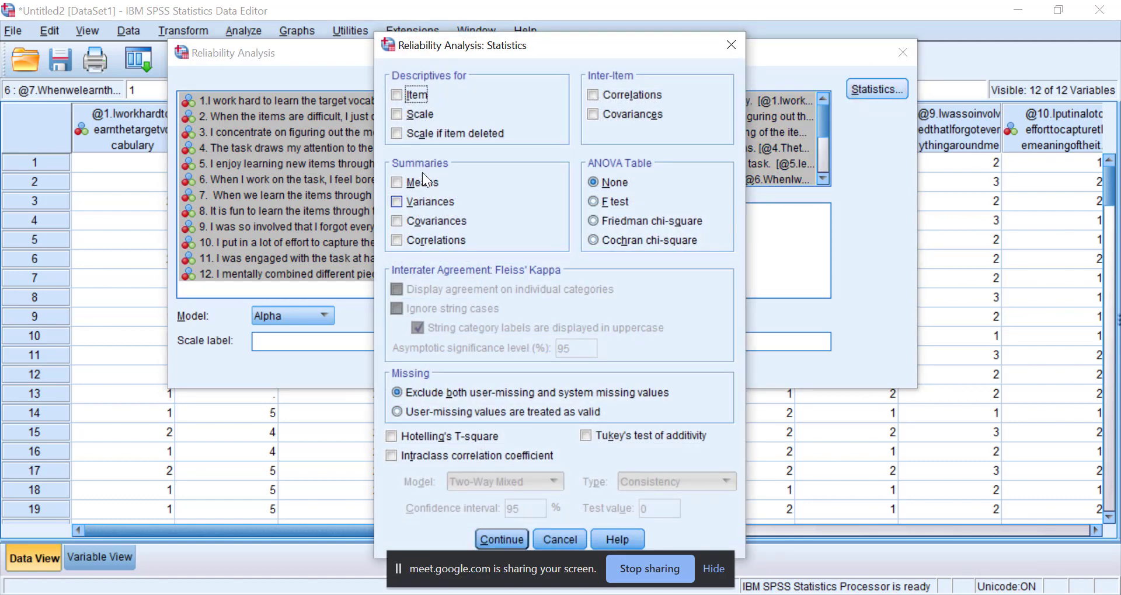
left_click(415, 136)
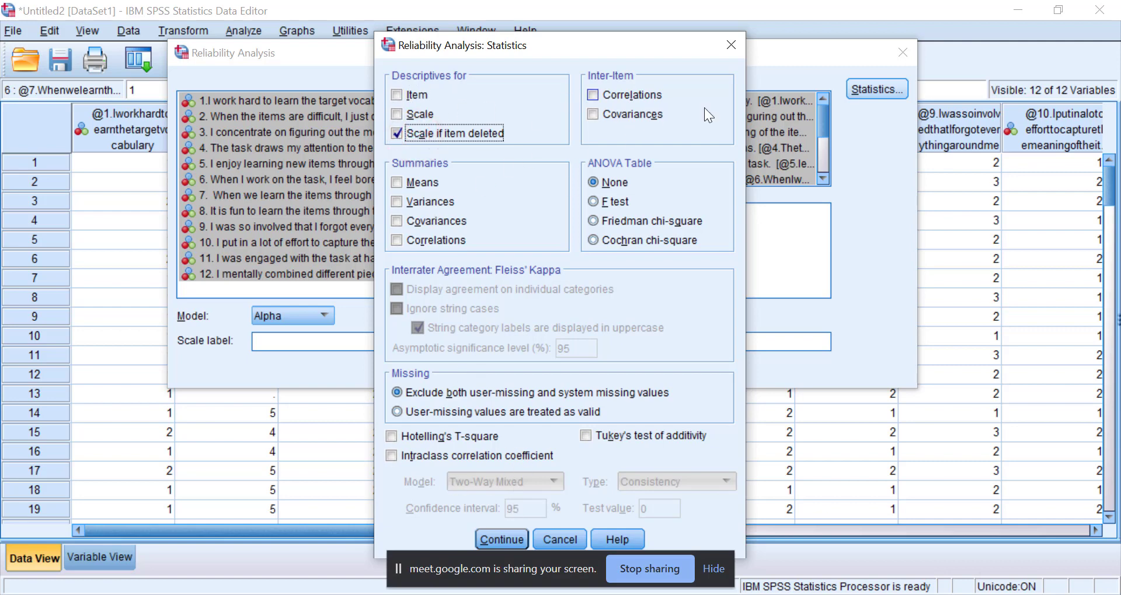
left_click(495, 538)
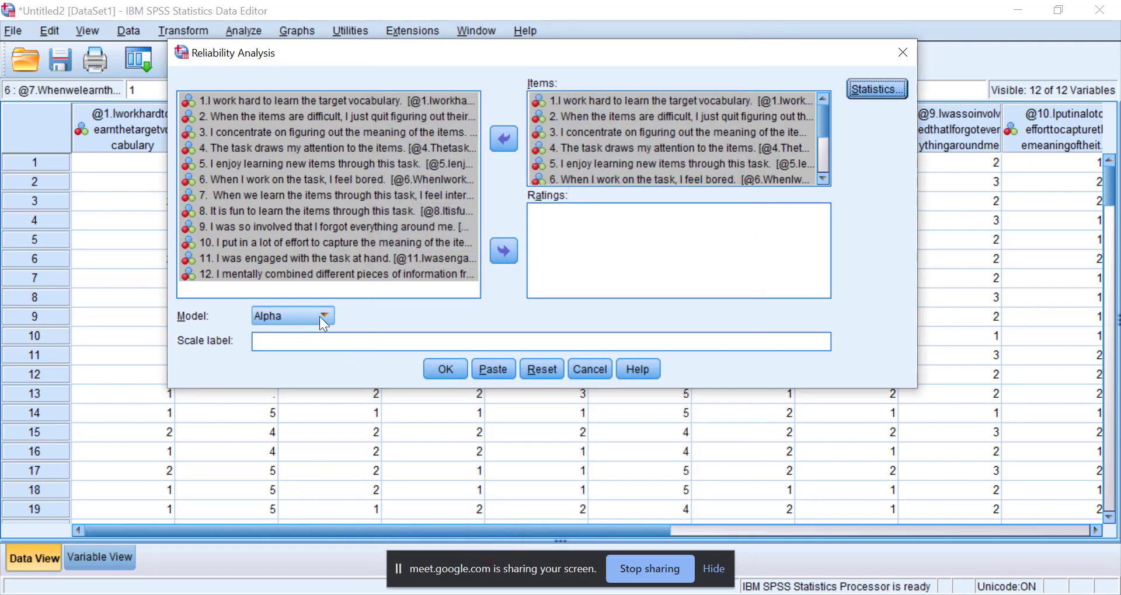
Keep the Alpha model, enter SCALE1 as the scale label, and run the reliability analysis.
left_click(320, 317)
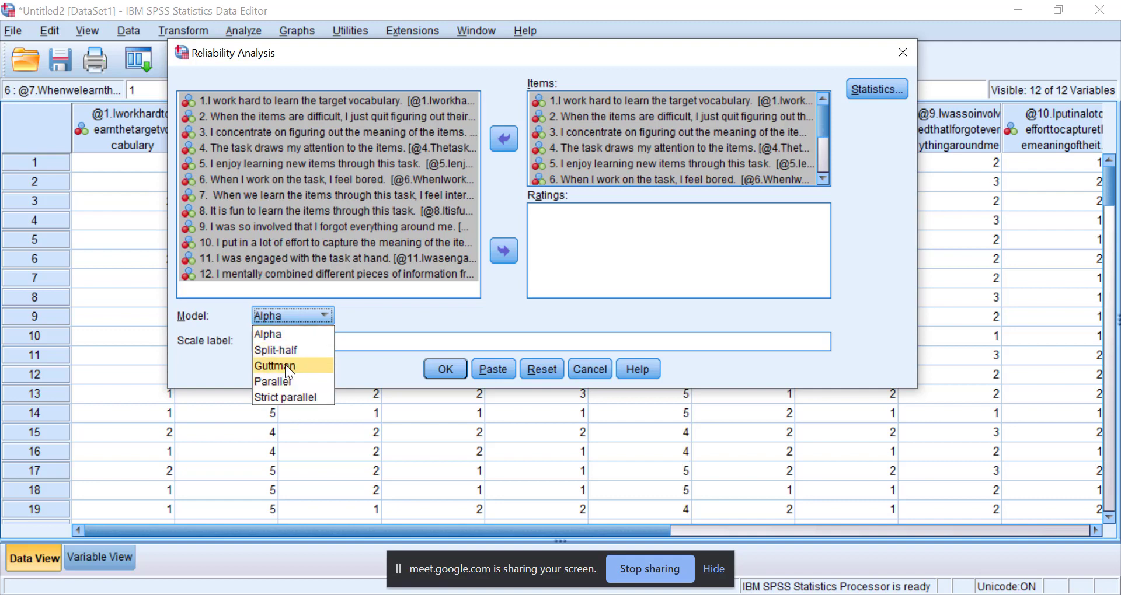
left_click(382, 343)
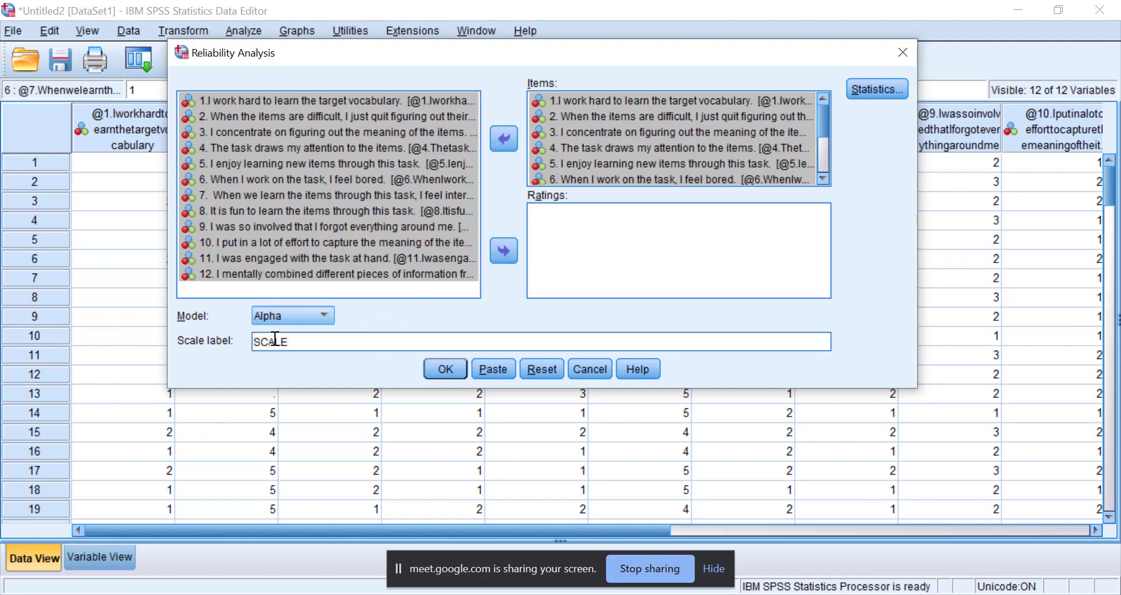
left_click(443, 369)
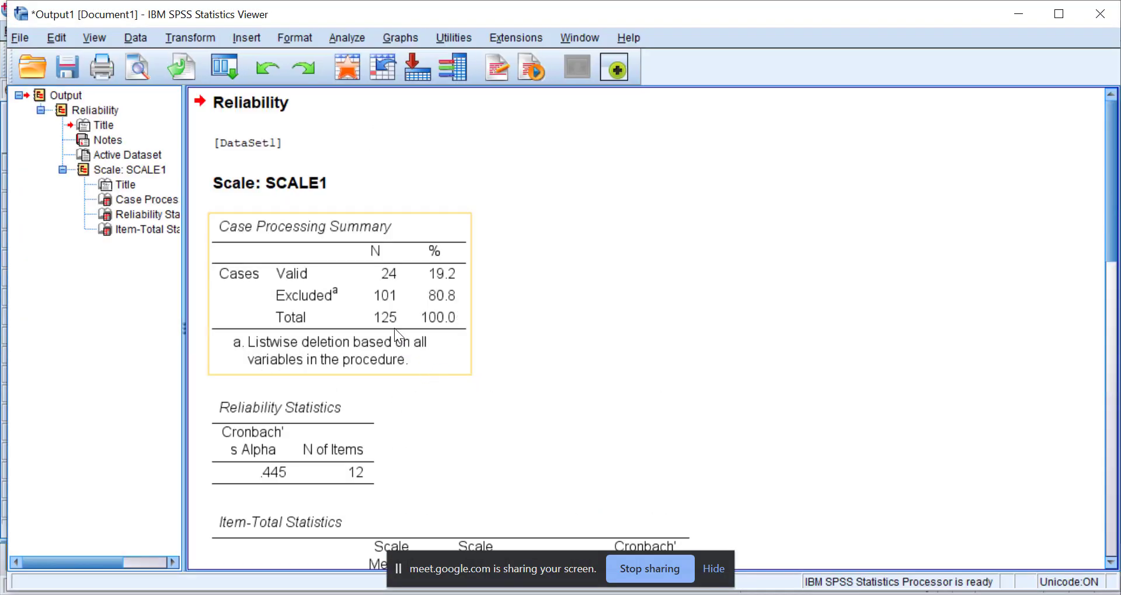
Review the reliability output and copy the Reliability Statistics table.
scroll(394, 328, "down", 1)
scroll(394, 327, "up", 1)
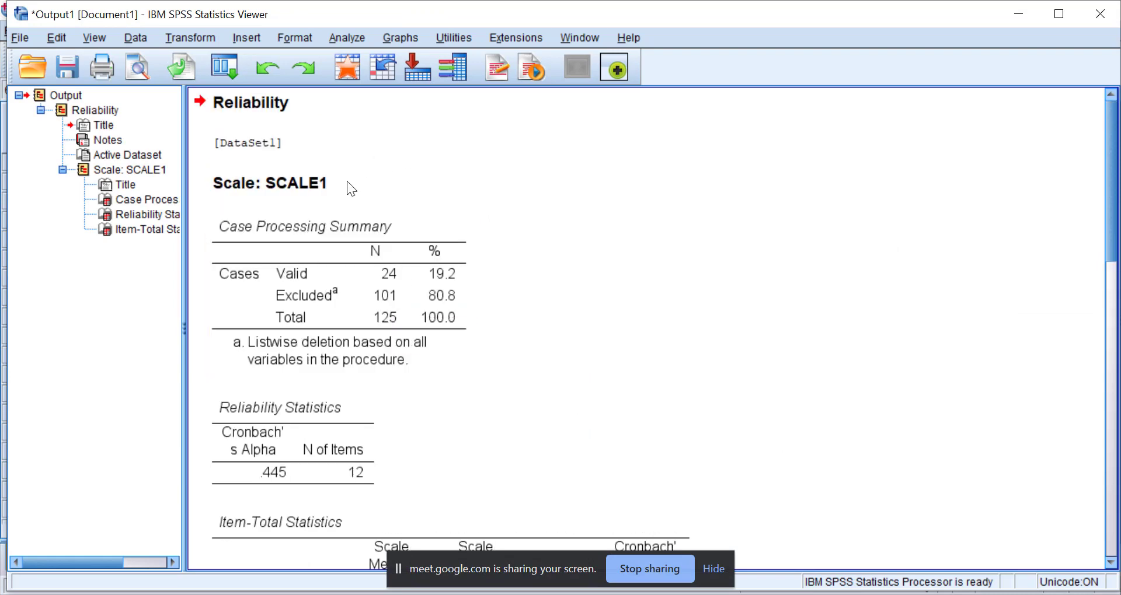
scroll(384, 251, "down", 1)
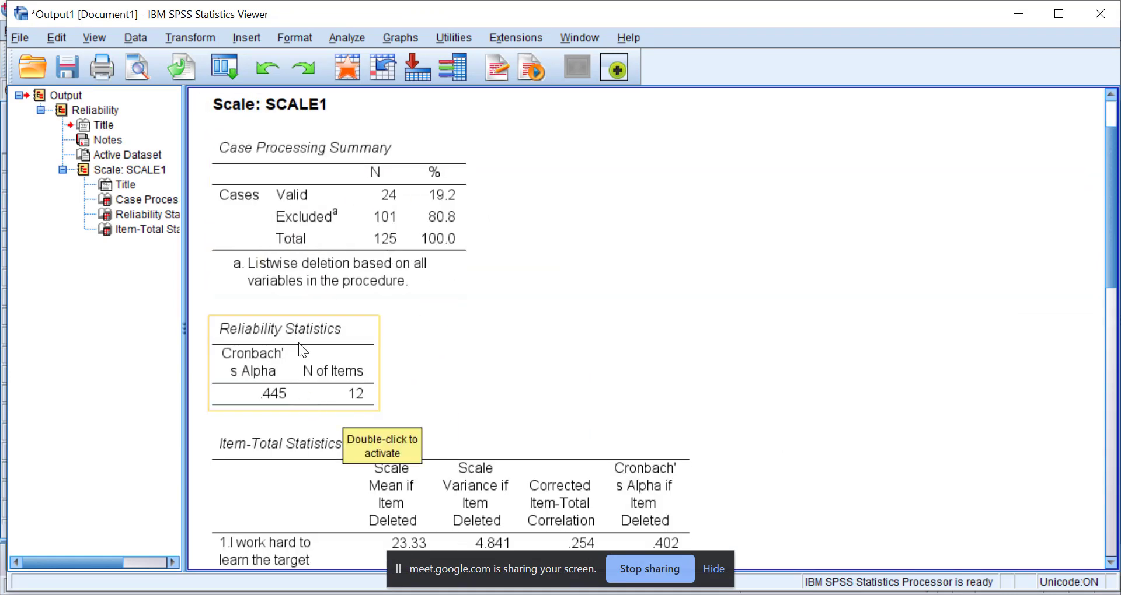
scroll(383, 251, "down", 1)
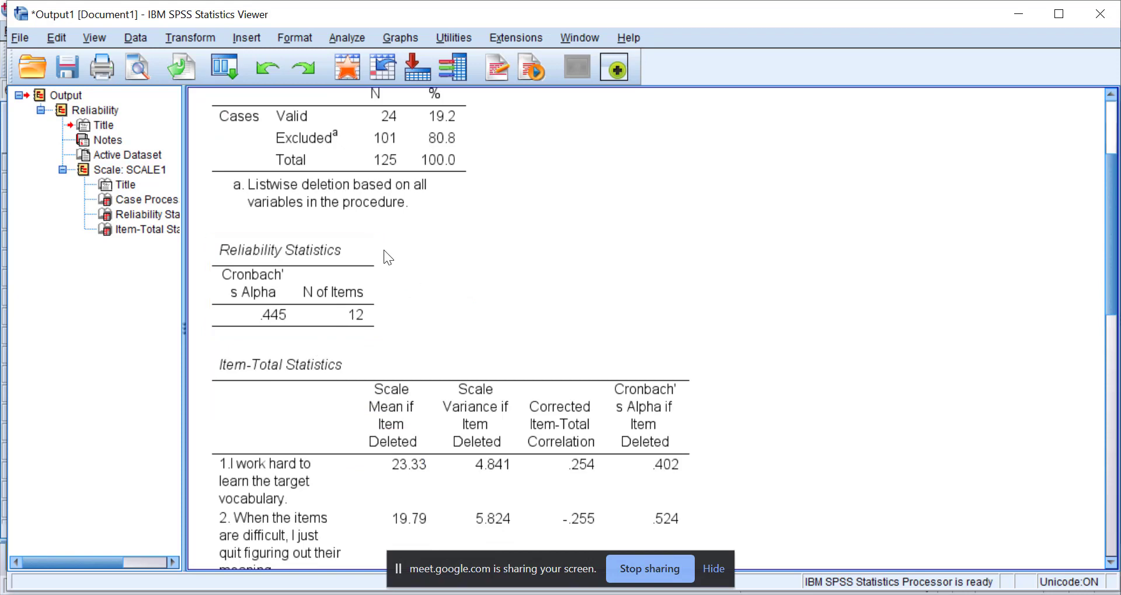
left_click(263, 285)
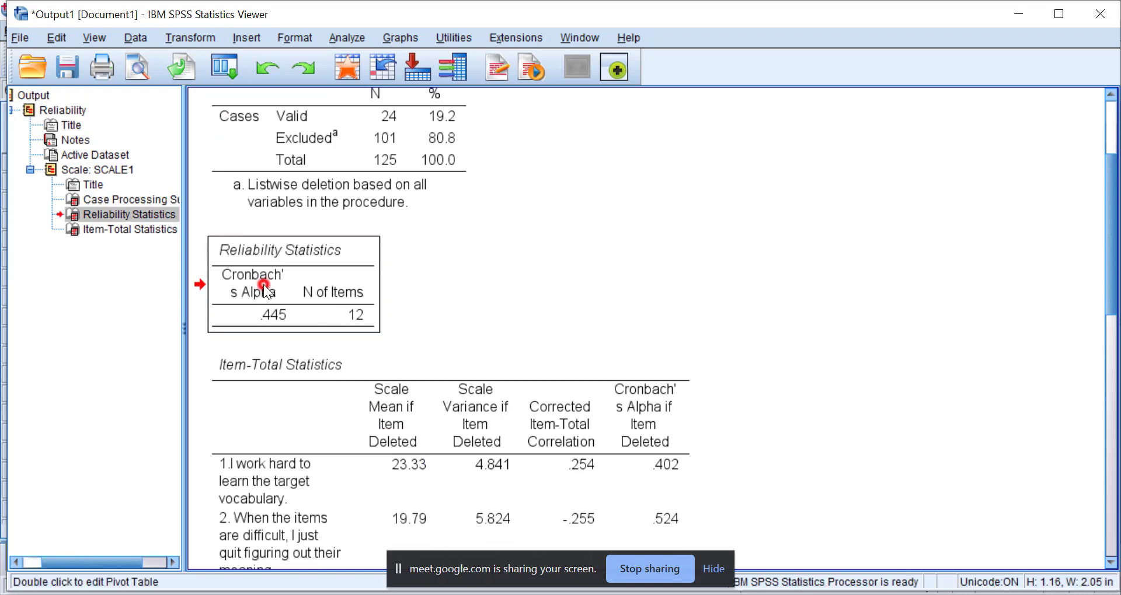
right_click(295, 294)
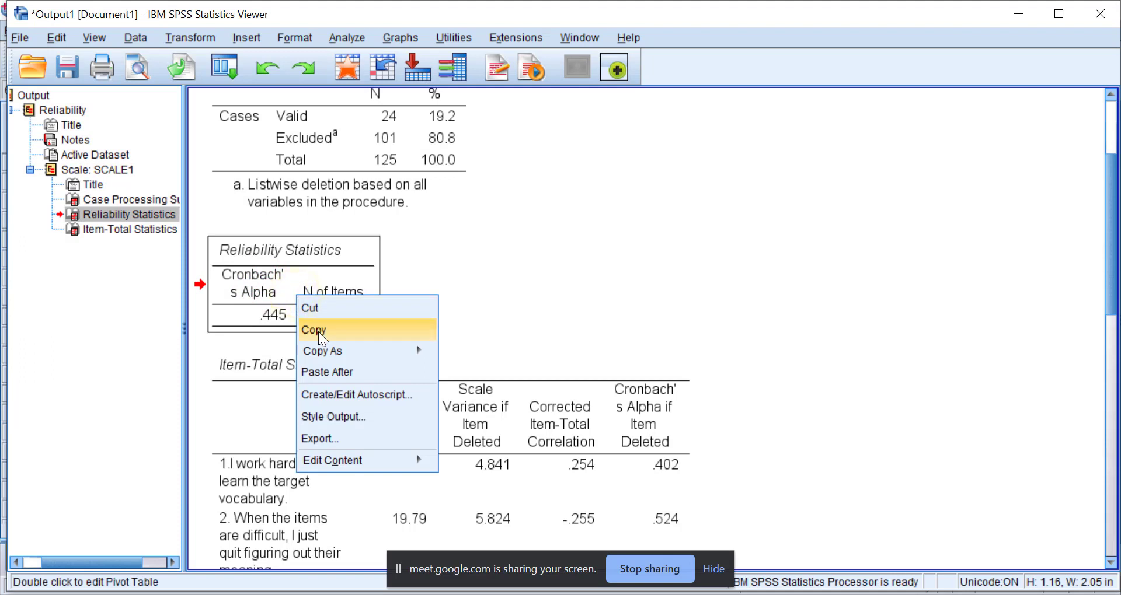
left_click(318, 331)
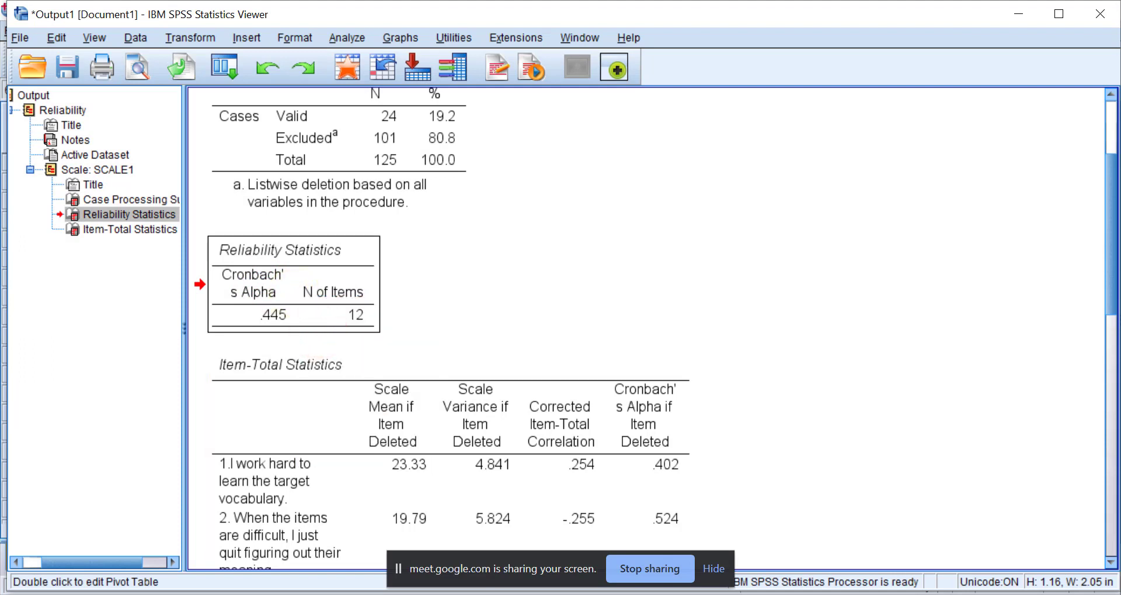
Open the "Sample 3 Reliability of Likert Scale for Pilot Study" document in Word from the workshop folder on the desktop.
key("super+d")
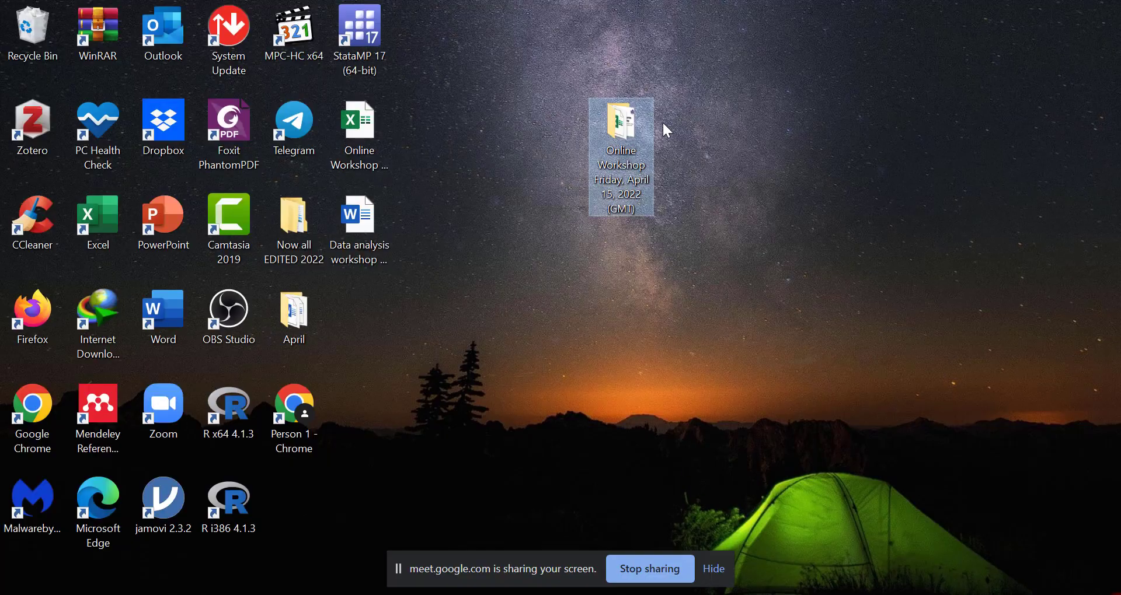
double_click(624, 137)
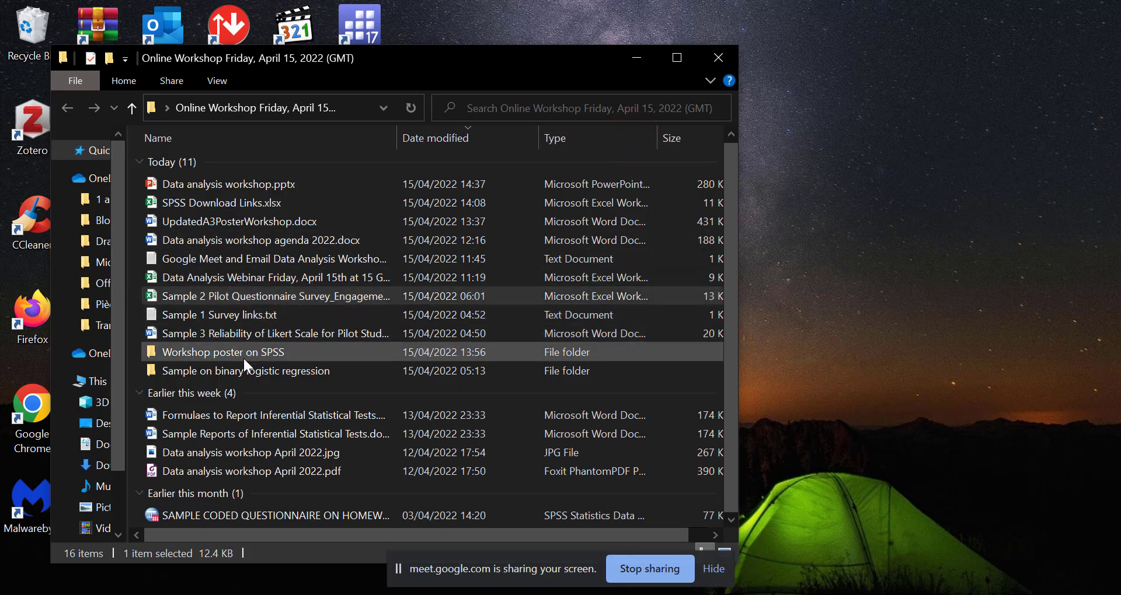
double_click(242, 334)
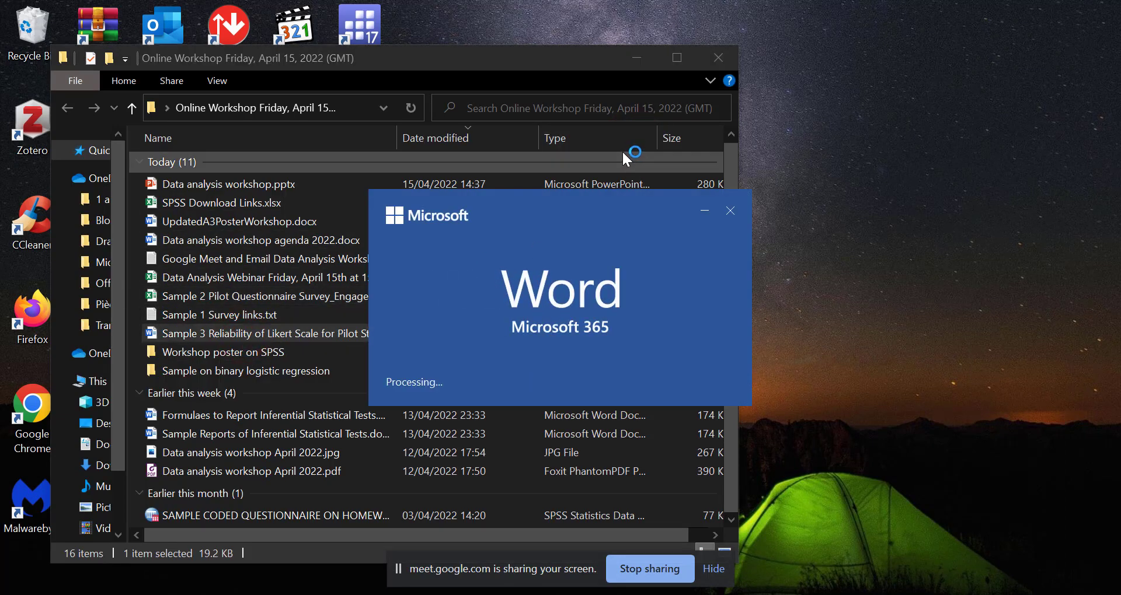
scroll(621, 338, "down", 4)
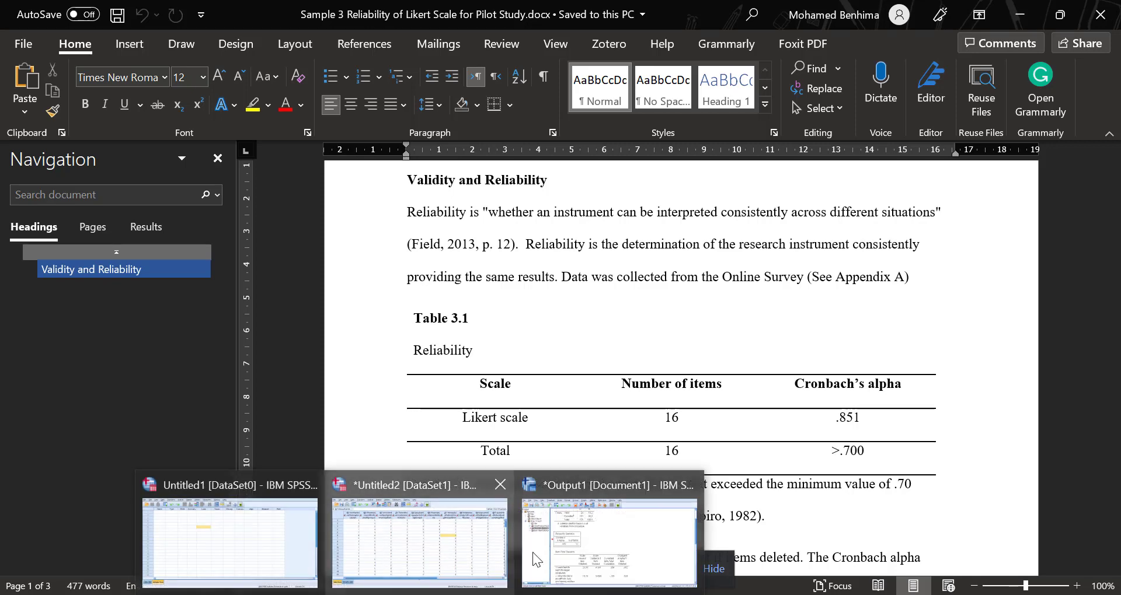
Check the number of items in the SPSS output and set the Likert scale row's number of items to 12 in Word's Table 3.1.
left_click(583, 519)
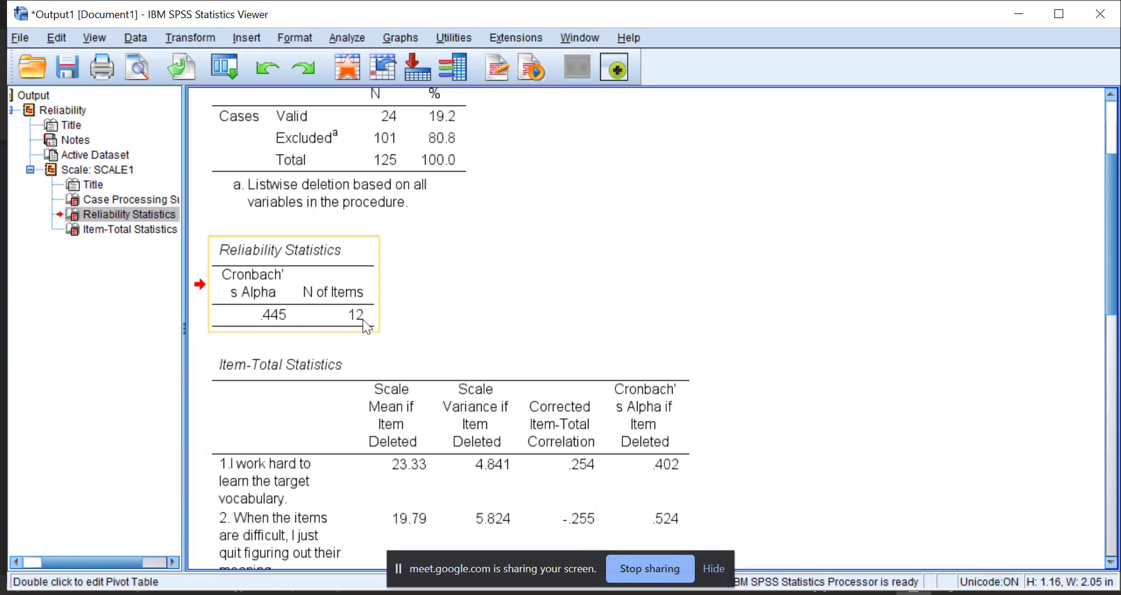
left_click(1017, 13)
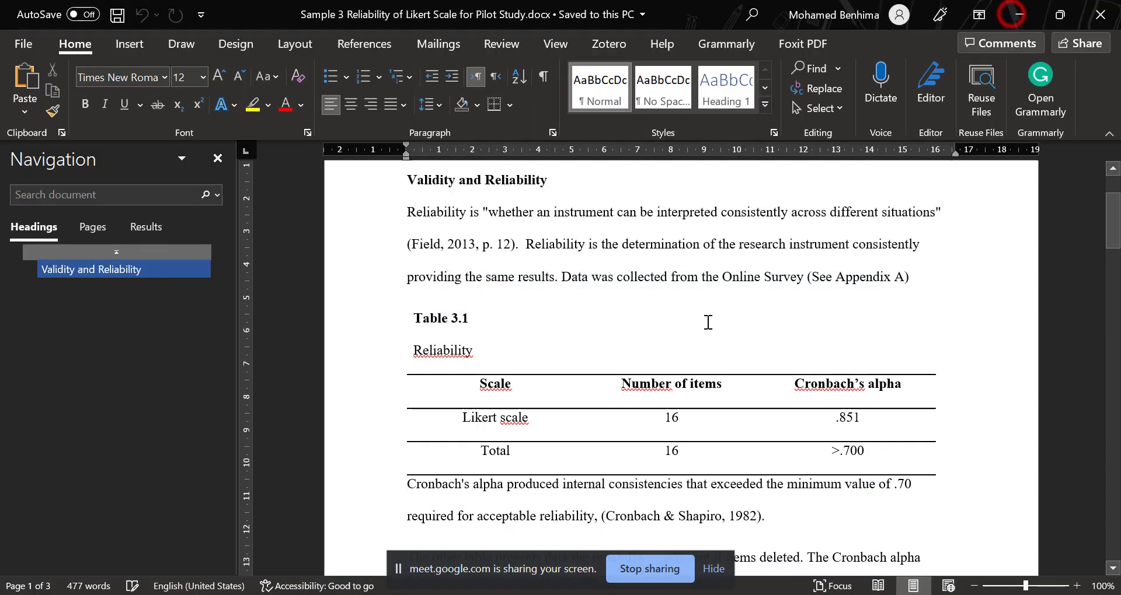
double_click(674, 419)
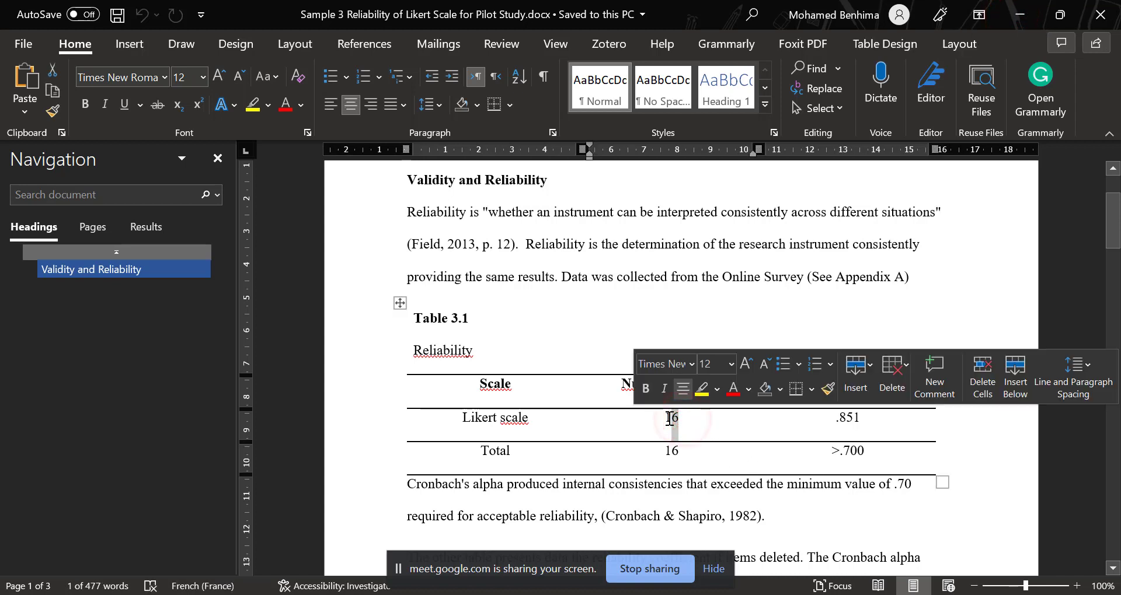
type("12")
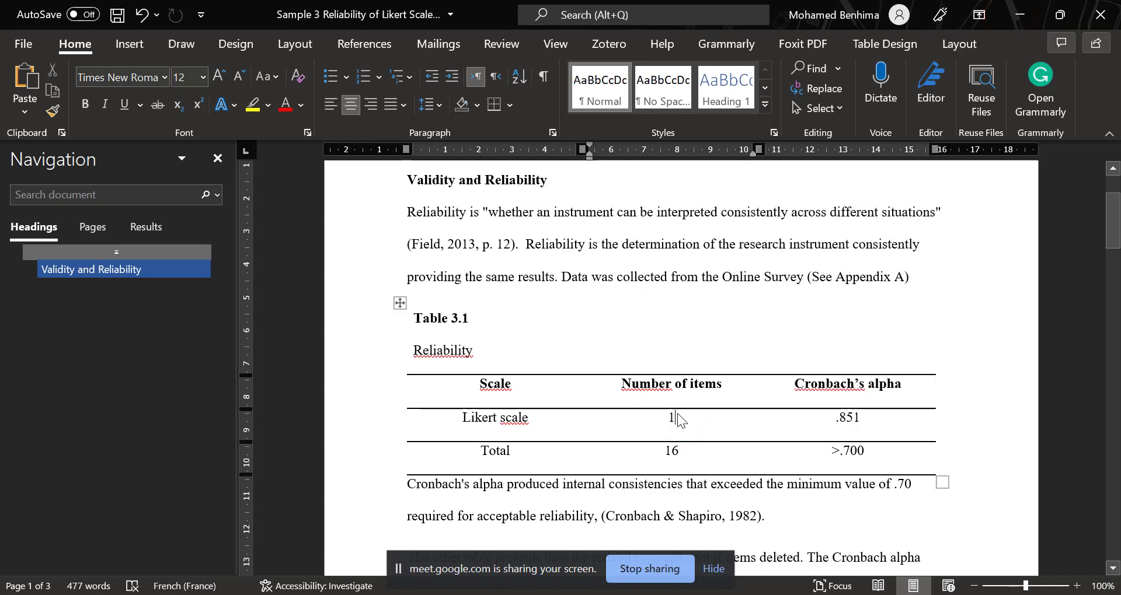
Paste the copied Reliability Statistics table between the introductory paragraph and Table 3.1, and narrow its Cronbach's Alpha column.
left_click(861, 421)
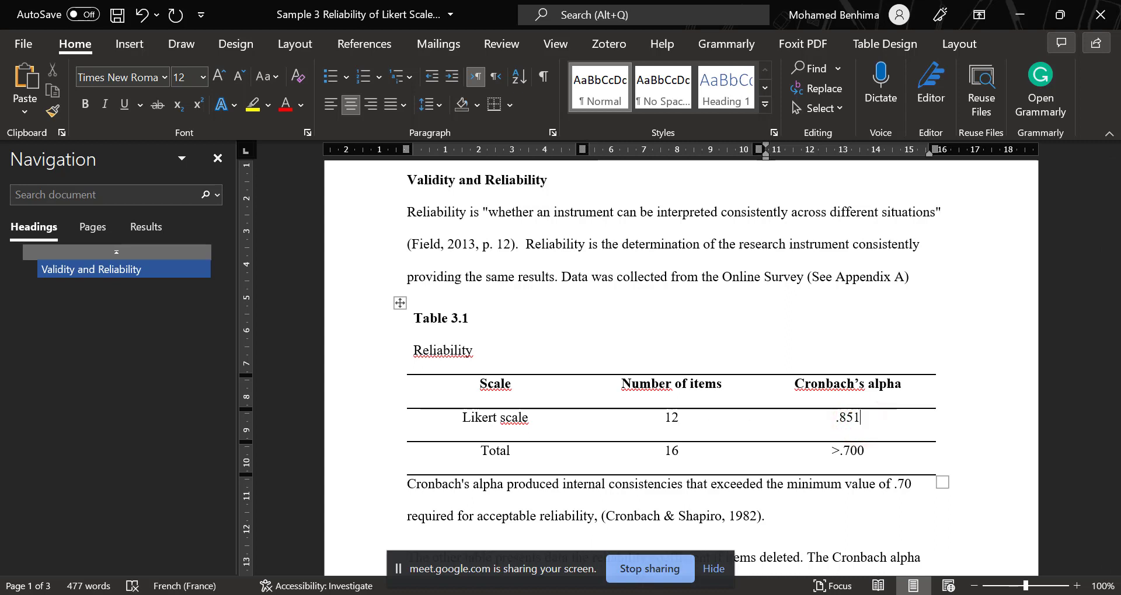
left_click(459, 594)
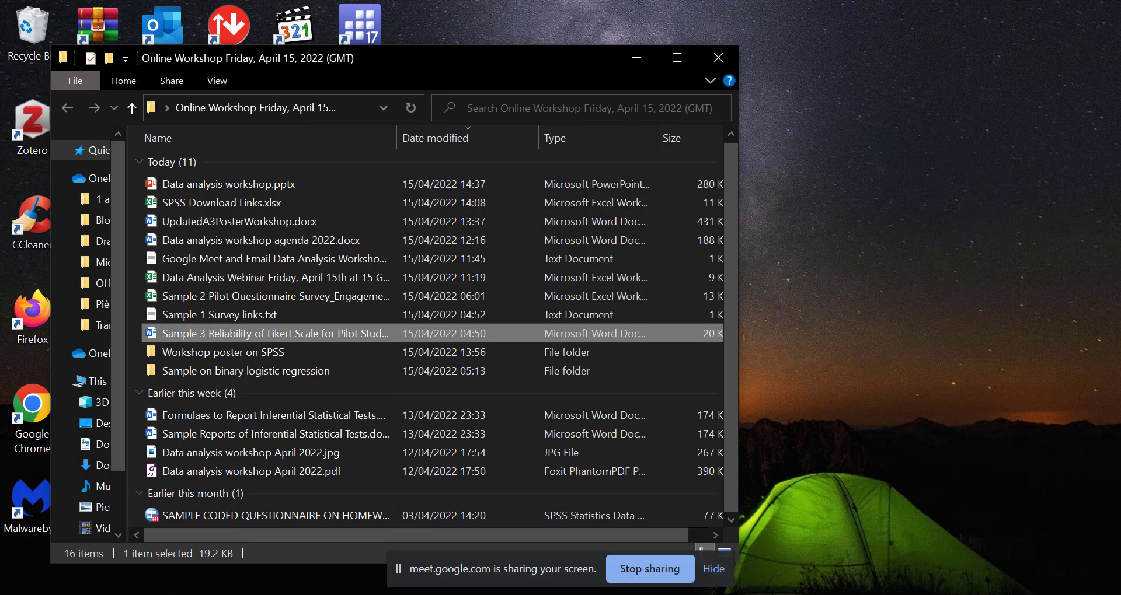
left_click(459, 594)
left_click(607, 323)
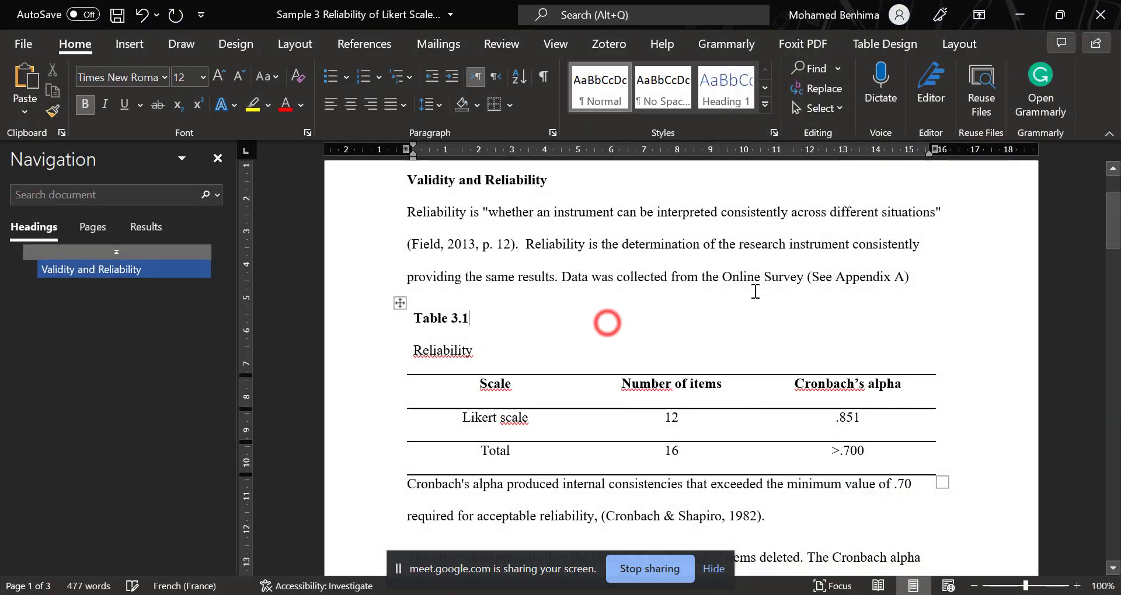
left_click(920, 283)
key("ctrl+v")
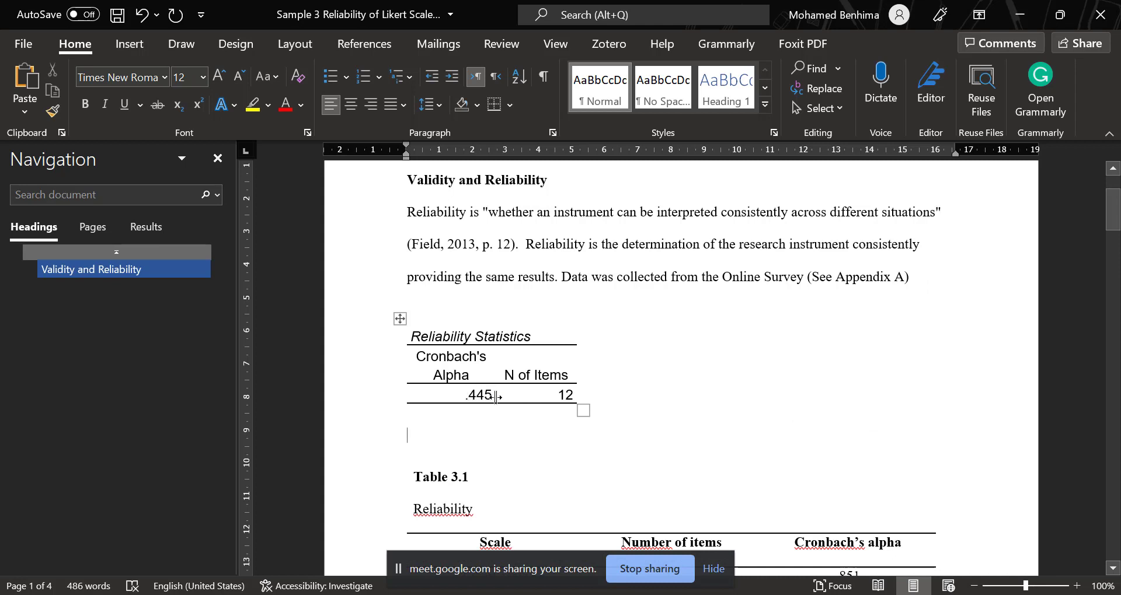
left_click_drag(495, 398, 520, 394)
left_click(462, 396)
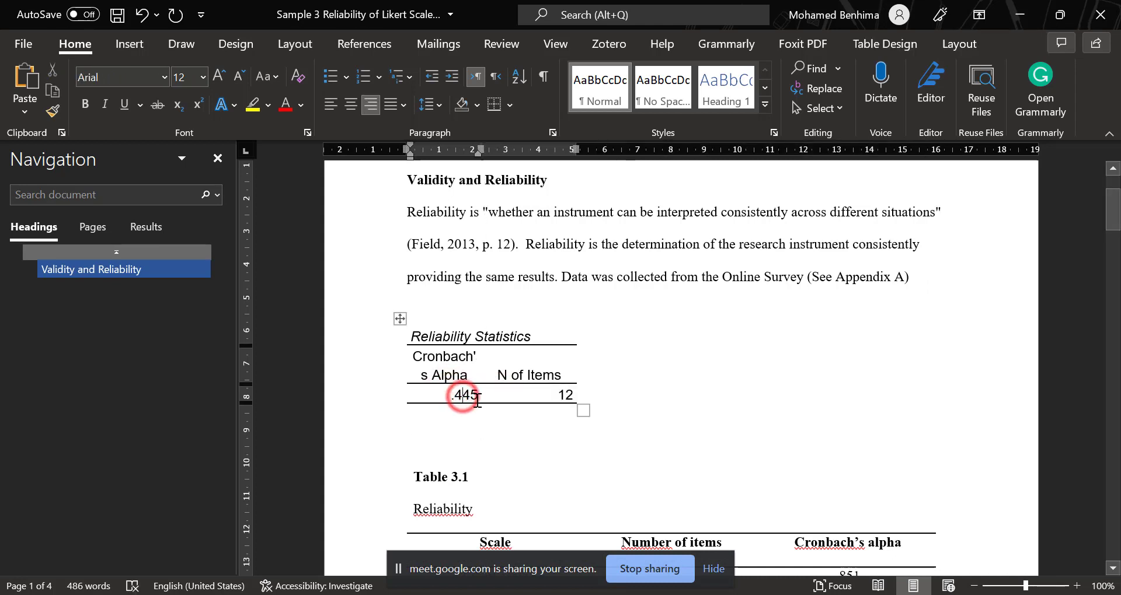
Set the Likert scale row's Cronbach's alpha in Table 3.1 to .445 and view the text below the table.
scroll(477, 400, "down", 3)
left_click_drag(861, 448, 840, 449)
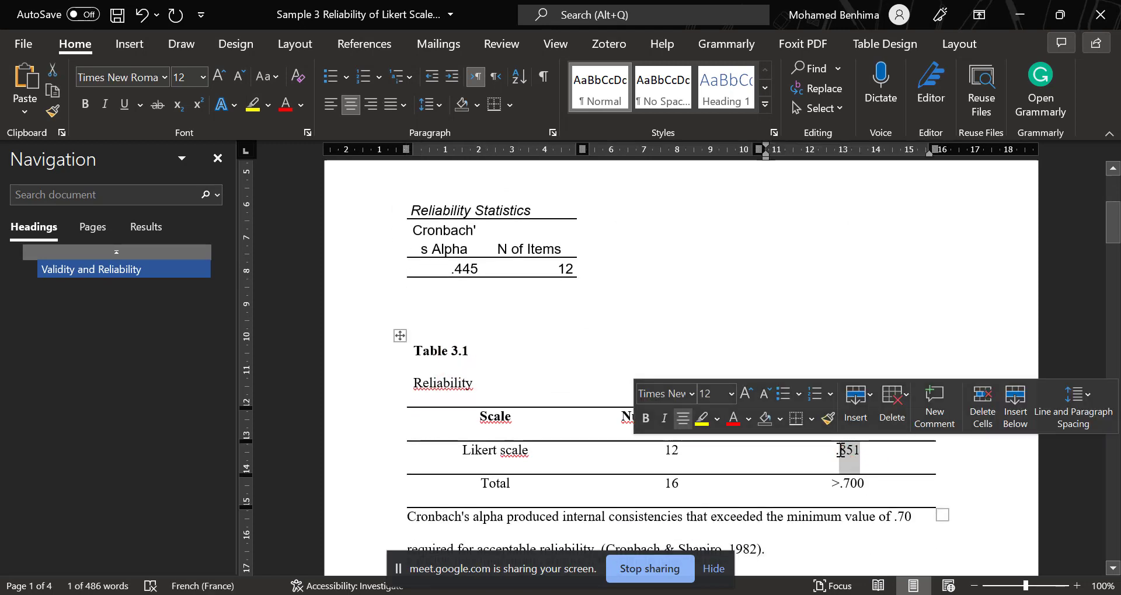
type("444")
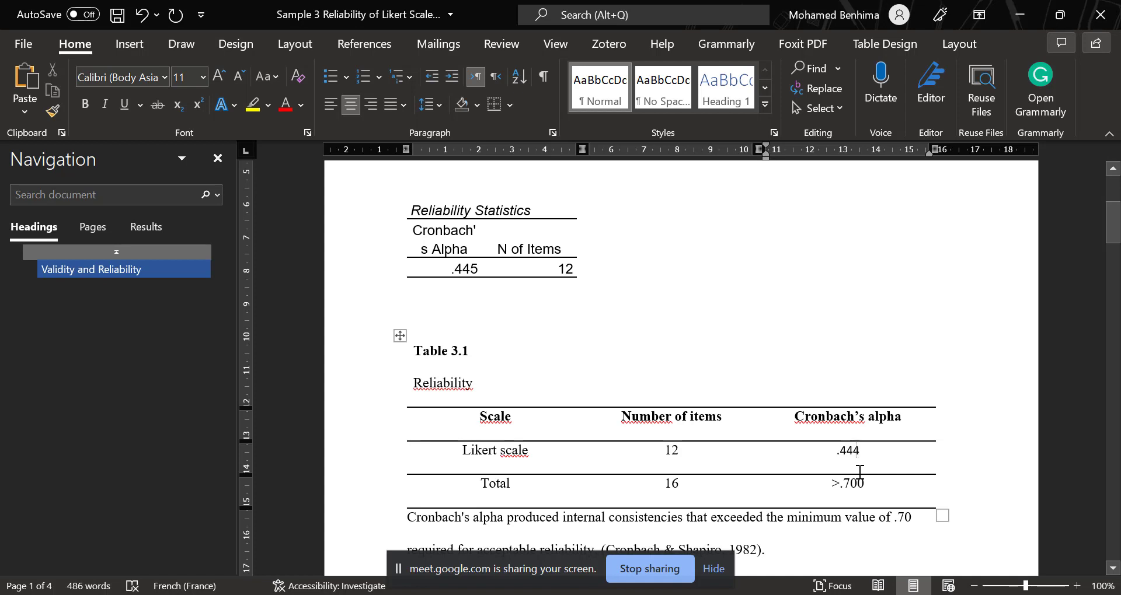
key("BackSpace")
type("5")
scroll(885, 469, "down", 1)
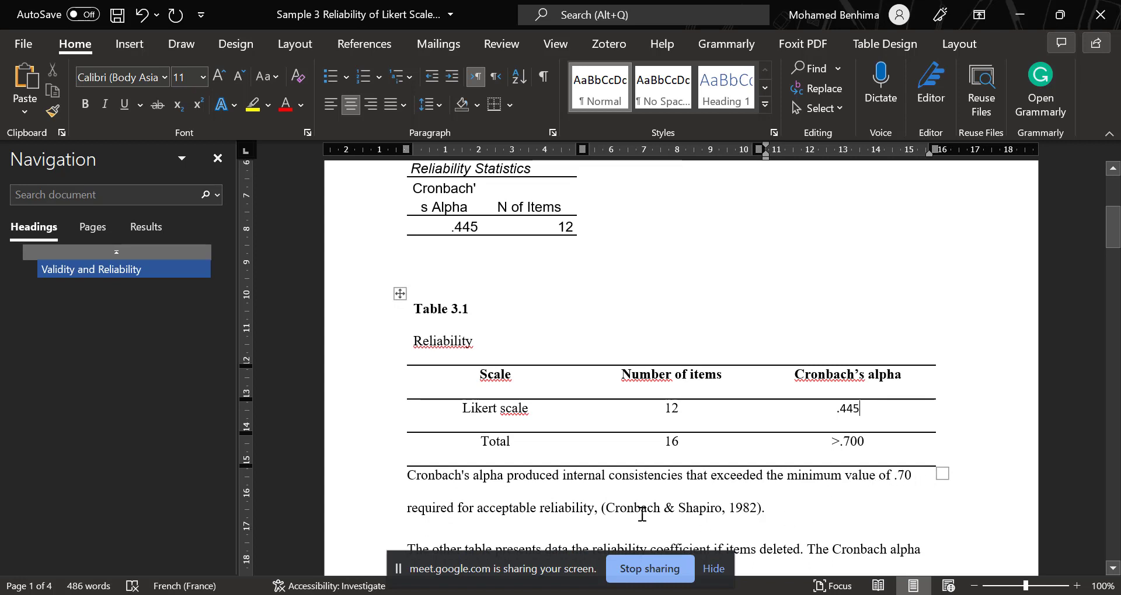
scroll(671, 462, "down", 1)
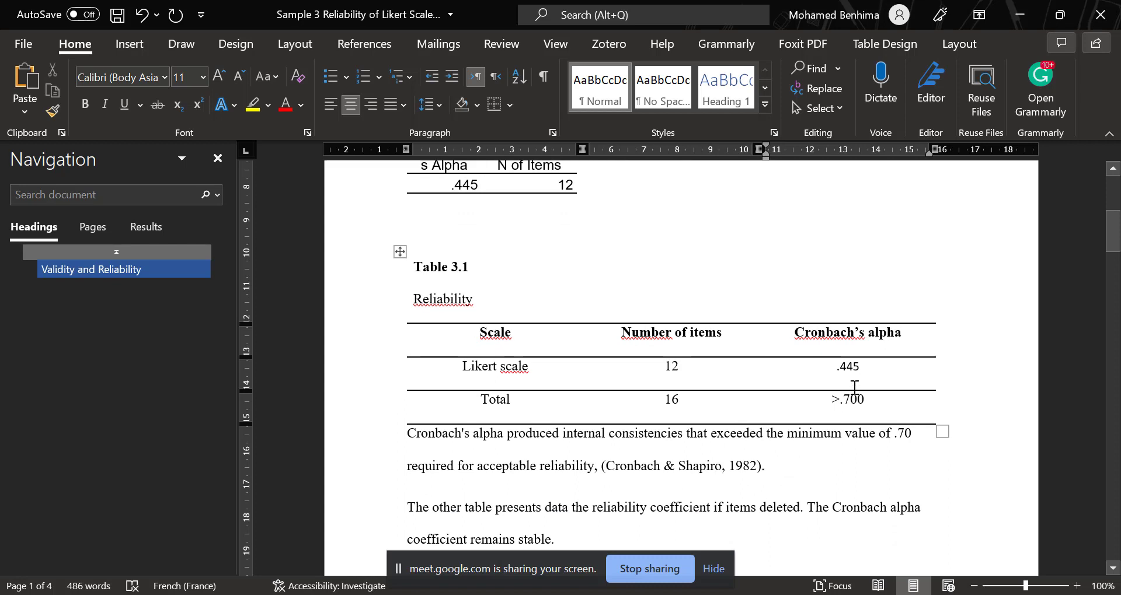
Locate the Table 3.2 section in the report and copy the Item-Total Statistics table from the SPSS output.
scroll(763, 449, "down", 3)
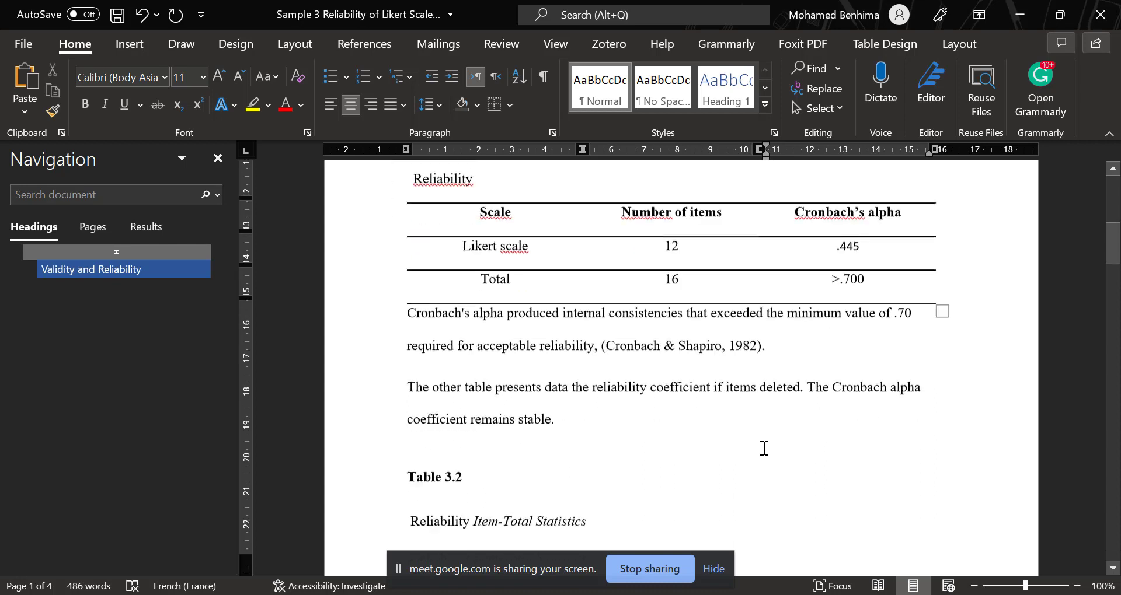
scroll(615, 477, "down", 3)
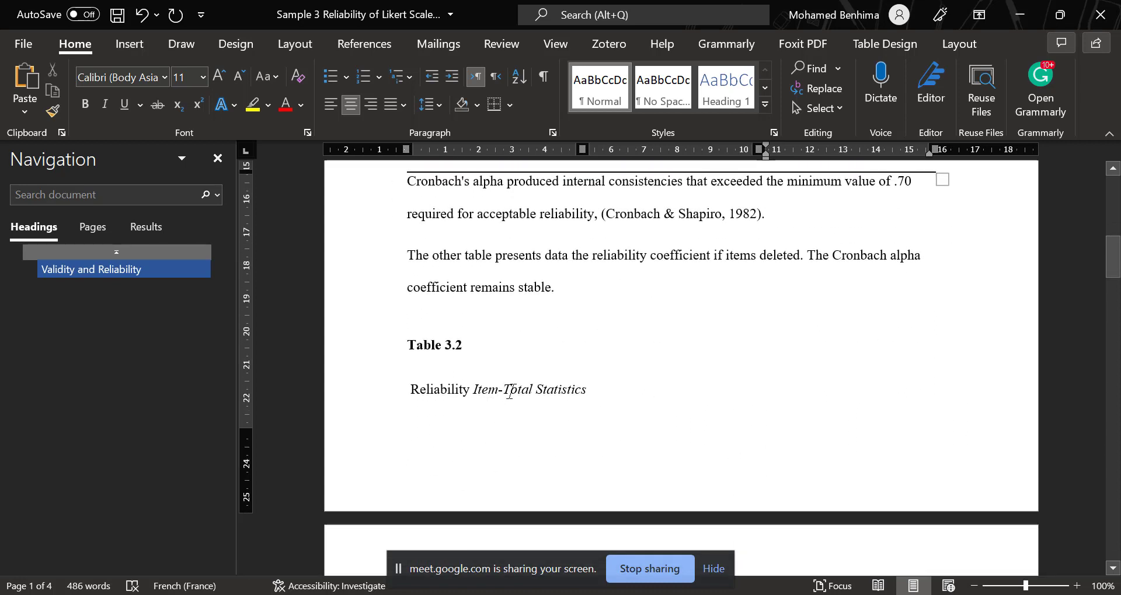
scroll(561, 390, "down", 4)
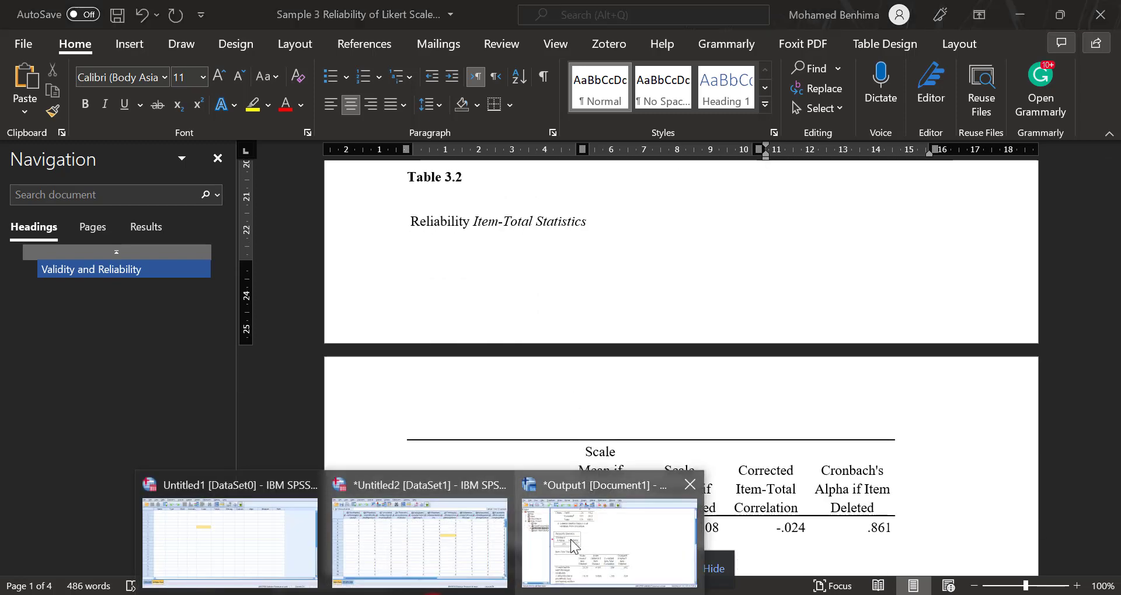
left_click(570, 539)
left_click(286, 385)
scroll(343, 286, "down", 3)
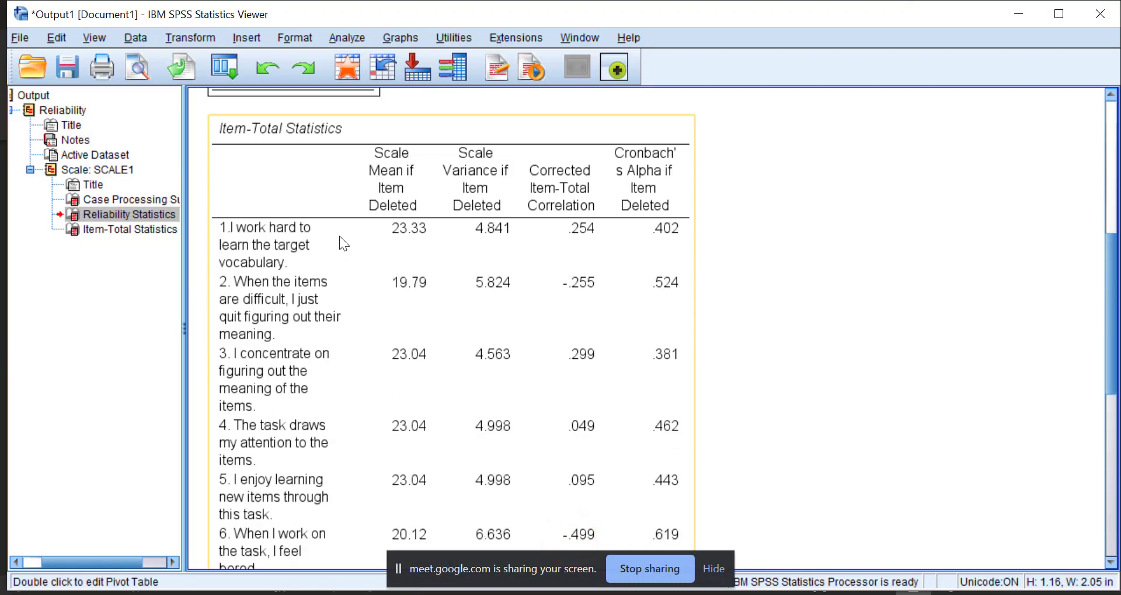
right_click(339, 236)
left_click(342, 271)
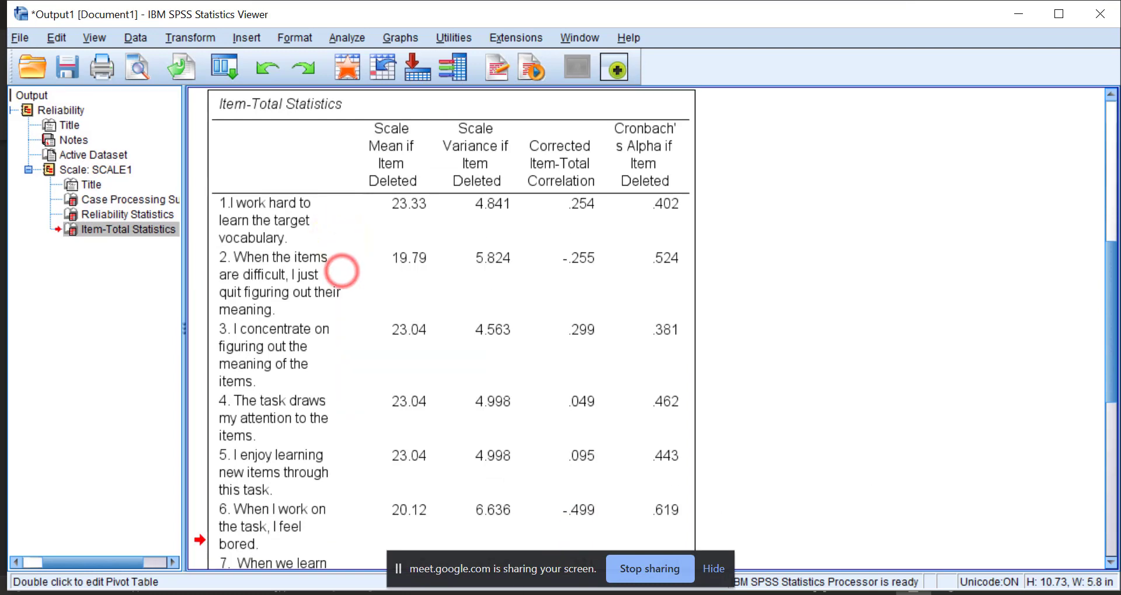
Paste the copied Item-Total Statistics table into the Word report after the paragraph ending "coefficient remains stable.", above the Table 3.2 caption.
left_click(463, 592)
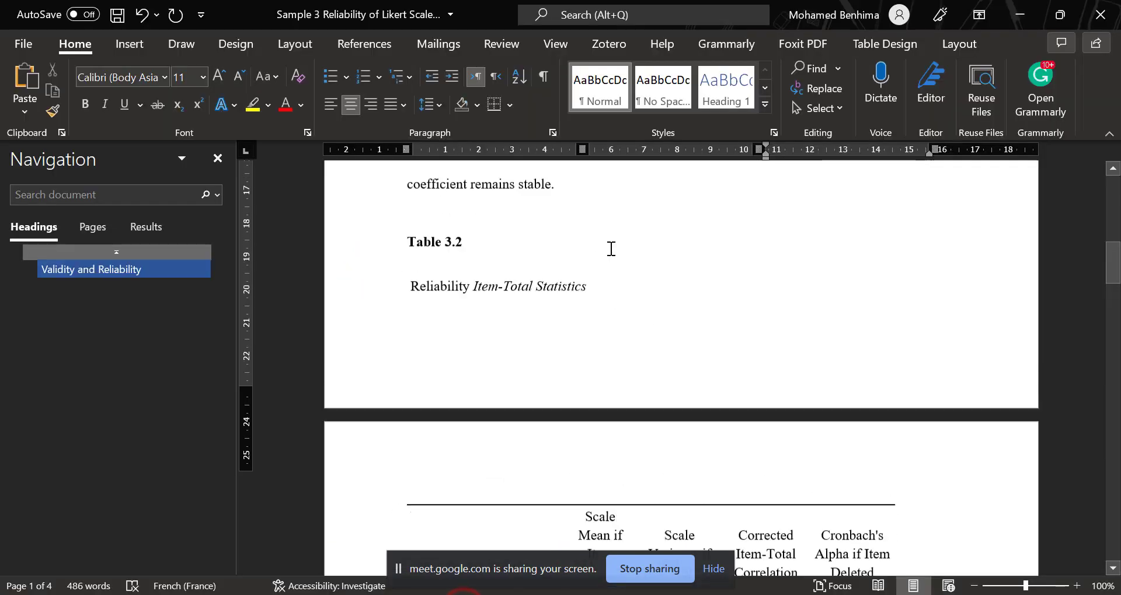
scroll(612, 249, "up", 1)
left_click(574, 240)
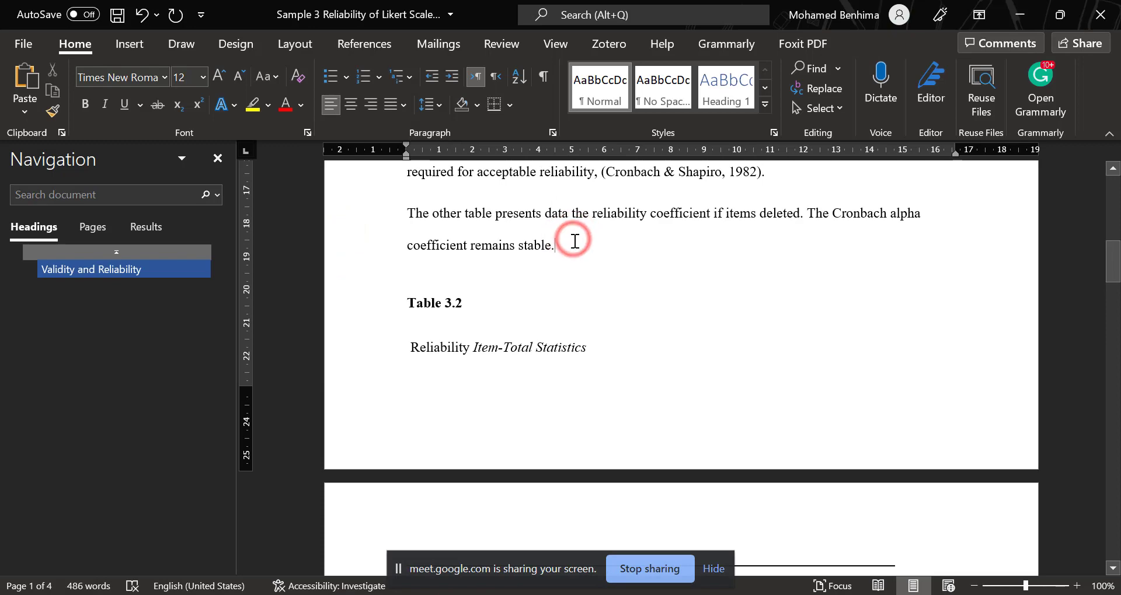
key("ctrl+v")
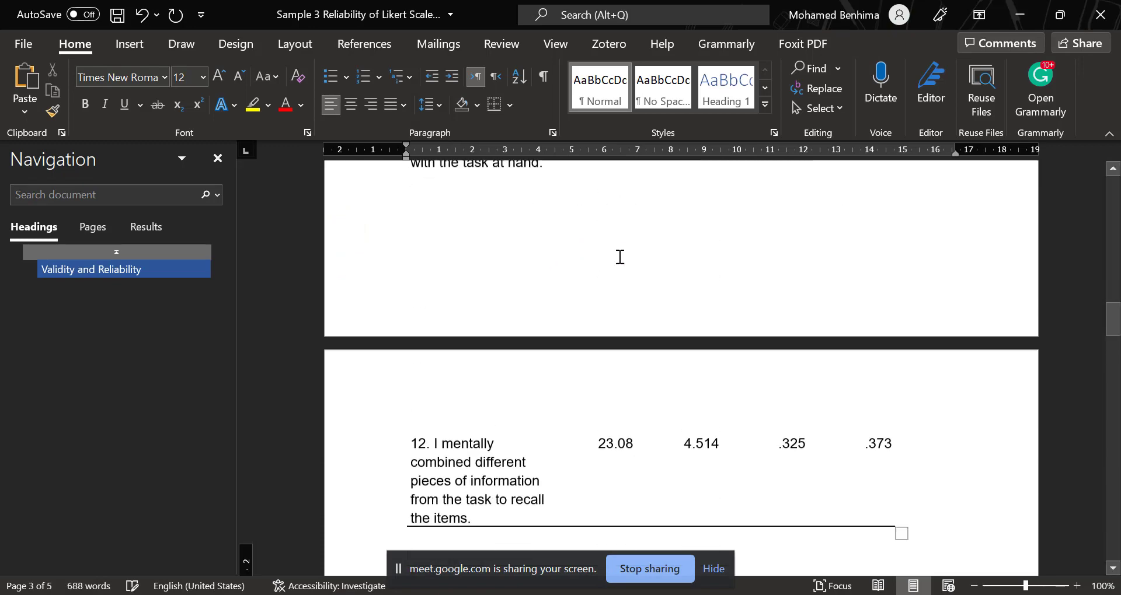
Examine the pasted Item-Total Statistics table, comparing each item's Cronbach's Alpha if Item Deleted value across all 12 items.
scroll(620, 257, "up", 12)
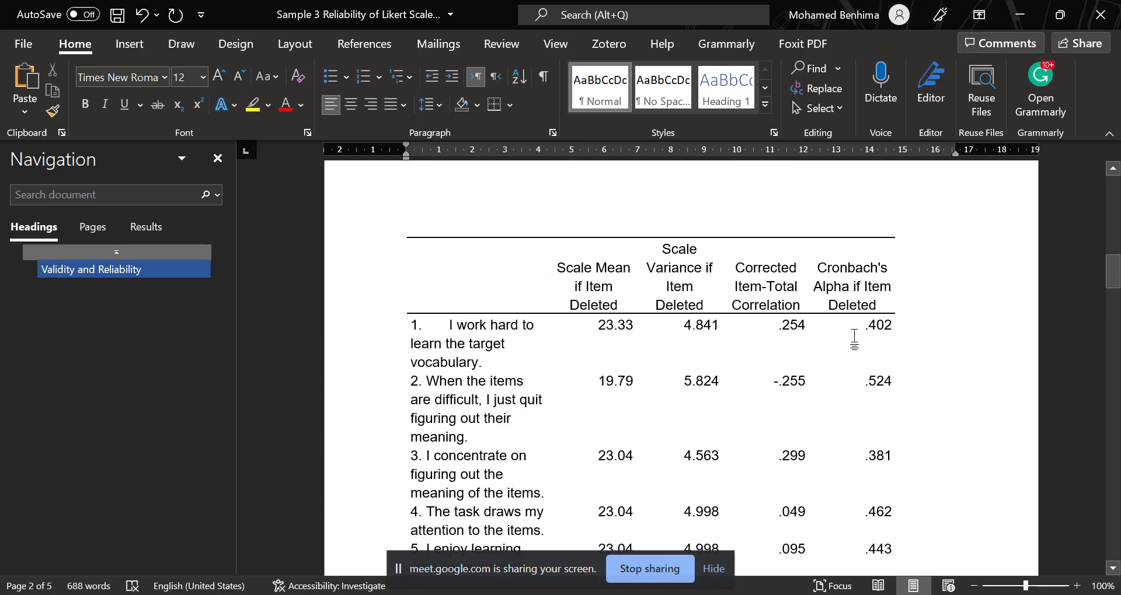
triple_click(441, 335)
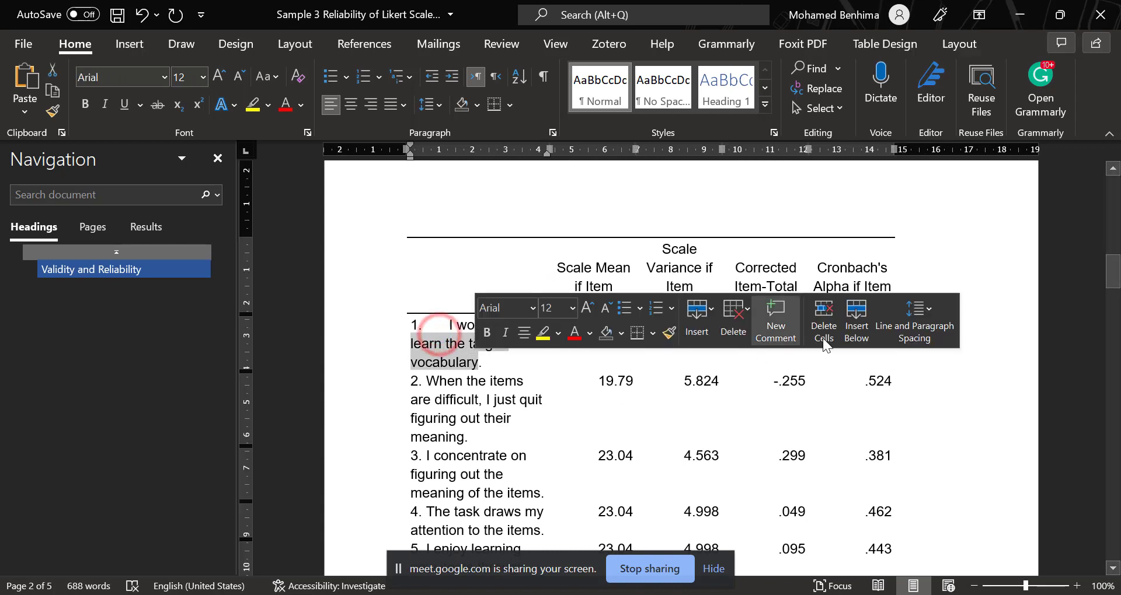
left_click(881, 363)
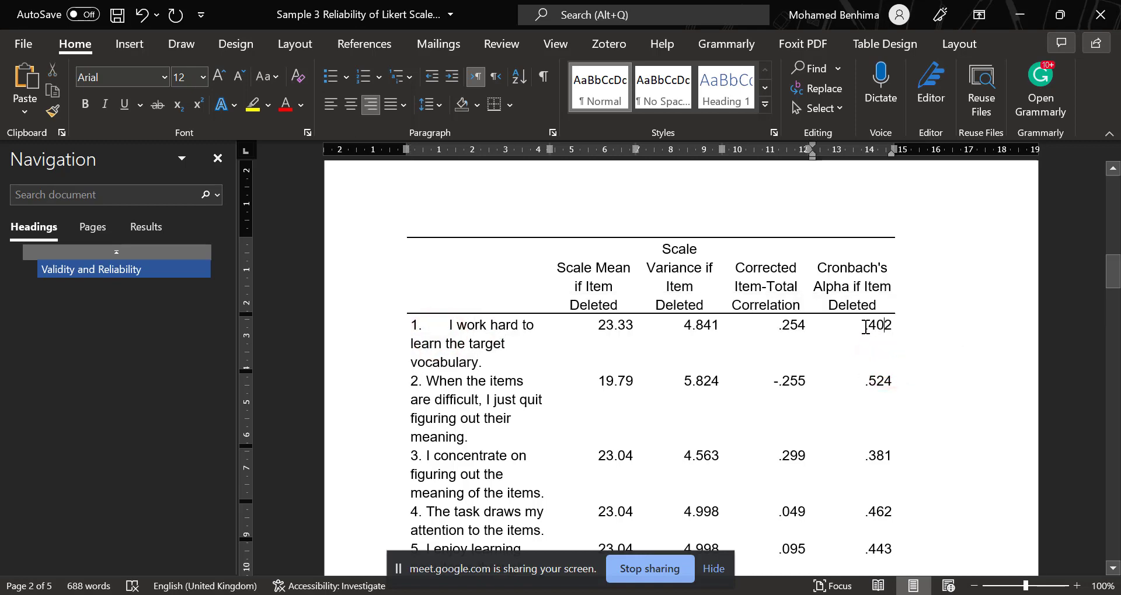
left_click(883, 331)
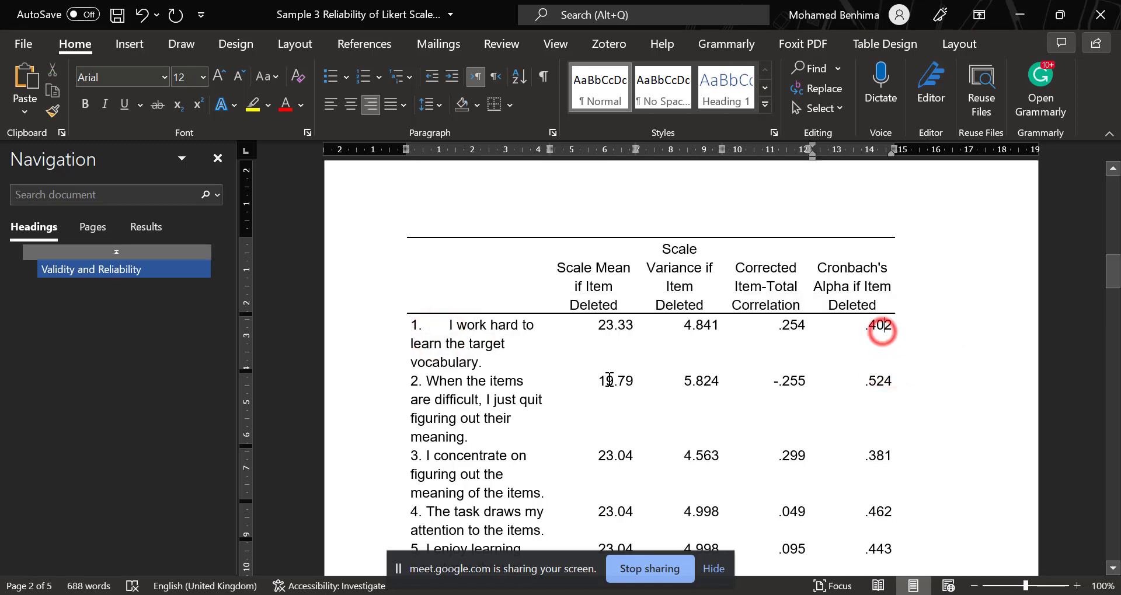
scroll(482, 374, "down", 3)
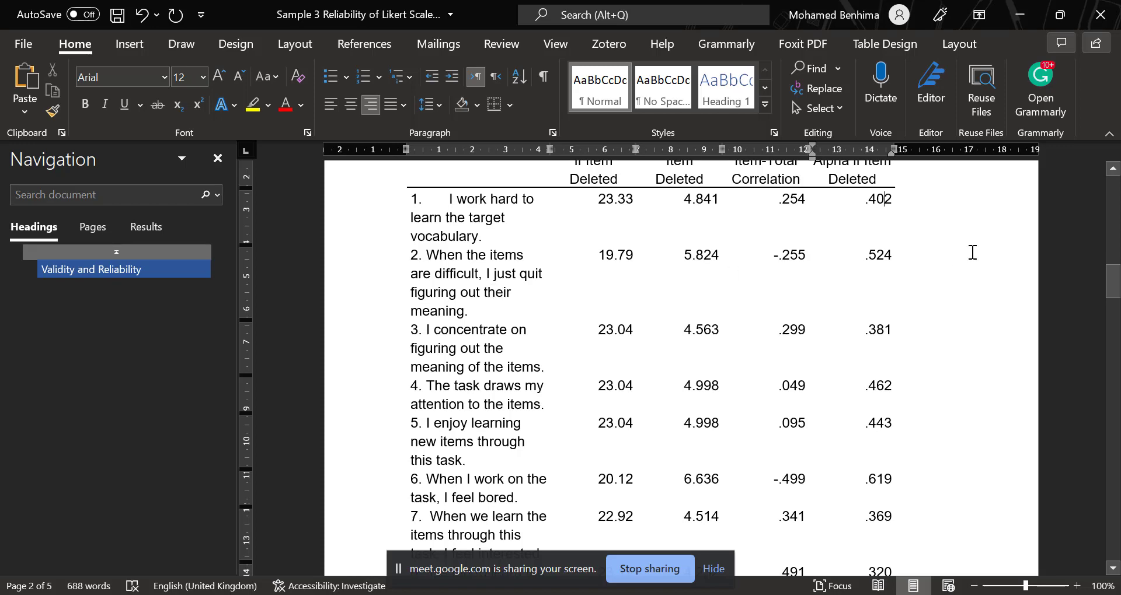
scroll(887, 316, "up", 1)
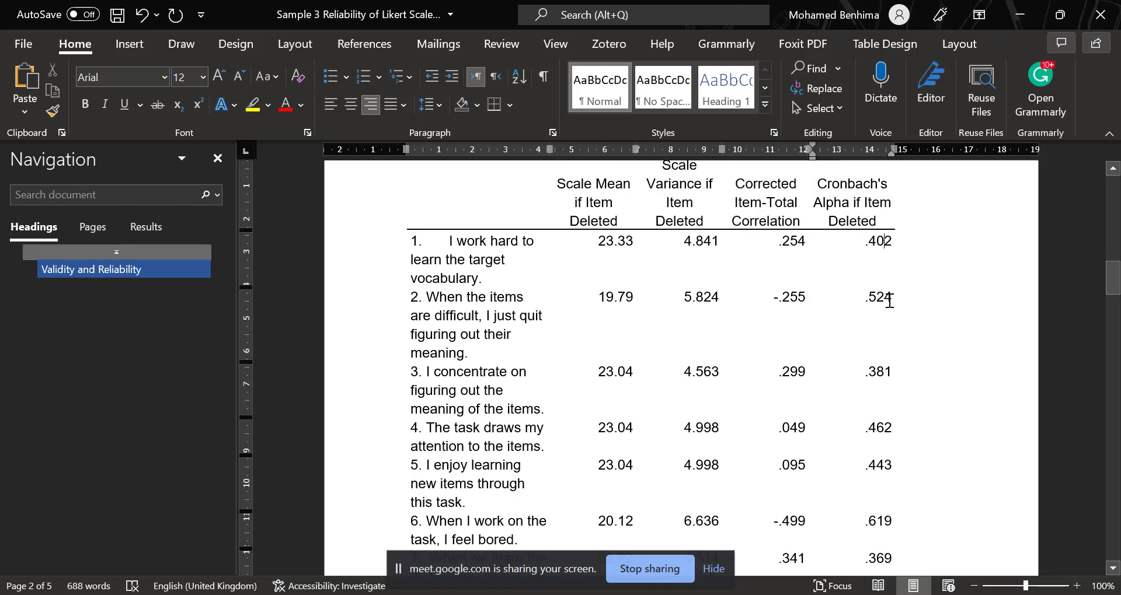
scroll(876, 339, "down", 1)
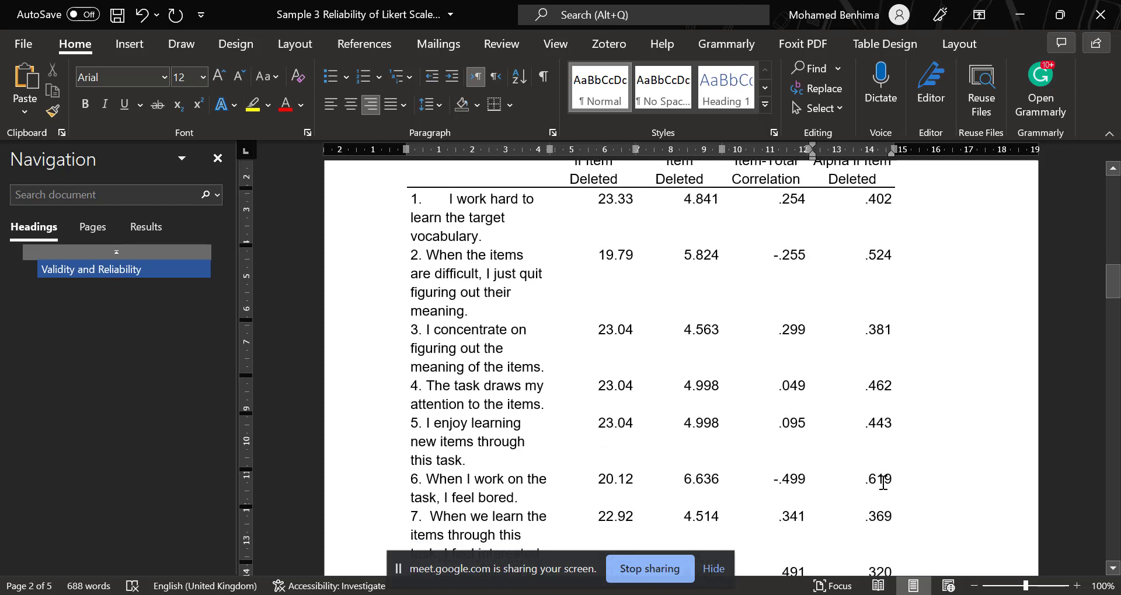
scroll(883, 483, "up", 9)
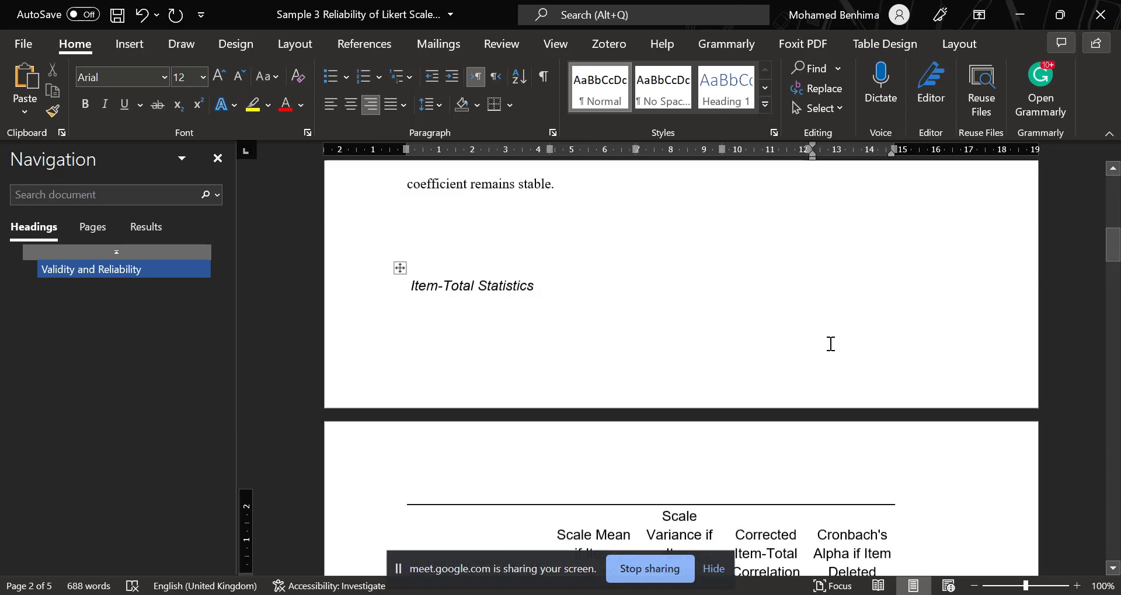
scroll(831, 343, "up", 5)
scroll(806, 355, "down", 10)
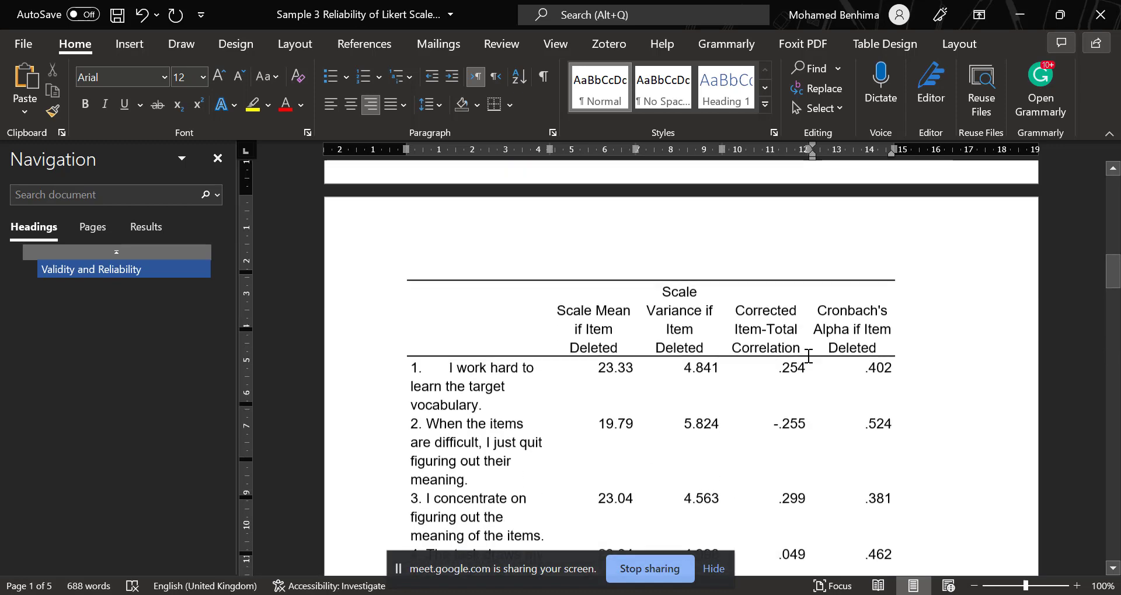
scroll(809, 356, "down", 15)
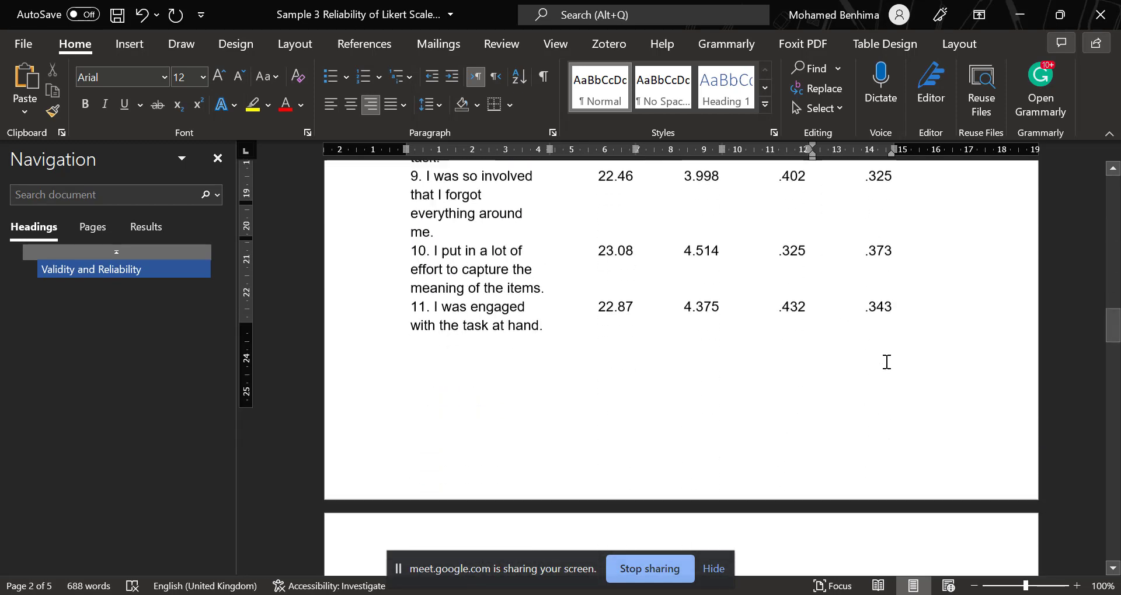
scroll(886, 362, "down", 8)
scroll(886, 363, "up", 16)
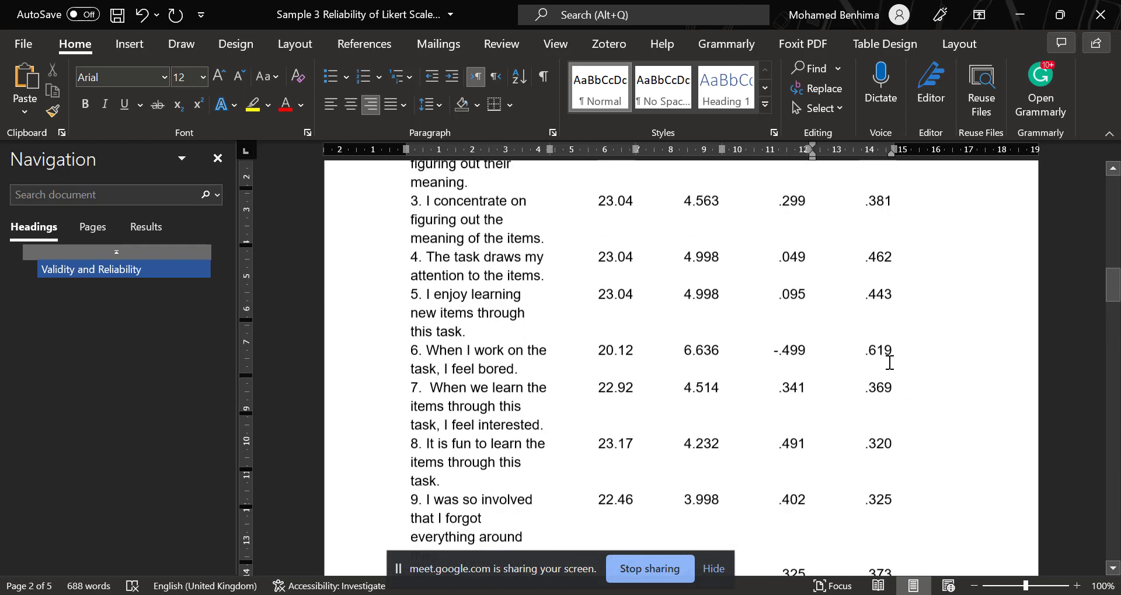
scroll(889, 362, "up", 7)
scroll(890, 362, "down", 6)
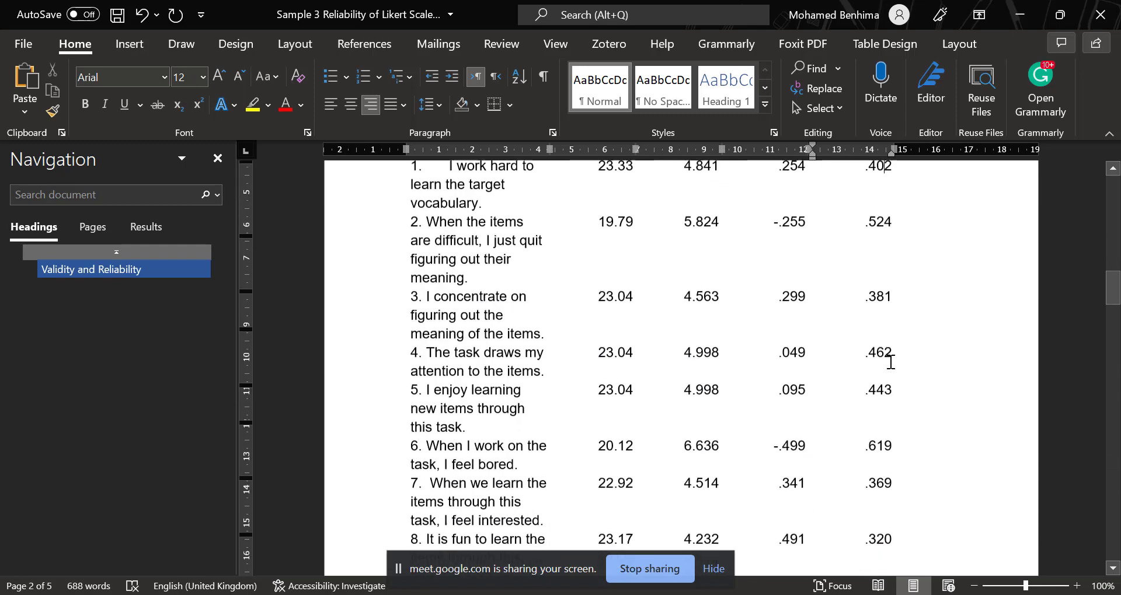
scroll(890, 362, "down", 5)
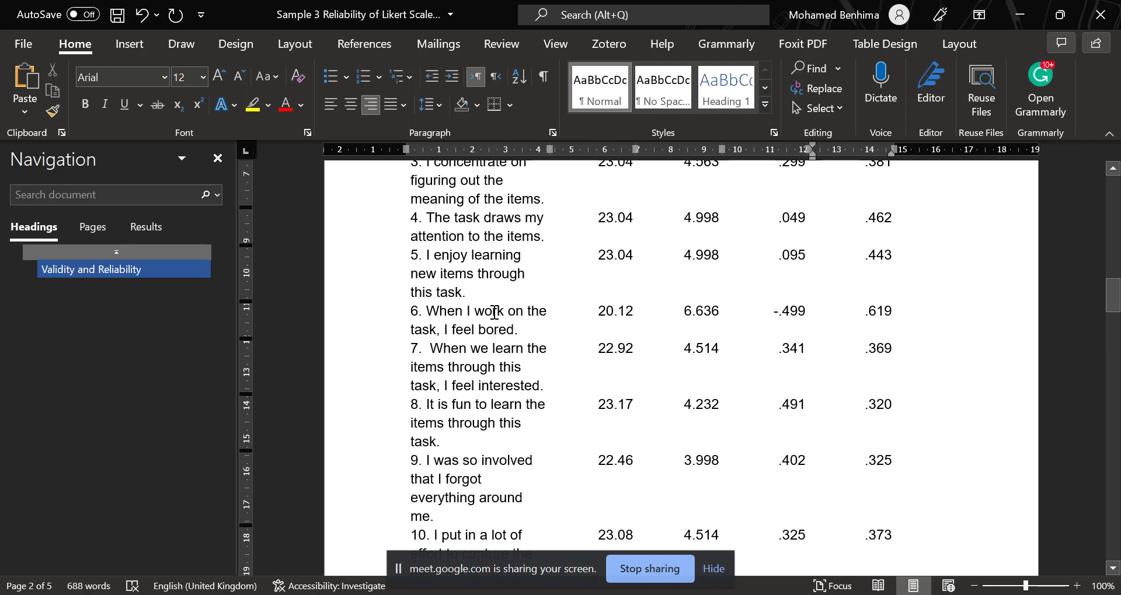
Select the row of item 6, "When I work on the task, I feel bored", and compare its values with the other items.
left_click_drag(412, 315, 884, 318)
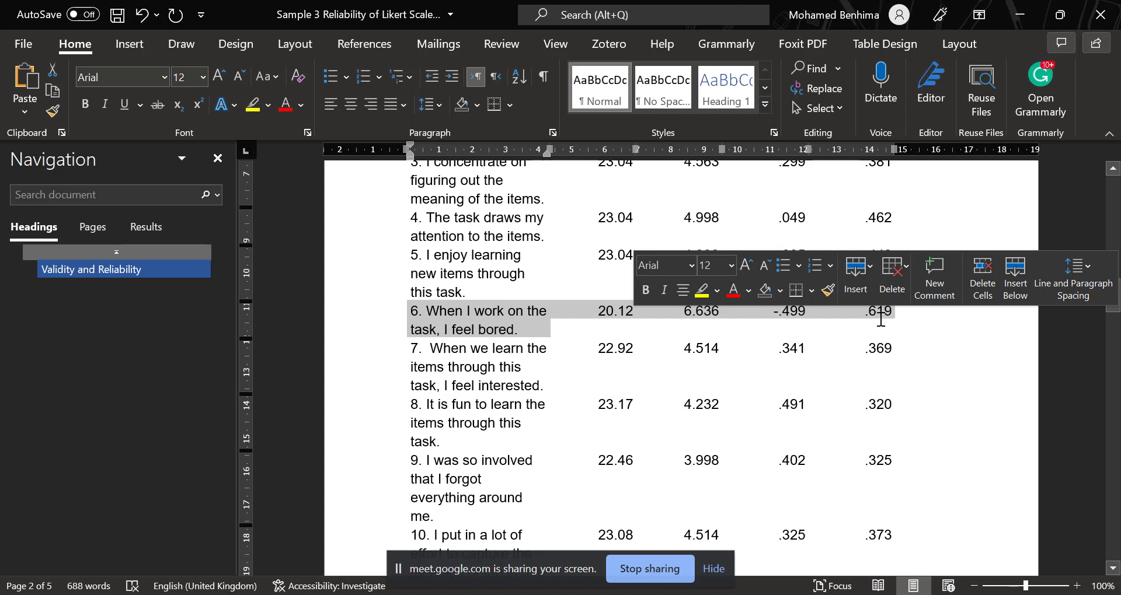
scroll(892, 320, "up", 2)
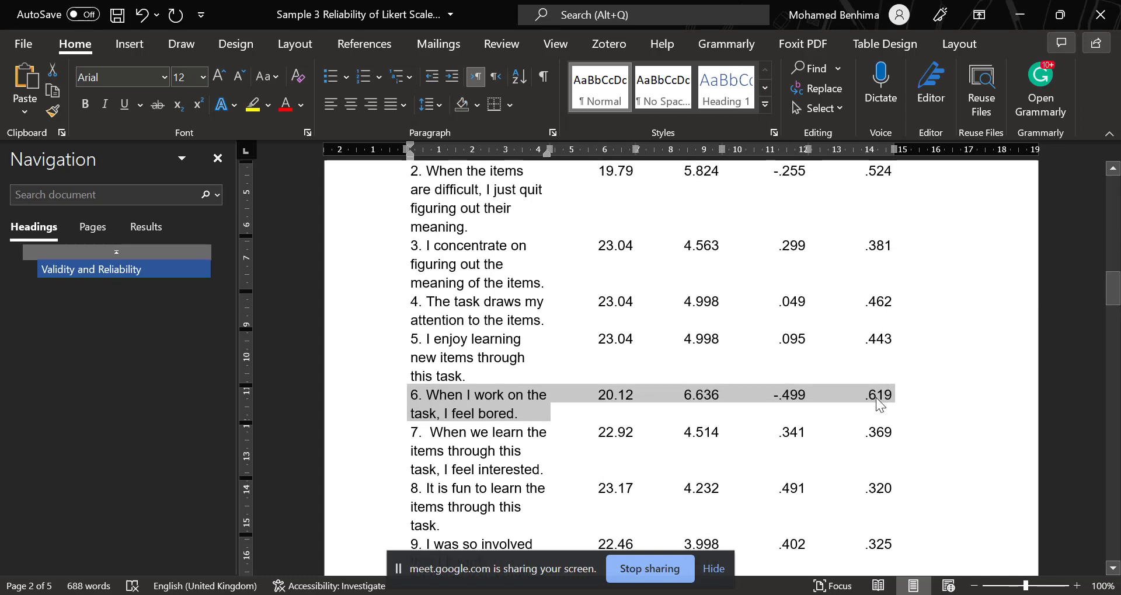
scroll(841, 362, "up", 2)
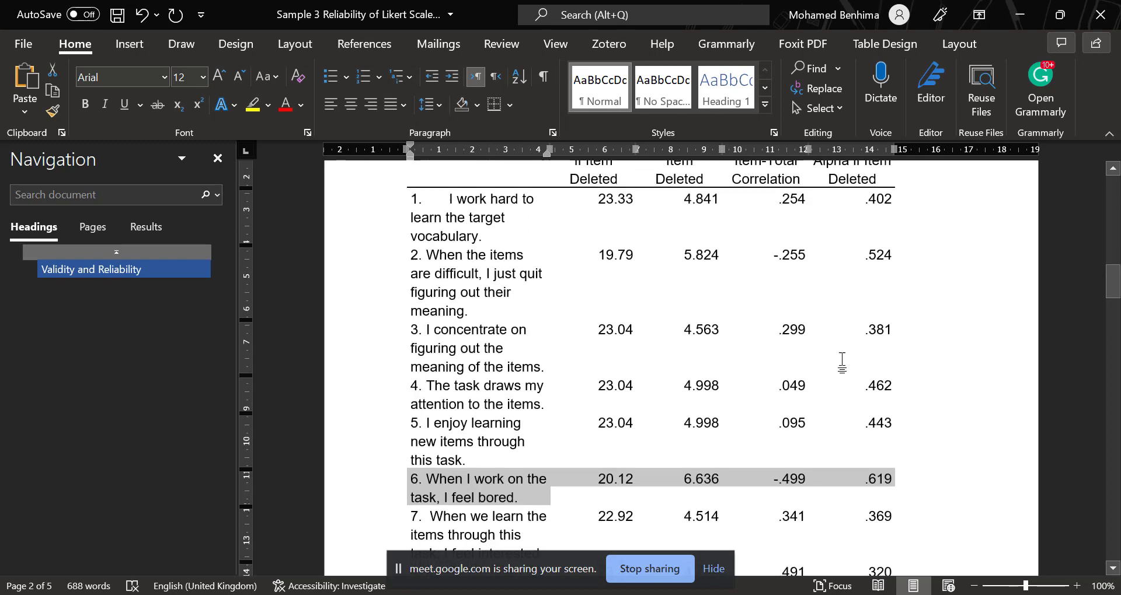
scroll(874, 324, "up", 2)
scroll(871, 322, "down", 5)
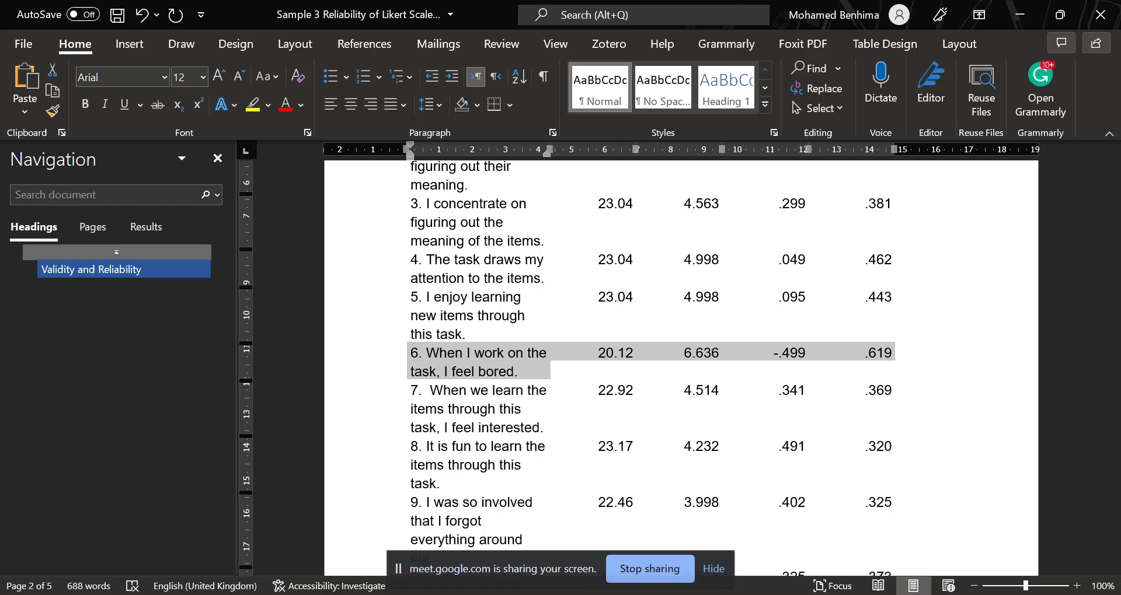
Switch to the SPSS questionnaire dataset and delete the variable for item 6, "When I work on the task, I feel bored".
mouse_move(419, 594)
left_click(418, 555)
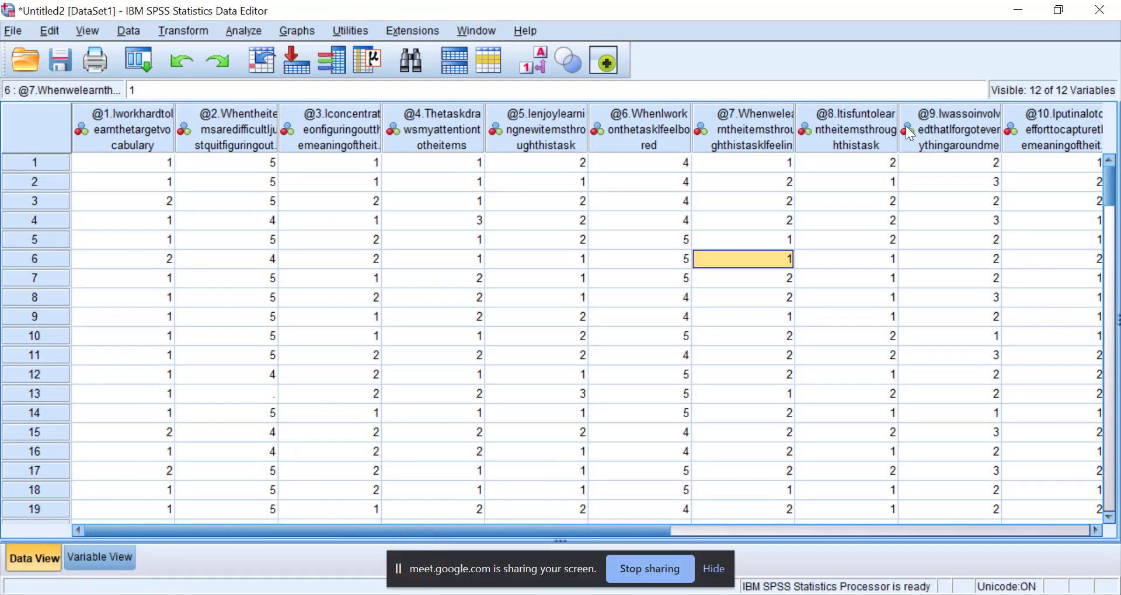
double_click(635, 104)
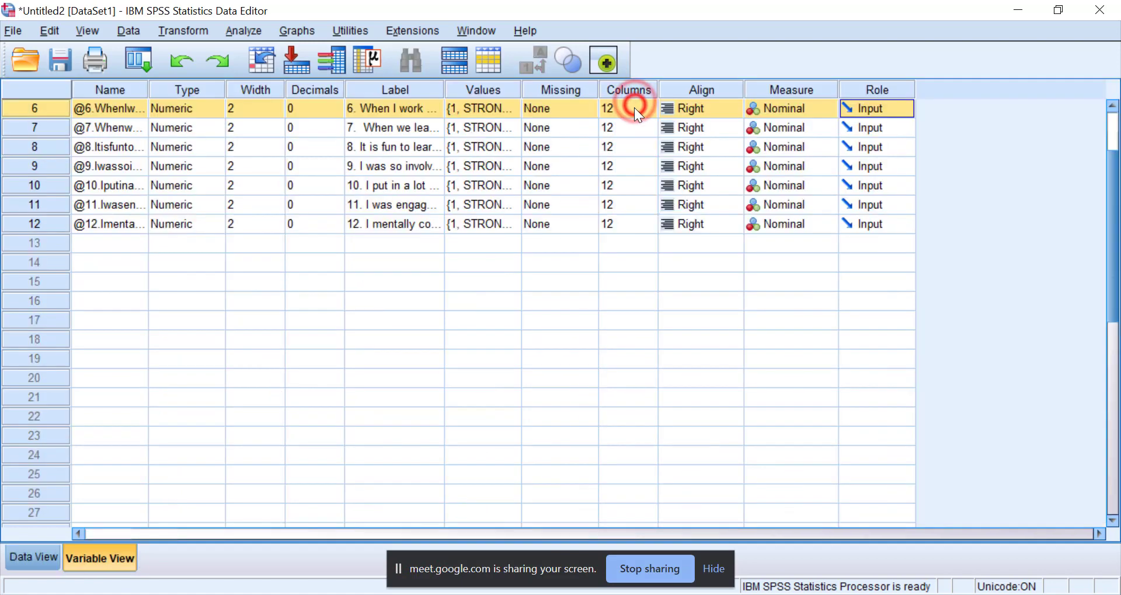
right_click(36, 116)
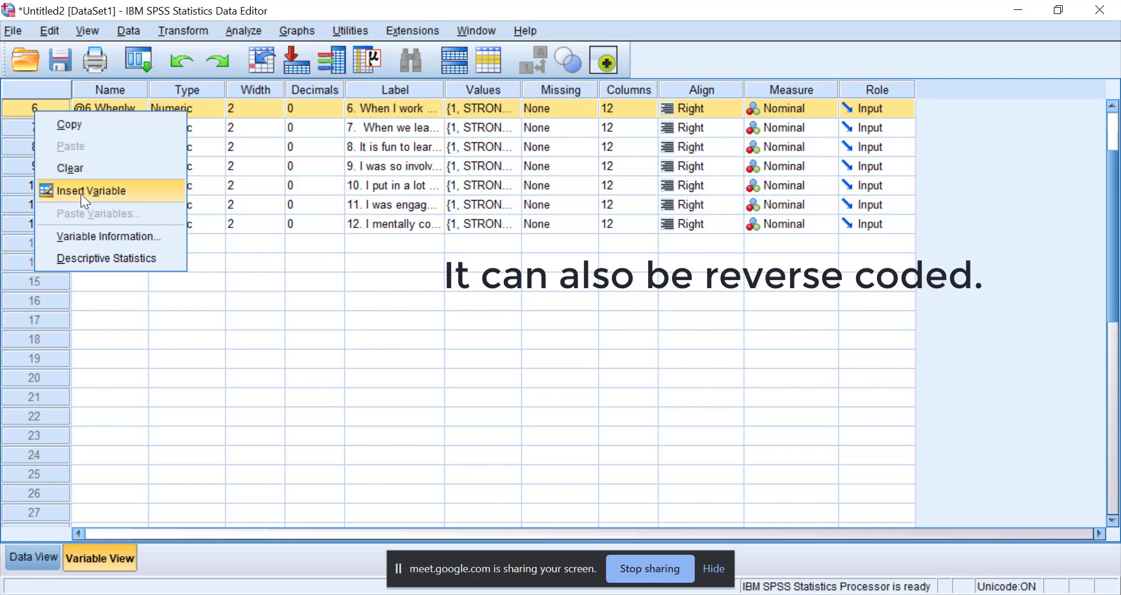
left_click(74, 170)
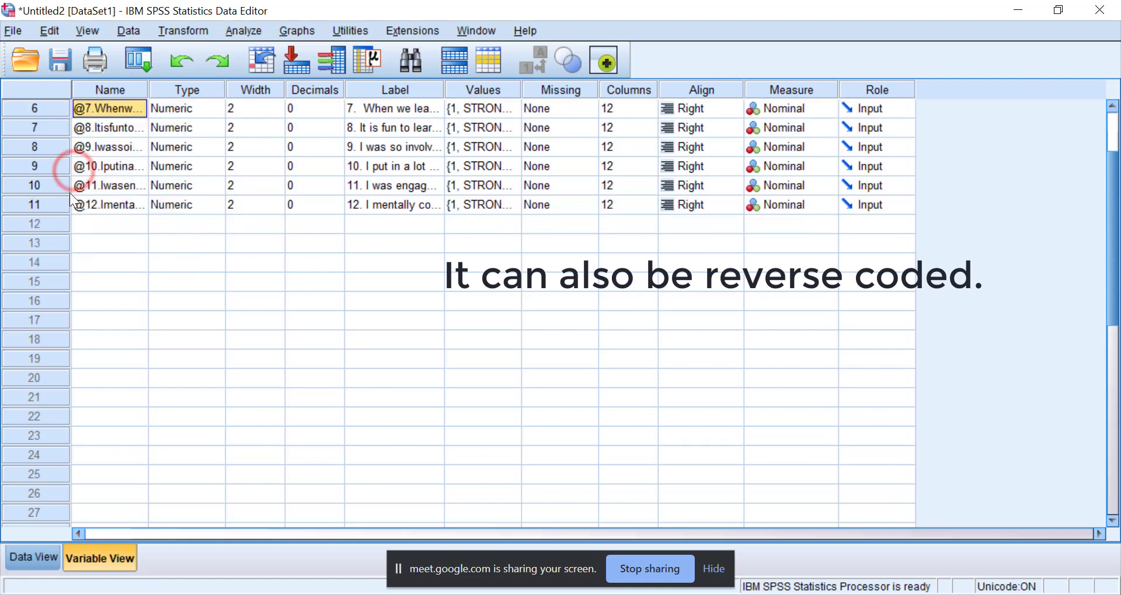
Start a Descriptives analysis in the data view and add all 11 remaining questionnaire items as its variables.
left_click(40, 563)
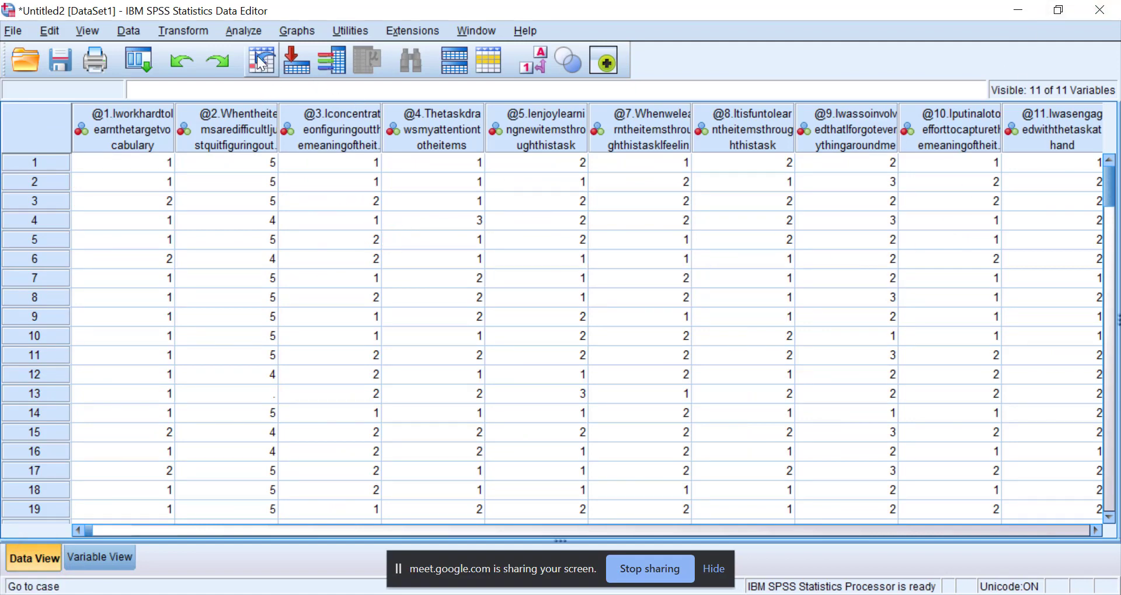
left_click(245, 31)
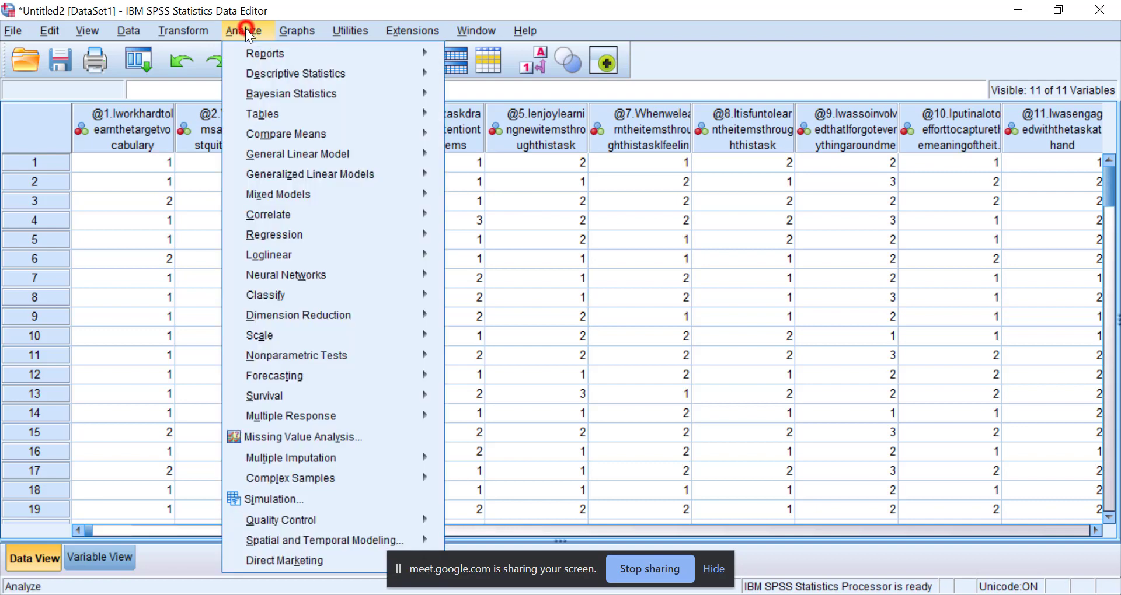
mouse_move(310, 72)
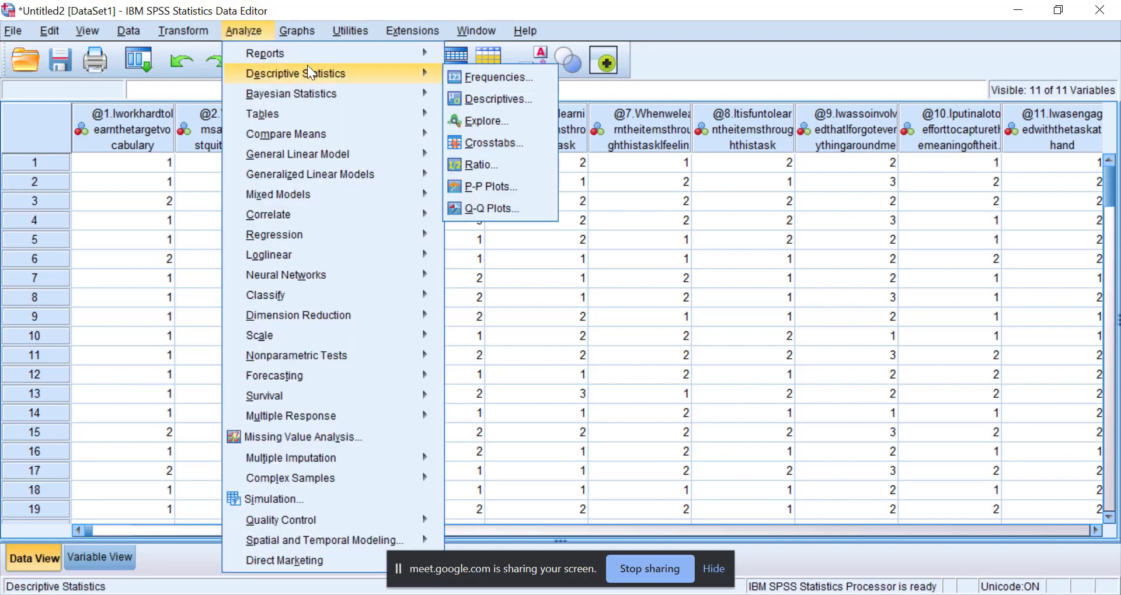
left_click(483, 99)
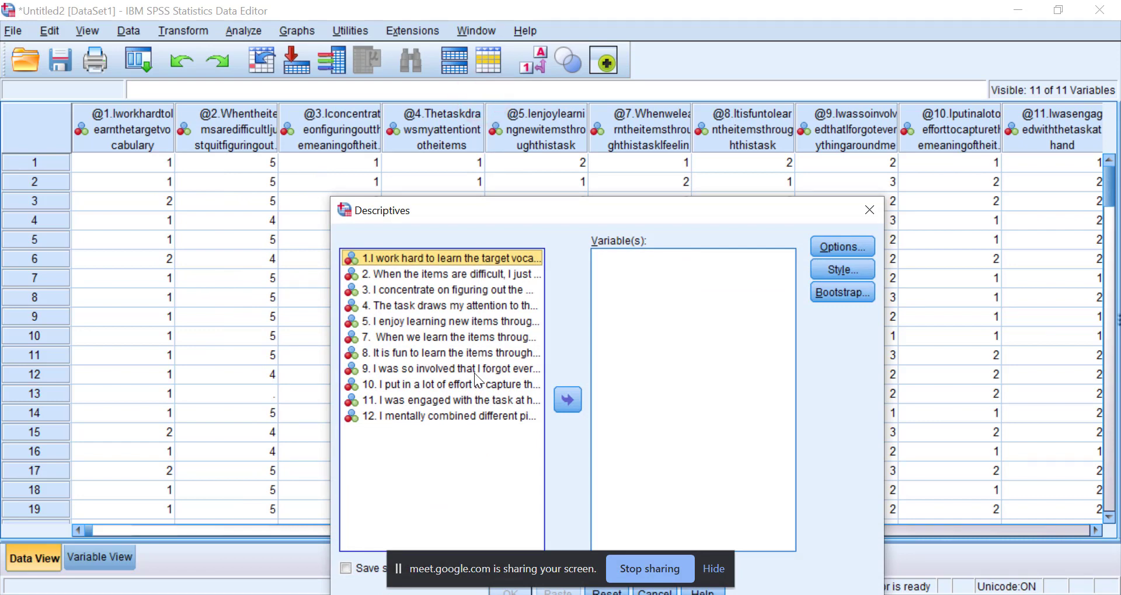
key("ctrl+a")
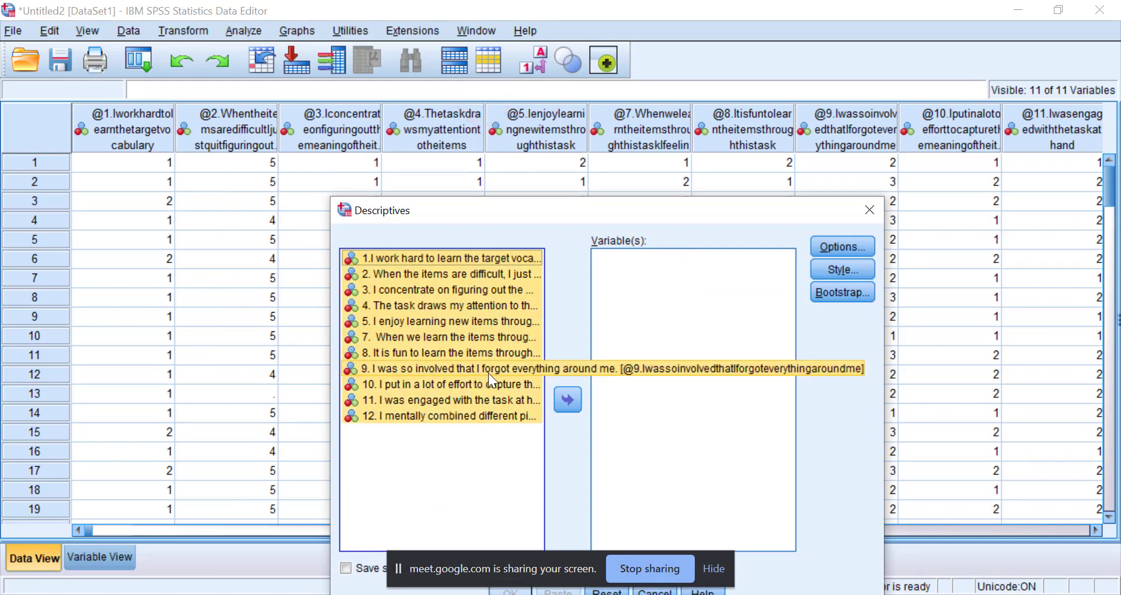
left_click(574, 403)
left_click(569, 408)
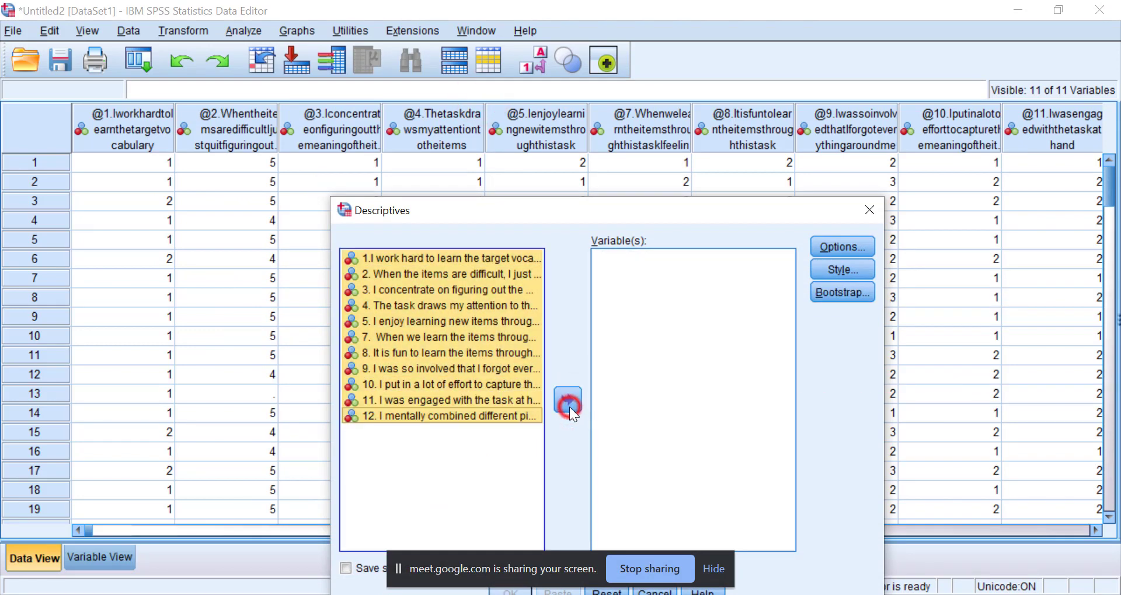
left_click(569, 408)
Exclude minimum and maximum, include the sum, order the results by ascending means, and run the Descriptives analysis.
left_click(829, 252)
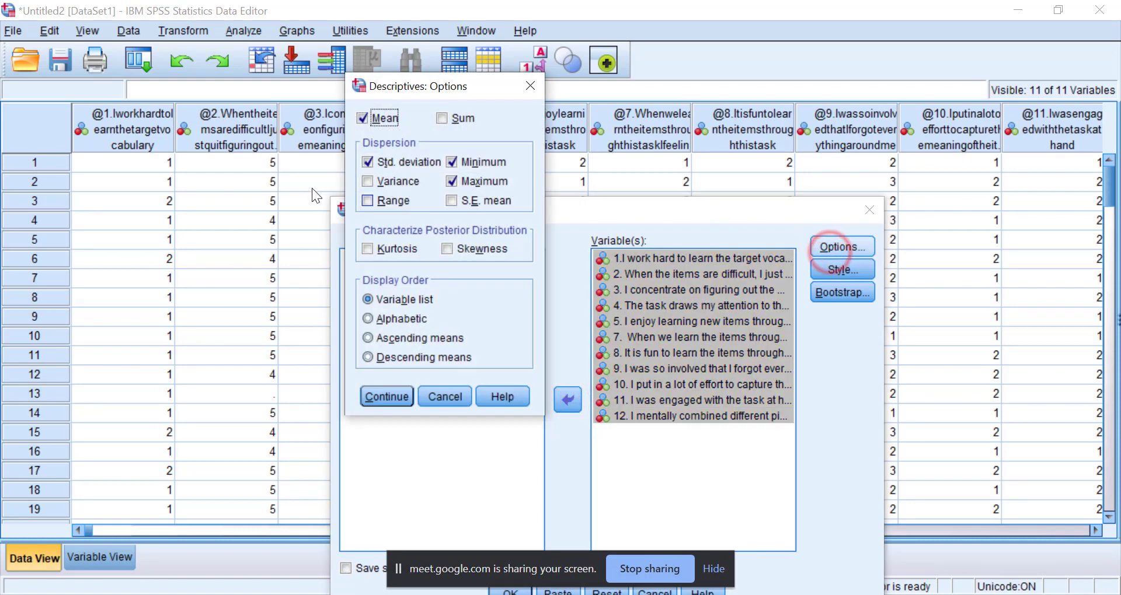
left_click(457, 182)
left_click(454, 162)
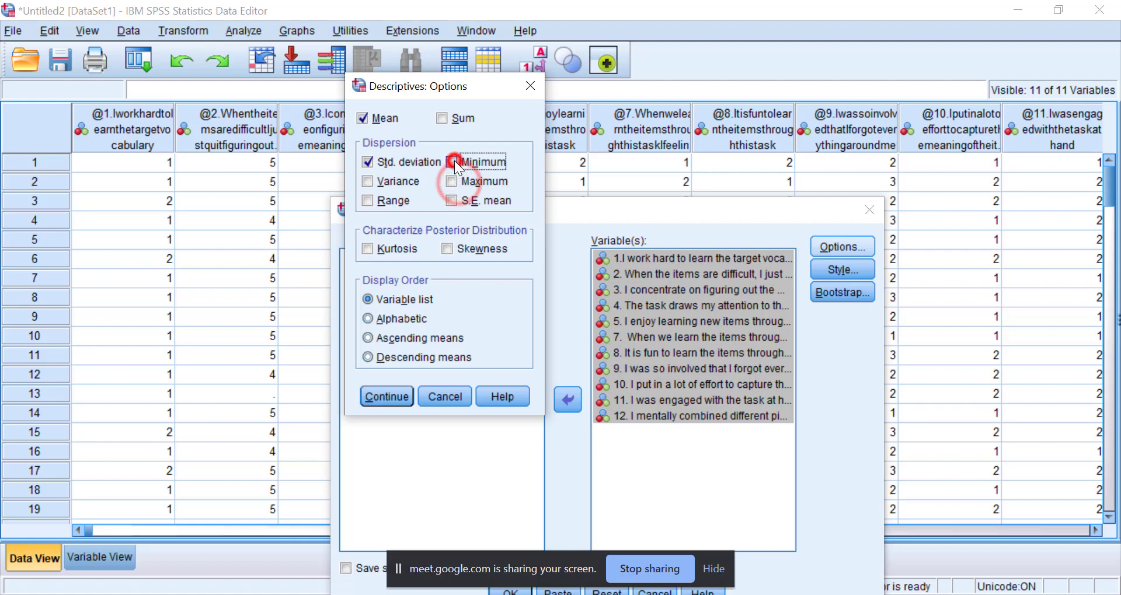
left_click(442, 119)
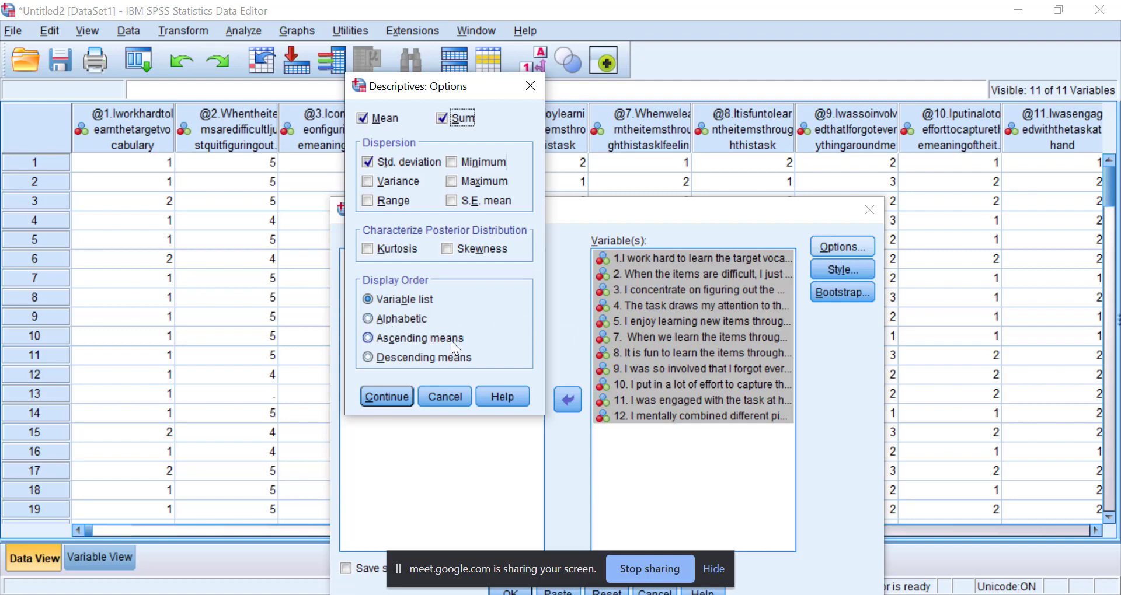
left_click(366, 335)
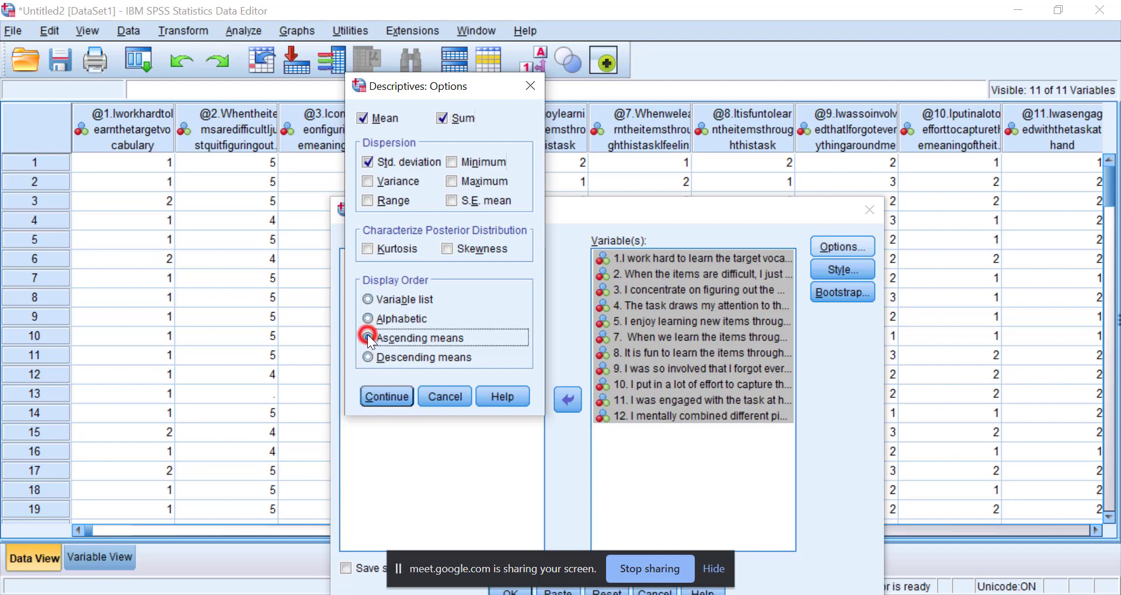
left_click(384, 396)
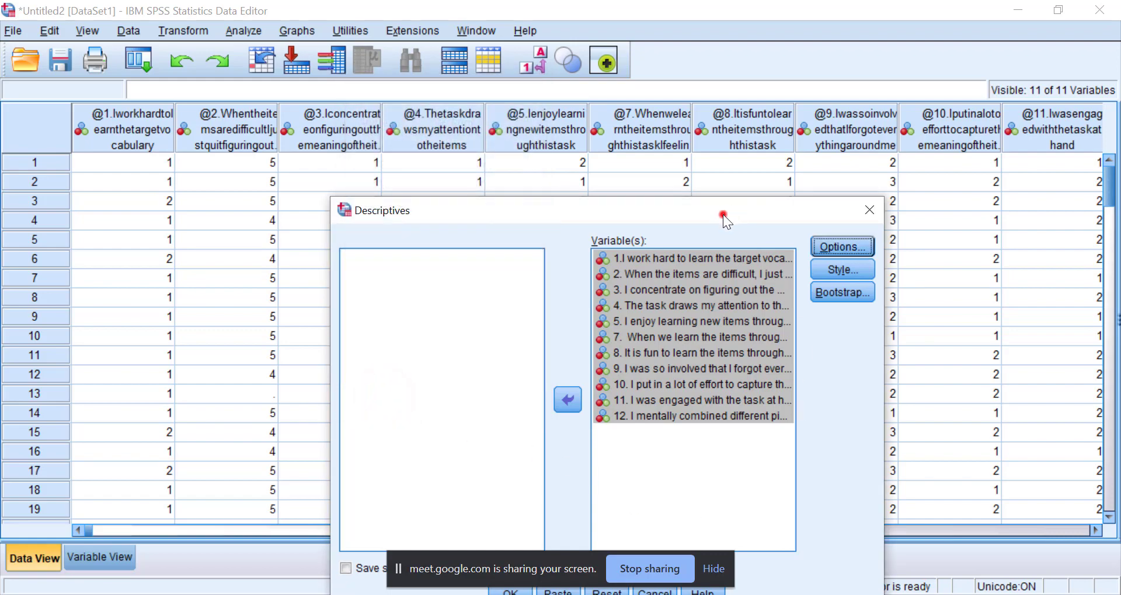
left_click_drag(722, 214, 712, 61)
left_click(512, 440)
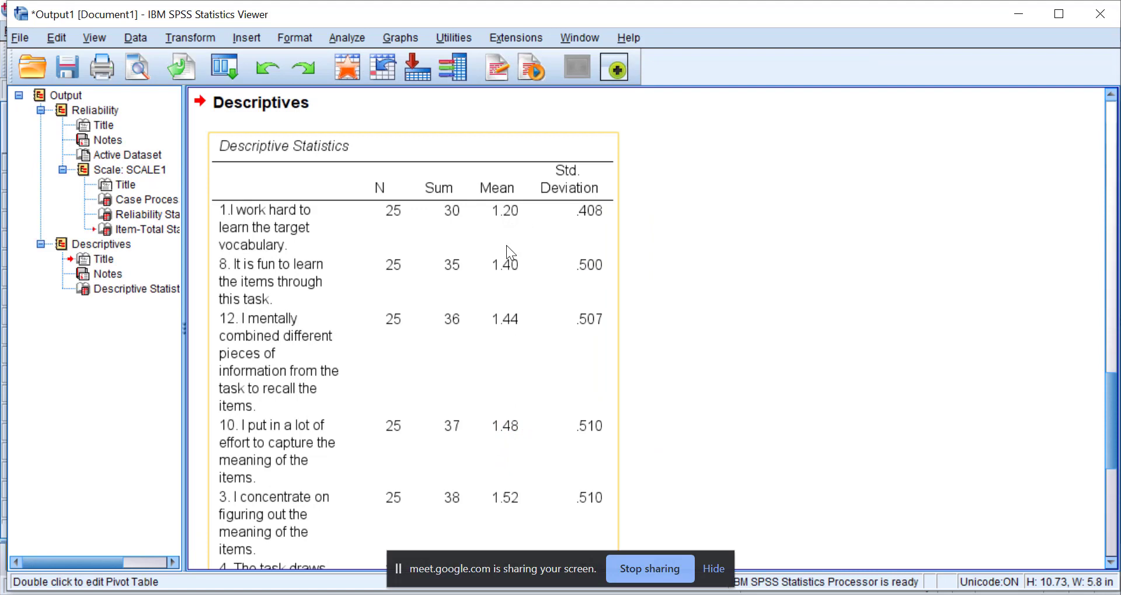
Examine the Descriptive Statistics table, comparing the items' N, sum, mean and standard deviation from item 1 down to item 2.
scroll(516, 432, "down", 3)
scroll(503, 352, "down", 10)
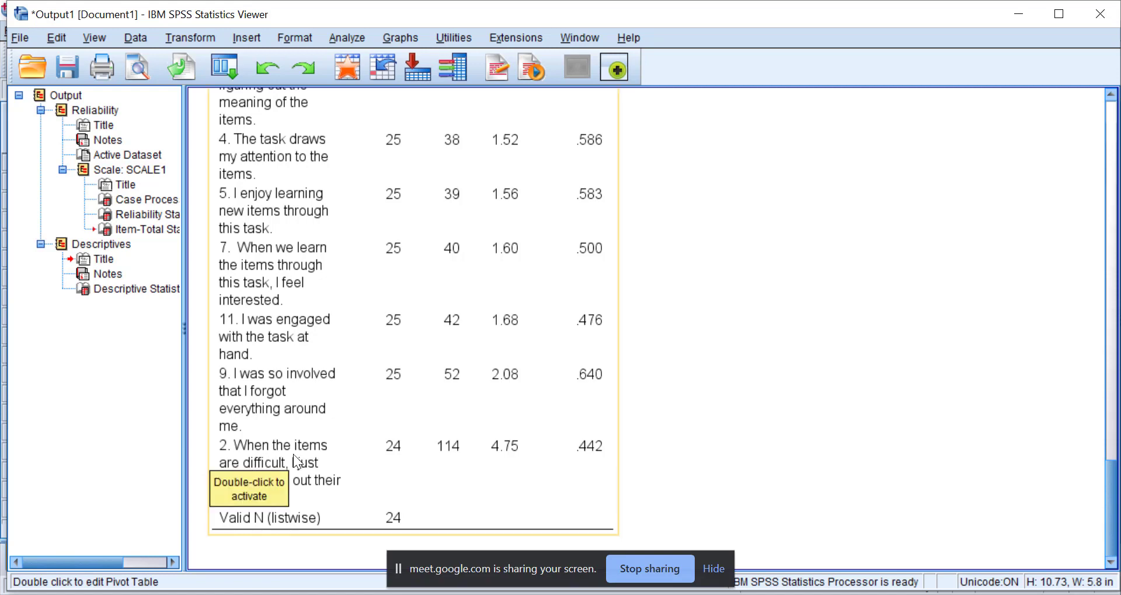
left_click(335, 482)
scroll(335, 482, "down", 5)
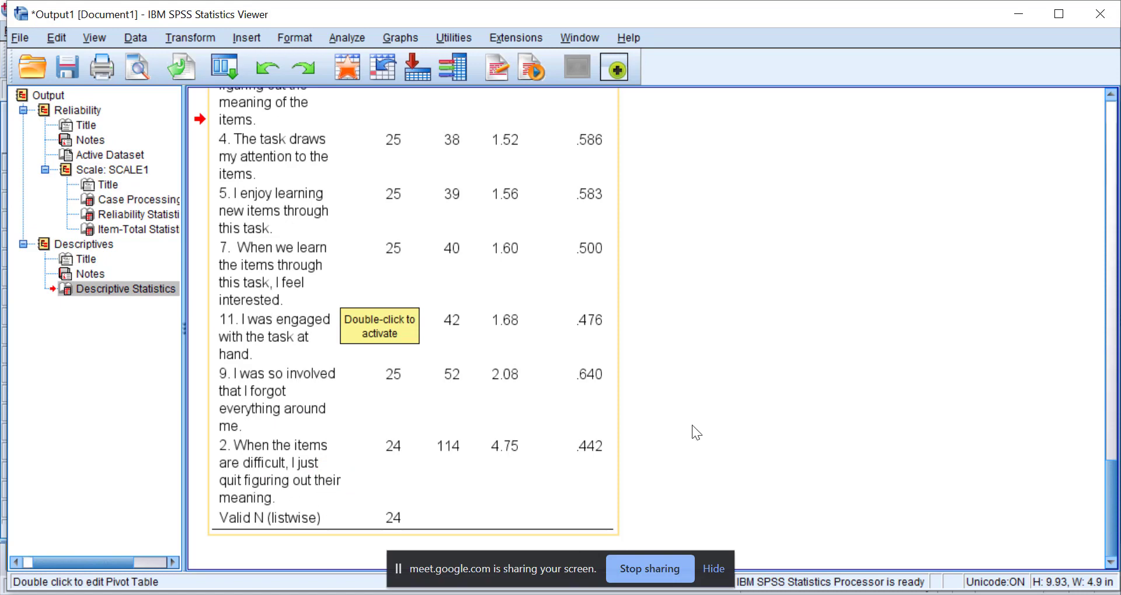
scroll(735, 300, "up", 1)
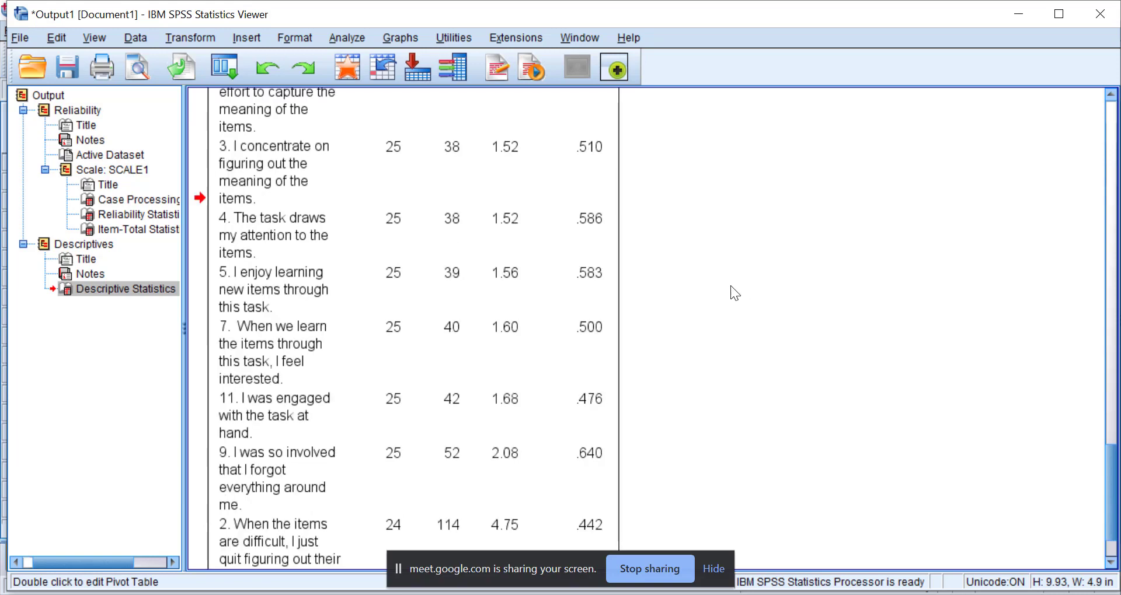
scroll(730, 285, "down", 1)
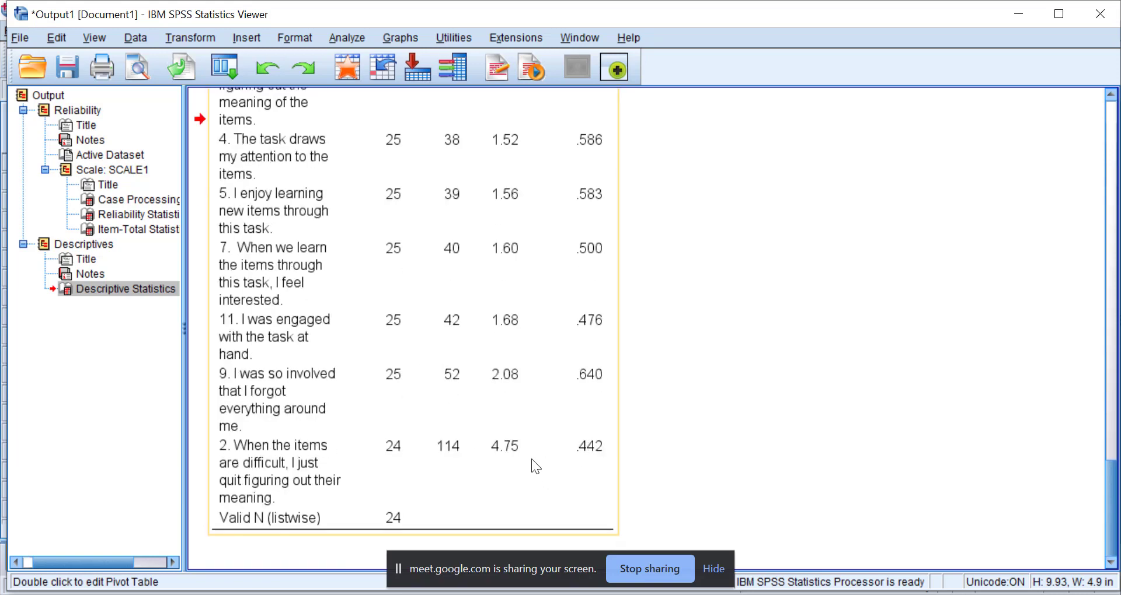
scroll(501, 405, "up", 5)
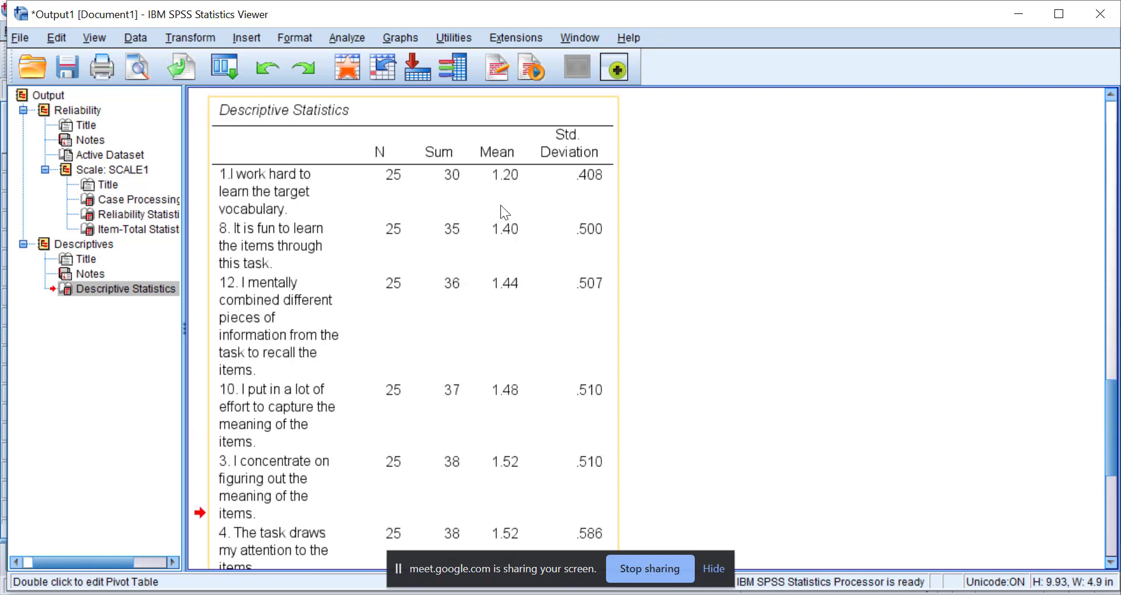
scroll(502, 233, "down", 4)
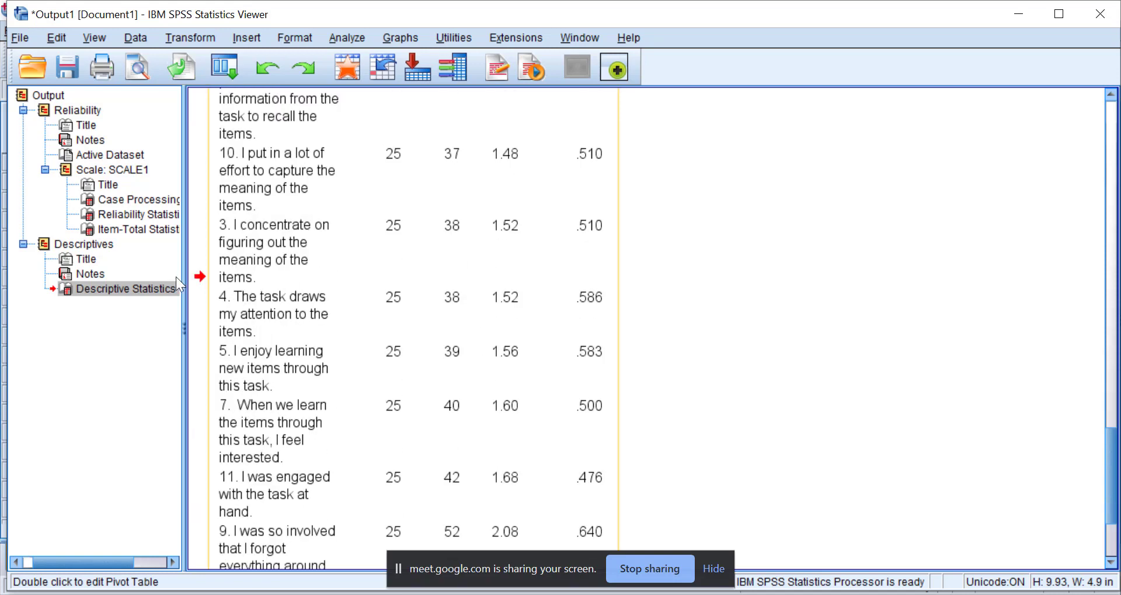
scroll(498, 166, "up", 4)
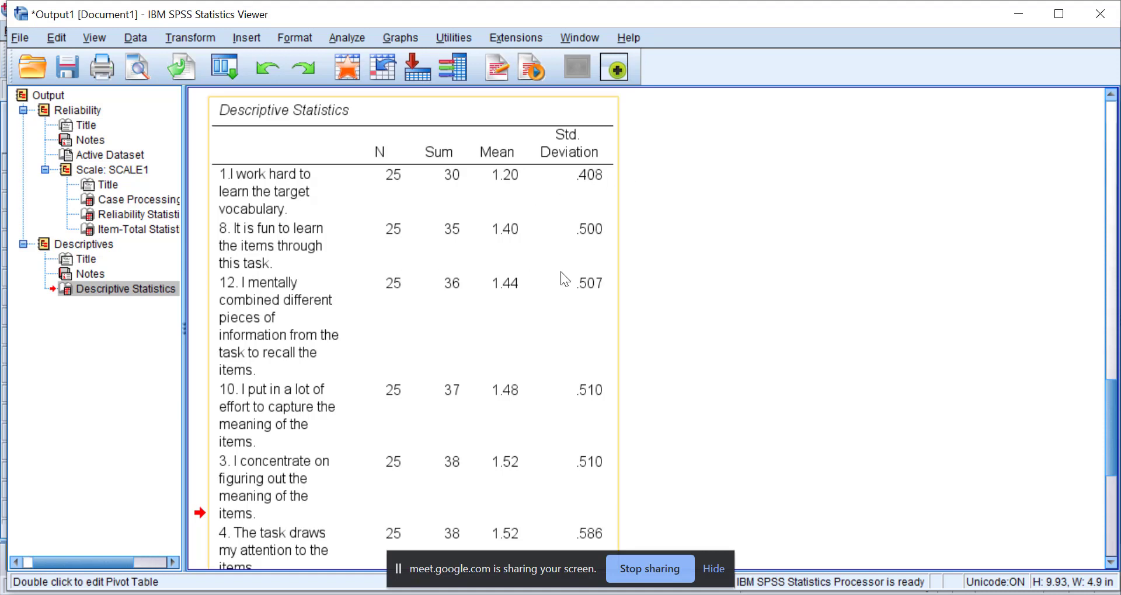
scroll(403, 282, "down", 3)
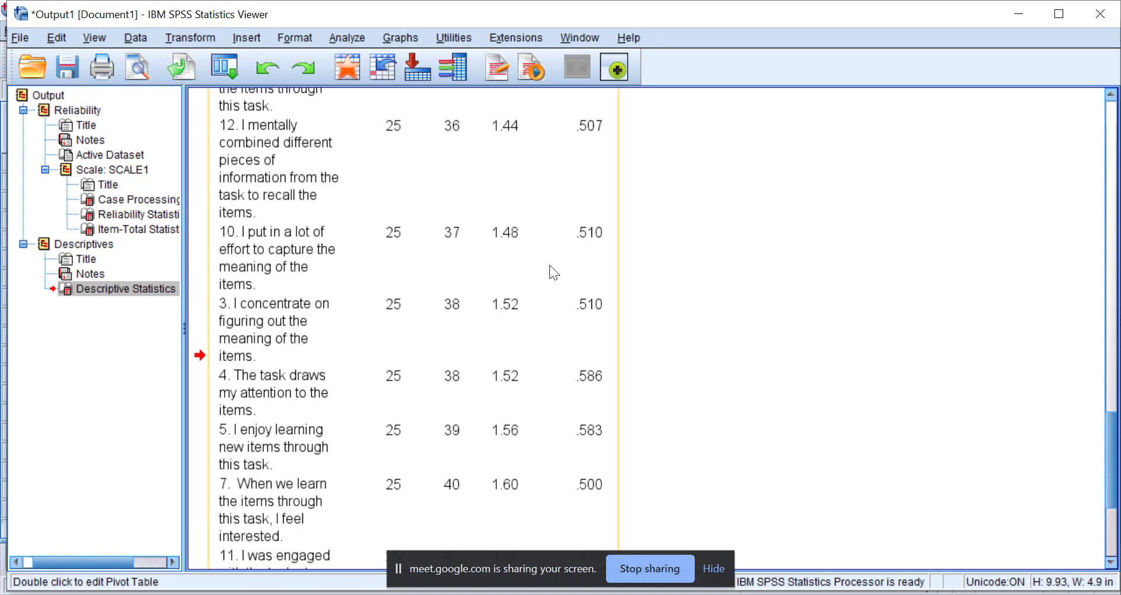
Return to the dataset and start a Frequencies analysis with items 1 and 2 as its variables.
left_click(1011, 22)
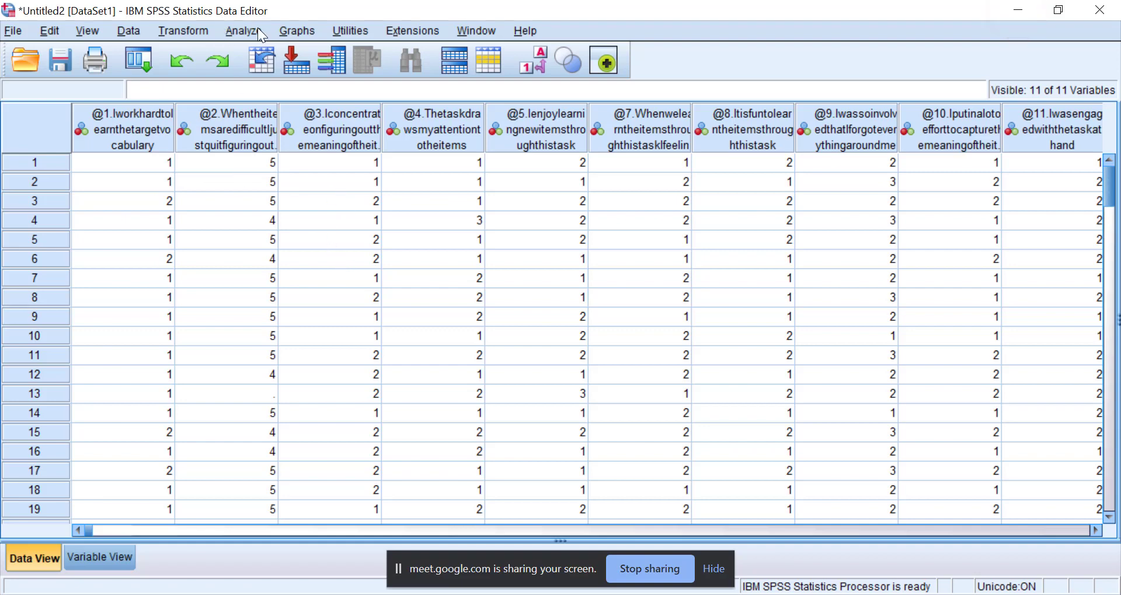
left_click(236, 31)
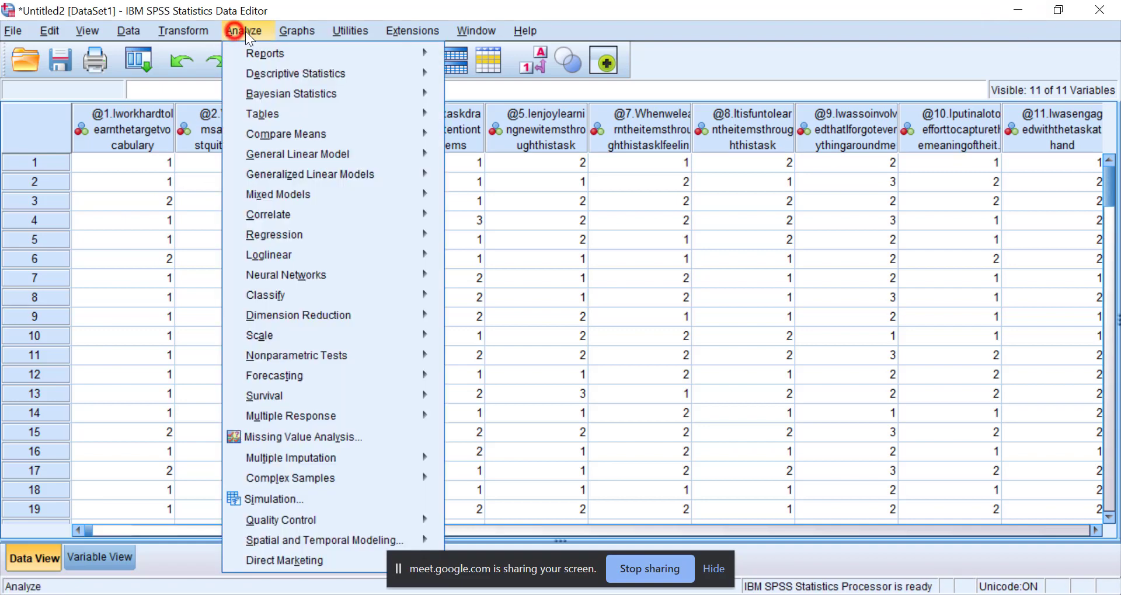
mouse_move(278, 71)
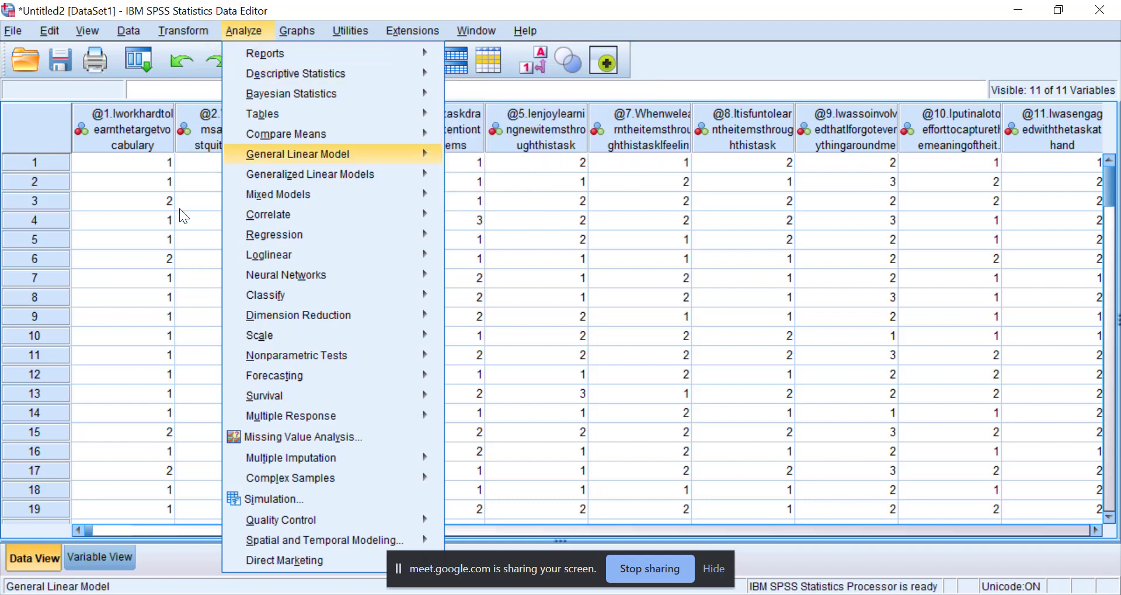
left_click(505, 75)
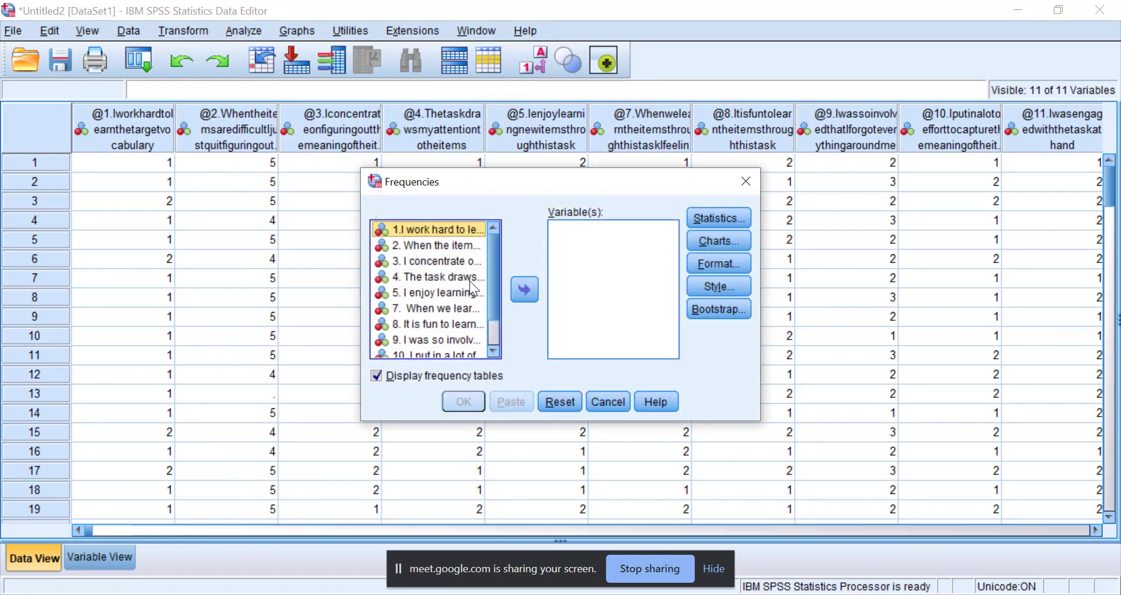
left_click(448, 238, "shift")
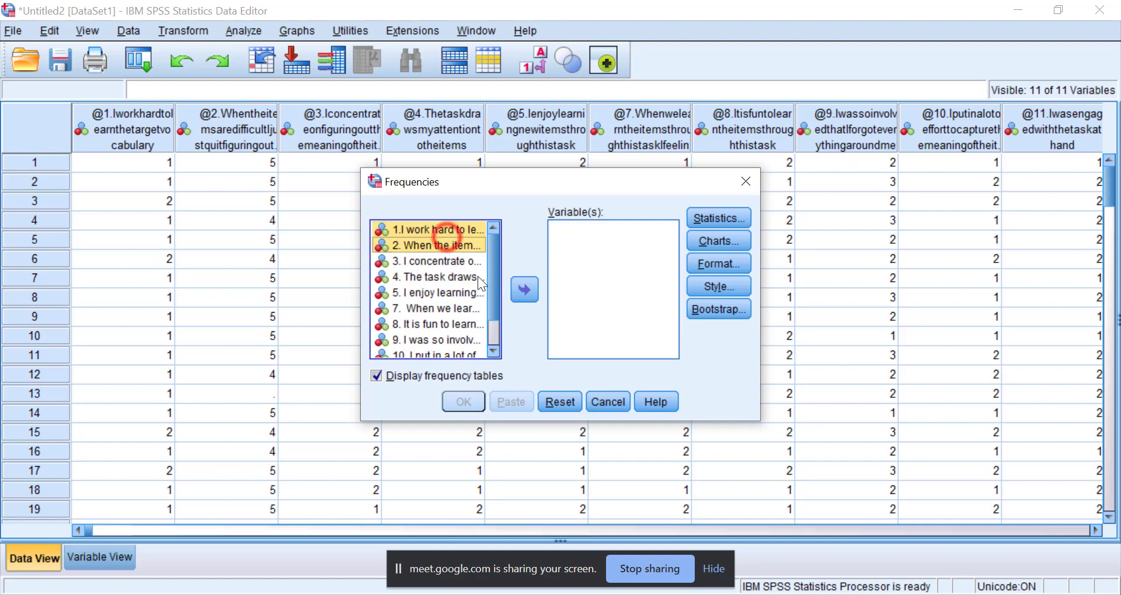
left_click(516, 289)
Set the Frequencies charts to bar charts showing percentages and run the analysis.
left_click(708, 239)
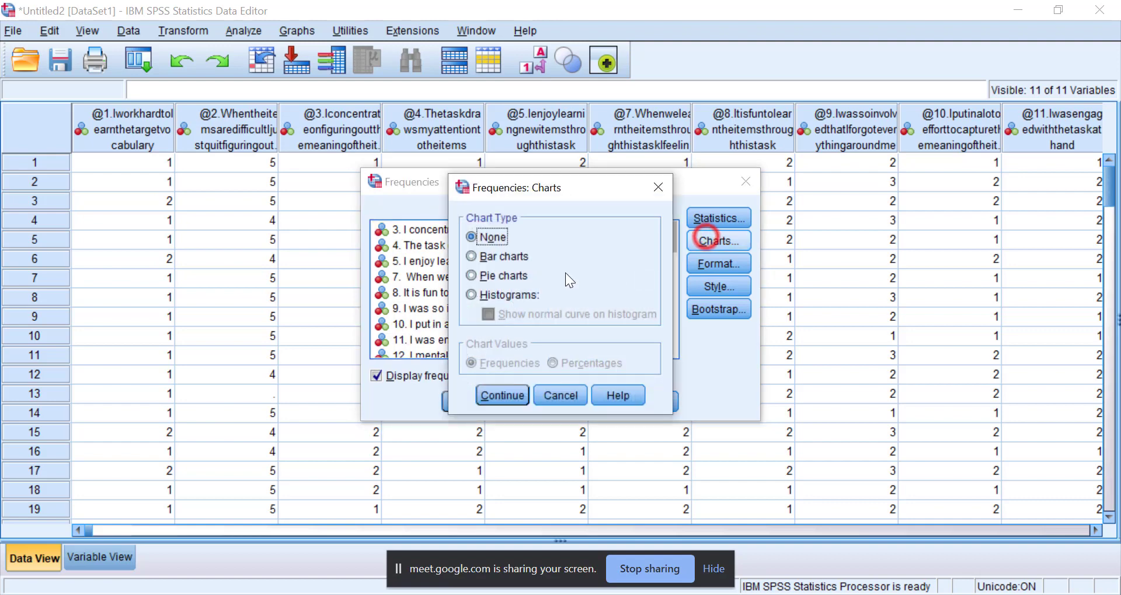
left_click(472, 257)
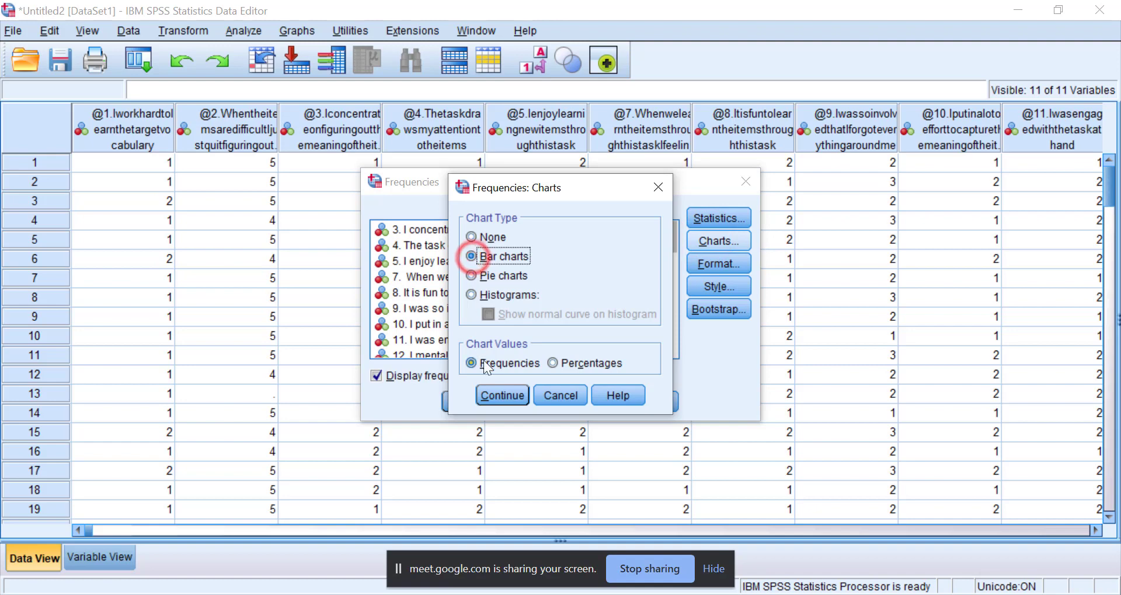
left_click(545, 361)
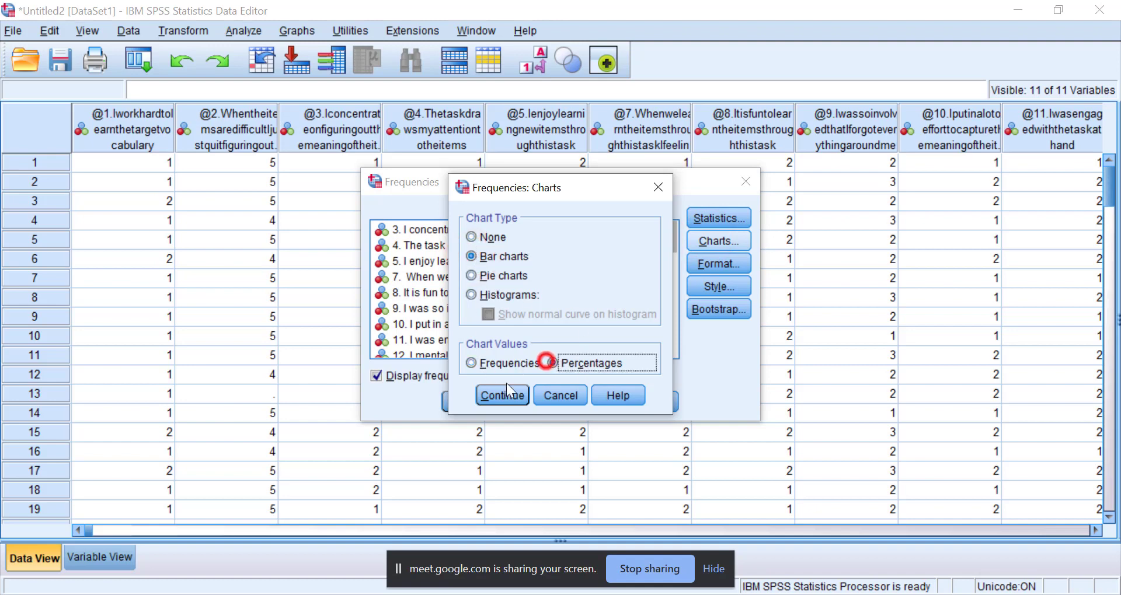
left_click(500, 394)
left_click(469, 400)
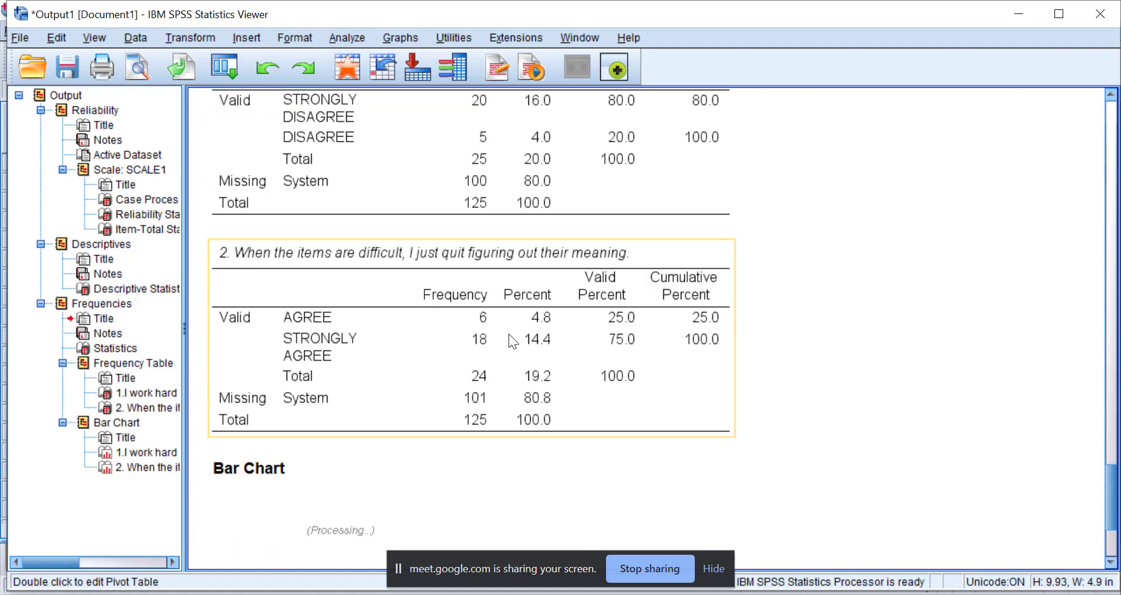
Examine the percentage bar charts for items 1 and 2, comparing the shares of the response categories.
scroll(583, 350, "down", 3)
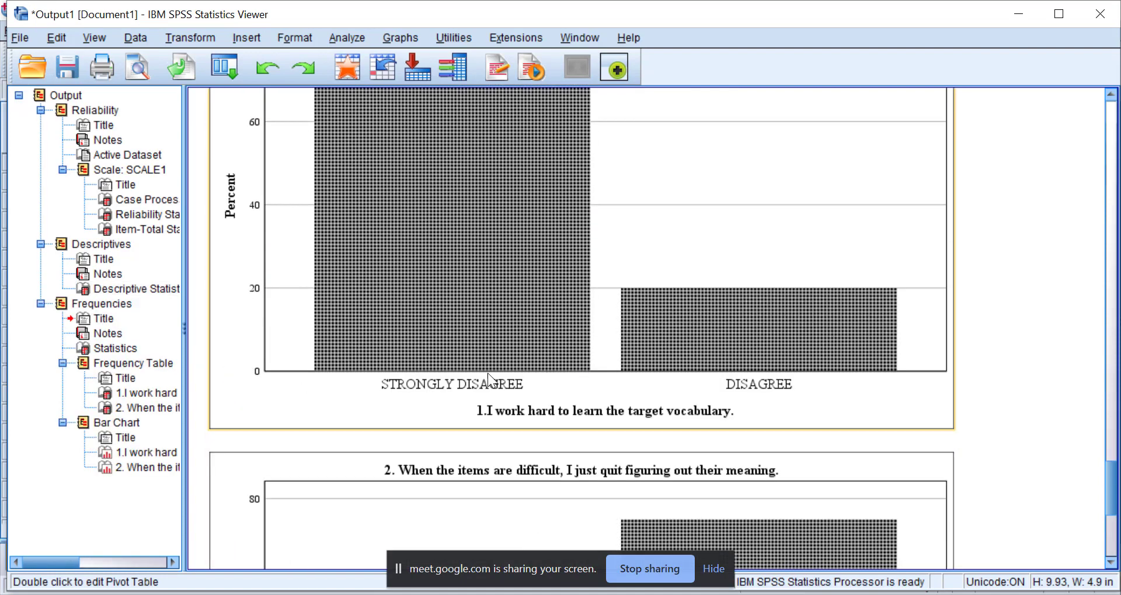
scroll(471, 331, "up", 3)
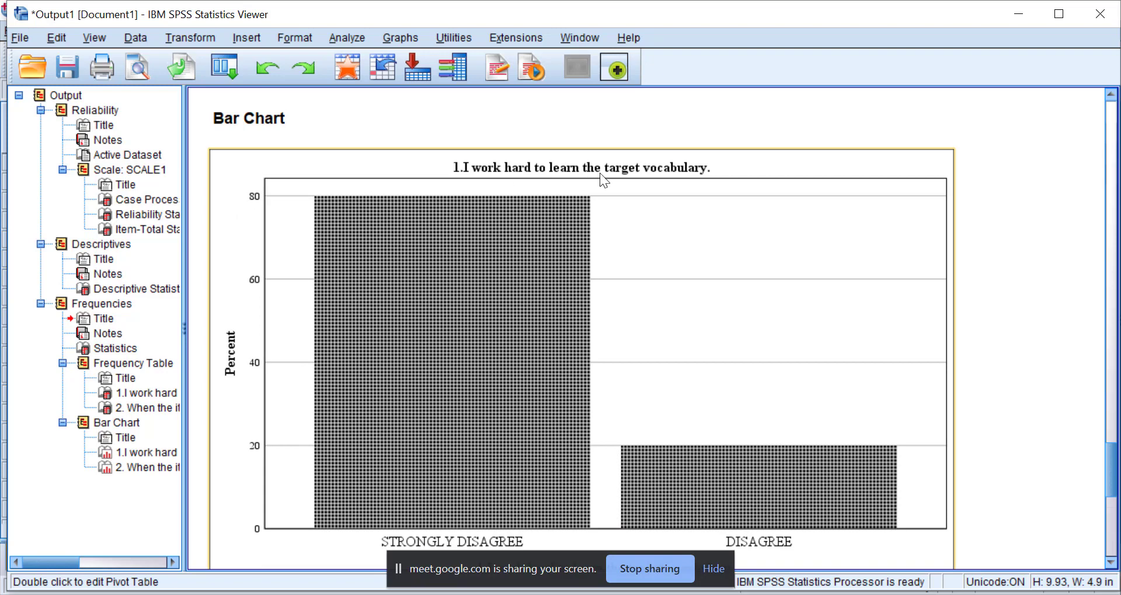
scroll(401, 300, "down", 3)
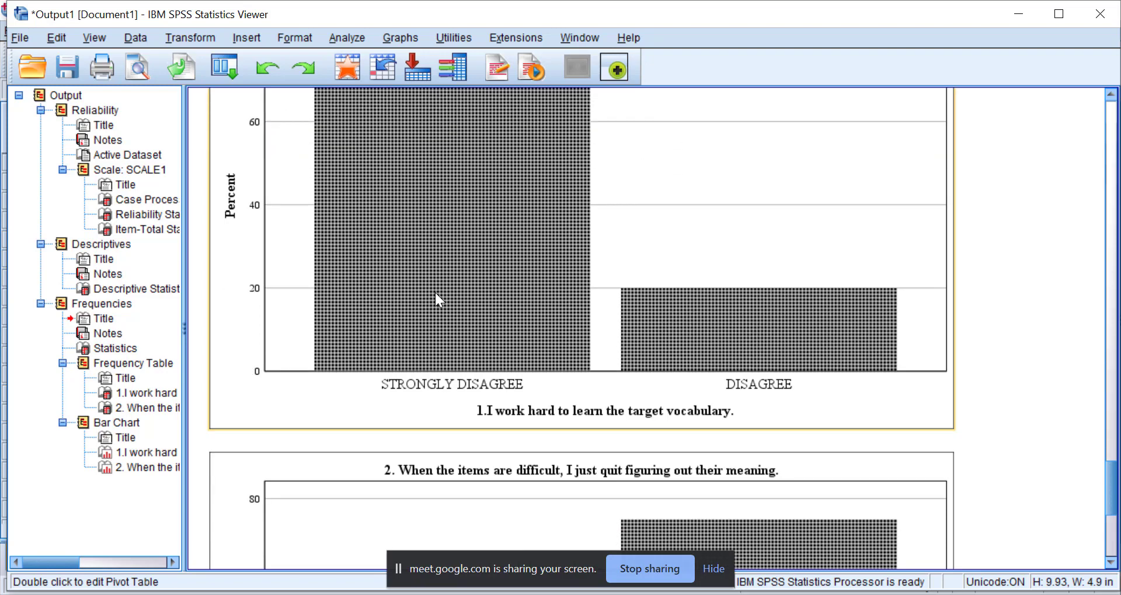
scroll(469, 310, "down", 6)
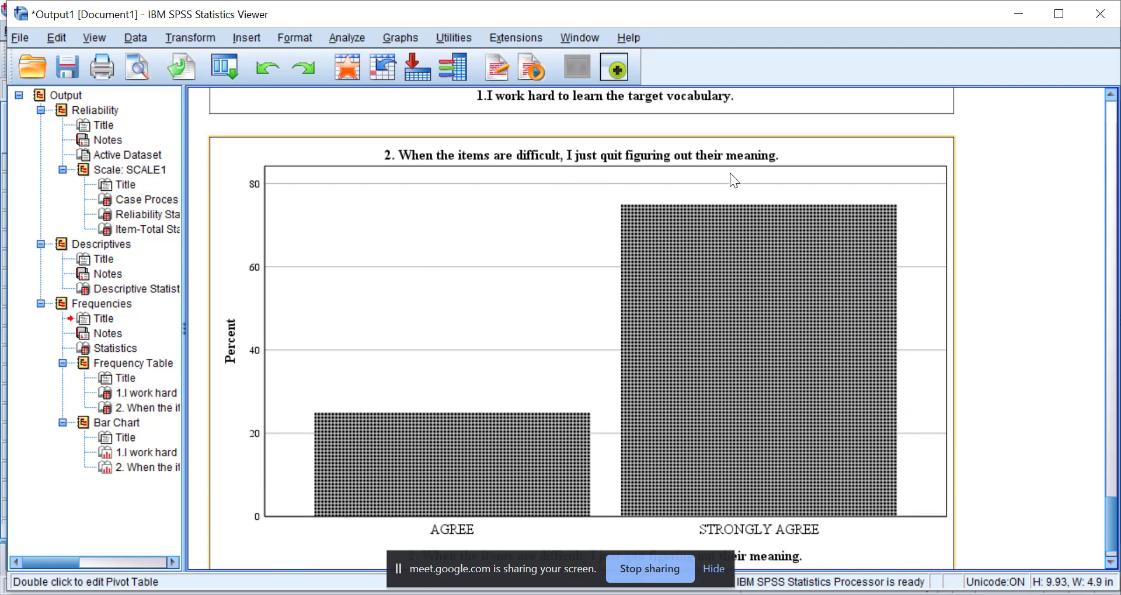
scroll(753, 321, "down", 1)
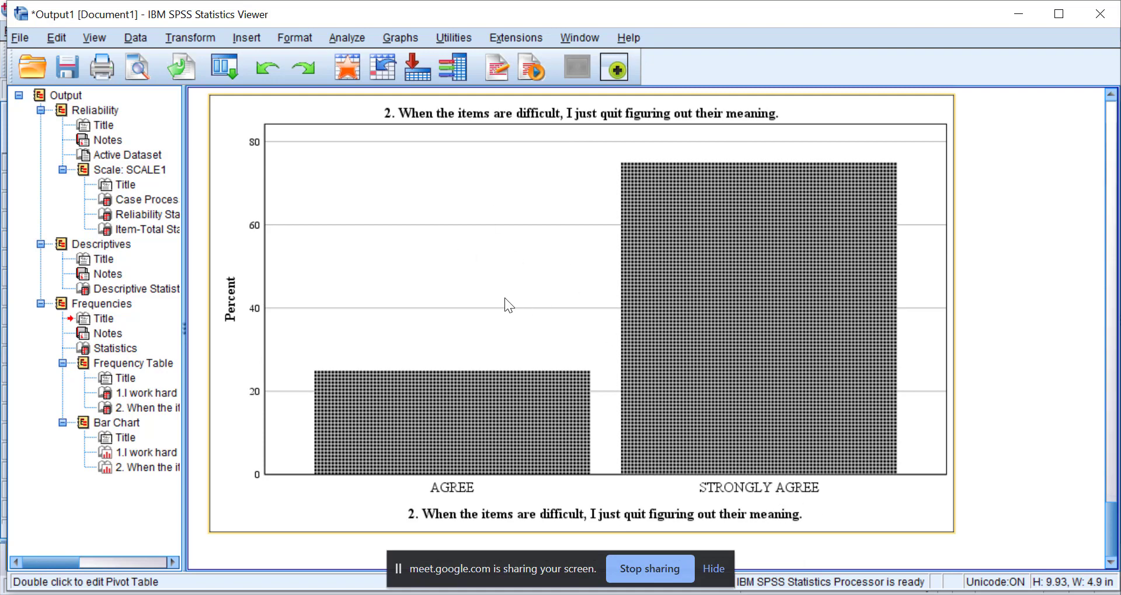
scroll(511, 363, "up", 10)
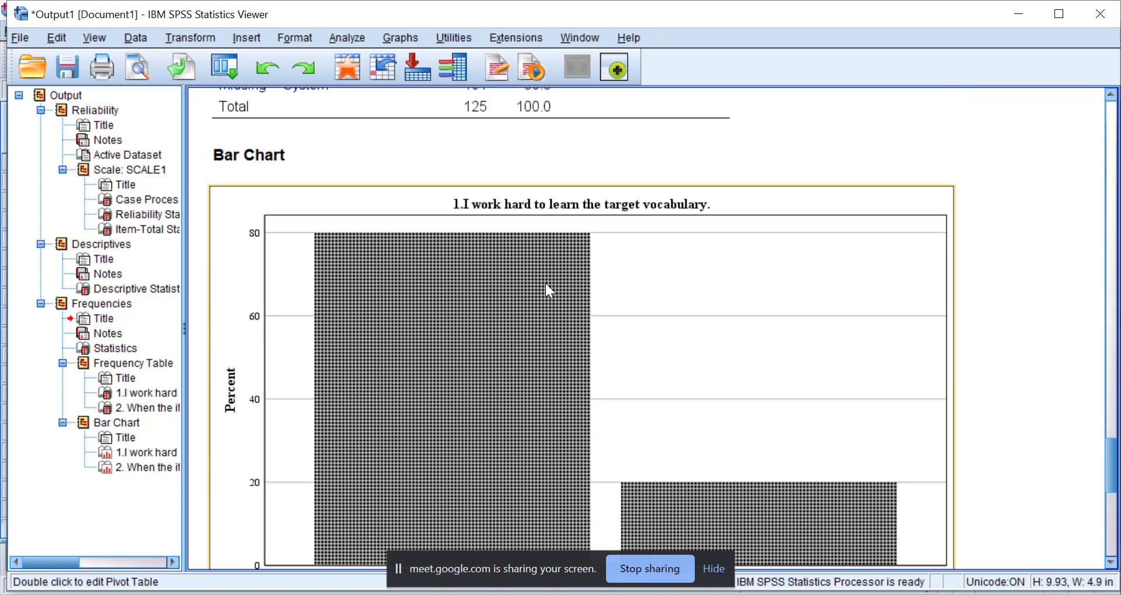
Copy the entire SPSS output, from Reliability to the bar charts, and paste it into a new blank Word document.
scroll(545, 282, "up", 7)
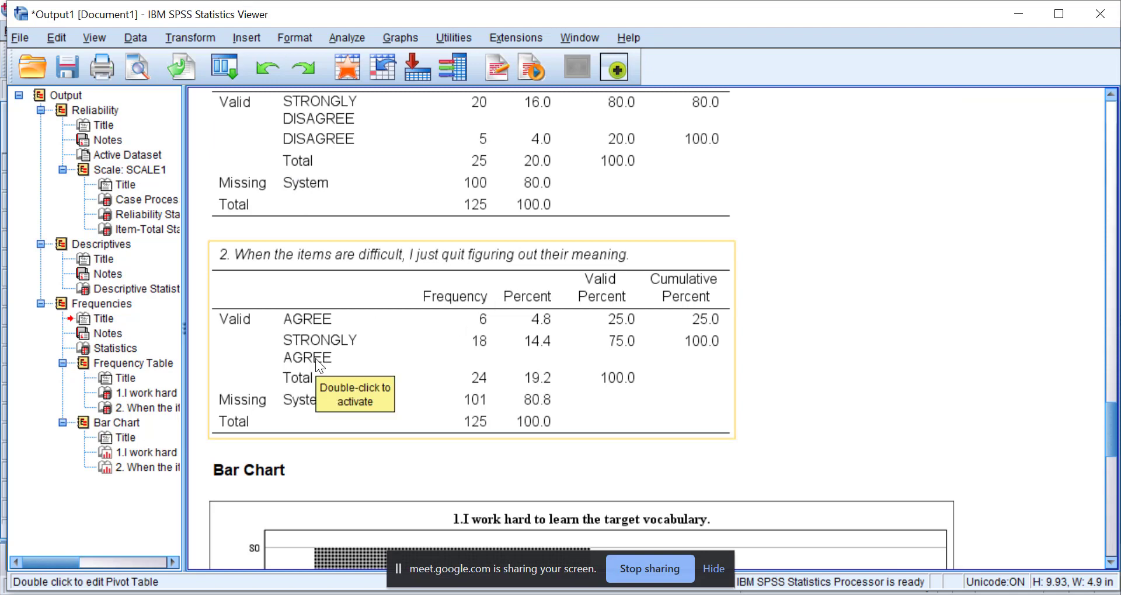
key("ctrl+a")
right_click(110, 306)
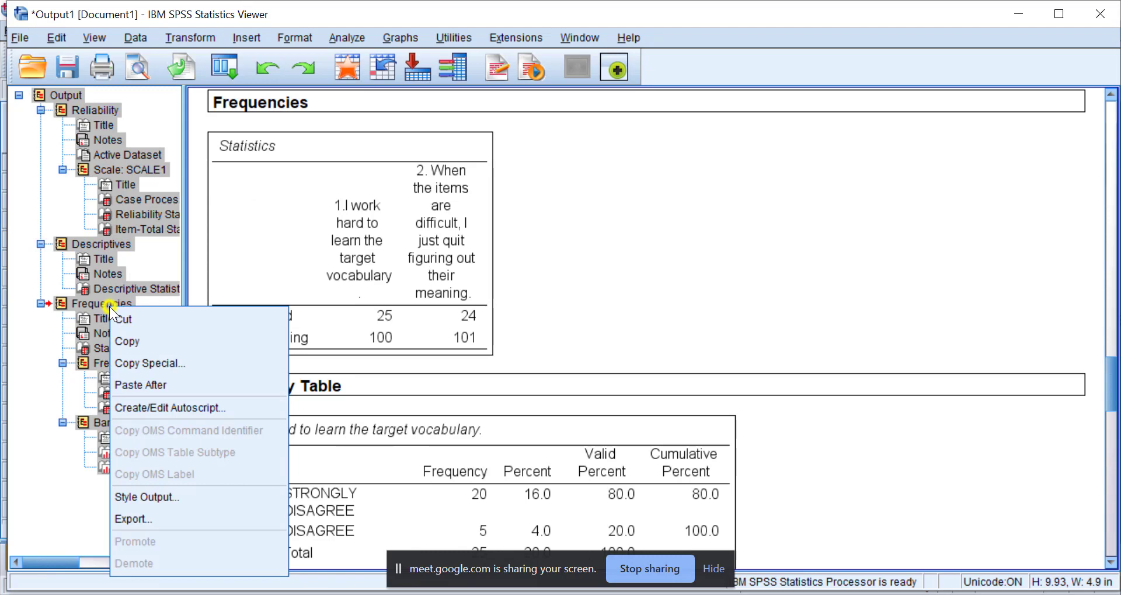
left_click(125, 335)
key("alt+Tab")
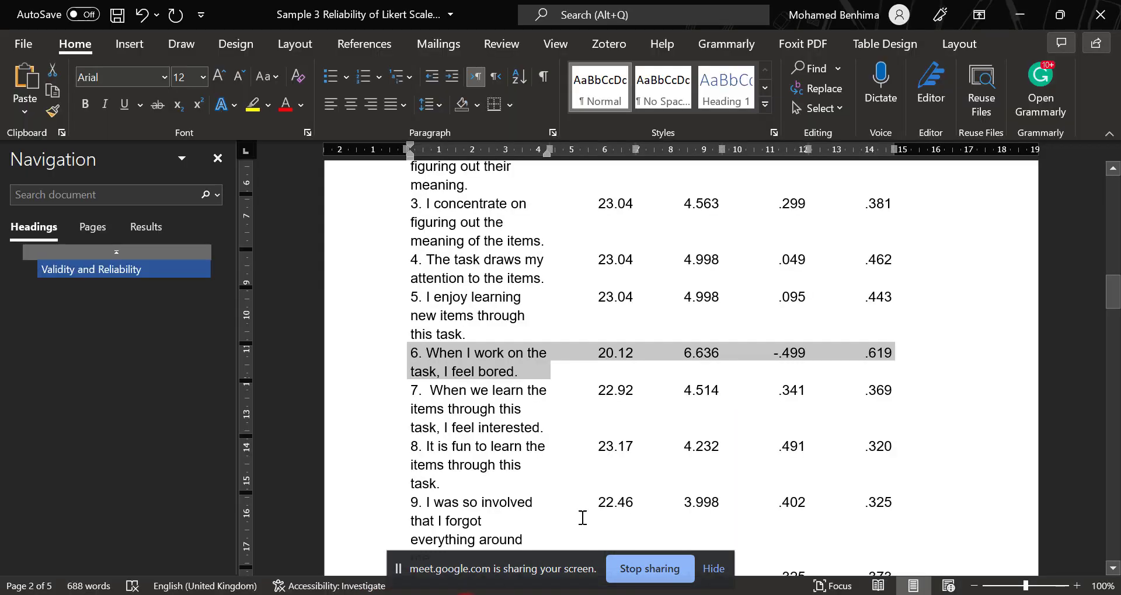
key("ctrl+n")
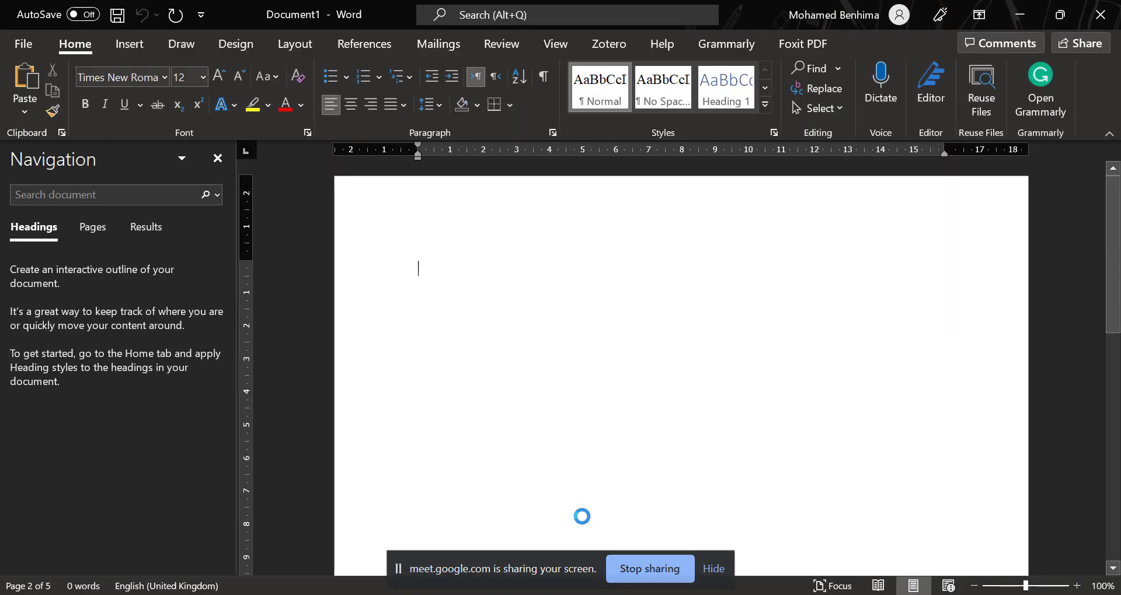
key("ctrl+v")
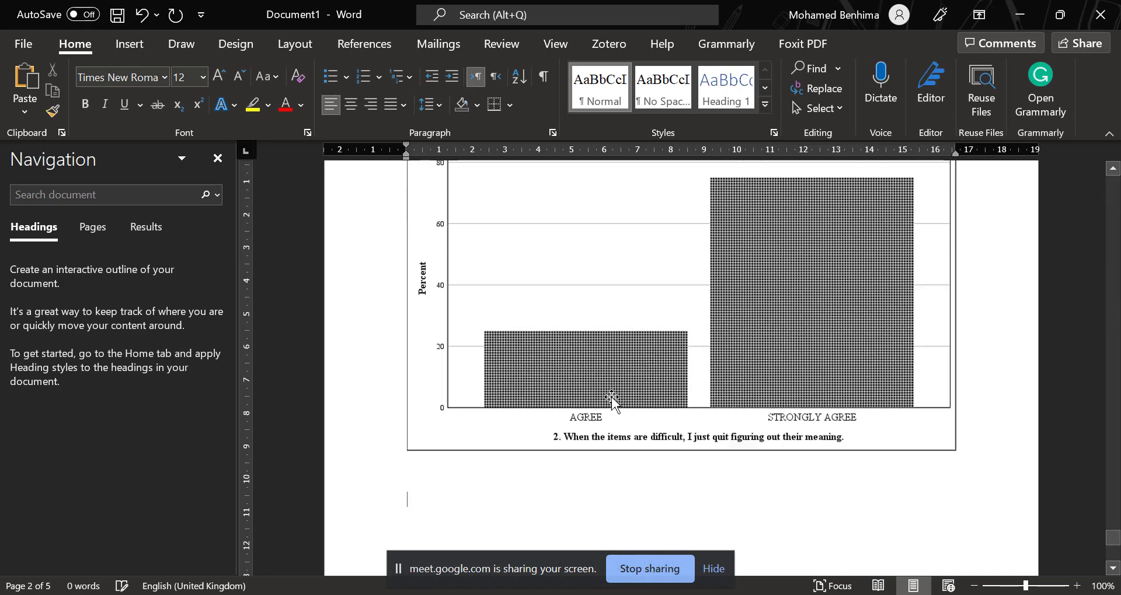
Examine the pasted frequency tables in the Word document, checking how item 1's table splits across the page break.
scroll(613, 402, "up", 6)
scroll(612, 402, "up", 15)
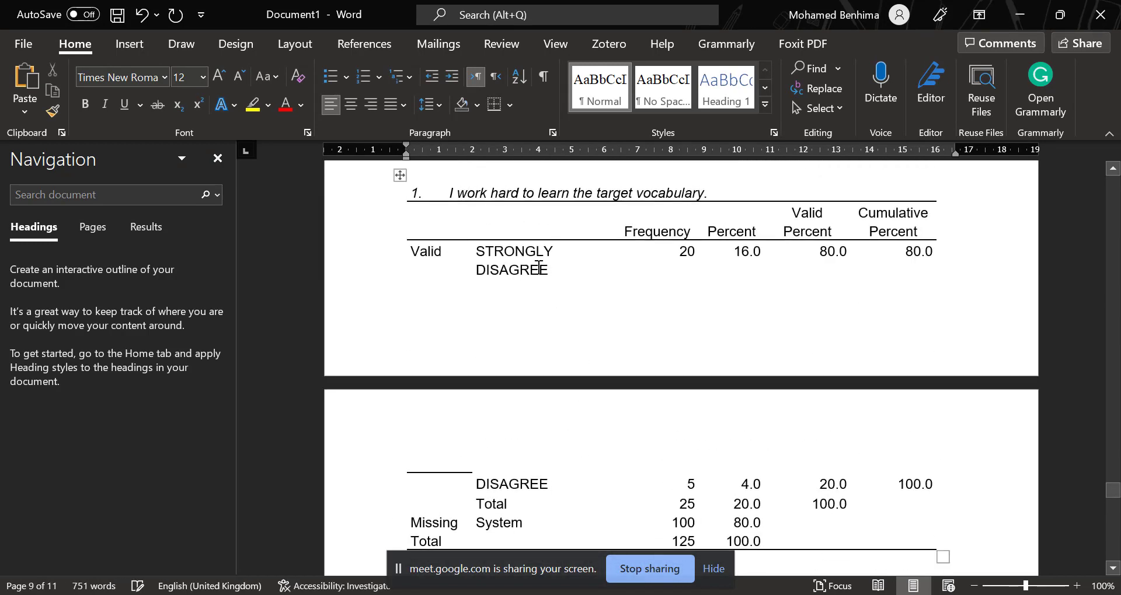
scroll(527, 268, "down", 2)
scroll(553, 330, "up", 3)
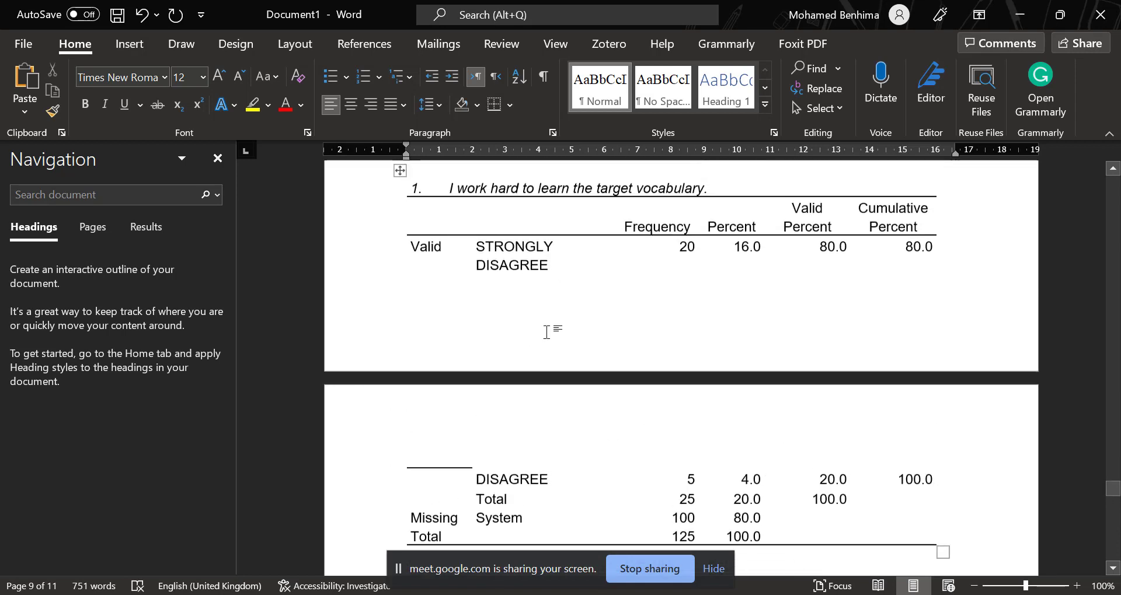
scroll(545, 262, "up", 1)
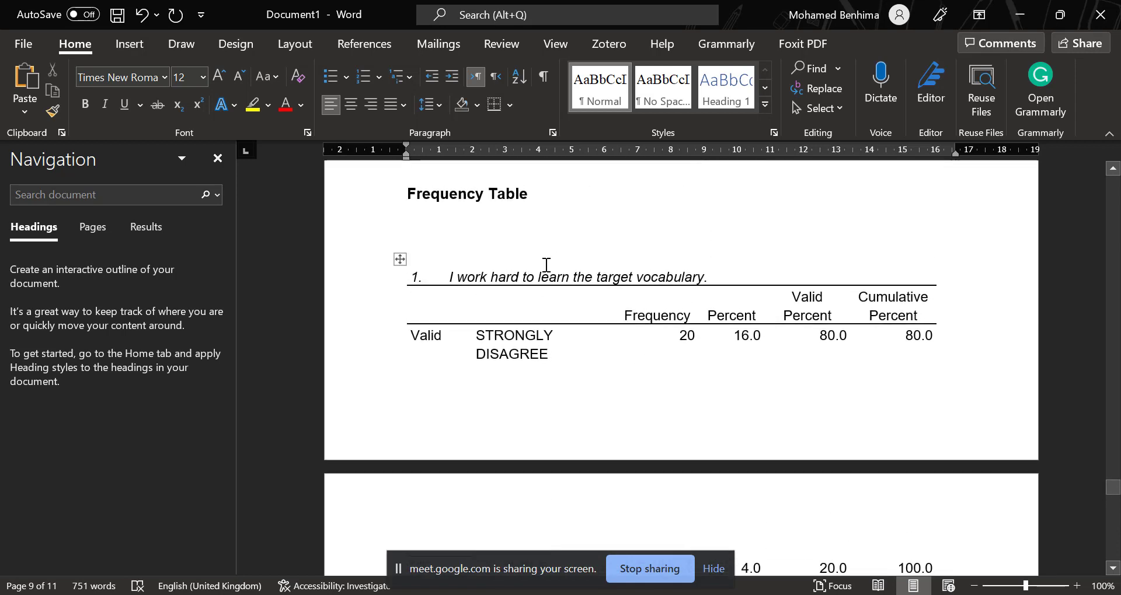
scroll(546, 266, "down", 2)
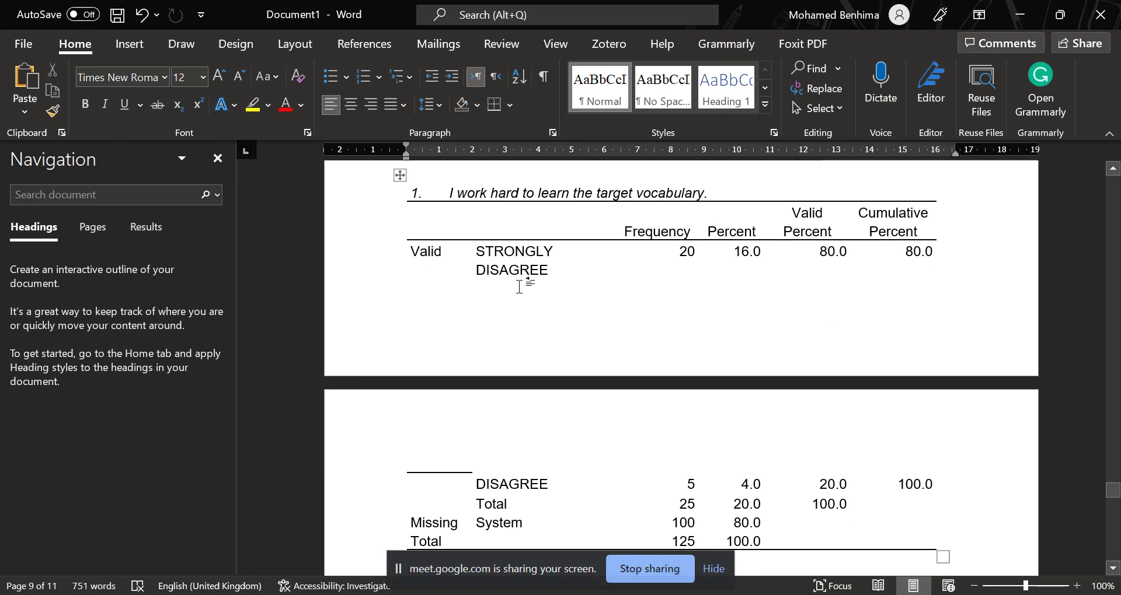
scroll(519, 287, "down", 1)
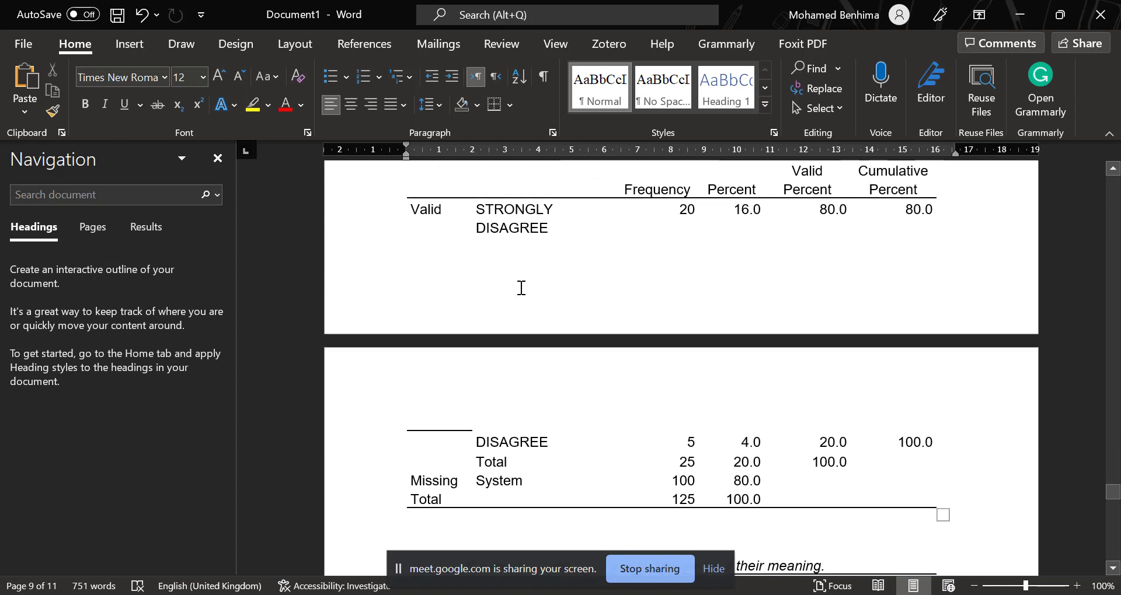
scroll(521, 287, "down", 1)
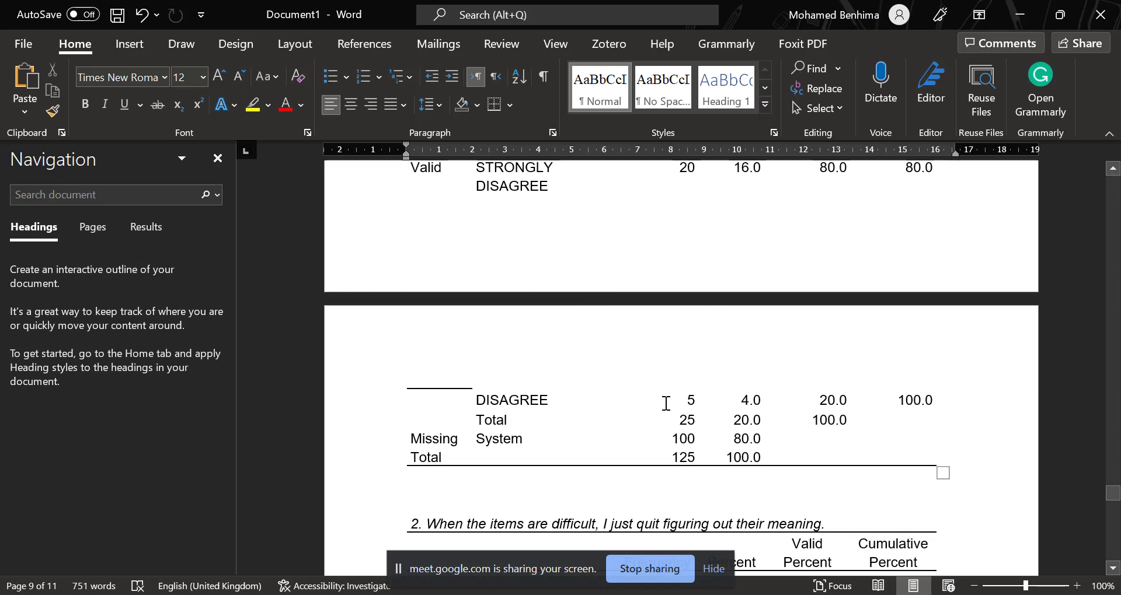
Switch from Word to the Untitled2 dataset in the SPSS Data Editor.
key("alt+Tab")
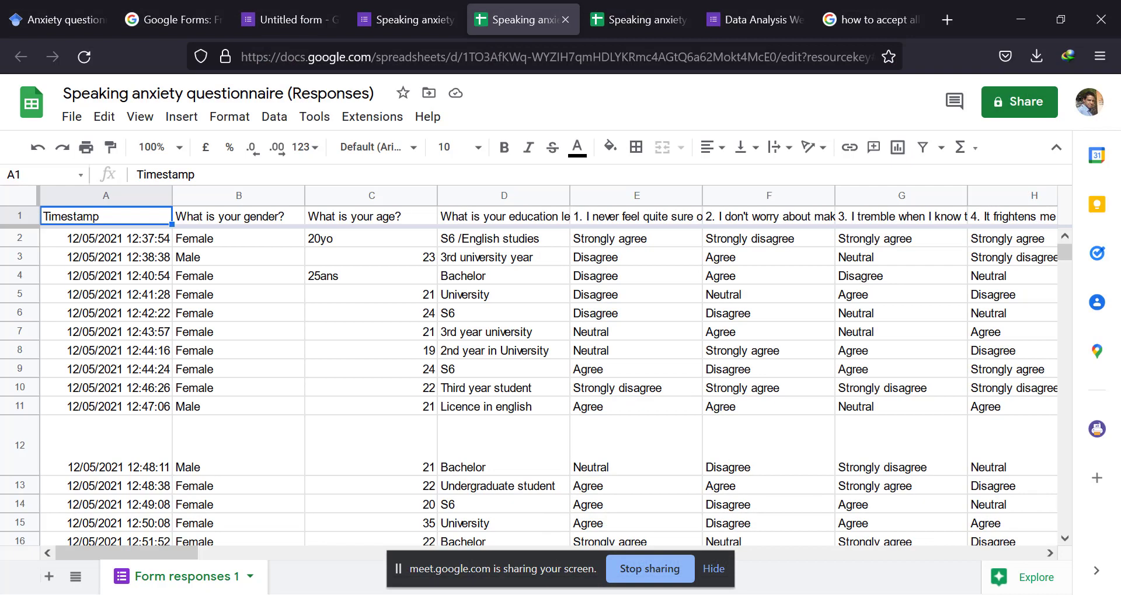
left_click(408, 26)
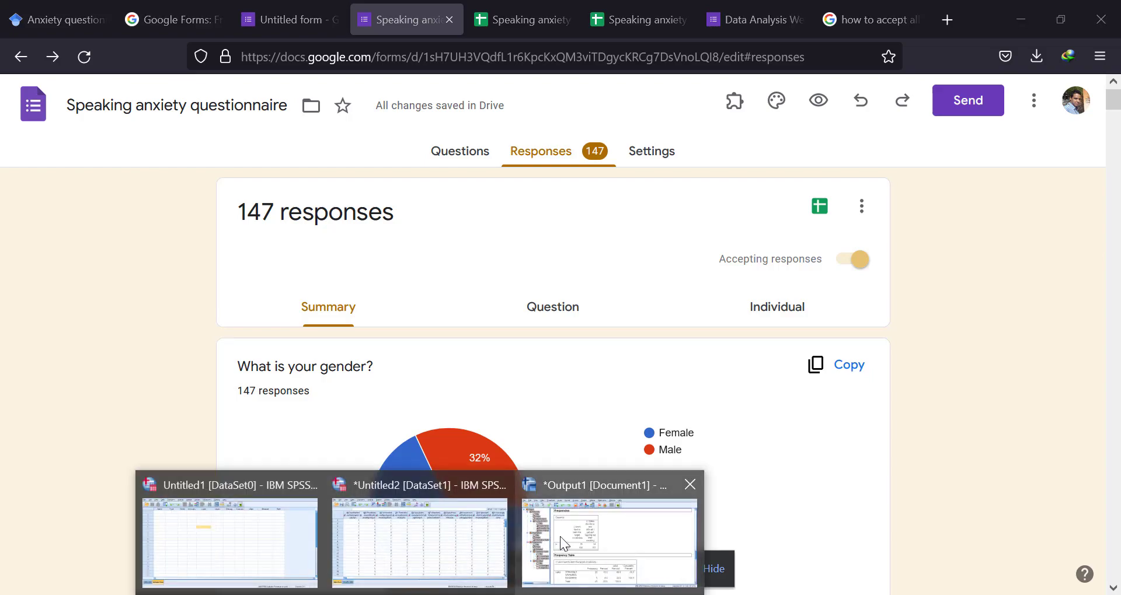
mouse_move(262, 531)
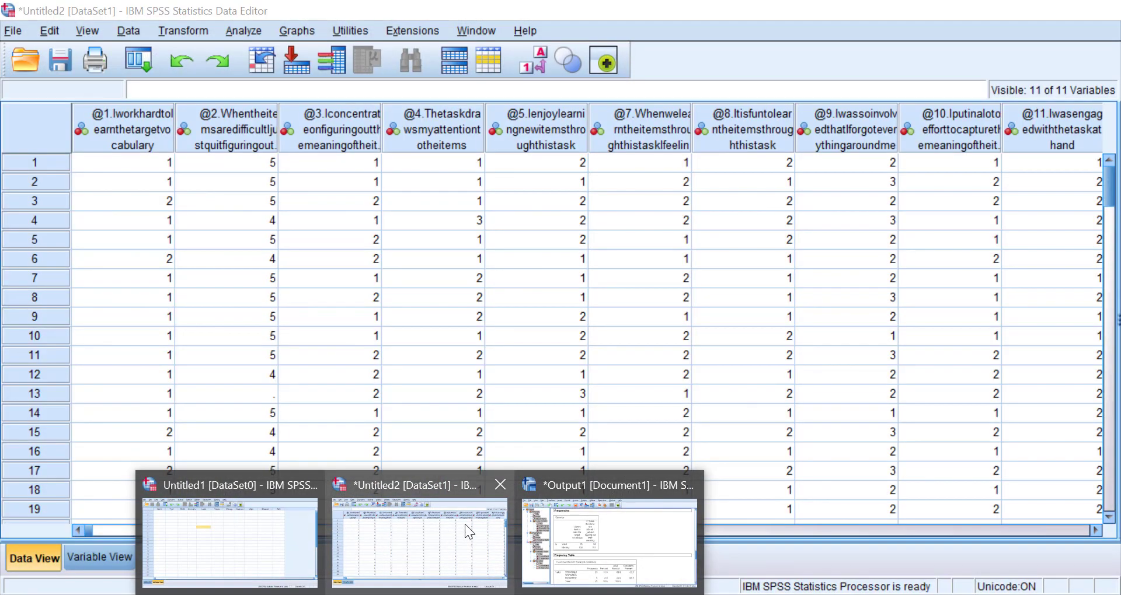
mouse_move(583, 525)
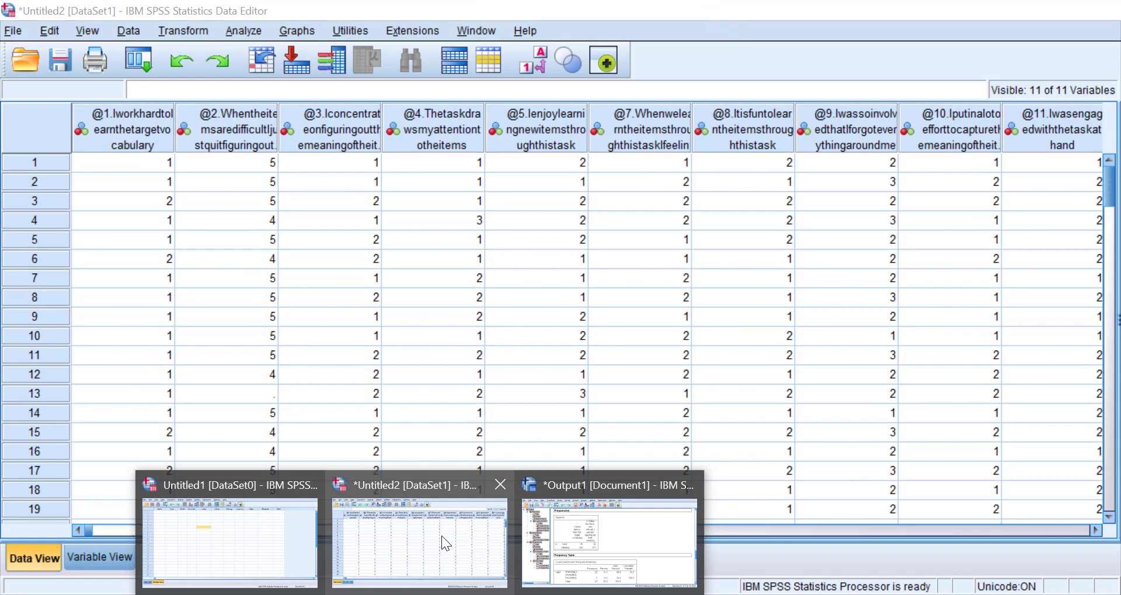
left_click(441, 536)
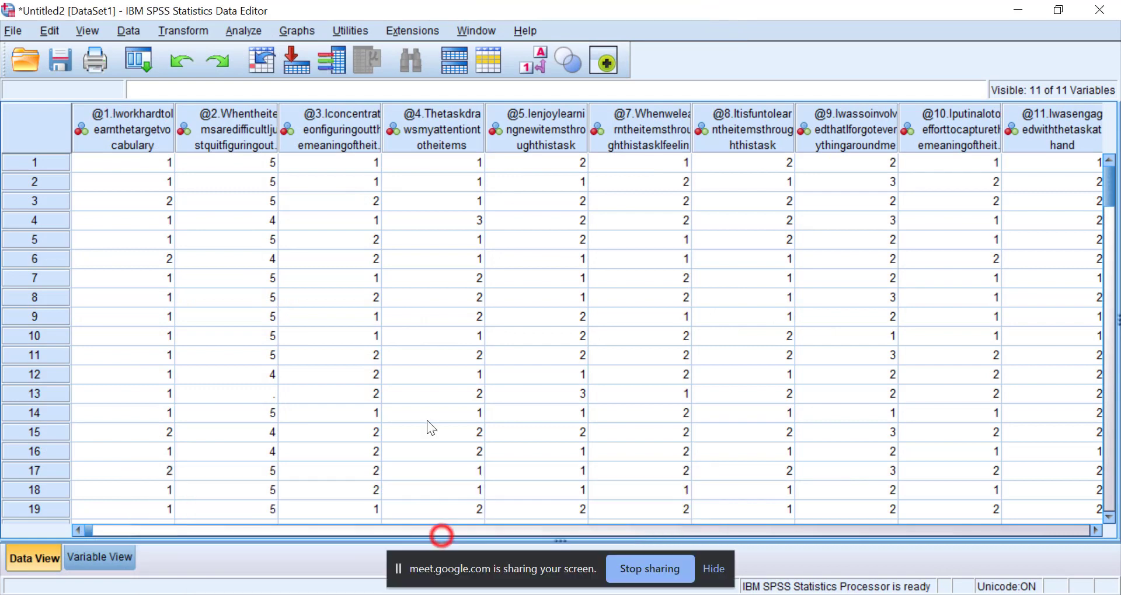
left_click(241, 32)
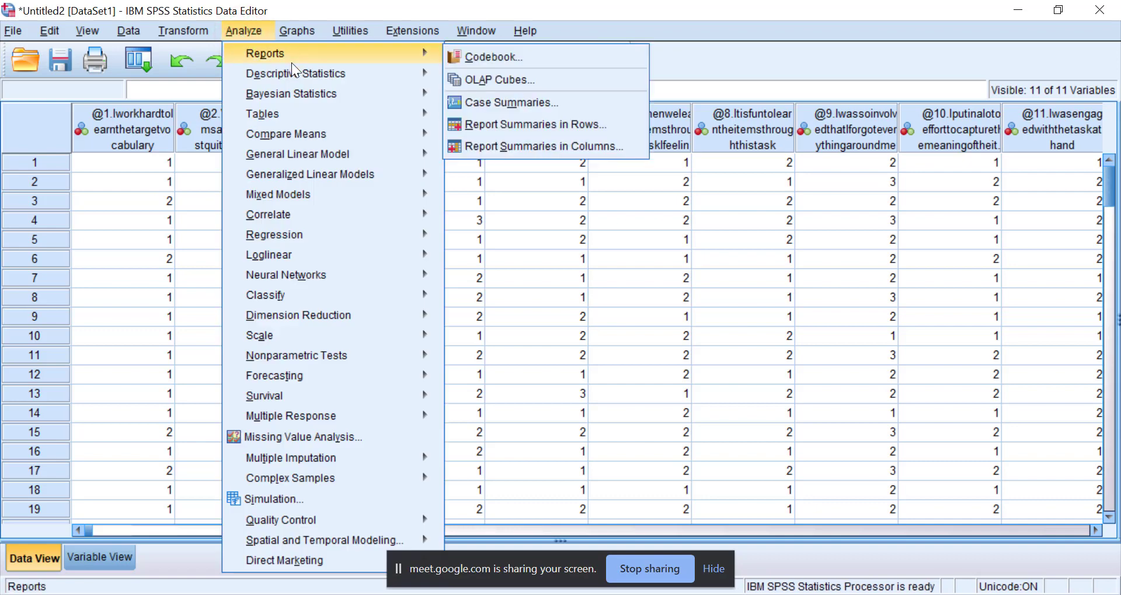
mouse_move(287, 85)
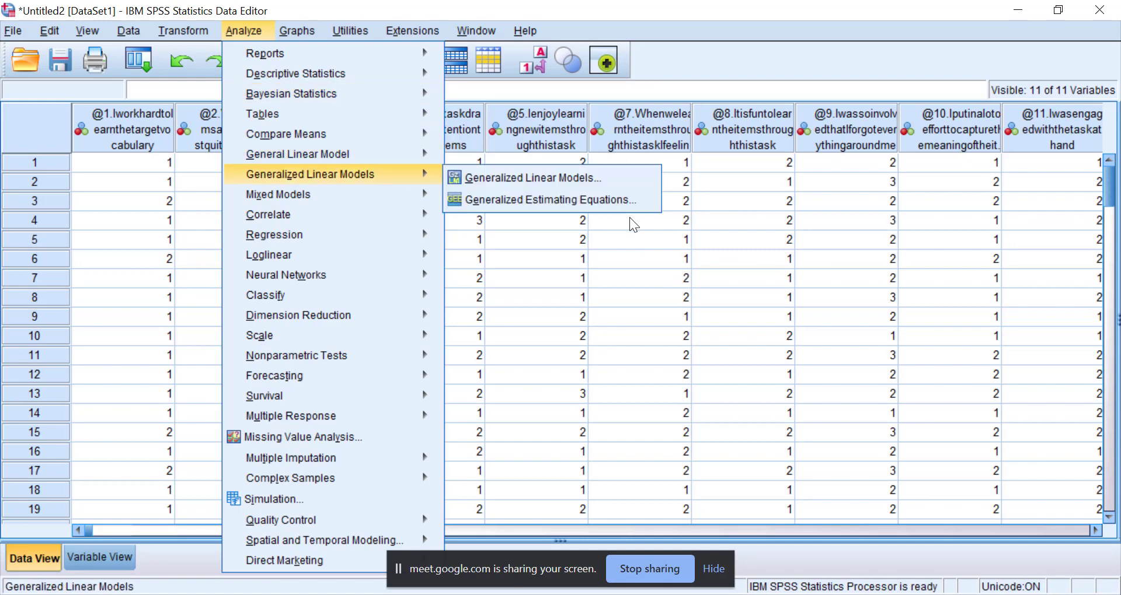
left_click(630, 217)
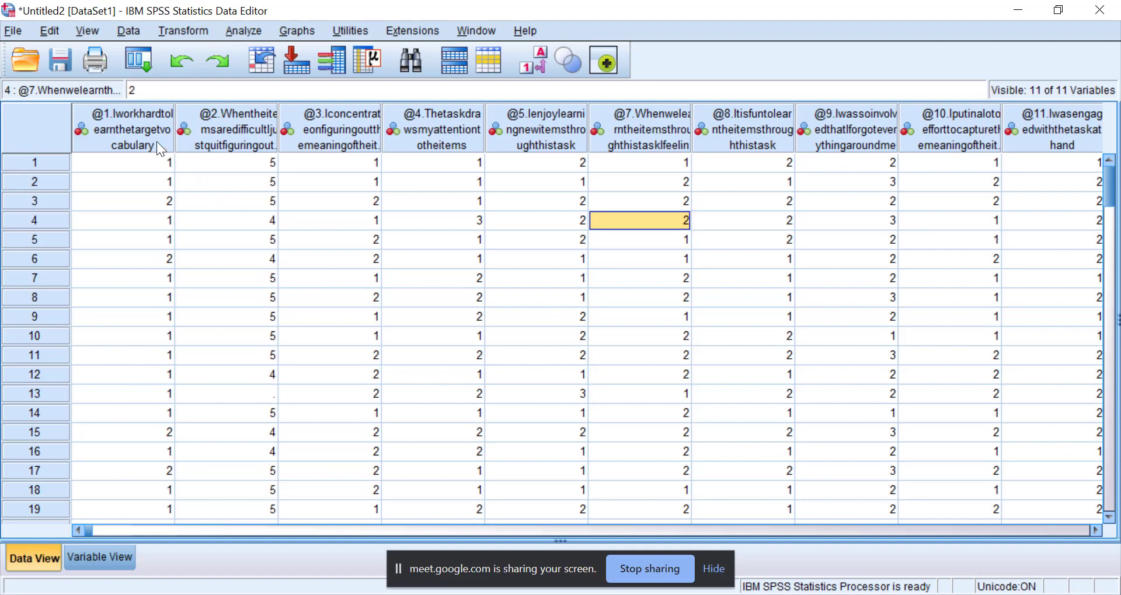
left_click(135, 142)
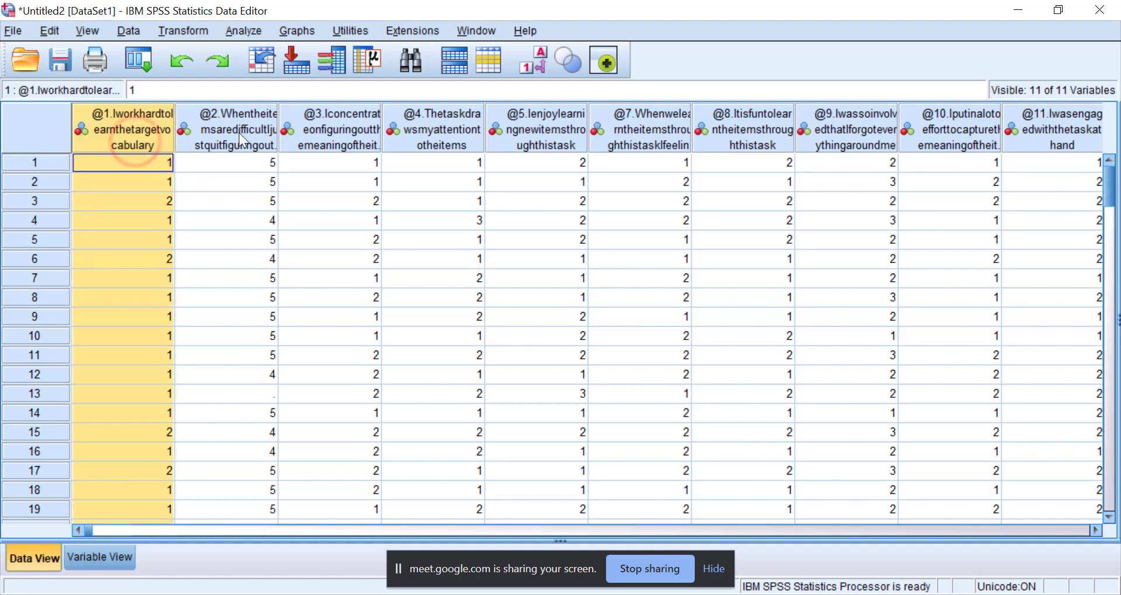
left_click(239, 132)
left_click(135, 141)
left_click(220, 134)
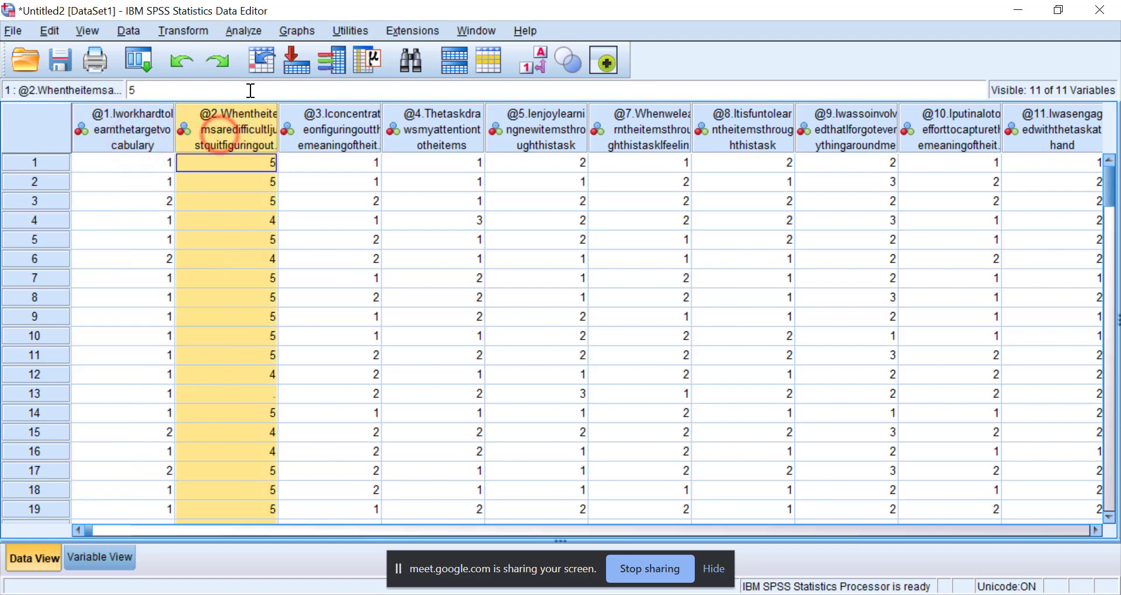
Start a Crosstabs analysis with item 1 (work hard) as the row variable and item 11 (engaged with the task) as the column variable.
left_click(246, 32)
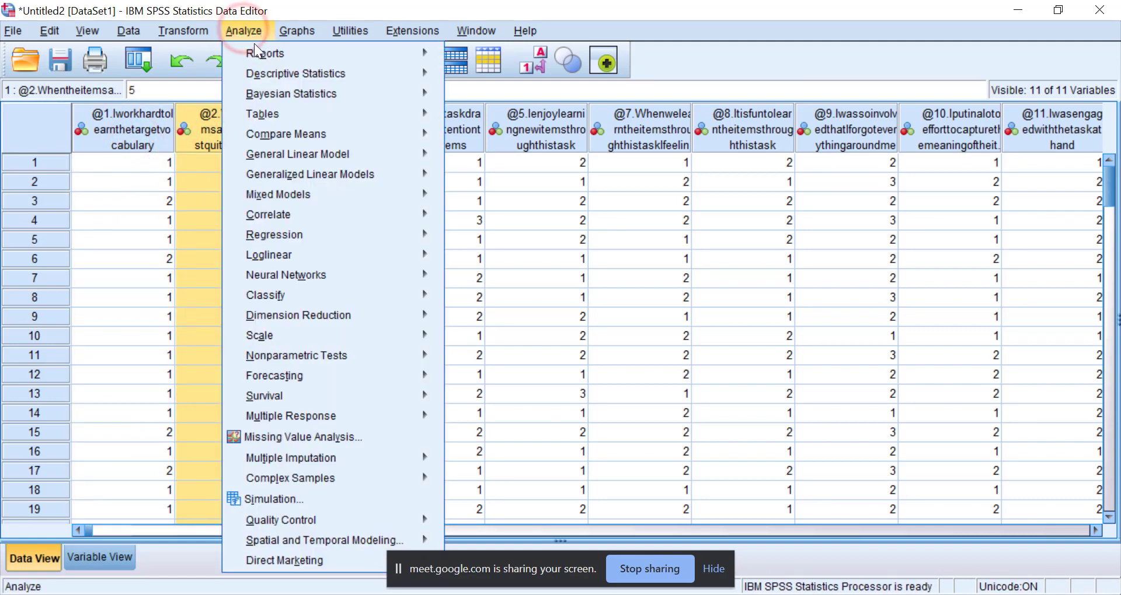
mouse_move(279, 76)
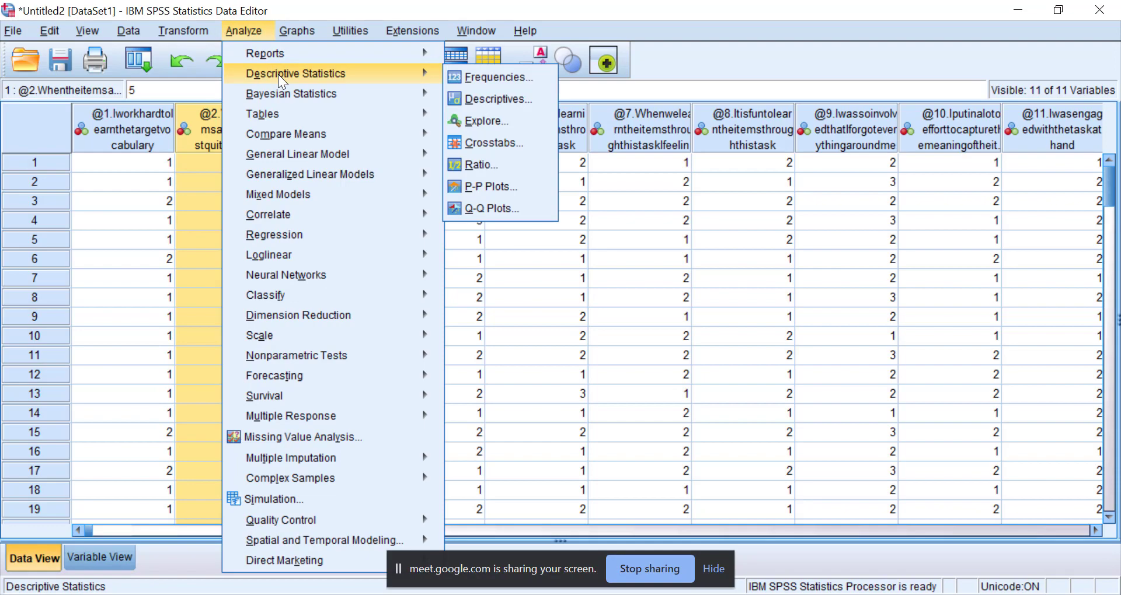
left_click(478, 144)
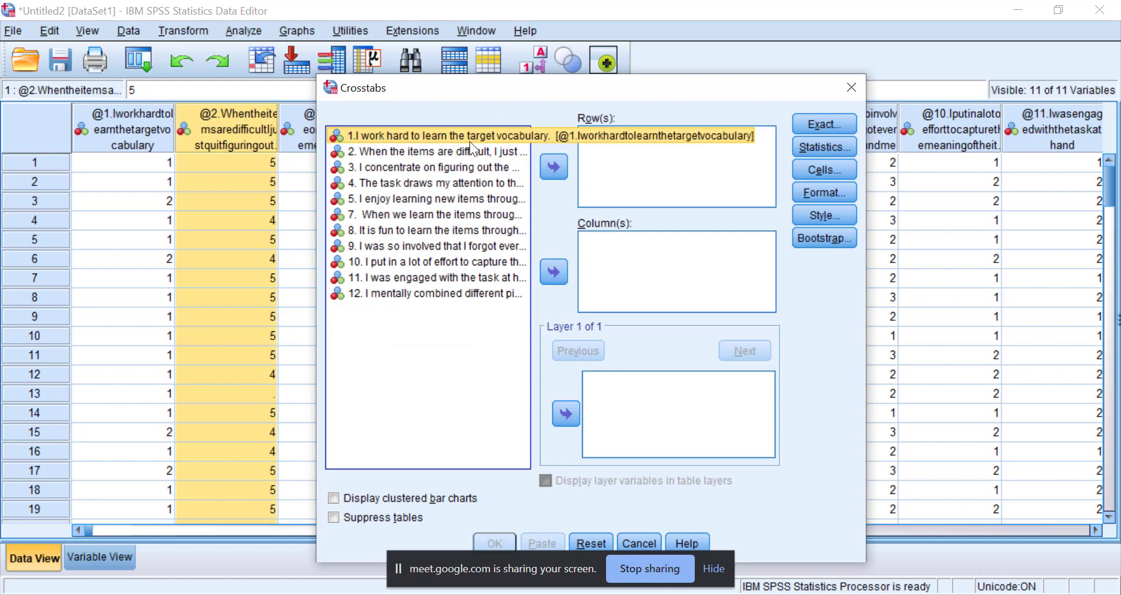
left_click(553, 169)
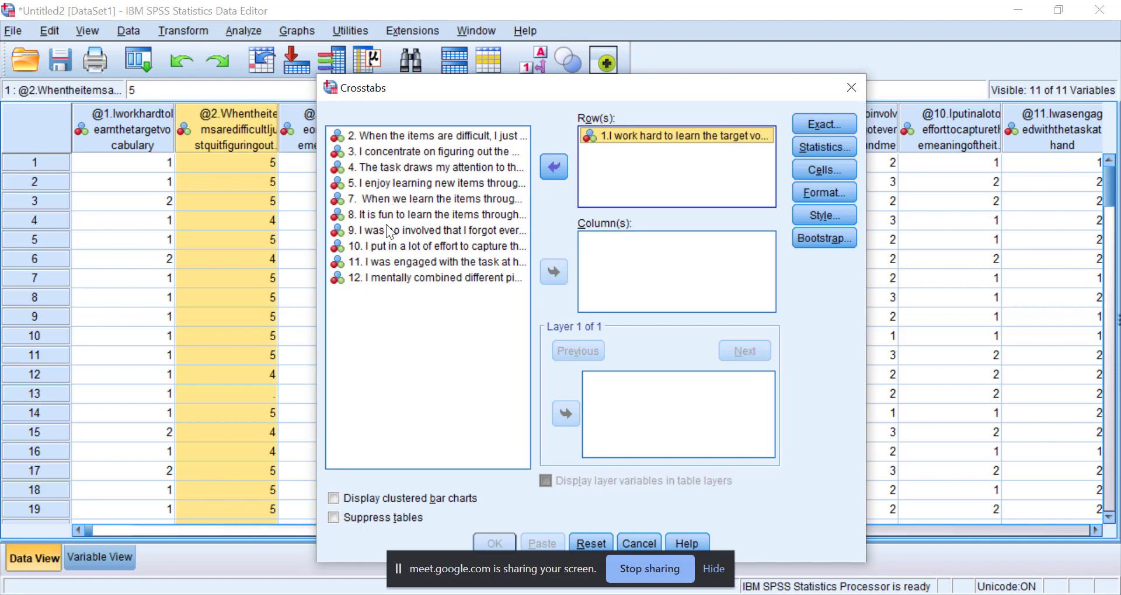
left_click(387, 265)
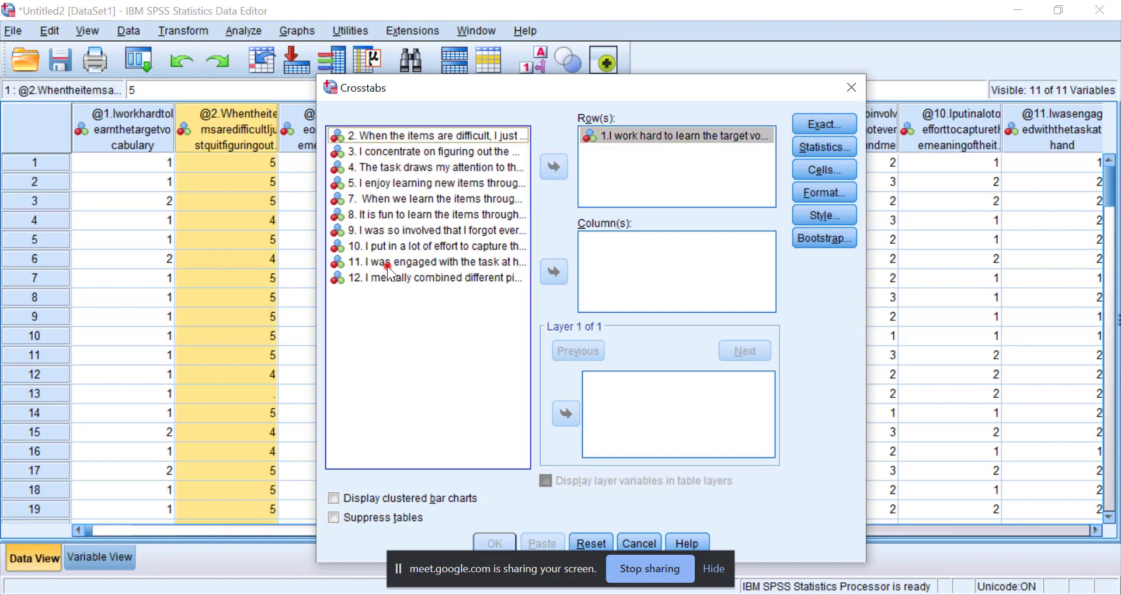
left_click(553, 269)
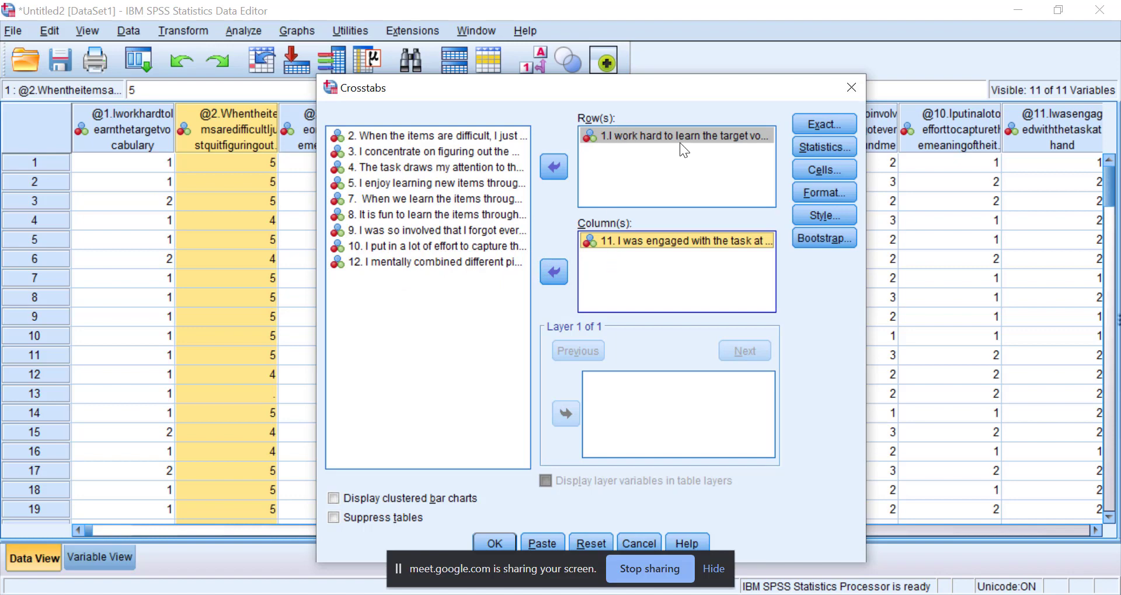
Include the Chi-square statistic in the crosstab and run the analysis.
left_click(837, 121)
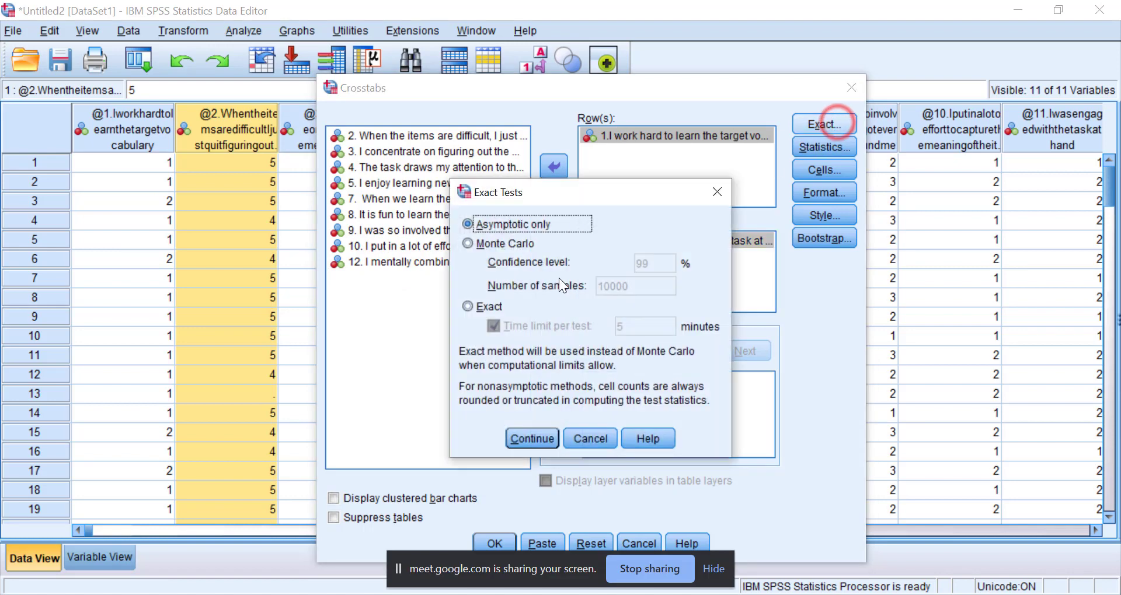
left_click(716, 192)
left_click(798, 149)
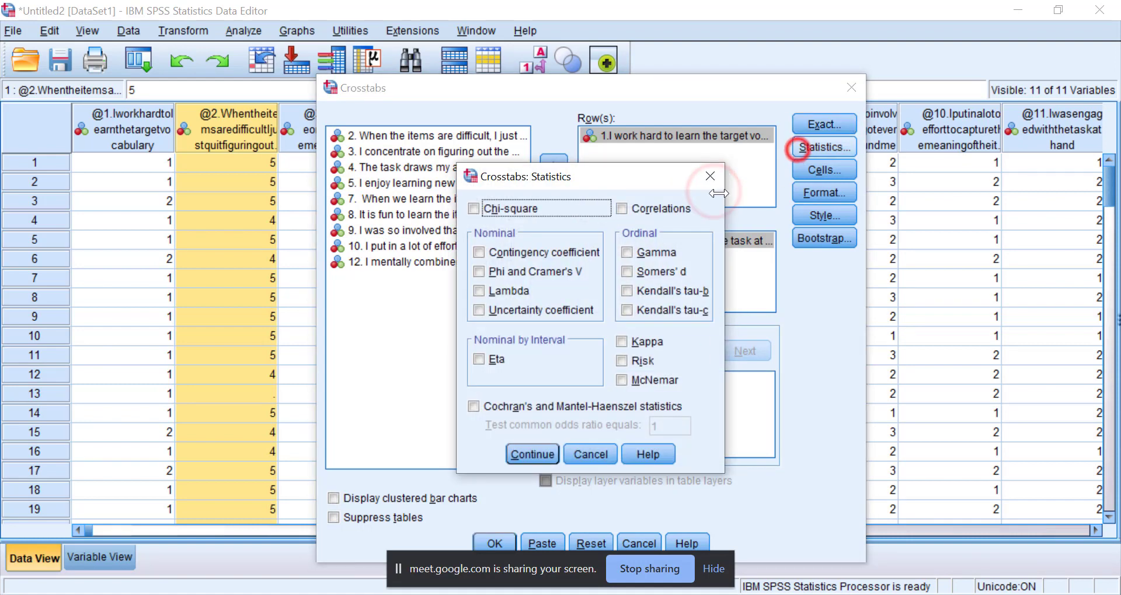
left_click(475, 209)
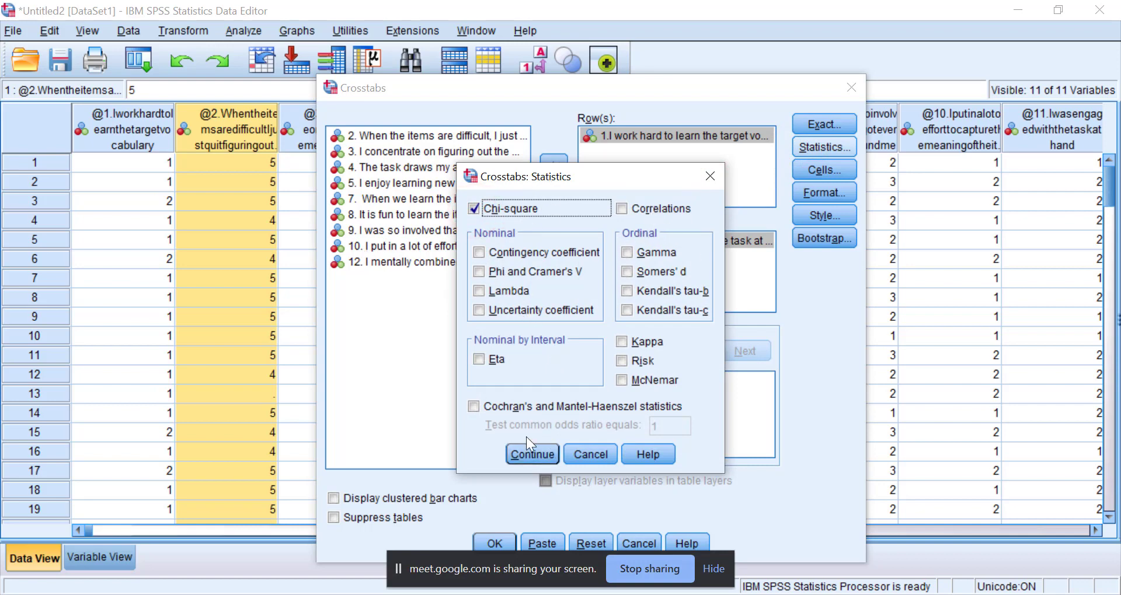
left_click(528, 456)
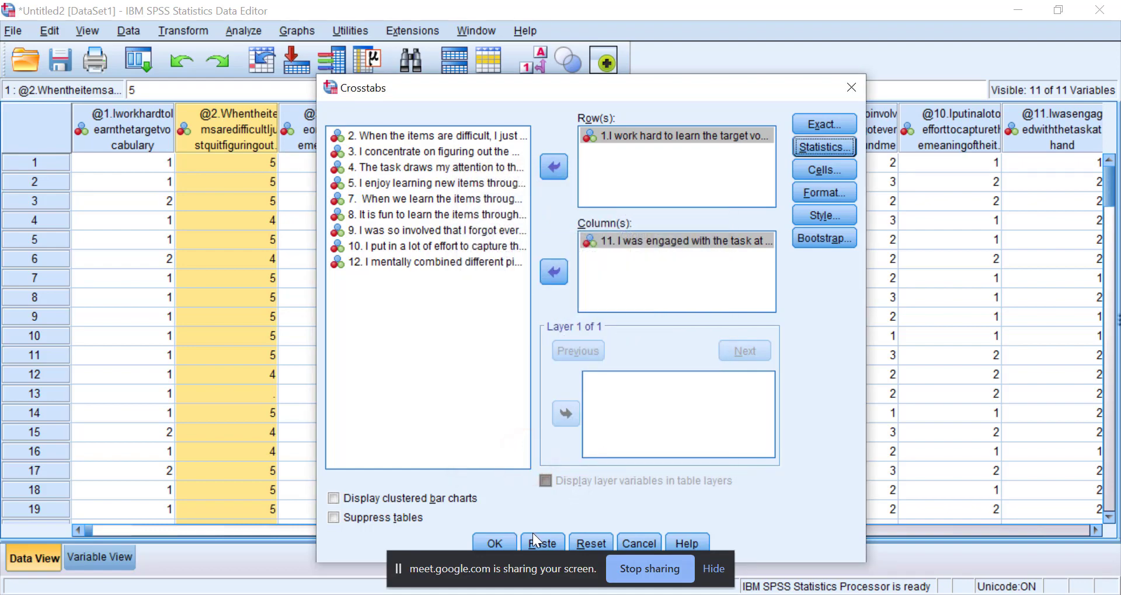
left_click(504, 541)
Examine the item 1 by item 11 crosstabulation and the Chi-Square Tests table, comparing cell counts with the significance values.
scroll(440, 376, "down", 3)
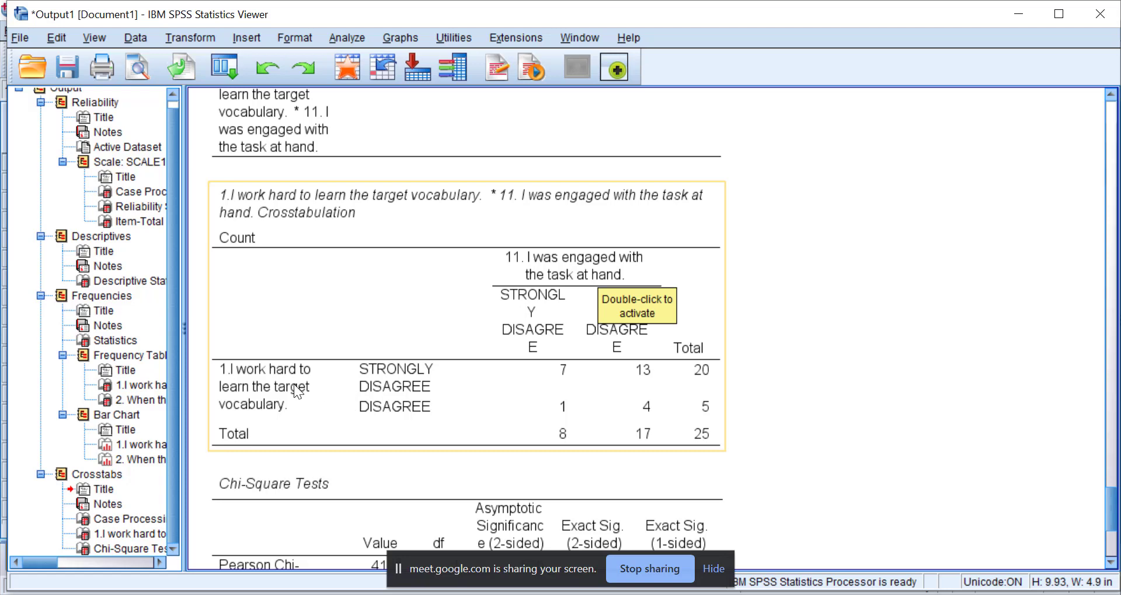
scroll(403, 364, "down", 5)
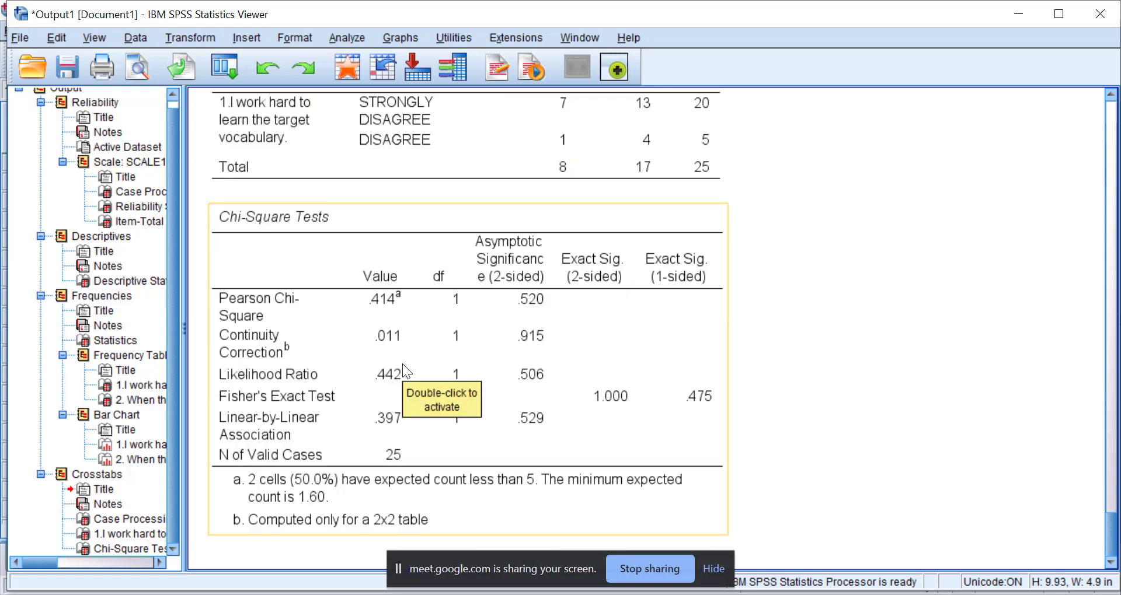
scroll(348, 300, "up", 4)
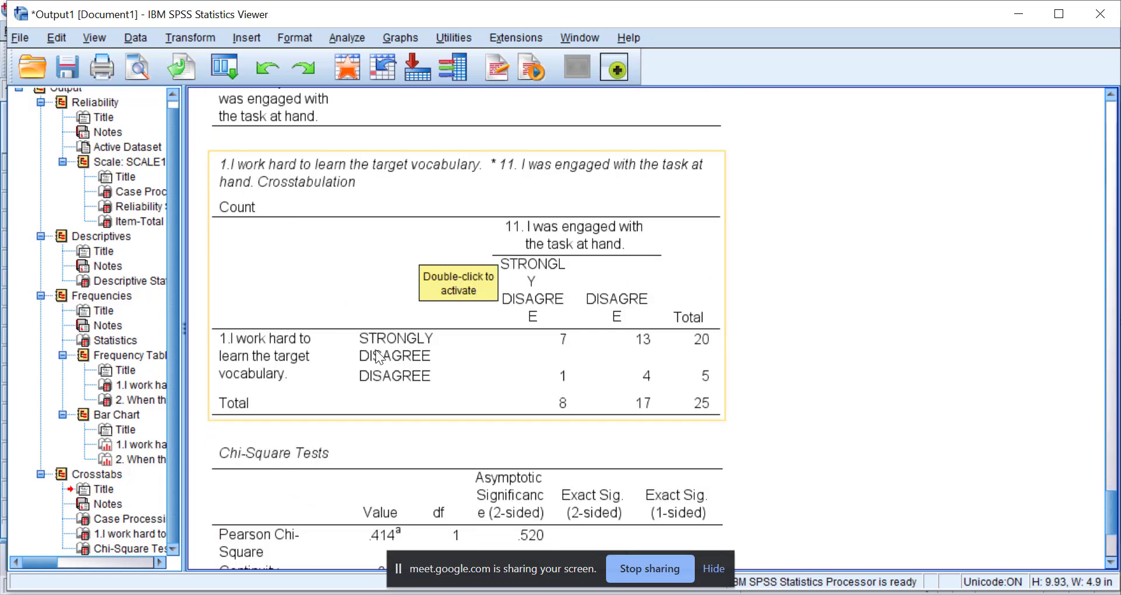
scroll(376, 350, "down", 4)
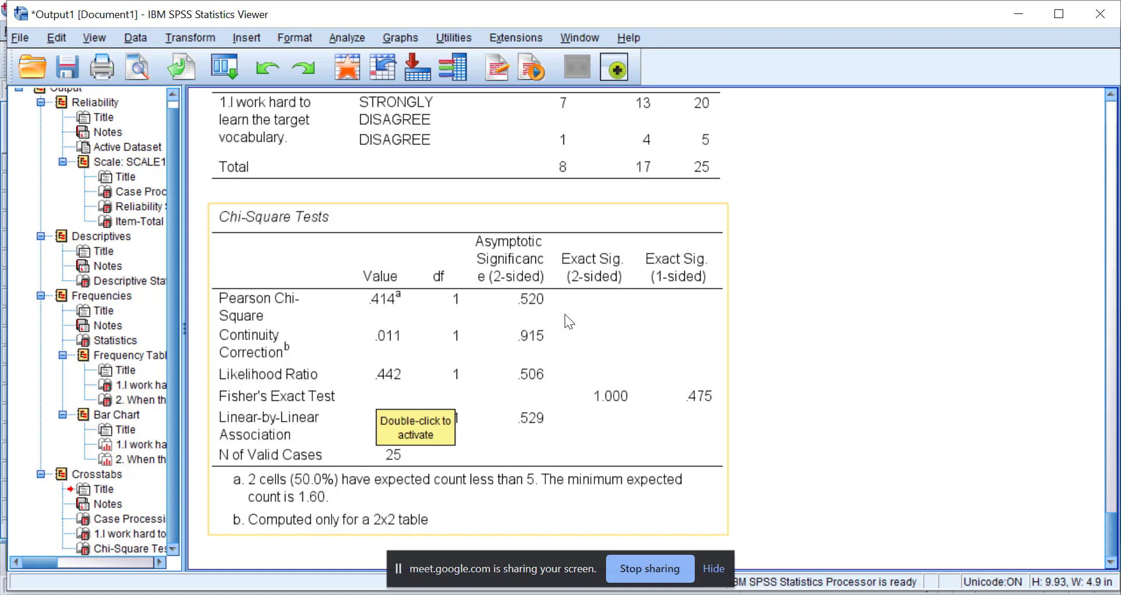
scroll(584, 310, "up", 3)
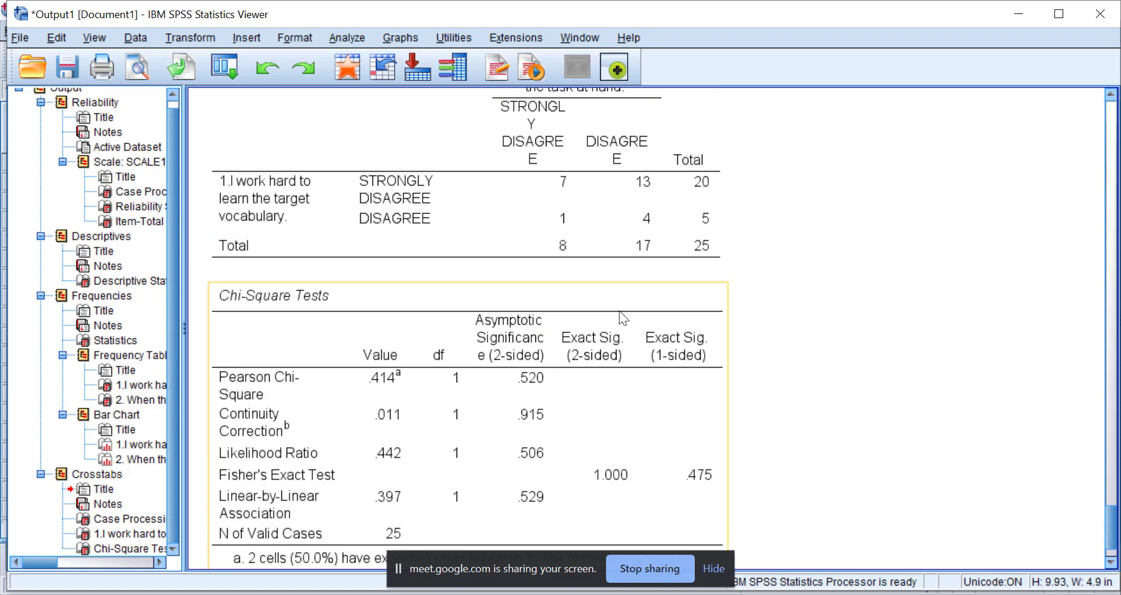
left_click(649, 250)
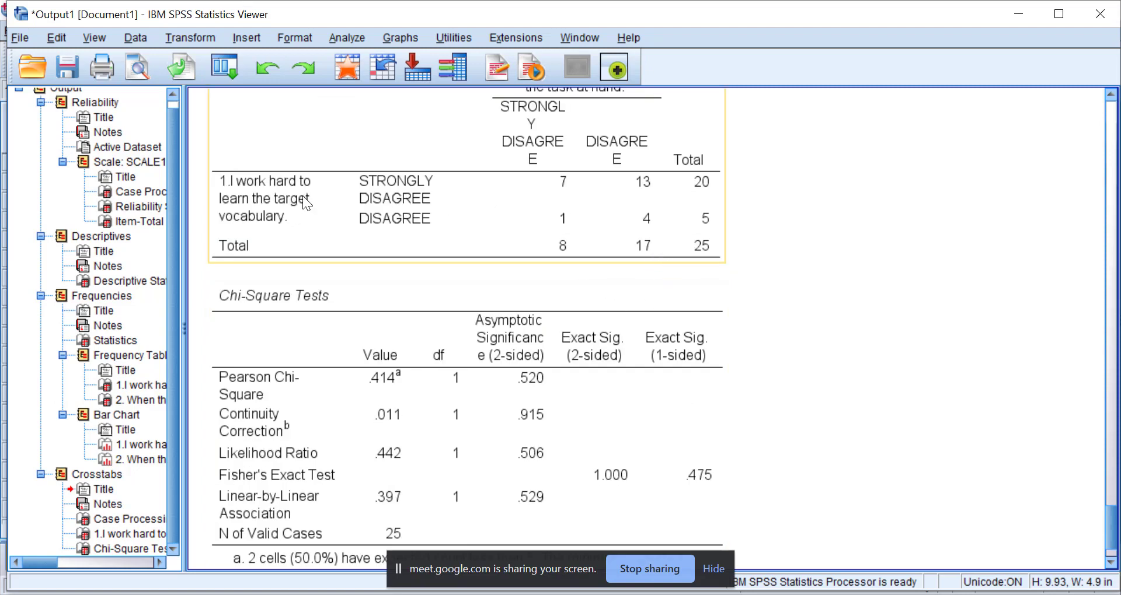
left_click(431, 264)
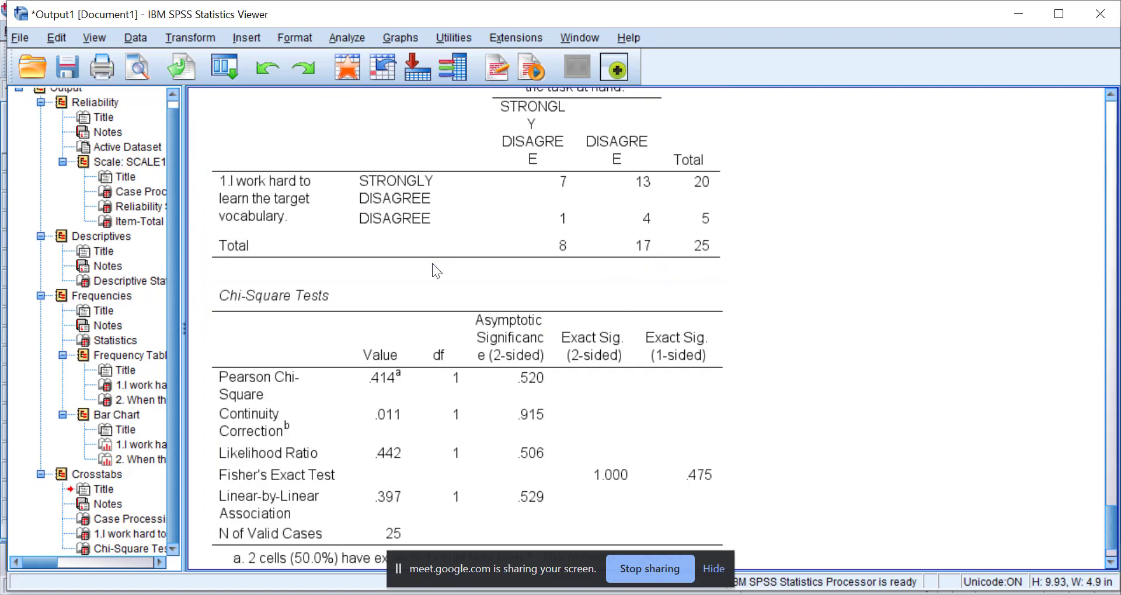
left_click(432, 262)
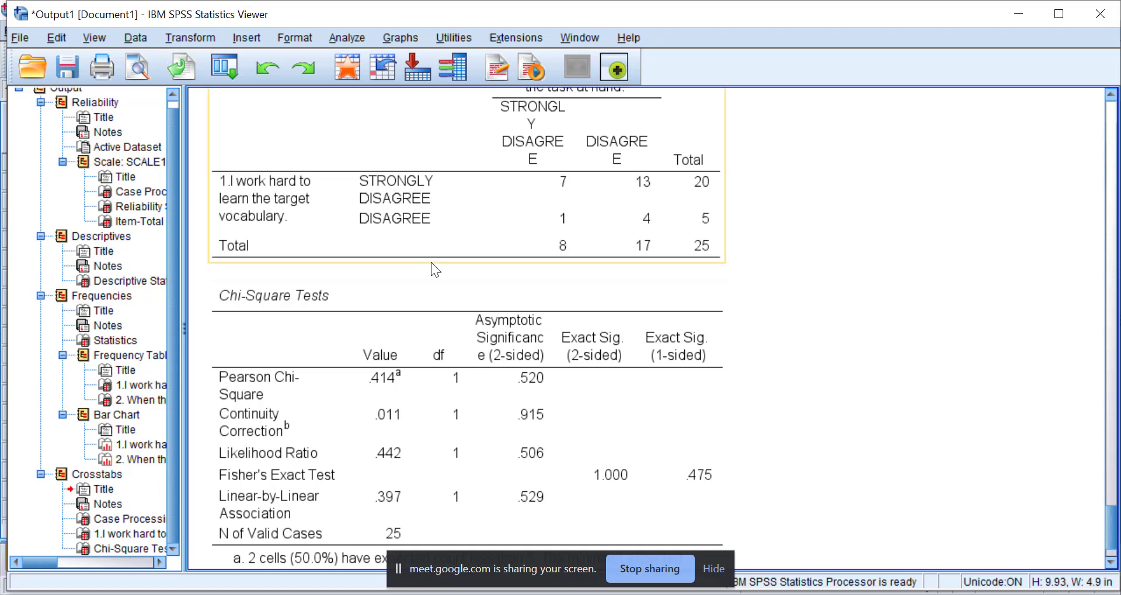
left_click(453, 323)
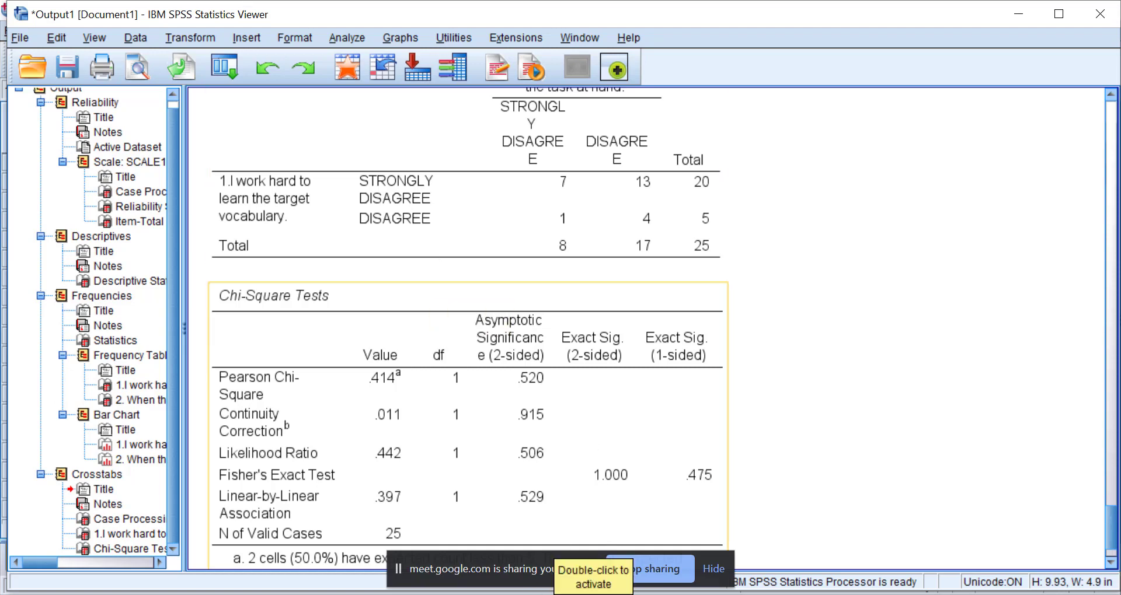
Open the sample coded questionnaire SPSS data file from the Online Workshop folder on the desktop.
mouse_move(420, 593)
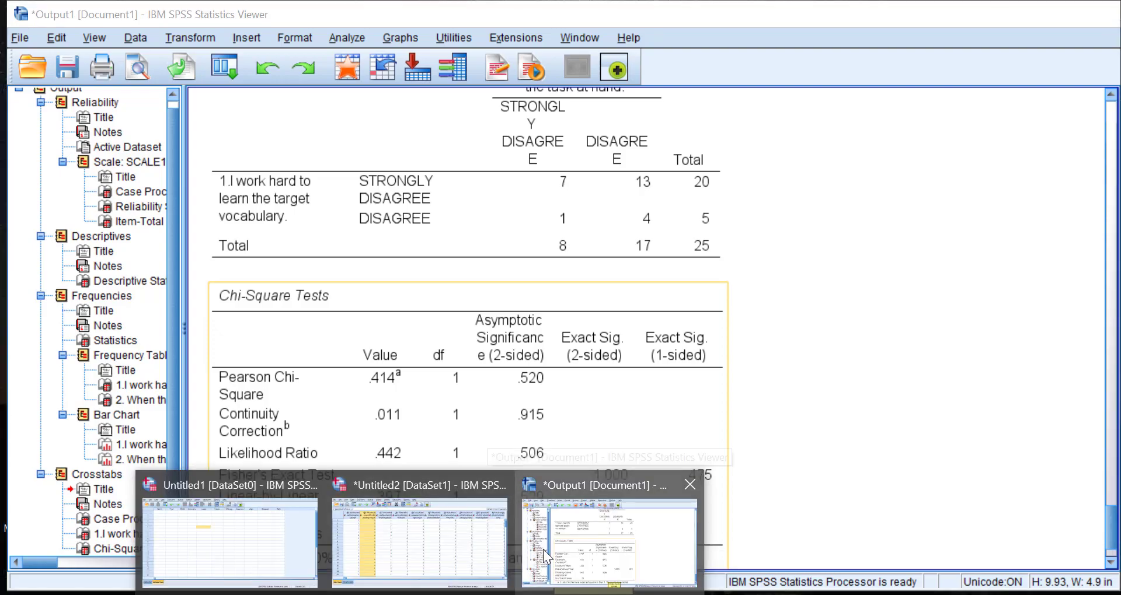
key("super+d")
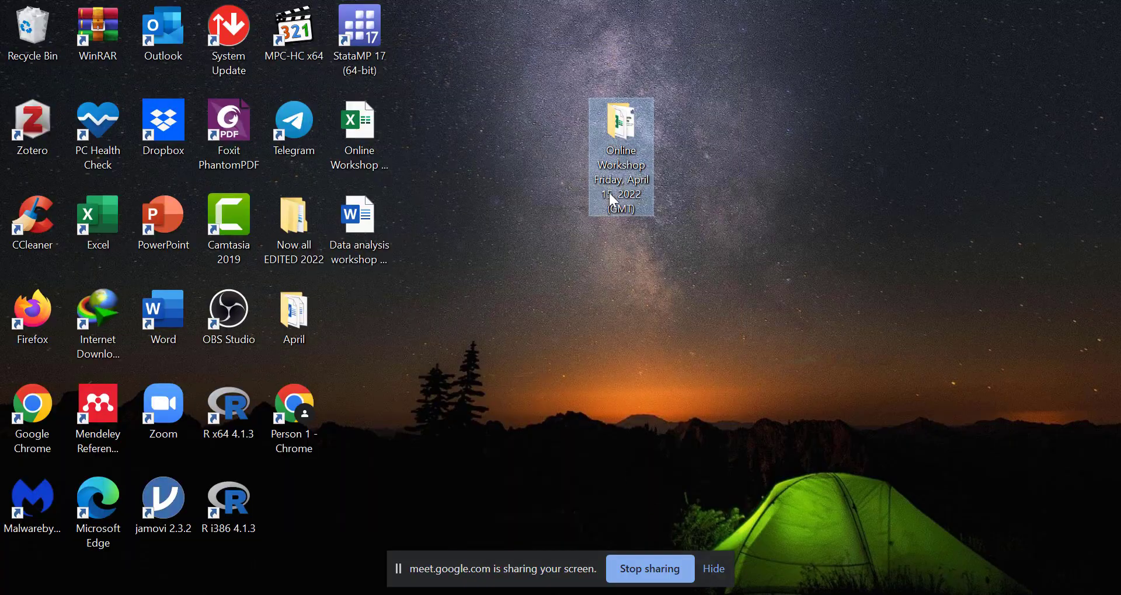
double_click(626, 161)
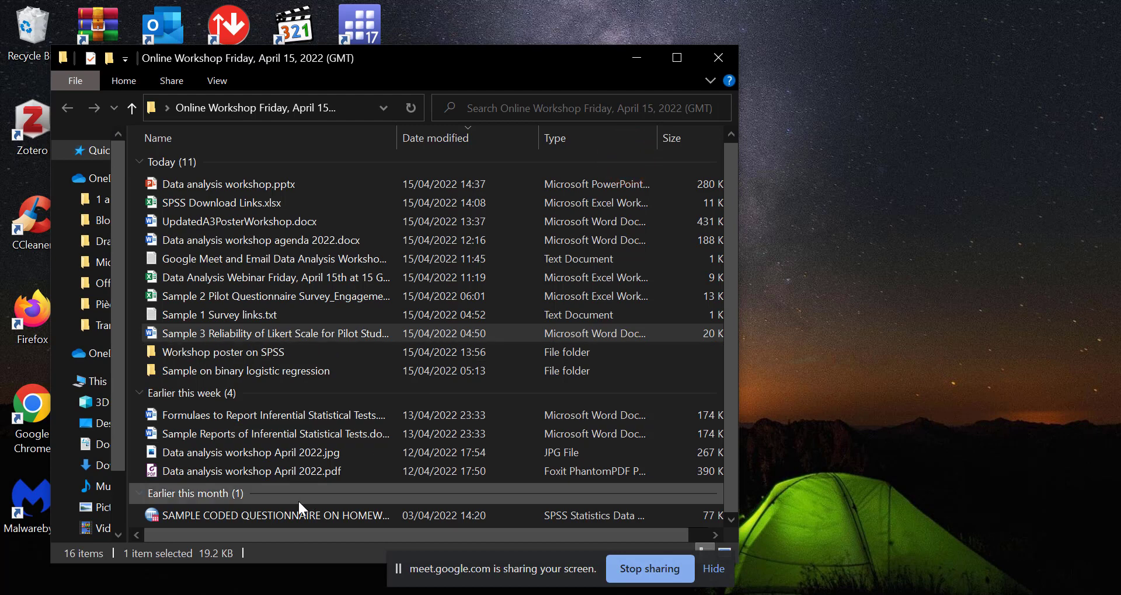
left_click(256, 512)
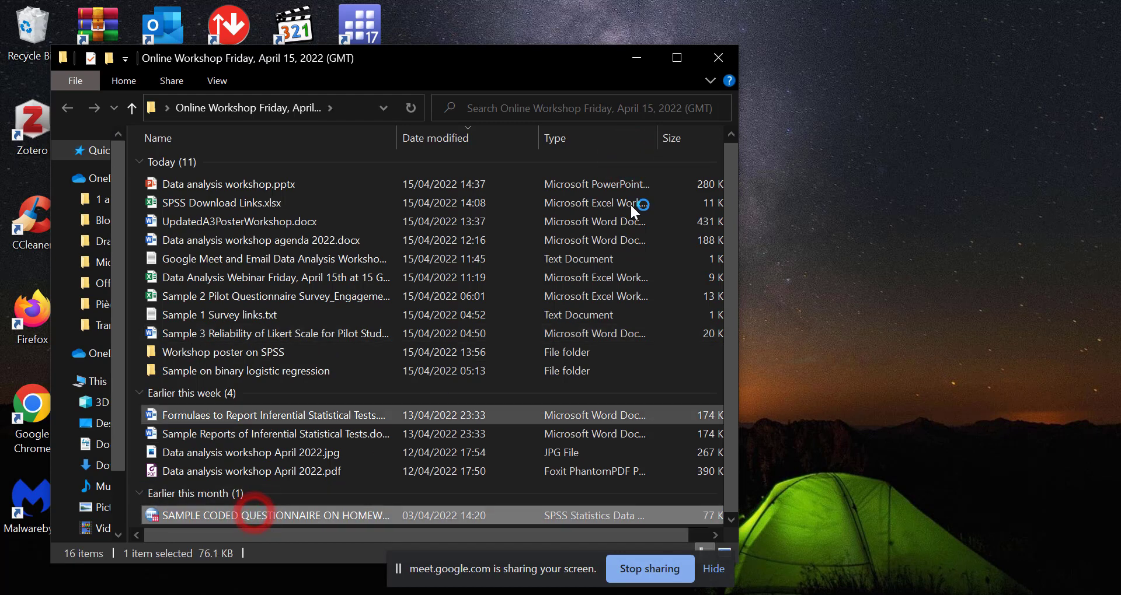
left_click(676, 57)
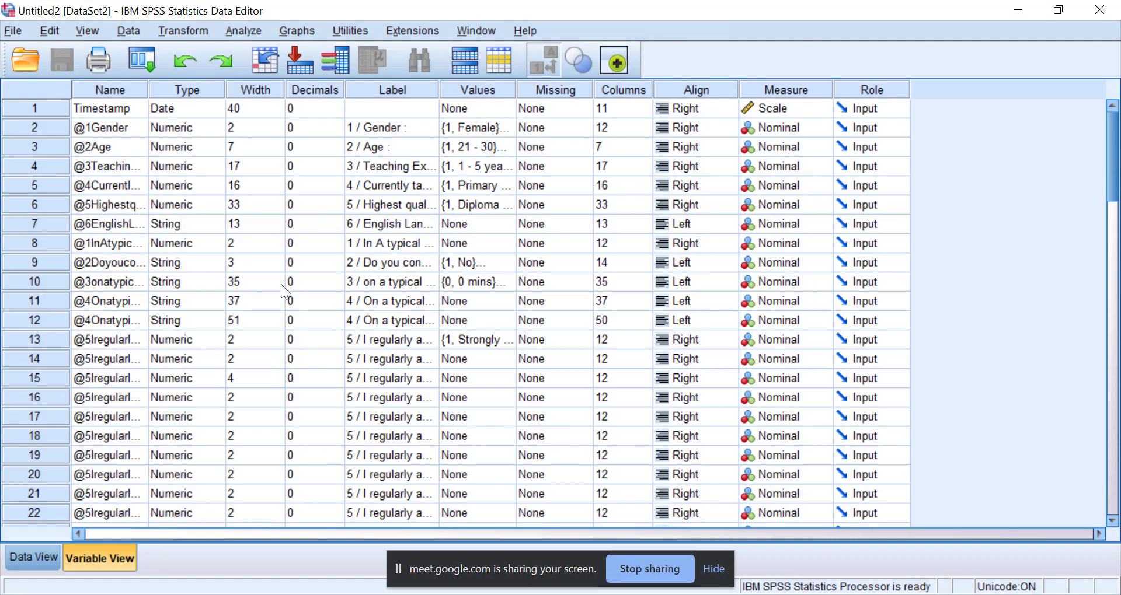
Widen the Label column in Variable View and check the value labels defined for the gender variable.
scroll(363, 287, "down", 2)
scroll(363, 287, "up", 2)
left_click_drag(438, 92, 529, 92)
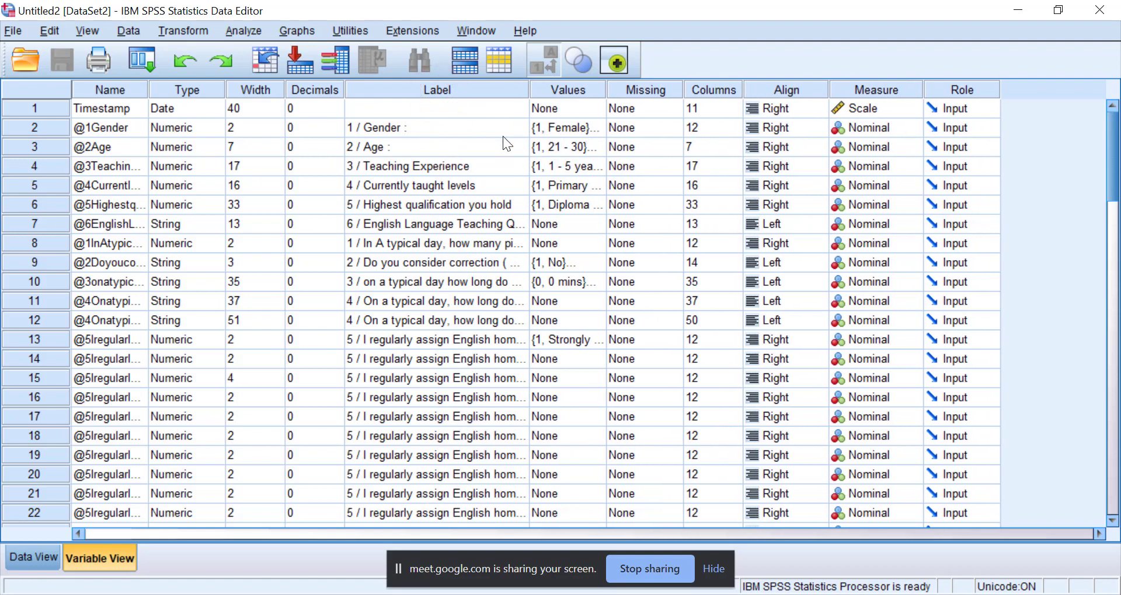
left_click(593, 128)
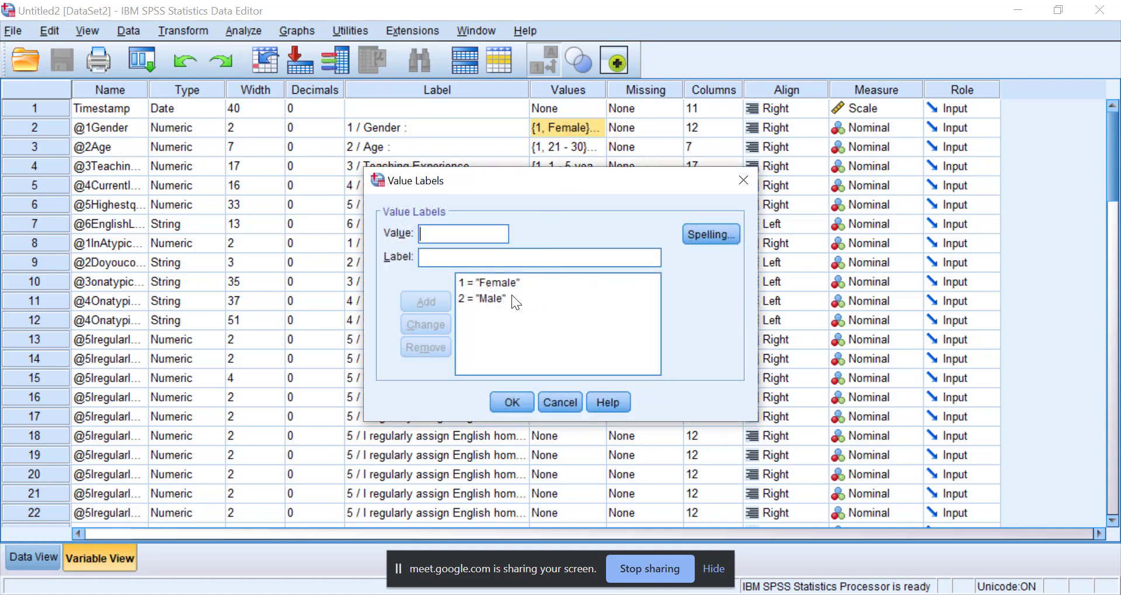
left_click(743, 180)
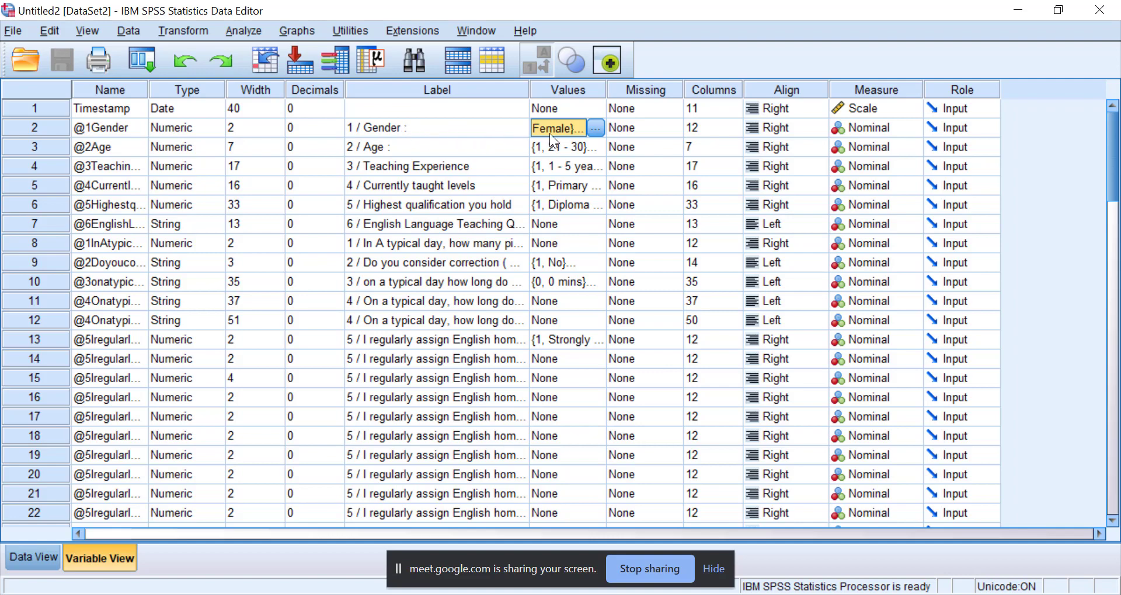
Examine the full variable list, from the demographic questions through the homework assignment, homework kind and beliefs items.
scroll(472, 184, "down", 10)
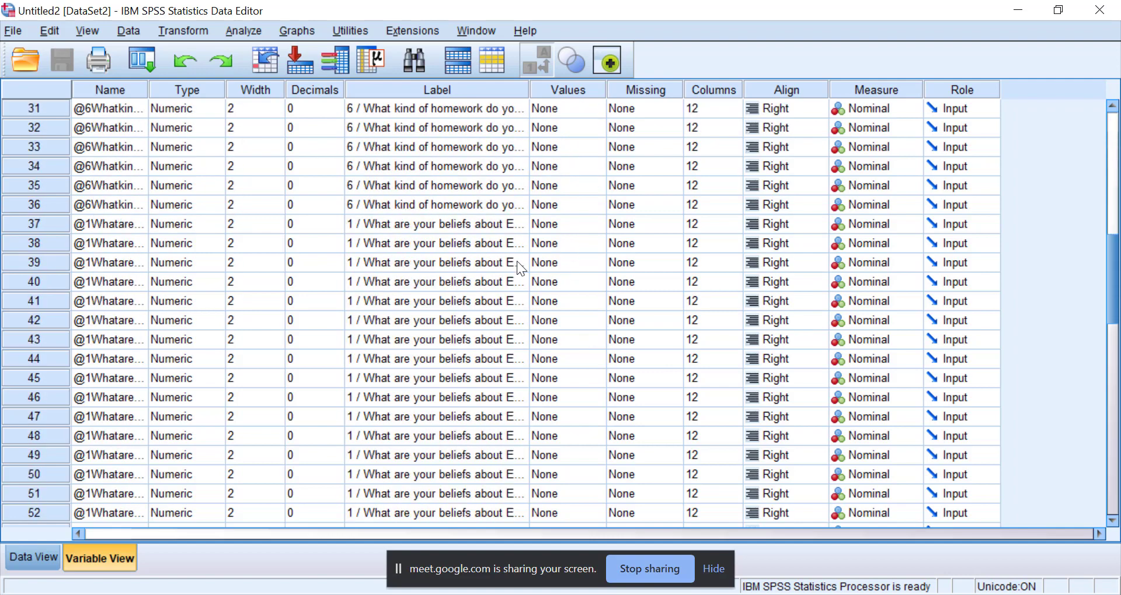
scroll(516, 260, "down", 6)
scroll(422, 236, "up", 2)
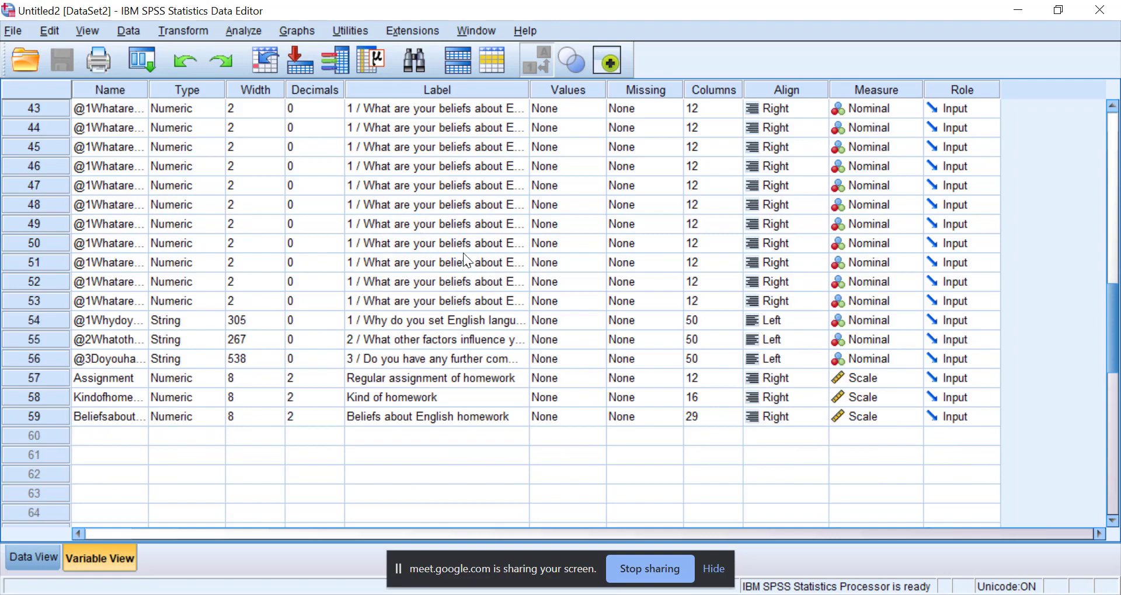
scroll(422, 398, "up", 3)
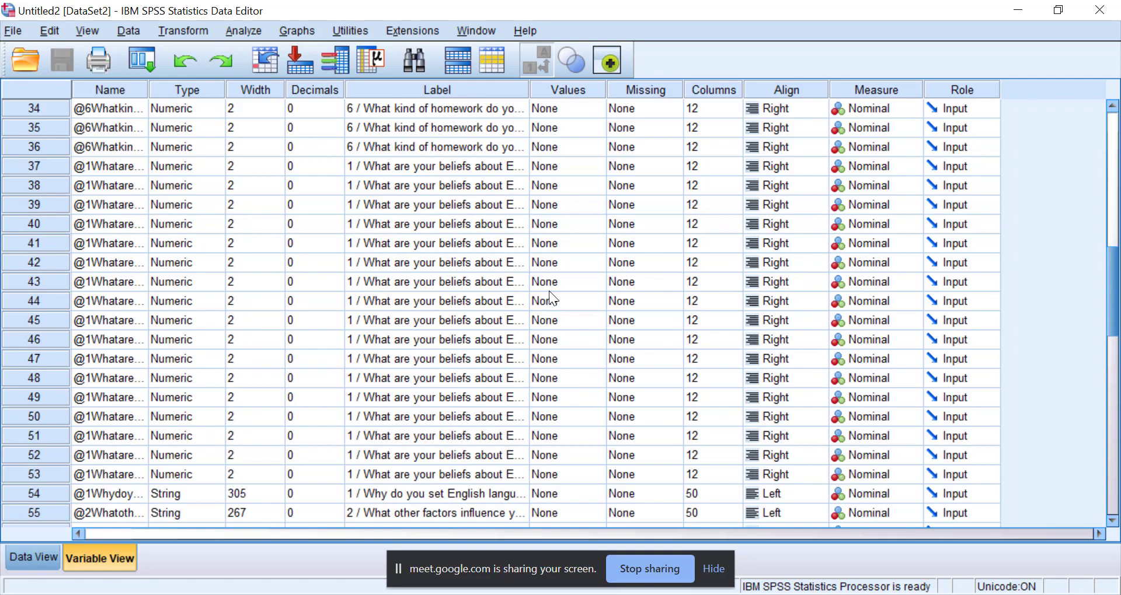
scroll(506, 146, "up", 9)
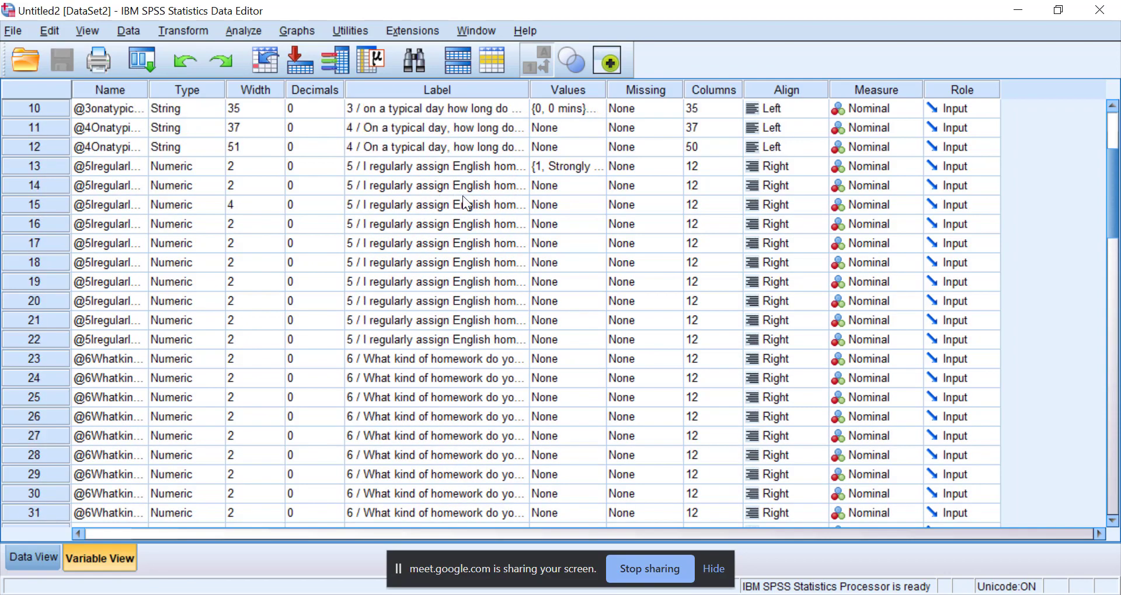
scroll(527, 205, "up", 2)
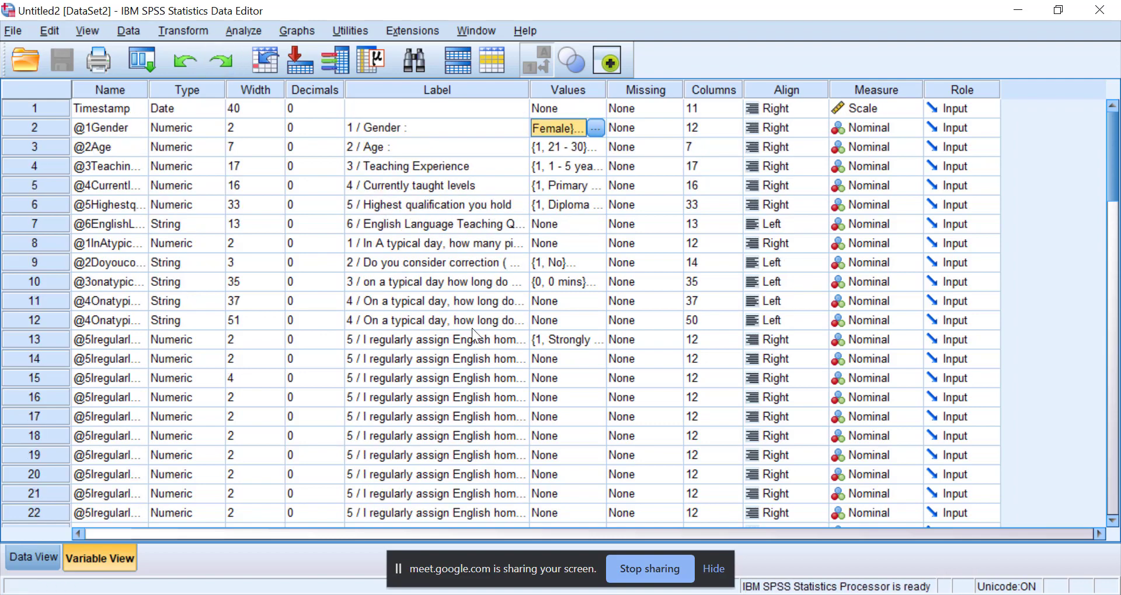
scroll(502, 339, "down", 7)
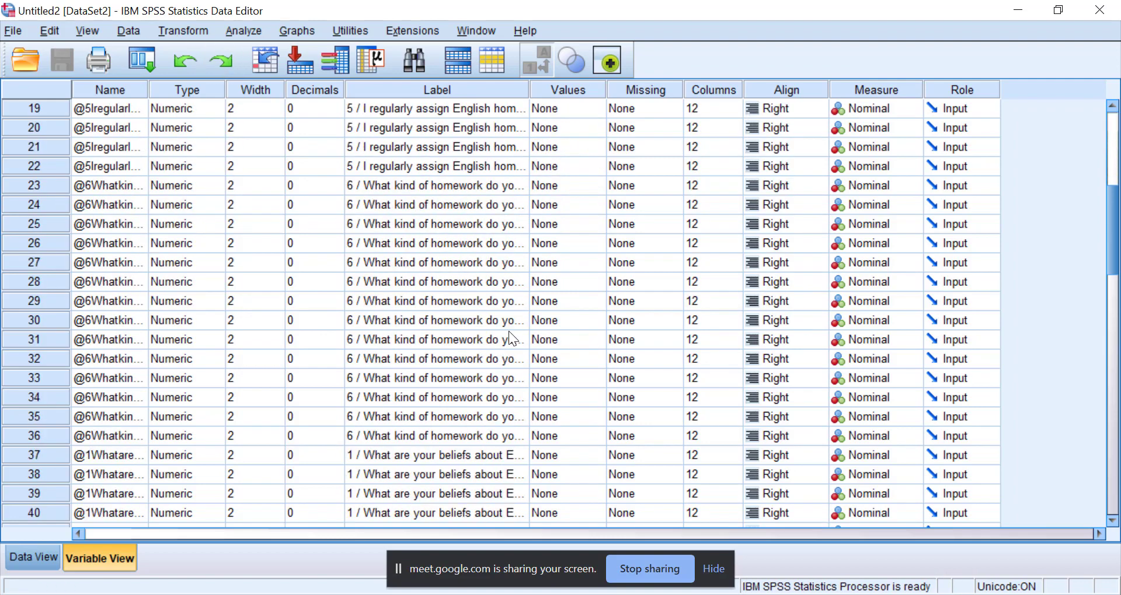
scroll(438, 350, "down", 3)
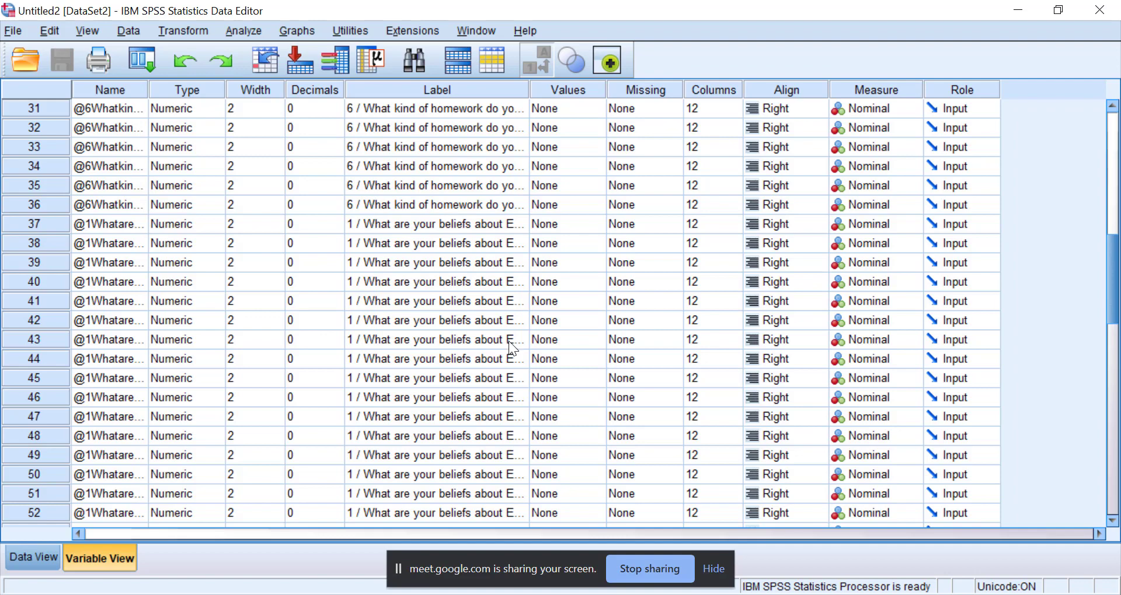
scroll(512, 348, "down", 2)
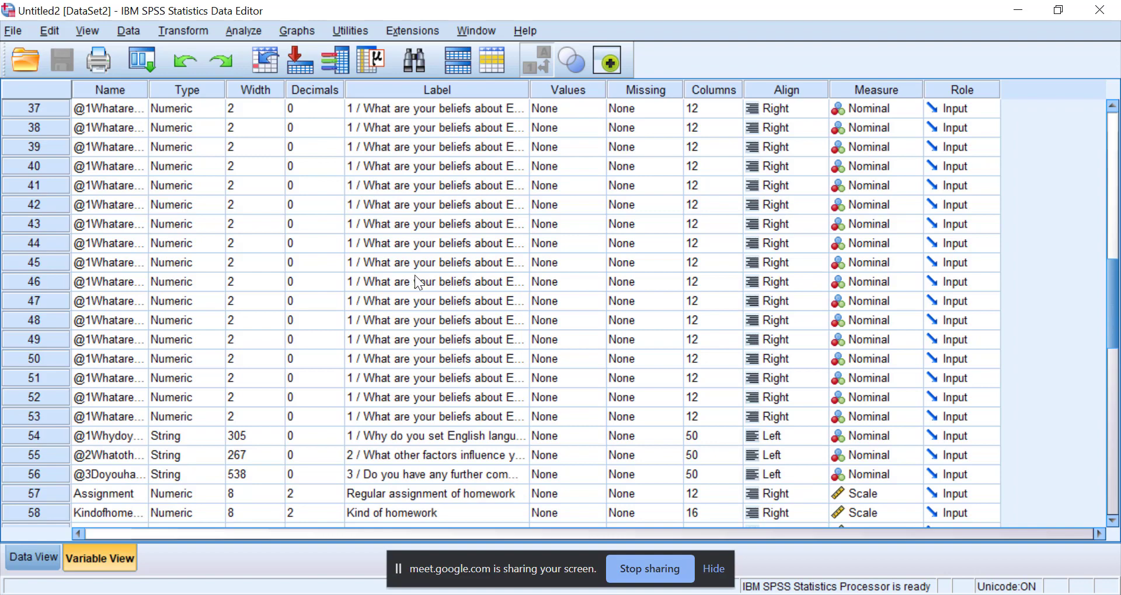
Compare the repeated Likert item groups with the scale variables for regular assignment, kind of homework and beliefs about English homework.
left_click_drag(392, 322, 396, 450)
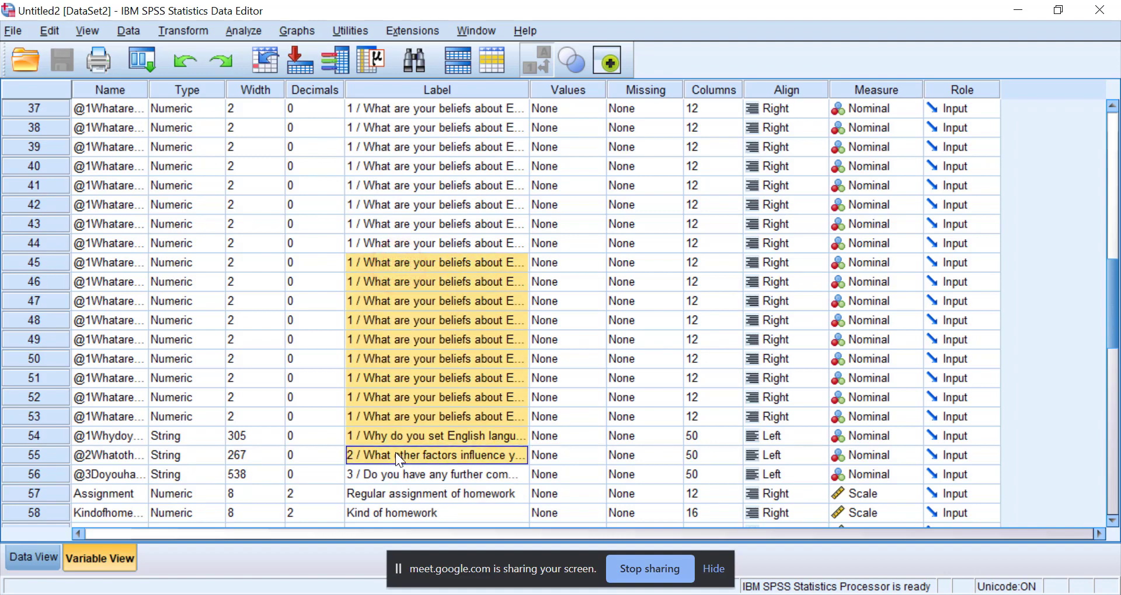
scroll(395, 487, "down", 2)
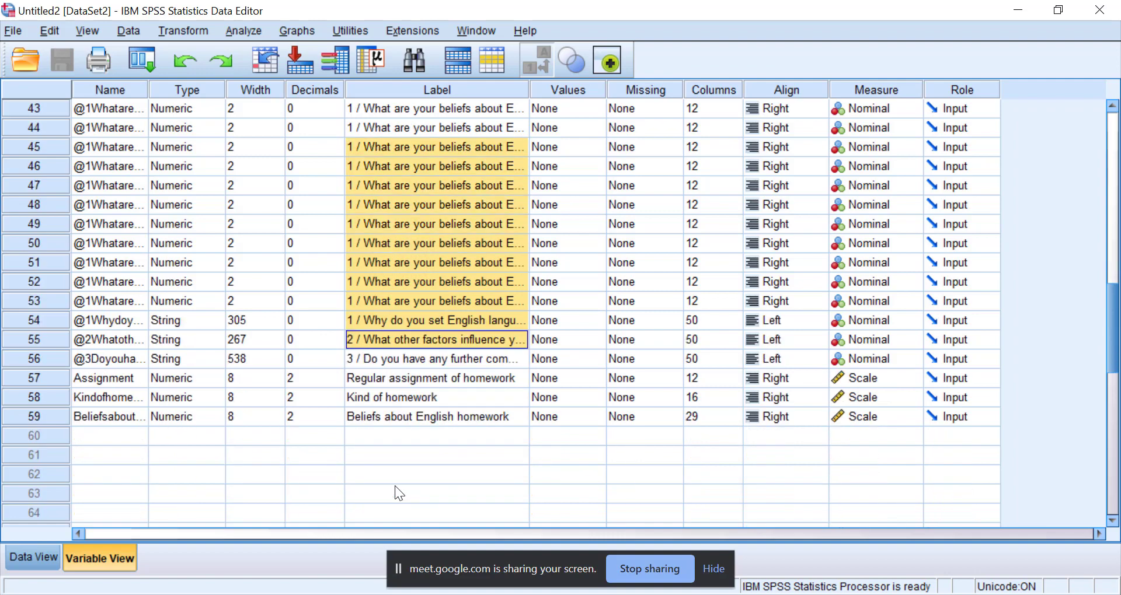
left_click(391, 378)
scroll(408, 303, "up", 2)
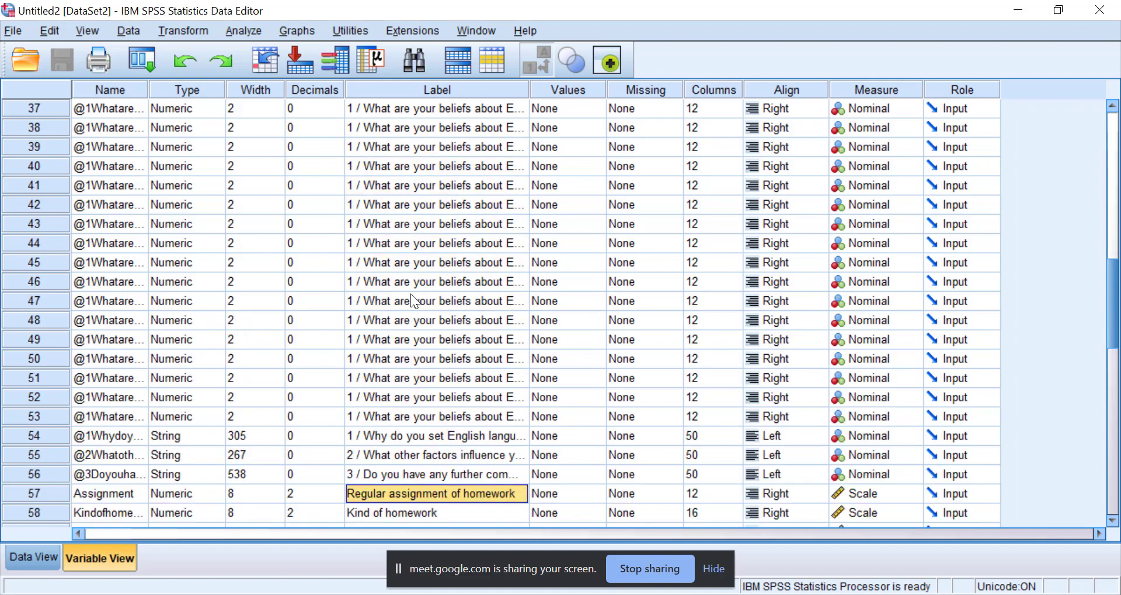
scroll(474, 265, "up", 4)
scroll(475, 265, "up", 5)
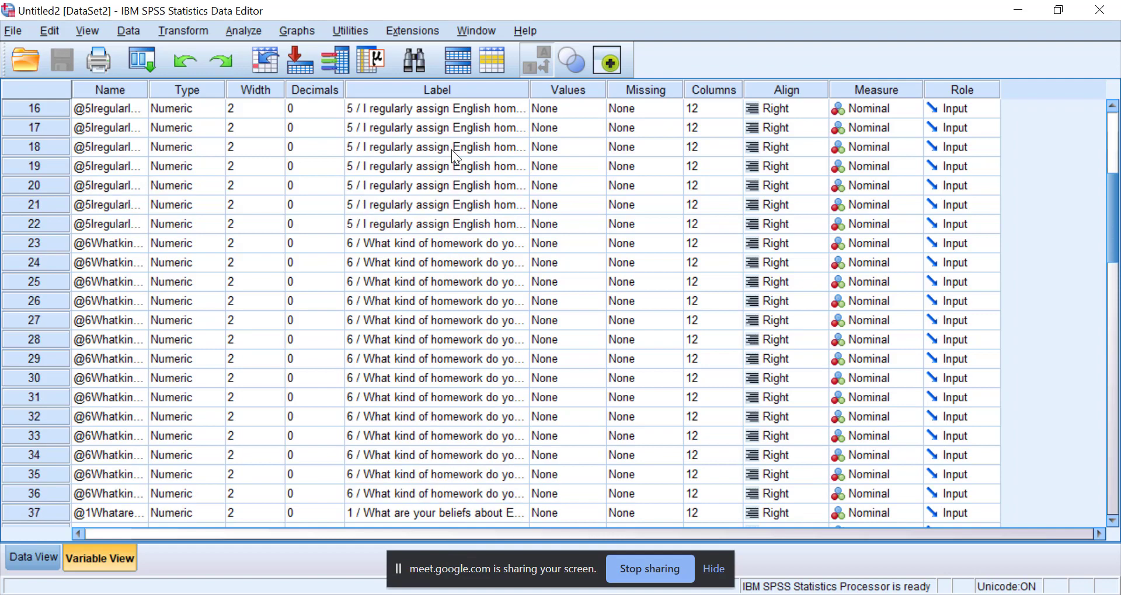
left_click_drag(441, 167, 437, 338)
scroll(436, 401, "down", 9)
scroll(419, 486, "down", 2)
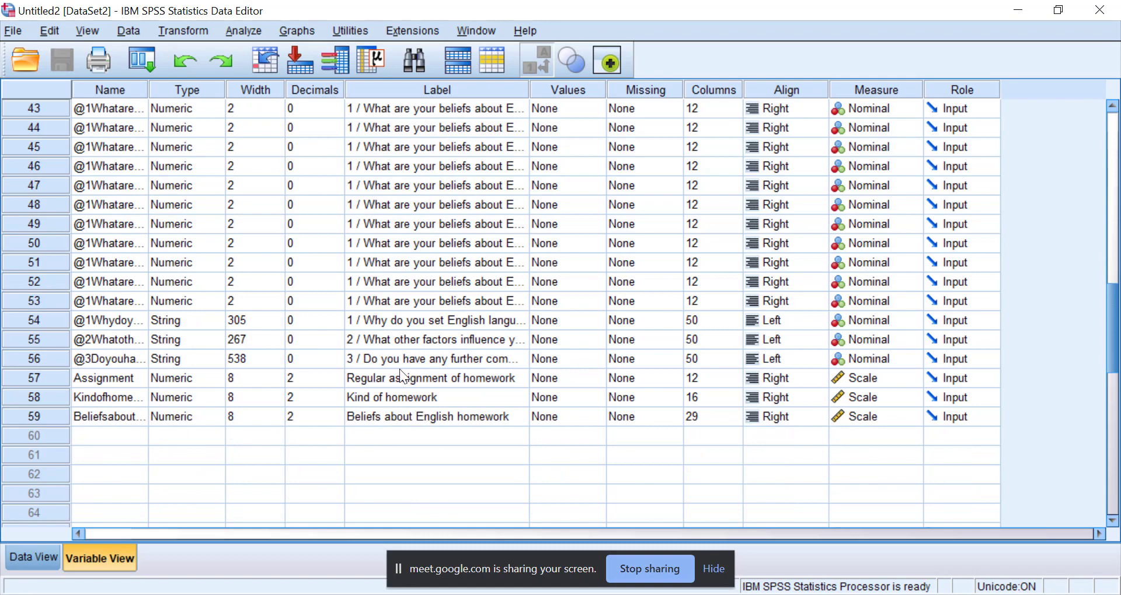
Start a Compute Variable operation with ASSINMENT as the target variable name.
left_click(243, 30)
mouse_move(197, 33)
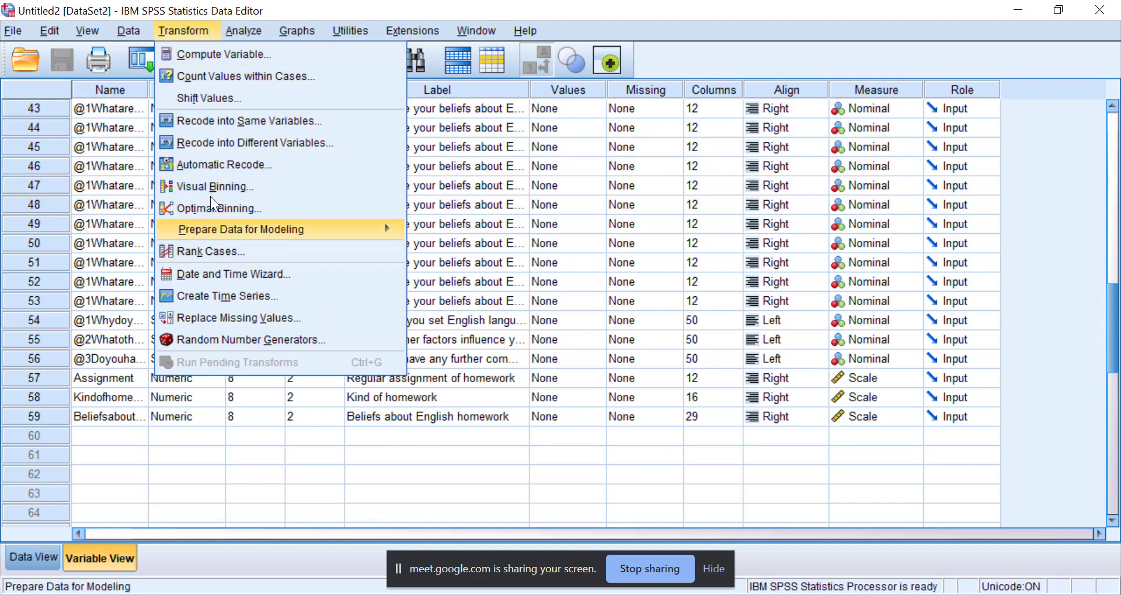
left_click(215, 60)
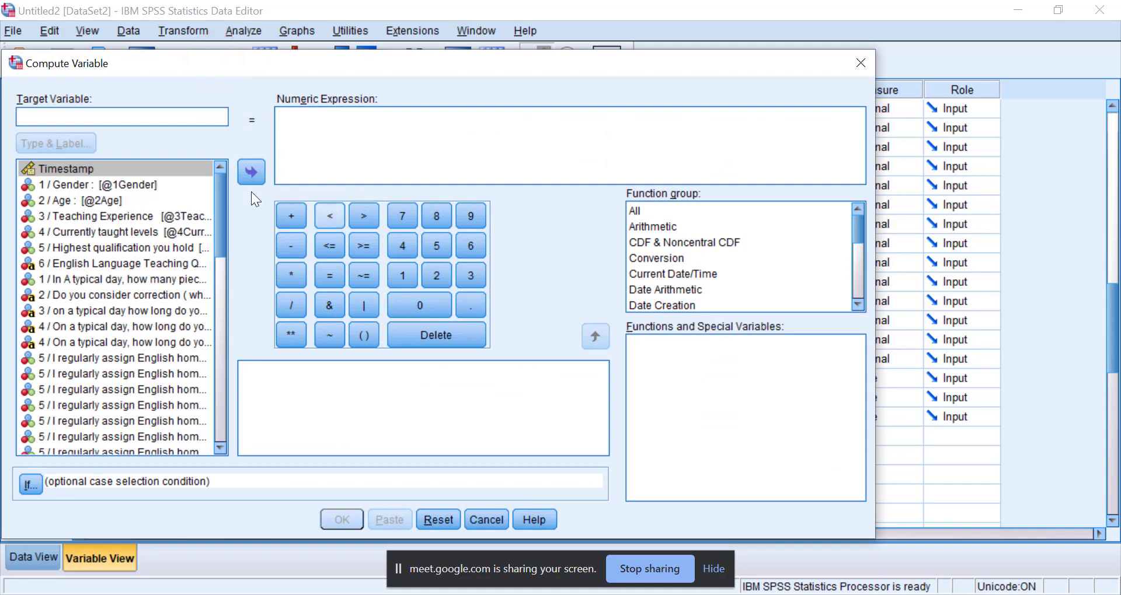
left_click(135, 106)
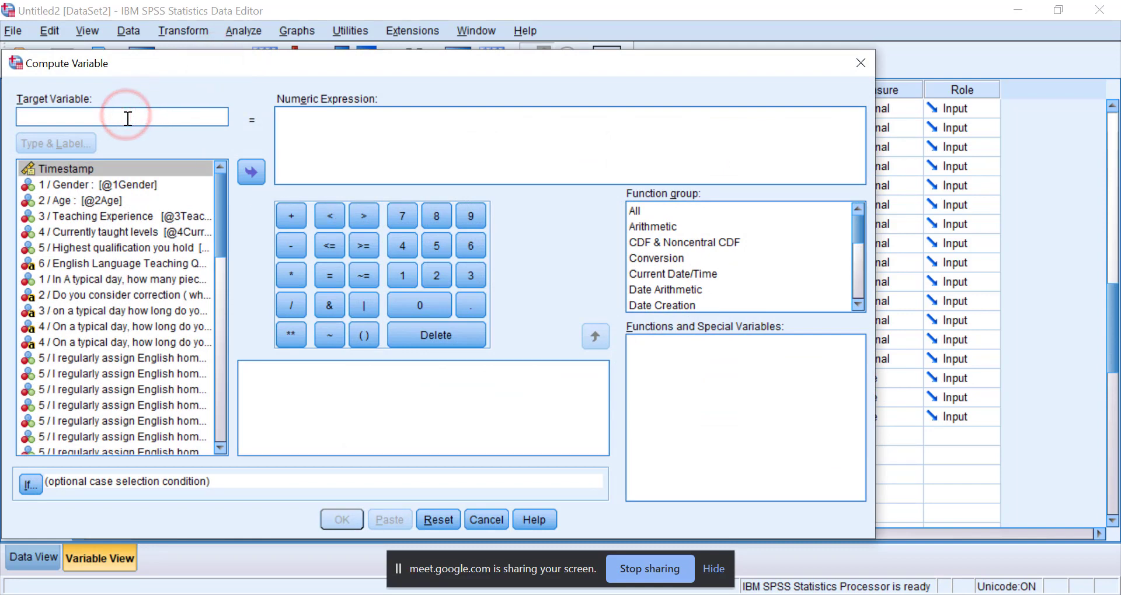
type("a")
key("BackSpace")
type("a")
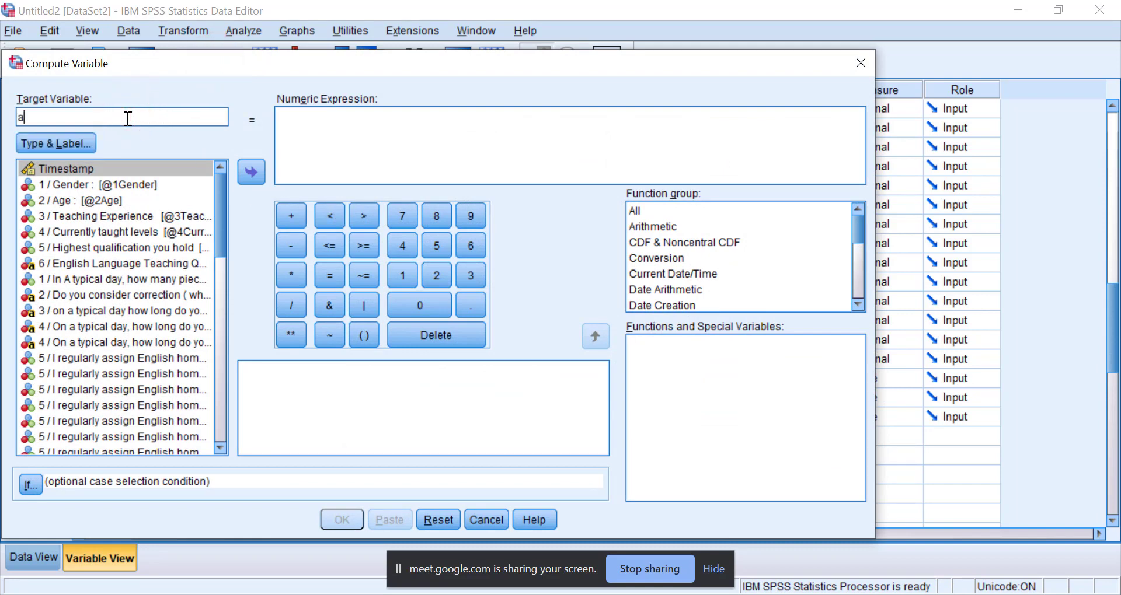
type("SS")
key("BackSpace")
key("BackSpace")
key("BackSpace")
type("ASSING")
key("BackSpace")
type("MENT")
Insert the Mean function from the Statistical function group into the numeric expression.
left_click(702, 293)
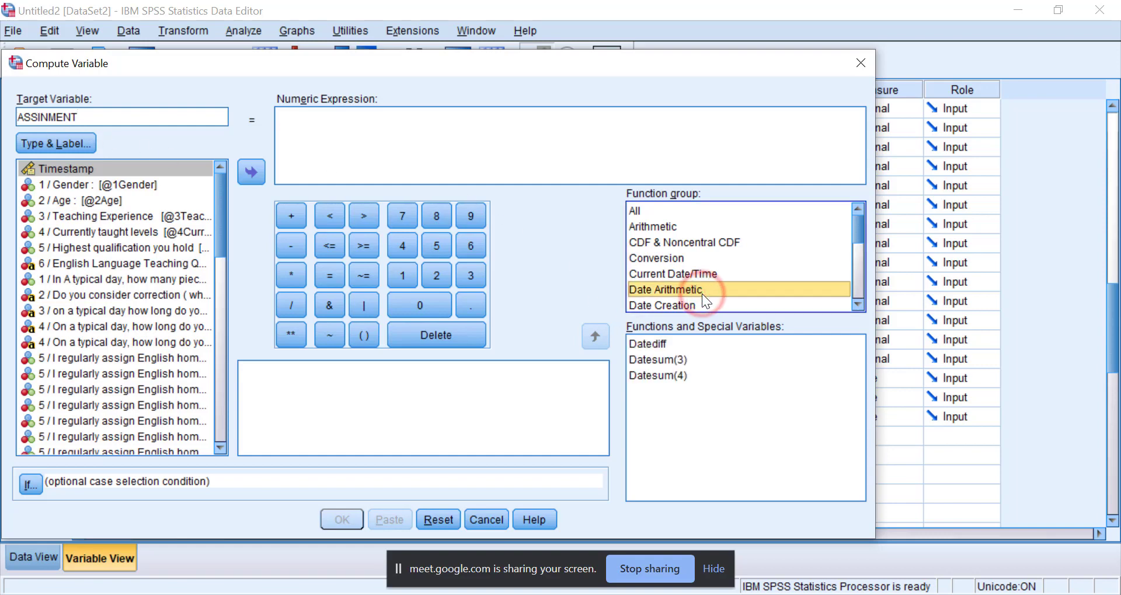
key("s")
key("s")
key("s")
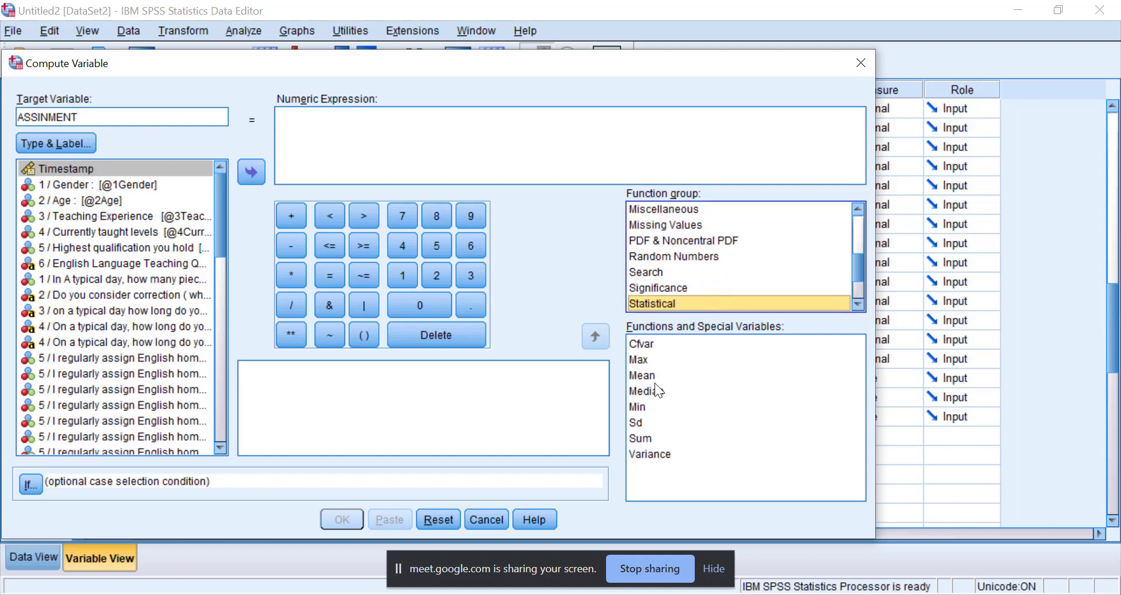
left_click(642, 375)
left_click(596, 337)
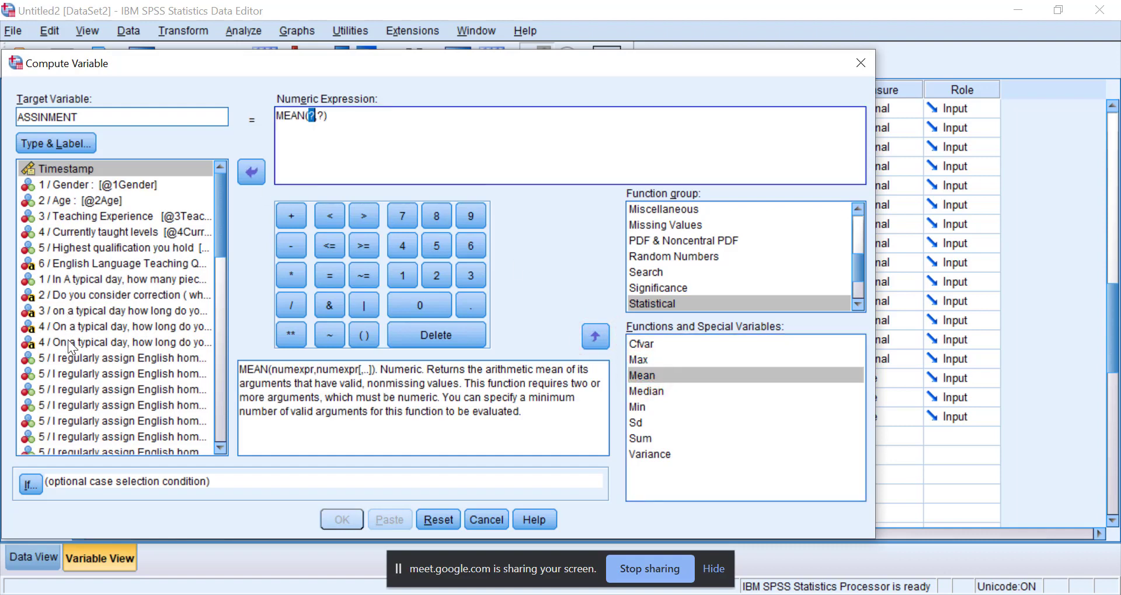
Fill the Mean function's two arguments with the first two items on regularly assigning English homework.
left_click(75, 359)
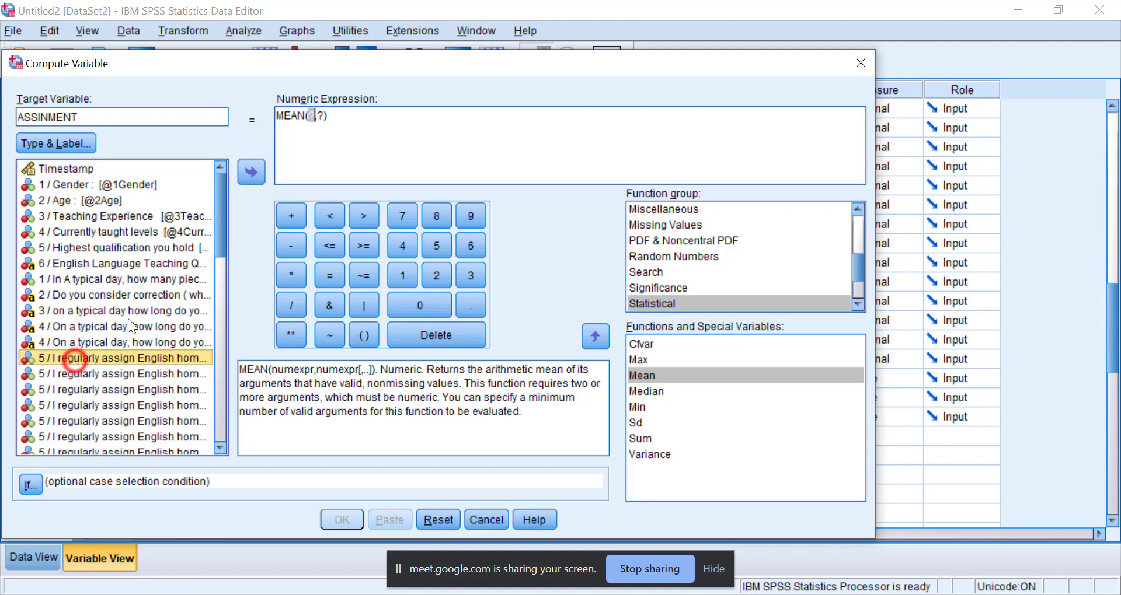
left_click(245, 171)
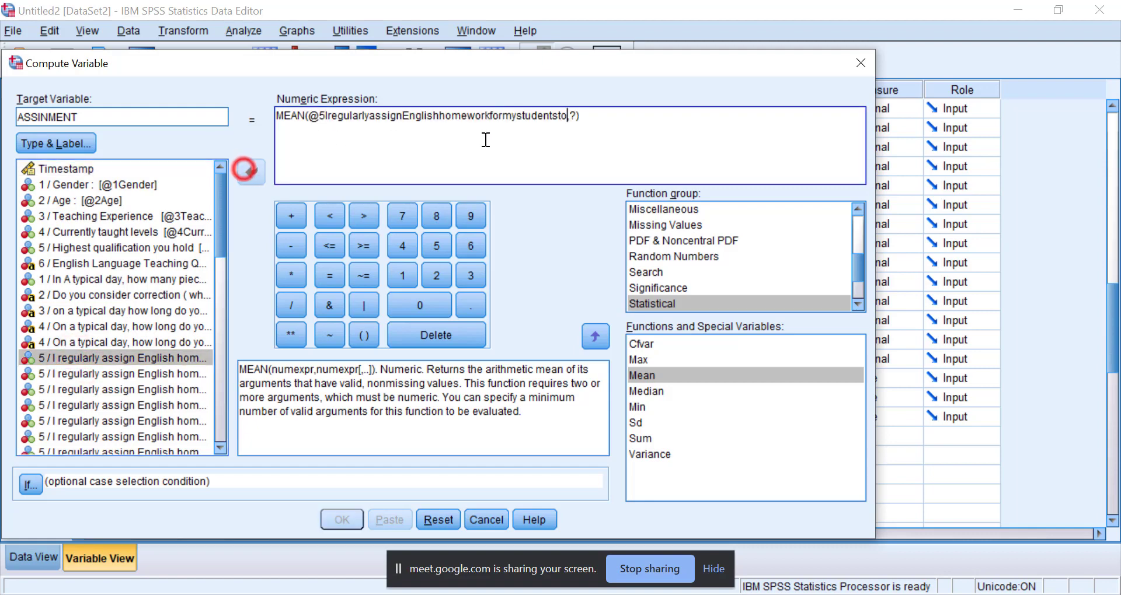
left_click(571, 119)
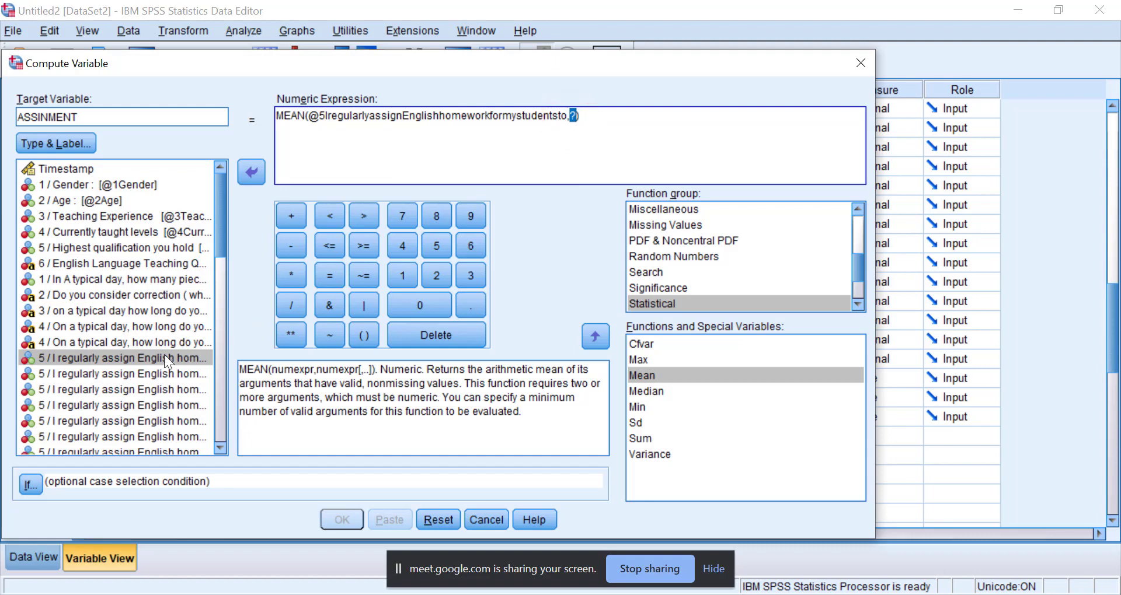
left_click(140, 374)
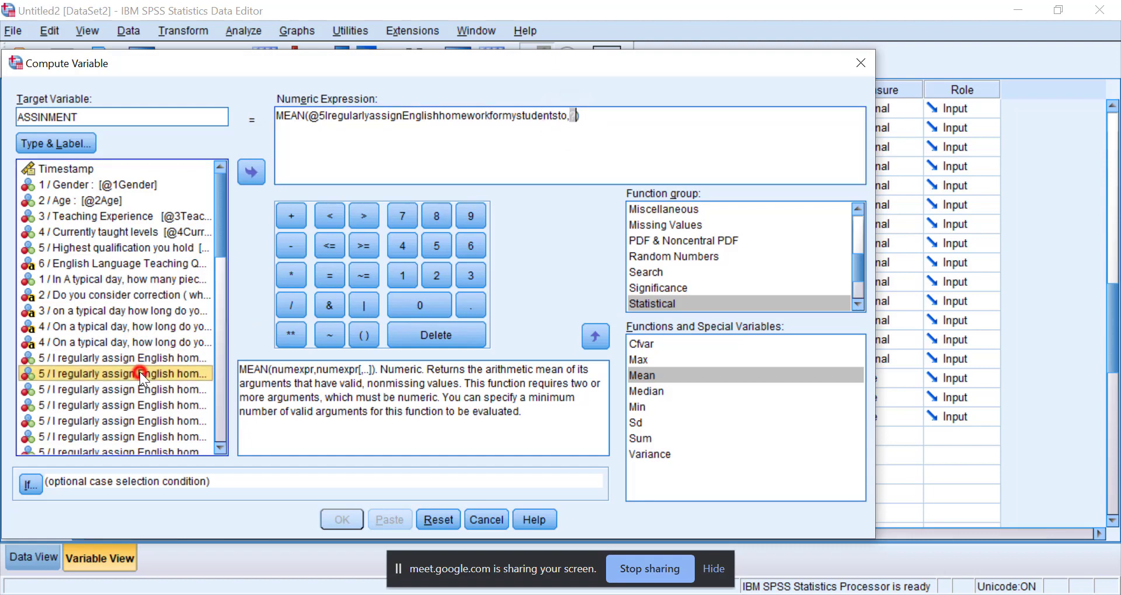
left_click(260, 176)
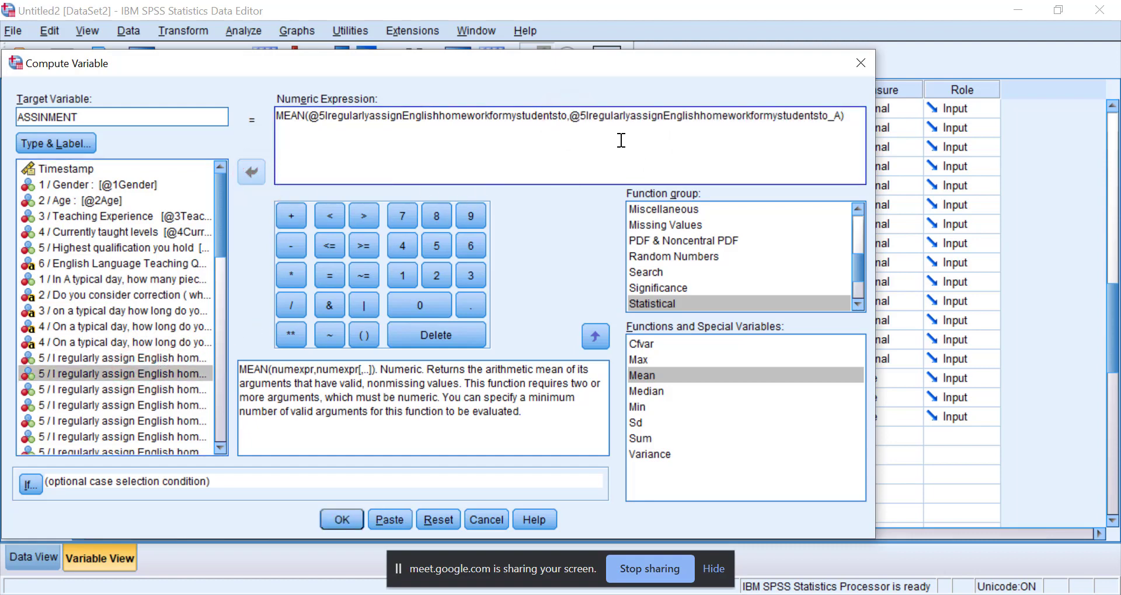
Abandon the ASSINMENT computation without creating the variable.
type("?")
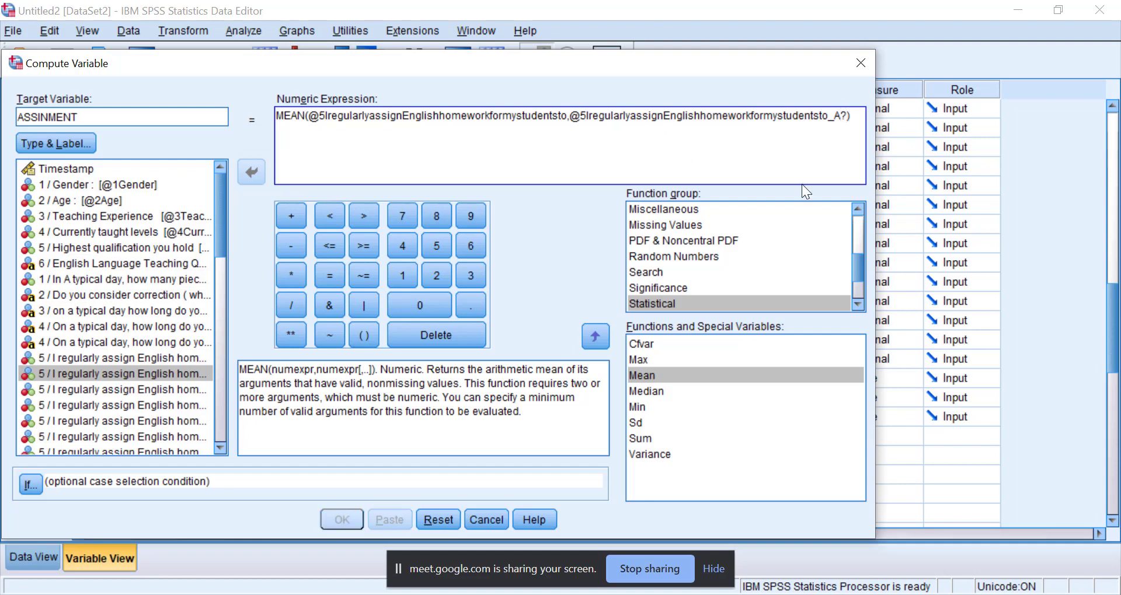
key("BackSpace")
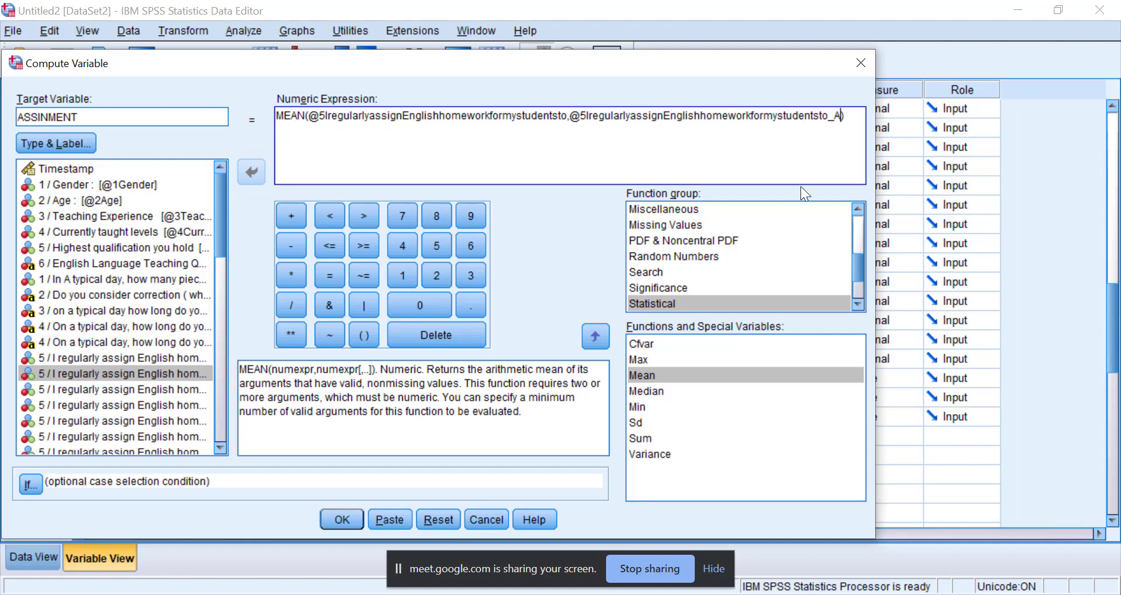
type("?")
key("BackSpace")
left_click_drag(331, 115, 816, 119)
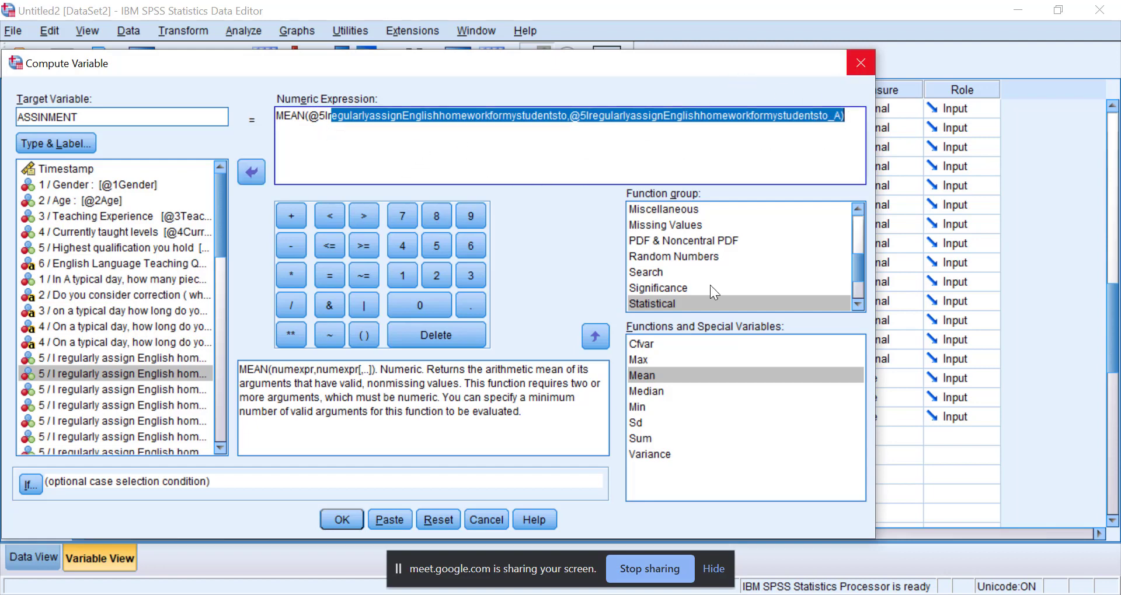
left_click(860, 62)
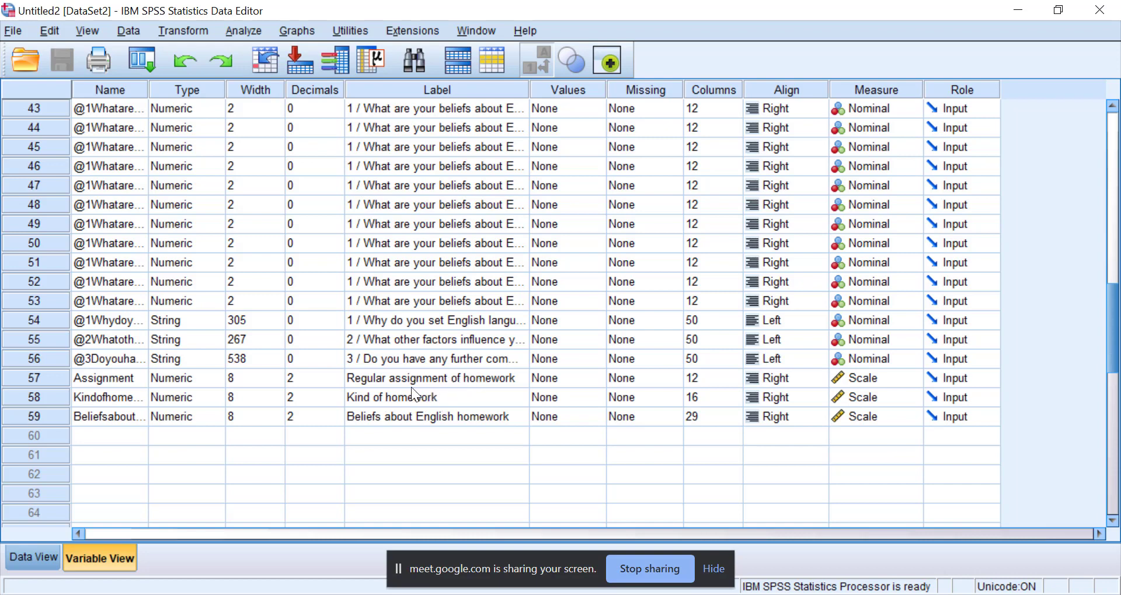
Inspect the case values of the Assignment, Kindofhomework and BeliefsaboutEnglishhomework variables, then return to the variable definitions.
left_click(366, 383)
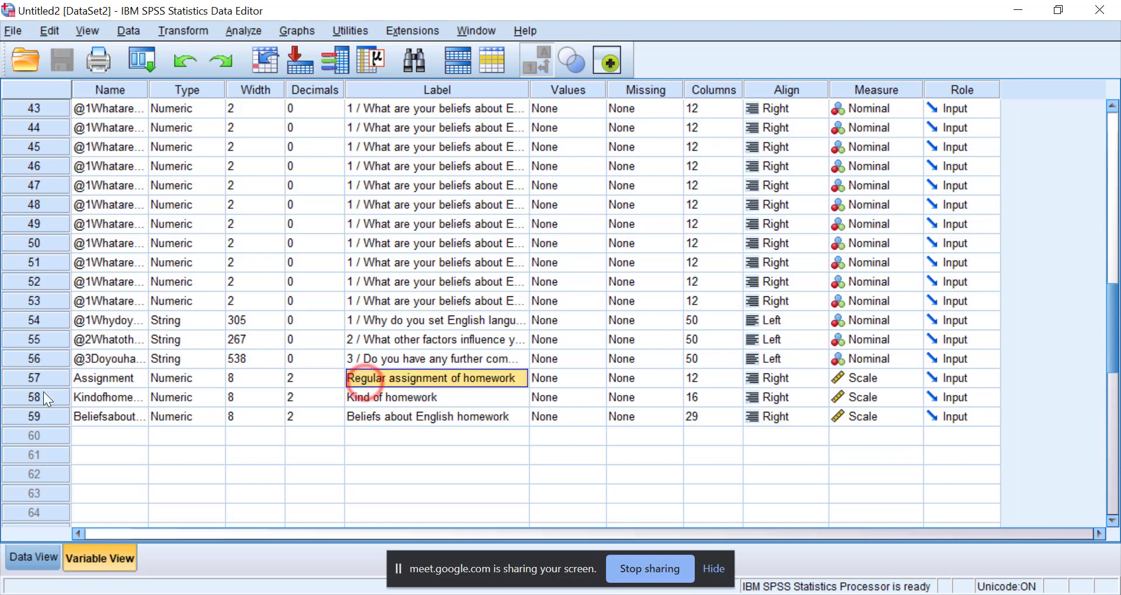
left_click(37, 375)
left_click(38, 376)
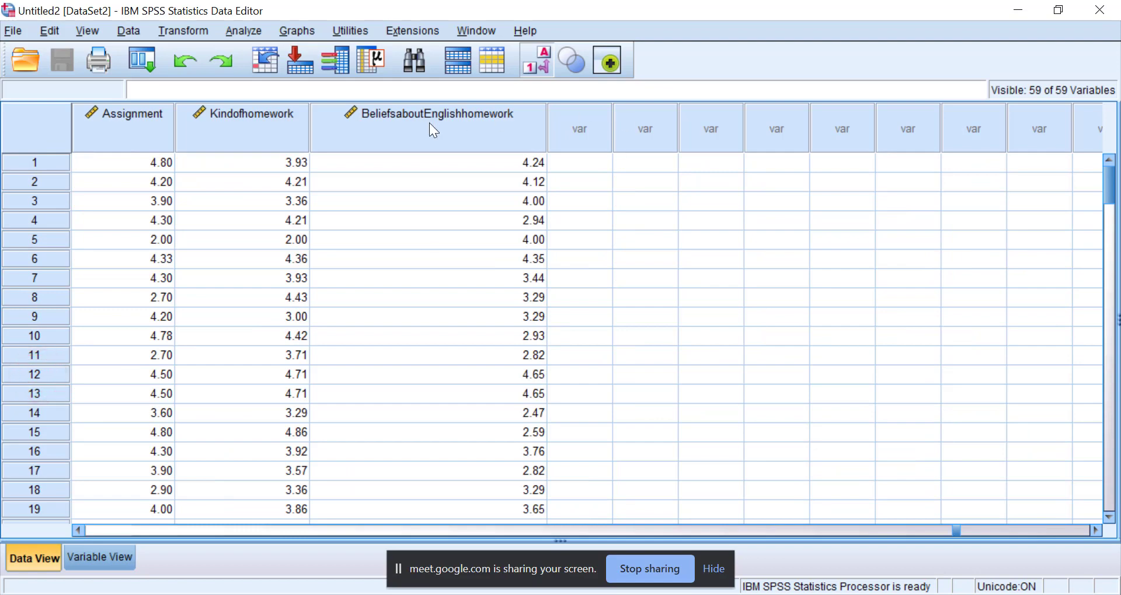
left_click(103, 552)
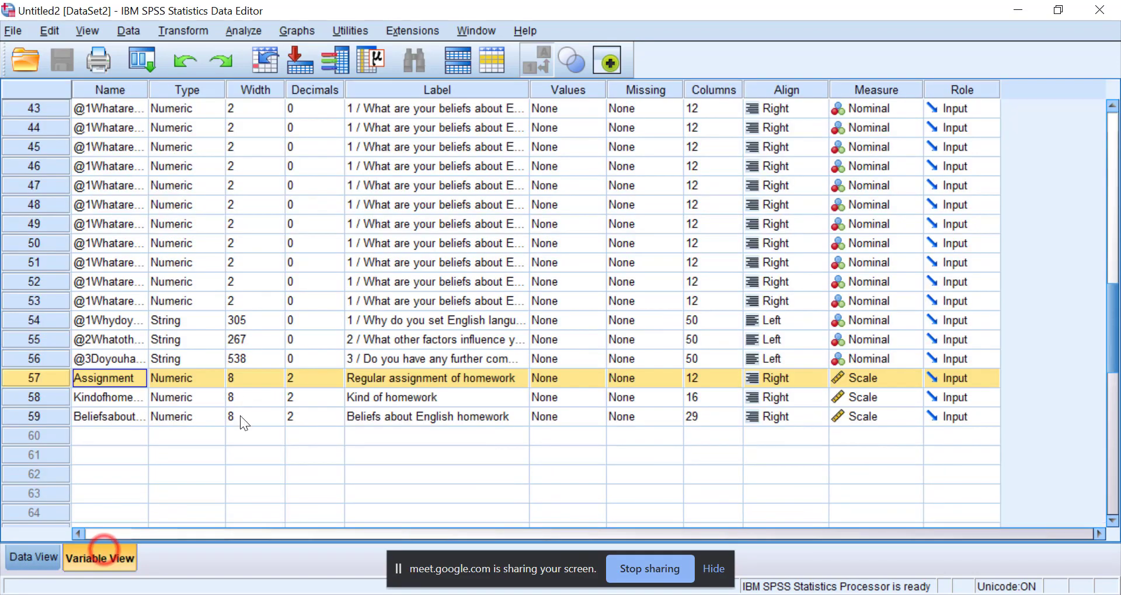
Start an Independent-Samples T Test with Gender as the grouping variable.
left_click(241, 32)
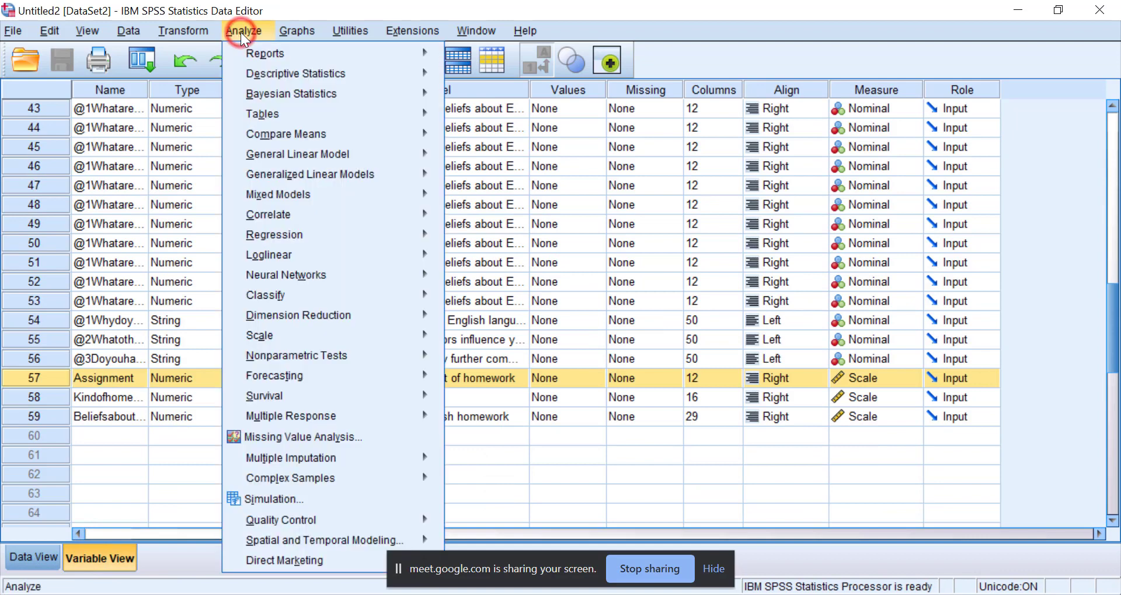
mouse_move(283, 134)
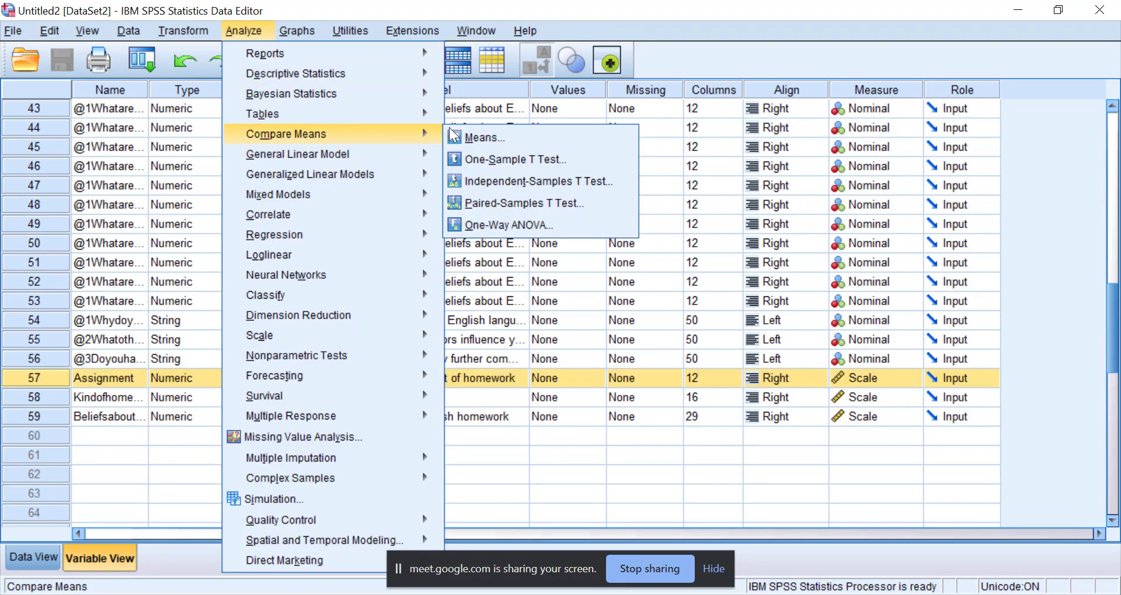
left_click(488, 176)
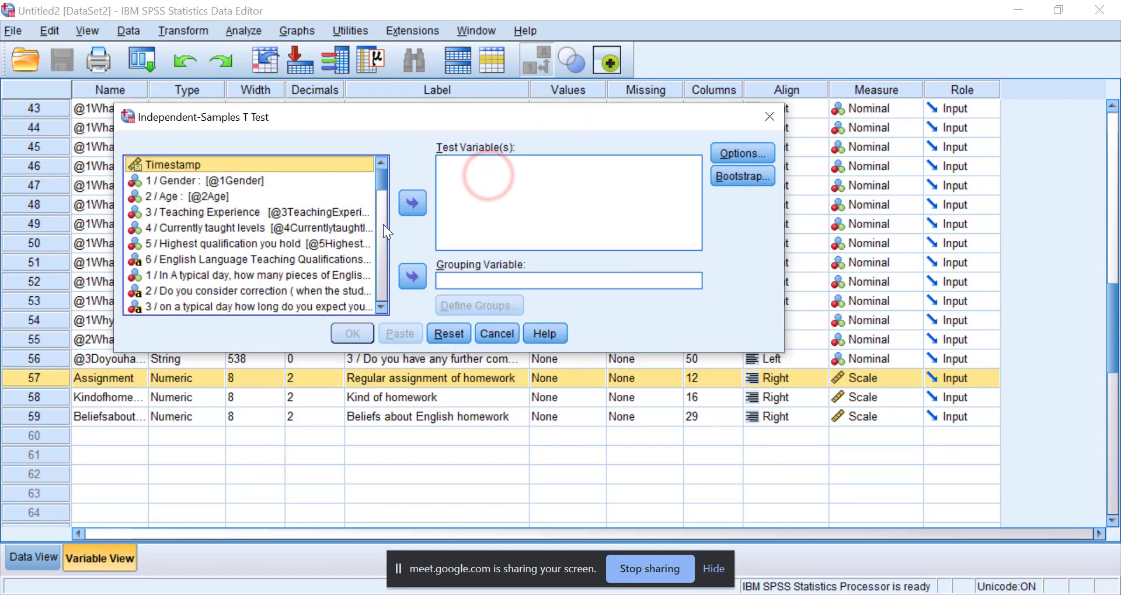
left_click(187, 181)
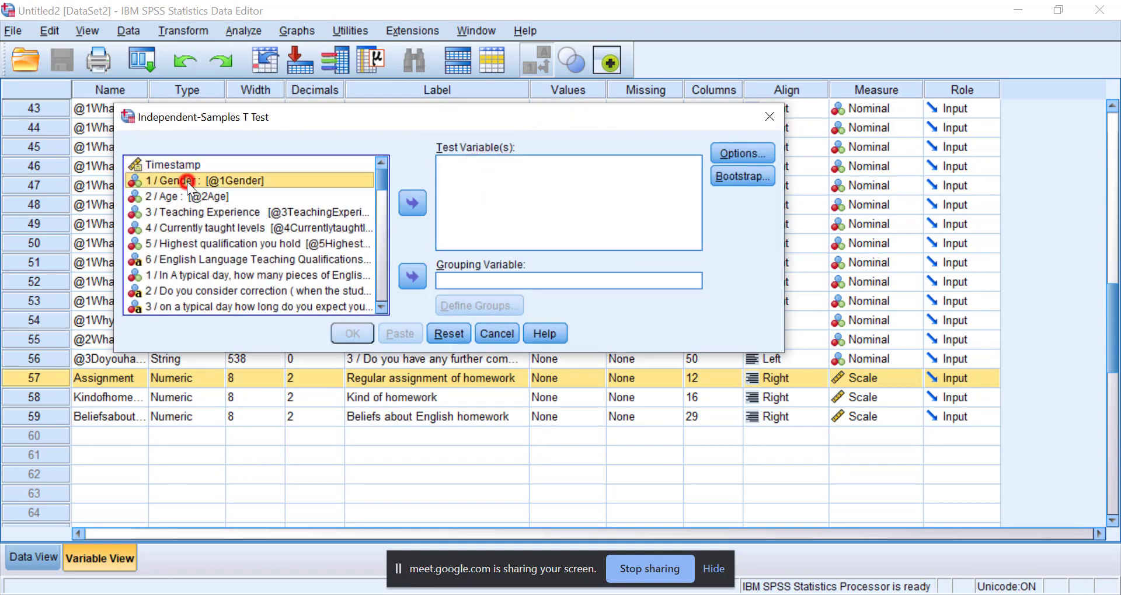
left_click(412, 277)
Add Regular assignment of homework as the test variable of the t test.
left_click_drag(380, 170, 383, 291)
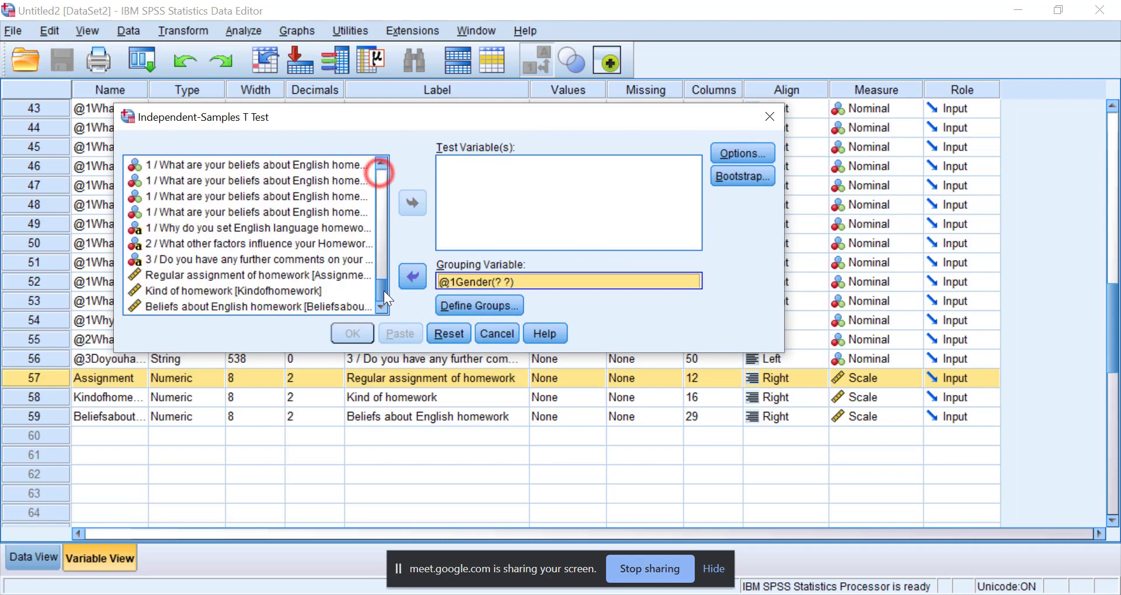
left_click(187, 275)
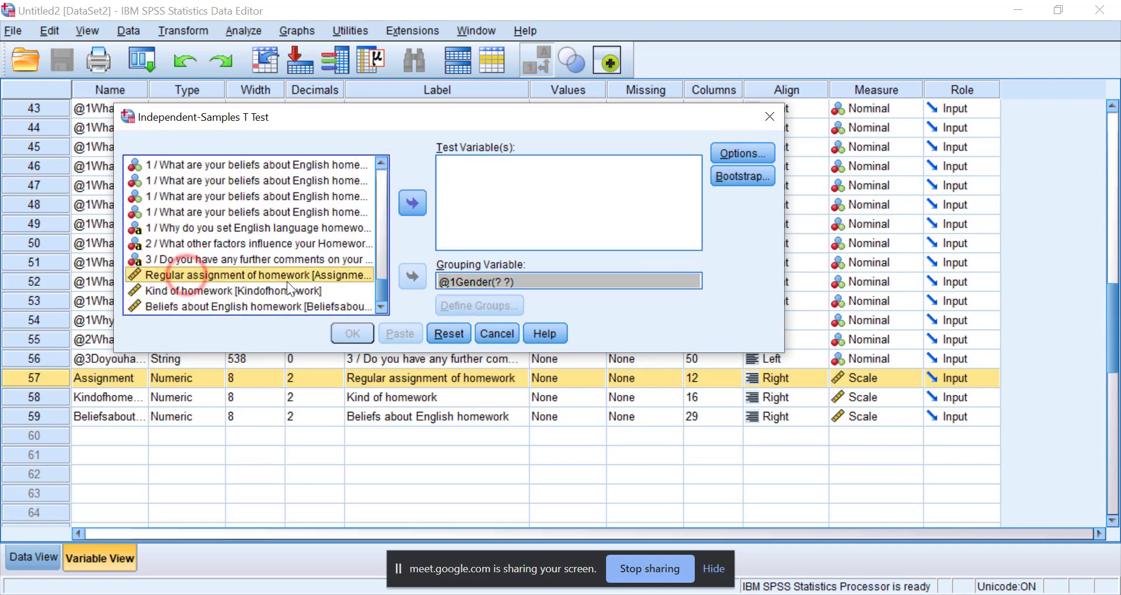
left_click(416, 197)
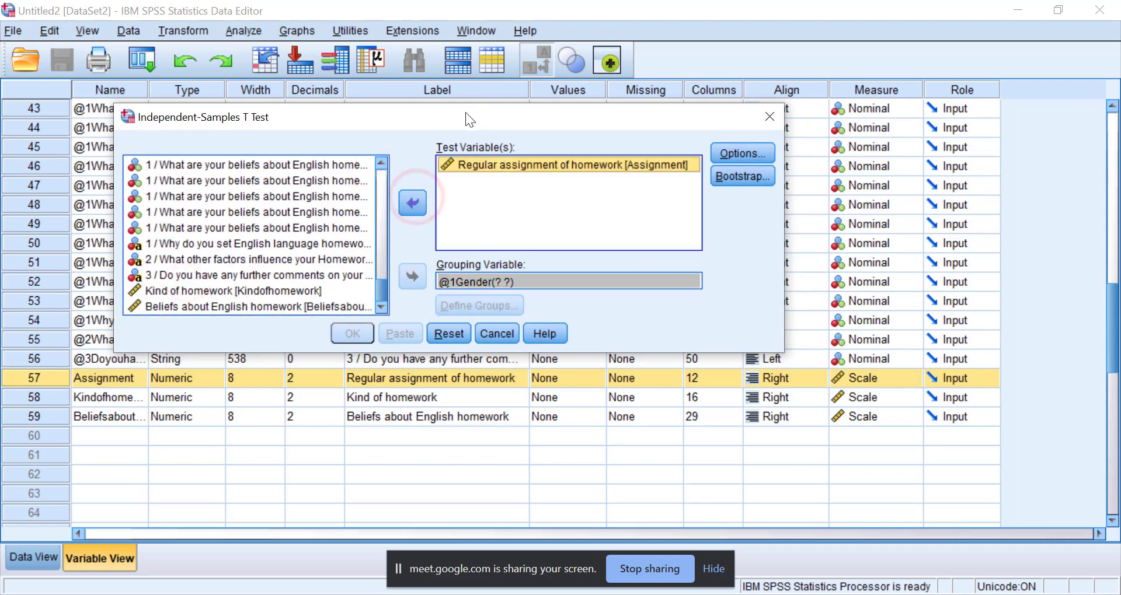
left_click_drag(465, 106, 496, 97)
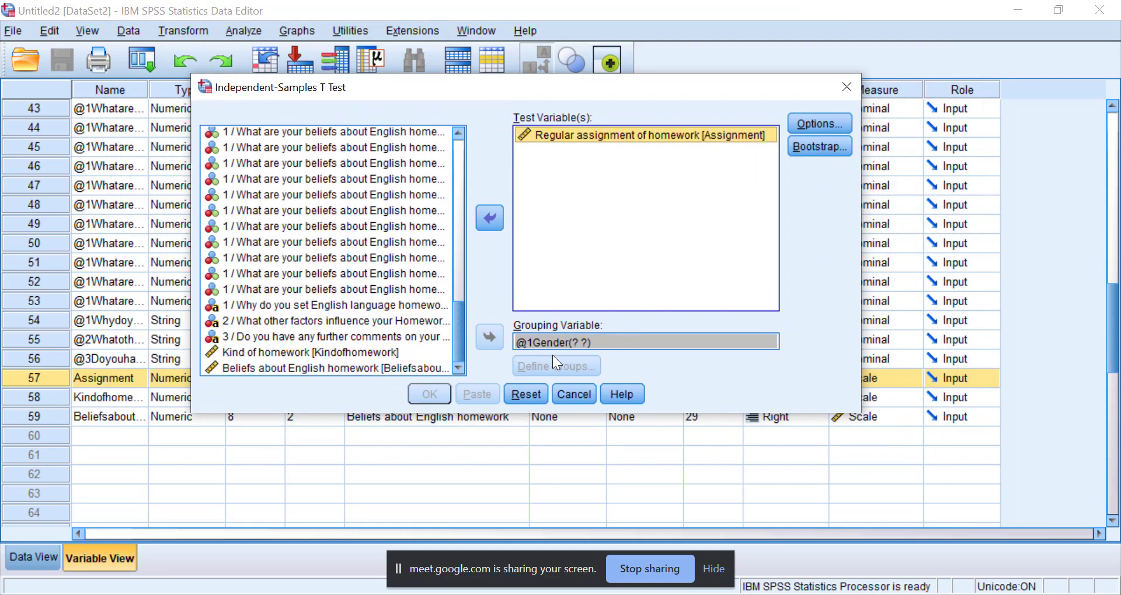
Define the Gender groups with specified values 1 for Group 1 and 2 for Group 2.
left_click(543, 368)
left_click(569, 334)
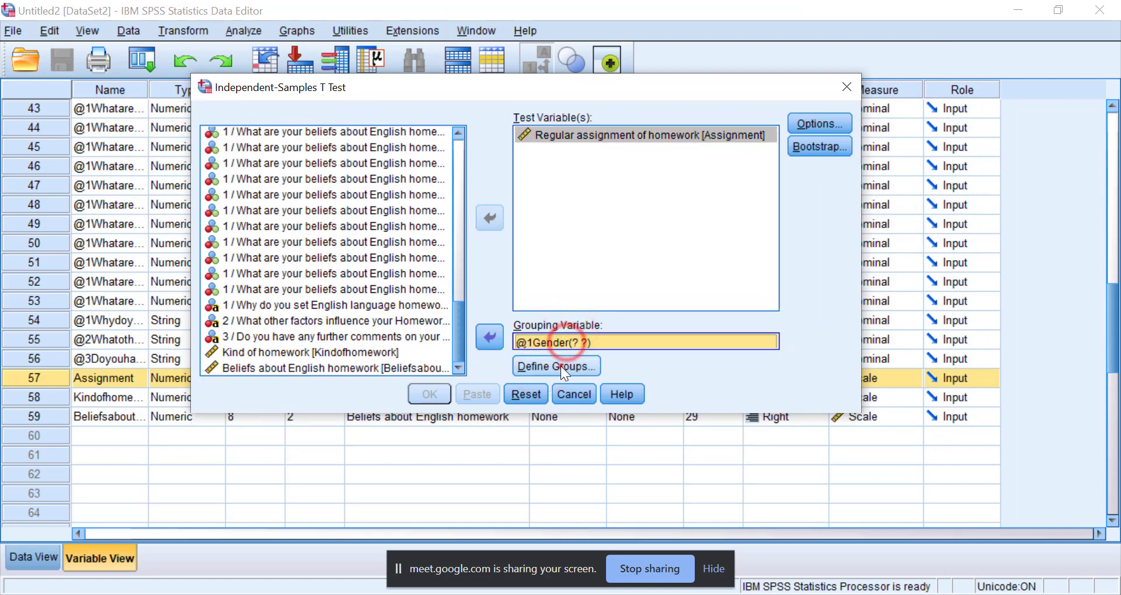
left_click(557, 366)
left_click(560, 275)
type("1")
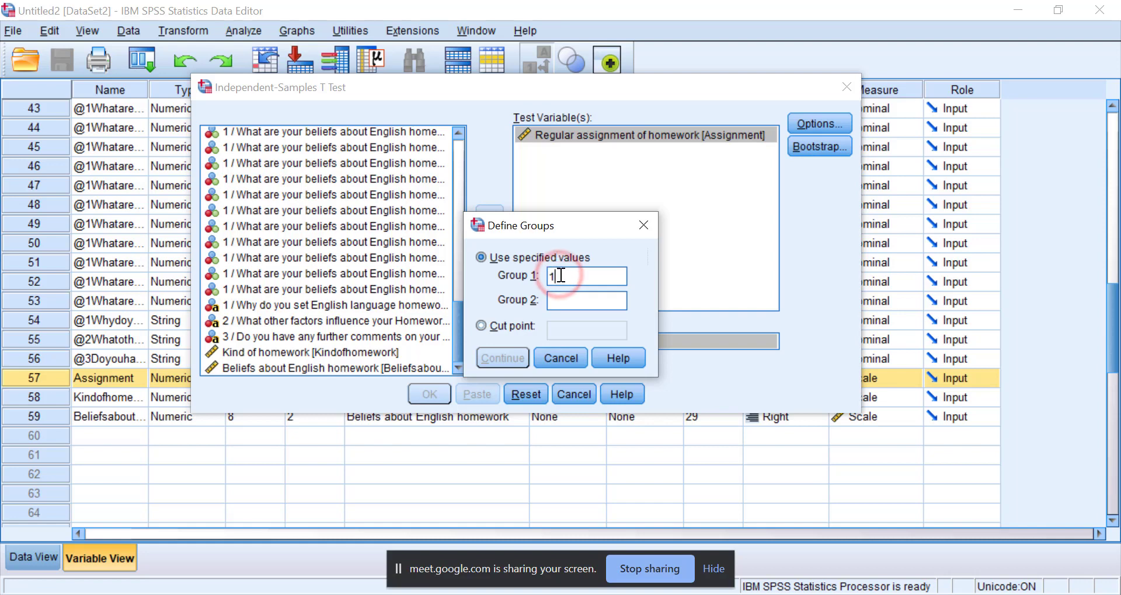
left_click(557, 295)
type("2")
left_click(524, 355)
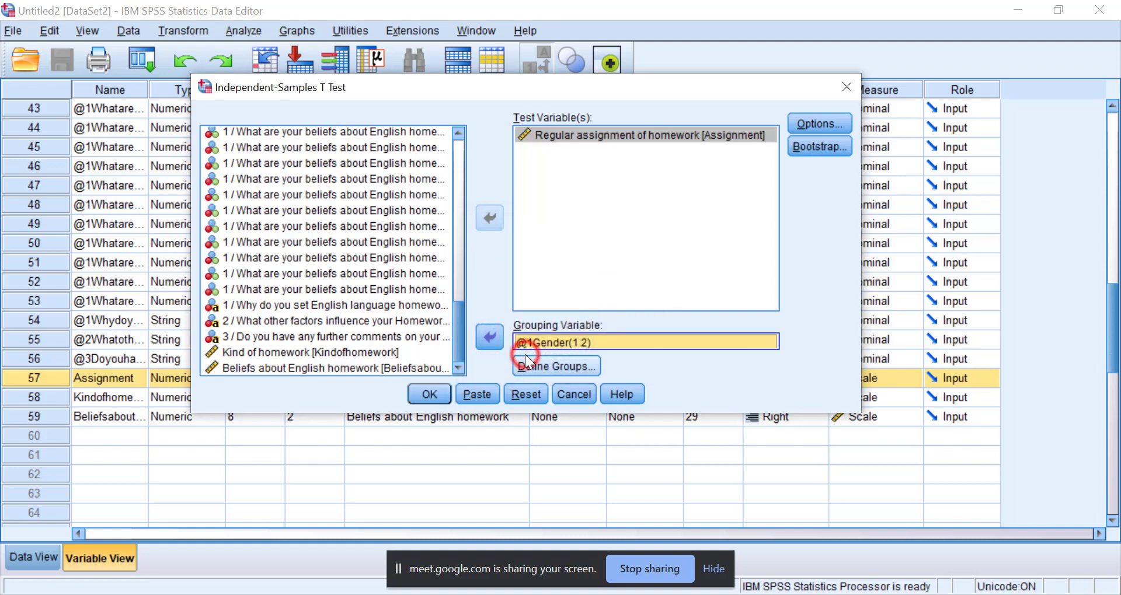
Run the independent-samples t test with the default options and examine the Group Statistics and Independent Samples Test tables.
left_click(817, 123)
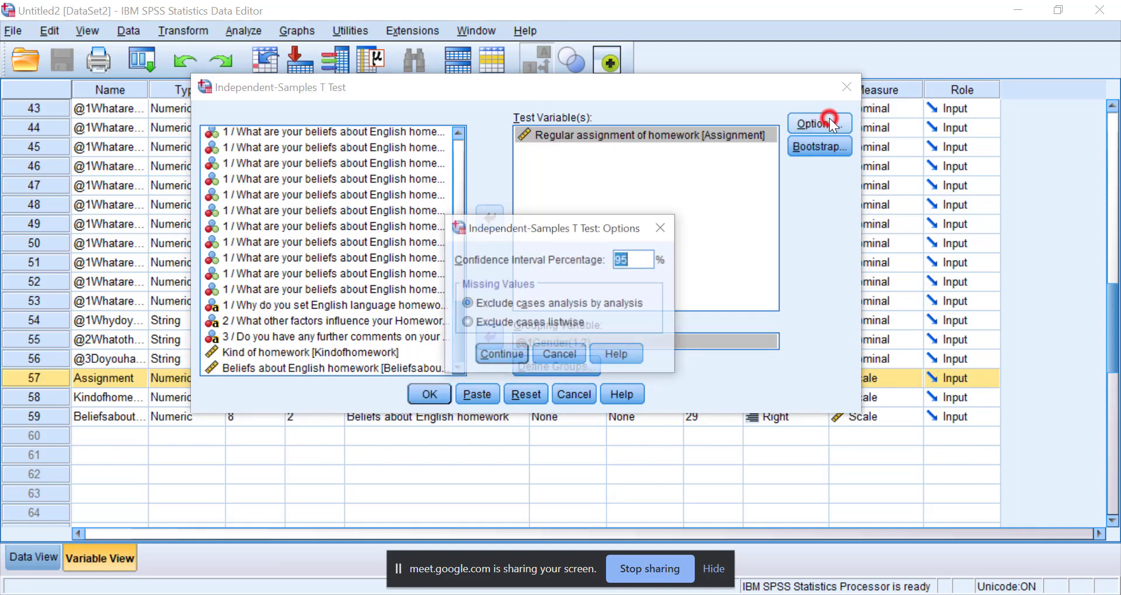
left_click(669, 229)
left_click(424, 397)
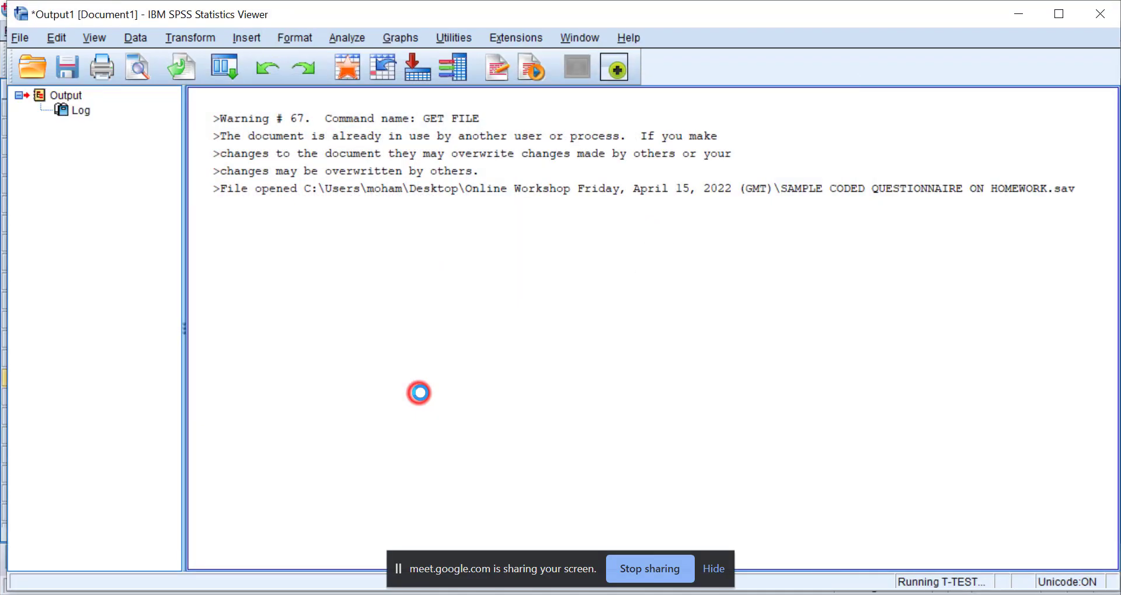
scroll(456, 374, "down", 1)
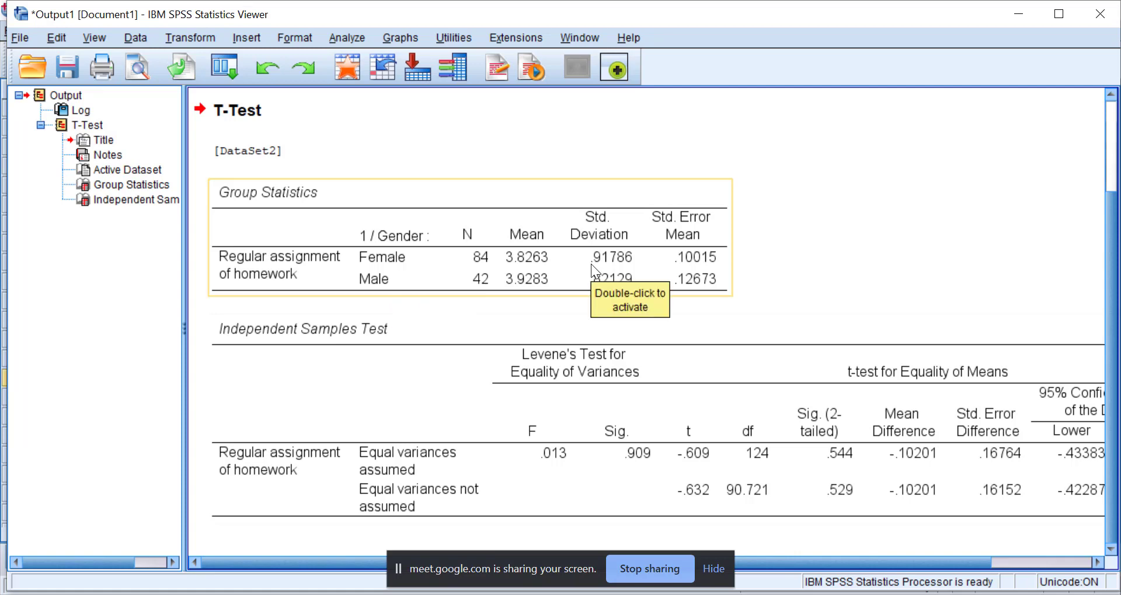
left_click(647, 461)
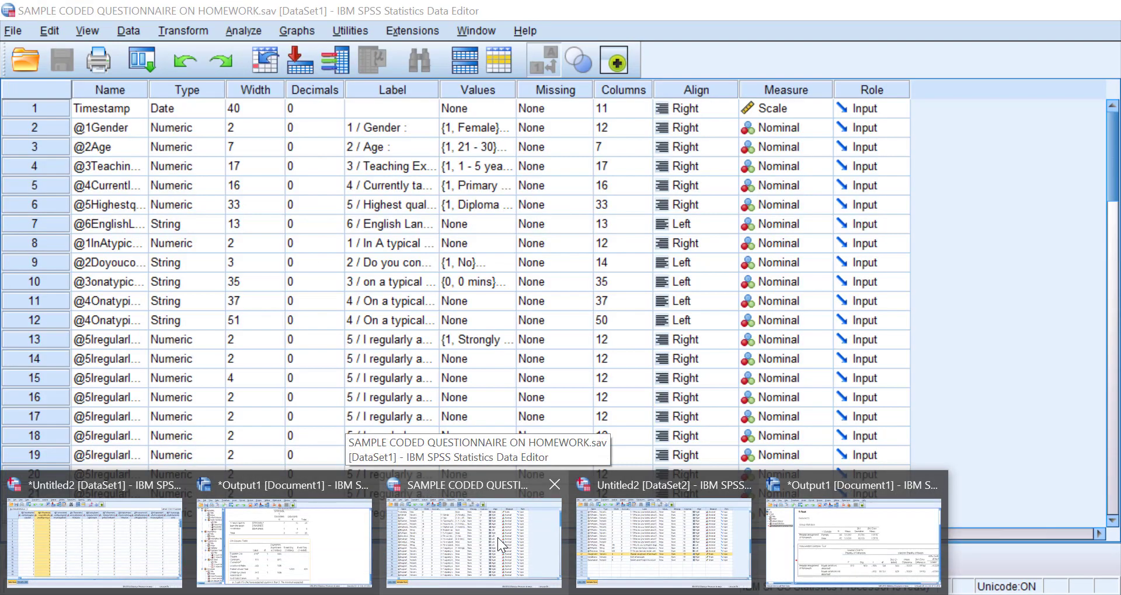
Switch to the SAMPLE CODED QUESTIONNAIRE ON HOMEWORK.sav data set and review the value labels of the Age variable.
left_click(497, 538)
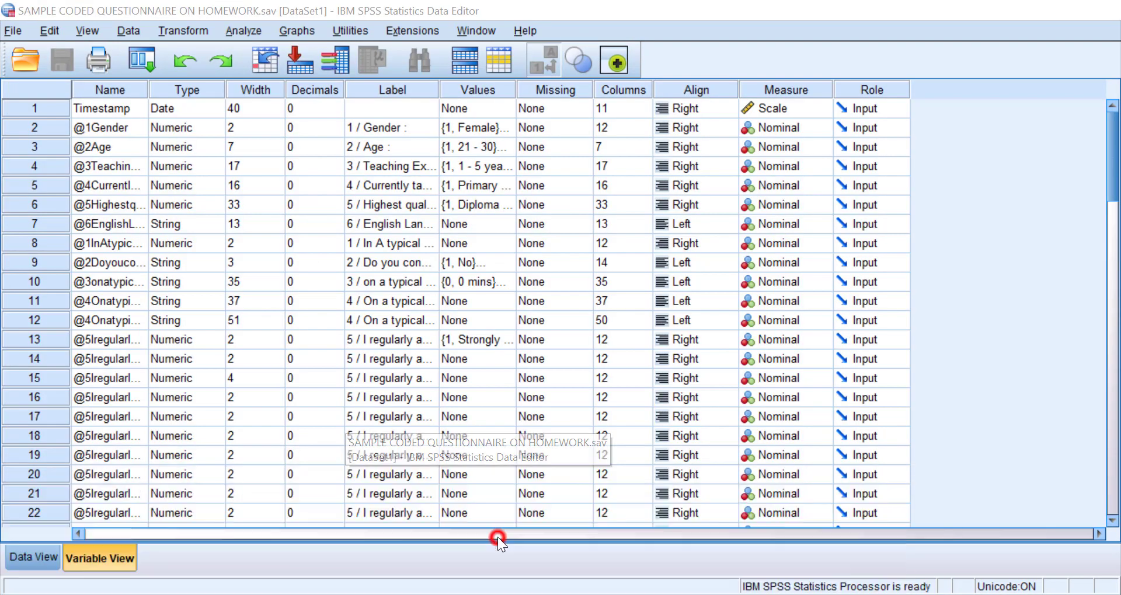
double_click(503, 149)
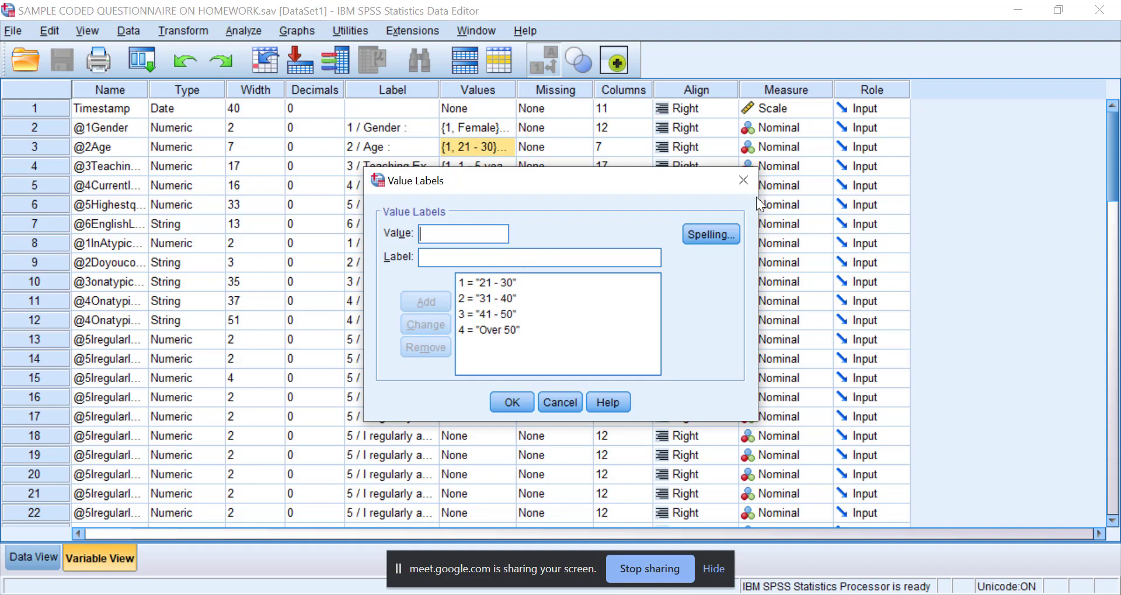
left_click(749, 182)
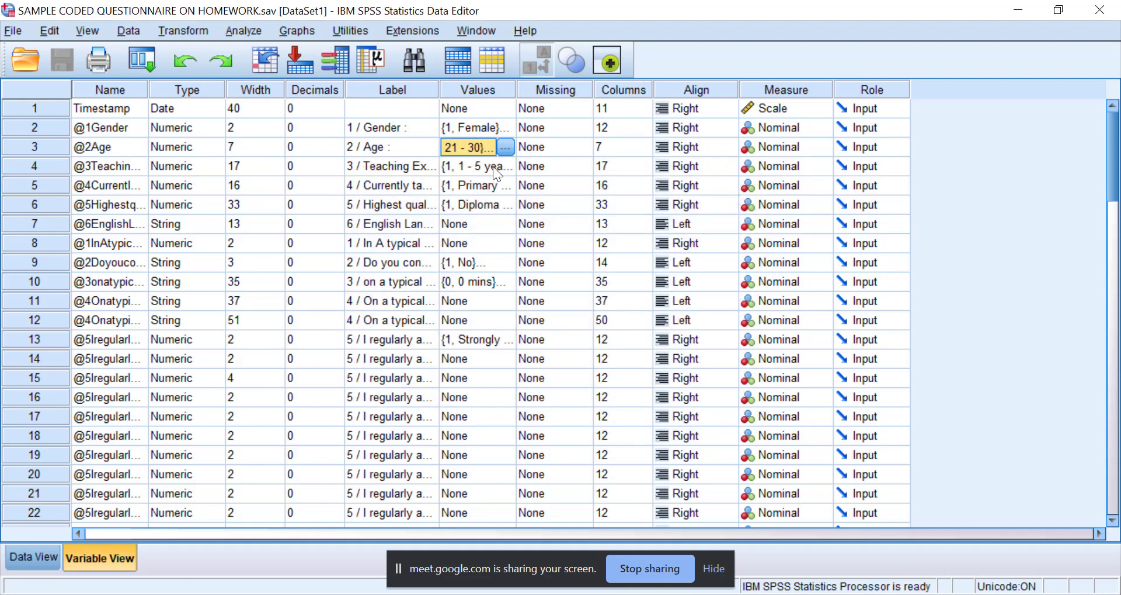
Review the value labels of the Teaching Experience variable.
left_click(505, 167)
left_click(506, 167)
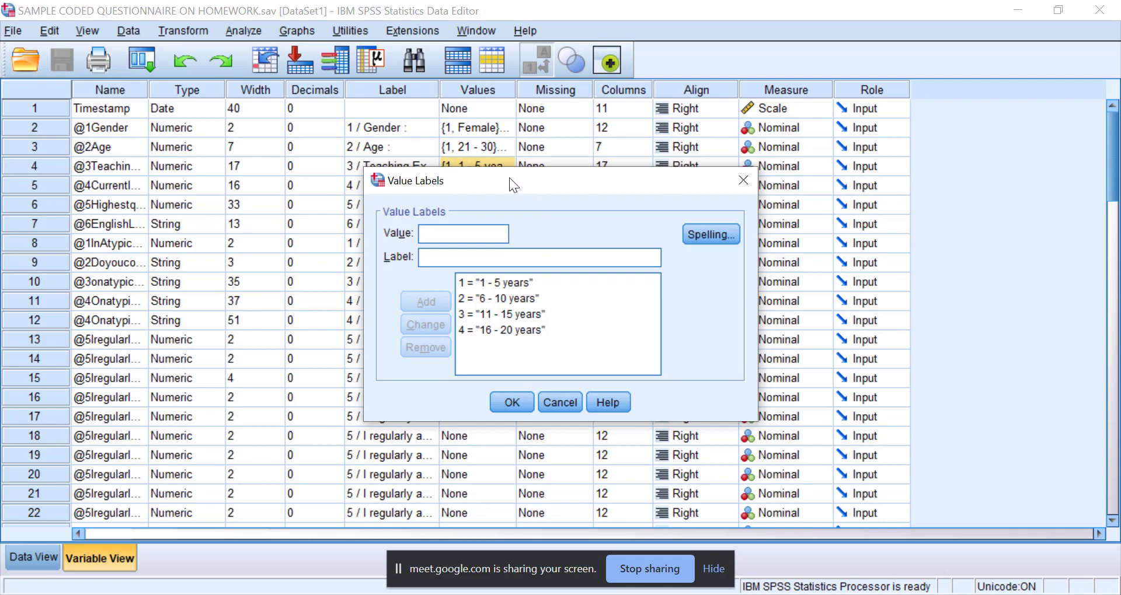
left_click_drag(509, 178, 552, 132)
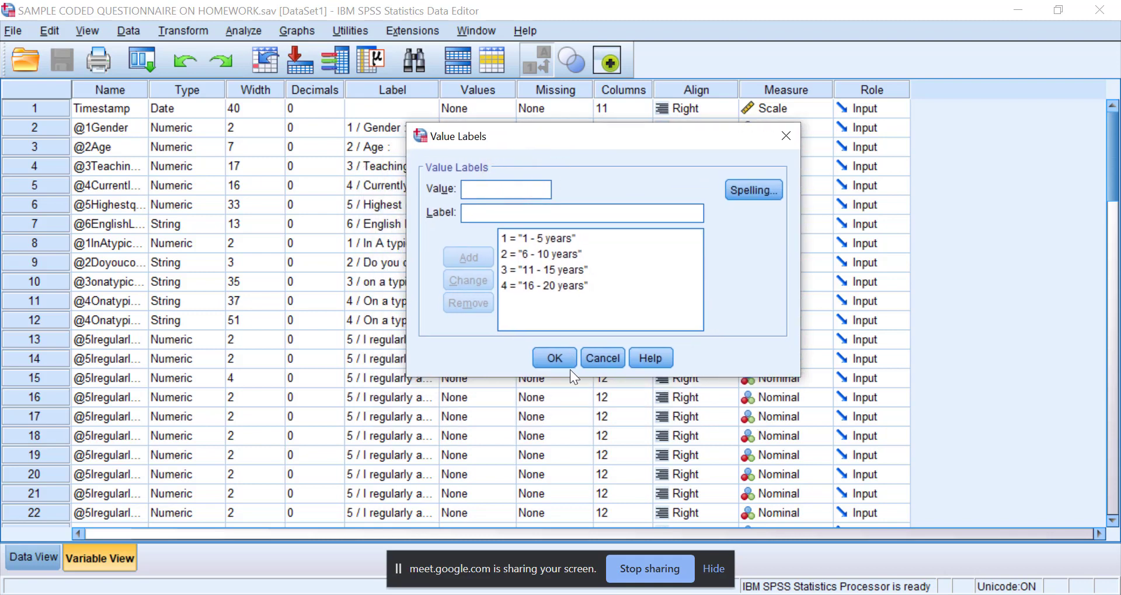
left_click(554, 359)
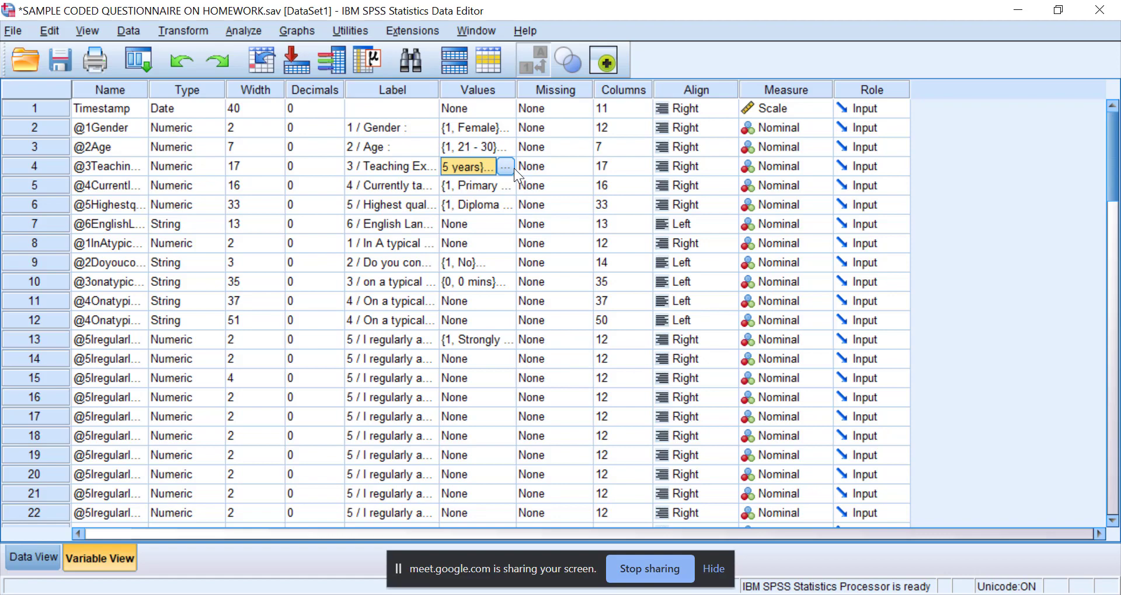
left_click(504, 167)
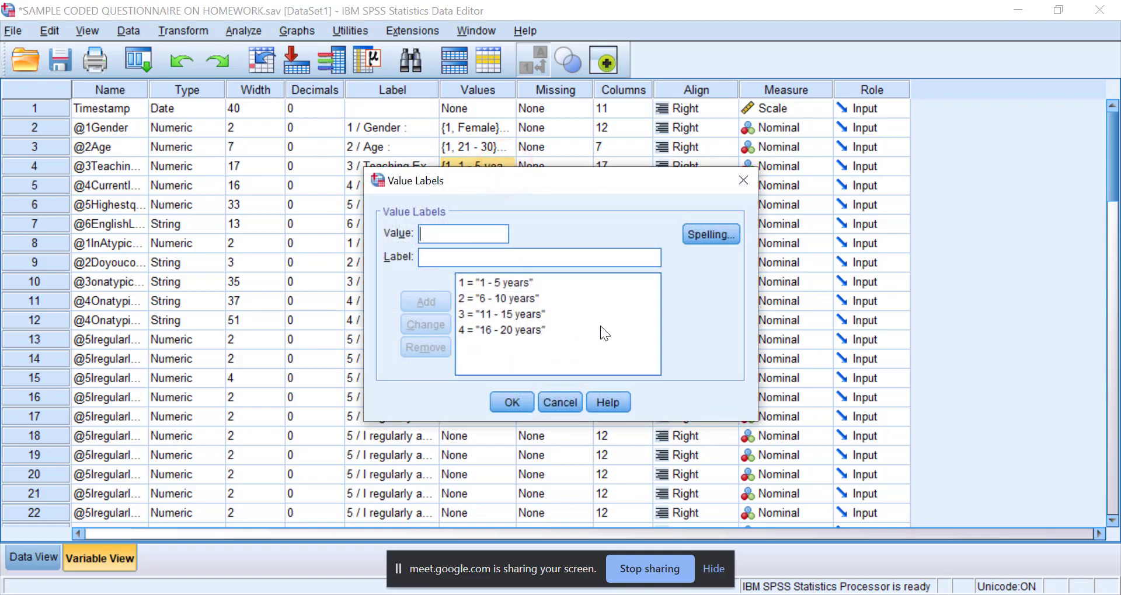
left_click(734, 182)
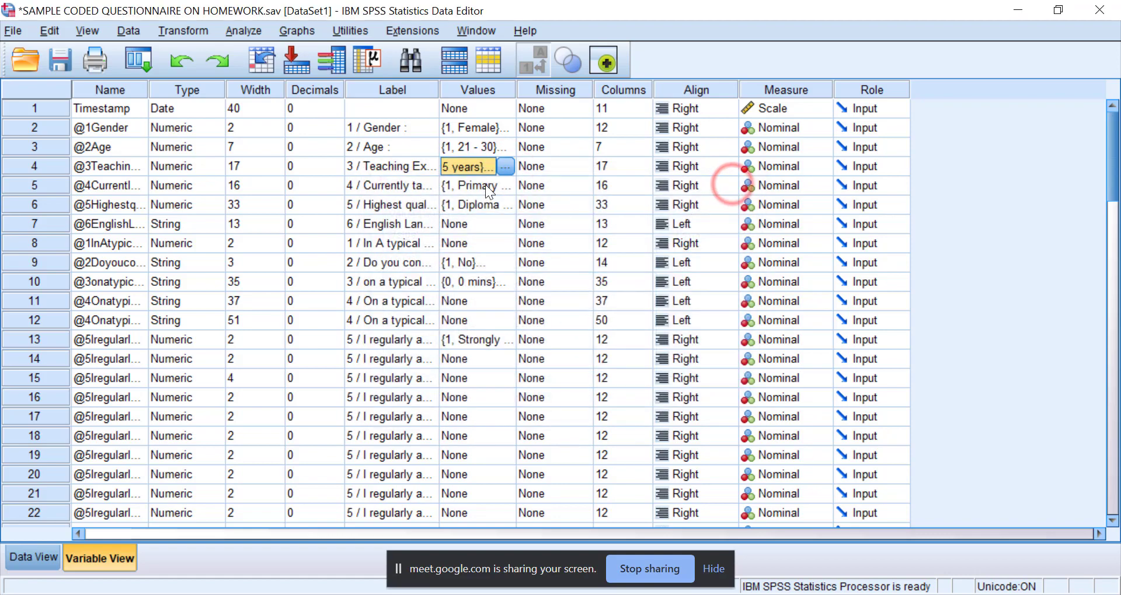
Set up a One-Way ANOVA with Regular assignment of homework as the dependent variable and Teaching Experience as the factor.
left_click(244, 28)
mouse_move(317, 135)
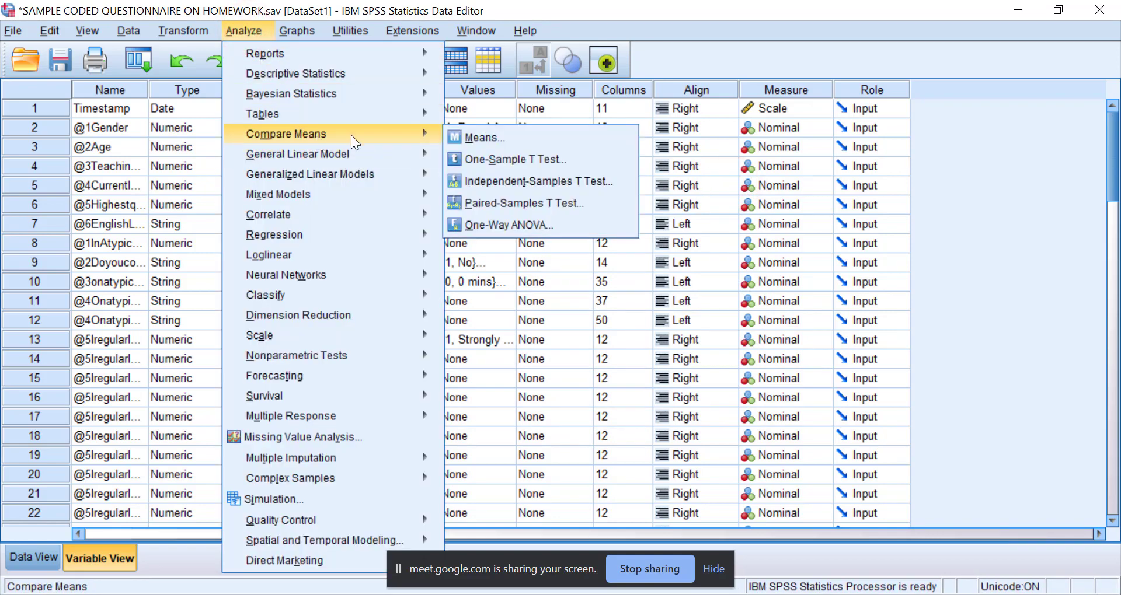
left_click(478, 225)
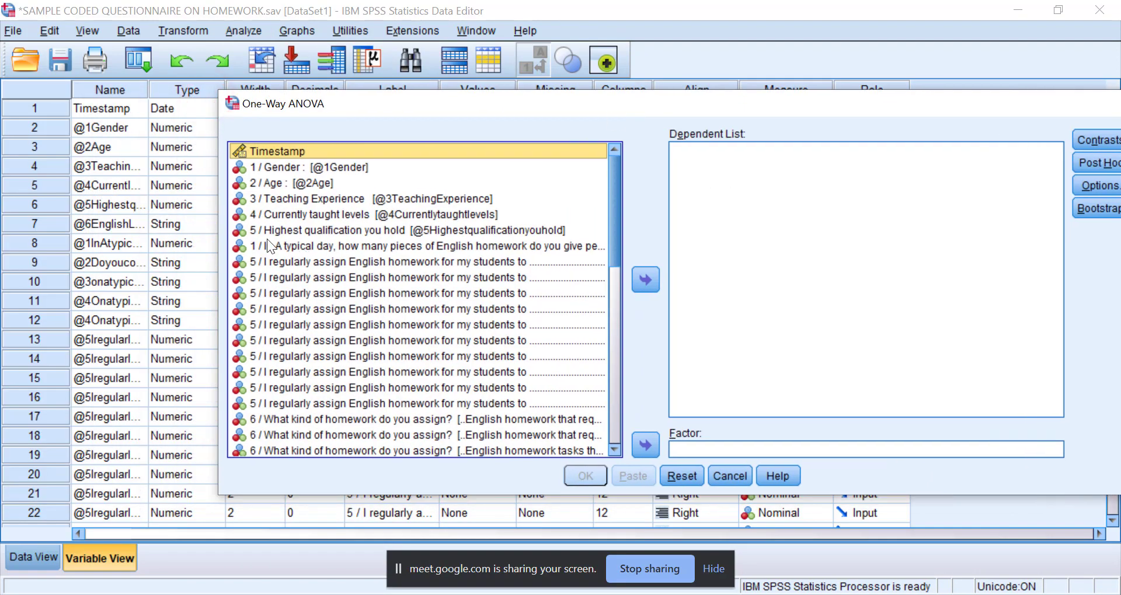
left_click(285, 198)
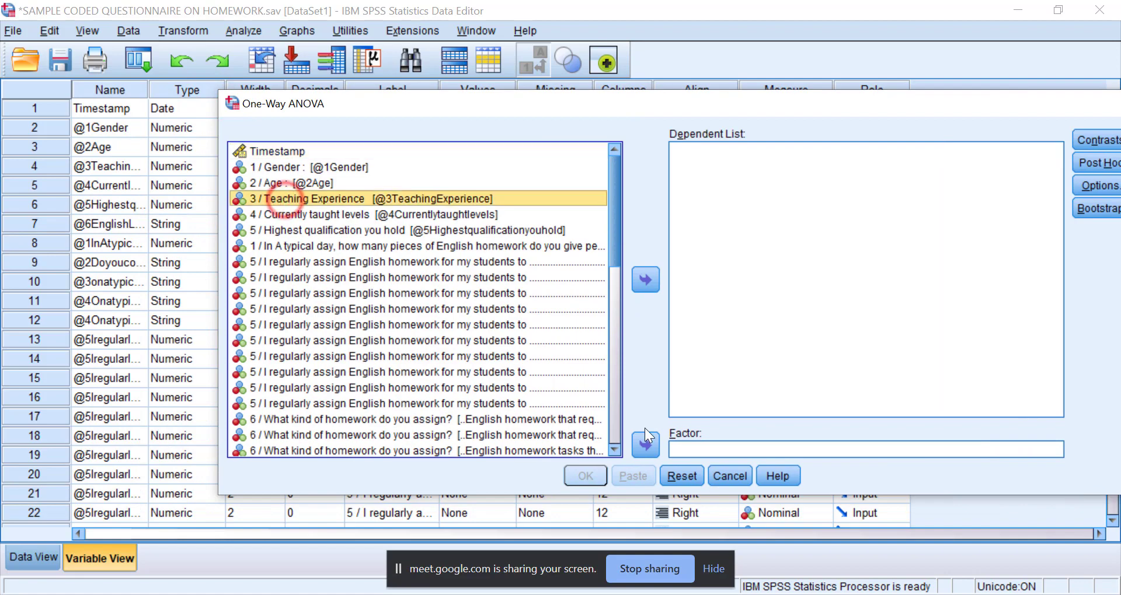
left_click(645, 445)
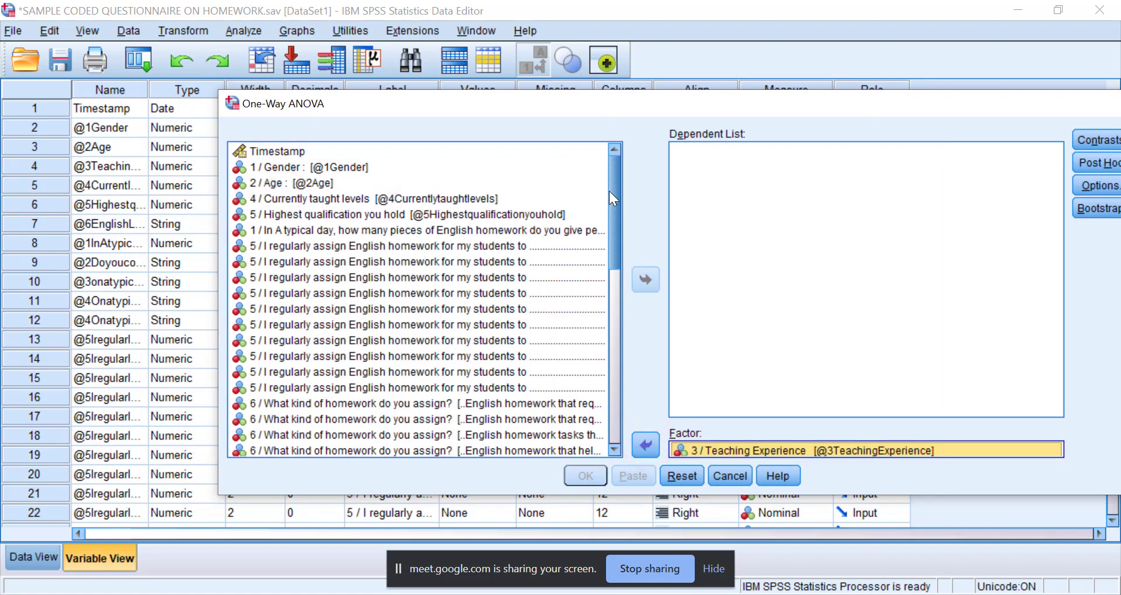
left_click_drag(611, 187, 615, 401)
left_click(257, 418)
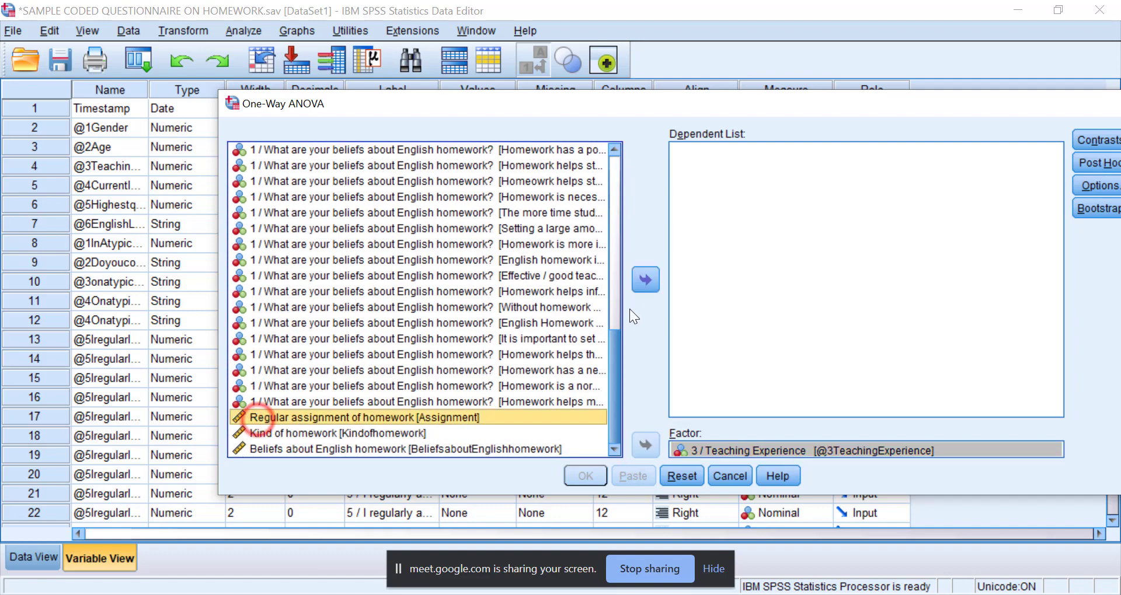
left_click(640, 286)
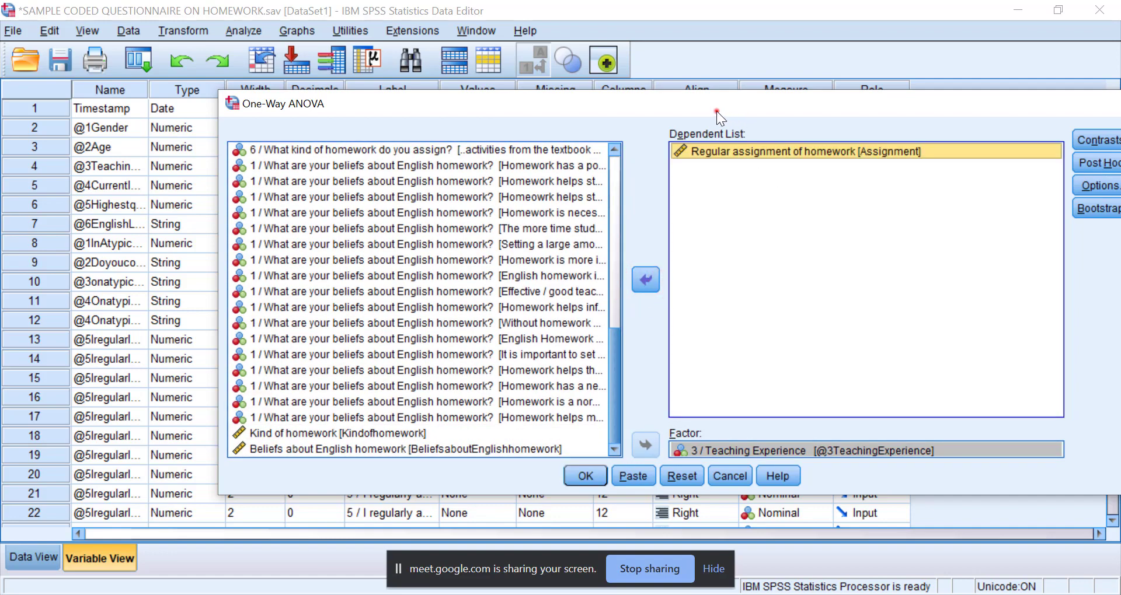
left_click_drag(716, 111, 552, 97)
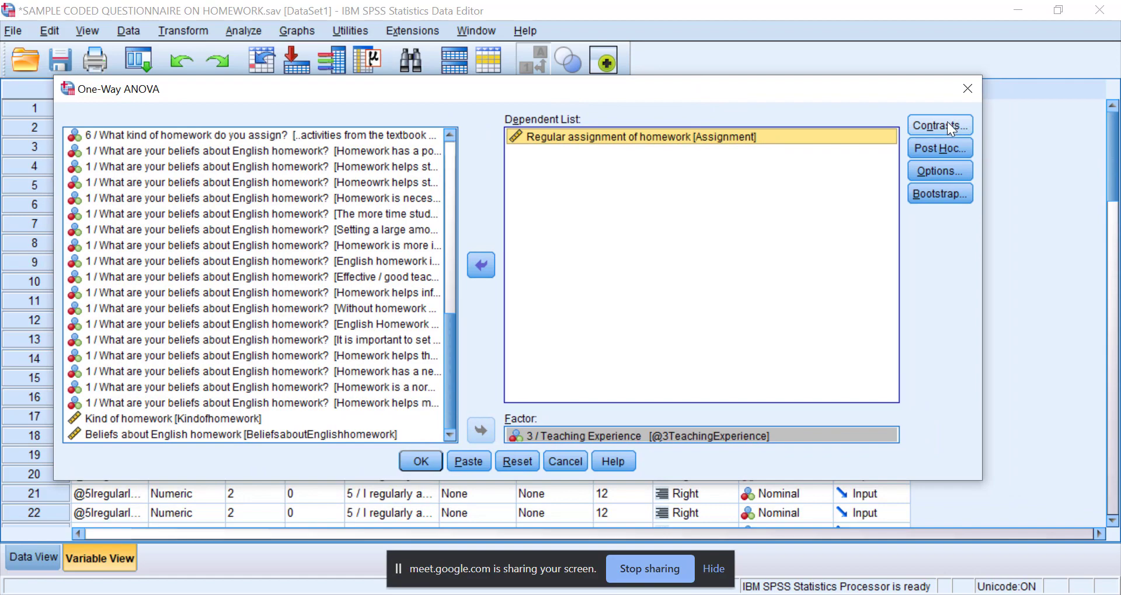
Leave the ANOVA contrasts undefined and request LSD post hoc comparisons at the 0.05 significance level.
left_click(943, 125)
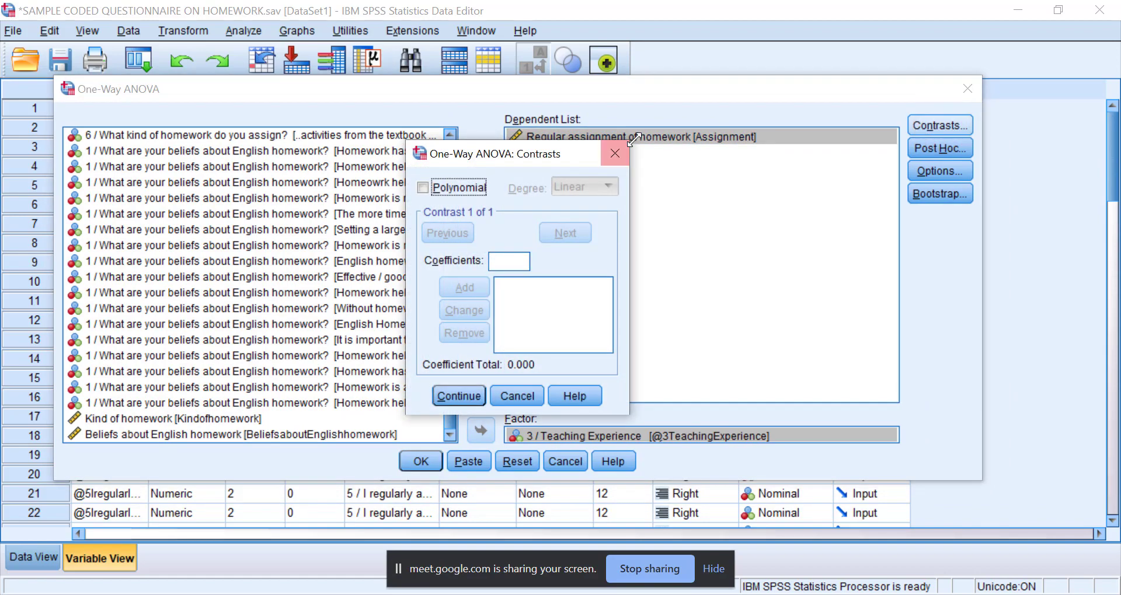
left_click(618, 152)
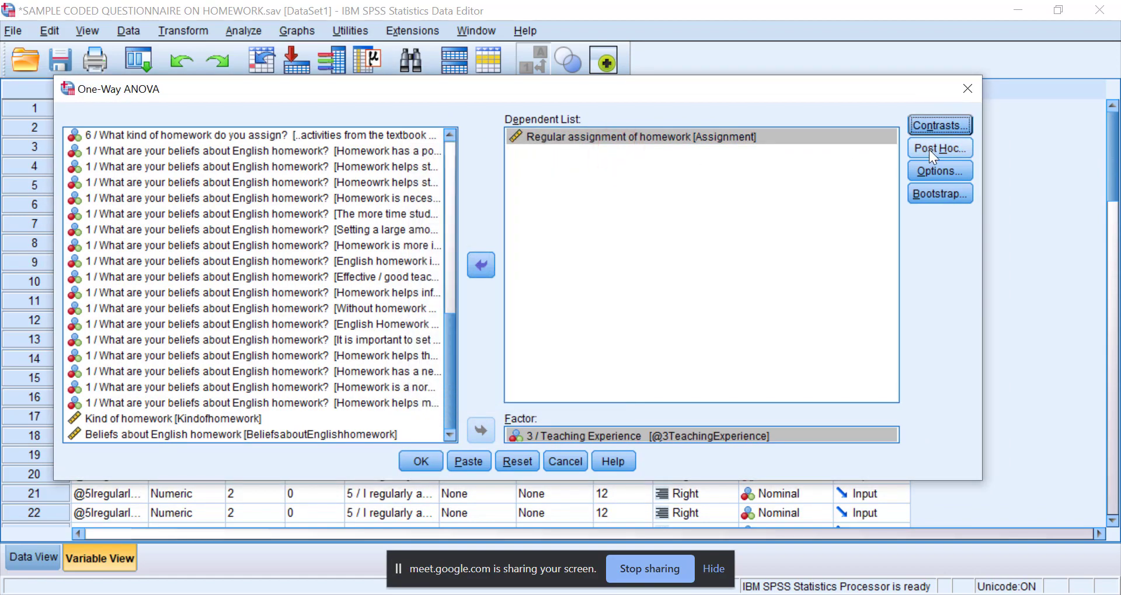
left_click(931, 149)
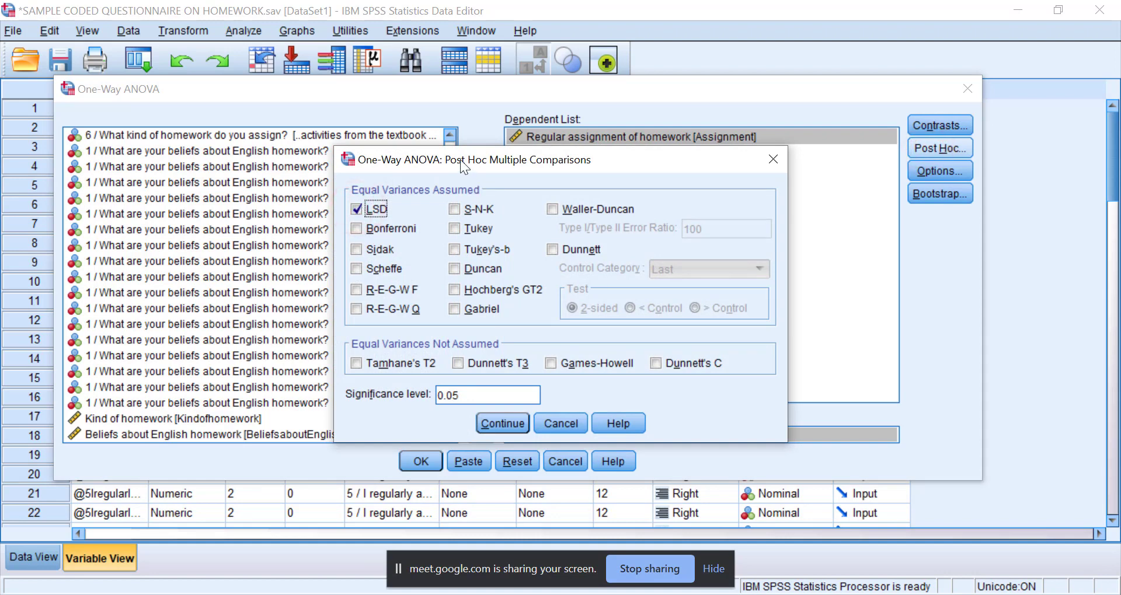
mouse_move(463, 165)
left_mouse_down()
mouse_move(492, 197)
mouse_move(470, 191)
mouse_move(470, 165)
mouse_move(461, 253)
mouse_move(189, 215)
left_mouse_up()
left_click(444, 145)
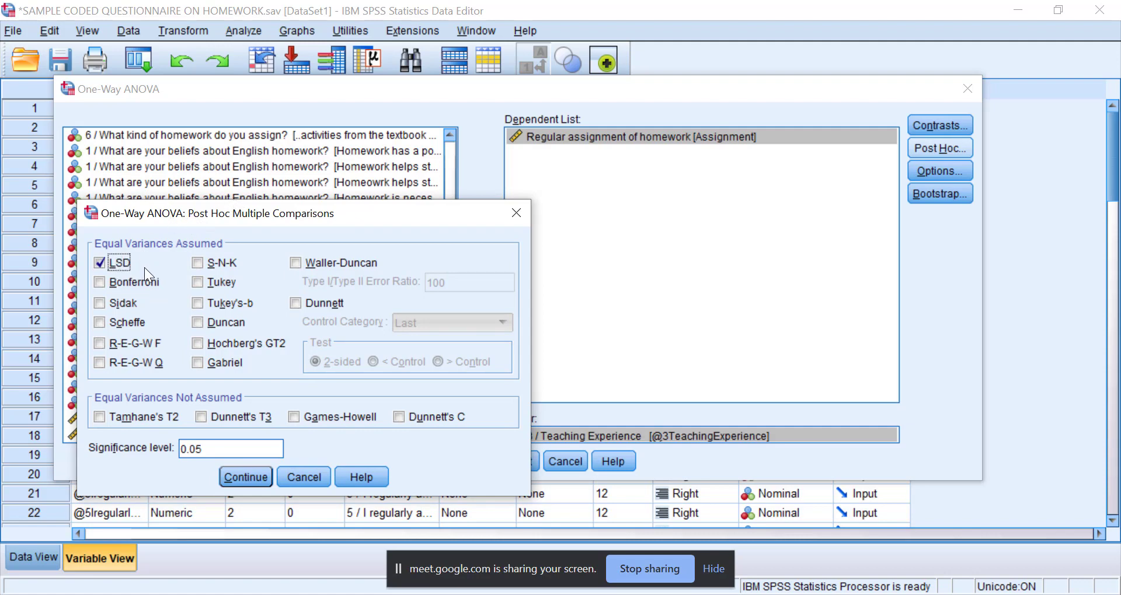
left_click(248, 480)
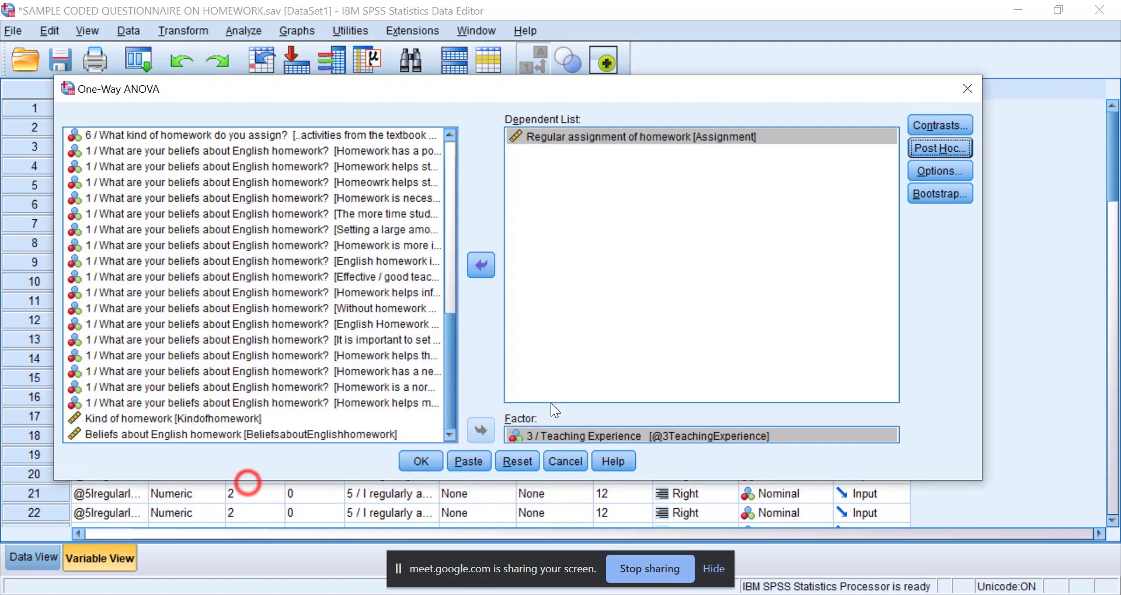
Add a means plot to the One-Way ANOVA options and run the analysis.
left_click(927, 167)
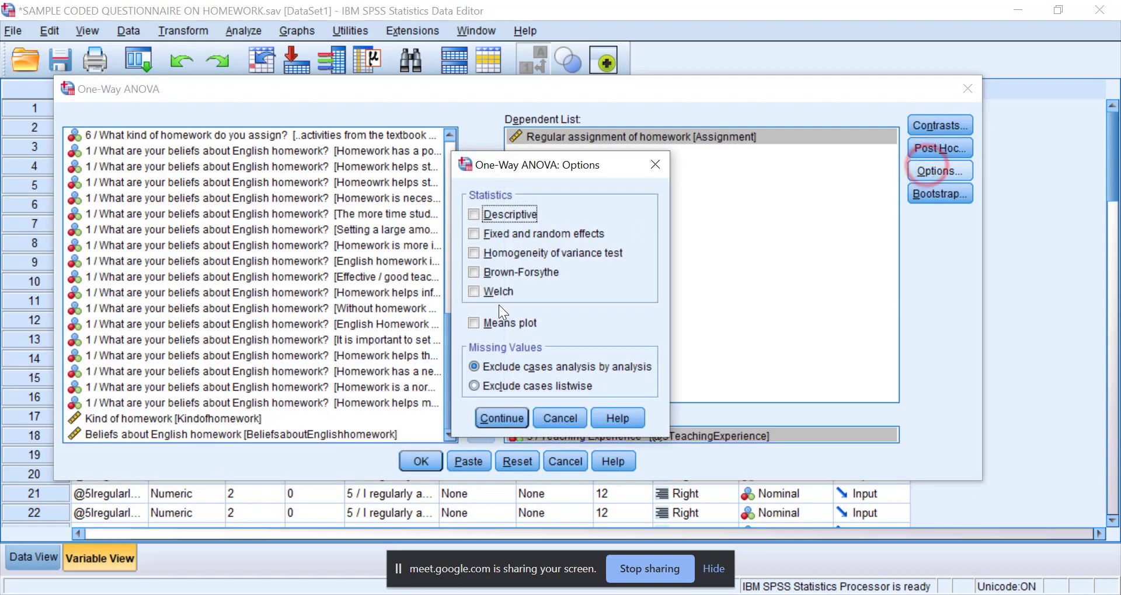
left_click(484, 321)
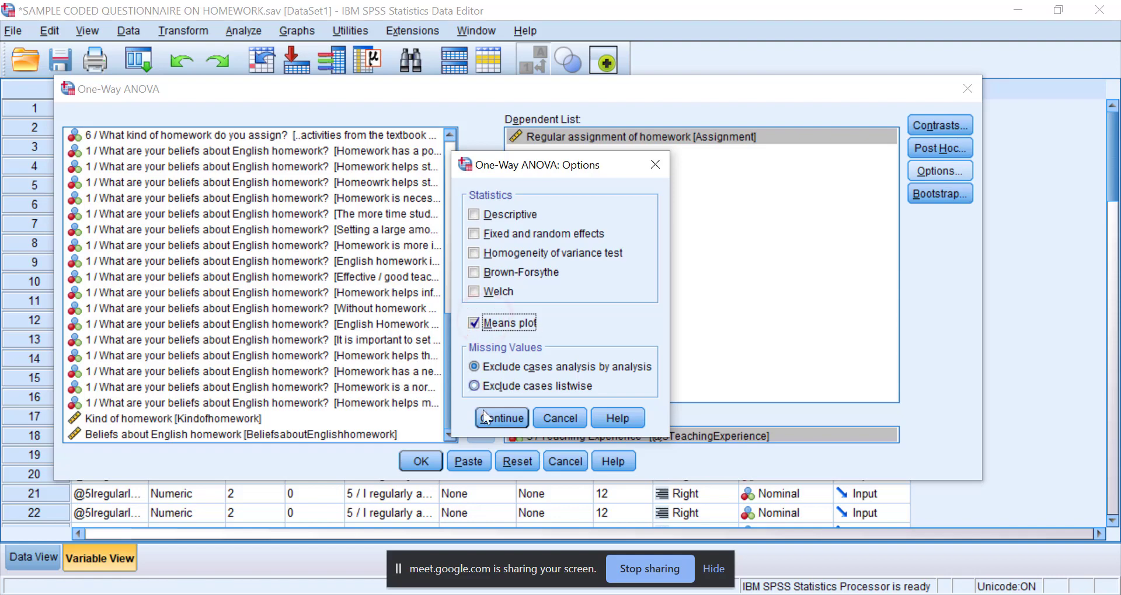
left_click_drag(551, 169, 575, 115)
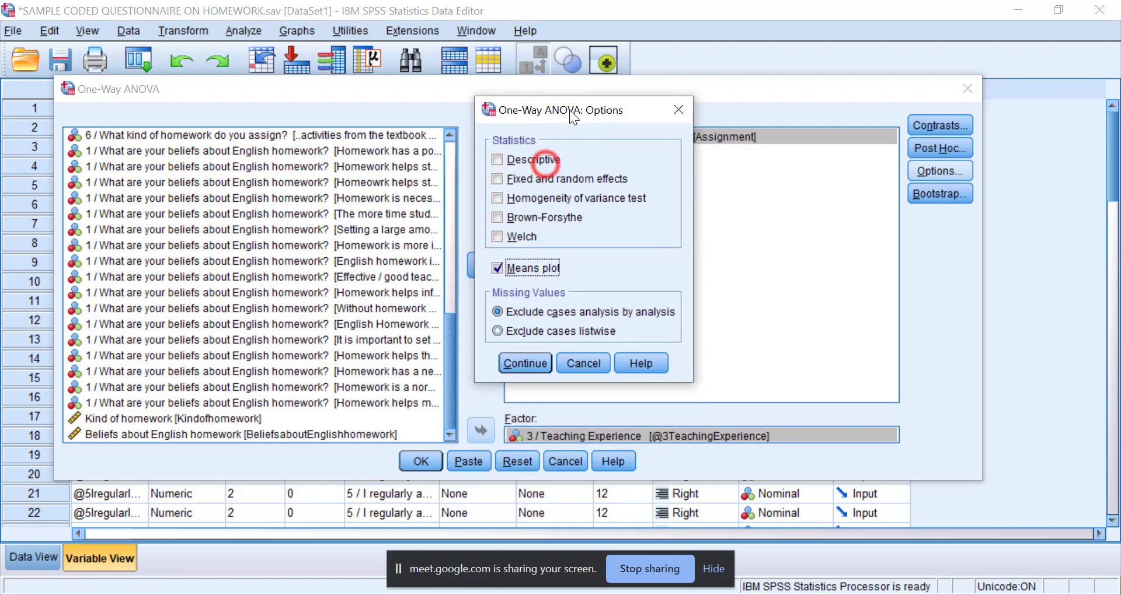
left_click(523, 358)
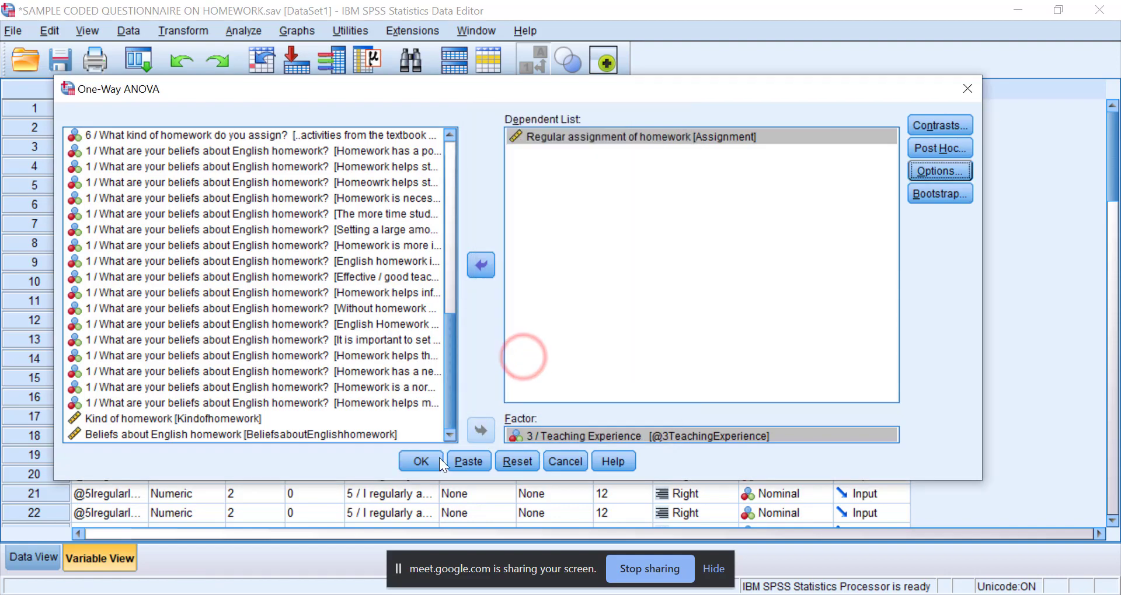
left_click(422, 463)
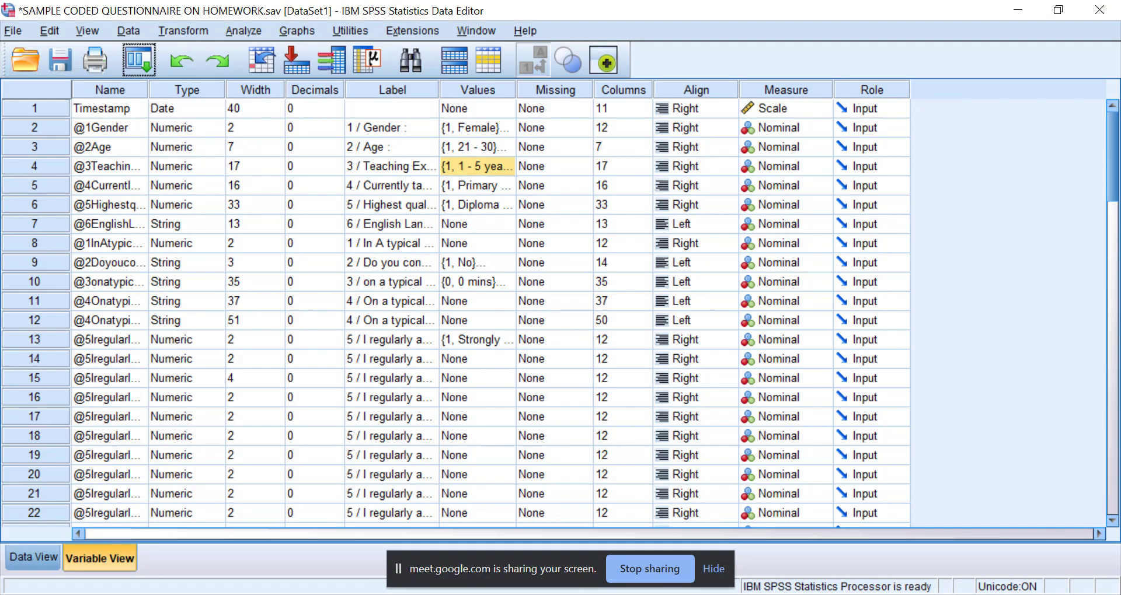
Examine the ANOVA table for Regular assignment of homework and compare it with the earlier t-test tables in the output.
left_click(837, 538)
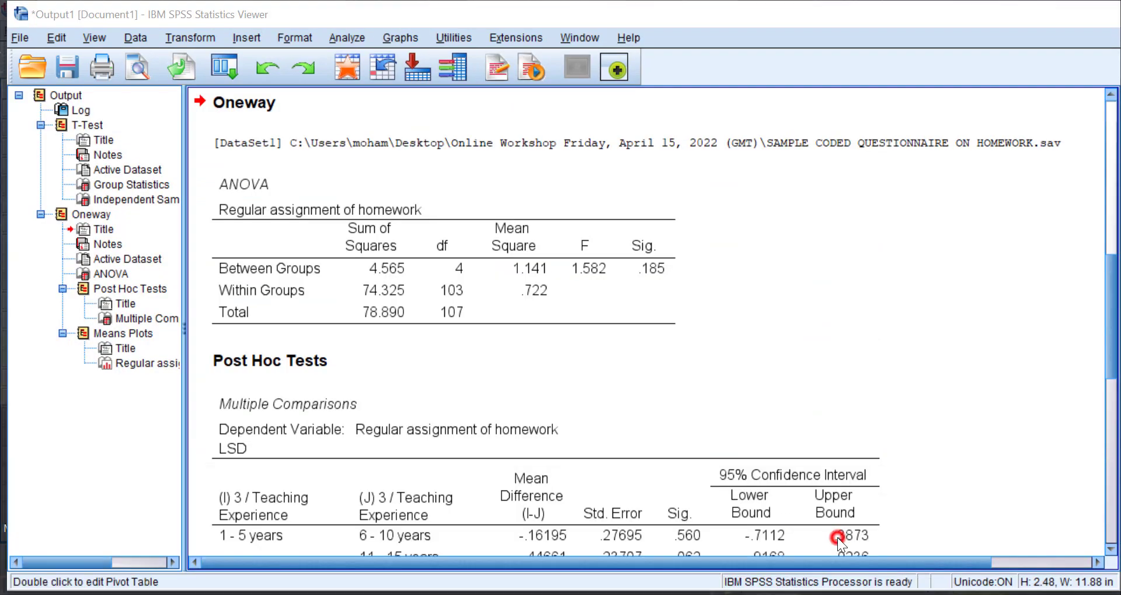
scroll(470, 355, "down", 4)
scroll(470, 356, "up", 4)
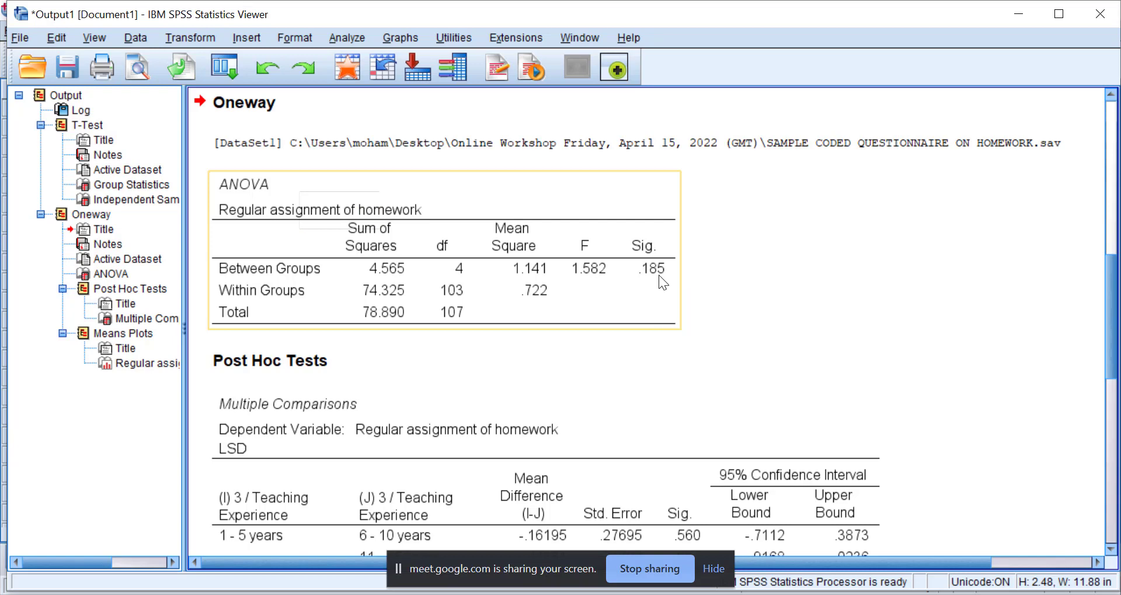
left_click(409, 352)
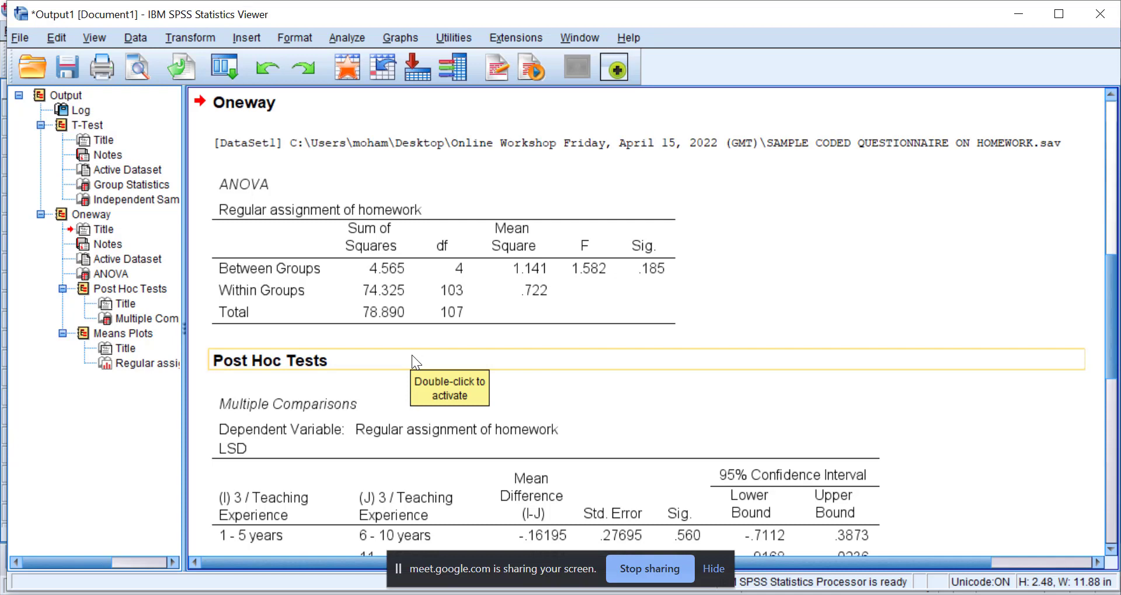
scroll(413, 355, "down", 3)
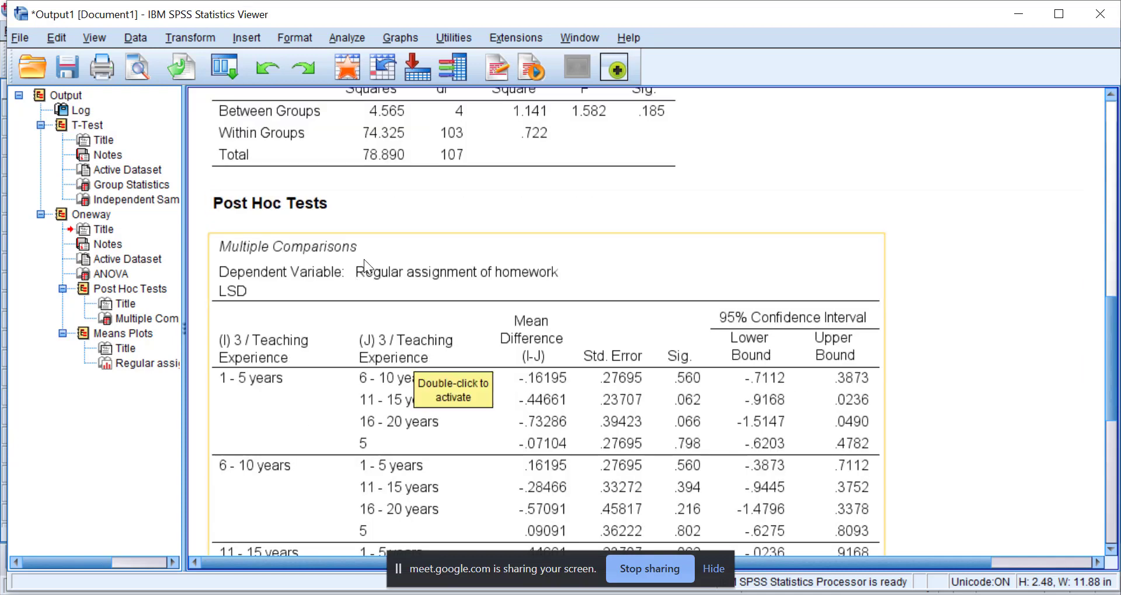
scroll(404, 175, "up", 6)
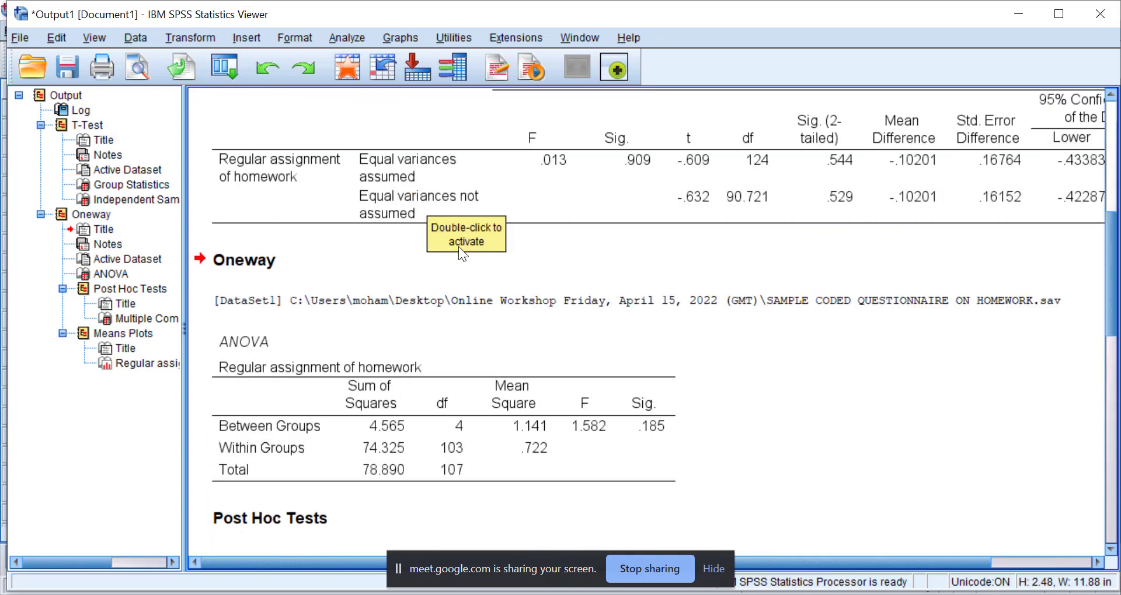
scroll(459, 250, "up", 4)
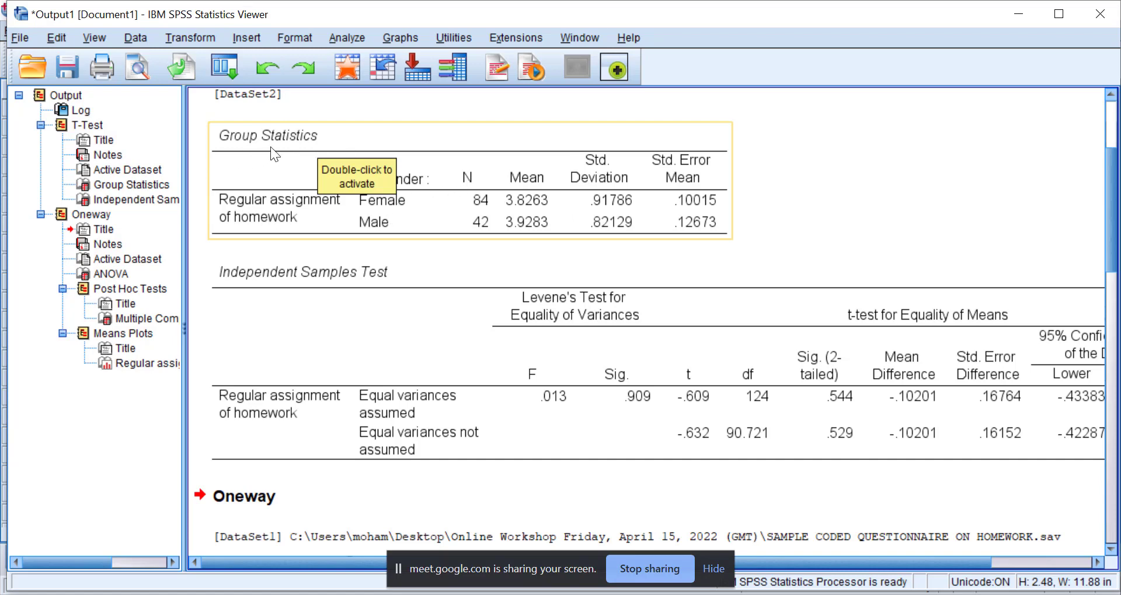
scroll(339, 206, "down", 5)
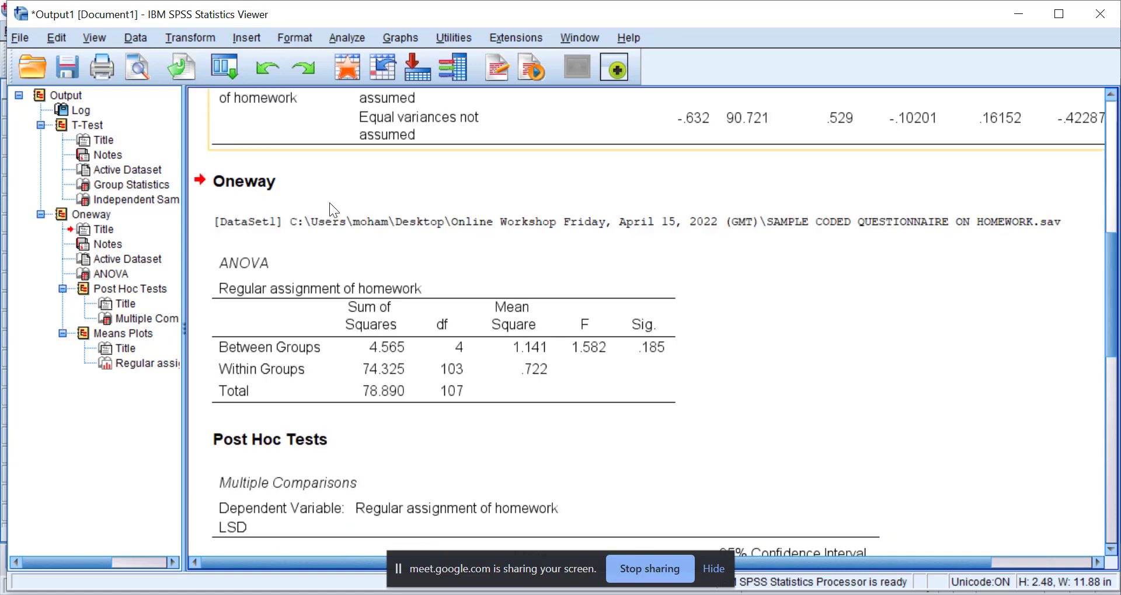
Examine the significance values in the LSD Multiple Comparisons table for each pair of teaching experience groups.
scroll(391, 269, "down", 7)
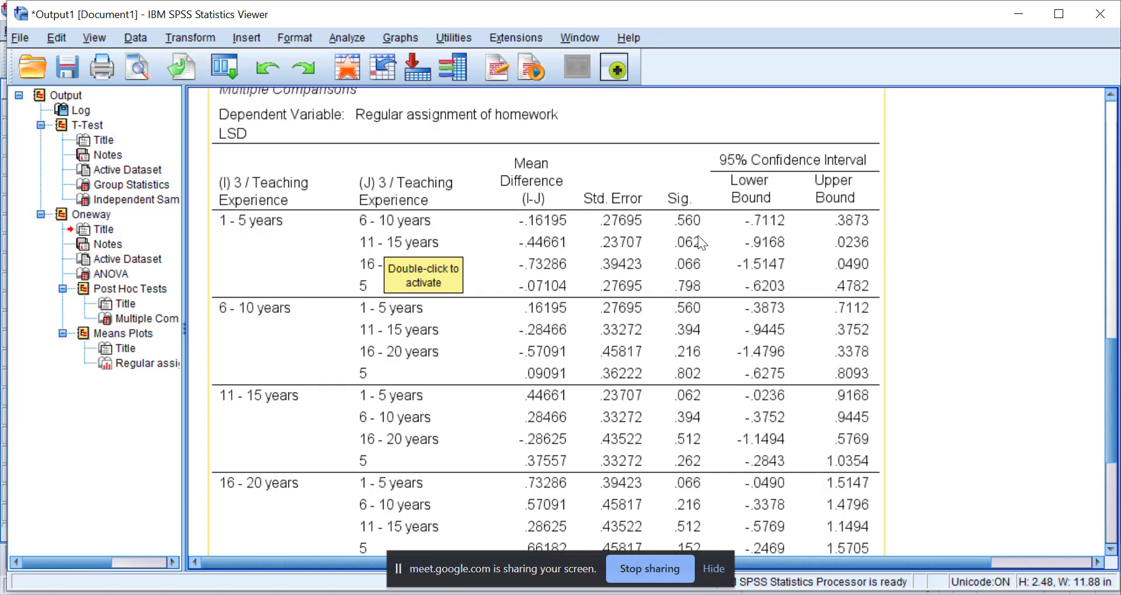
scroll(690, 278, "down", 3)
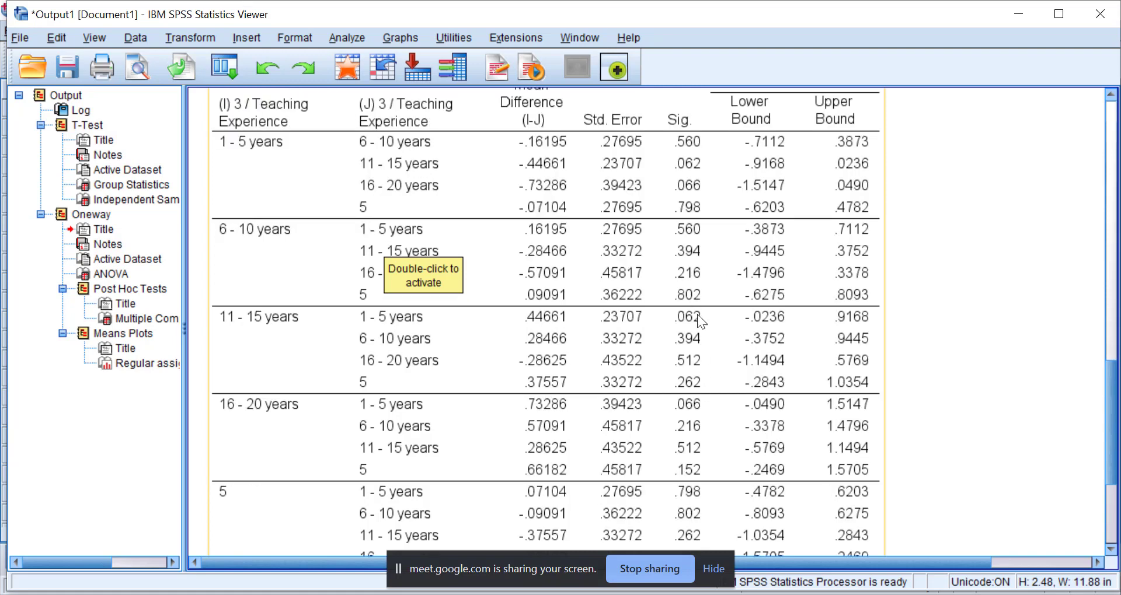
scroll(696, 344, "down", 3)
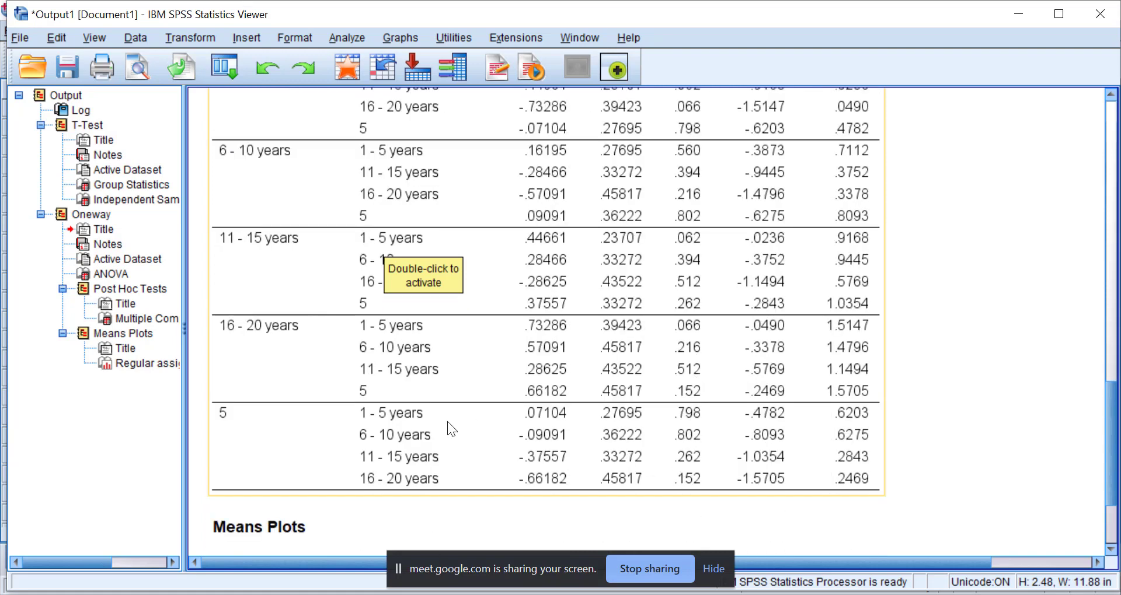
scroll(323, 386, "up", 3)
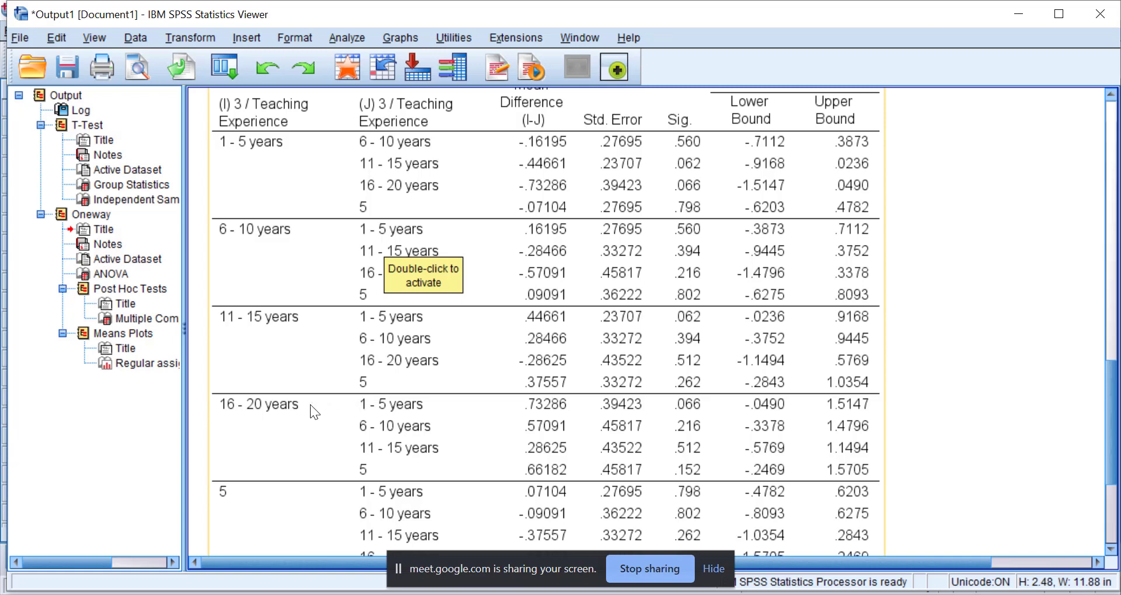
scroll(282, 409, "up", 5)
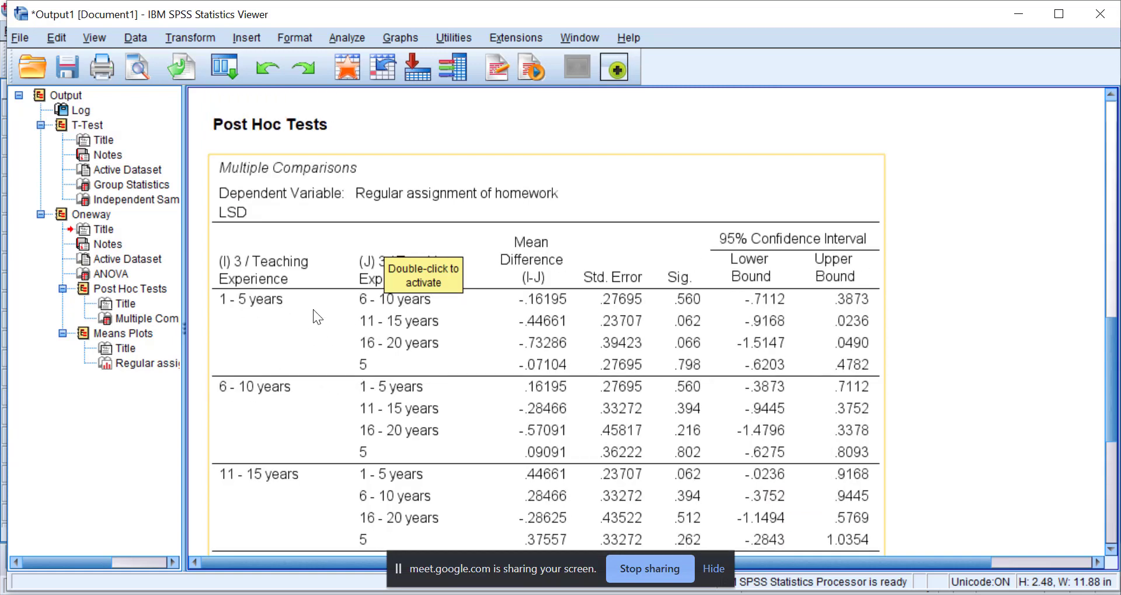
scroll(330, 331, "down", 17)
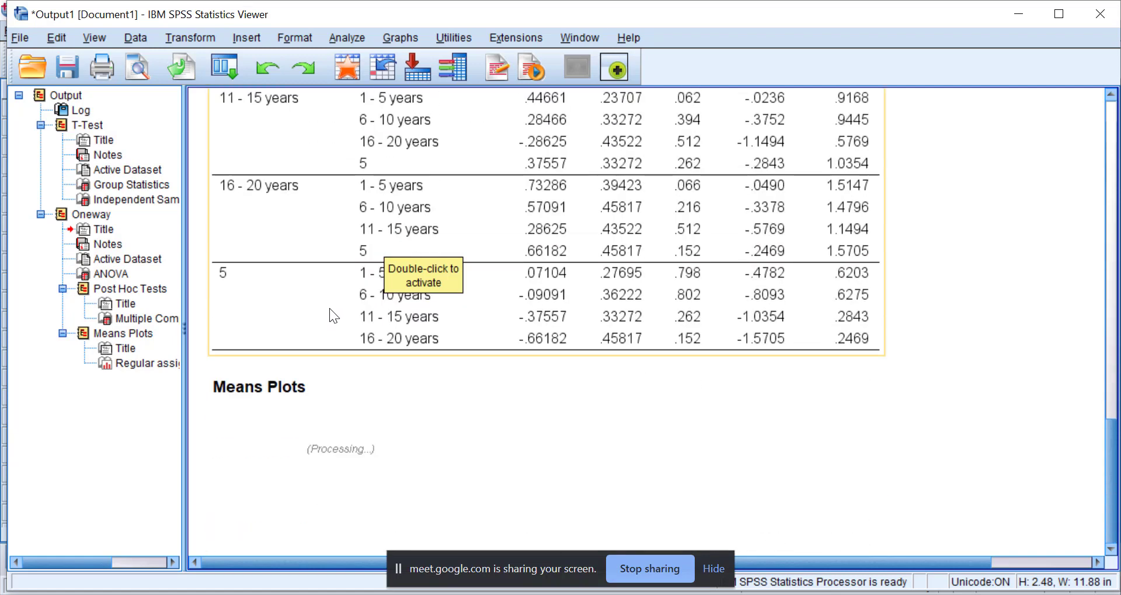
Examine the means plot of Regular assignment of homework across the teaching experience groups.
left_click(329, 308)
scroll(380, 245, "down", 6)
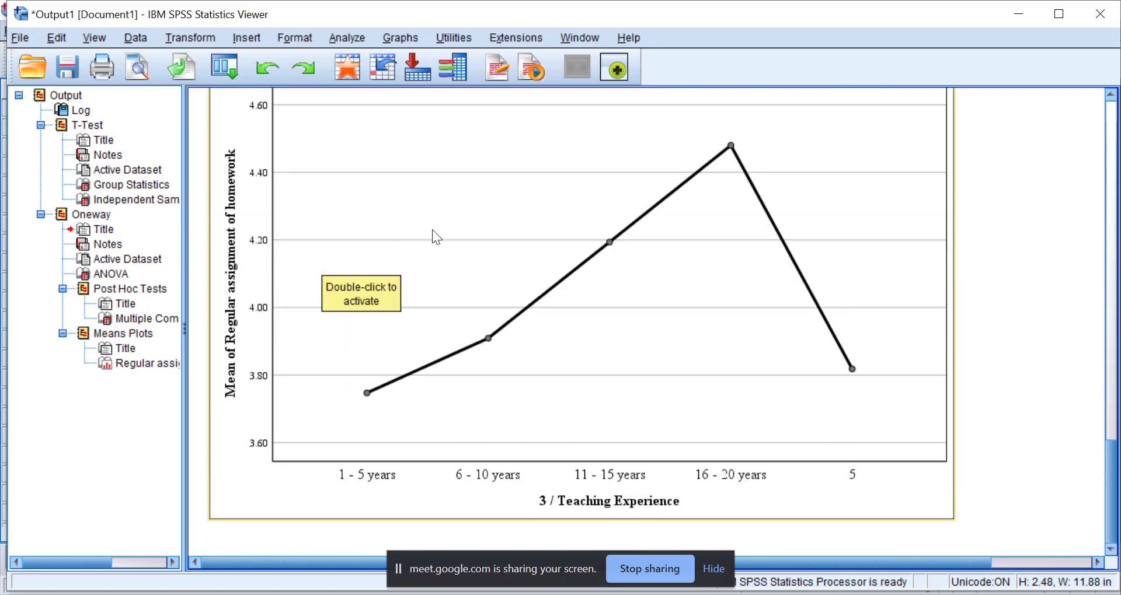
scroll(606, 242, "up", 6)
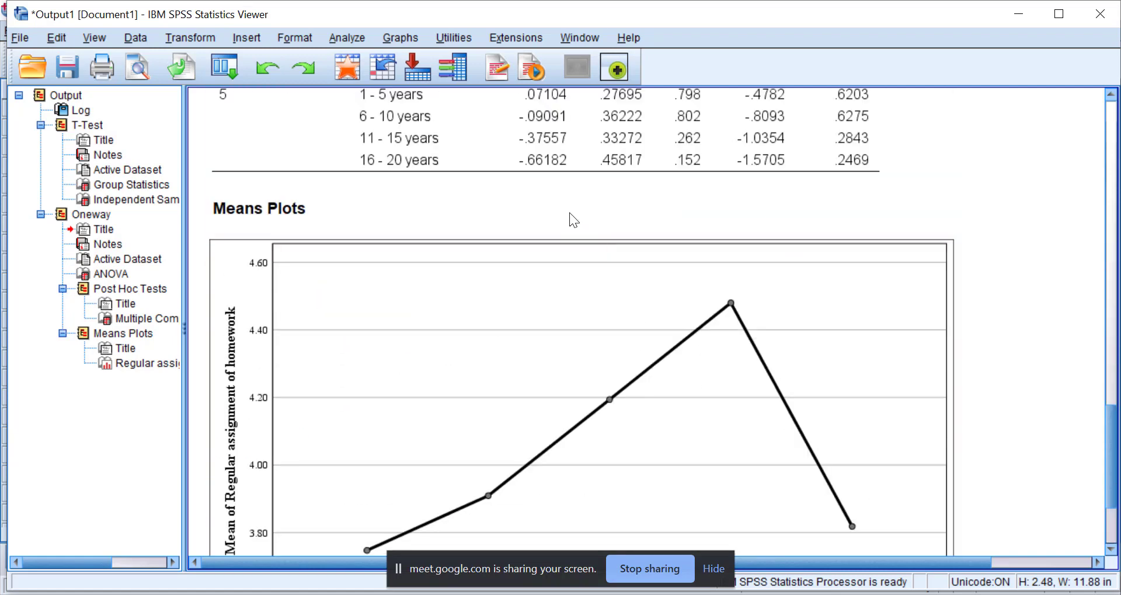
scroll(584, 366, "down", 3)
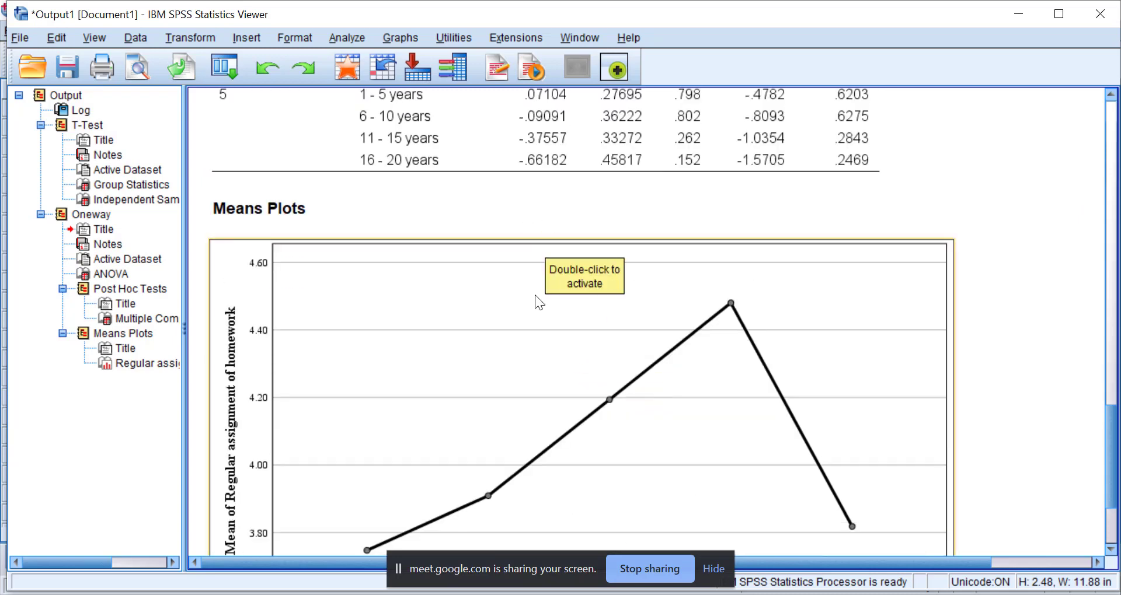
scroll(534, 295, "down", 3)
scroll(461, 332, "down", 3)
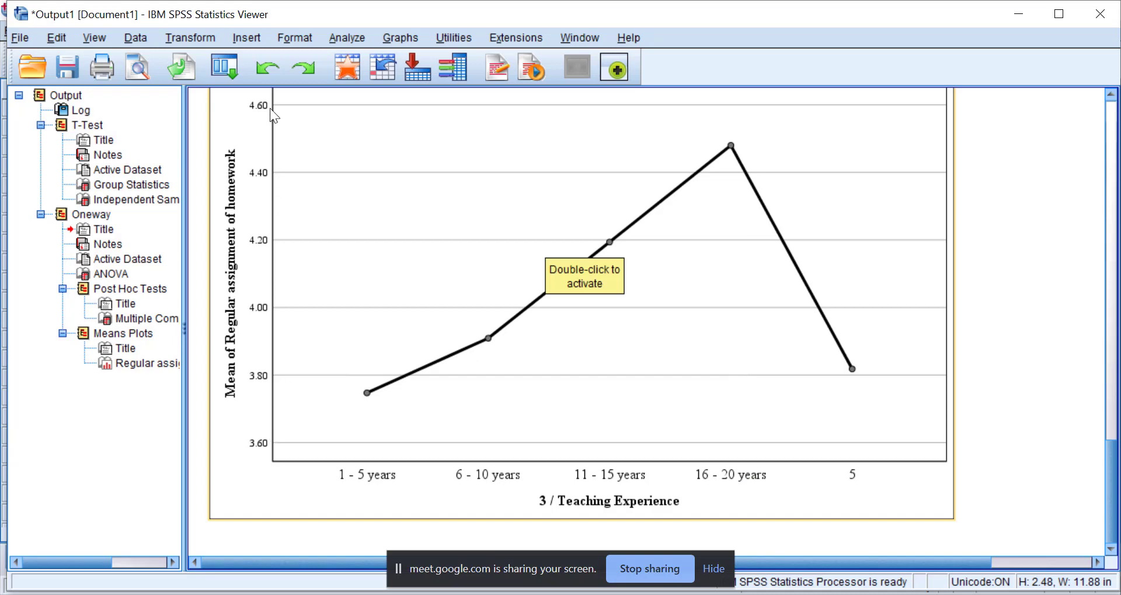
scroll(273, 266, "up", 3)
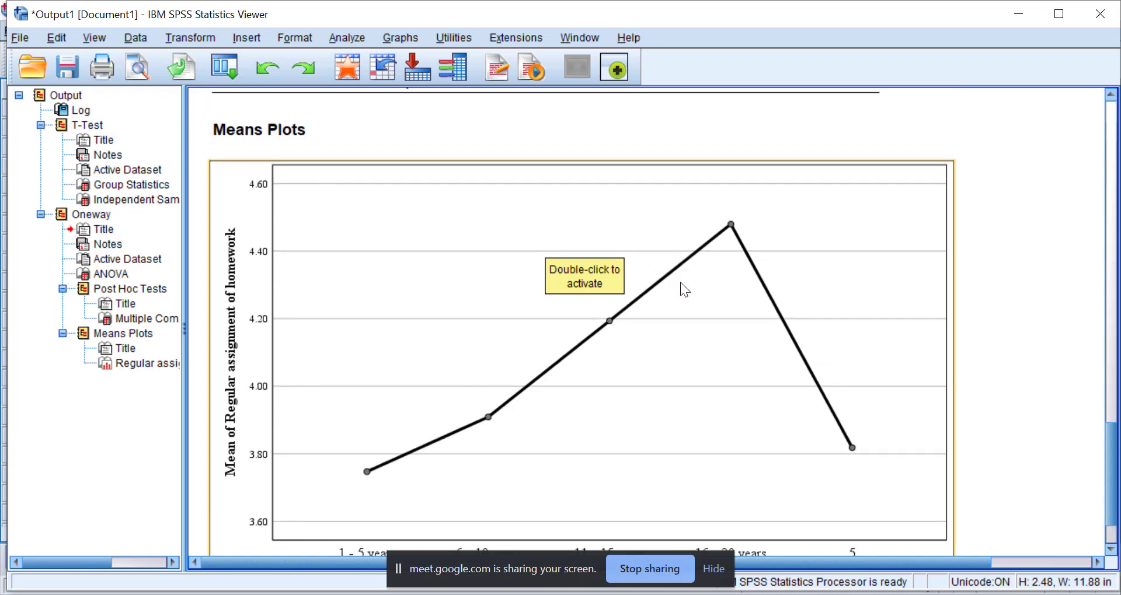
Compare the means plot of Regular assignment of homework with the LSD Multiple Comparisons table for the teaching experience groups.
scroll(514, 546, "down", 3)
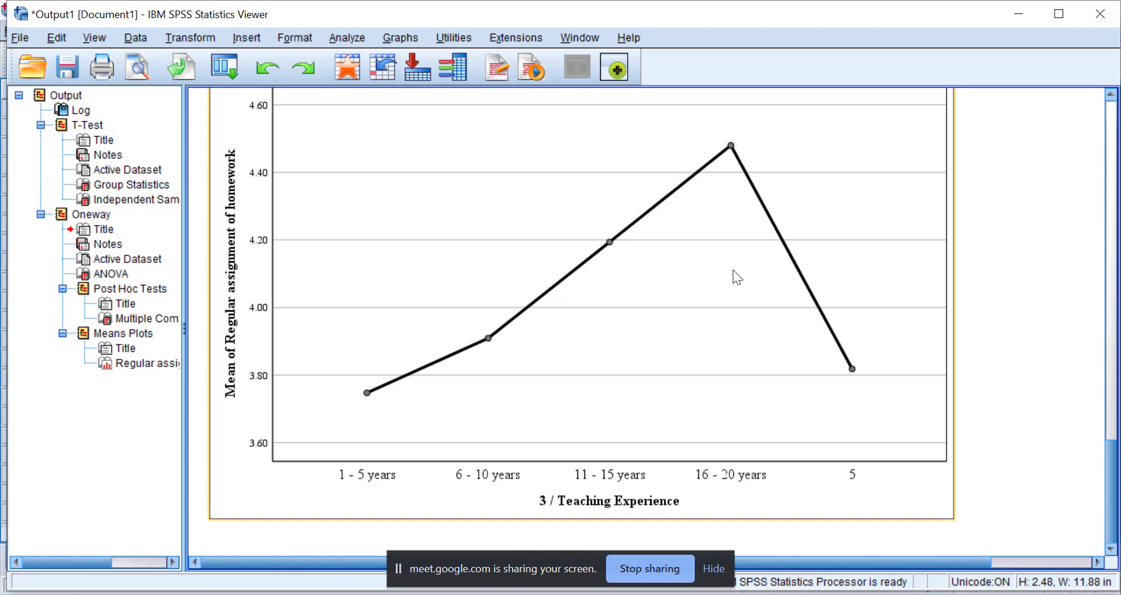
left_click(1107, 493)
left_click(1112, 509)
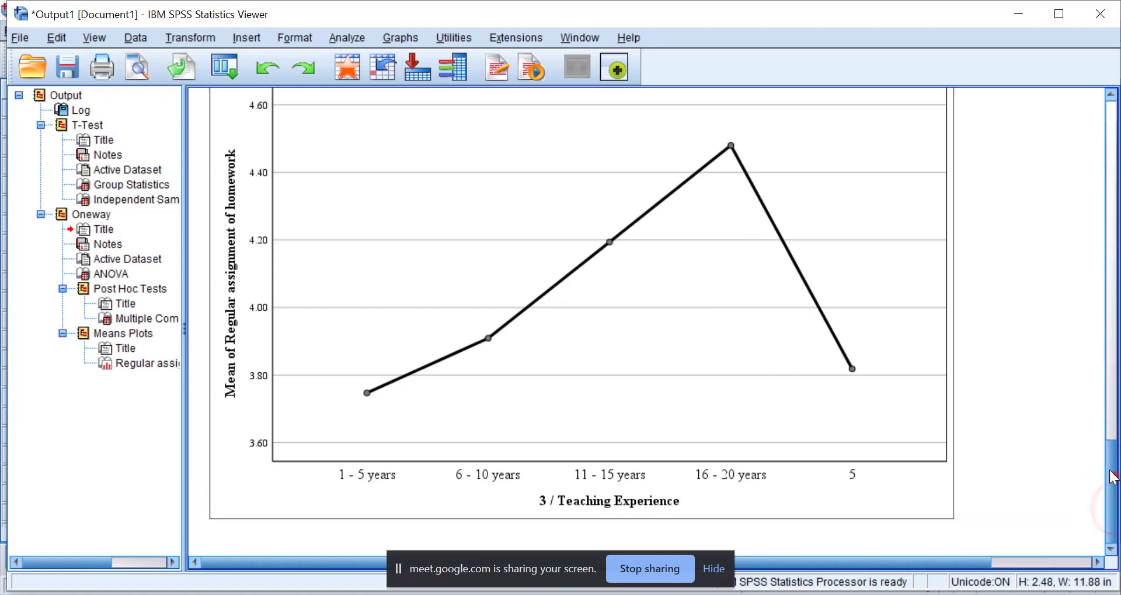
left_click_drag(1112, 477, 1113, 485)
left_click_drag(1111, 485, 1093, 344)
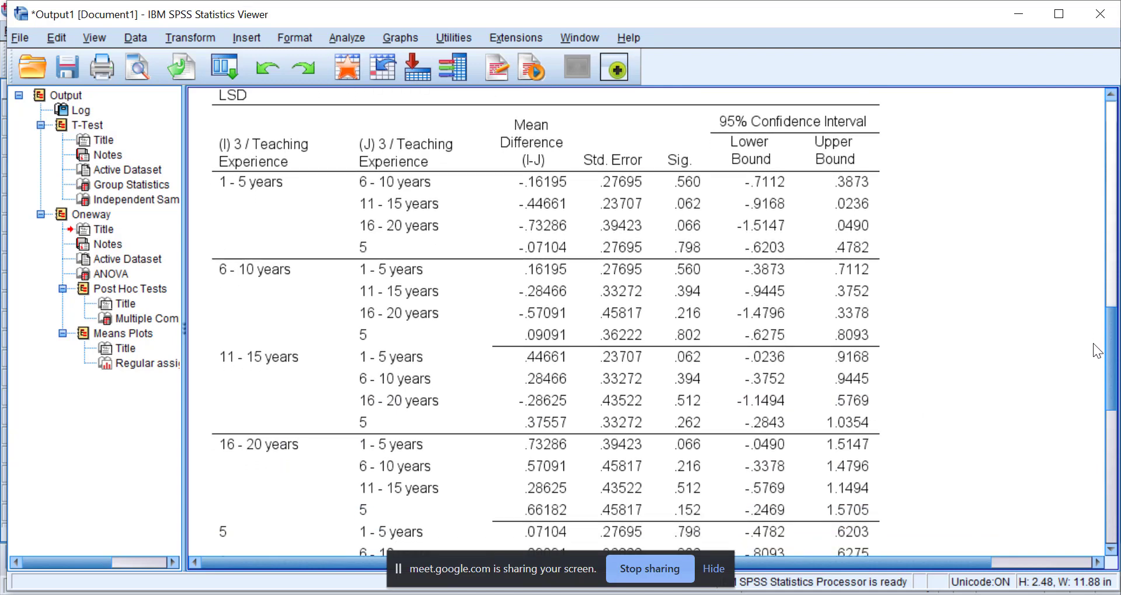
left_click_drag(1093, 343, 1092, 453)
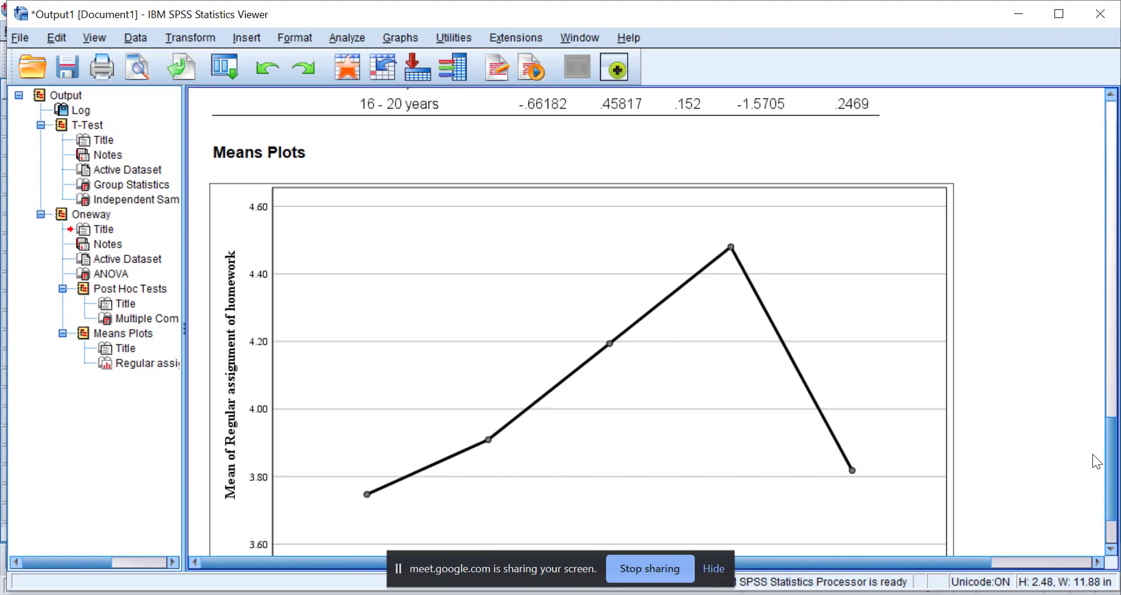
left_click_drag(1111, 457, 1054, 329)
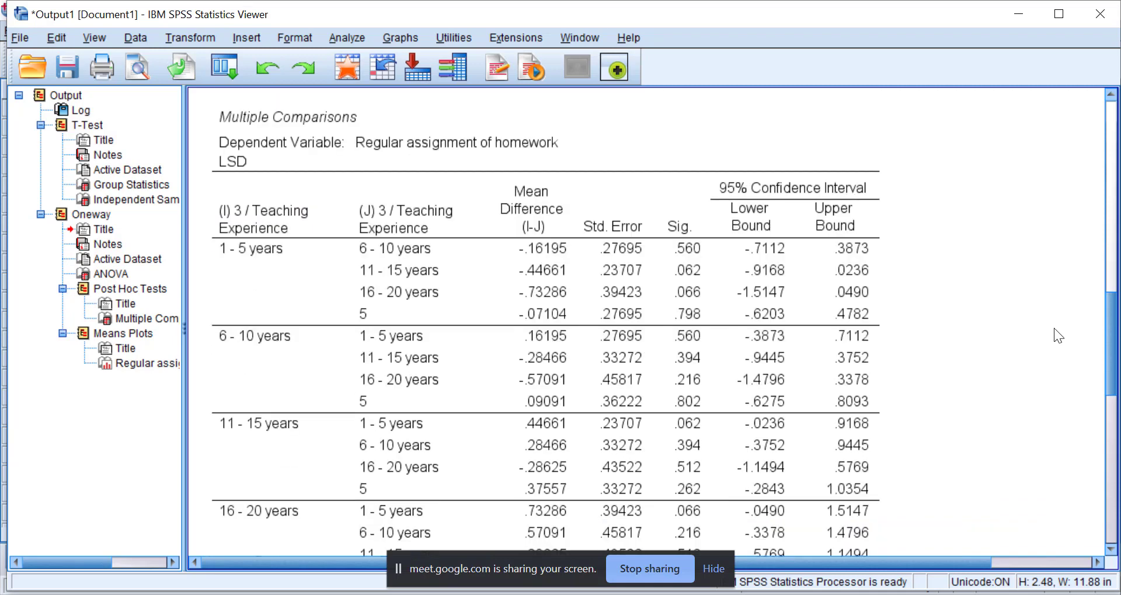
scroll(1053, 328, "down", 6)
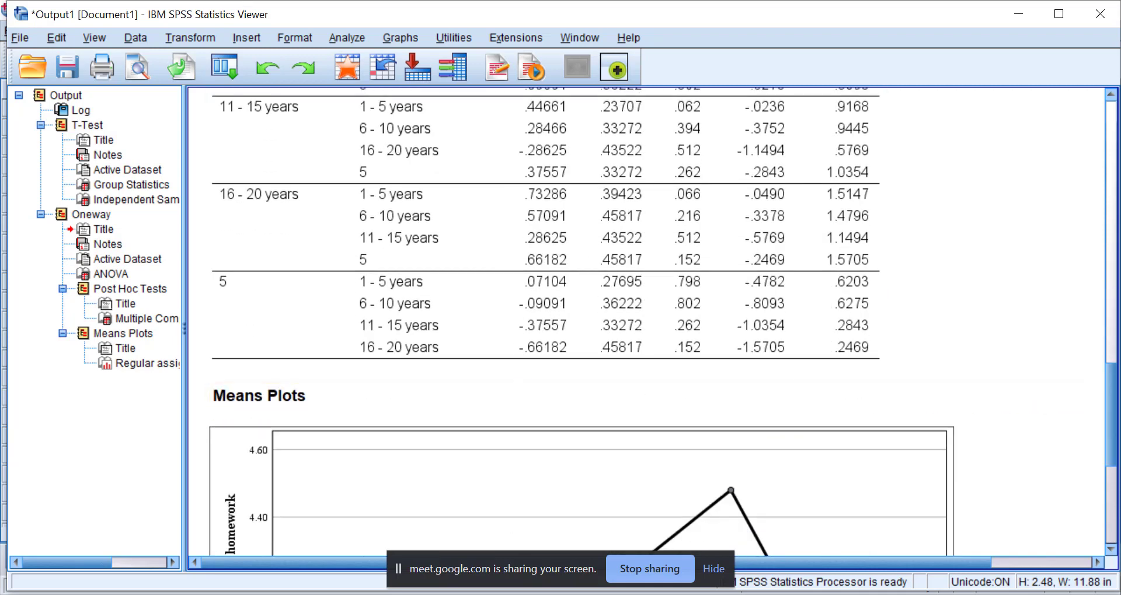
Switch to the Untitled2 [DataSet2] Data Editor and locate the composite homework variables at the end of the variable list.
mouse_move(443, 594)
mouse_move(467, 552)
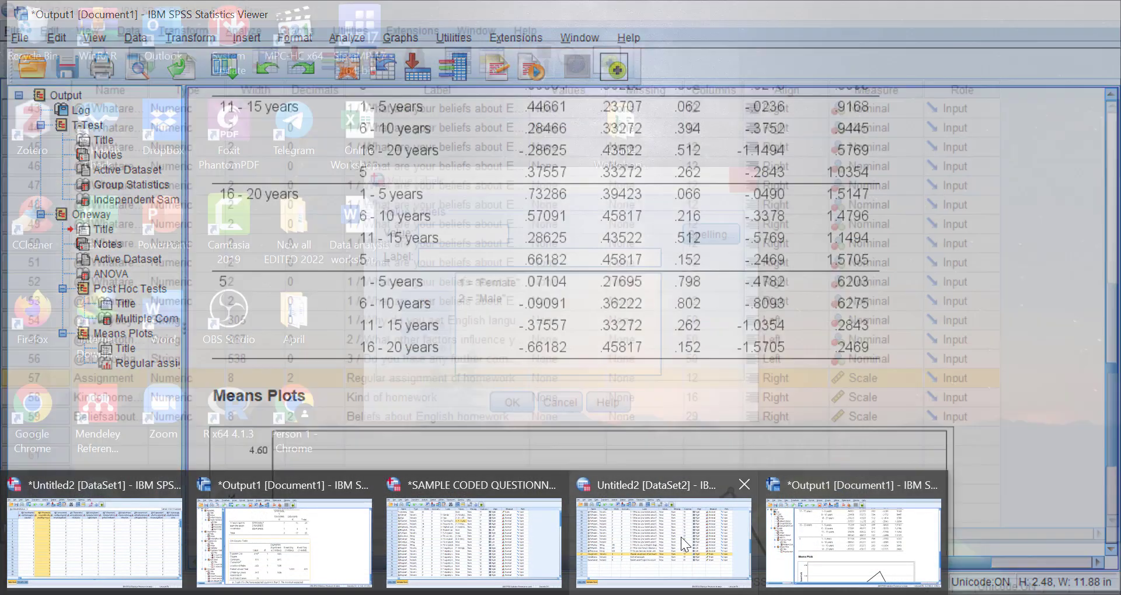
mouse_move(666, 537)
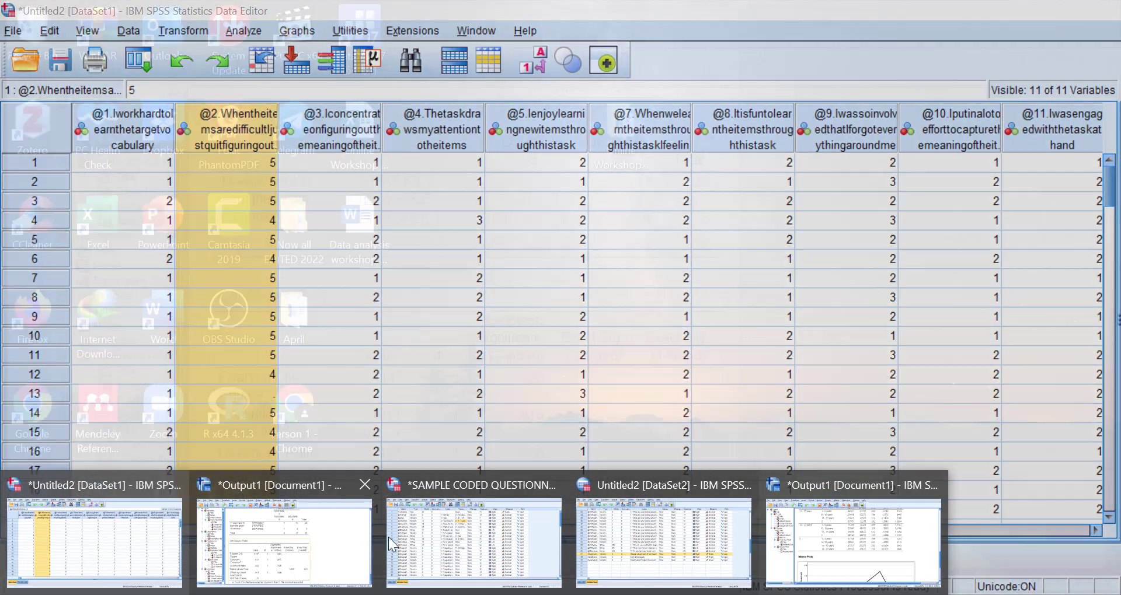
mouse_move(467, 527)
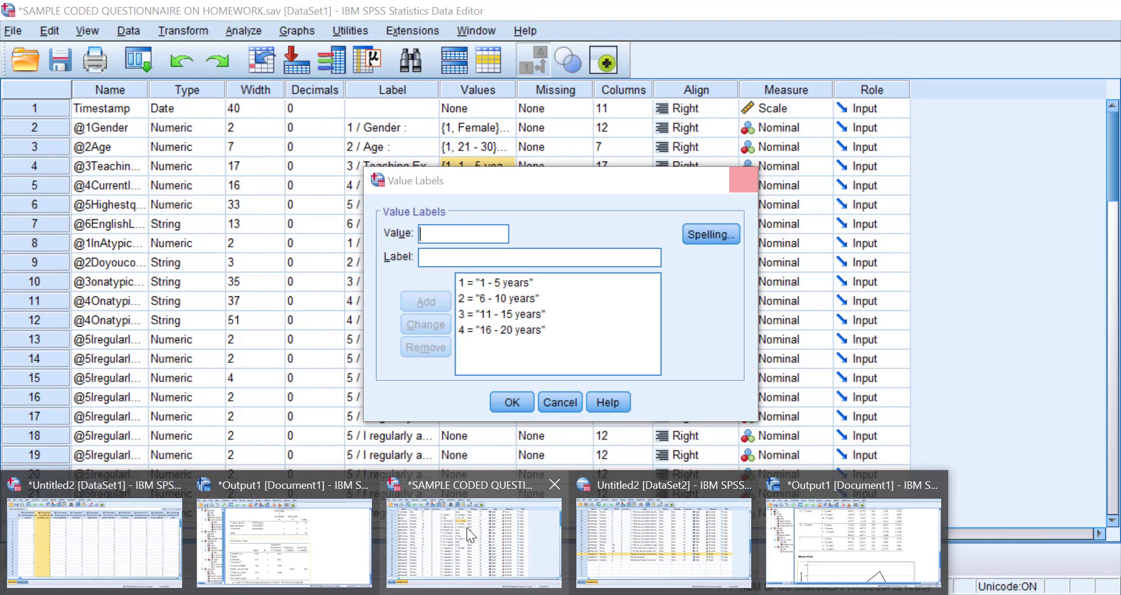
mouse_move(639, 523)
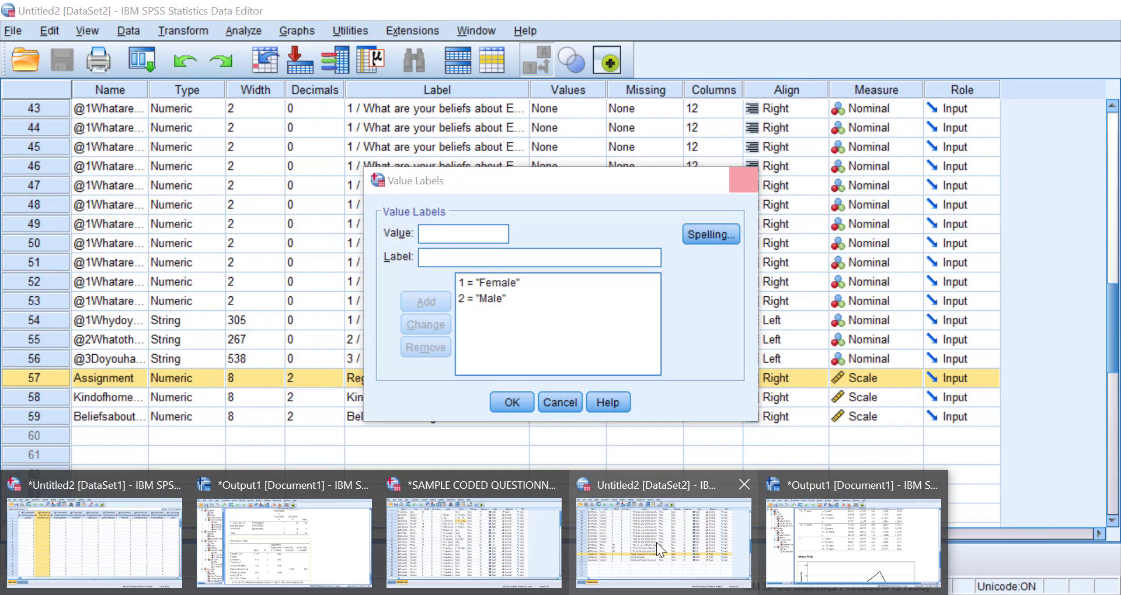
left_click(656, 542)
scroll(408, 412, "up", 4)
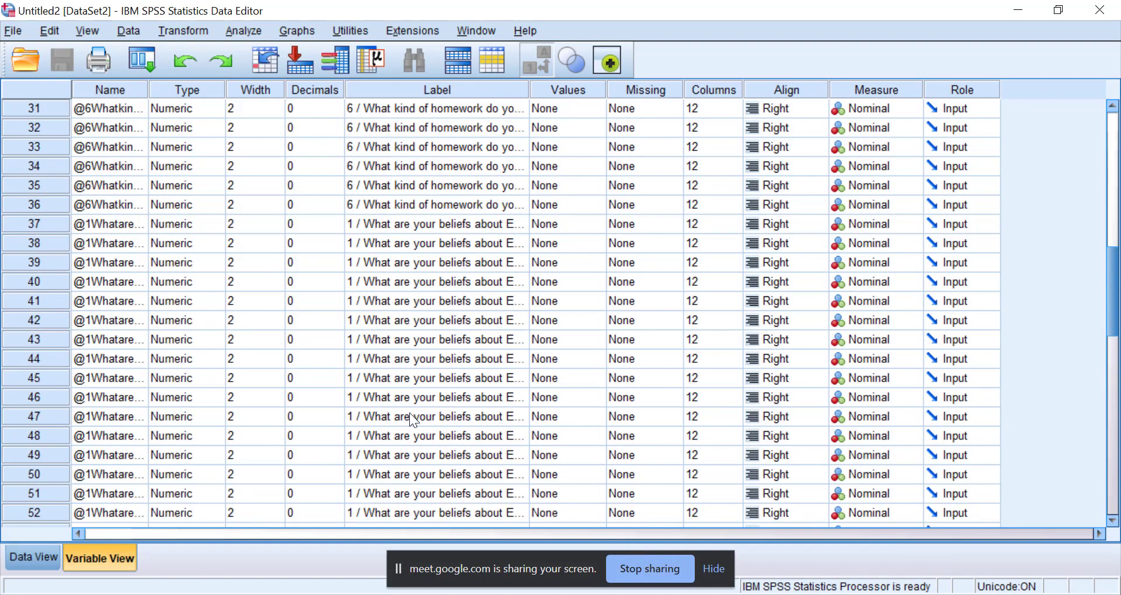
scroll(408, 412, "up", 10)
scroll(407, 412, "down", 5)
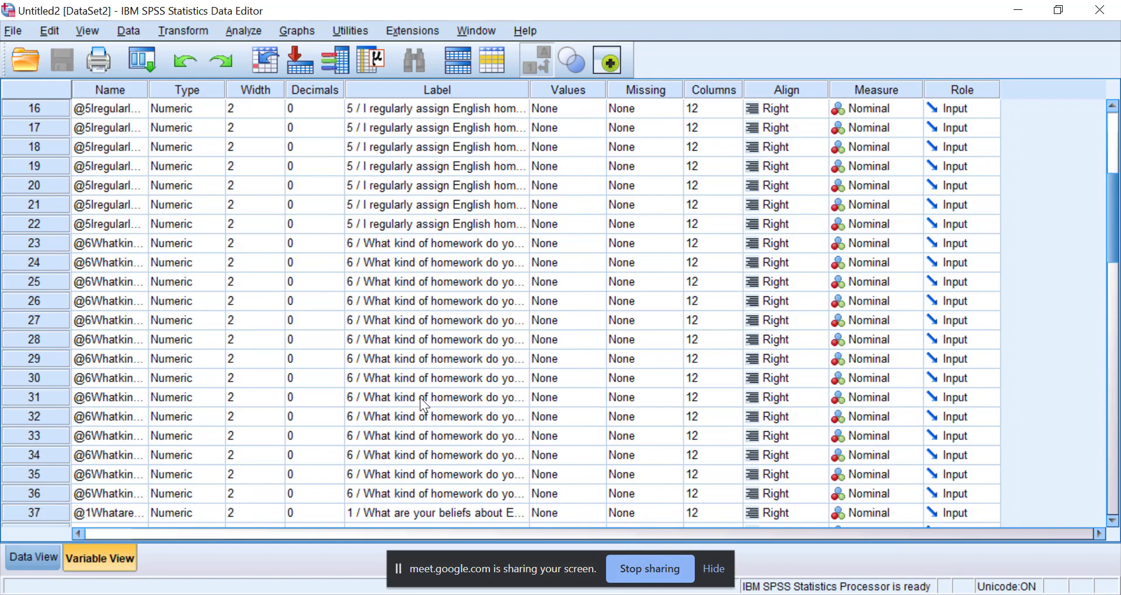
scroll(419, 398, "down", 3)
scroll(509, 245, "down", 5)
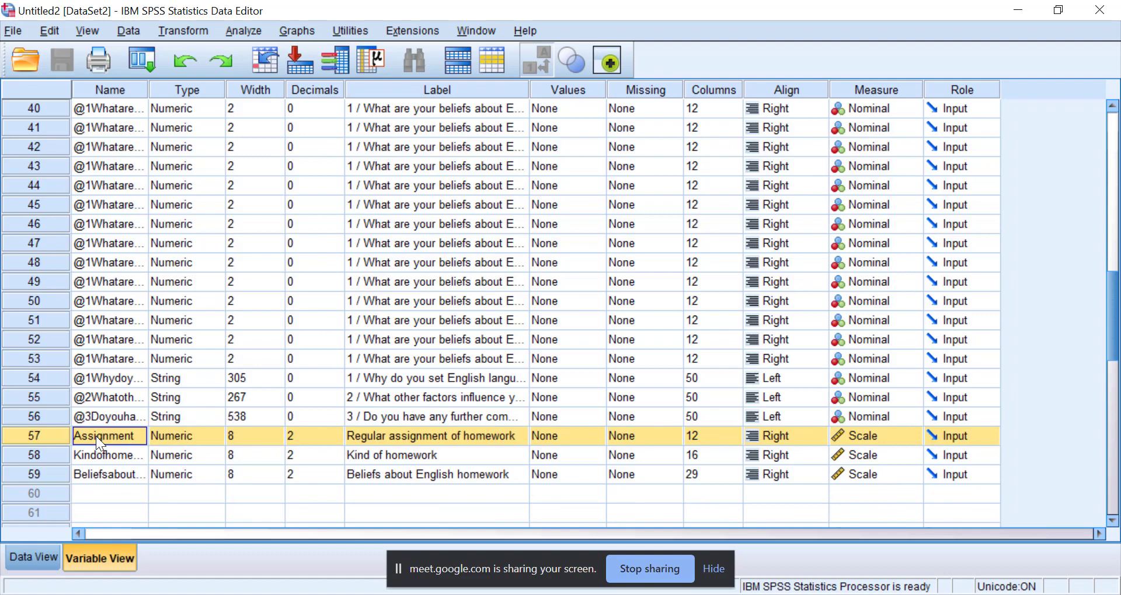
Widen the Name column and examine the names and labels of the three composite homework variables.
left_click_drag(149, 90, 226, 88)
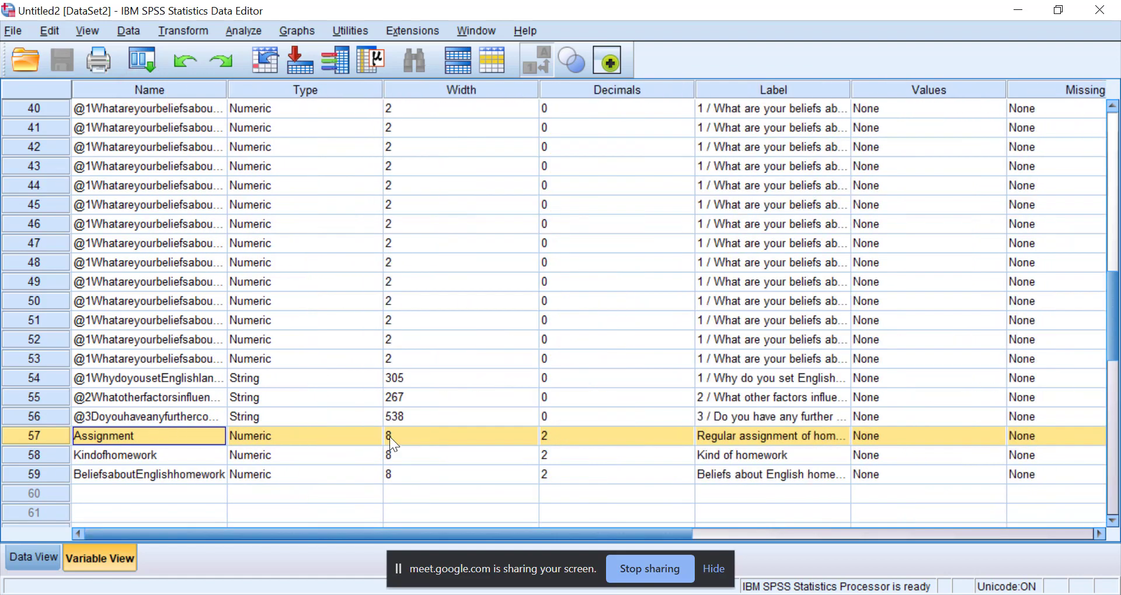
left_click(743, 472)
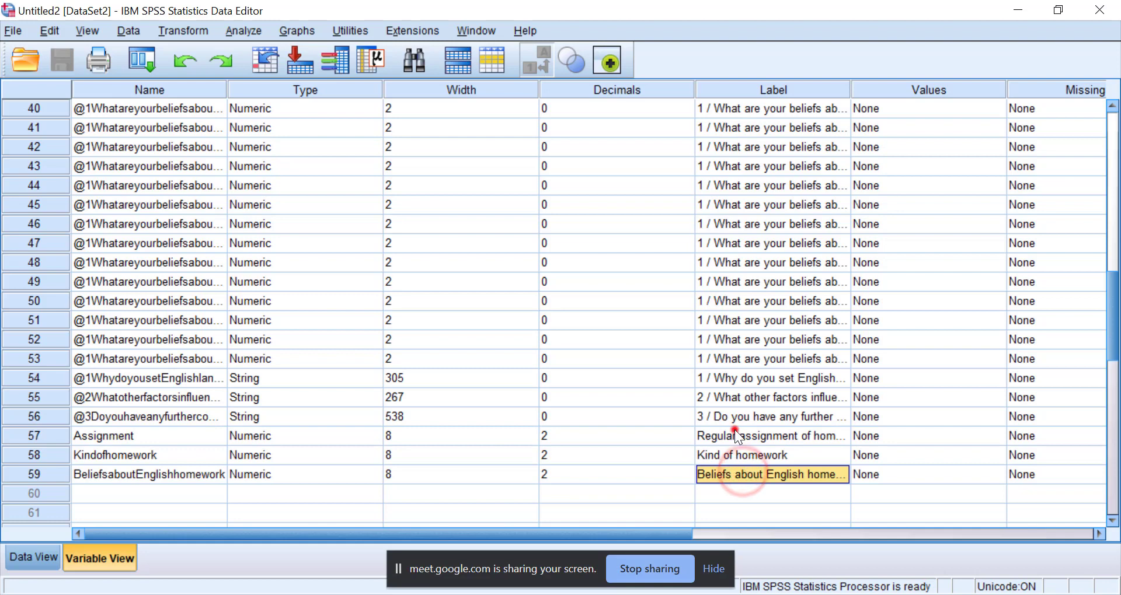
left_click(735, 431)
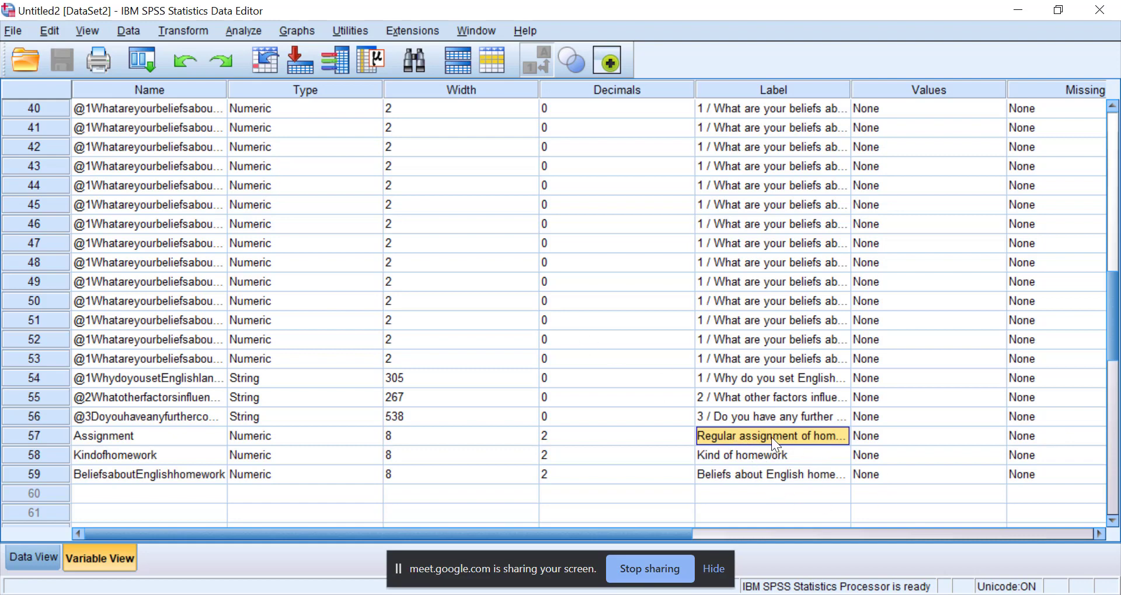
Start a Bivariate Correlations analysis, add the Spearman coefficient alongside Pearson, and enlarge the dialog to show longer variable names.
left_click(246, 33)
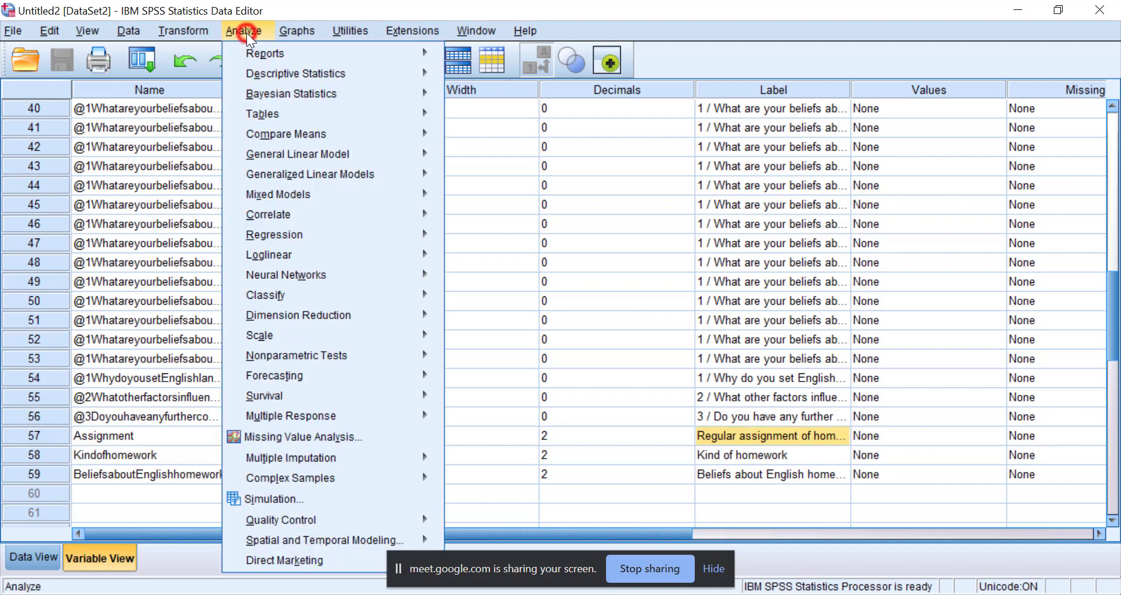
mouse_move(292, 219)
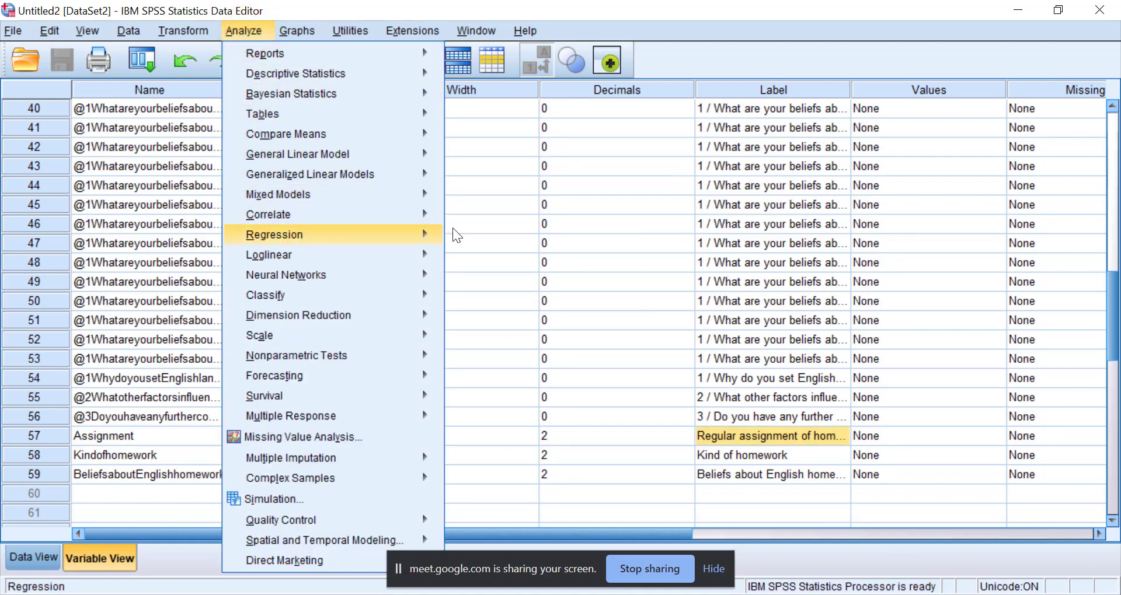
left_click(478, 218)
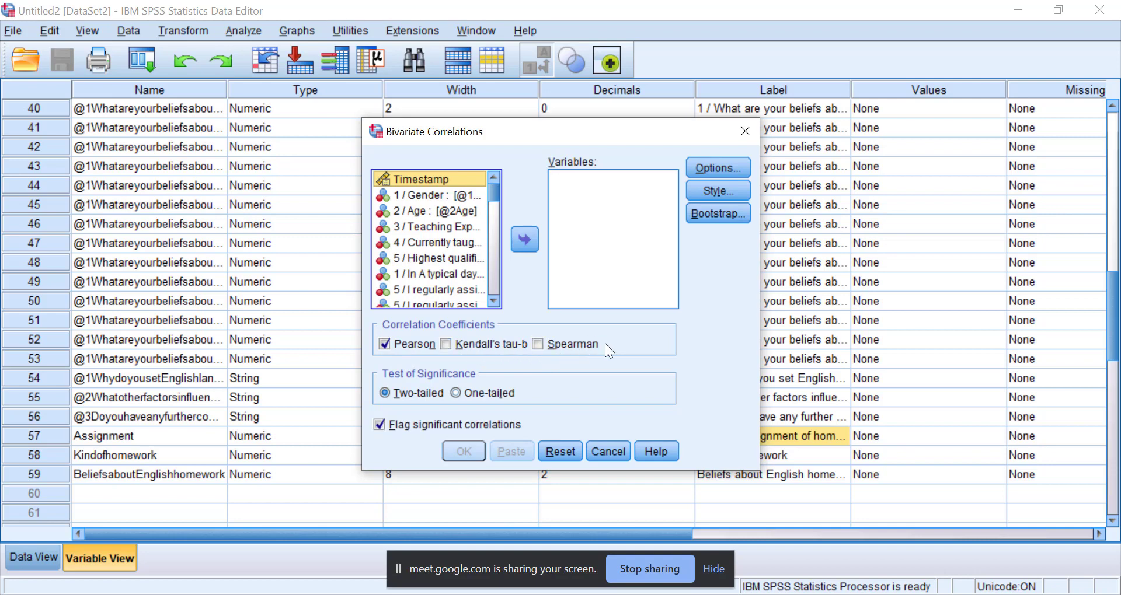
left_click(537, 344)
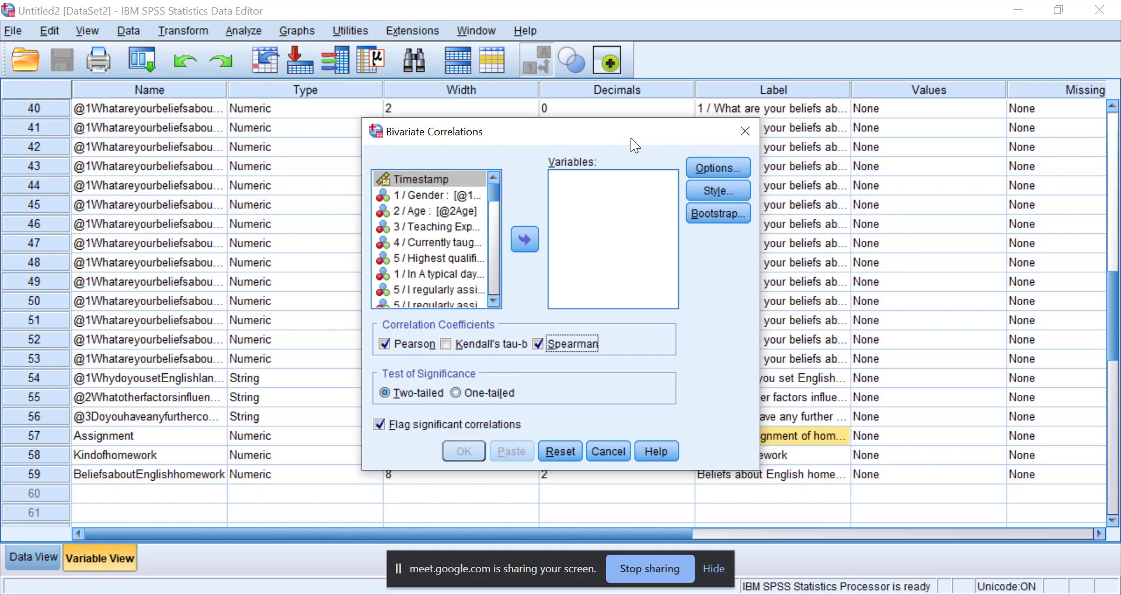
left_click_drag(589, 120, 569, 13)
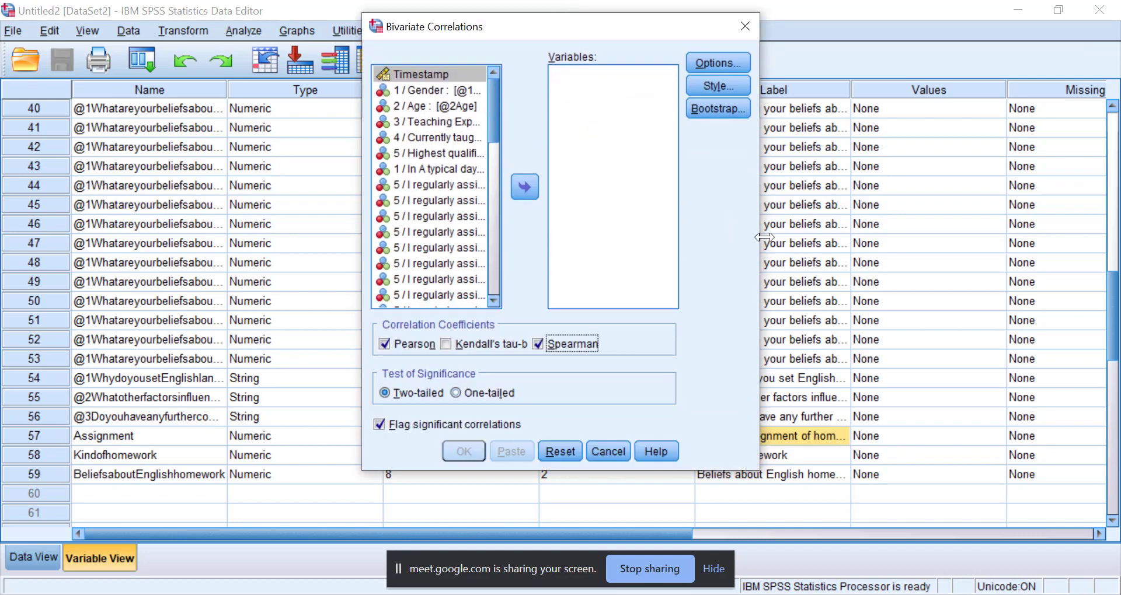
left_click_drag(760, 237, 846, 234)
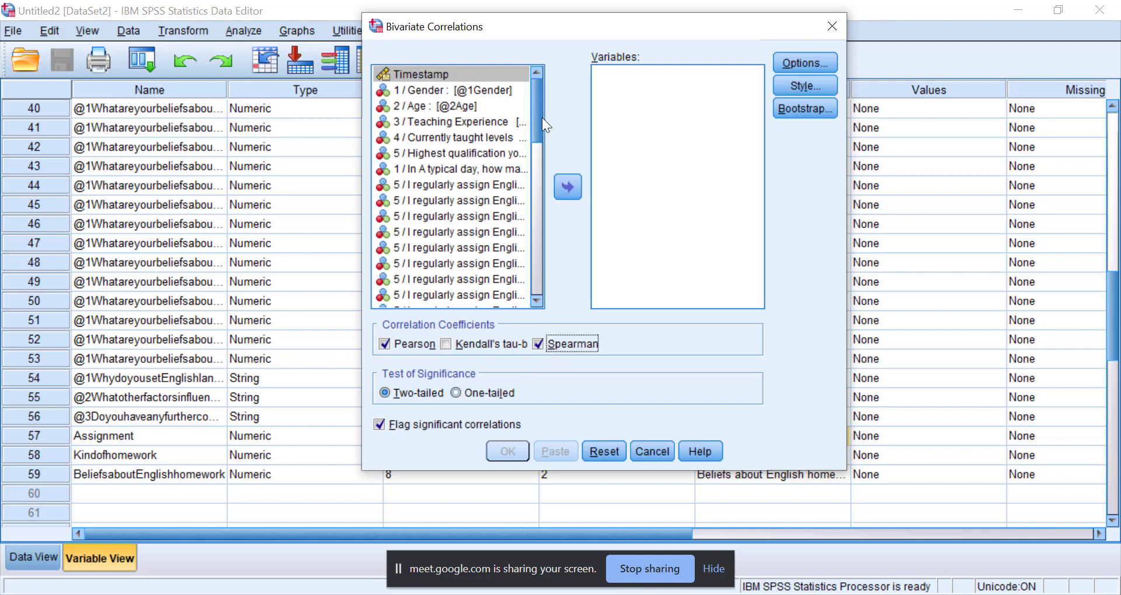
Add Beliefs about English homework and Regular assignment of homework as the variables to correlate.
left_click_drag(542, 118, 426, 299)
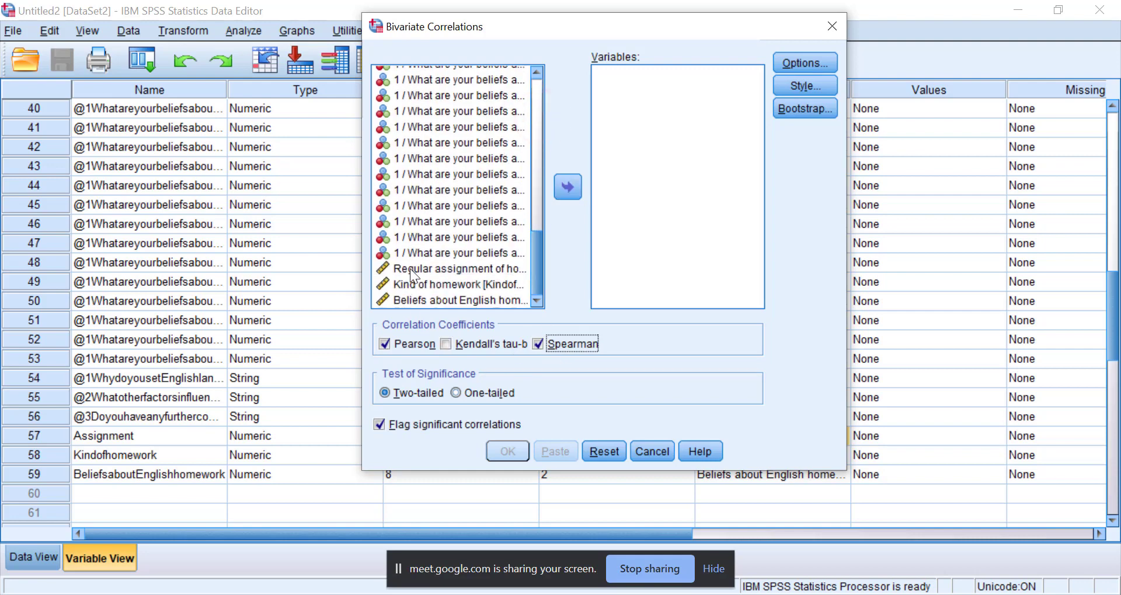
left_click(409, 268)
left_click(416, 298)
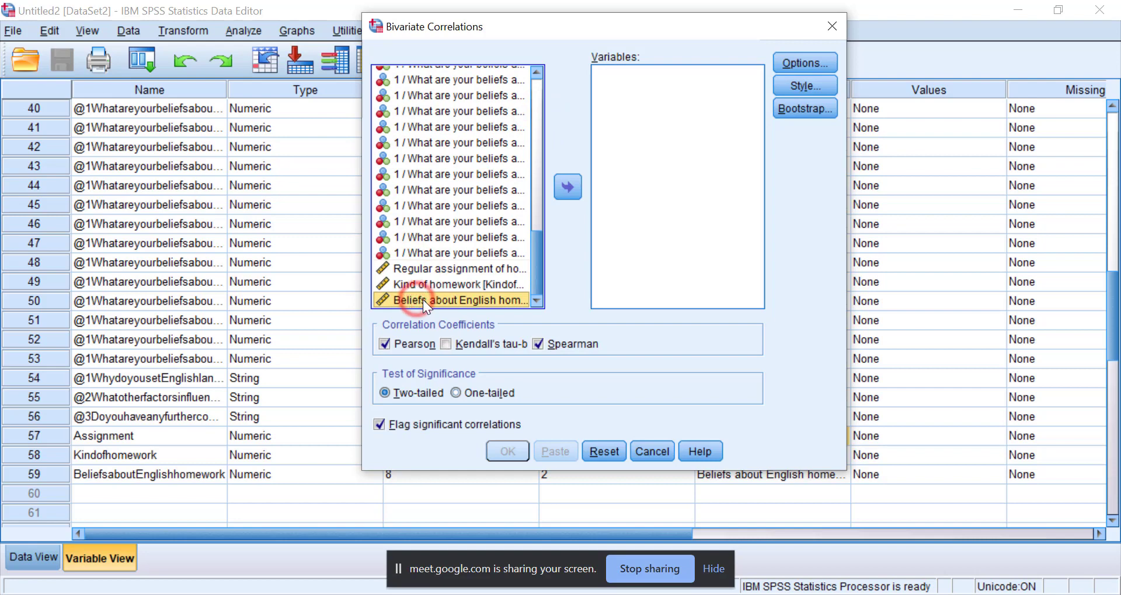
left_click(570, 182)
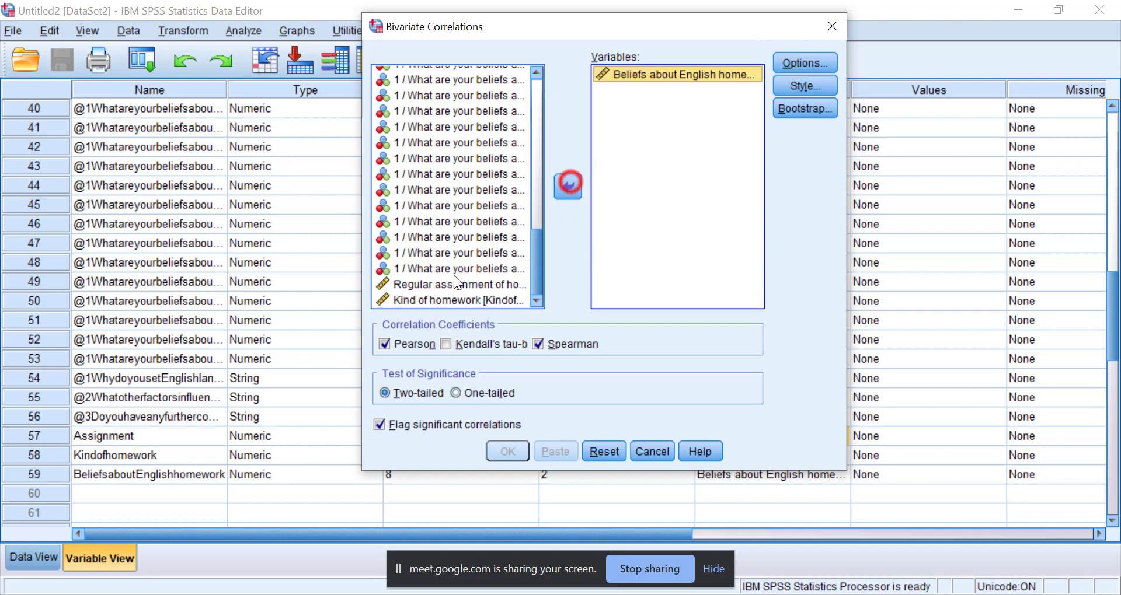
left_click(414, 284)
left_click(573, 187)
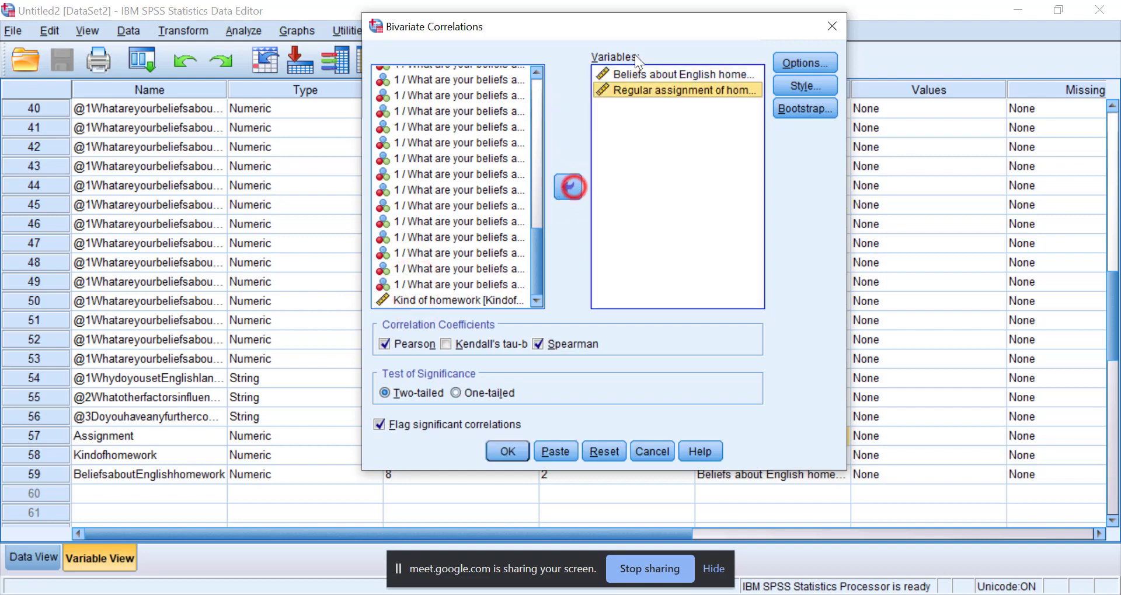
left_click(800, 63)
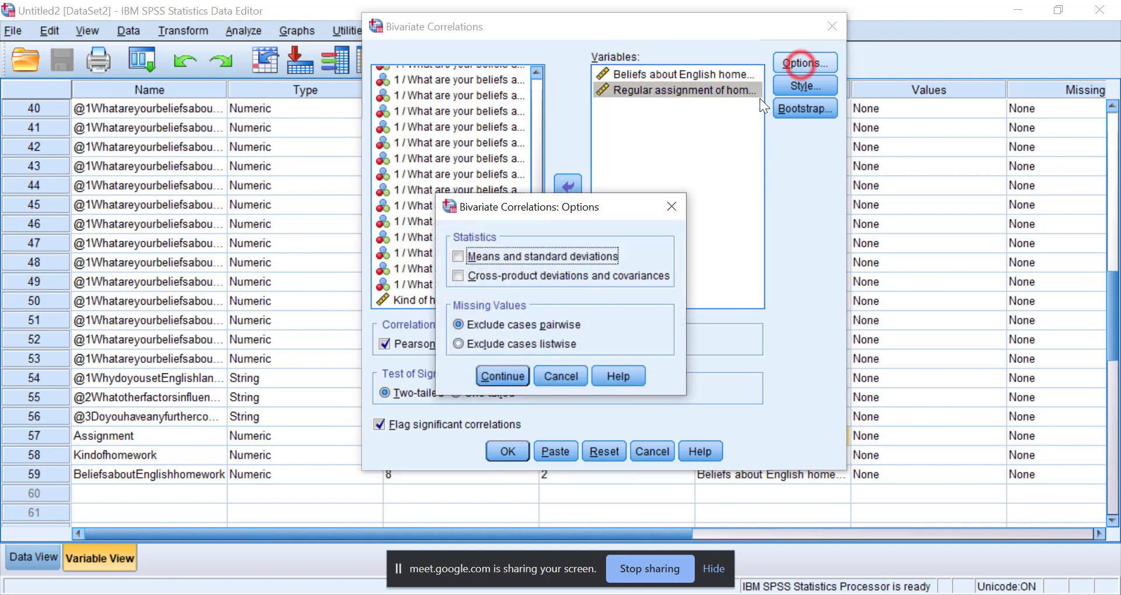
left_click(481, 255)
left_click(680, 213)
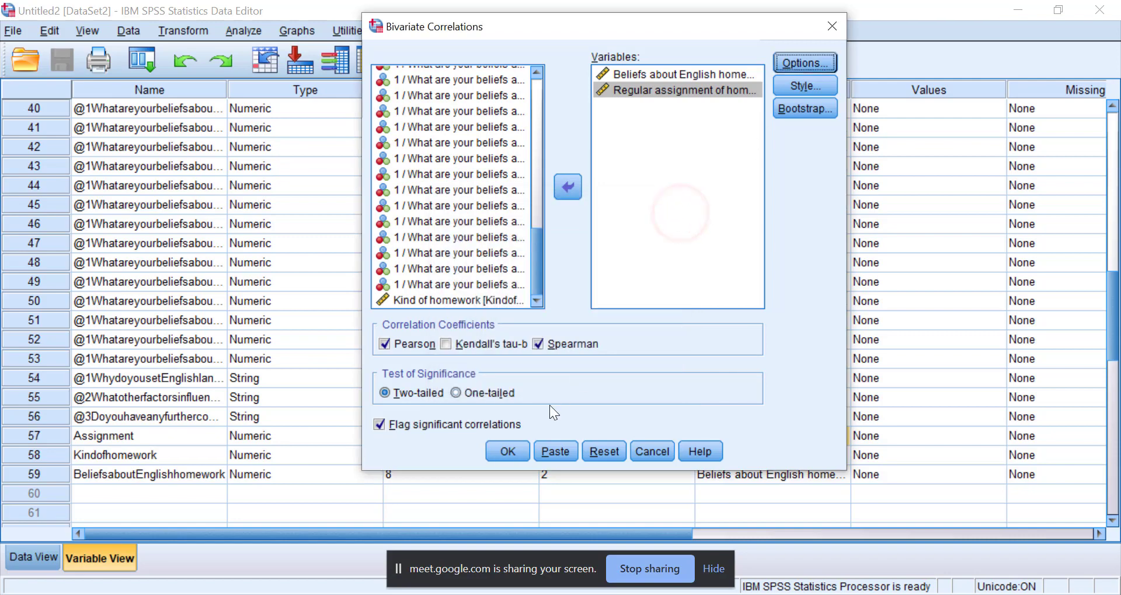
Run the bivariate correlation analysis and bring up its results in the Output1 viewer.
left_click(507, 452)
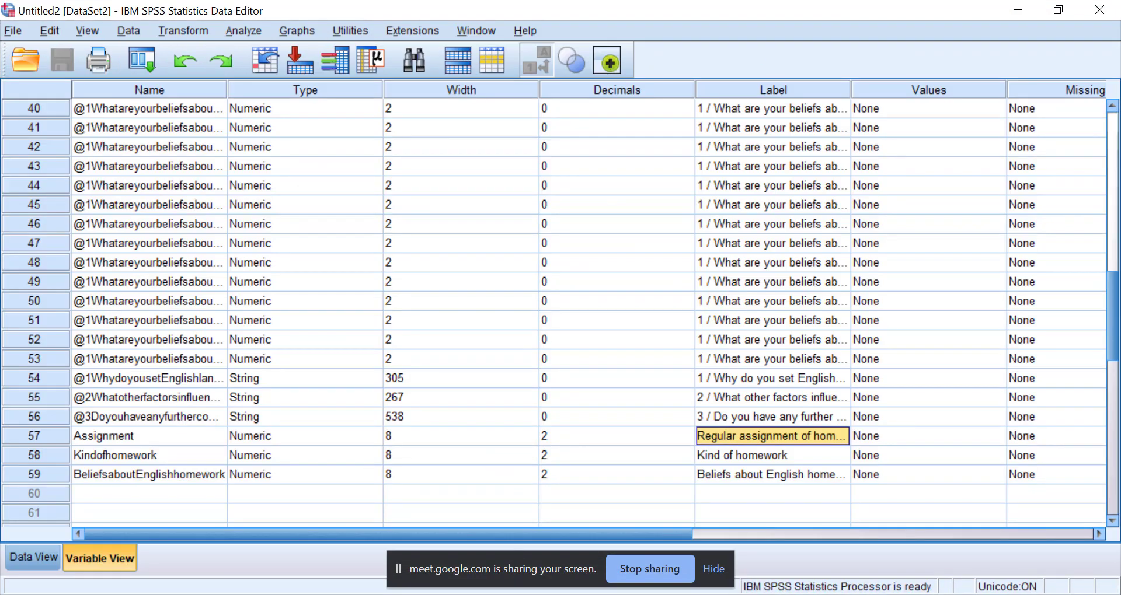
left_click(810, 516)
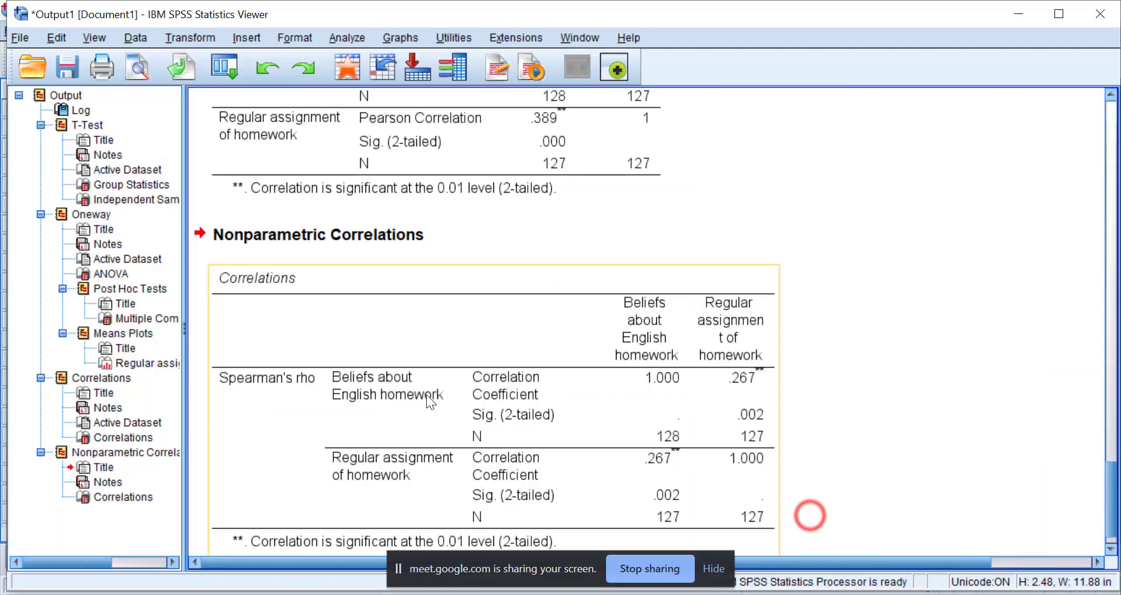
Compare the Pearson Correlations table with the Spearman's rho table under Nonparametric Correlations.
scroll(341, 267, "down", 2)
scroll(340, 267, "up", 10)
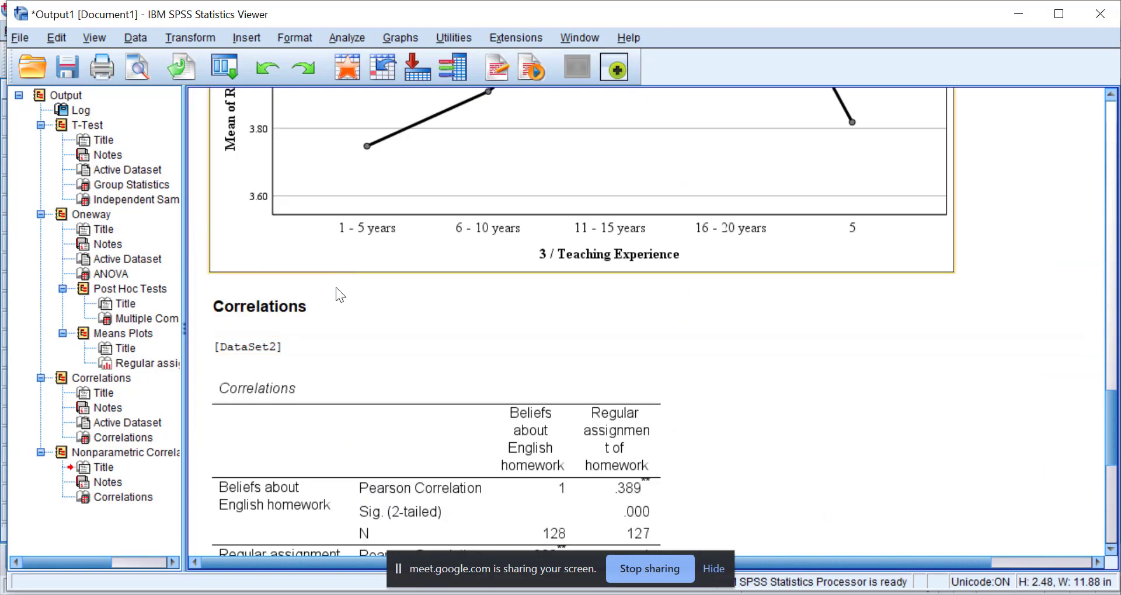
left_click(552, 437)
scroll(409, 415, "down", 3)
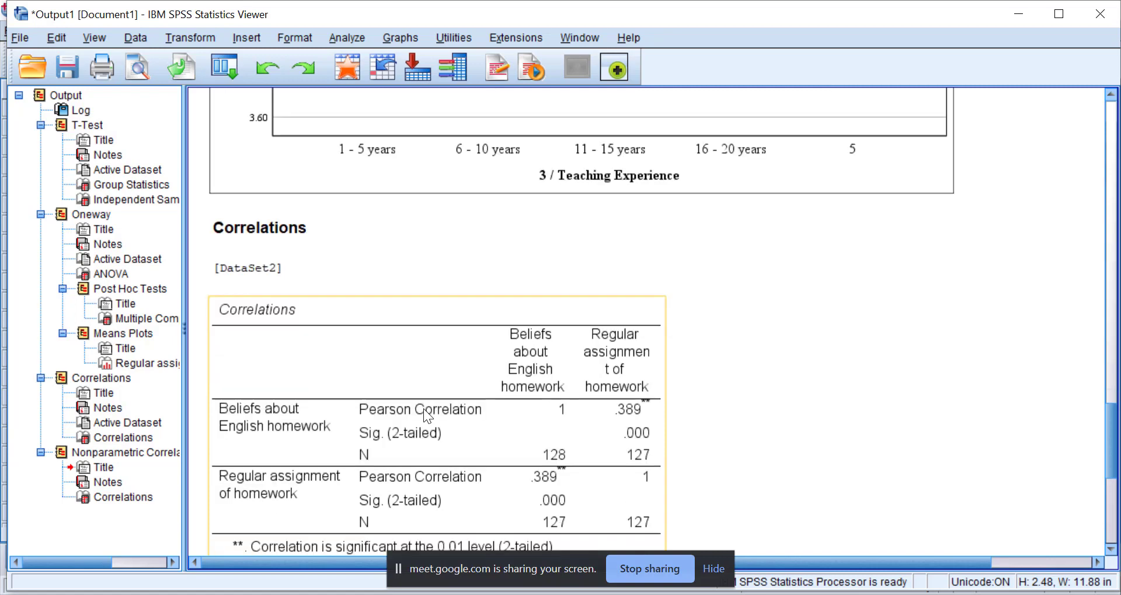
scroll(350, 332, "down", 3)
scroll(359, 314, "down", 10)
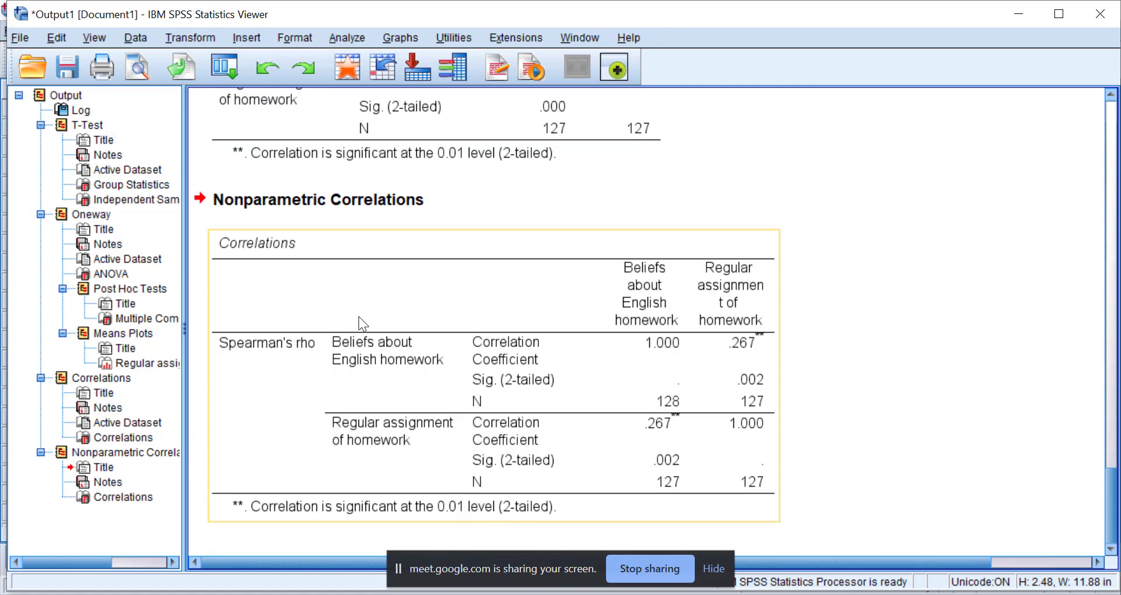
left_click(358, 316)
scroll(305, 355, "up", 8)
left_click(336, 212)
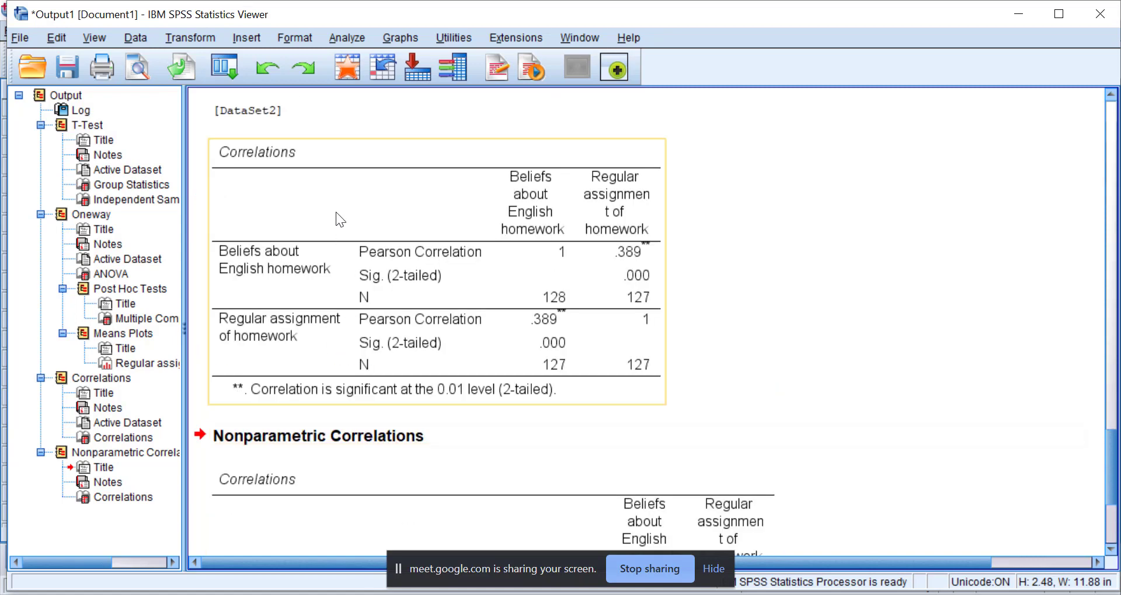
left_click(291, 461)
scroll(290, 467, "down", 5)
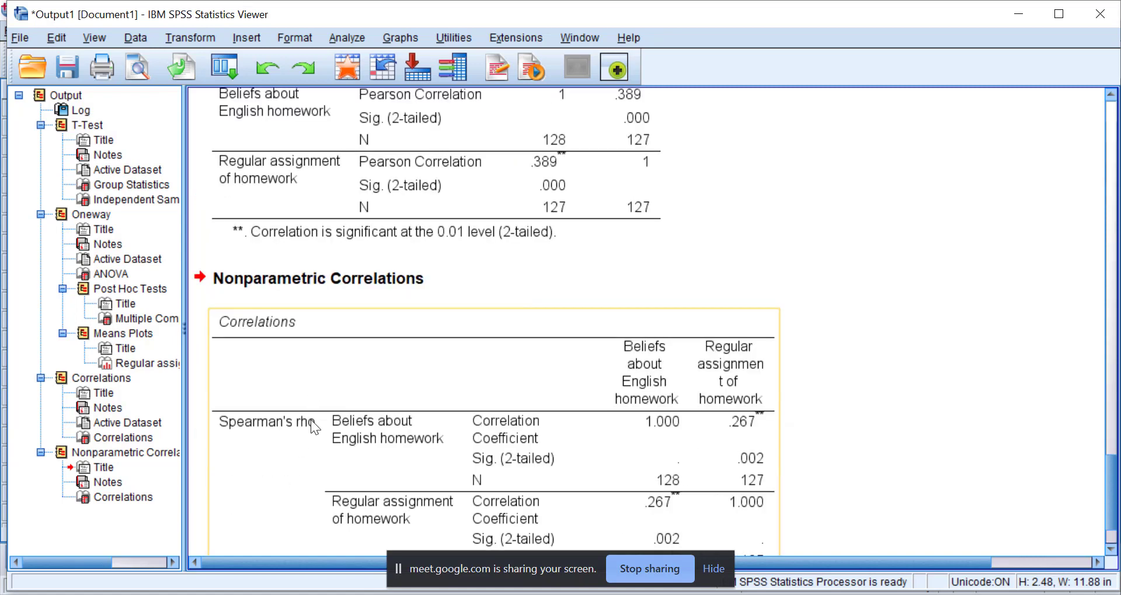
Examine the Pearson coefficient and its two-tailed significance between Beliefs about English homework and Regular assignment of homework.
scroll(340, 348, "up", 3)
left_click(535, 223)
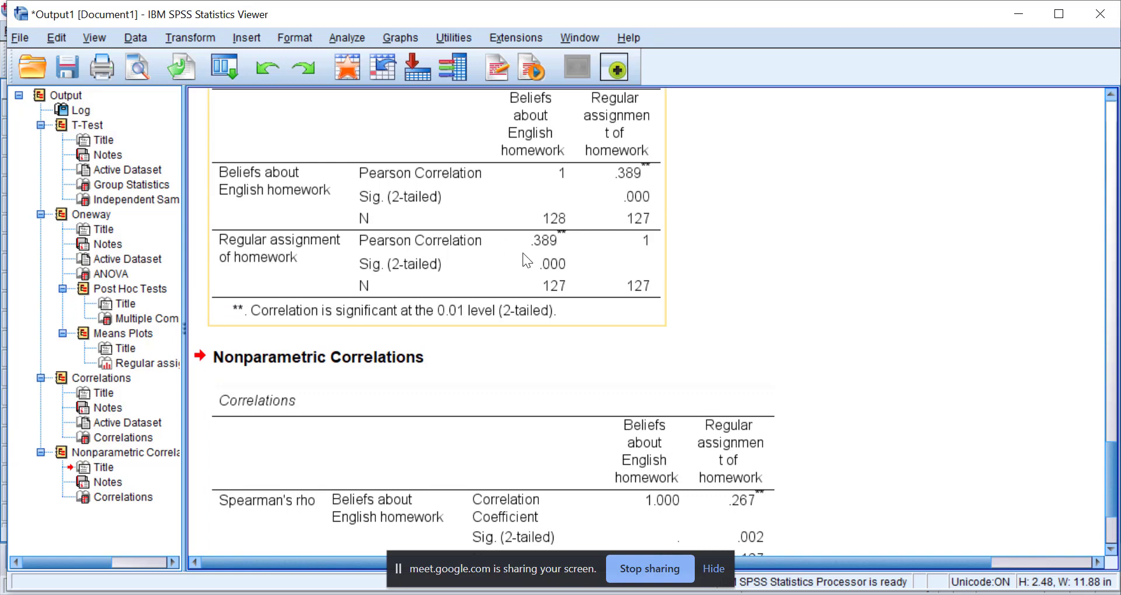
scroll(523, 251, "up", 3)
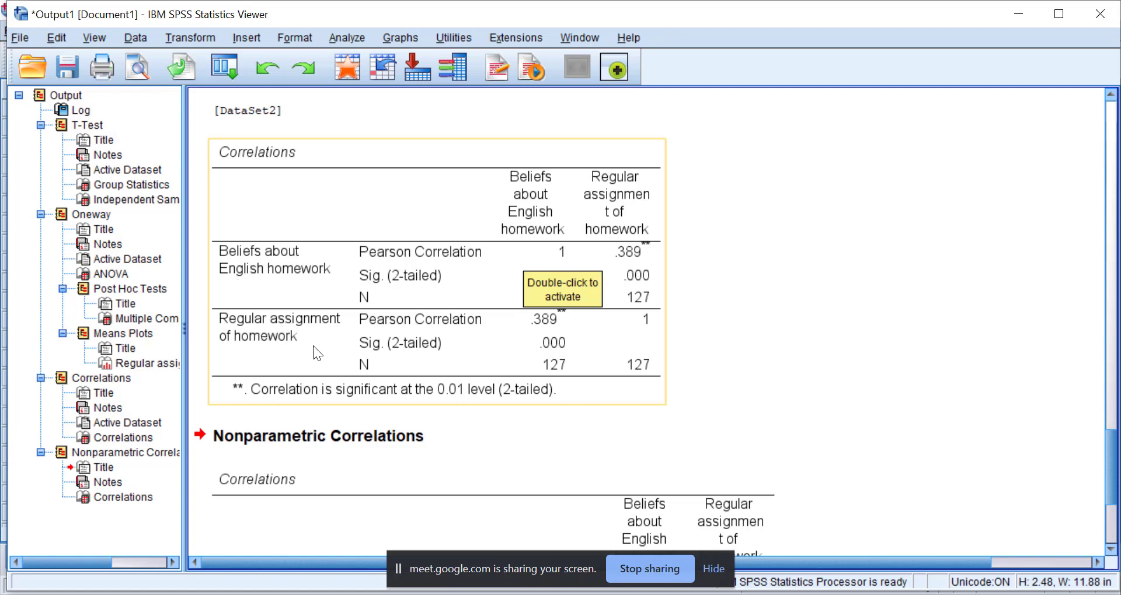
left_click(756, 256)
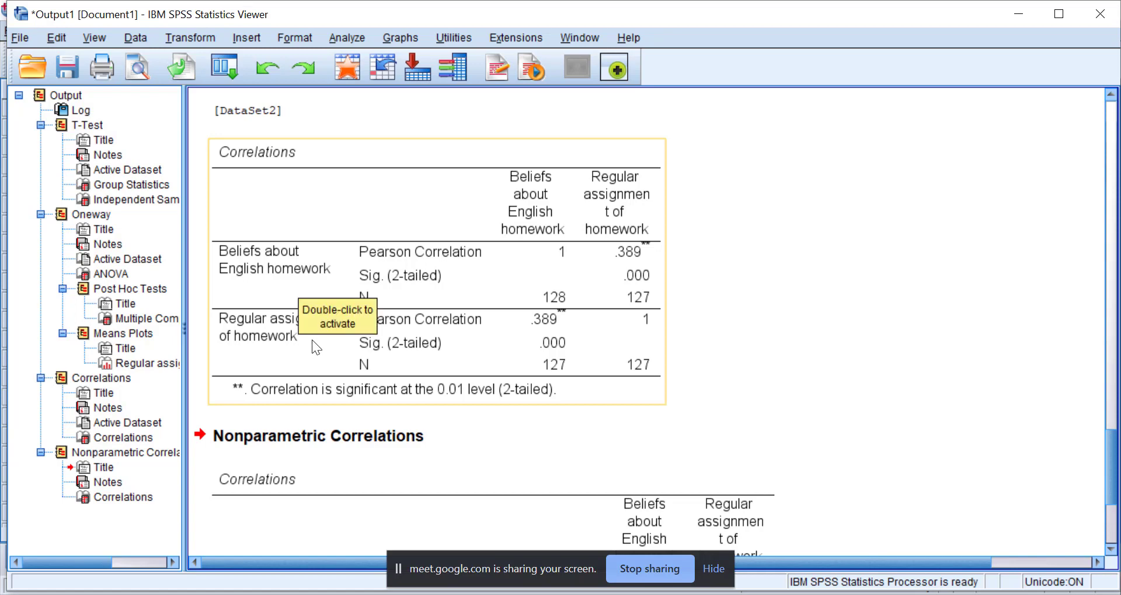
left_click(633, 279)
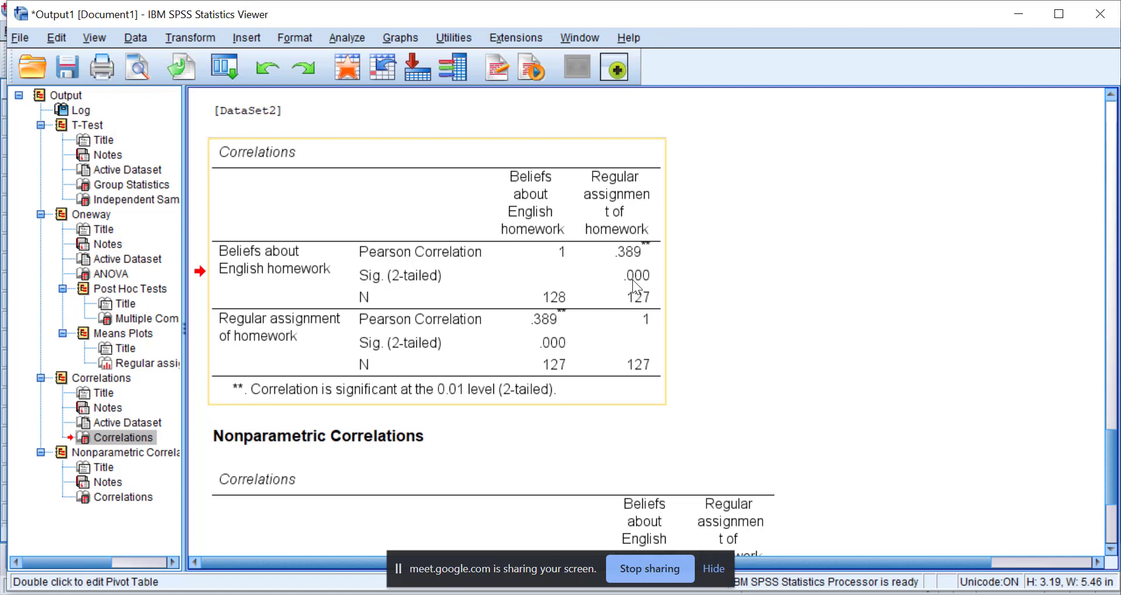
Examine the Spearman's rho coefficient and its two-tailed significance under Nonparametric Correlations, checking back against the Pearson table.
right_click(439, 284)
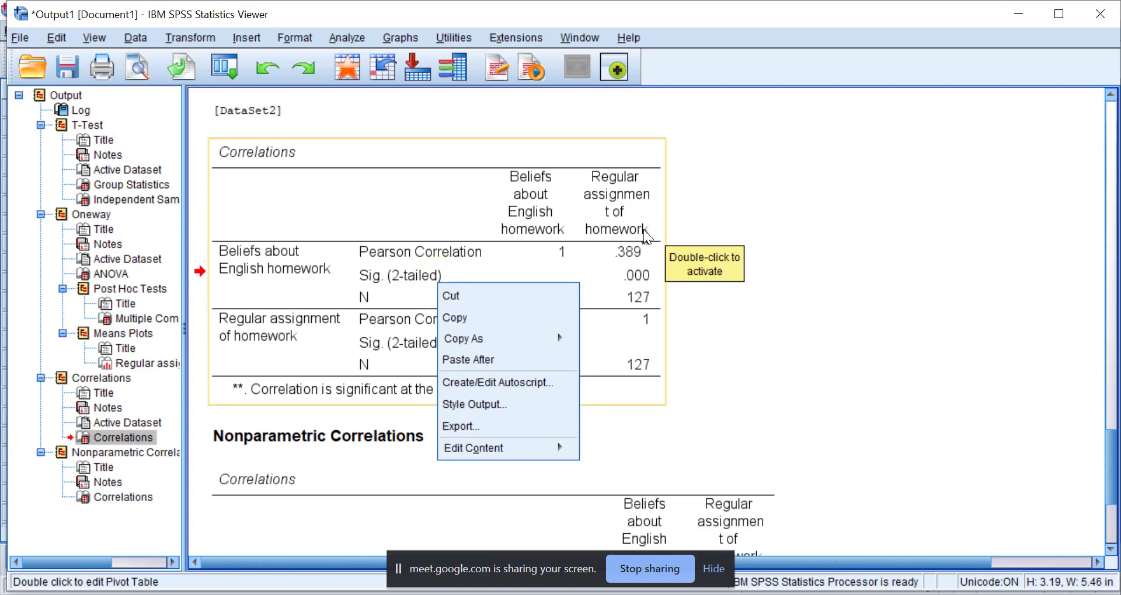
left_click(733, 235)
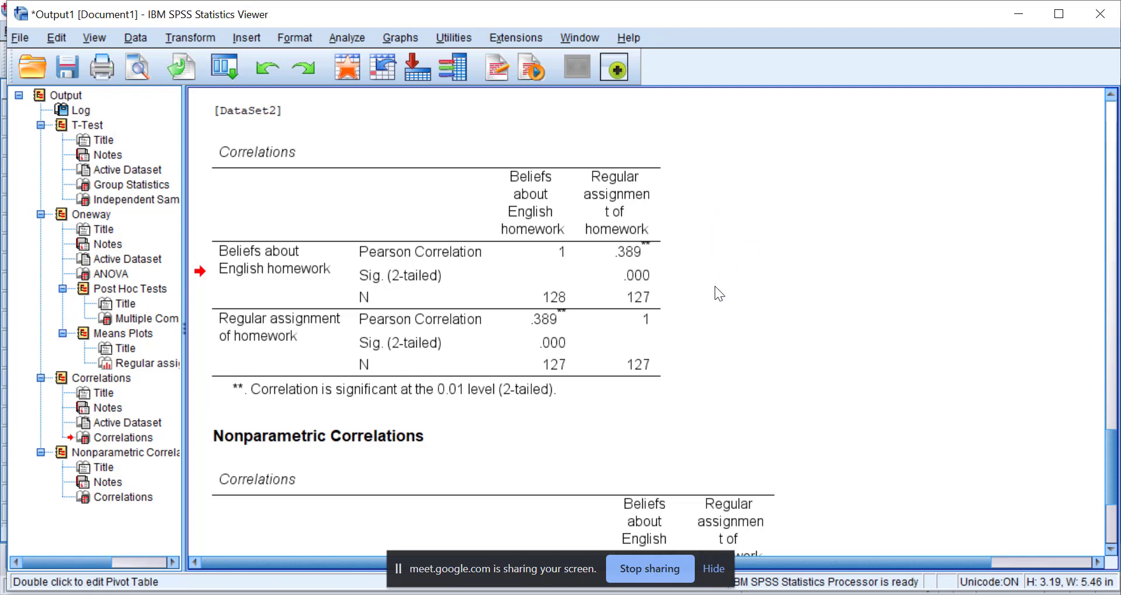
scroll(714, 286, "down", 3)
left_click(481, 300)
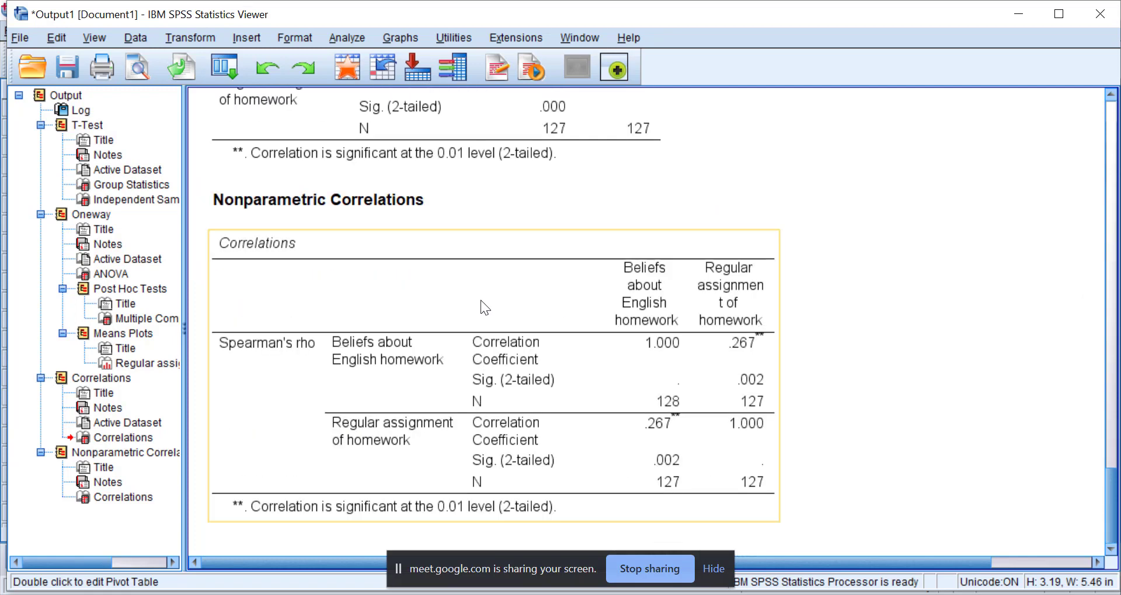
left_click(384, 204)
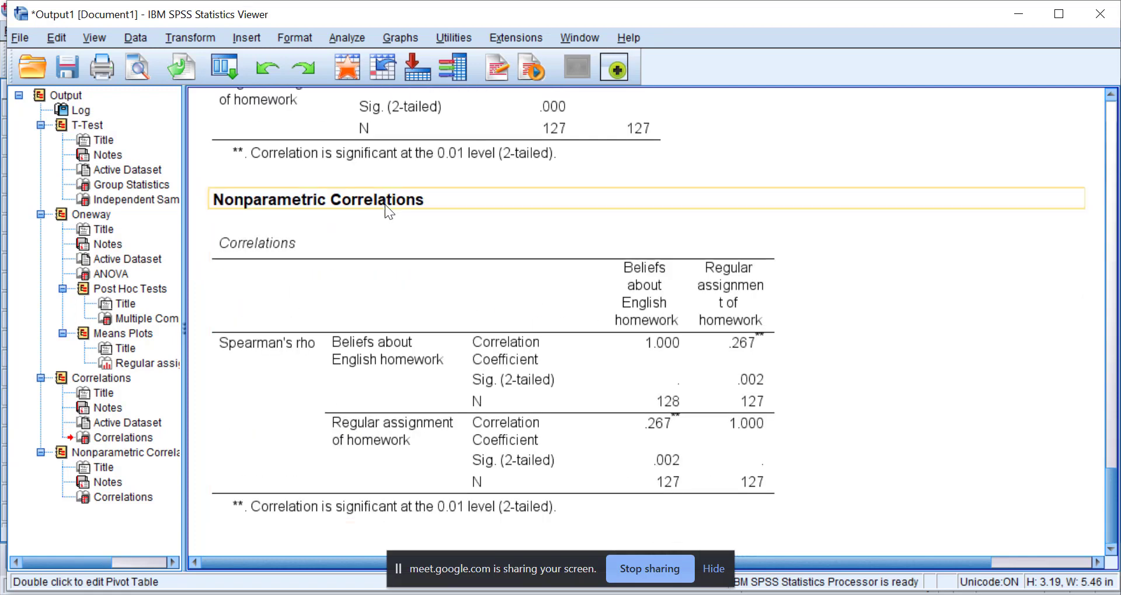
scroll(384, 205, "up", 3)
left_click(459, 152)
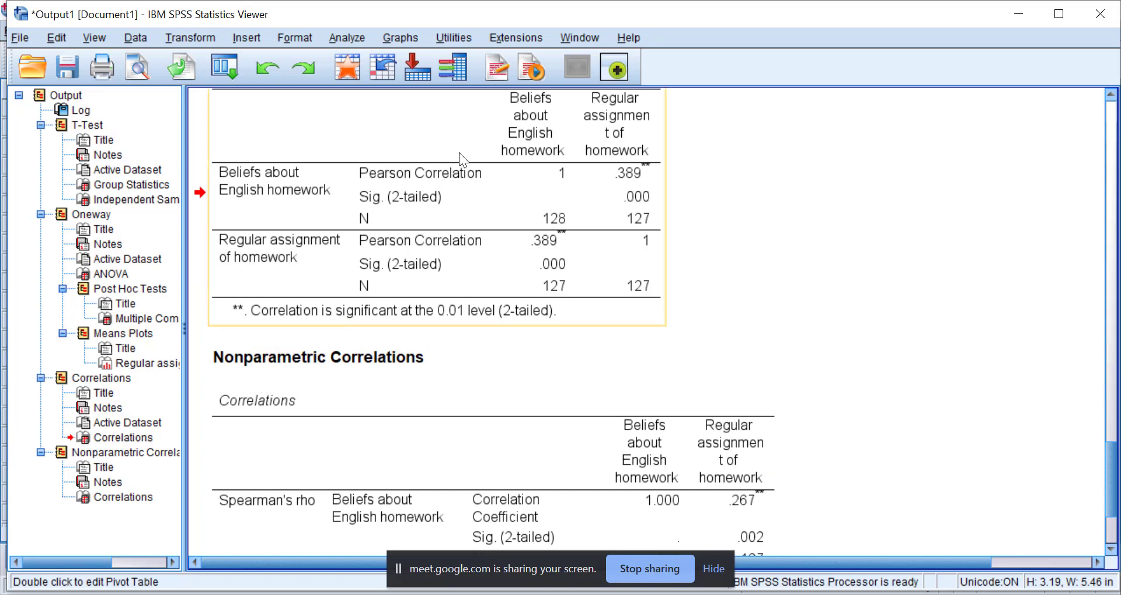
scroll(484, 239, "down", 2)
scroll(489, 239, "down", 2)
left_click(489, 239)
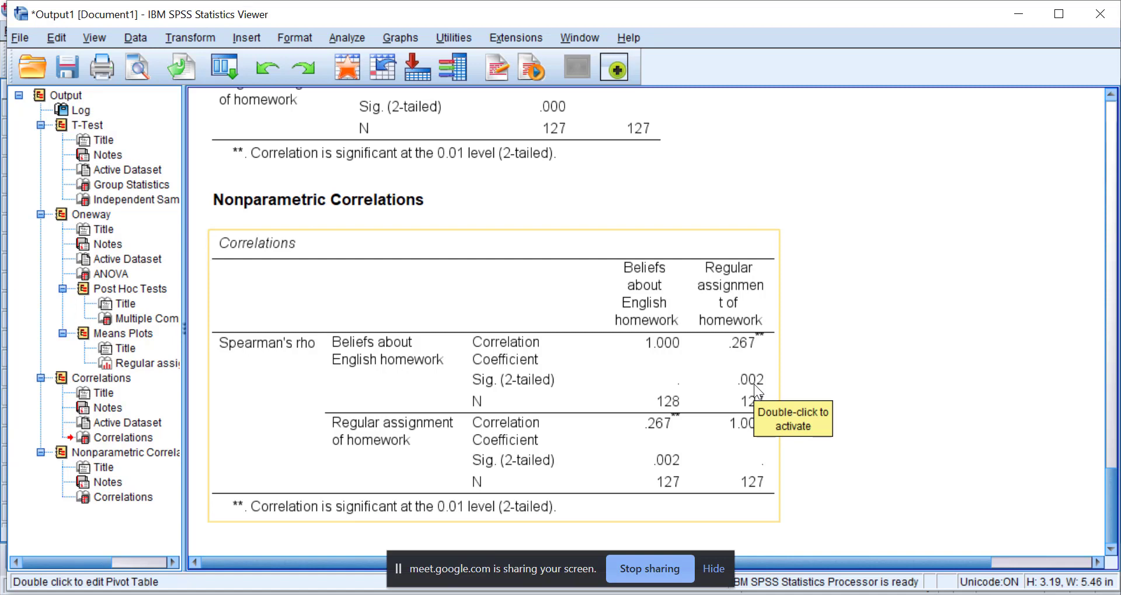
left_click(346, 325)
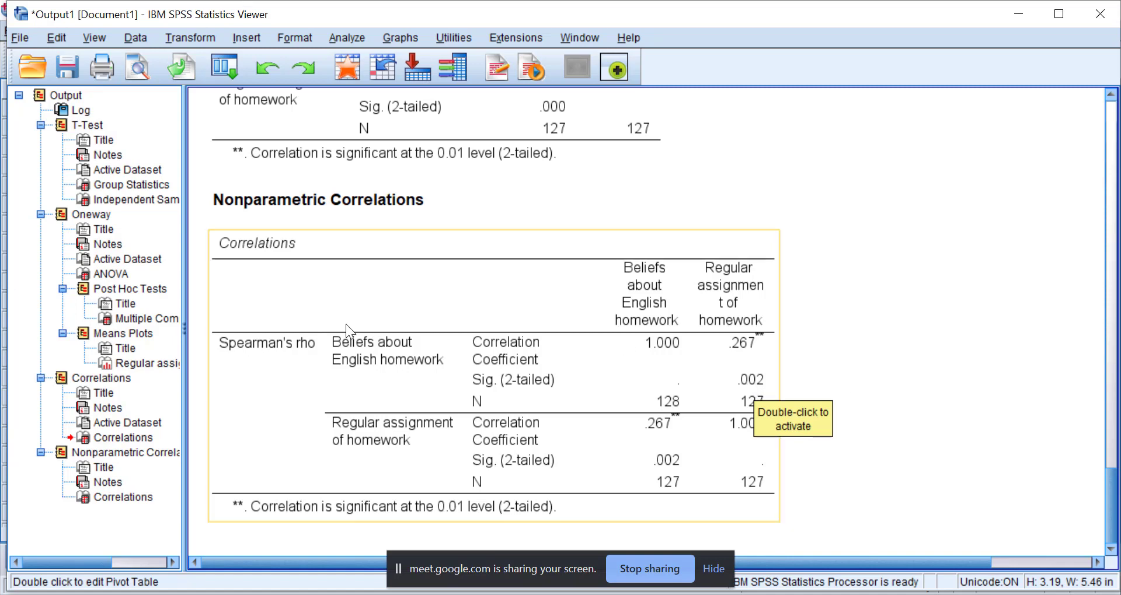
left_click(548, 554)
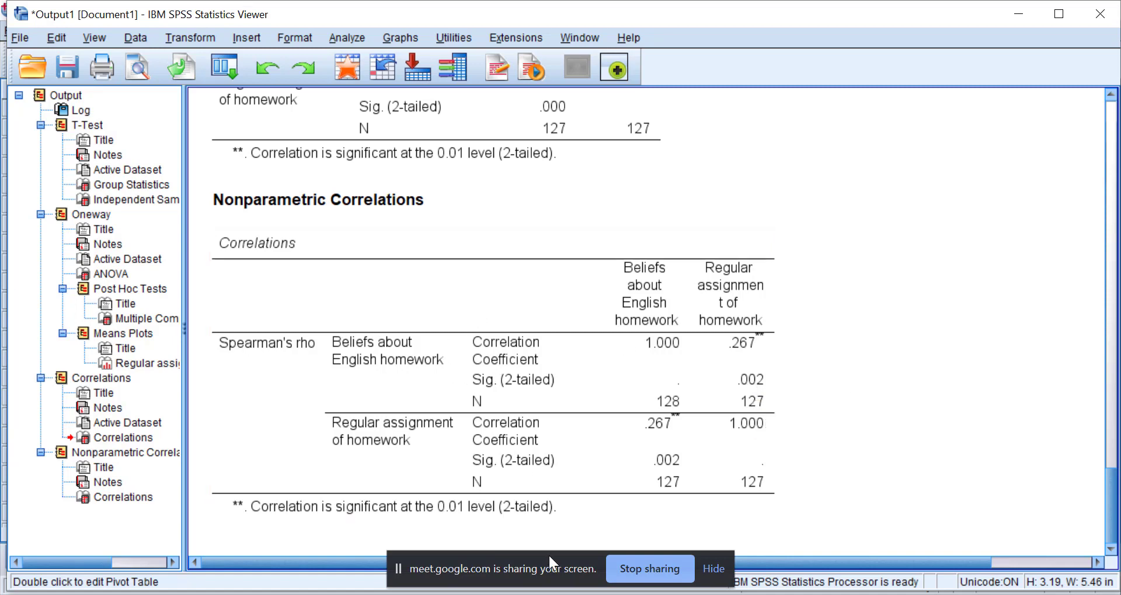
Bring up the SAMPLE CODED QUESTIONNAIRE ON HOMEWORK.sav dataset in the Data Editor, with its Value Labels dialog closed.
mouse_move(474, 594)
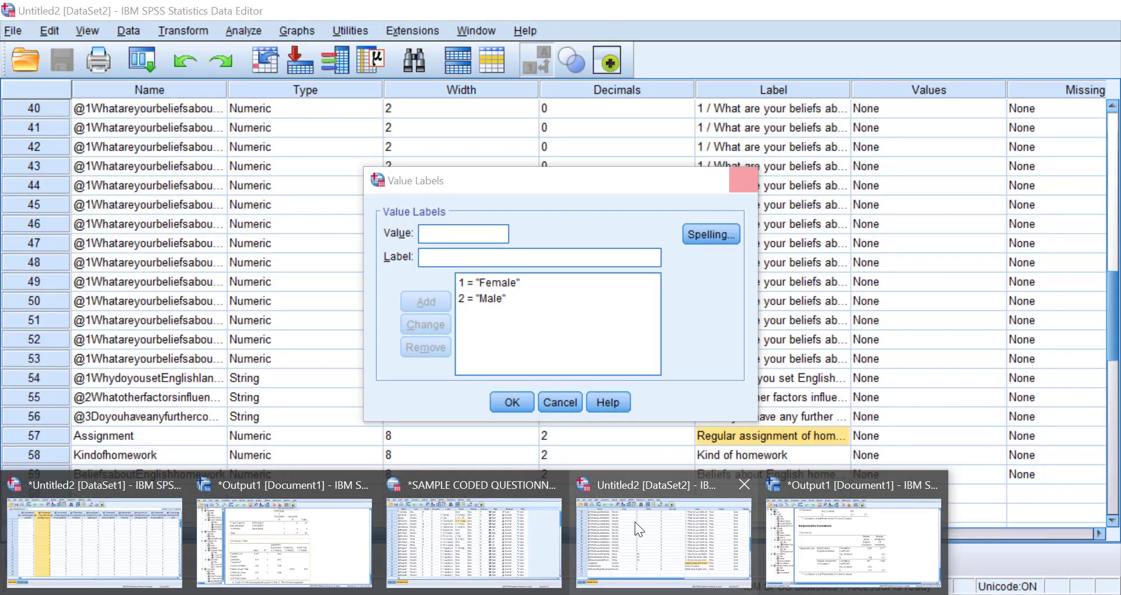
left_click(635, 521)
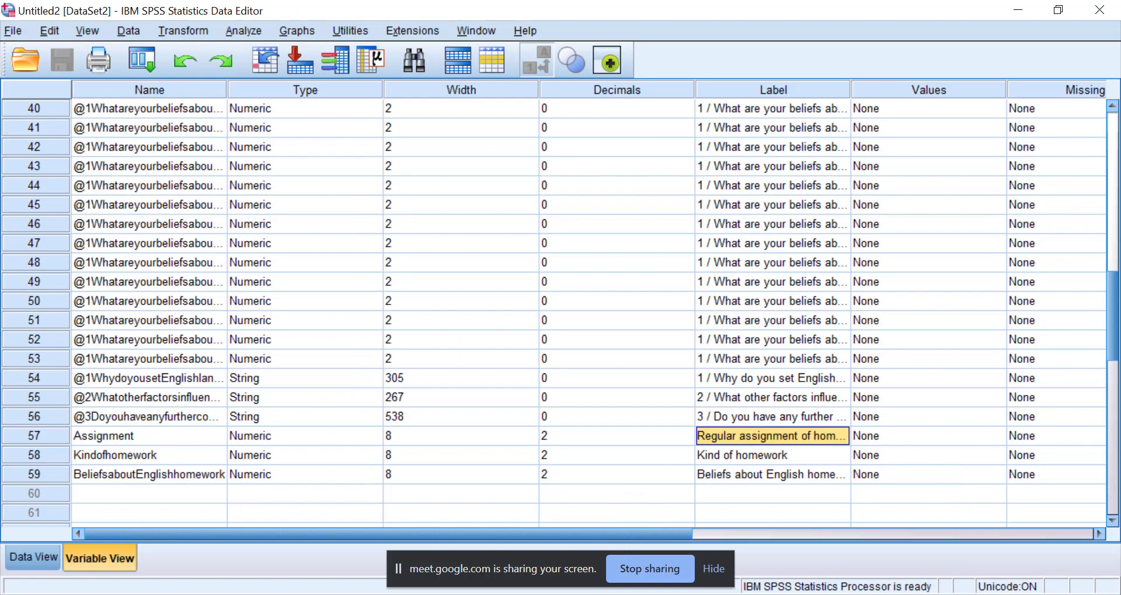
mouse_move(474, 594)
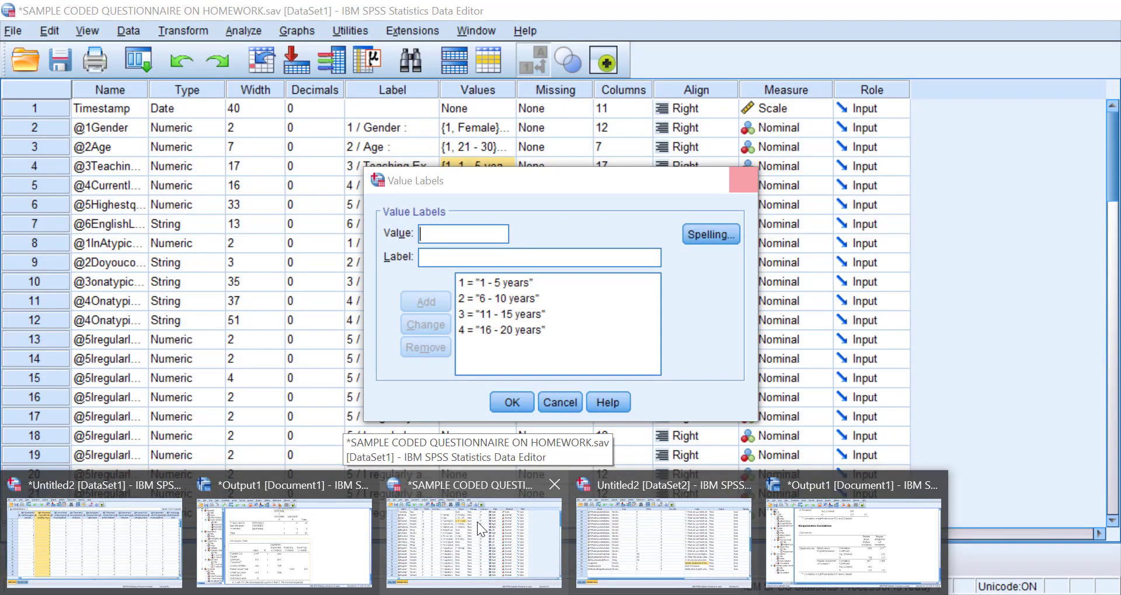
left_click(477, 520)
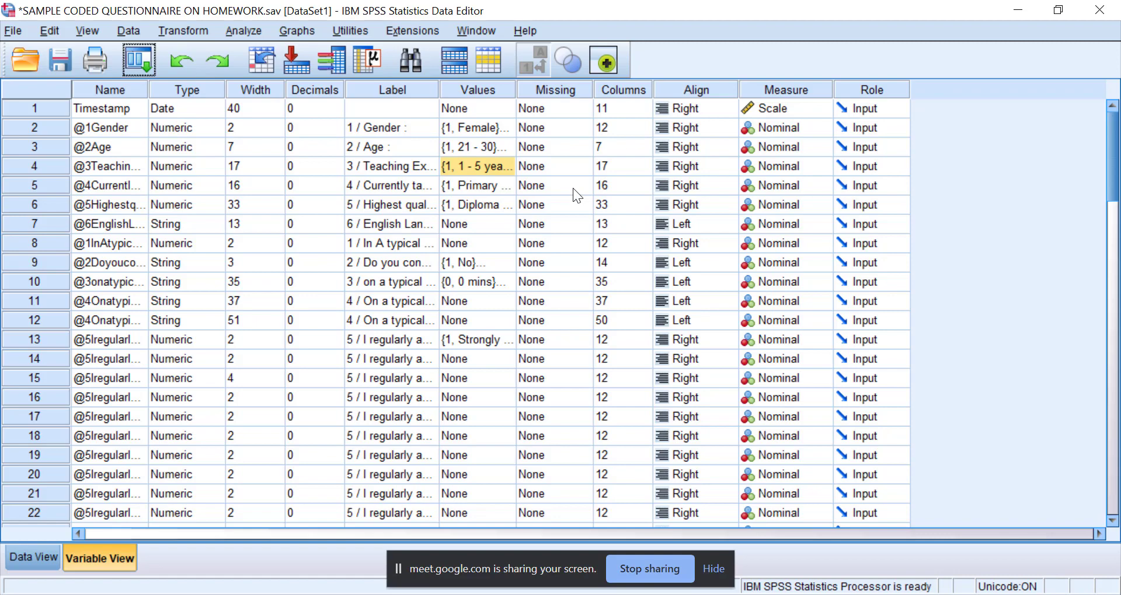
left_click(243, 29)
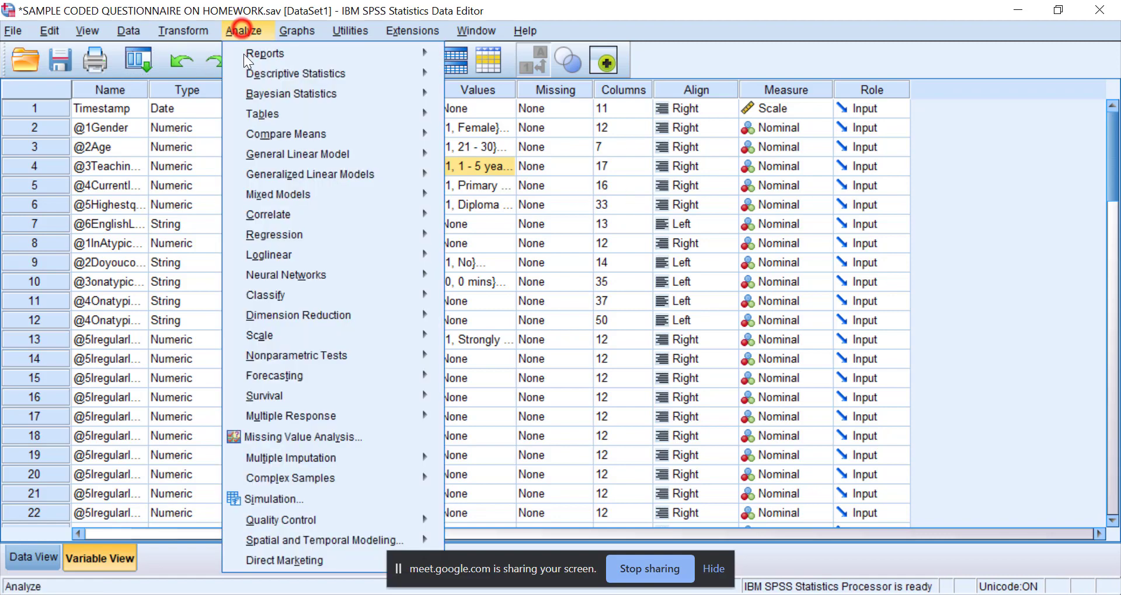
mouse_move(438, 114)
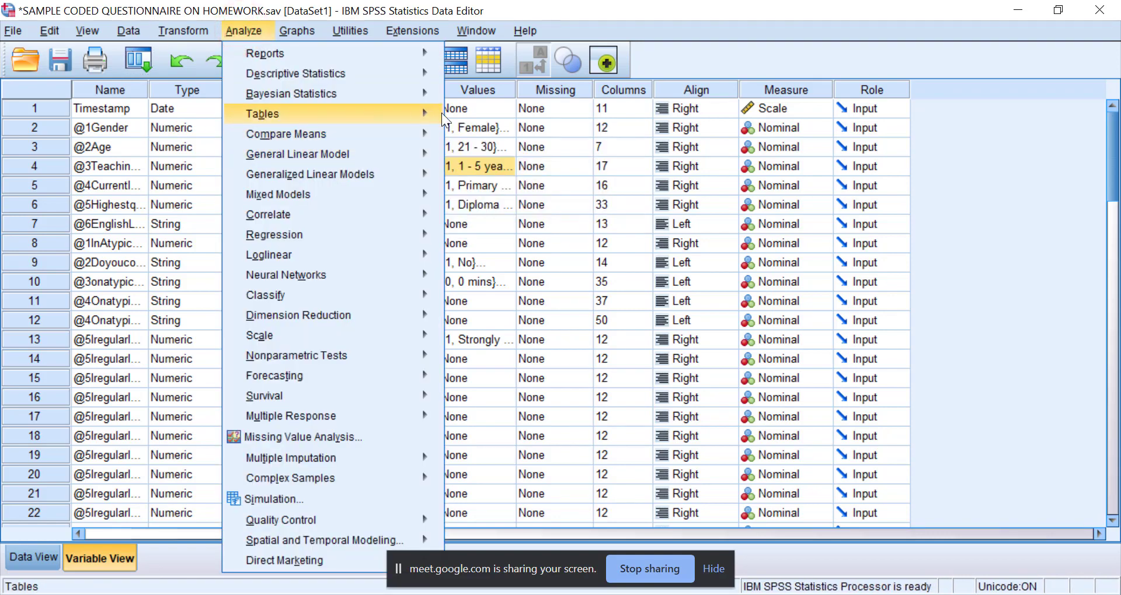
left_click(570, 242)
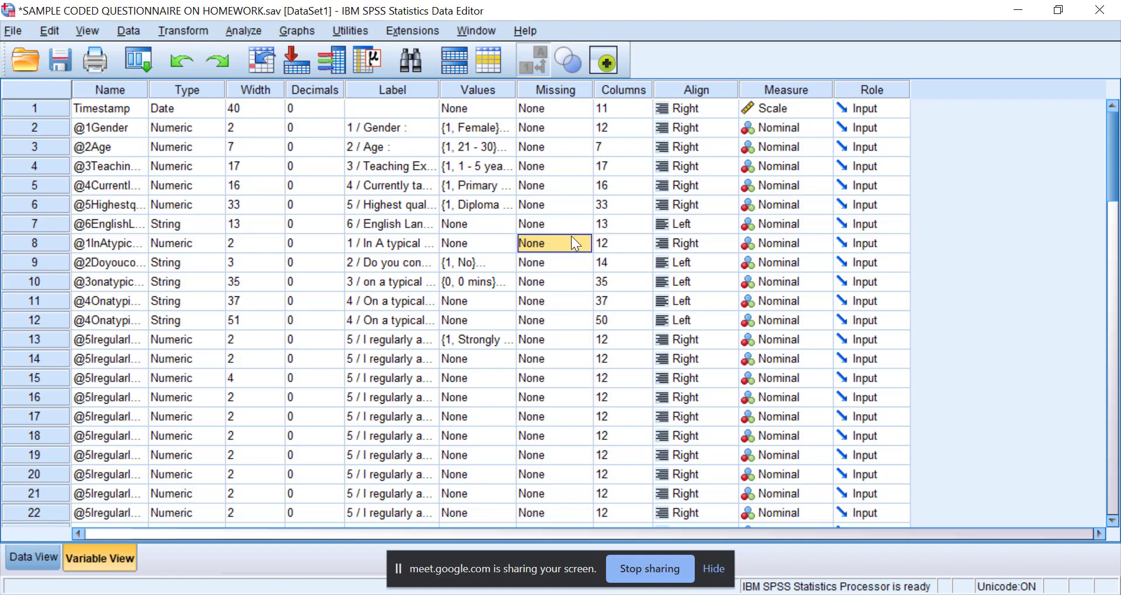
Look through the variable definitions from the demographic items through the Likert items to the composite homework variables.
scroll(505, 306, "down", 4)
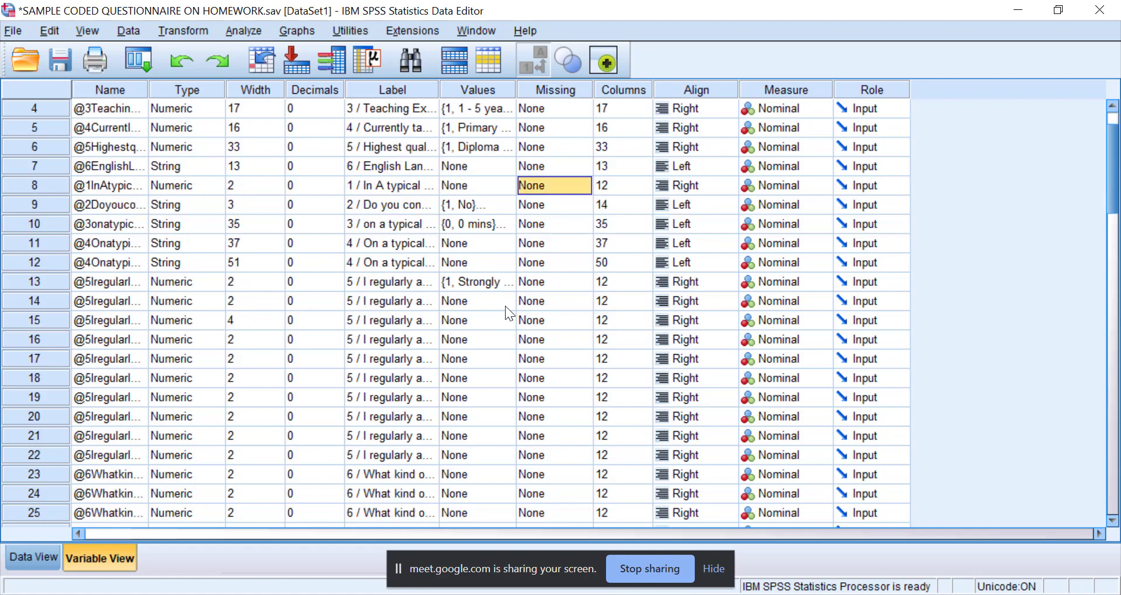
scroll(436, 325, "down", 1)
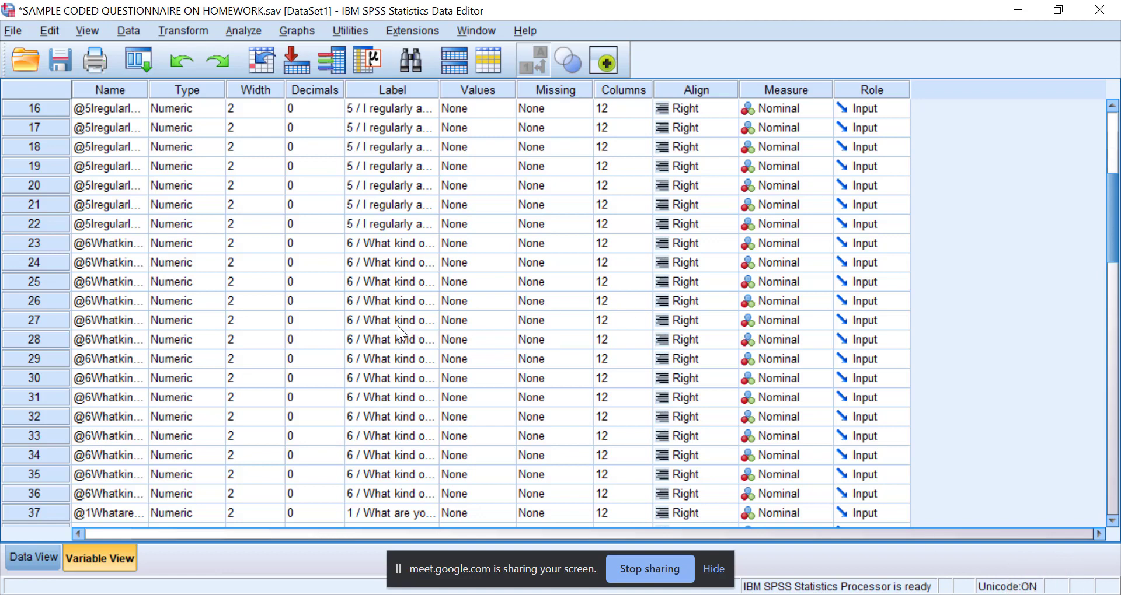
scroll(385, 350, "down", 1)
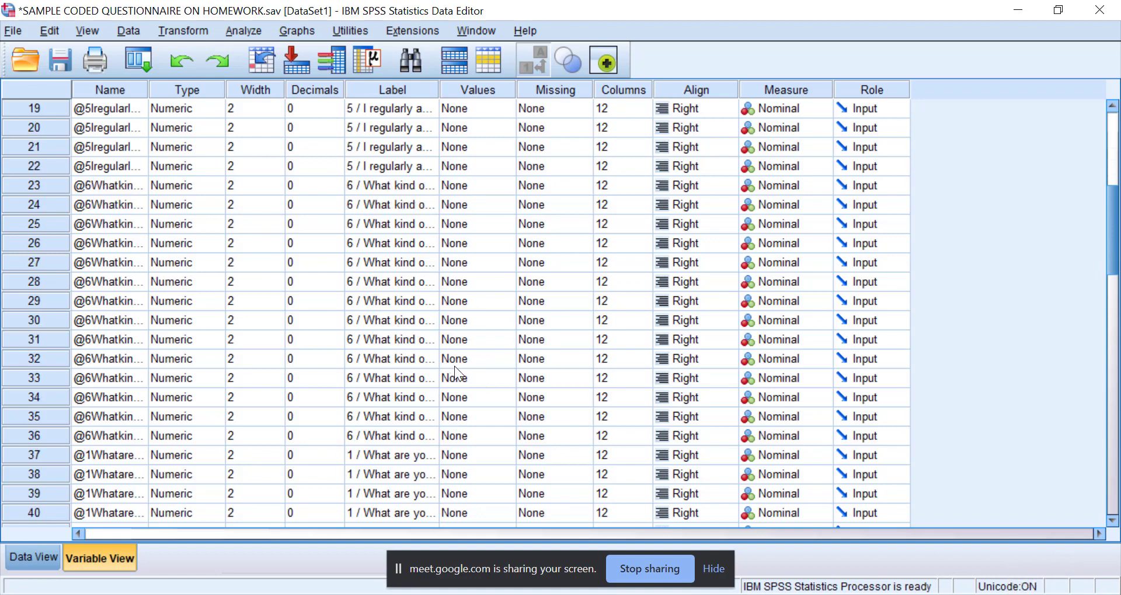
scroll(395, 474, "down", 1)
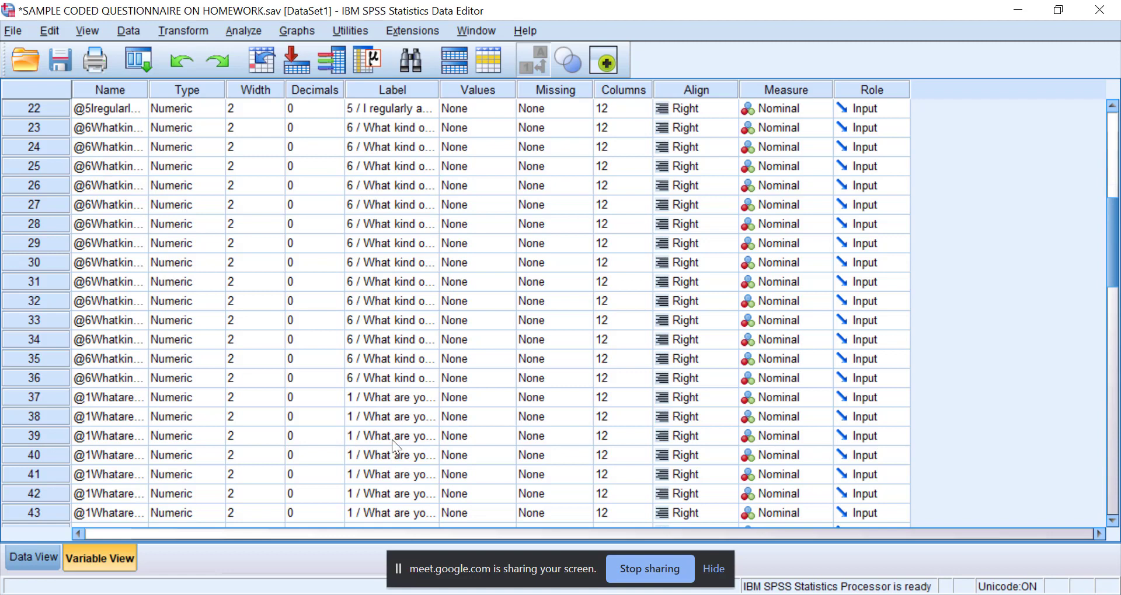
scroll(392, 449, "down", 1)
scroll(446, 393, "down", 1)
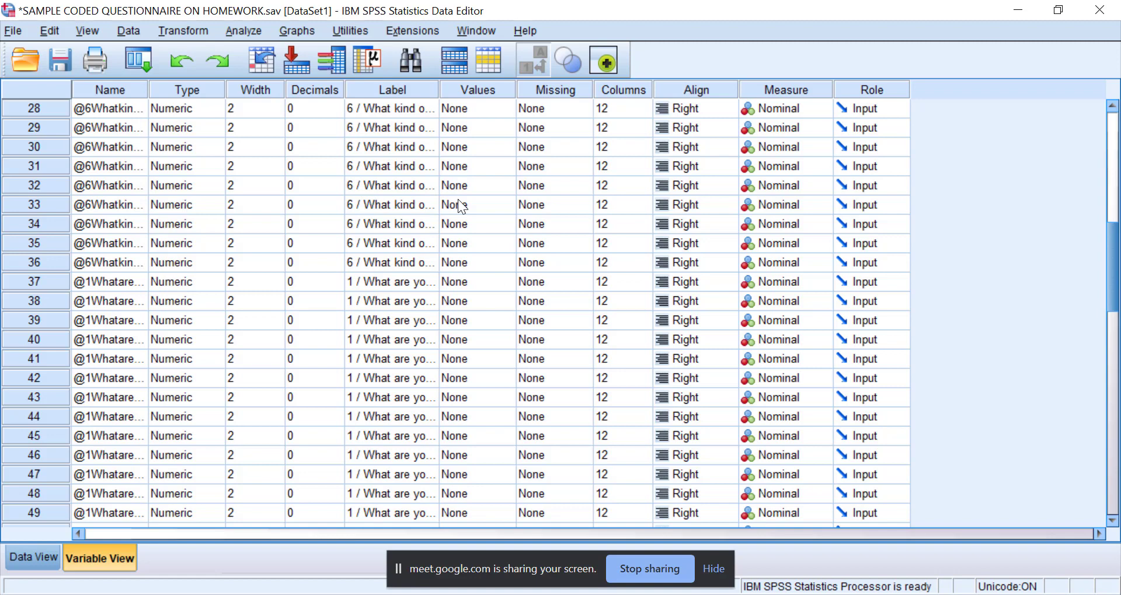
scroll(458, 200, "up", 3)
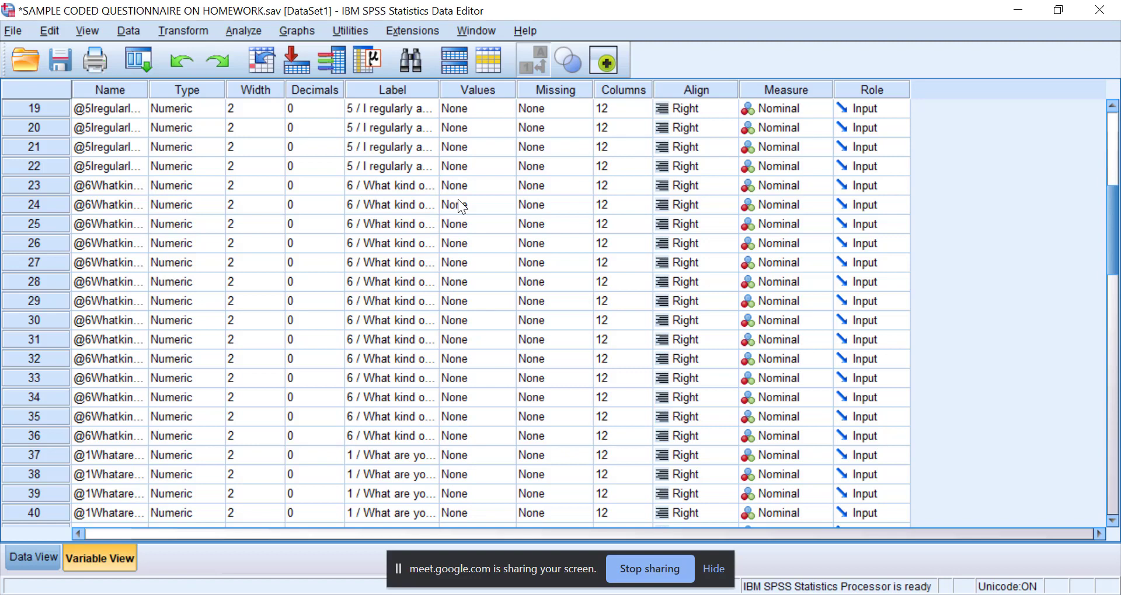
scroll(457, 198, "down", 6)
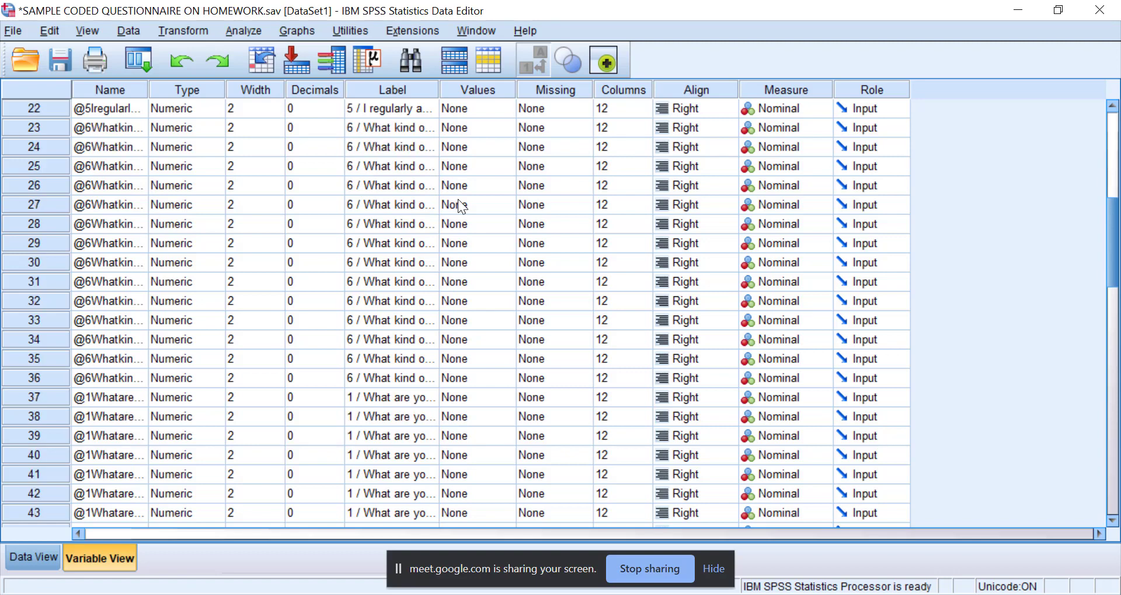
scroll(344, 324, "down", 2)
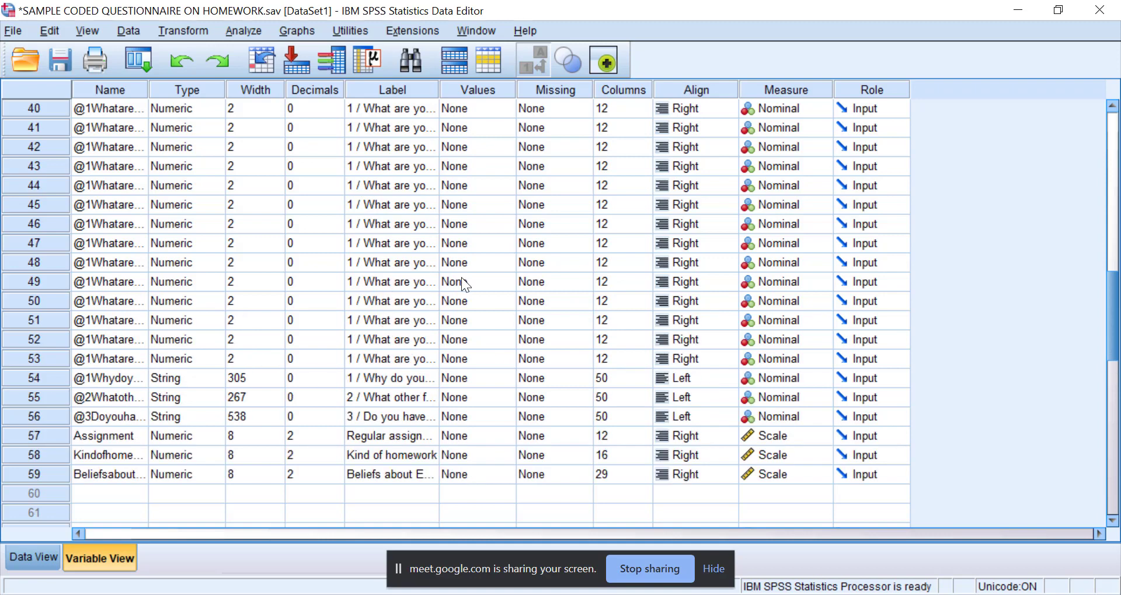
Widen the Label column of the variable list so more of the homework question text can be read.
scroll(463, 281, "up", 4)
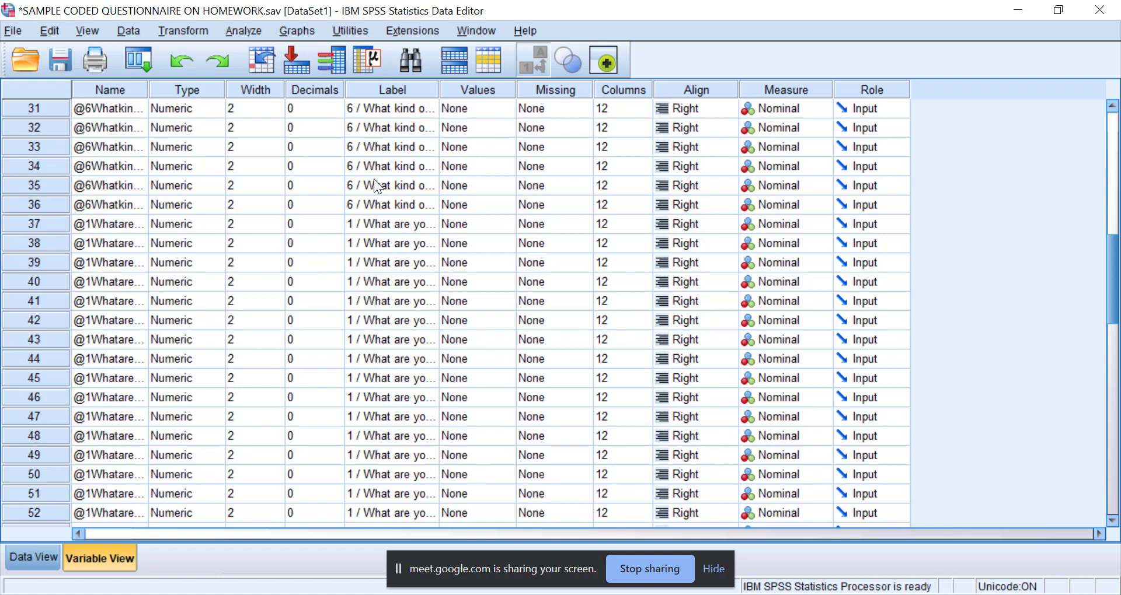
scroll(373, 179, "up", 2)
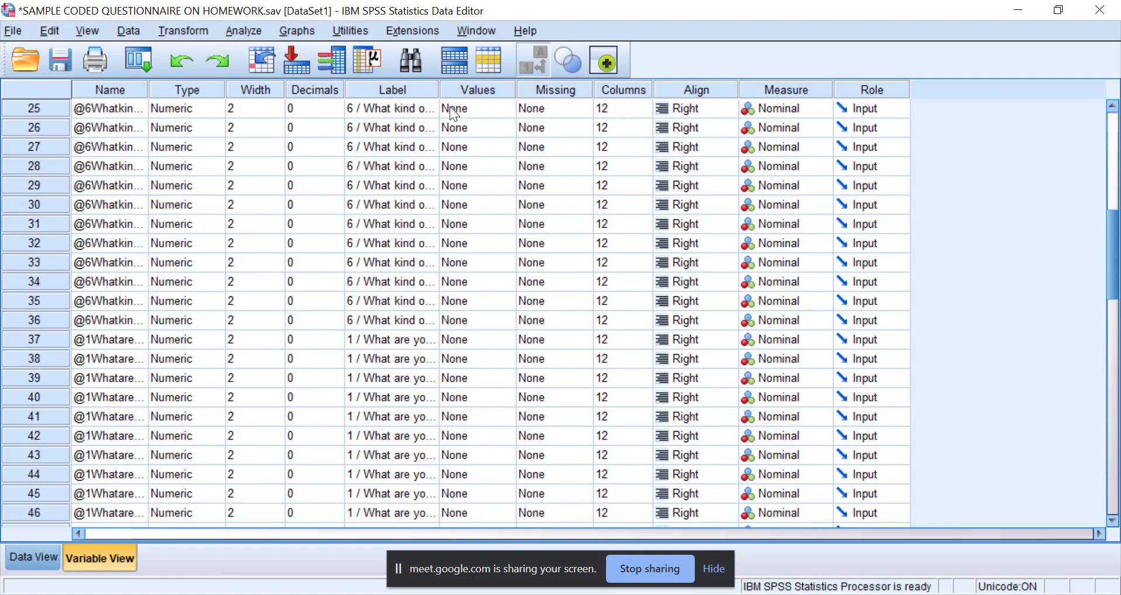
left_click_drag(439, 89, 500, 88)
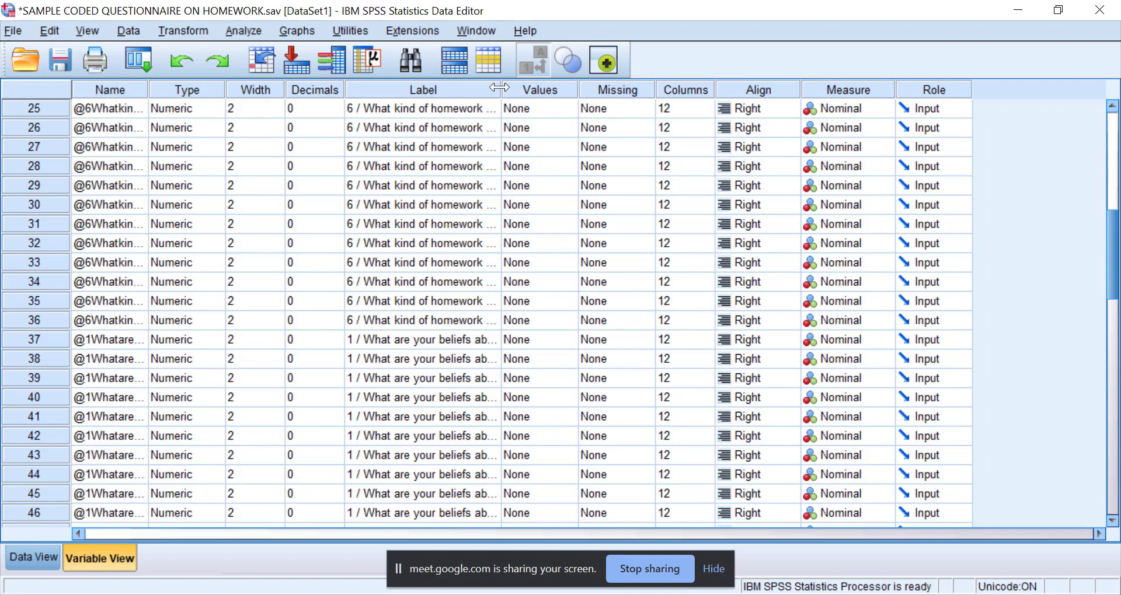
scroll(467, 321, "down", 2)
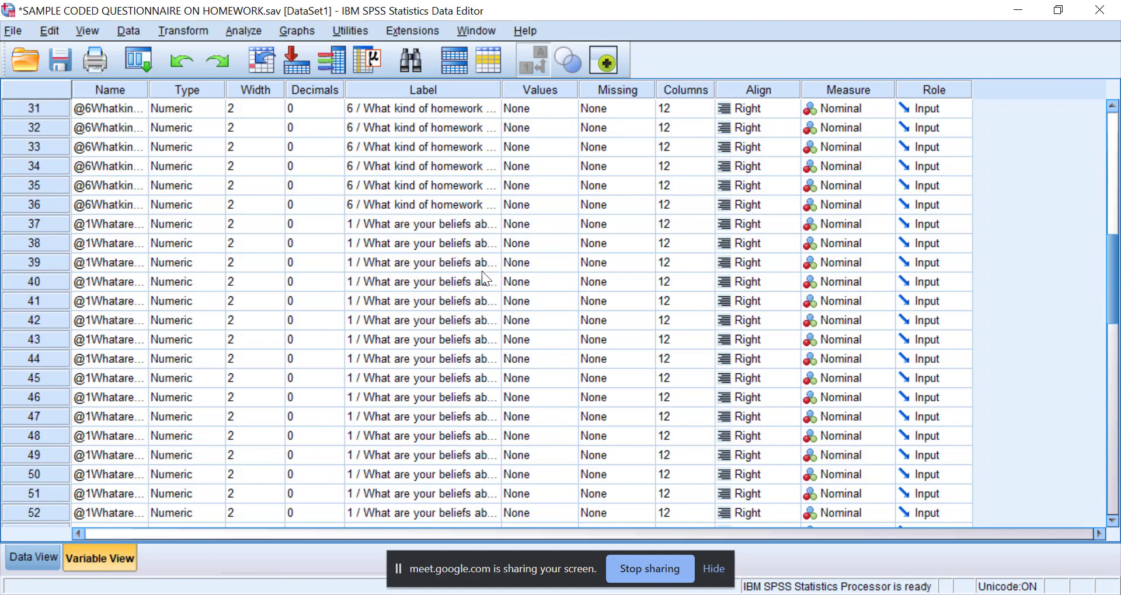
Switch to IJAL.pdf in Foxit PhantomPDF and examine the Second Language Writing Anxiety Inventory, highlighting statements 1 to 22.
left_click(607, 594)
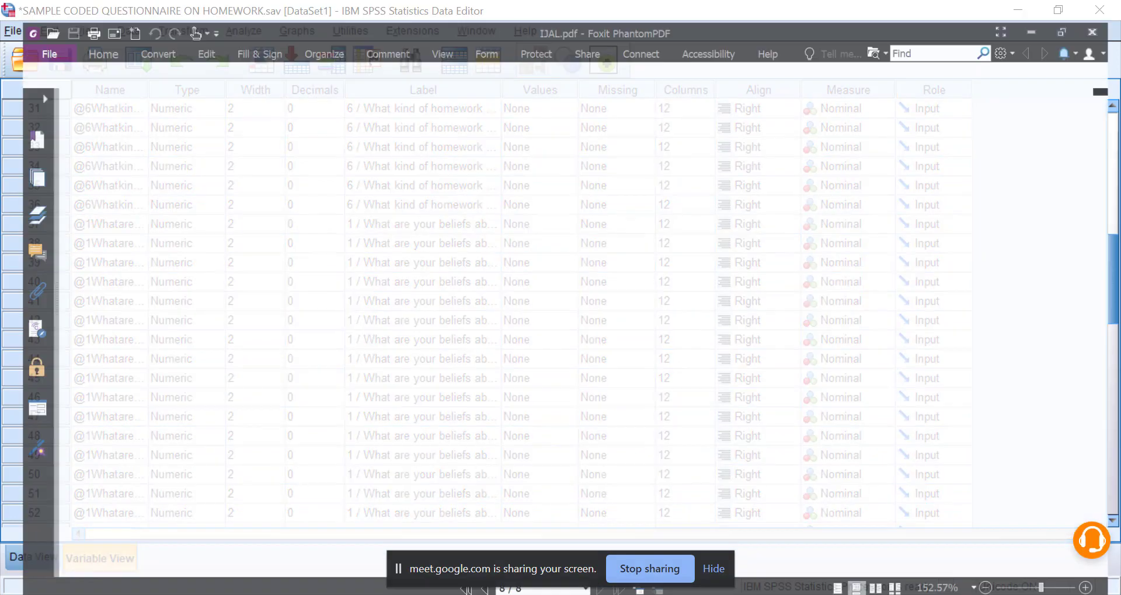
left_click(260, 214)
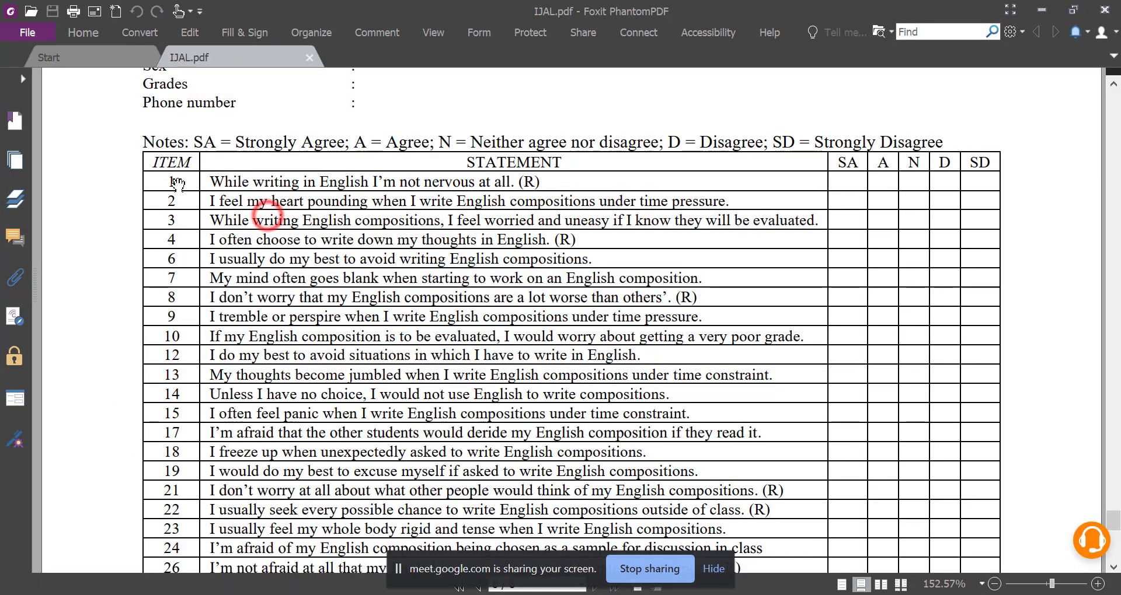
left_click(161, 184)
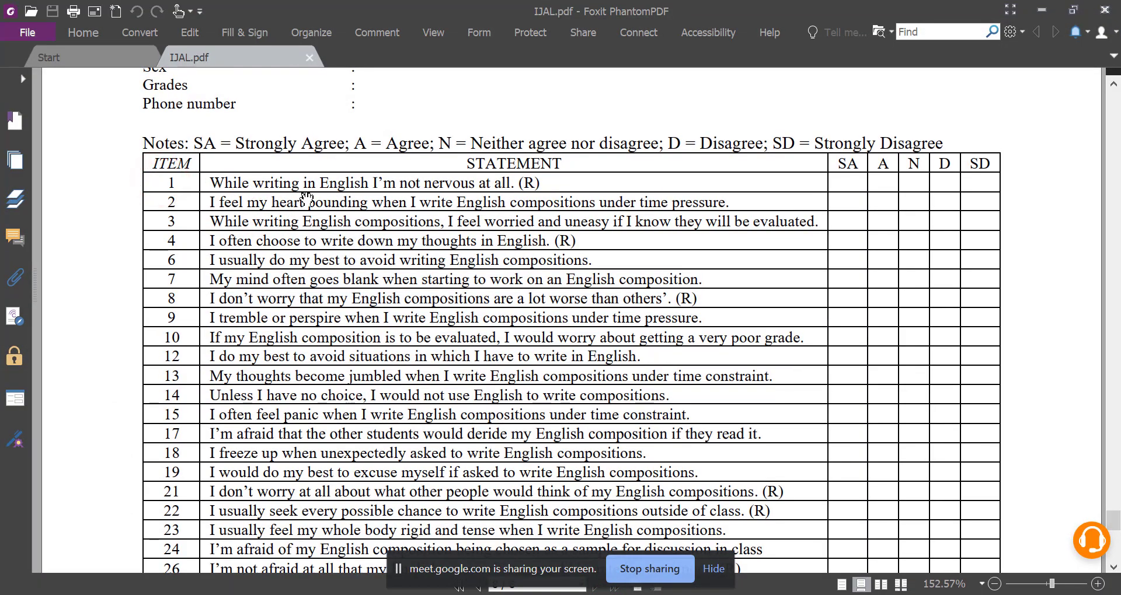
left_click_drag(328, 181, 404, 511)
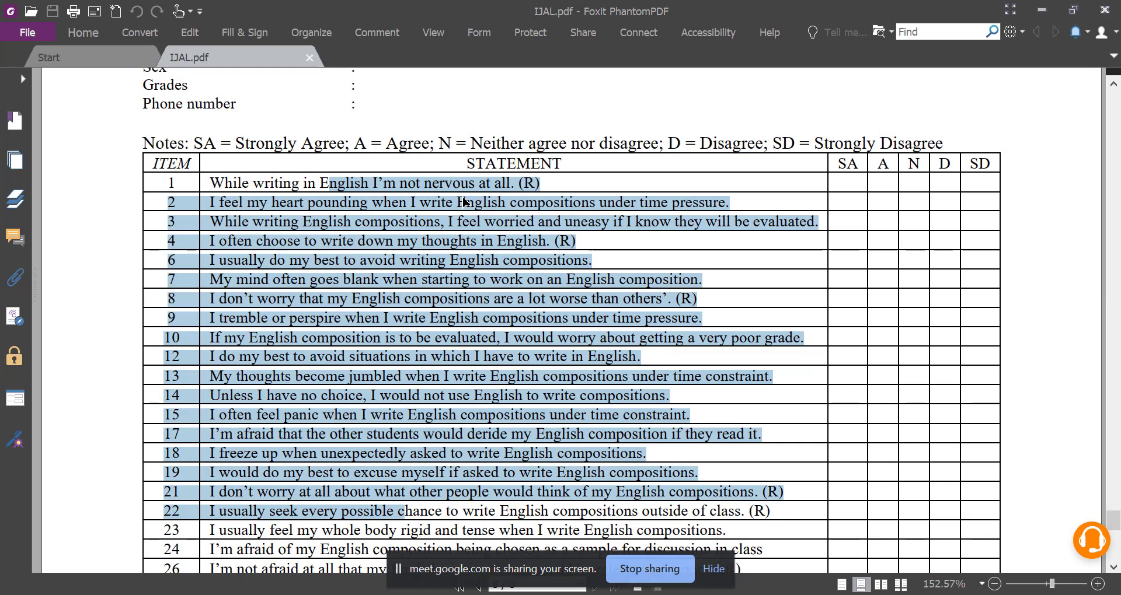
scroll(465, 204, "up", 10)
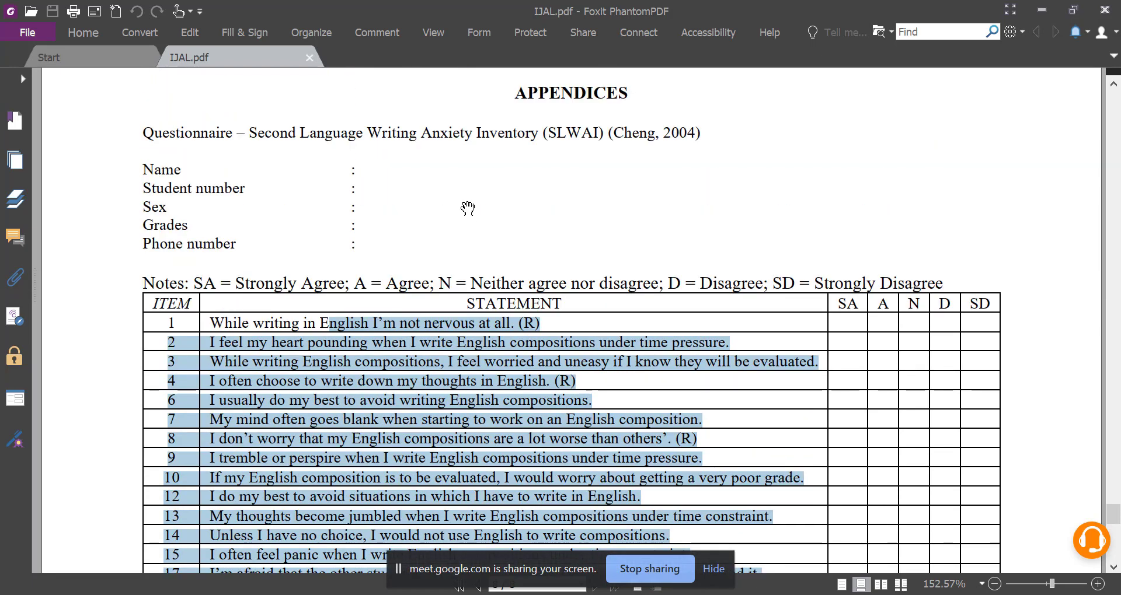
Check the article's title and abstract on the first page, and return to the writing anxiety questionnaire in the appendices.
left_click_drag(1113, 507, 1104, 114)
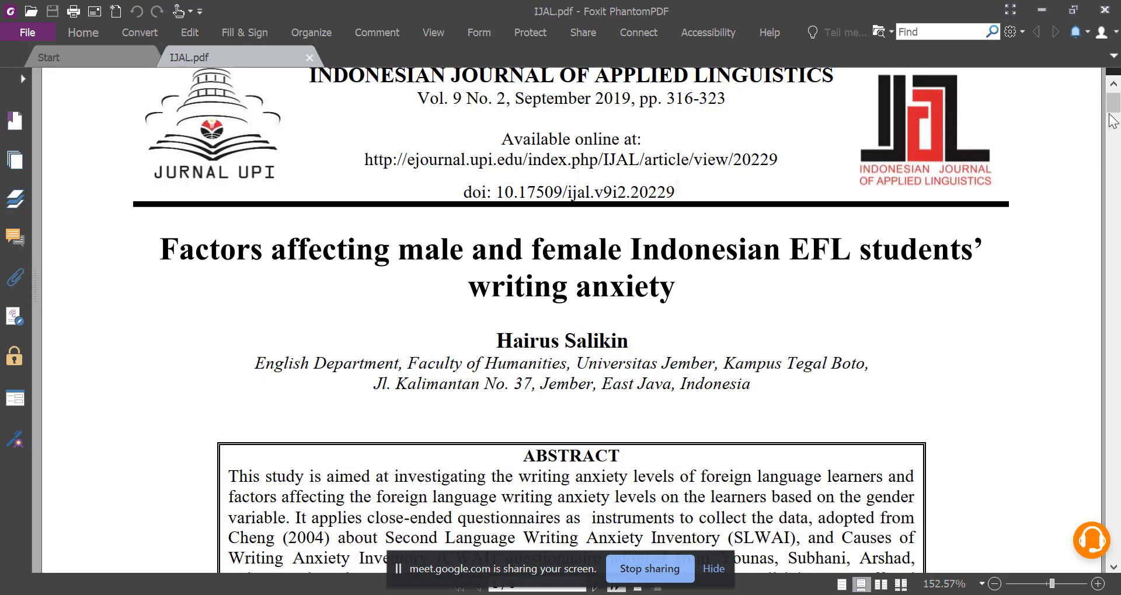
mouse_move(1108, 106)
left_mouse_down()
mouse_move(1120, 137)
mouse_move(1113, 539)
left_mouse_up()
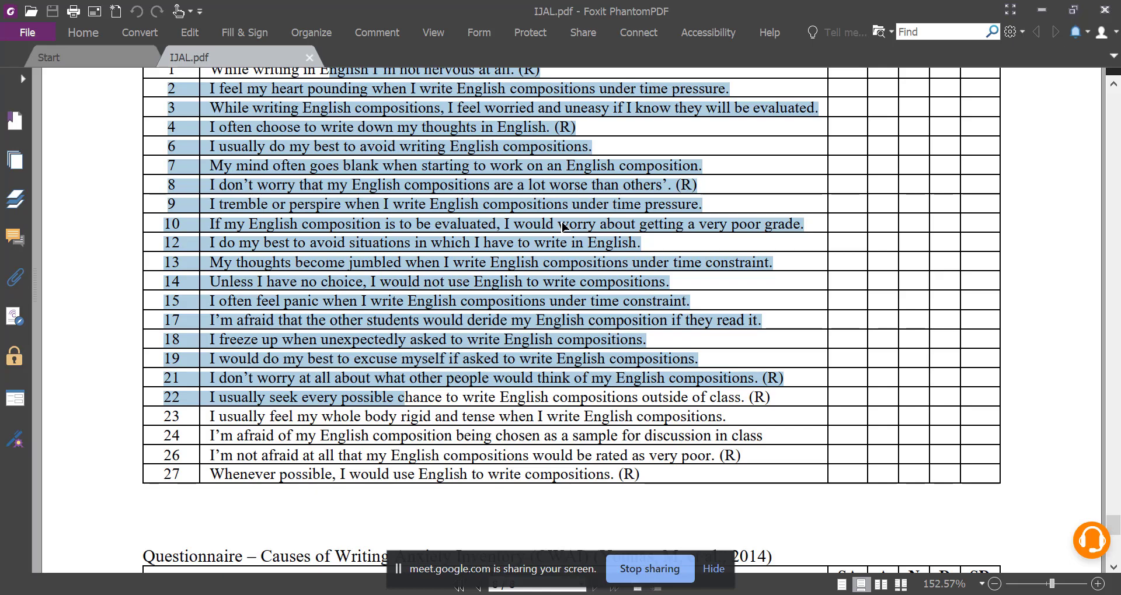
scroll(563, 228, "up", 3)
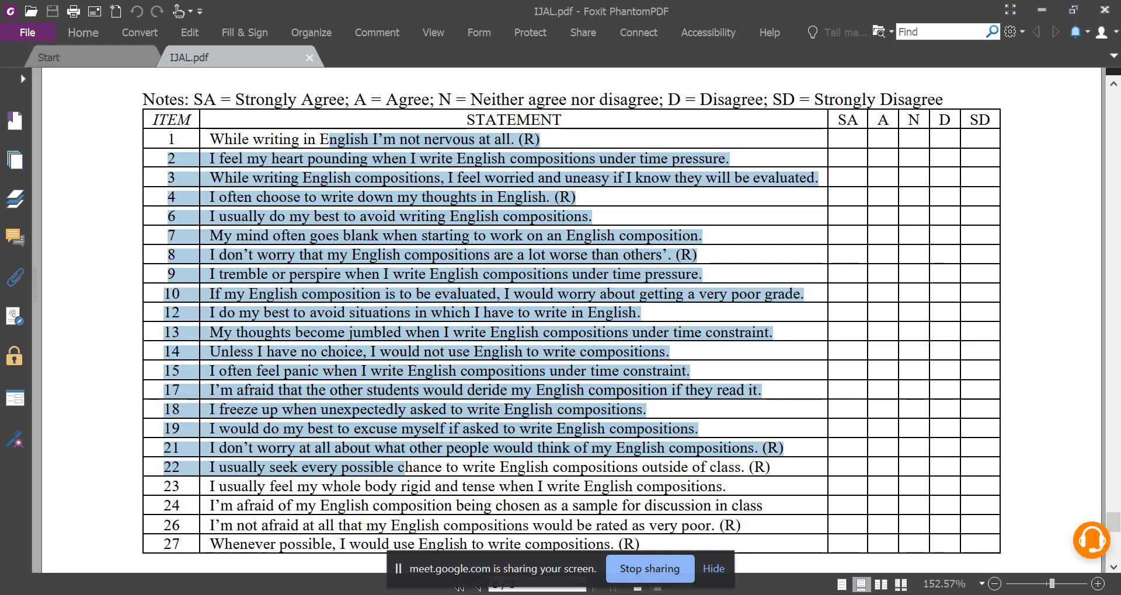
Switch to Word, create a blank document and close its Navigation pane.
left_click(552, 547)
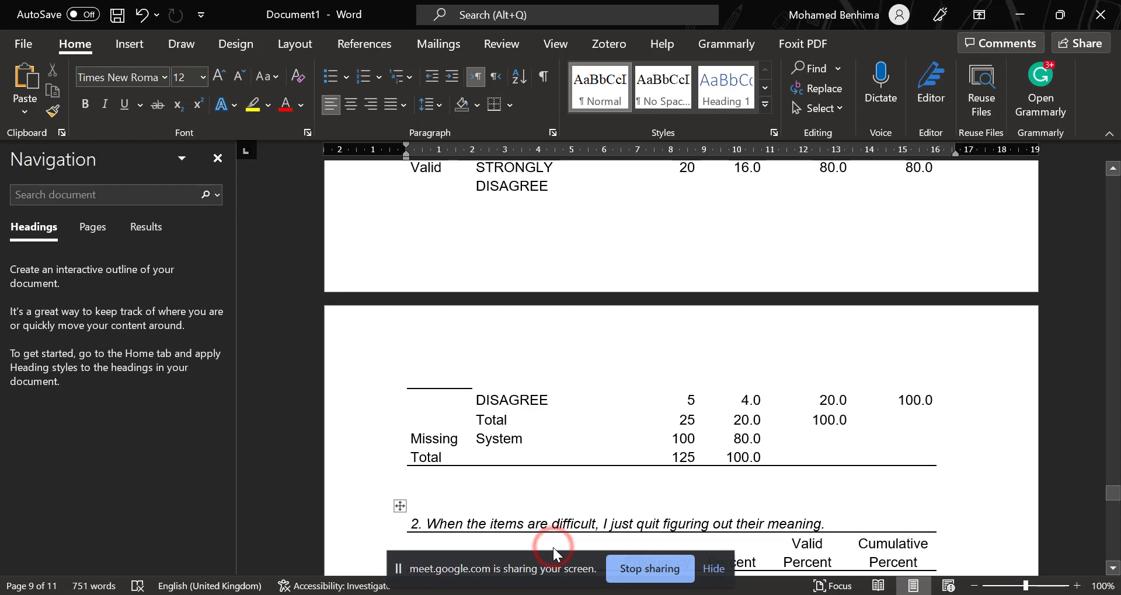
key("ctrl+n")
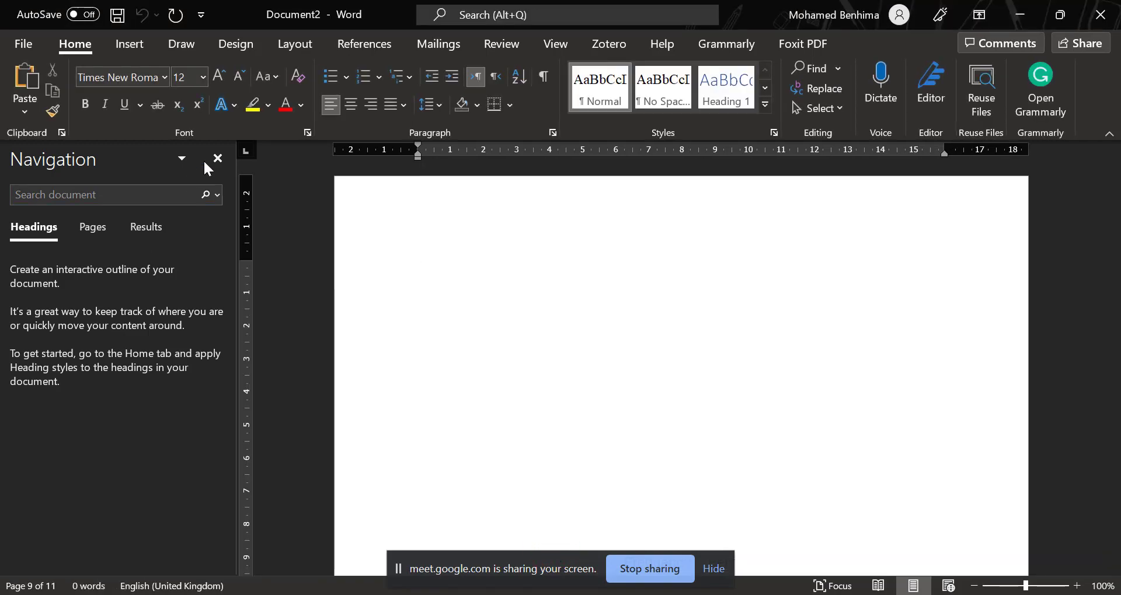
left_click(207, 163)
Set the text formatting of the blank document to size 28 and bold.
left_click(202, 77)
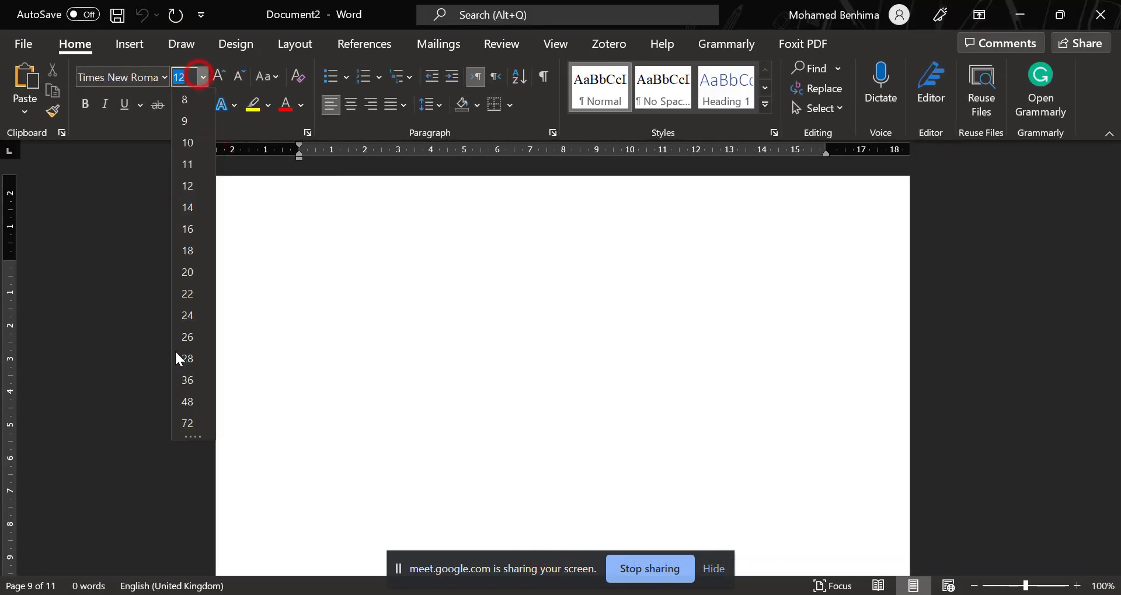
left_click(195, 355)
left_click(335, 313)
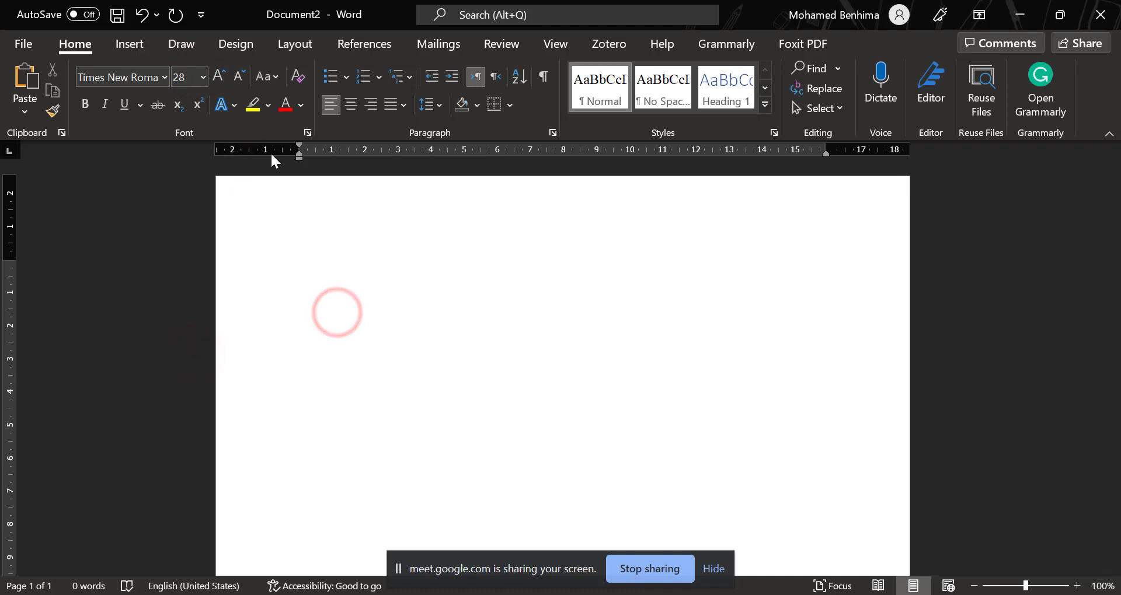
left_click(1077, 585)
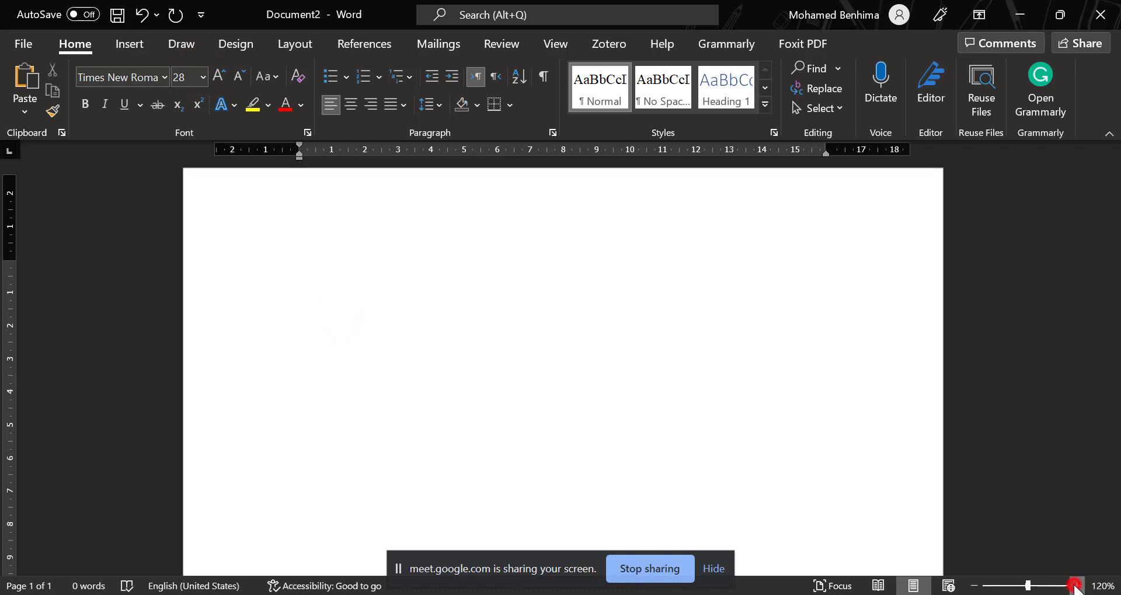
left_click(1077, 586)
left_click(1076, 586)
left_click(1077, 586)
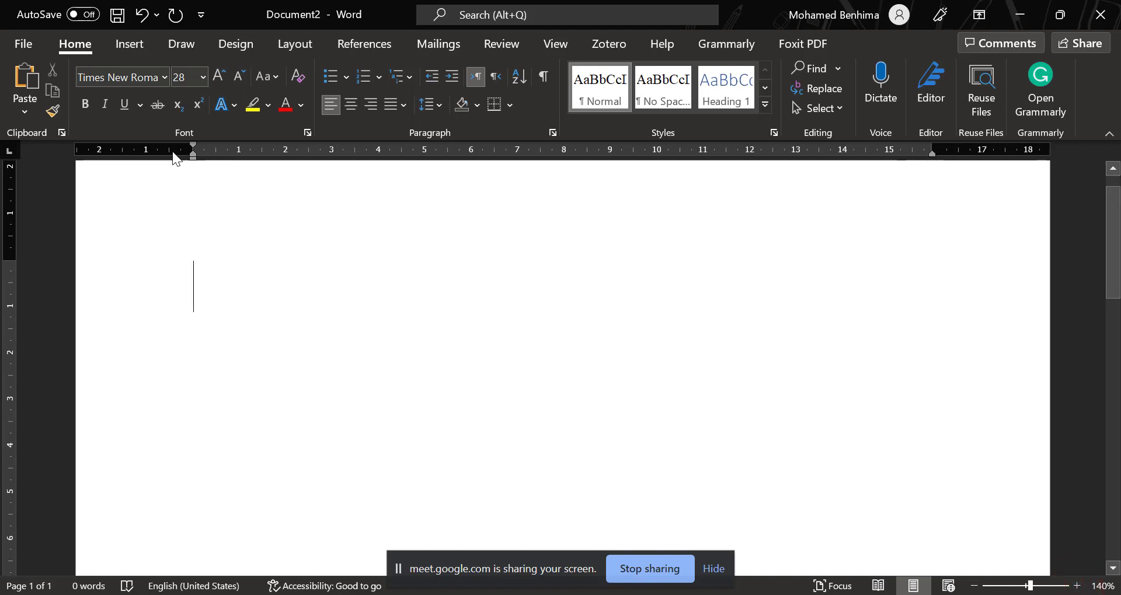
left_click(88, 106)
type("sTUDY")
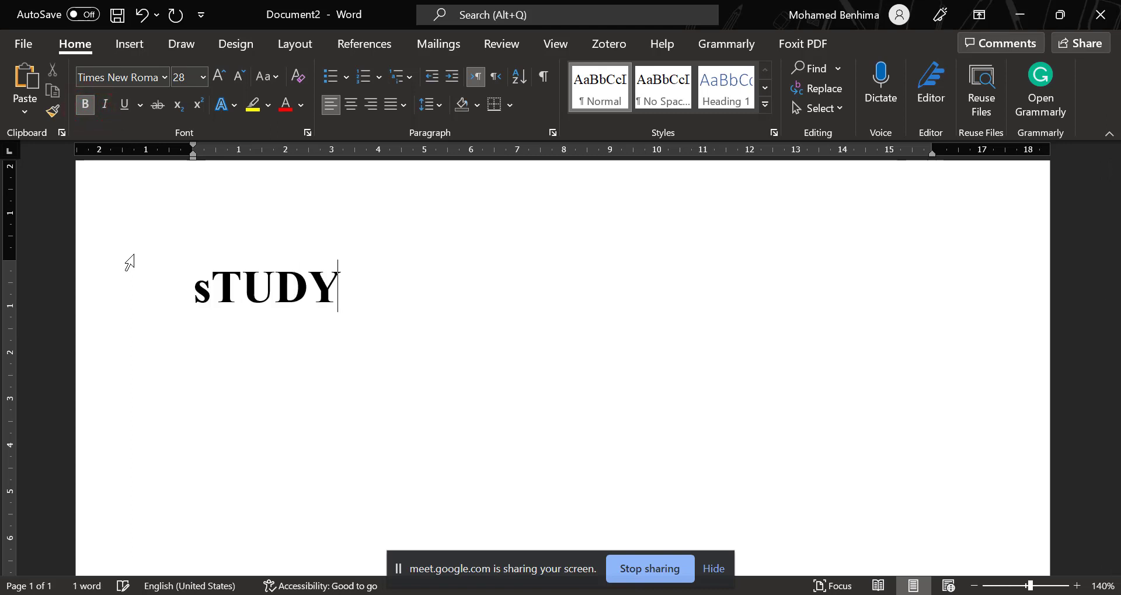
key("BackSpace")
key("BackSpace")
key("BackSpace")
key("BackSpace")
key("BackSpace")
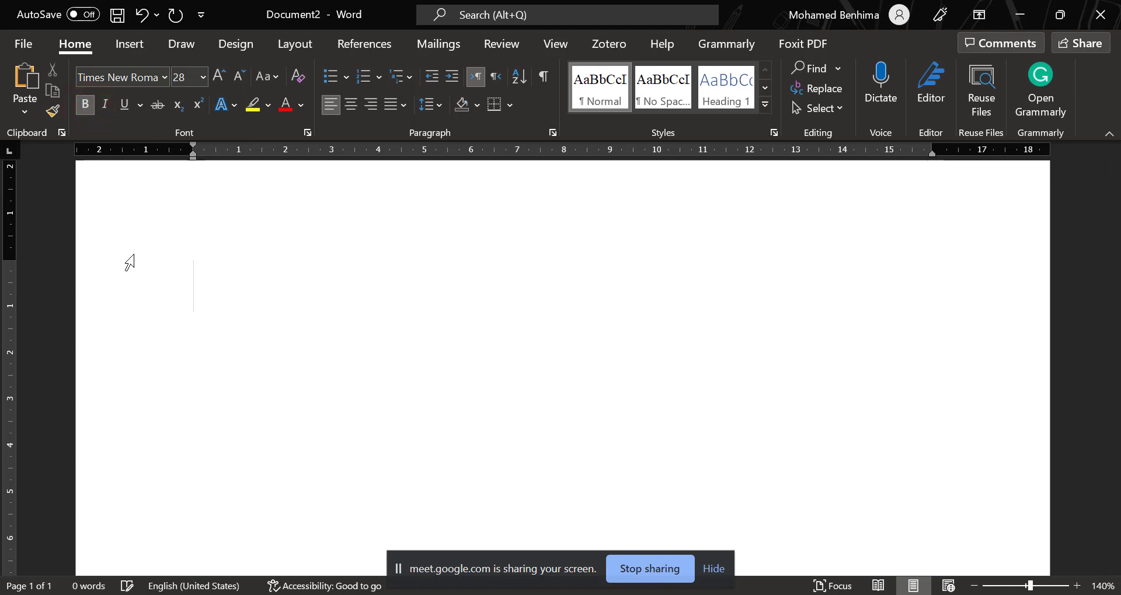
Write the heading "Study" on the first line and start a new line below it.
type("S")
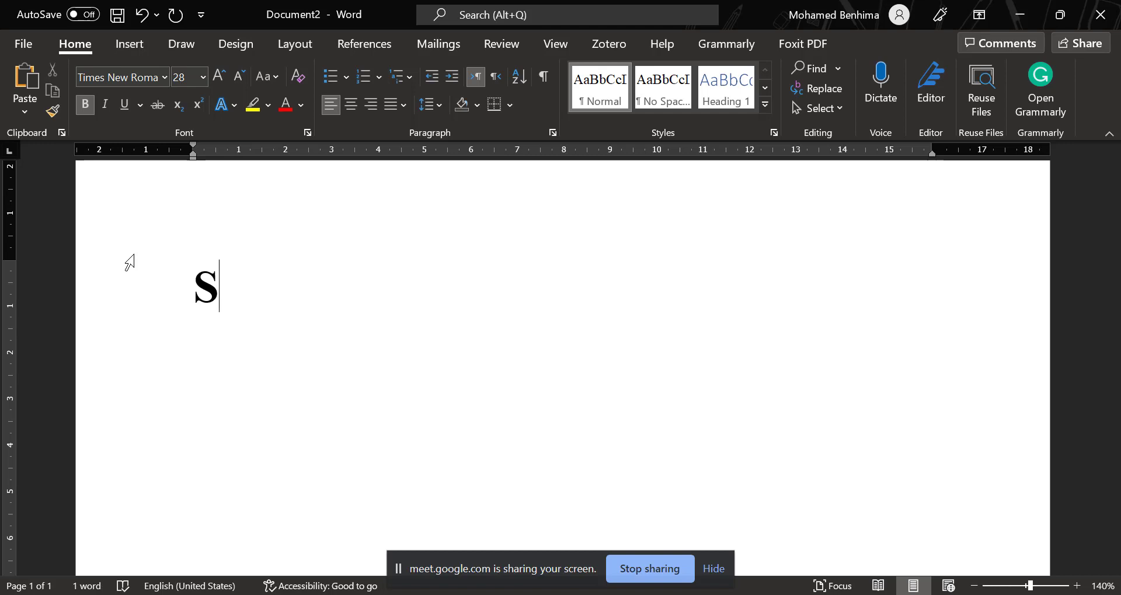
type("tufd")
key("BackSpace")
key("BackSpace")
key("BackSpace")
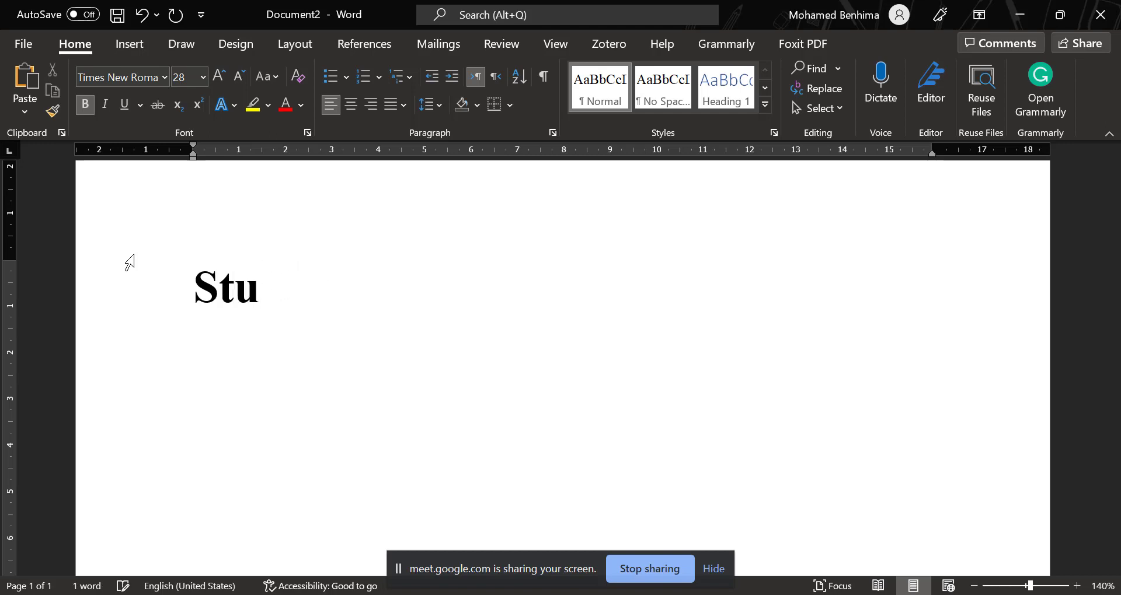
type("dy")
key("Return")
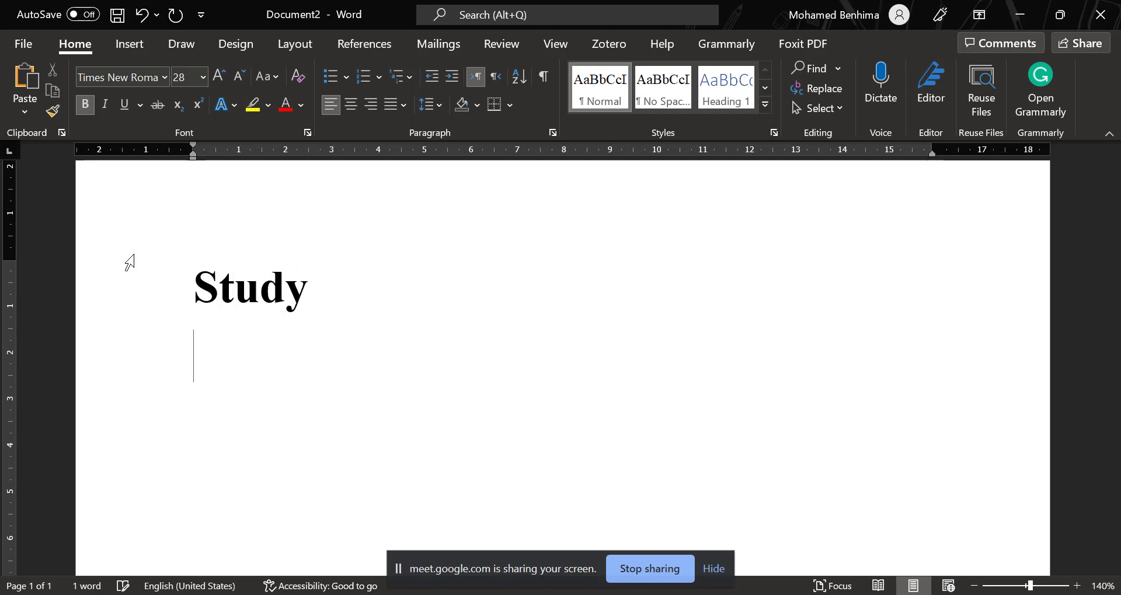
Add the line "Variables: Dependent and independent" below the Study heading.
type("Variable")
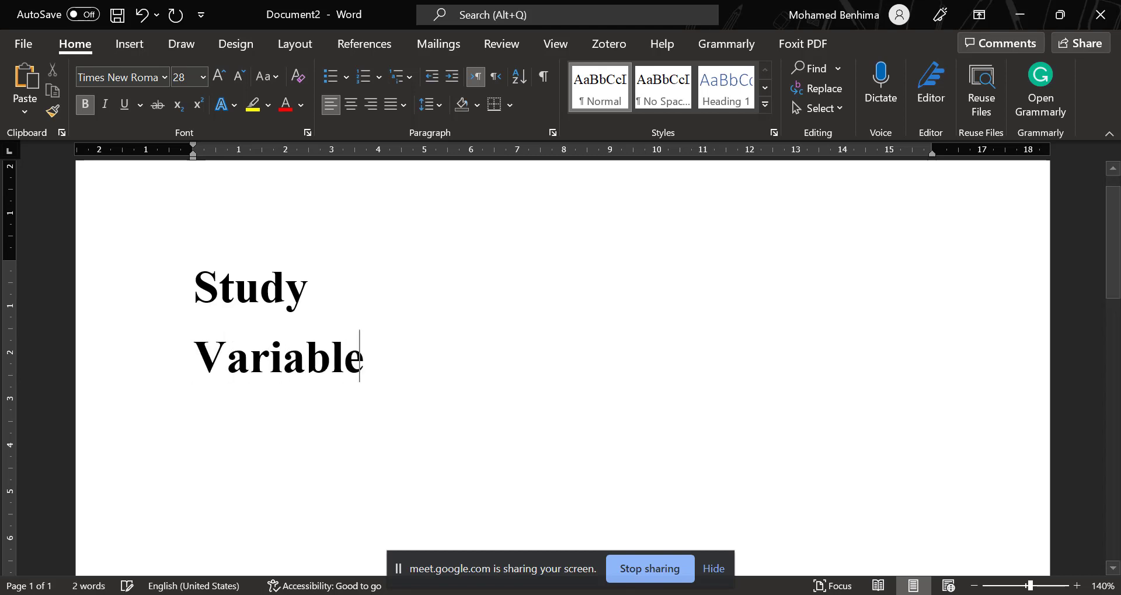
type("s: De")
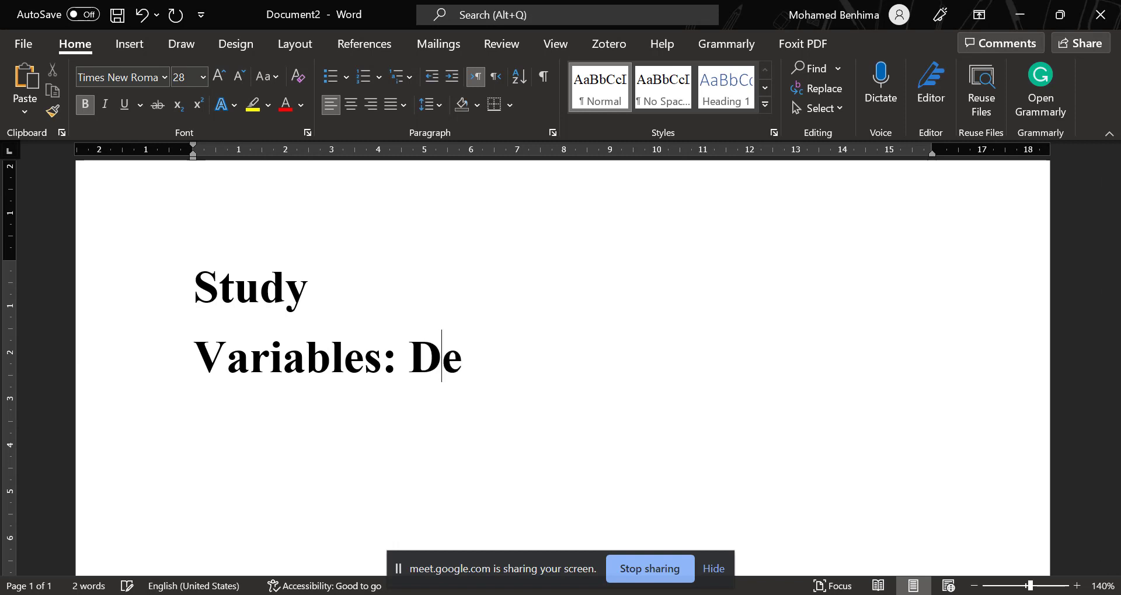
type("pendent and ")
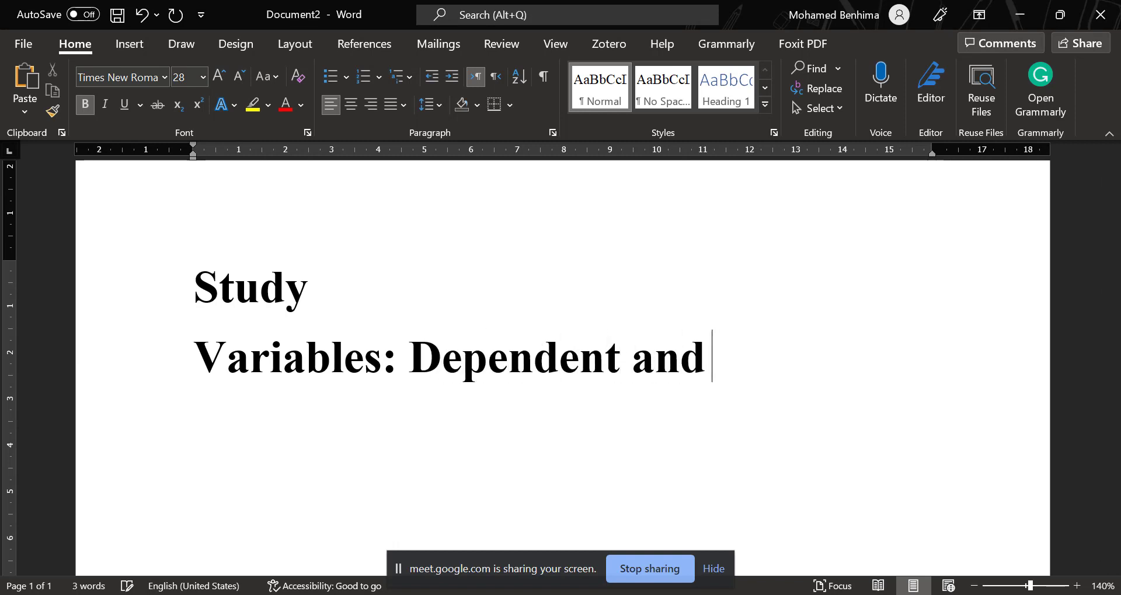
type("independent")
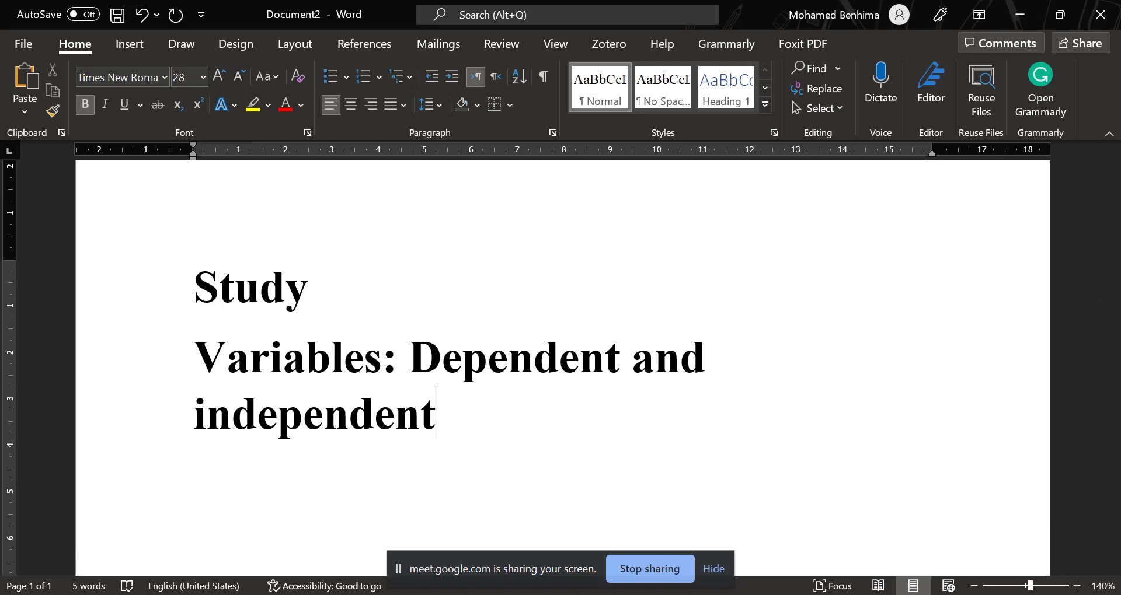
Switch to IJAL.pdf in Foxit PhantomPDF and copy the article's full title from the first page.
key("alt+Tab")
scroll(592, 313, "up", 3)
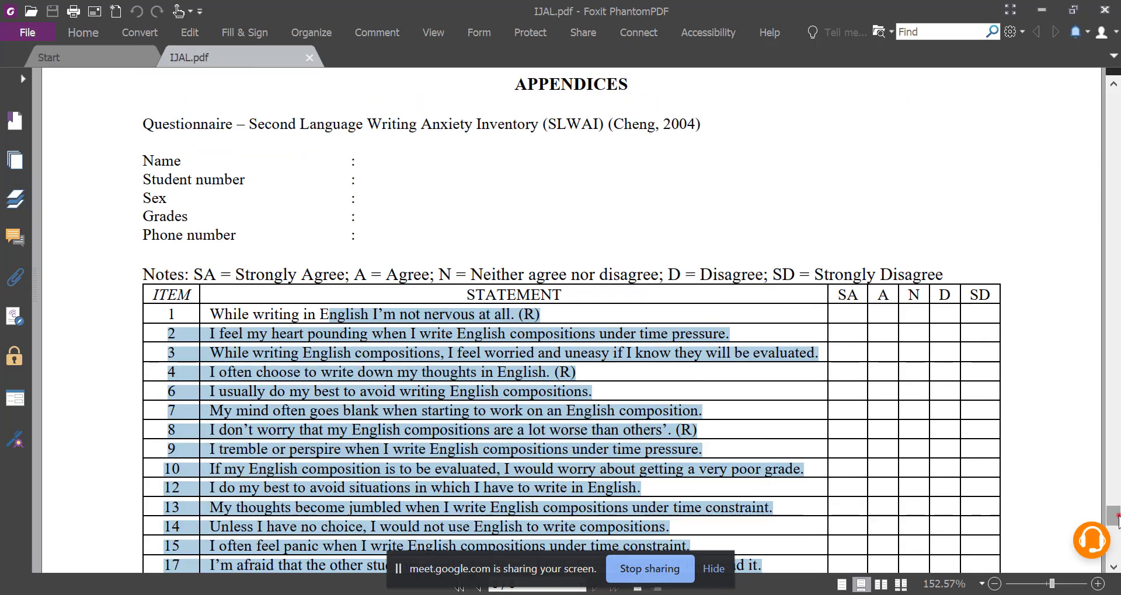
left_click_drag(1114, 516, 1107, 81)
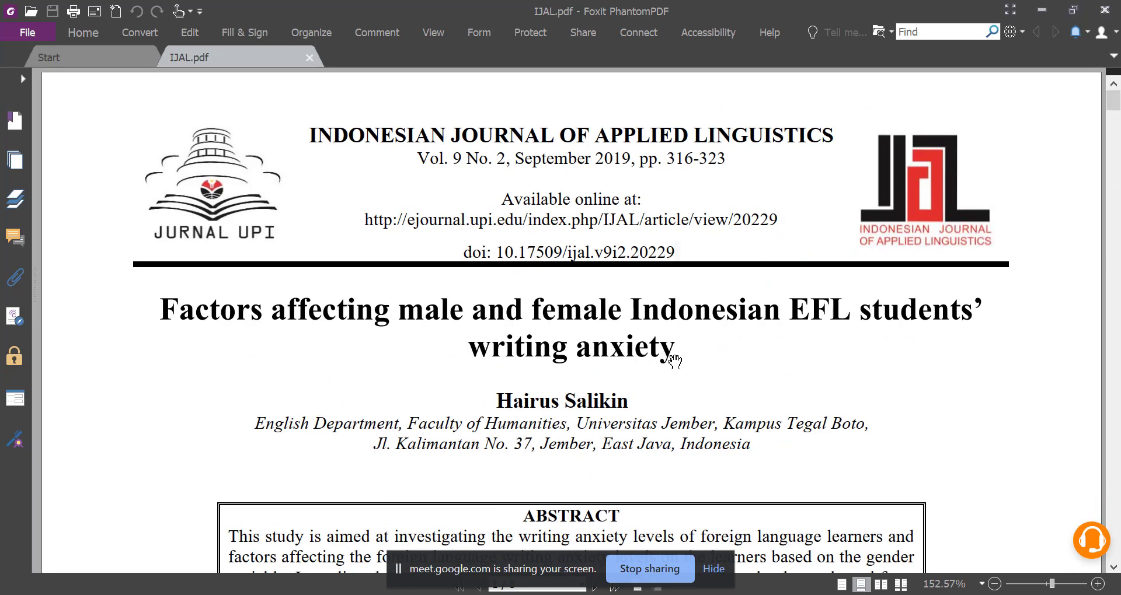
left_click_drag(676, 356, 172, 310)
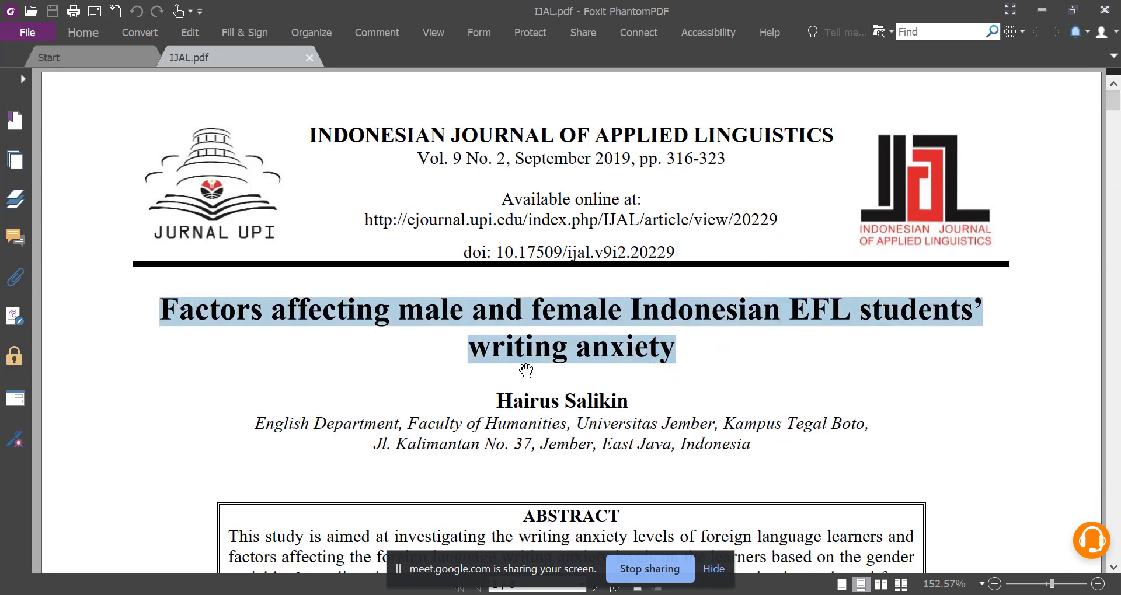
right_click(609, 358)
left_click(645, 90)
Back in the Word document, paste the article title under the Study heading and remove the line break before "writing anxiety".
left_click(591, 555)
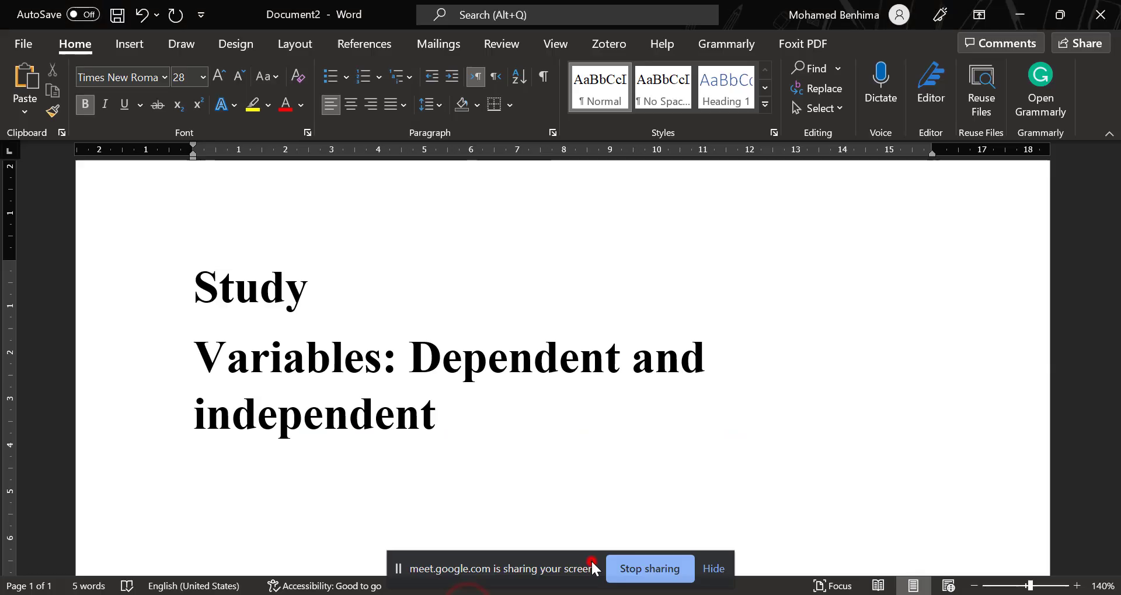
left_click(330, 271)
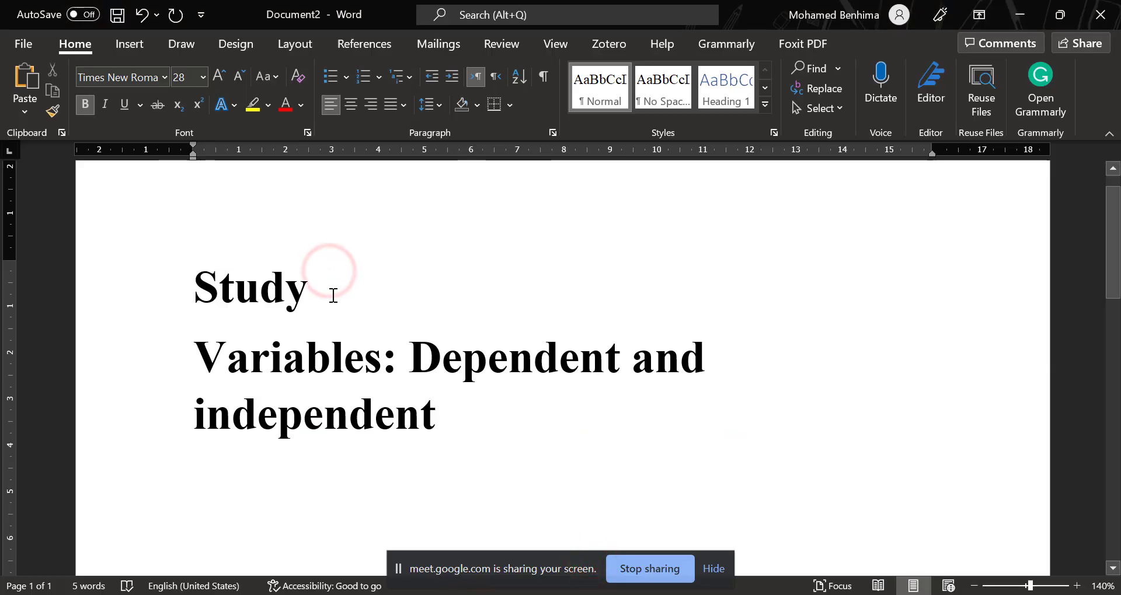
key("Return")
key("ctrl+v")
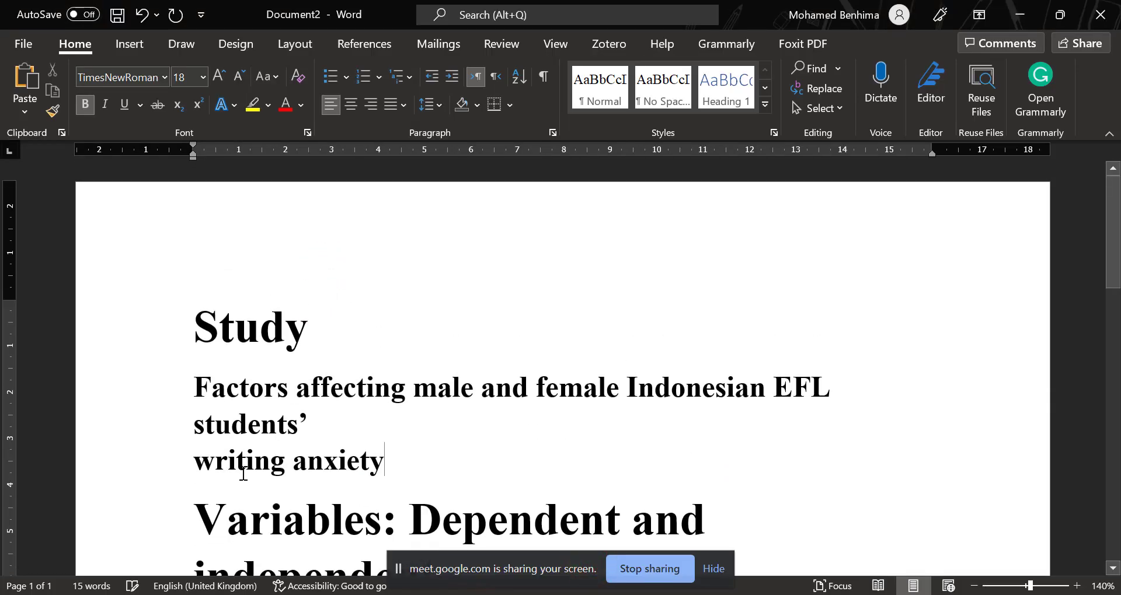
left_click(198, 461)
key("BackSpace")
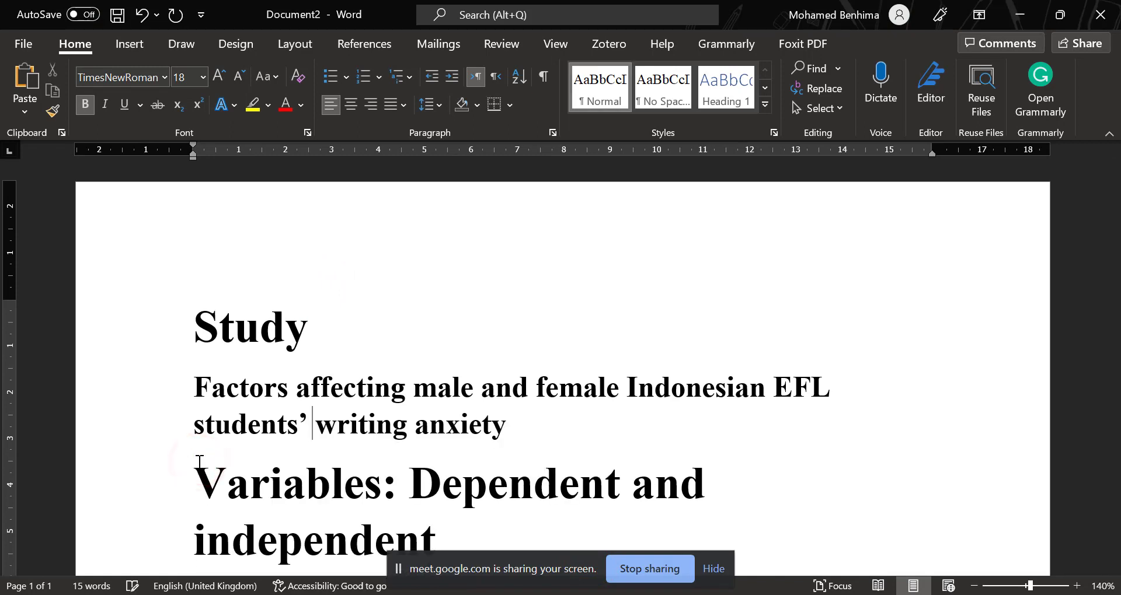
Start a new line after the variables line with the text "Levels of measurement:".
scroll(461, 491, "down", 2)
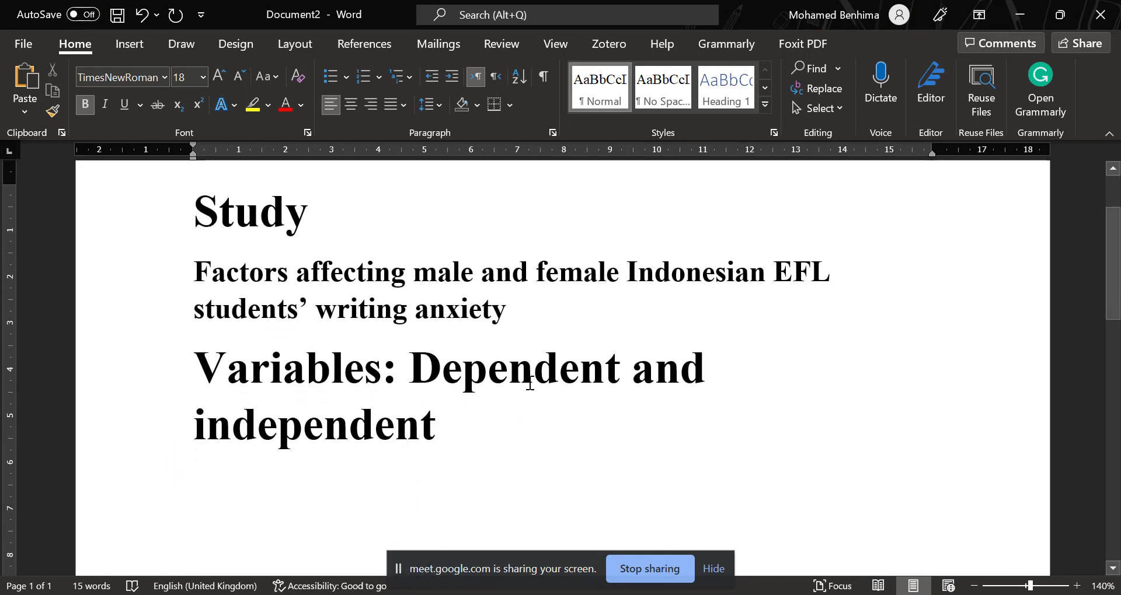
left_click(462, 416)
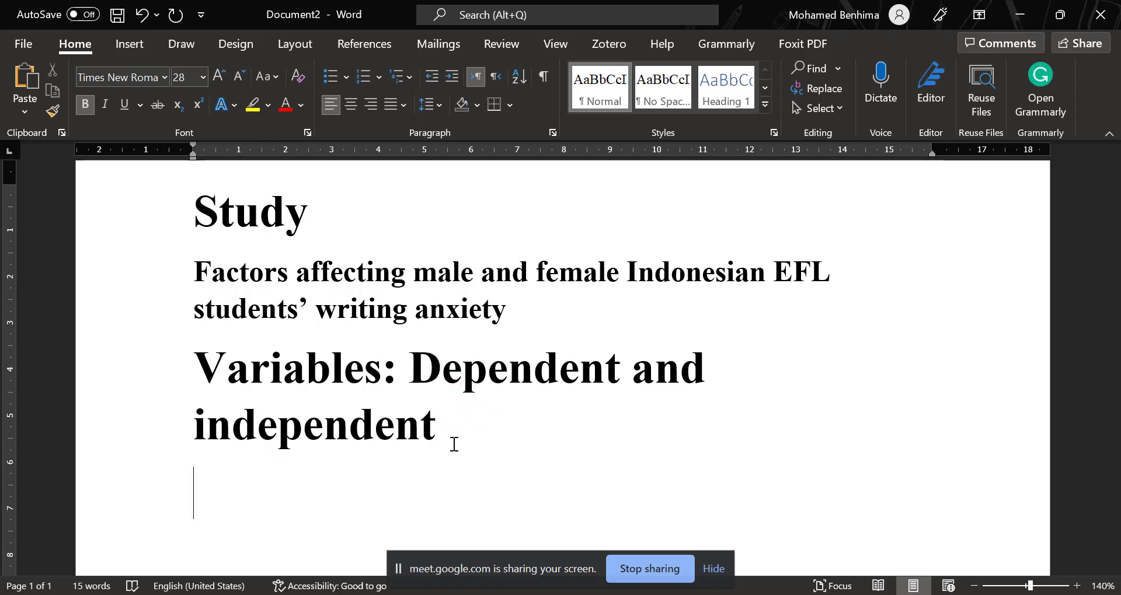
type("Level")
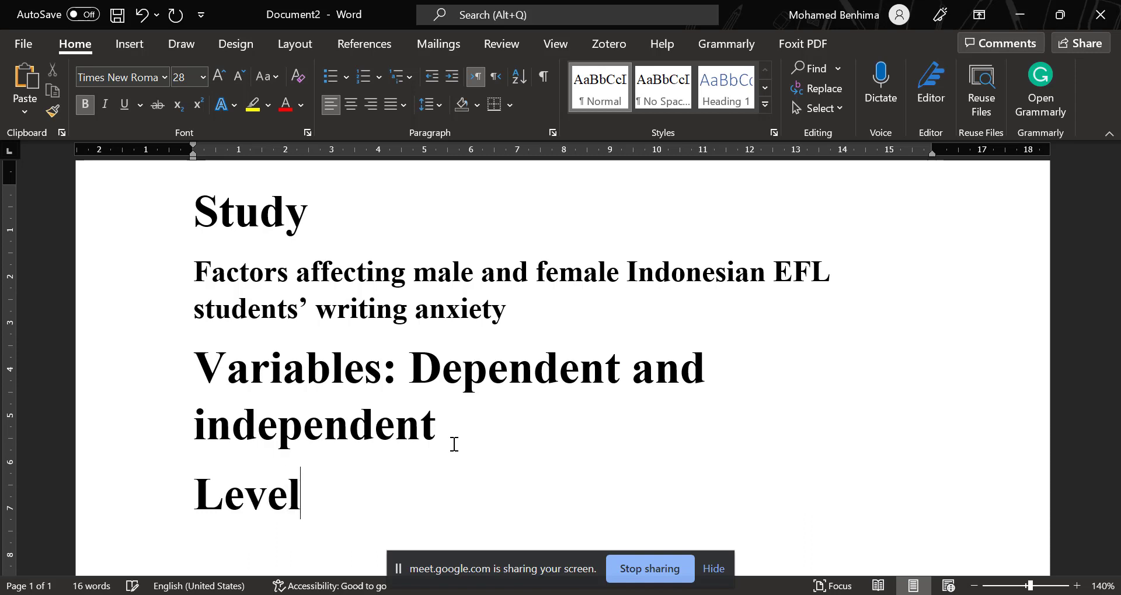
type("s of mea")
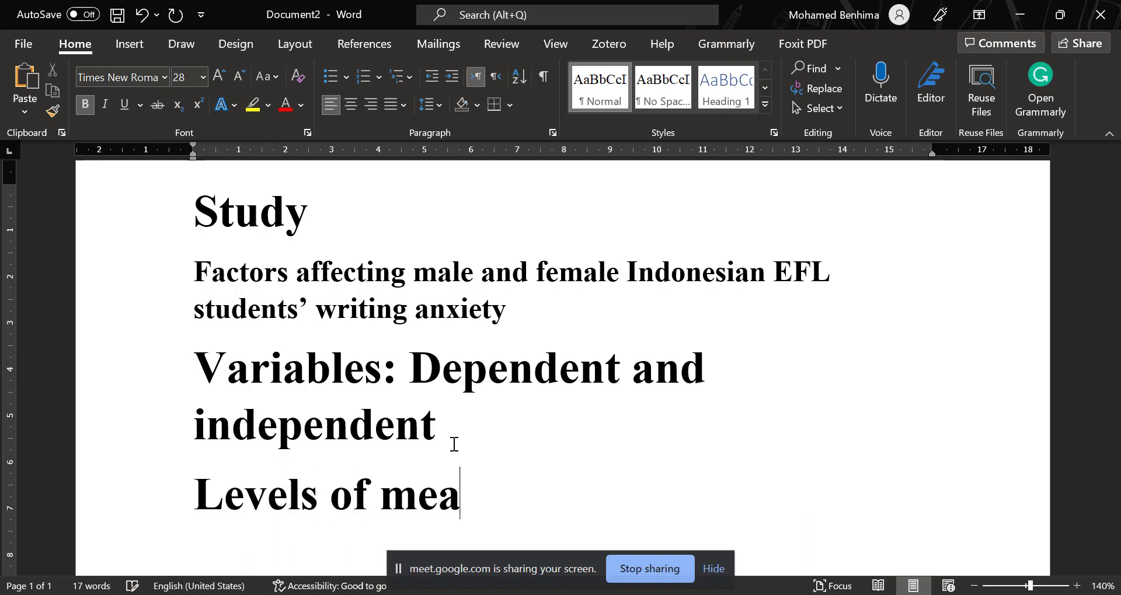
type("surement:")
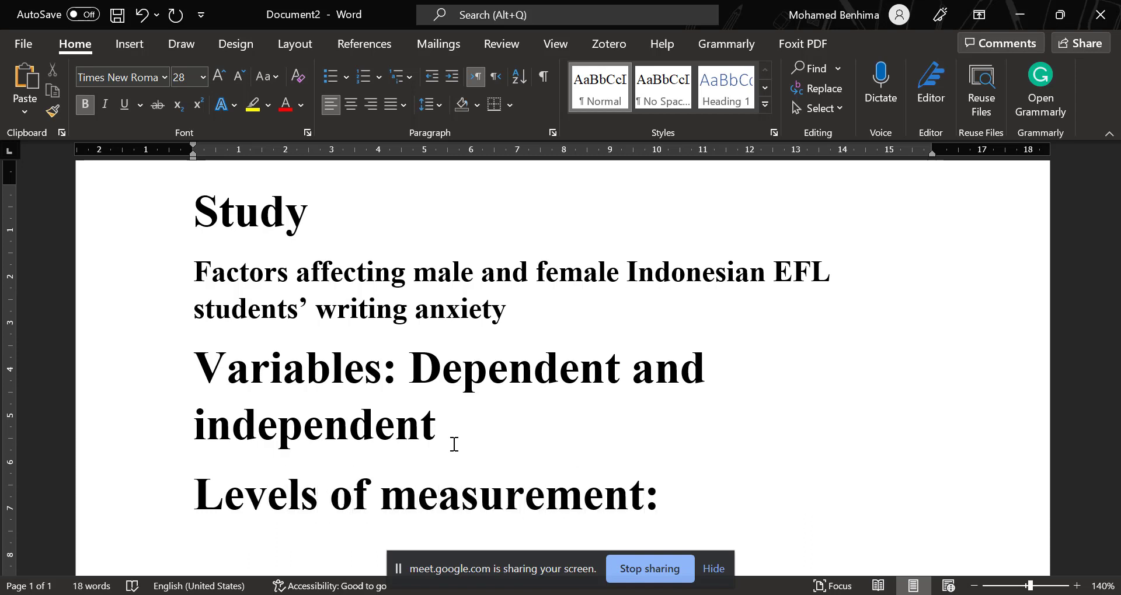
Complete the levels of measurement line with "Categorical, ordinal, interval and ratio variables".
scroll(701, 473, "down", 1)
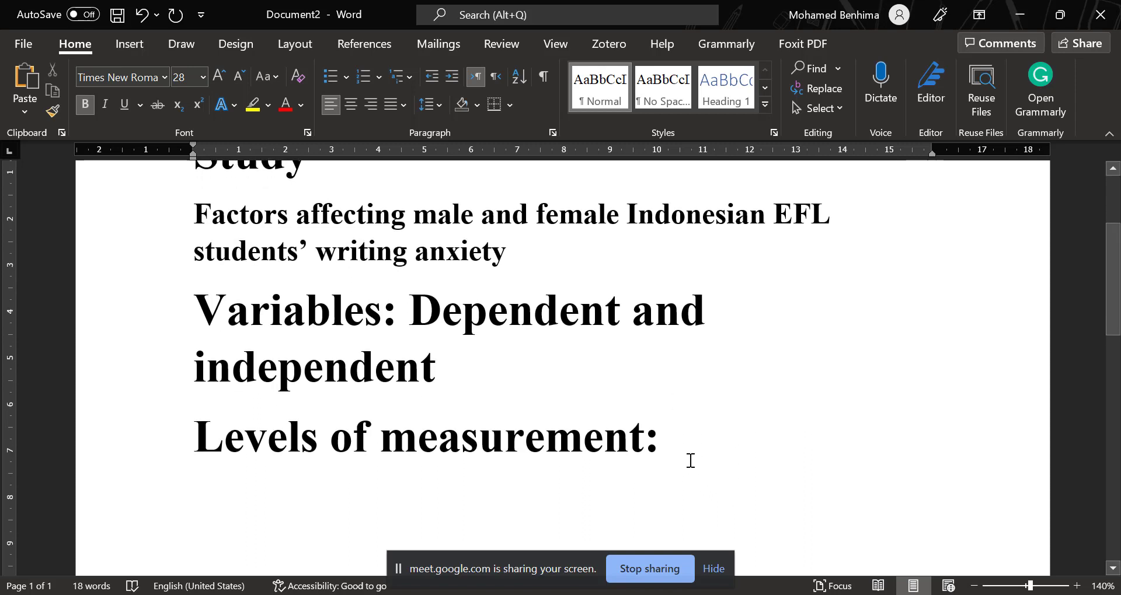
type("C")
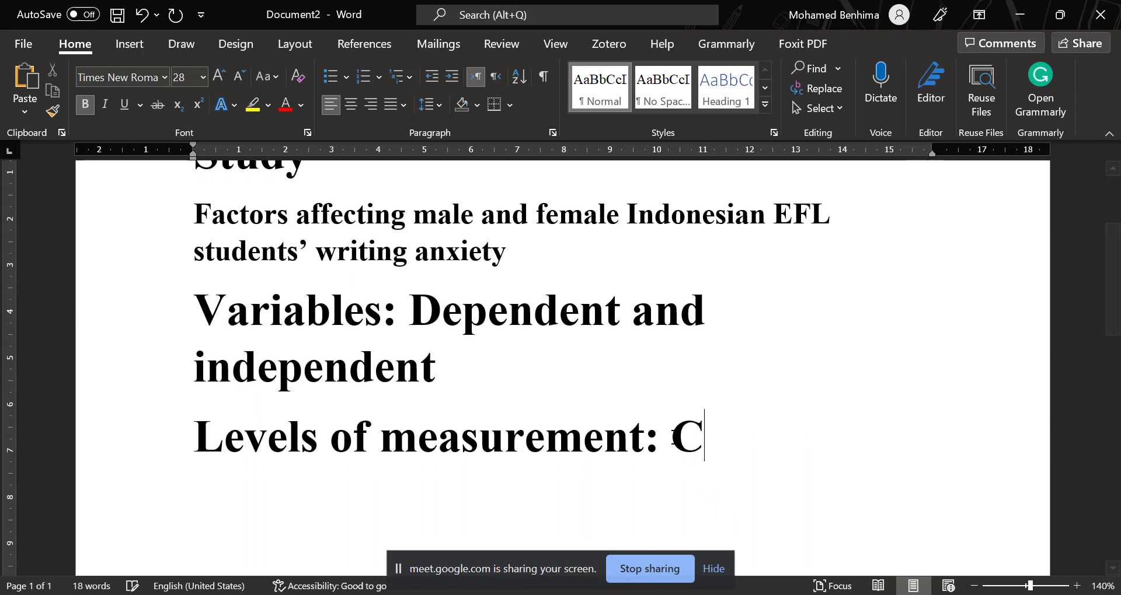
type("ategorical, ")
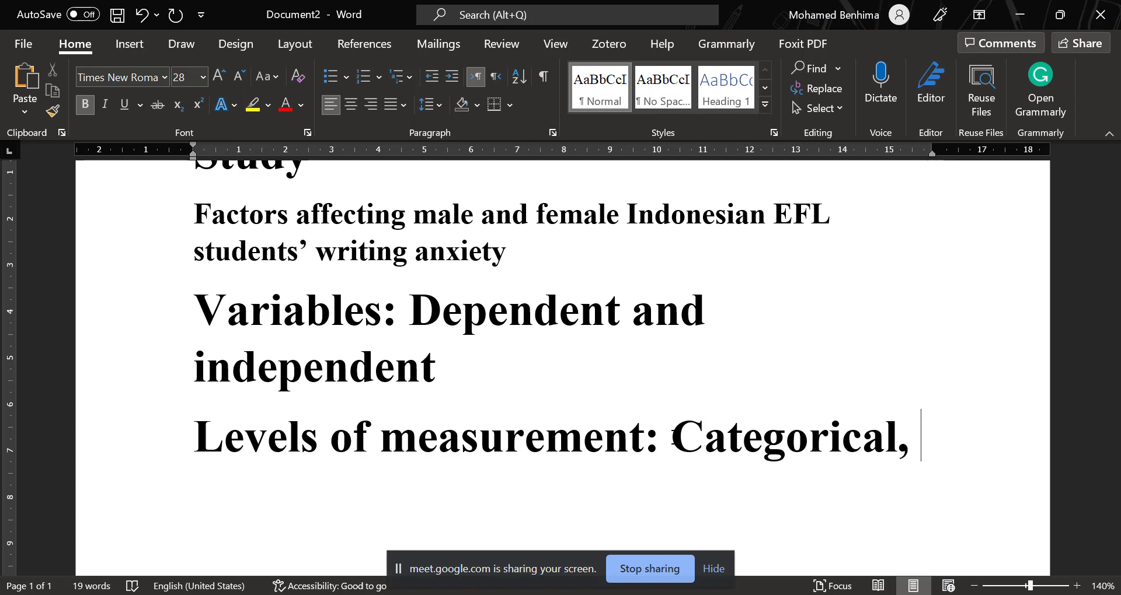
type("oe")
key("BackSpace")
type("rdin")
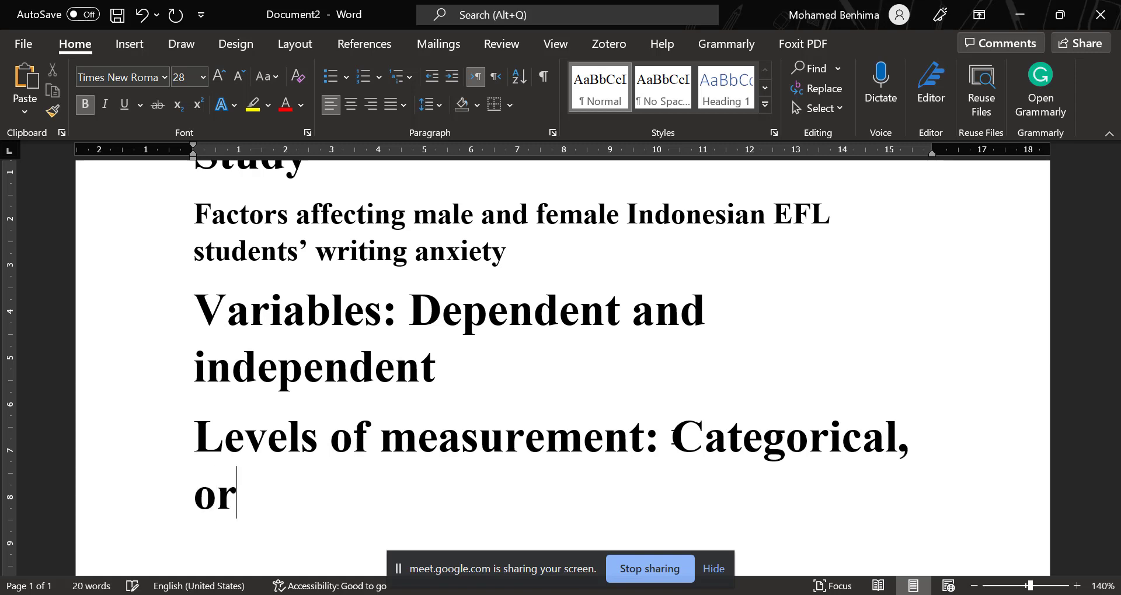
type("al,")
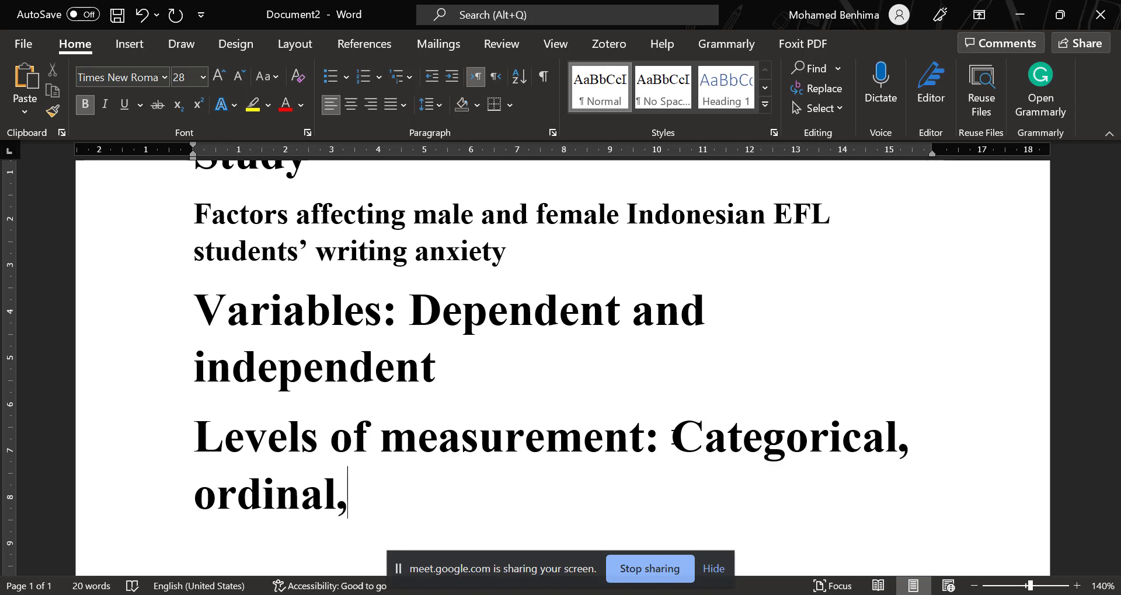
type(" interve")
key("BackSpace")
type("al")
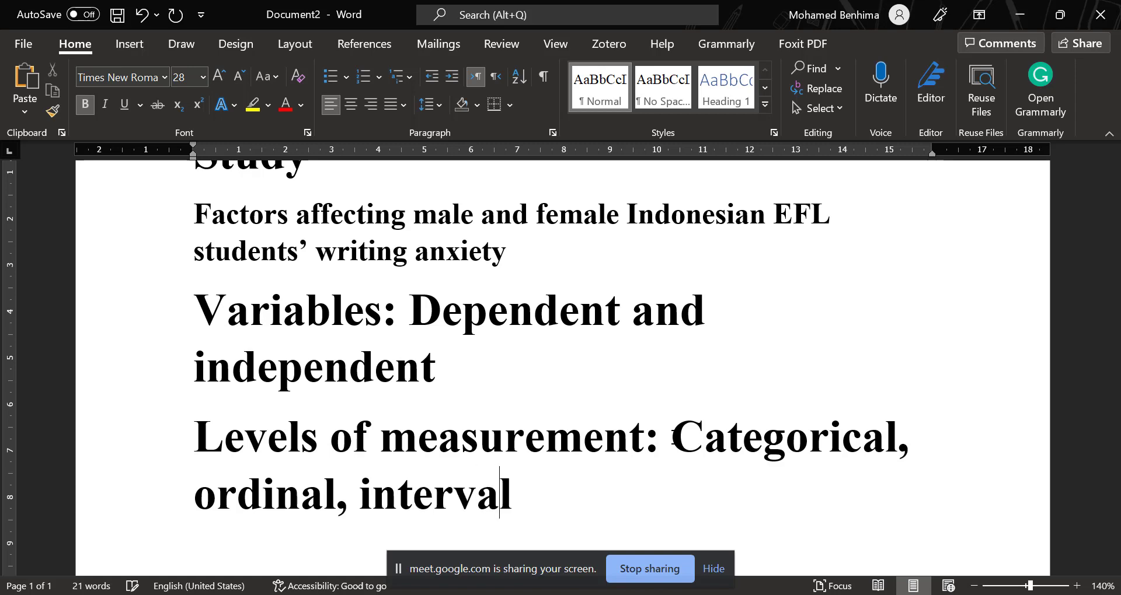
type(" and ratio")
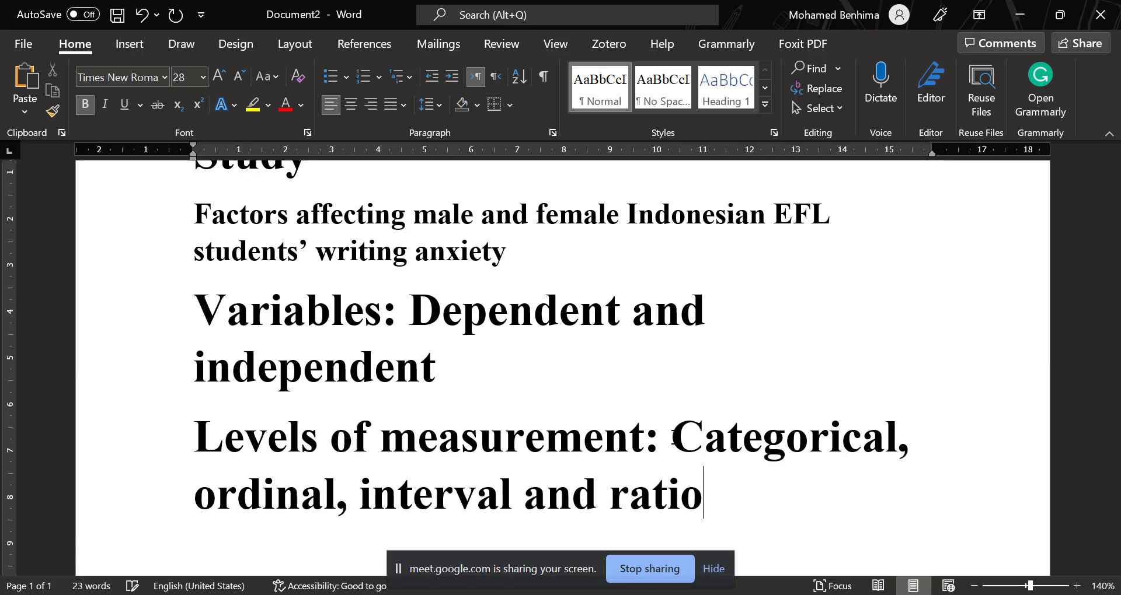
type(" variables")
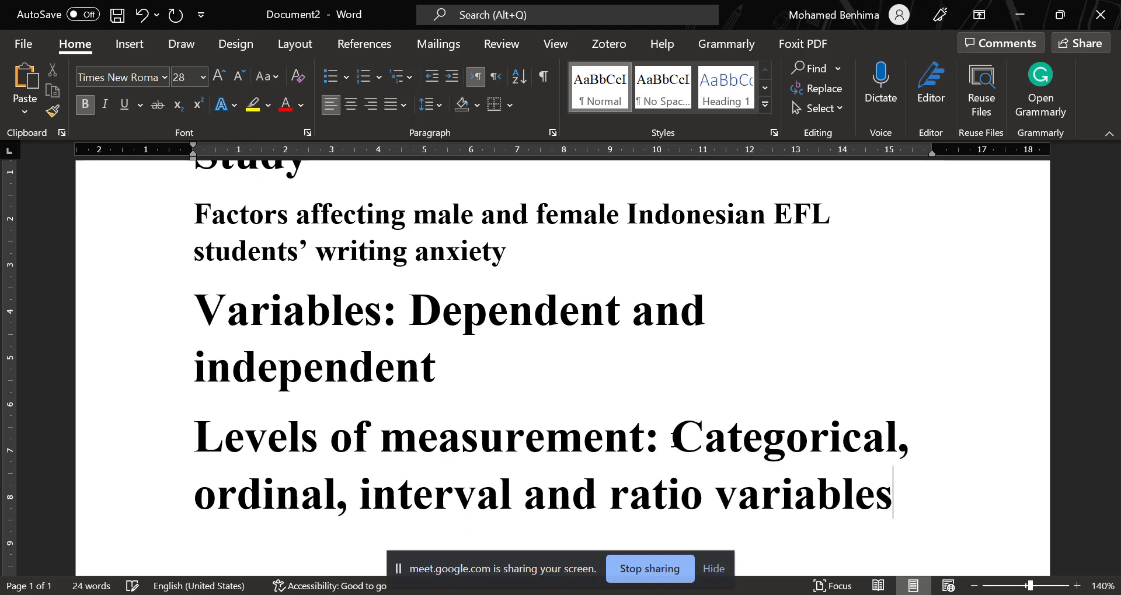
Insert "(Gender)" after "Categorical" in the levels of measurement line.
scroll(928, 425, "down", 1)
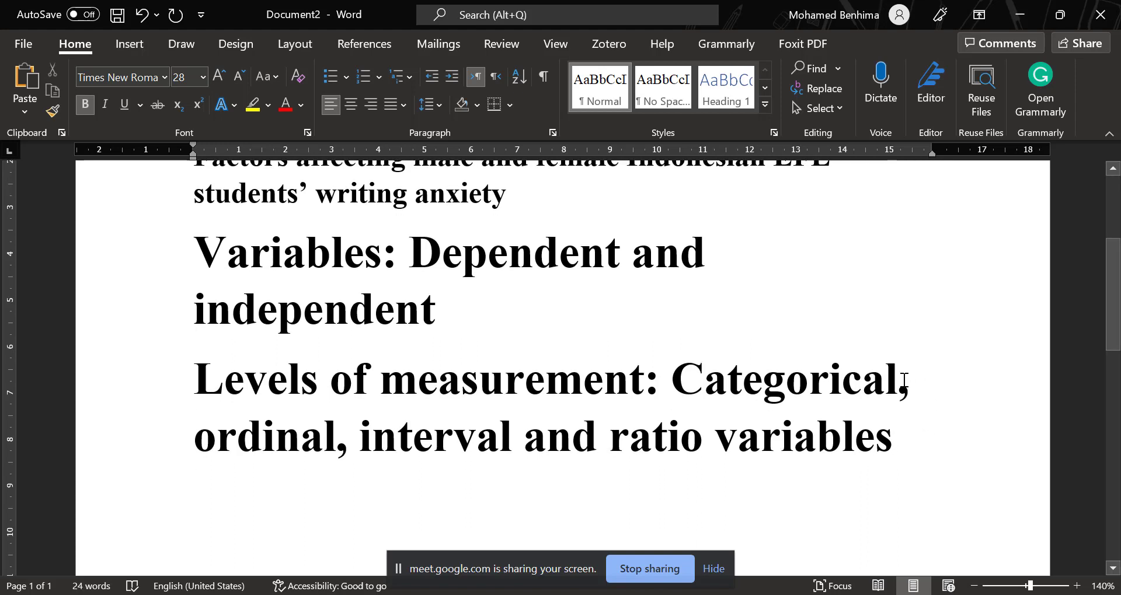
left_click(895, 383)
type("(G")
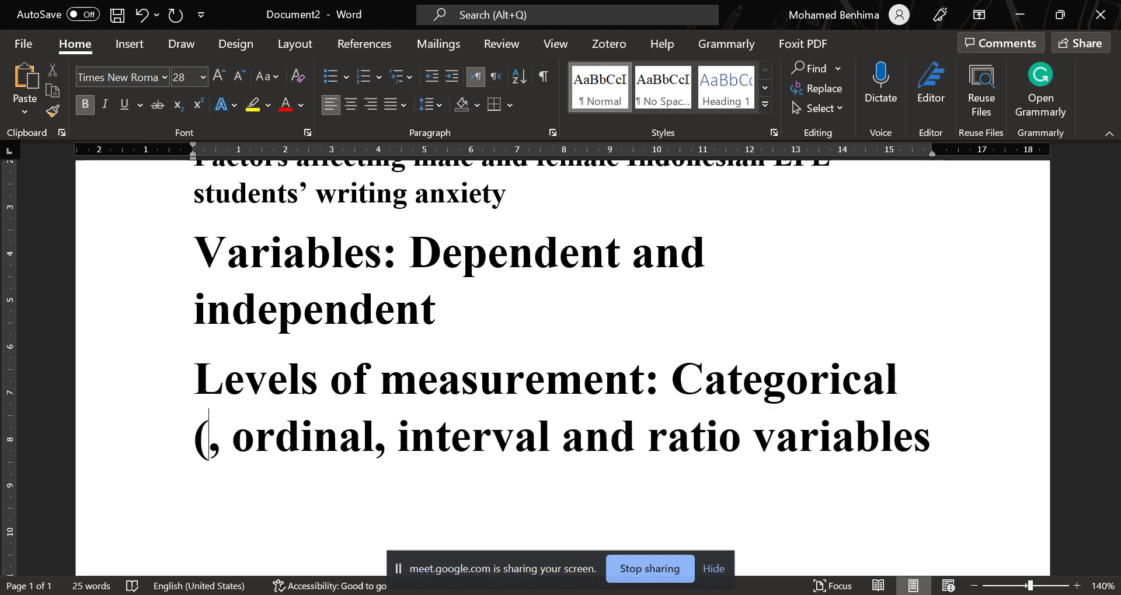
type("ender")
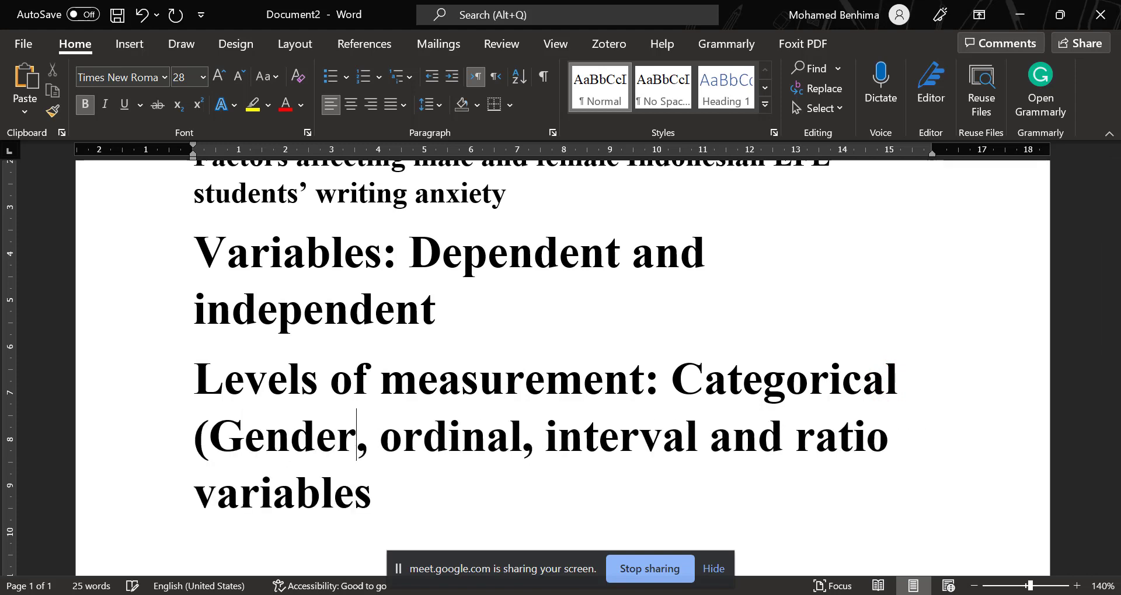
type(")")
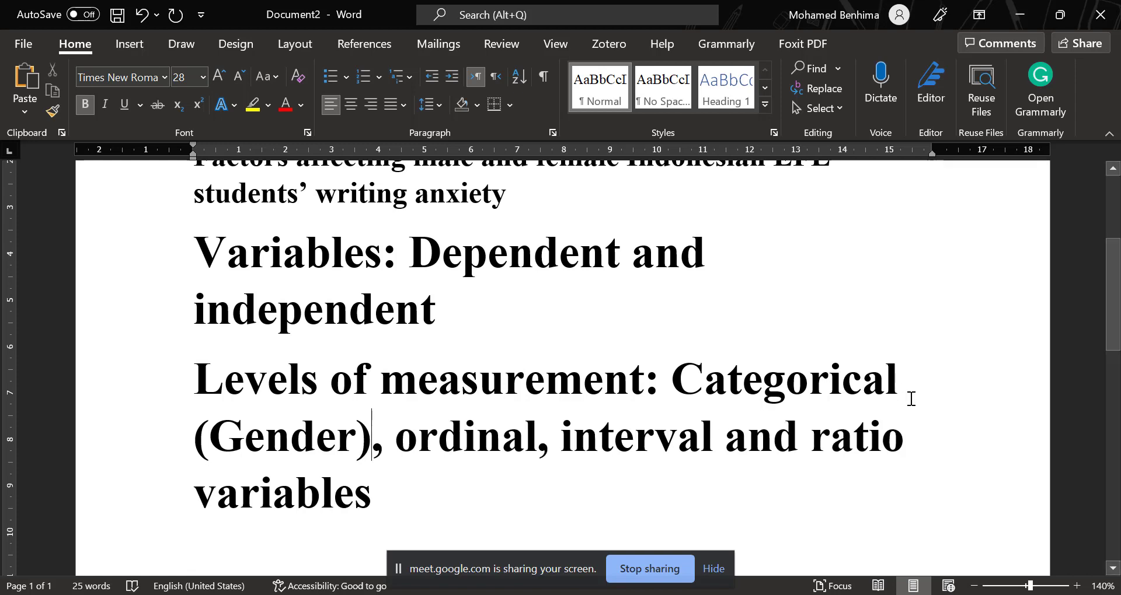
Insert "(Likert scale)" after "ordinal" in the levels of measurement line.
left_click(537, 443)
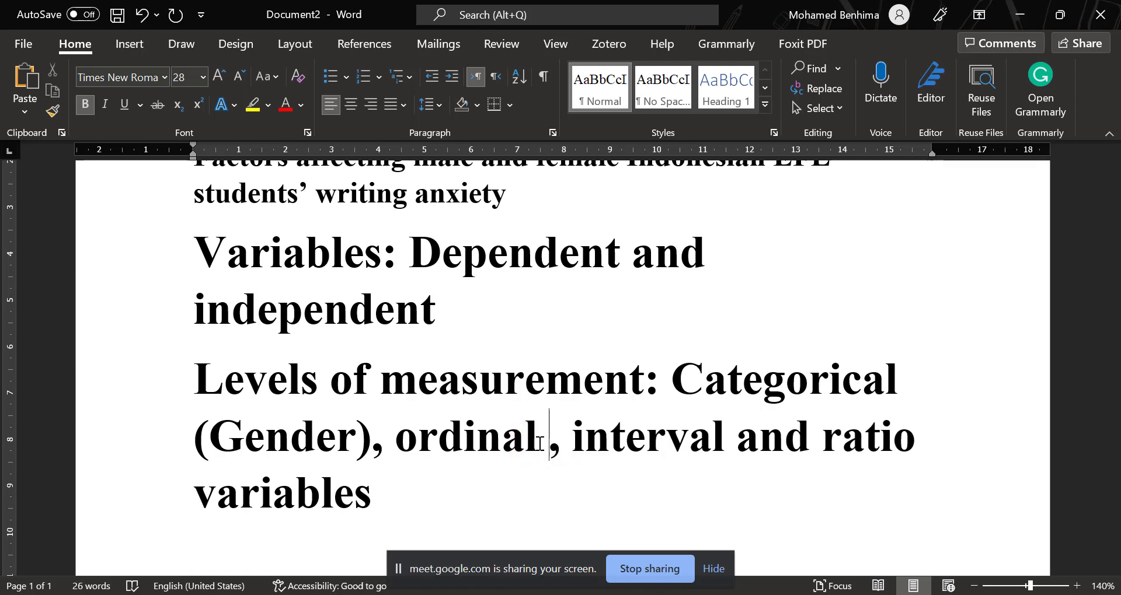
type("(")
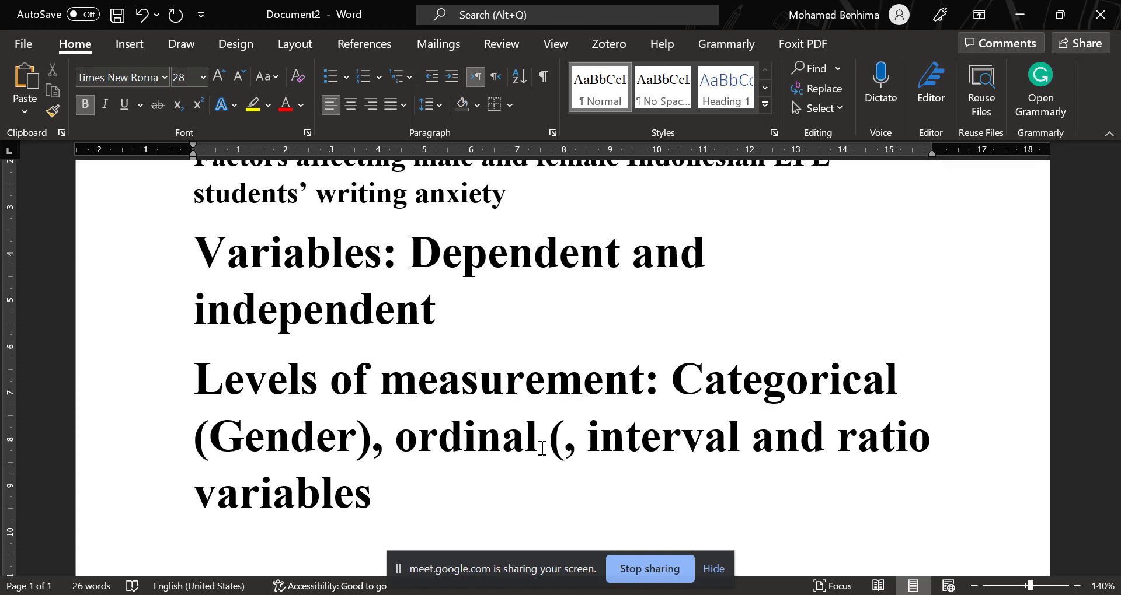
type("Like")
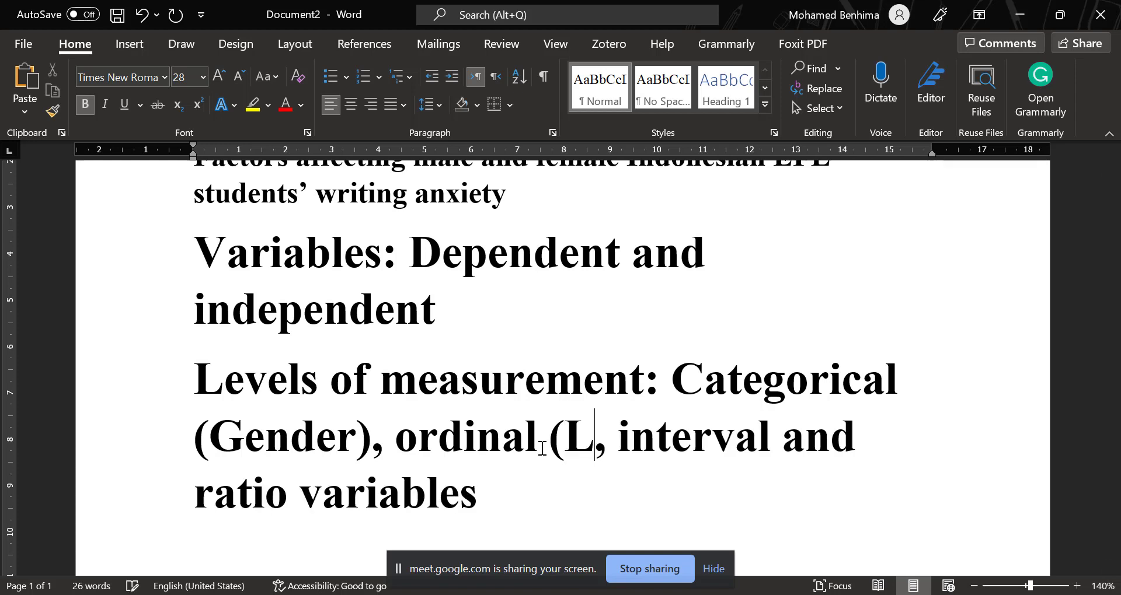
type("rt scale")
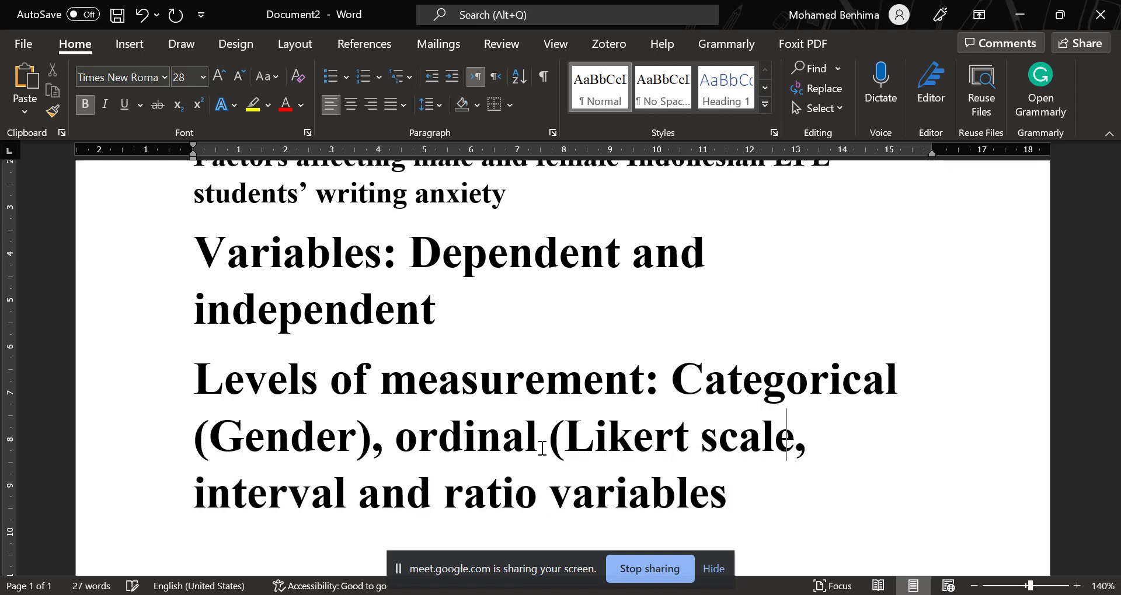
type(")")
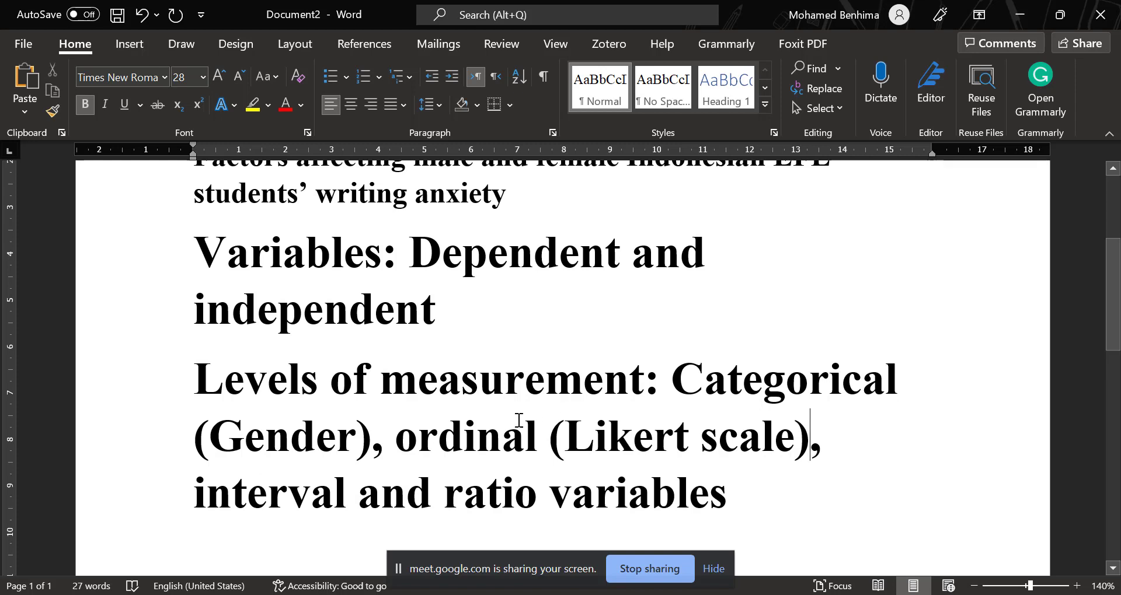
Add "(age, score)" after "interval and ratio variables" at the end of the levels of measurement line.
left_click(733, 496)
type("(")
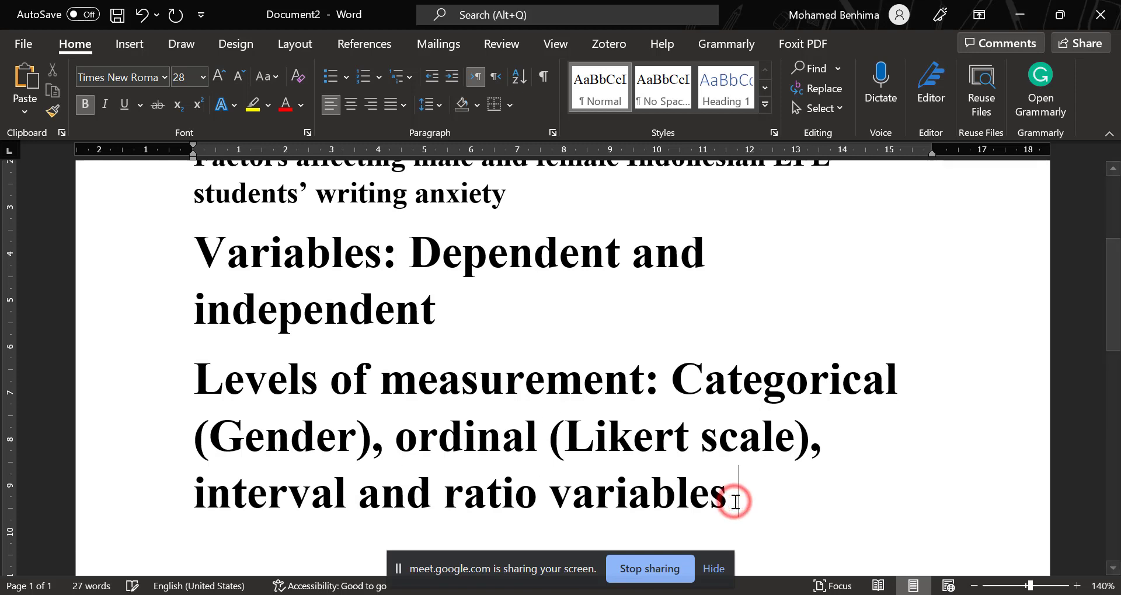
type("age")
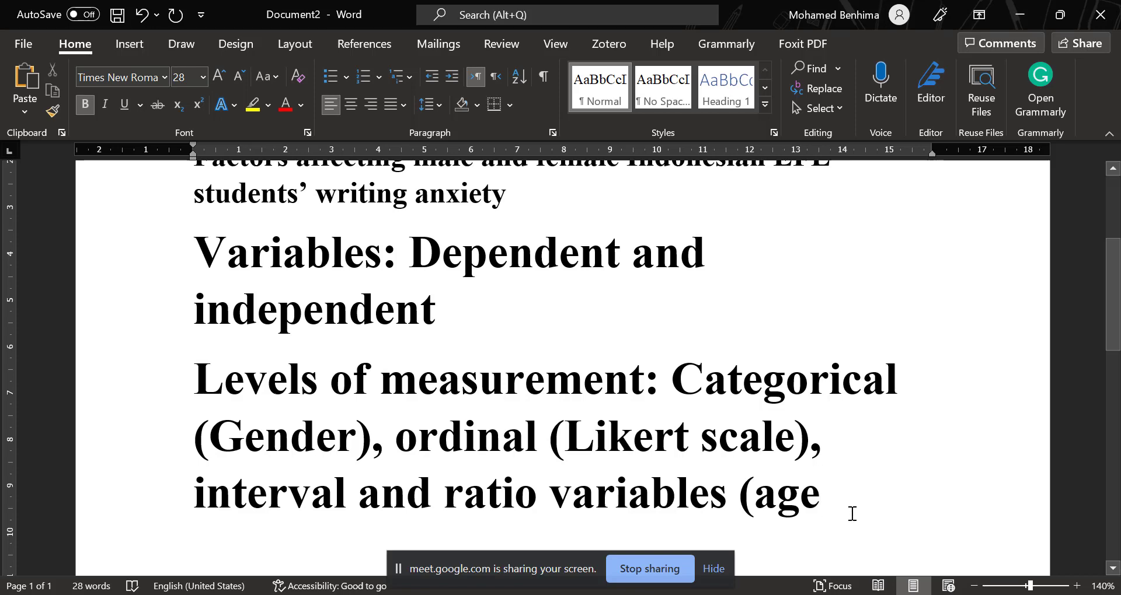
type(", score")
scroll(731, 345, "up", 2)
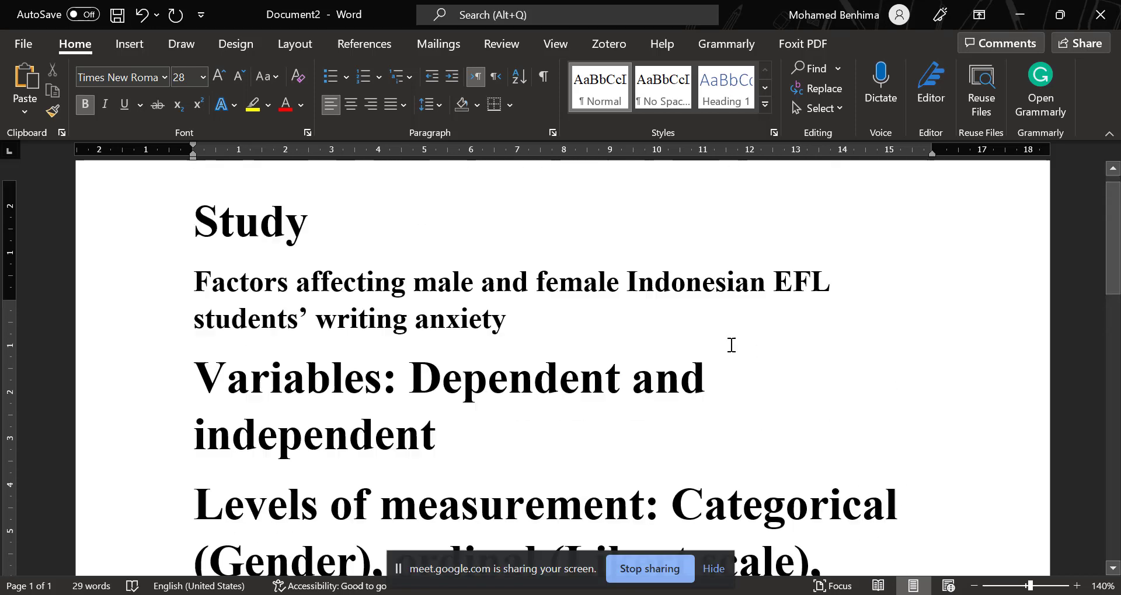
scroll(732, 345, "up", 2)
scroll(467, 438, "down", 7)
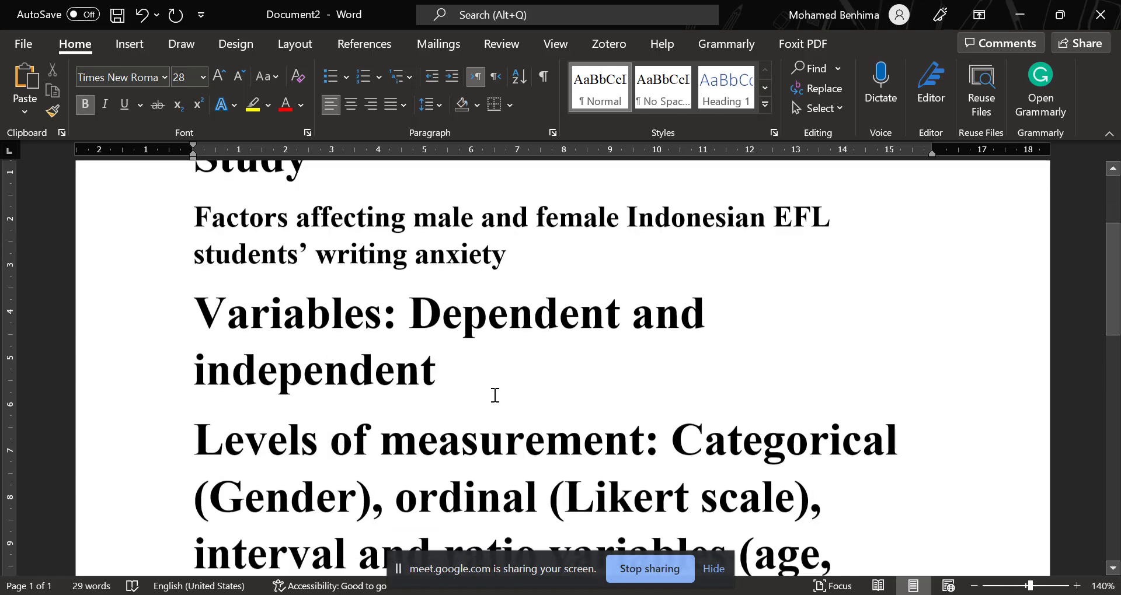
left_click(328, 372)
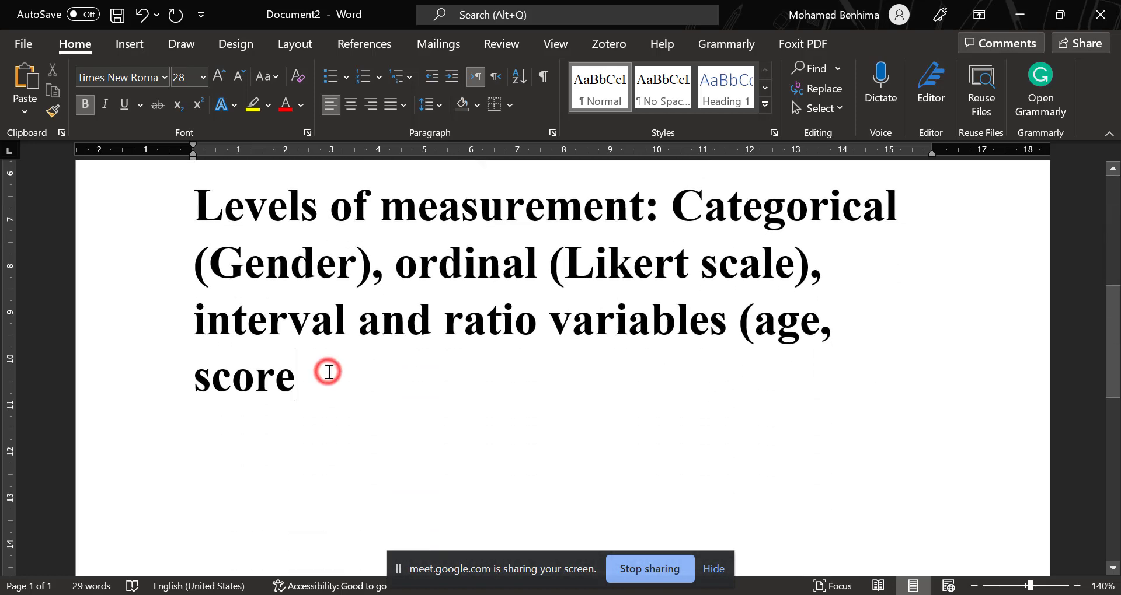
type(")")
Start a new line below the levels of measurement with the heading "Research hypotheses:".
scroll(535, 370, "up", 2)
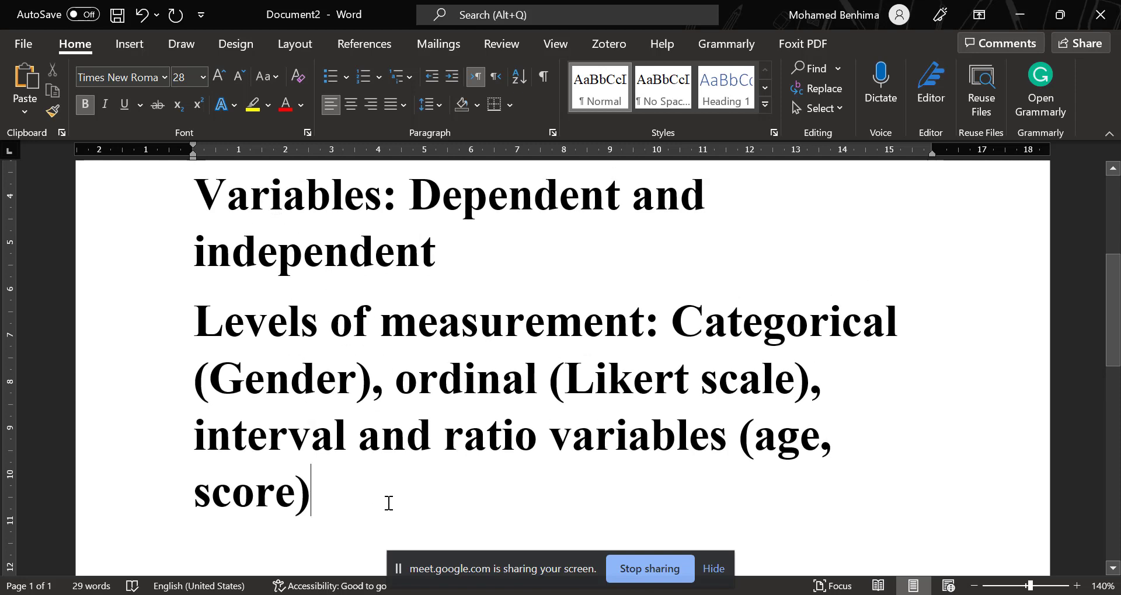
key("Return")
scroll(364, 490, "down", 2)
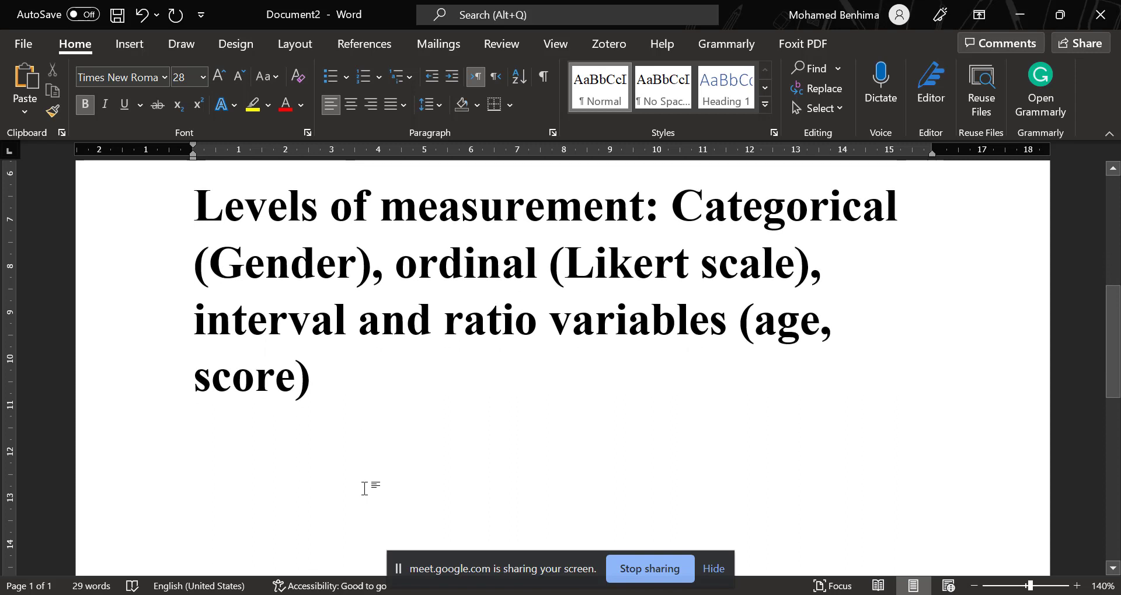
type("Researc")
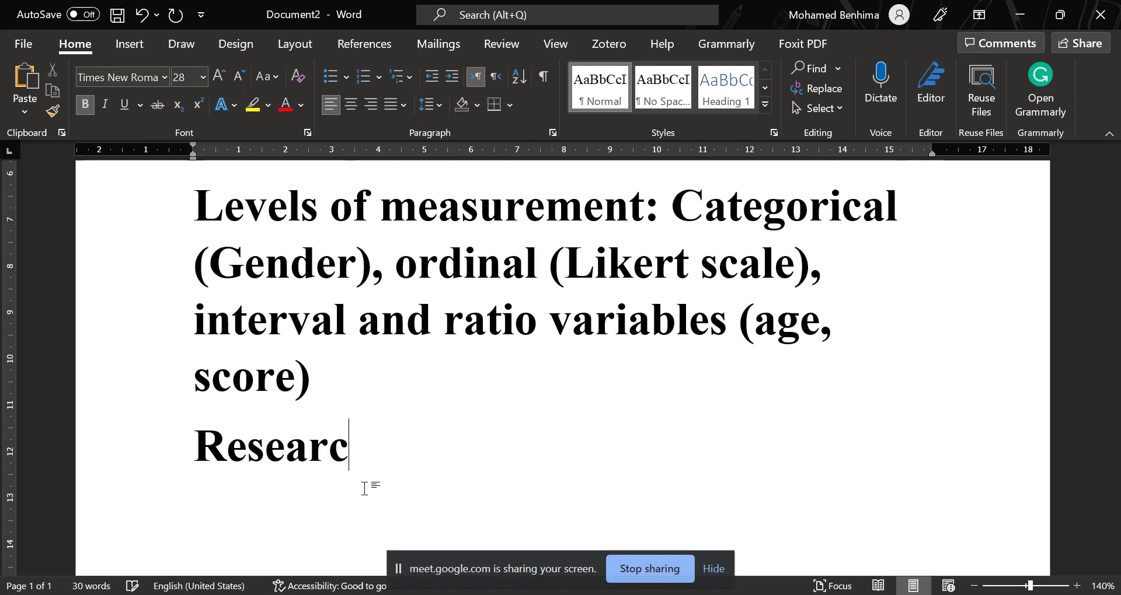
type("h hypothes")
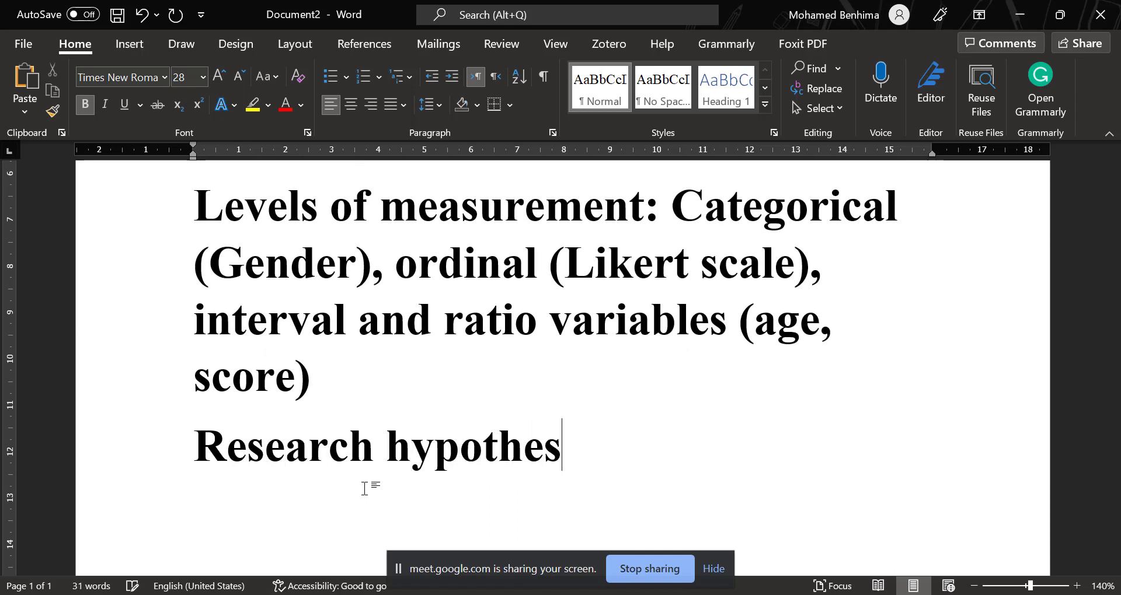
type("es: ")
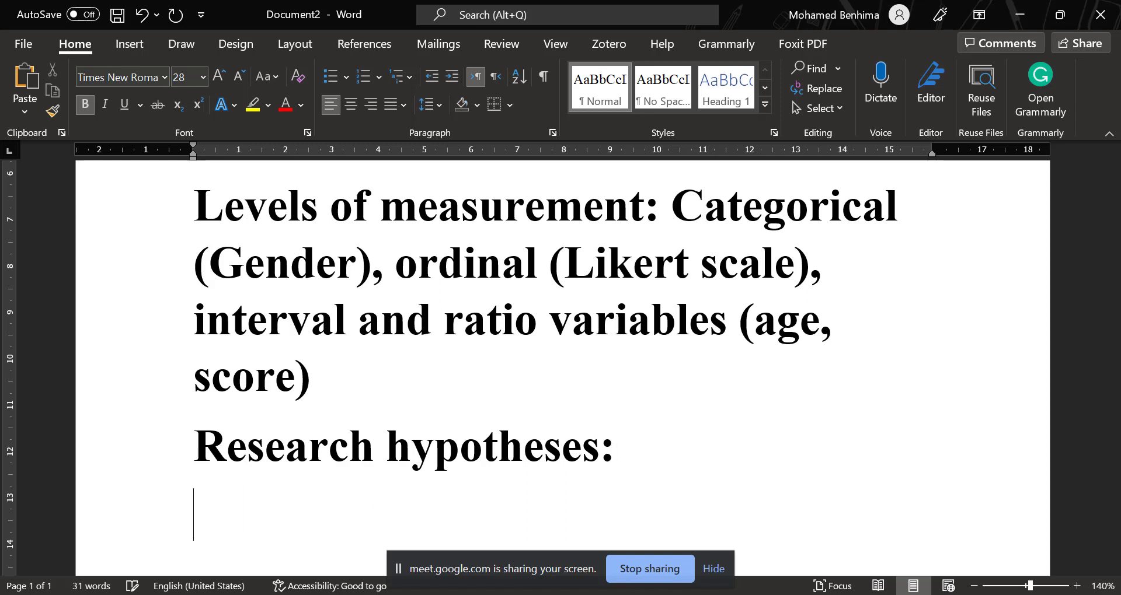
type("Nu")
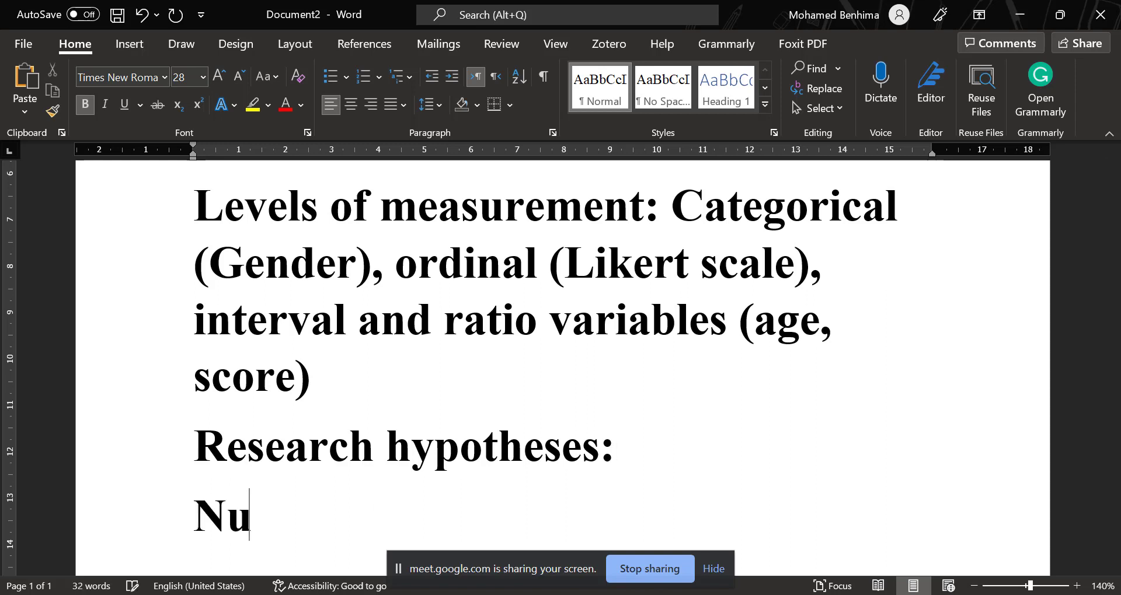
type("ll hypothesesi")
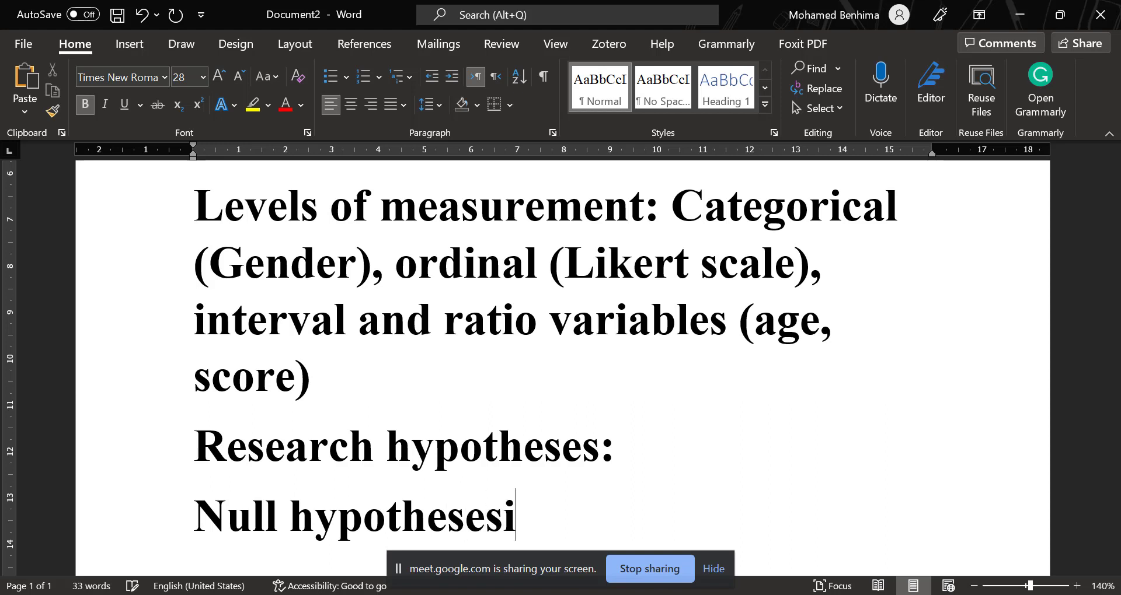
Enter "Null hypothesis" on its own line under the Research hypotheses heading.
key("BackSpace")
key("BackSpace")
type("s")
key("BackSpace")
key("BackSpace")
type("is")
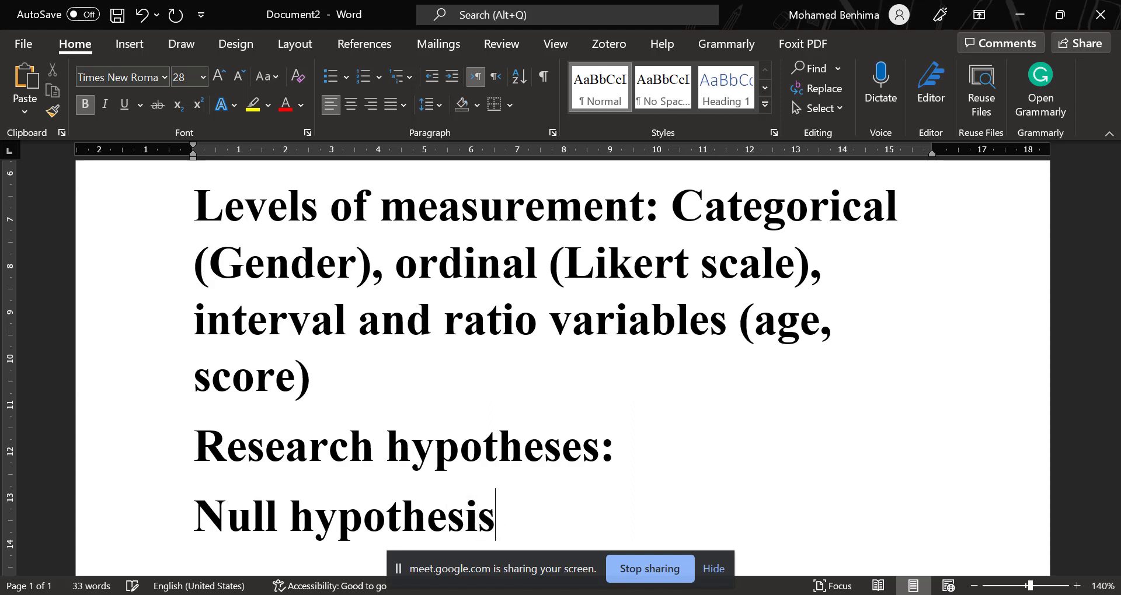
Add a new line reading "Alternative;" below the null hypothesis line.
key("Return")
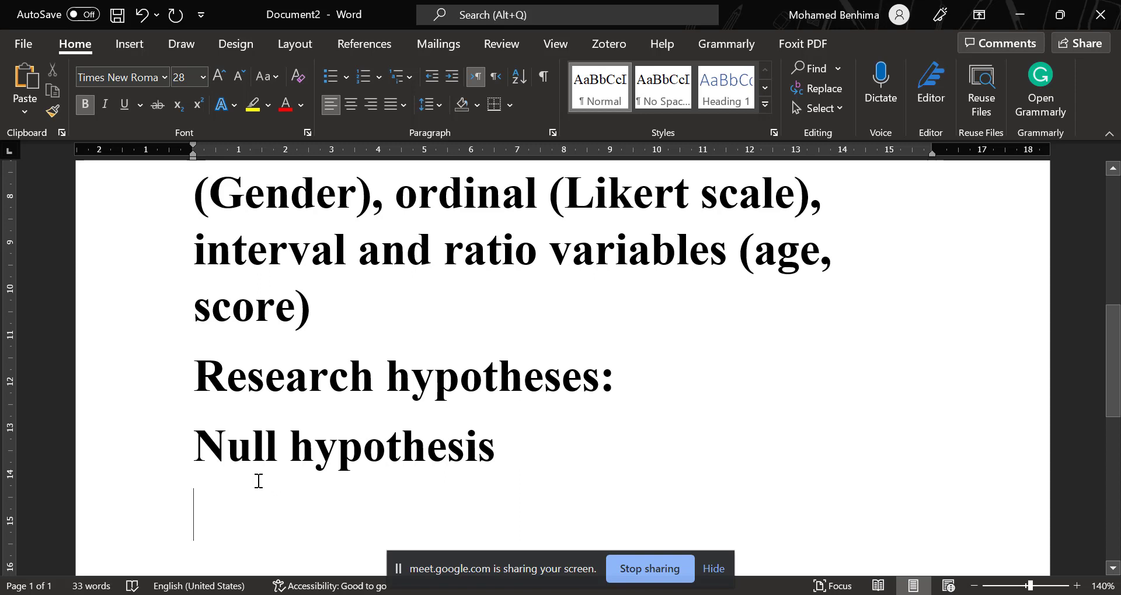
type("lternative")
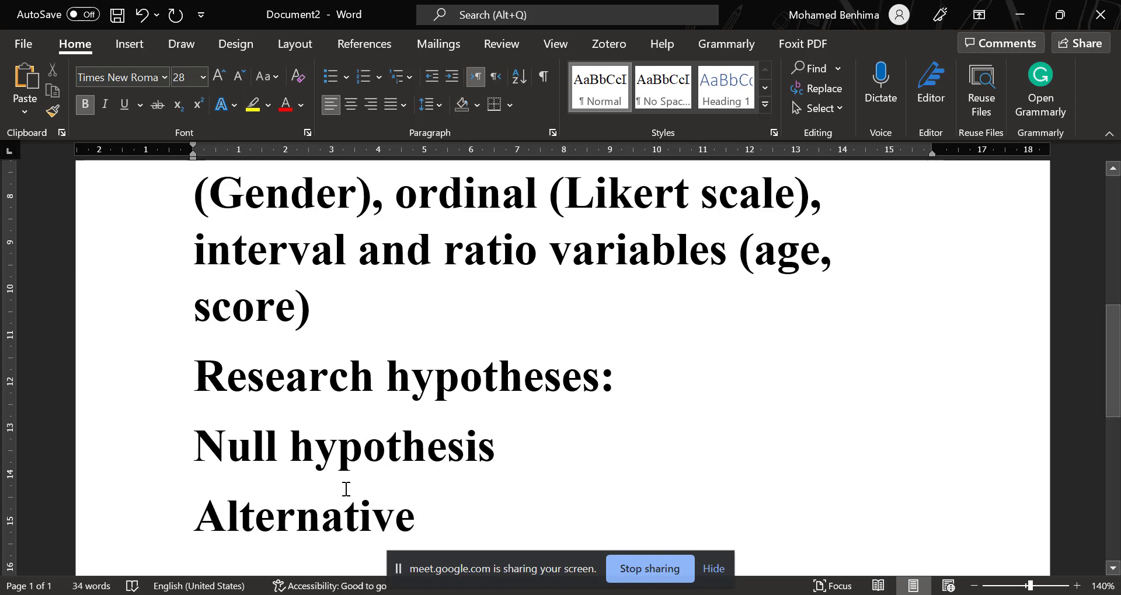
type(";")
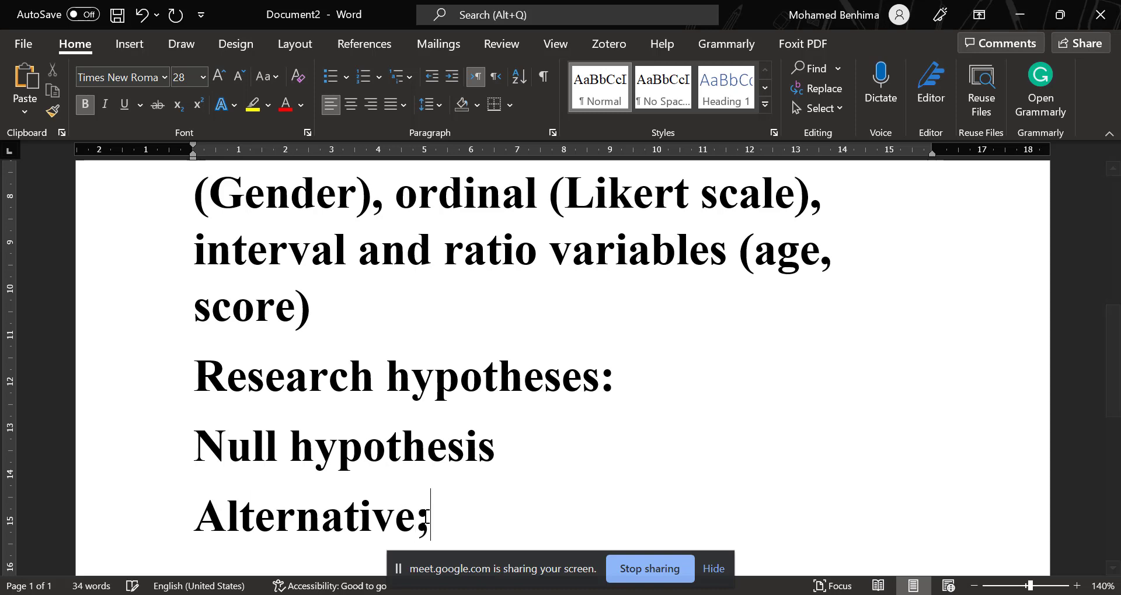
Review the study title, selecting "male and female" and "students’ writing anxiety" to point out the variables.
scroll(407, 355, "up", 3)
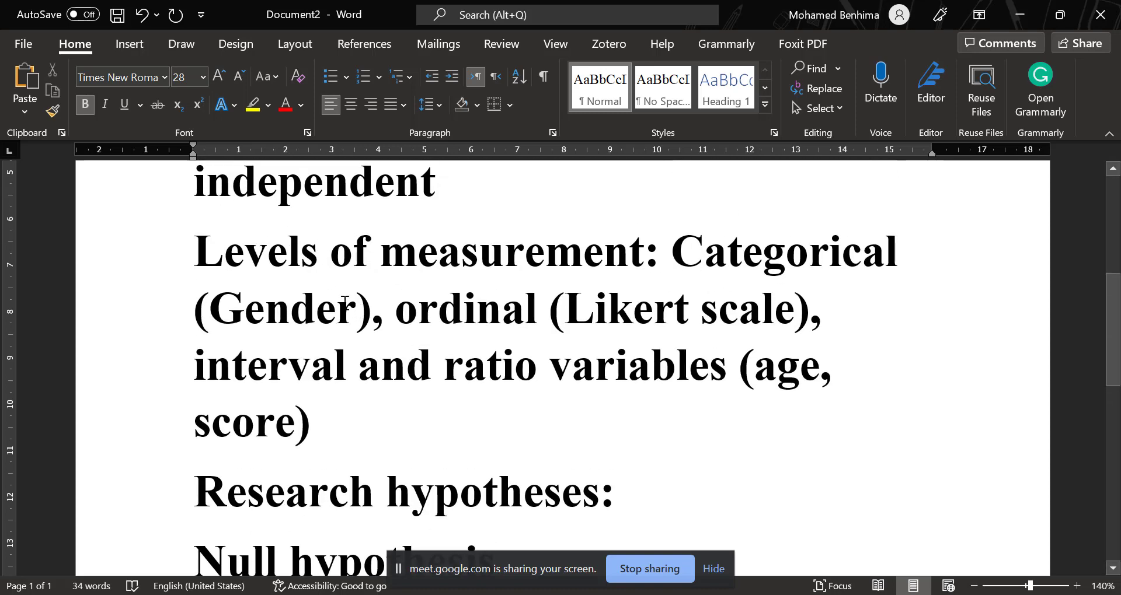
scroll(322, 301, "up", 5)
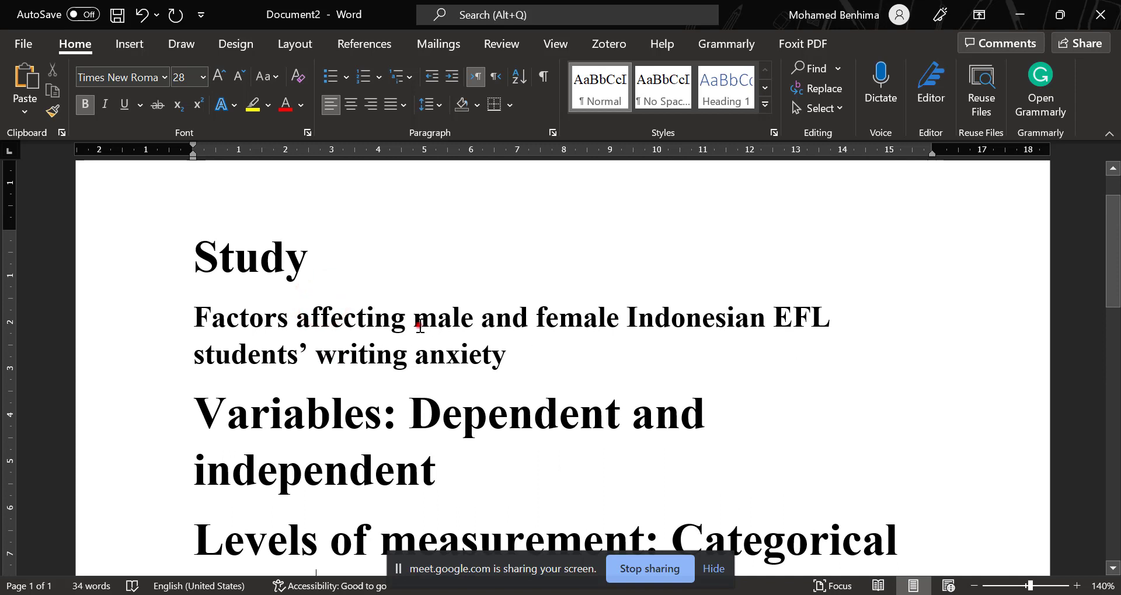
left_click_drag(420, 328, 626, 321)
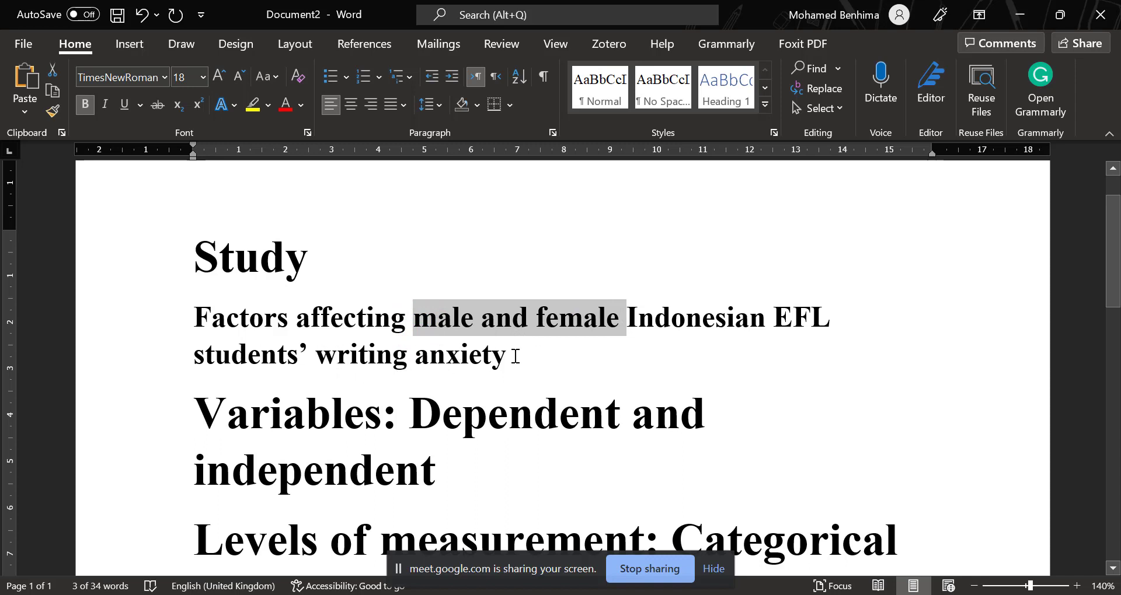
left_click_drag(516, 356, 195, 355)
scroll(403, 403, "down", 6)
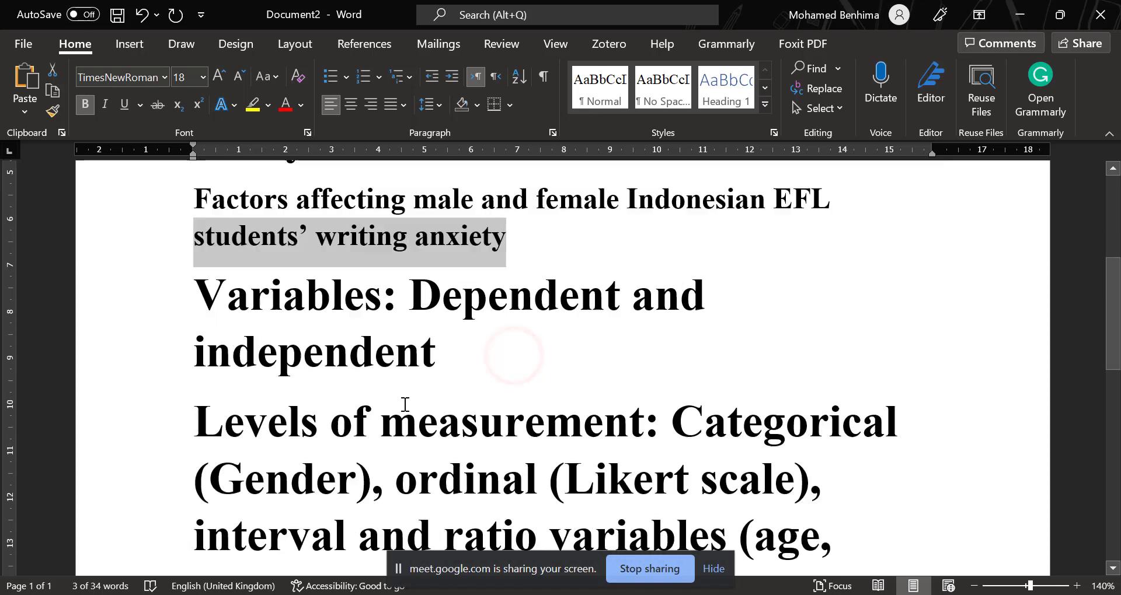
scroll(411, 392, "down", 3)
scroll(440, 320, "up", 1)
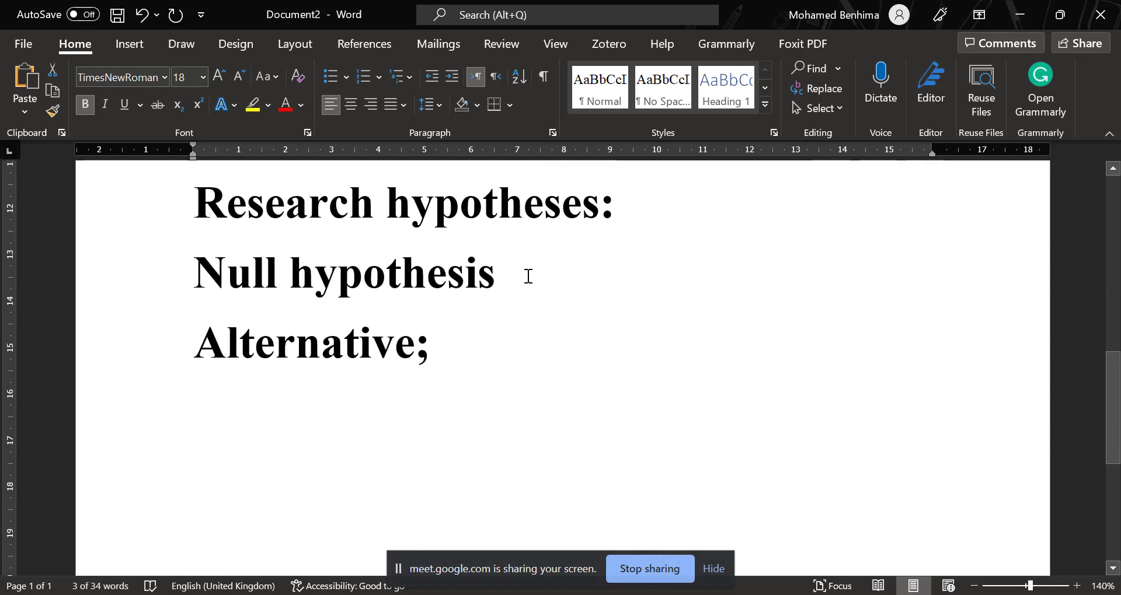
Complete the null hypothesis line with a colon and "There is no difference between male and female respondents in writing anxiety.".
left_click(525, 275)
type(": ")
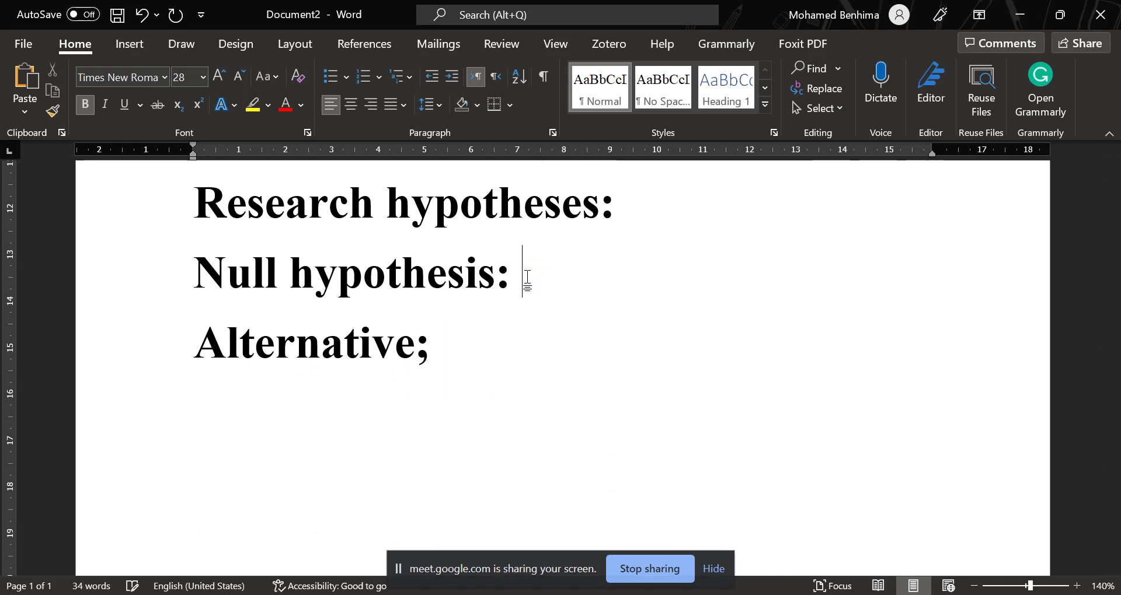
type("There is n")
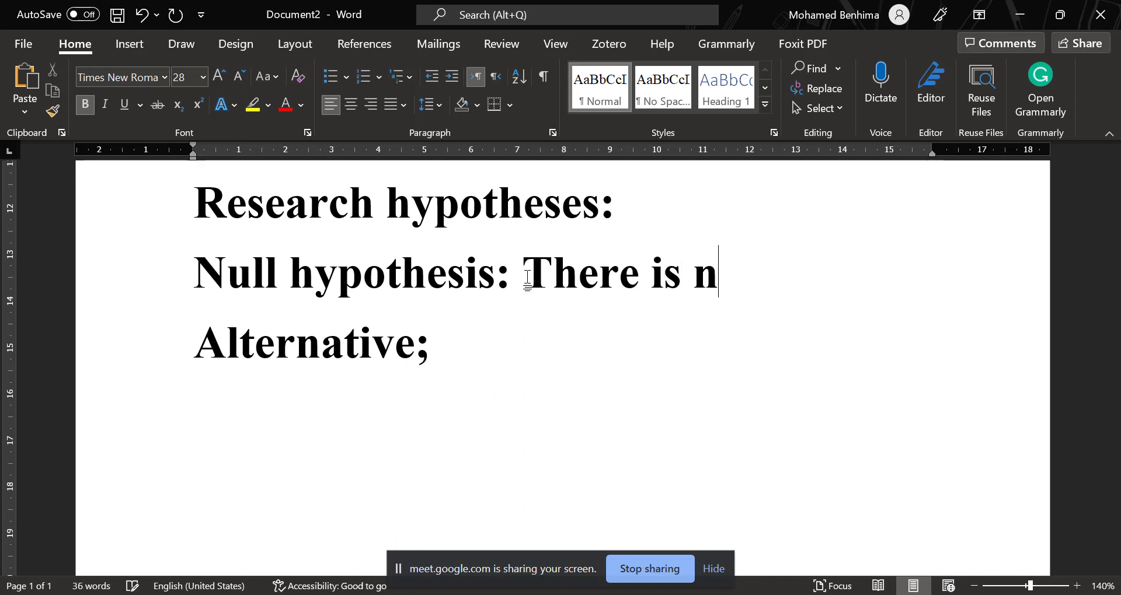
type("o different")
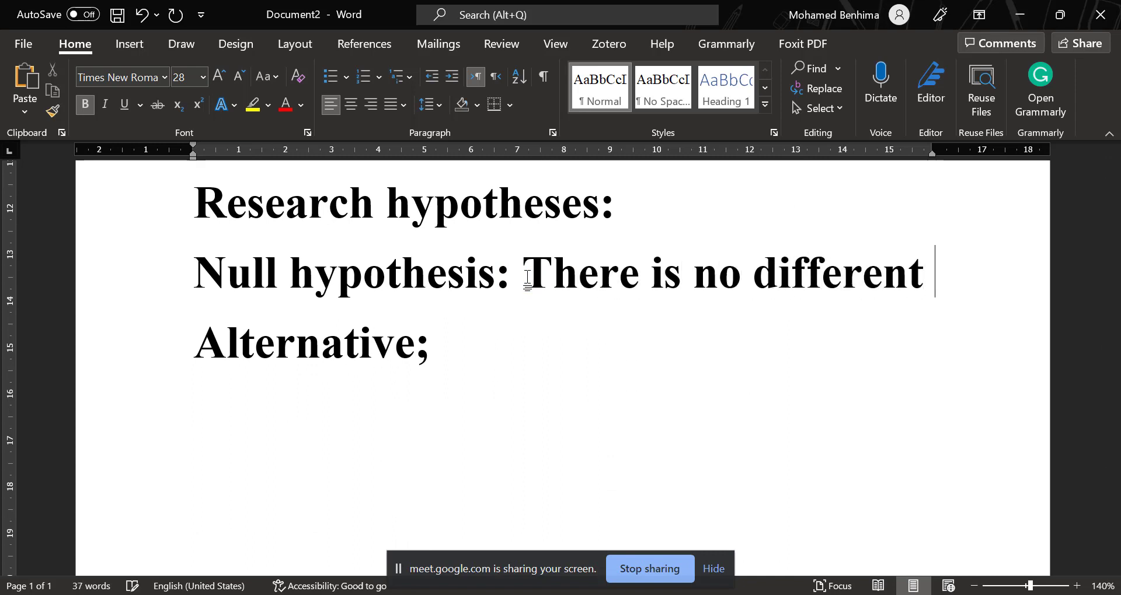
key("BackSpace")
type("ce betw")
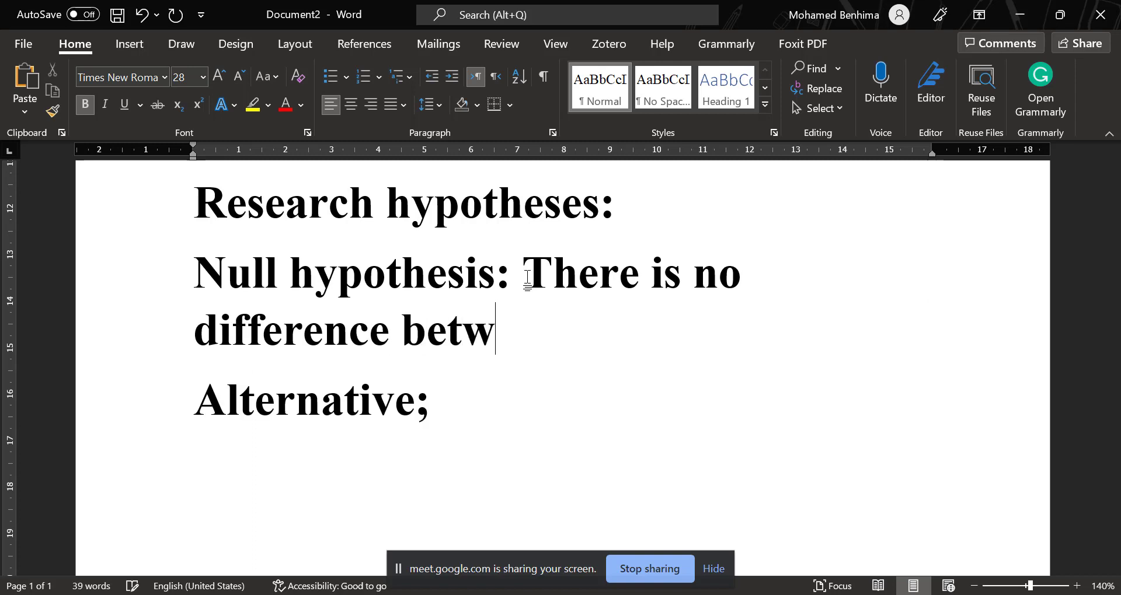
type("een, m")
key("BackSpace")
key("BackSpace")
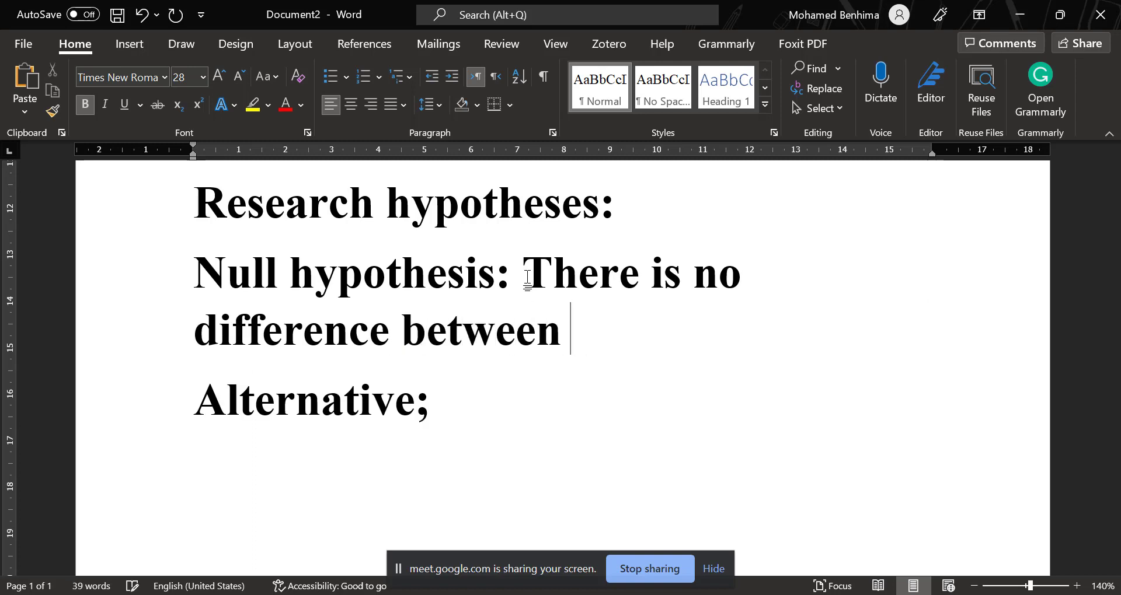
type("male and")
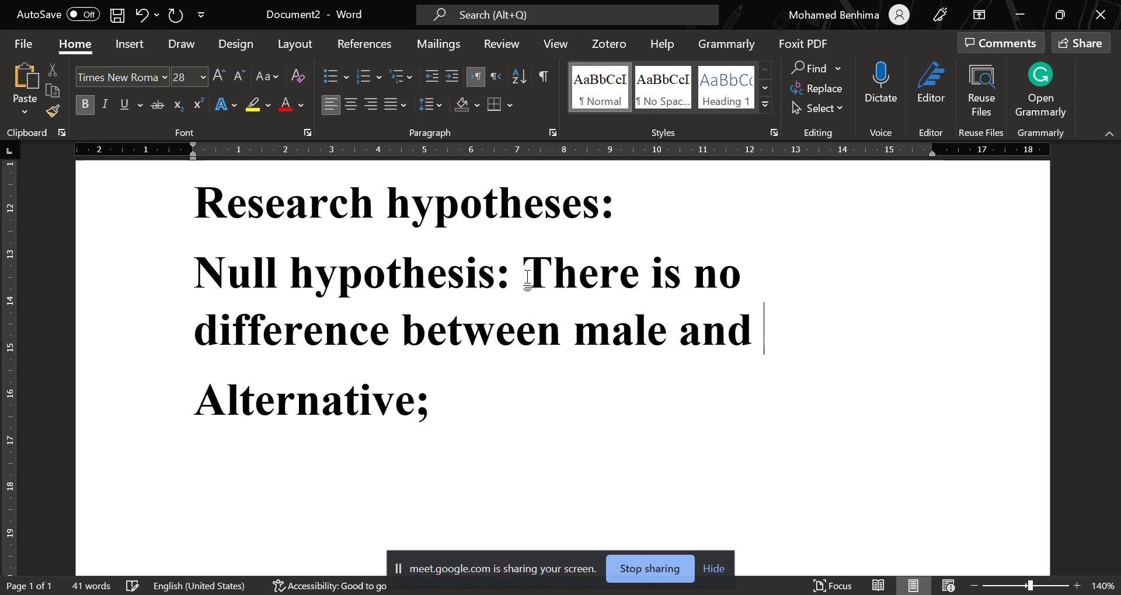
type(" female res")
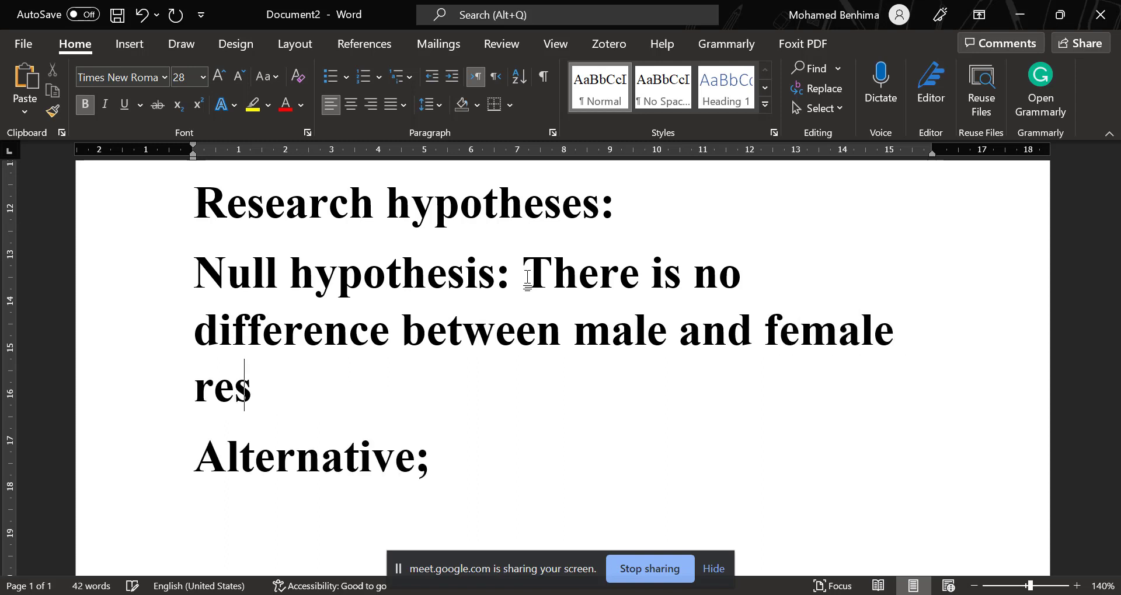
type("pondent")
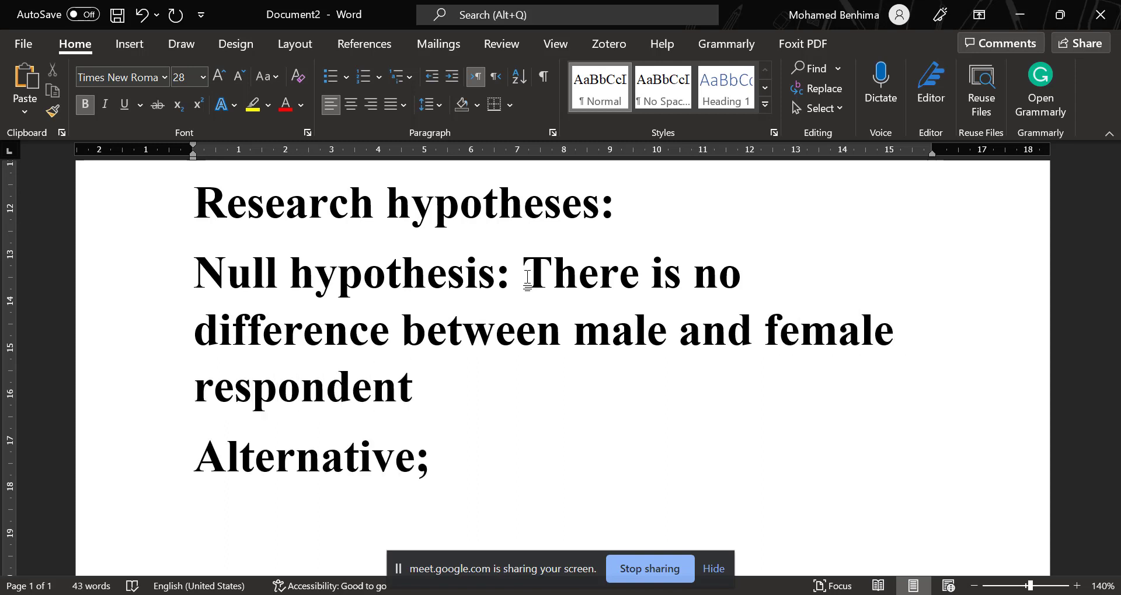
type("s in wr")
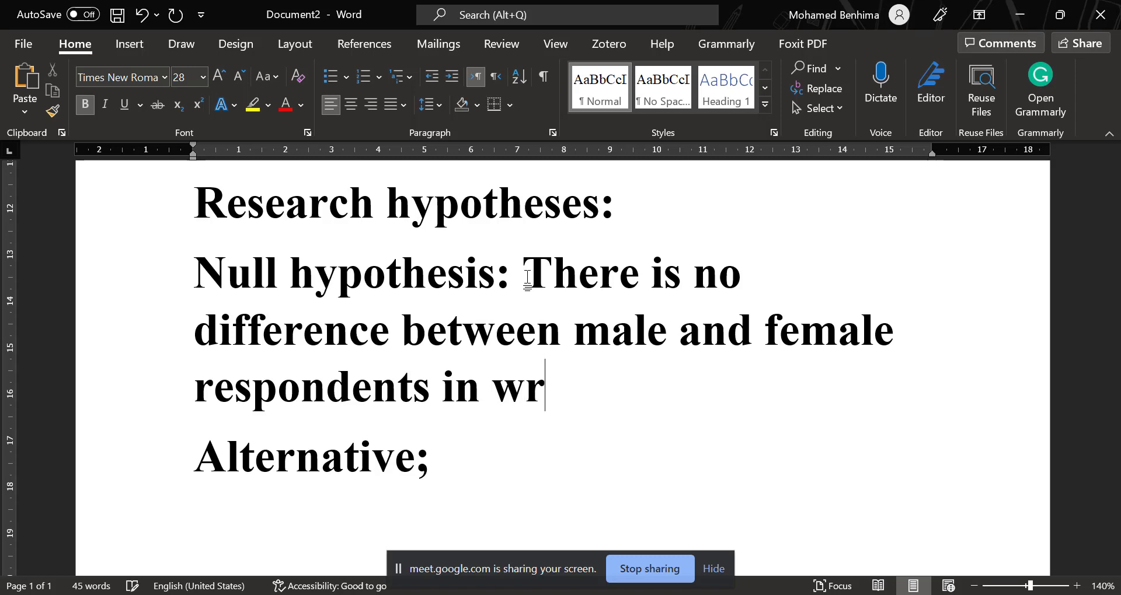
type("tiiting an")
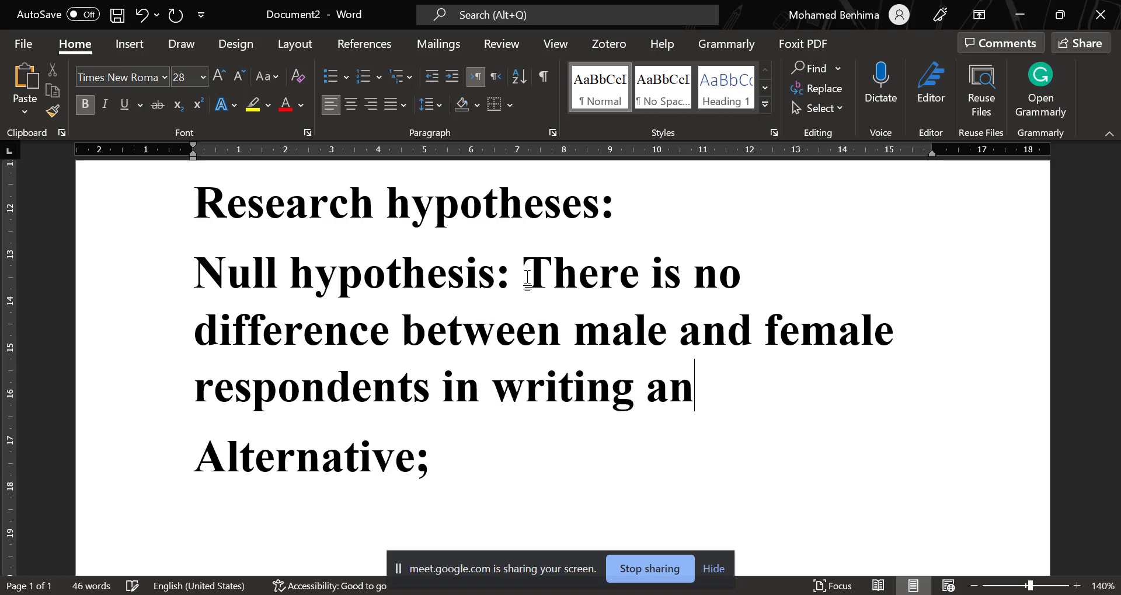
type("wity")
key("BackSpace")
key("BackSpace")
key("BackSpace")
key("BackSpace")
key("BackSpace")
type("xiety")
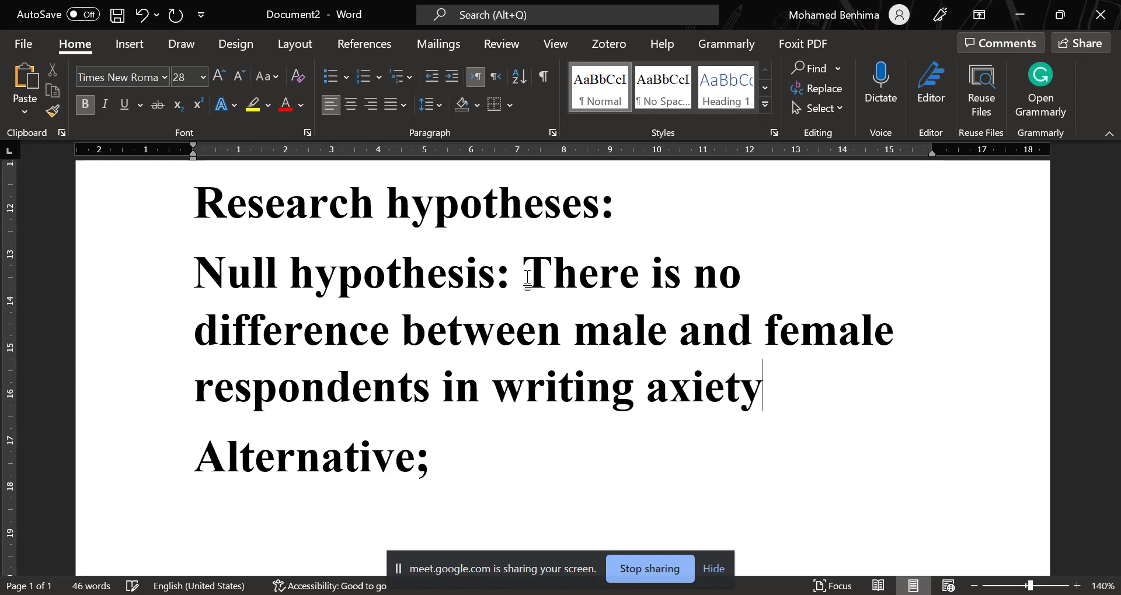
type(".")
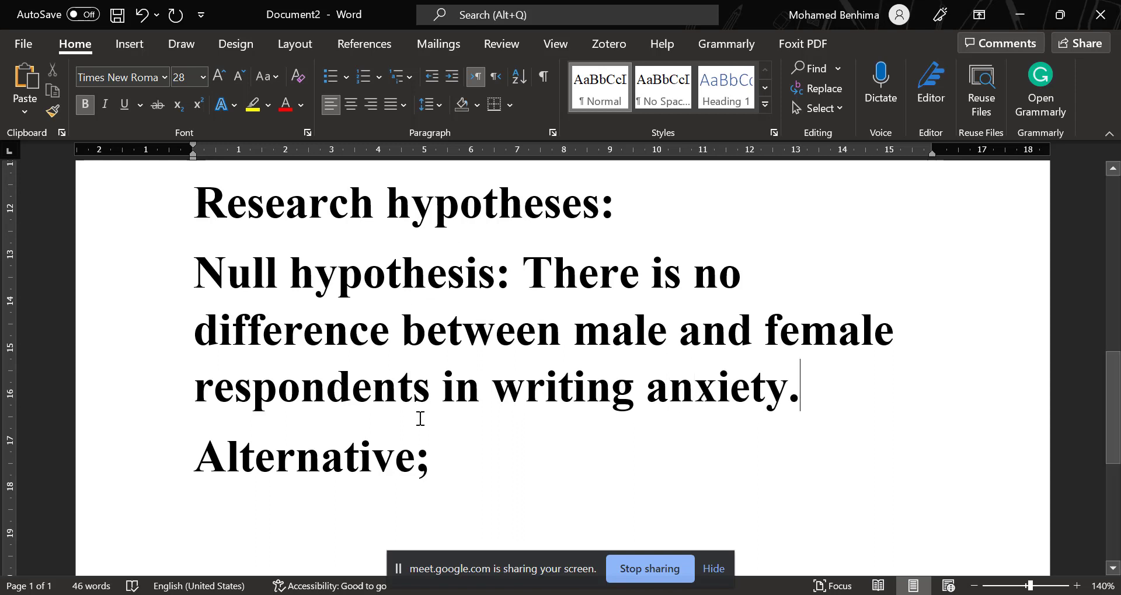
Replace the semicolon after "Alternative" with a colon and add a copy of the null hypothesis statement behind it.
left_click(432, 464)
key("BackSpace")
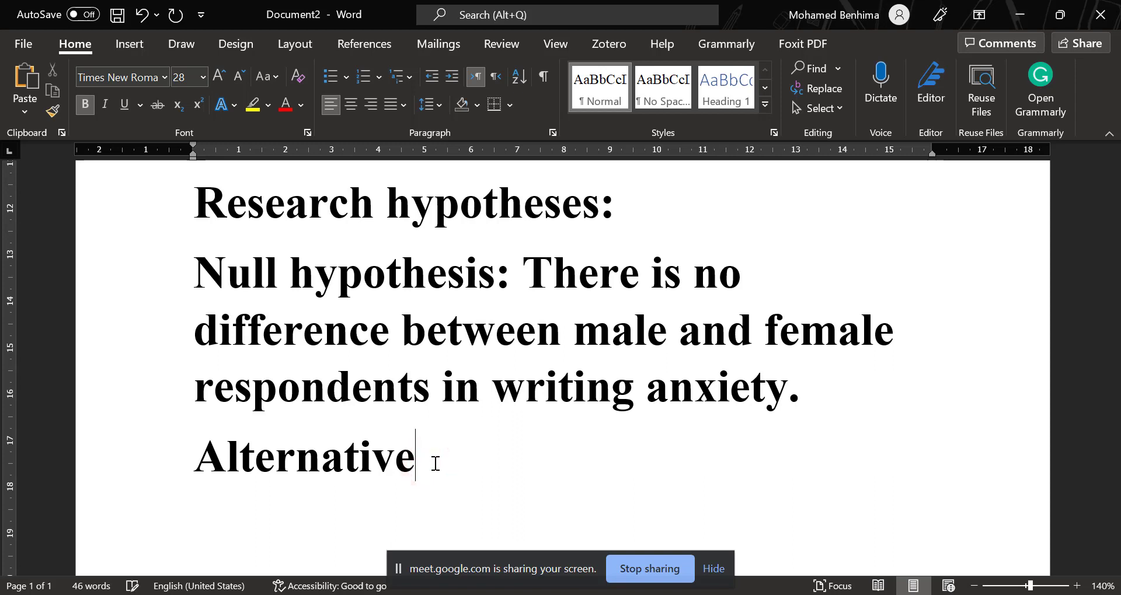
left_click_drag(523, 285, 796, 418)
right_click(601, 318)
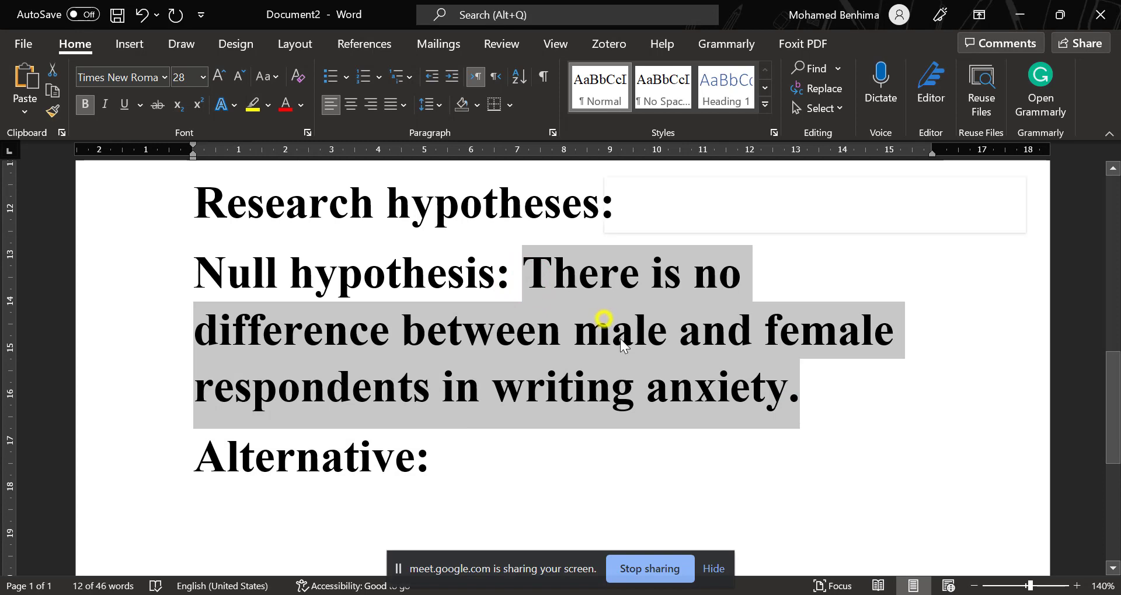
left_click(645, 316)
left_click(461, 463)
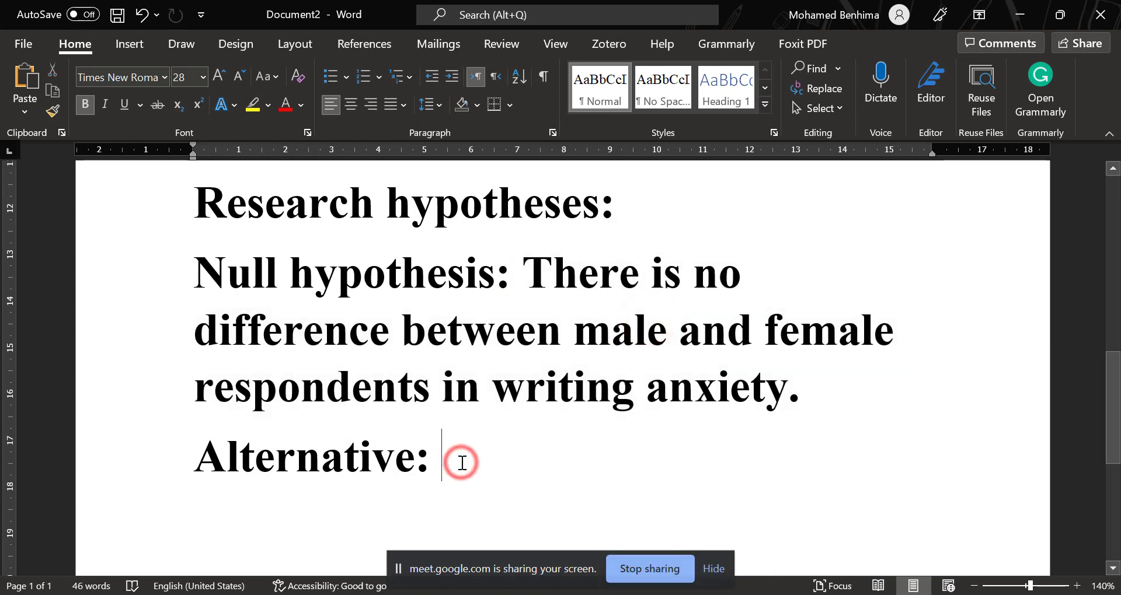
key("ctrl+v")
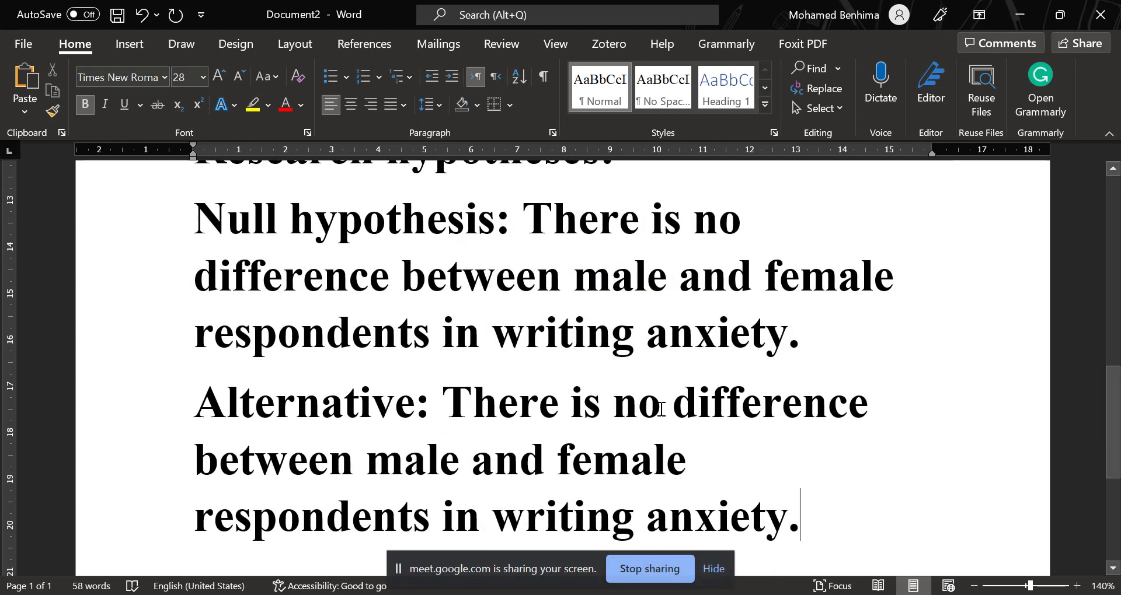
In the alternative line, change "no difference" to "a difference" and insert "hypothsis" after "Alternative".
left_click_drag(671, 408, 615, 411)
type("a")
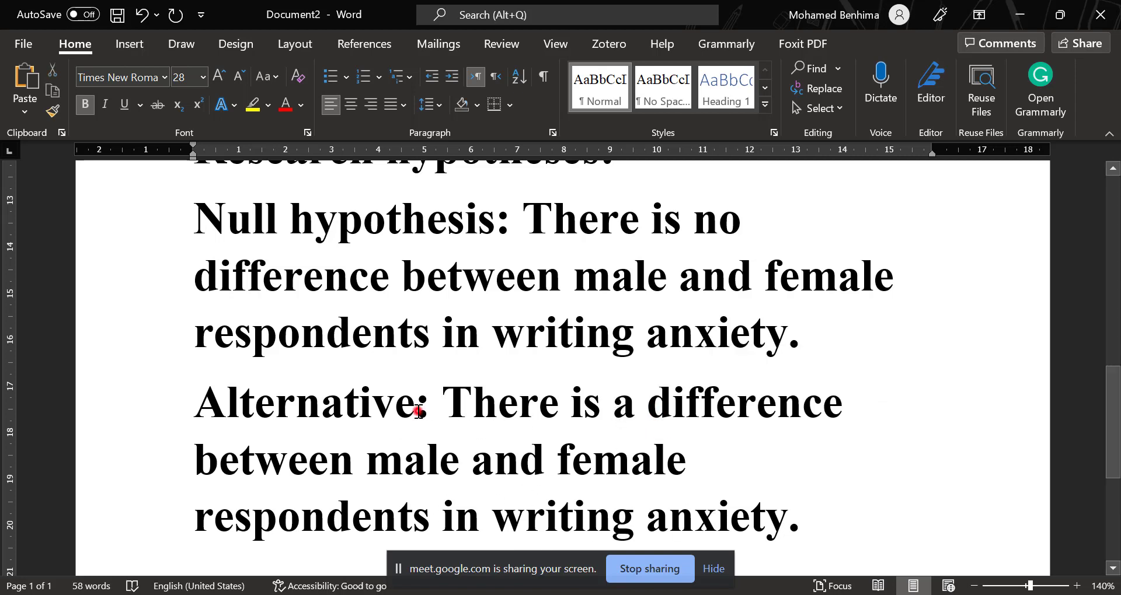
left_click(419, 411)
type("hypo")
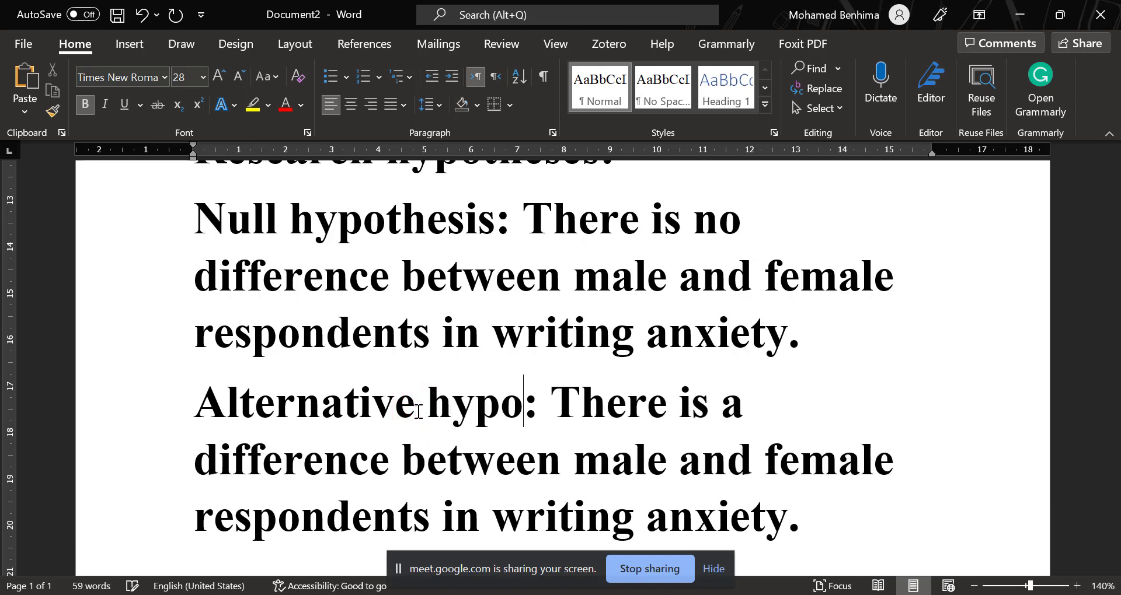
type("te")
key("BackSpace")
type("hsis")
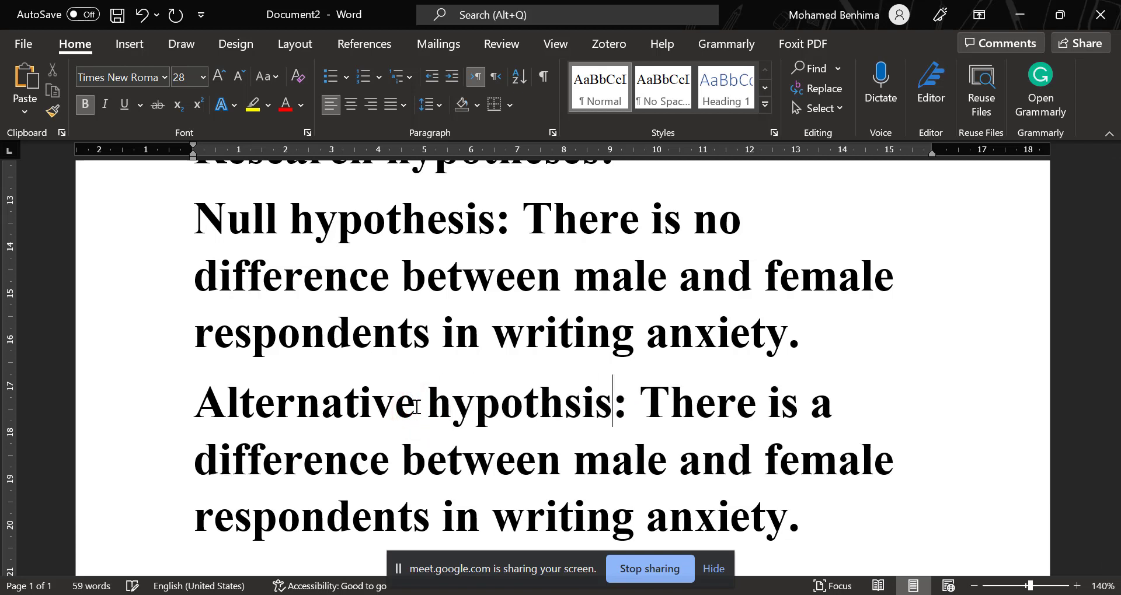
Colour the labels "Null hypothesis:" and "Alternative hypothsis:" red.
left_click_drag(520, 229, 139, 233)
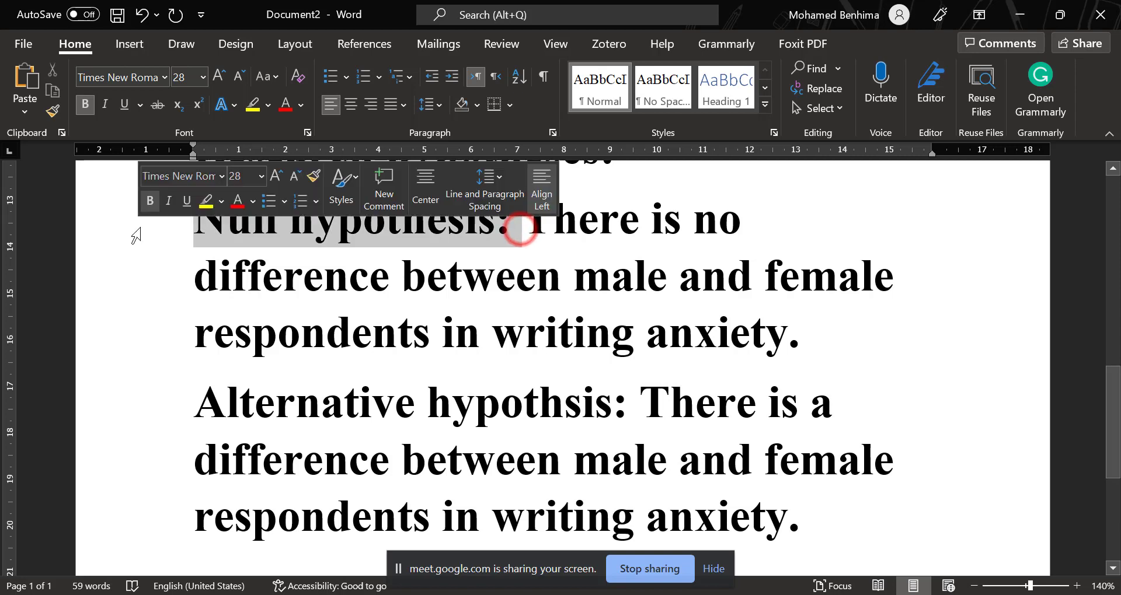
left_click(286, 105)
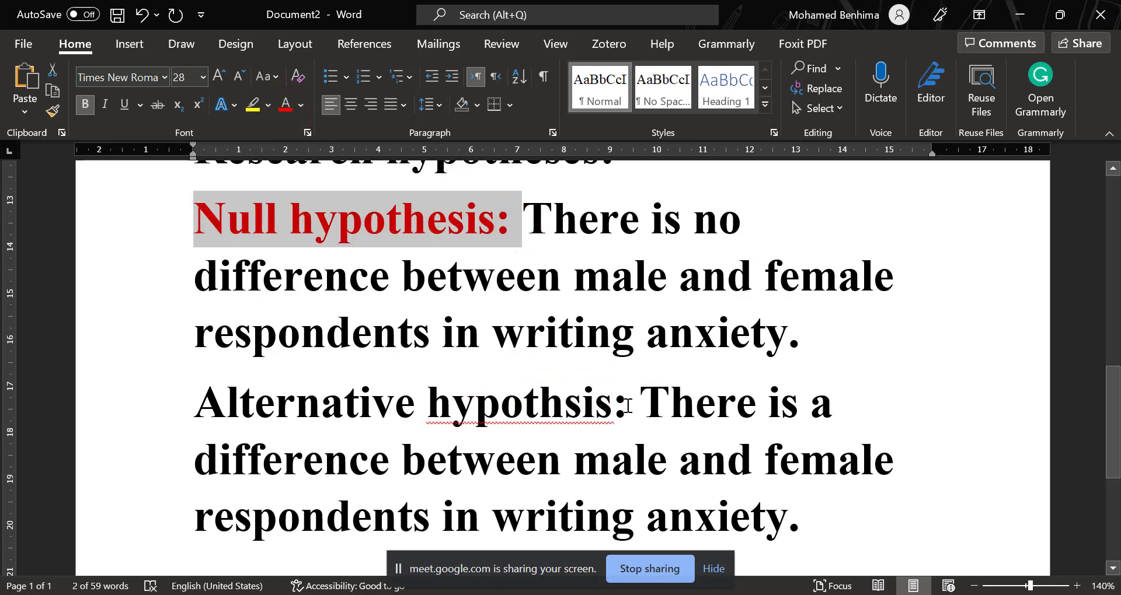
left_click_drag(636, 403, 194, 403)
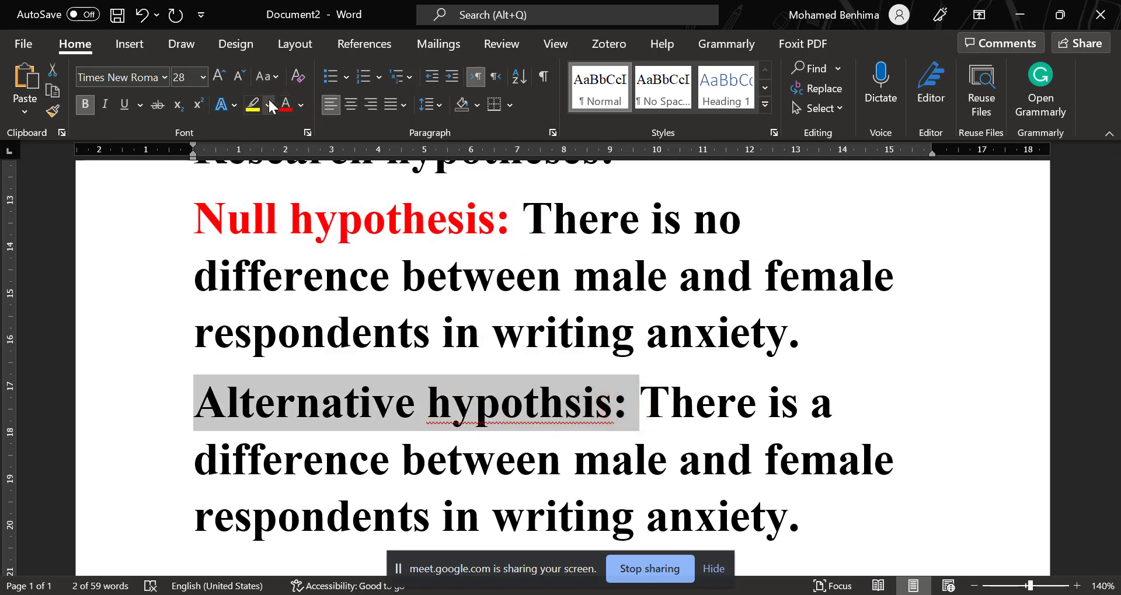
left_click(285, 105)
Add a new line reading "Independent sample t-test" directly below the null hypothesis statement.
left_click(806, 333)
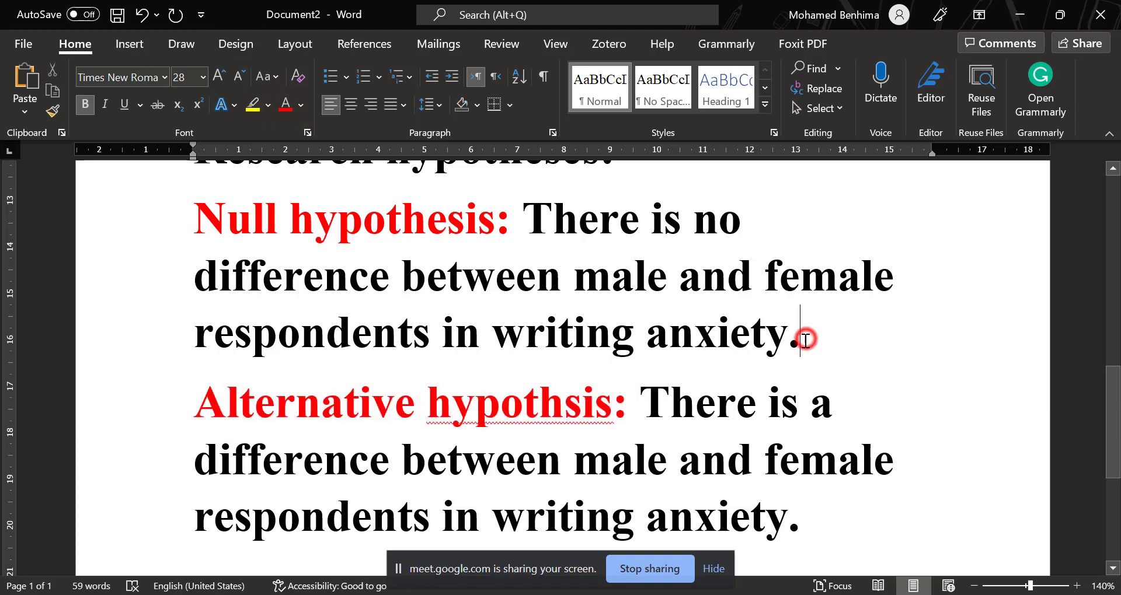
key("Return")
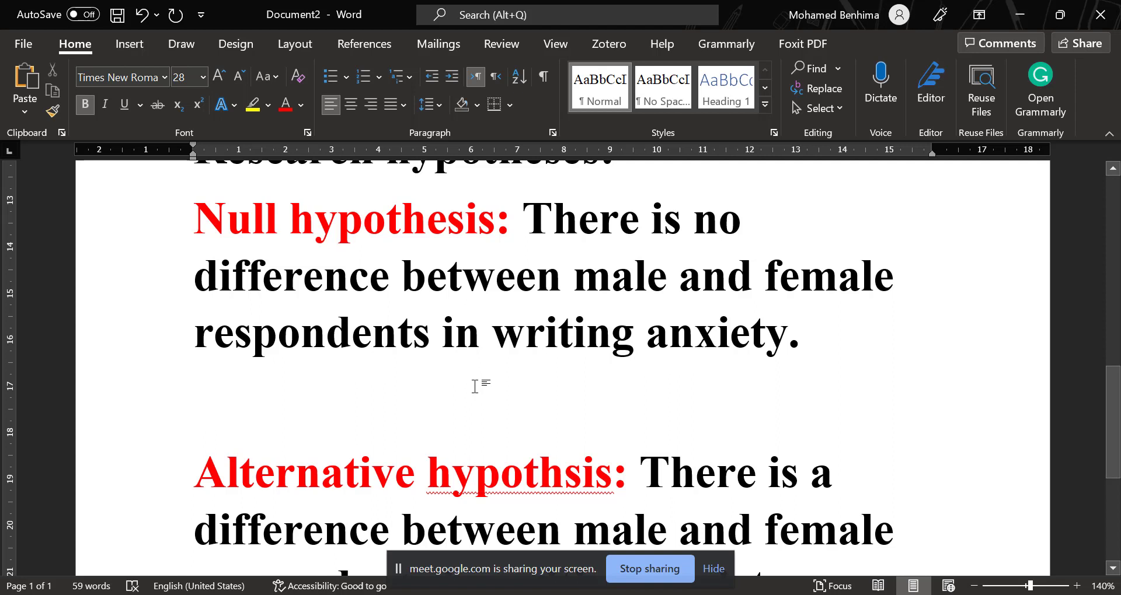
type("Indepen")
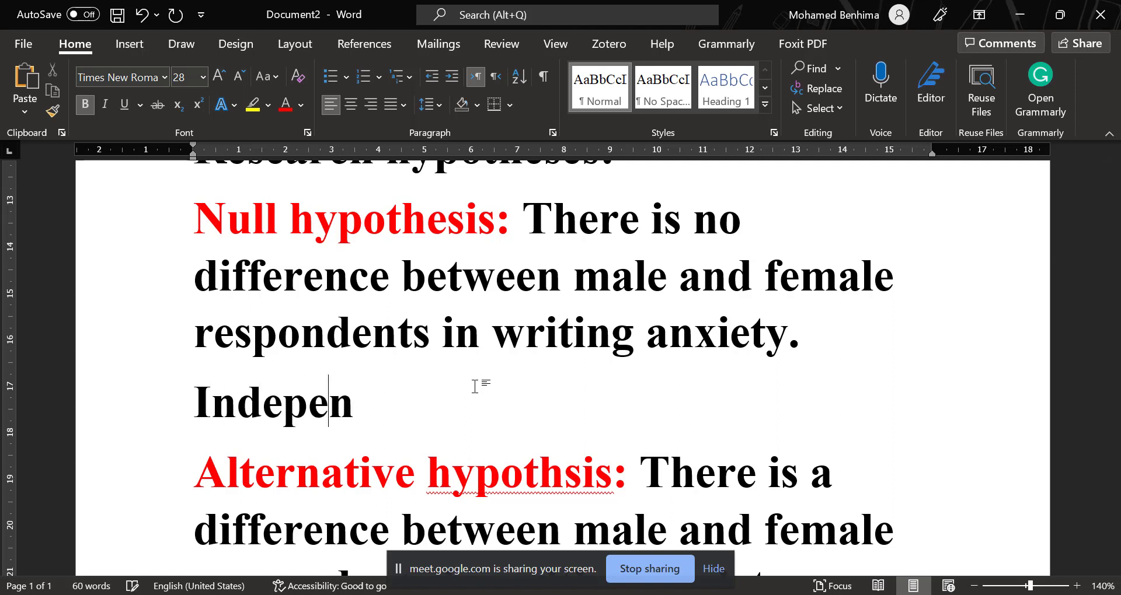
type("dent sa")
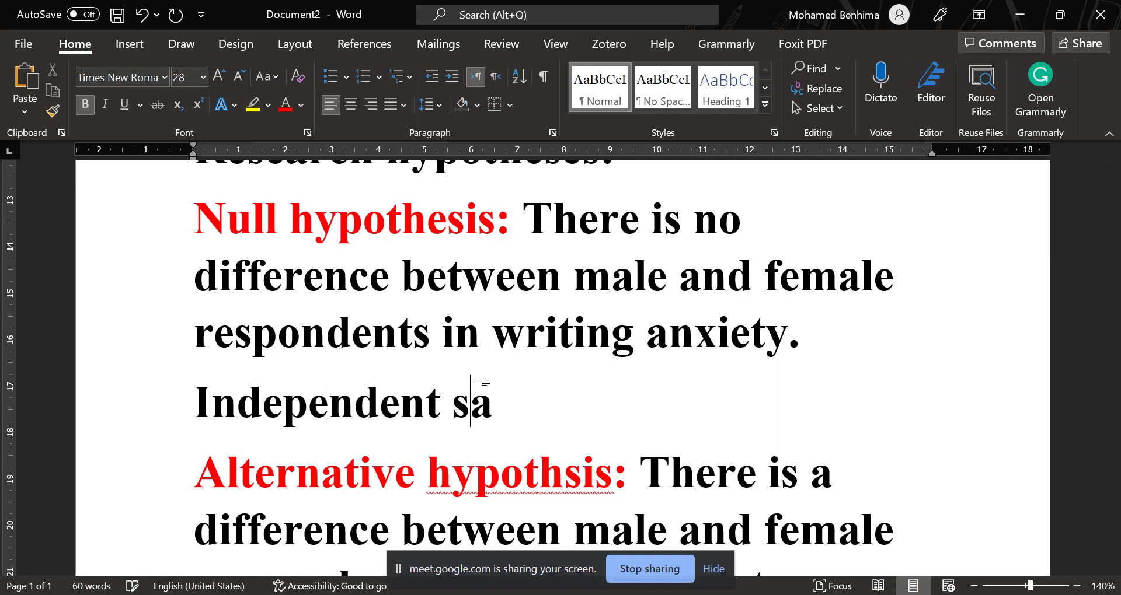
type("mple t-t")
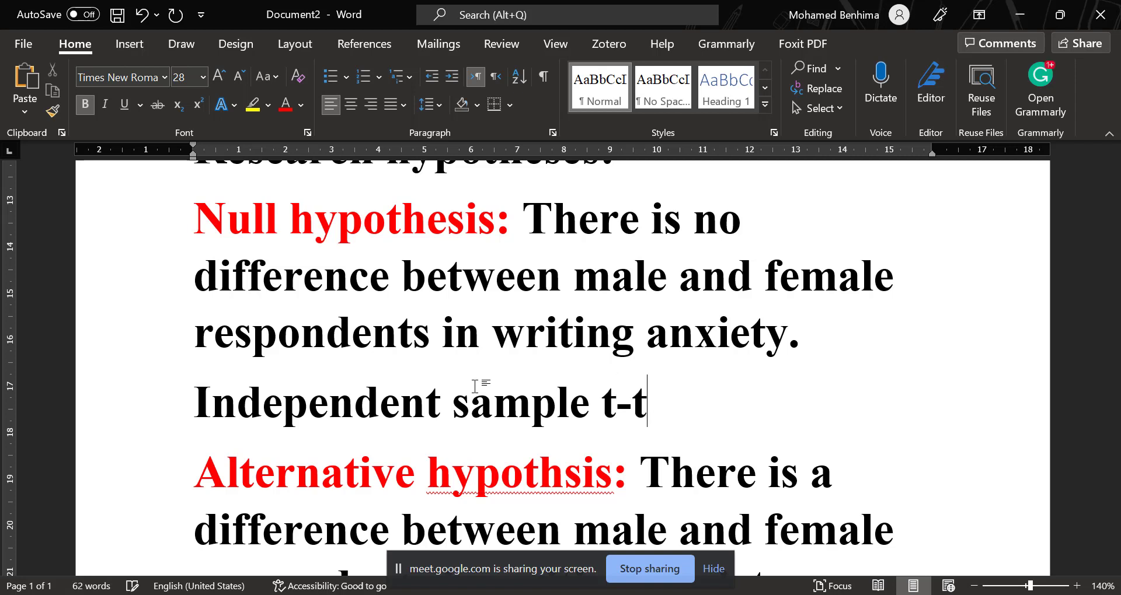
type("est")
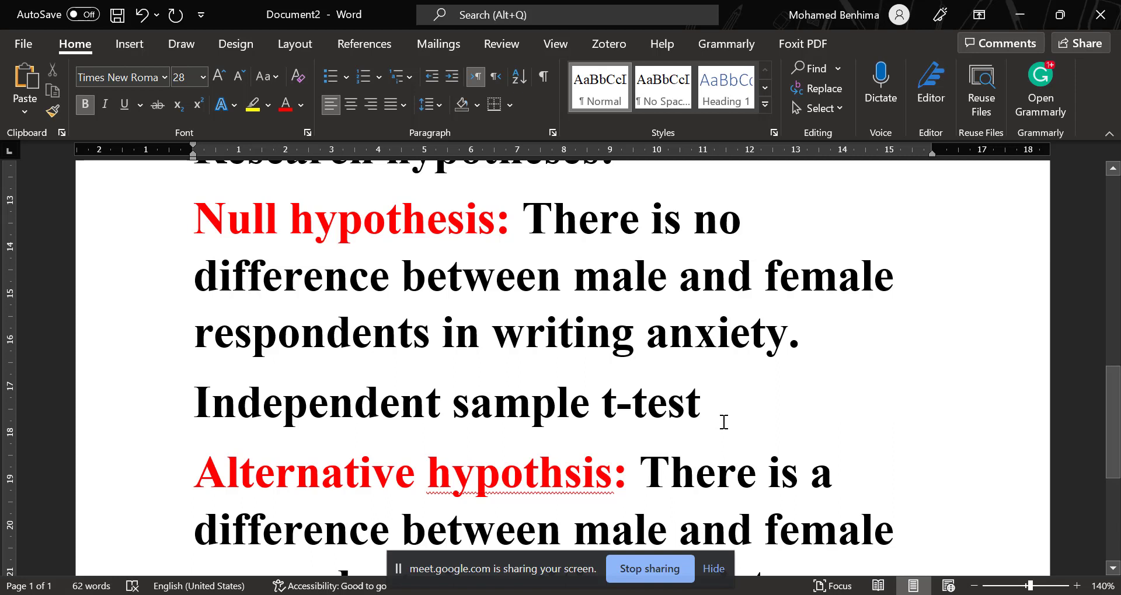
Move the "Independent sample t-test" line to a new line below the alternative hypothesis statement.
triple_click(723, 423)
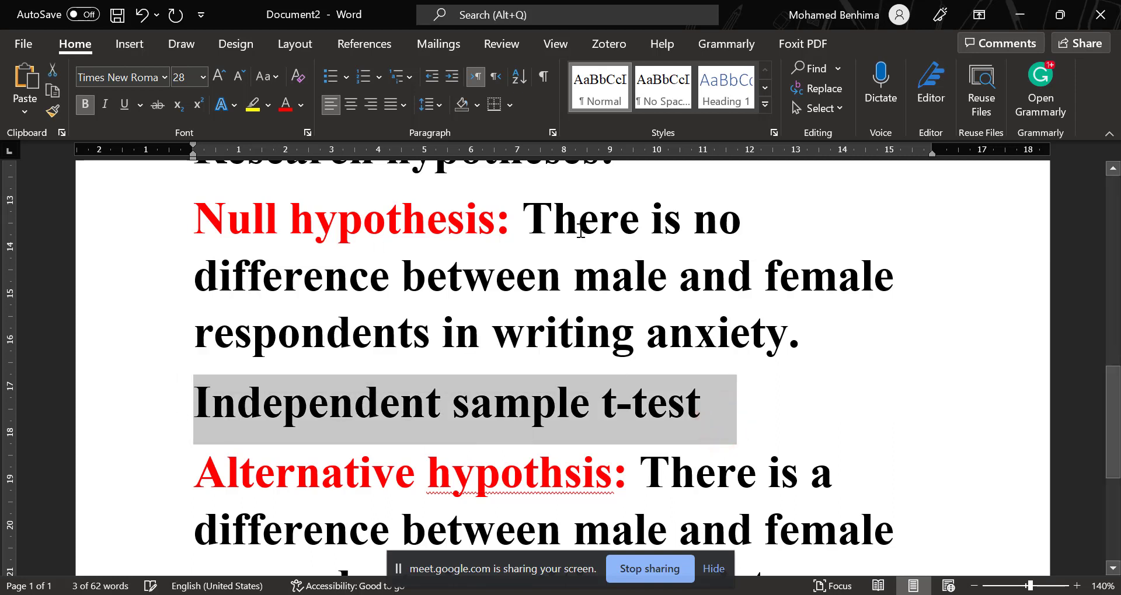
scroll(584, 415, "down", 4)
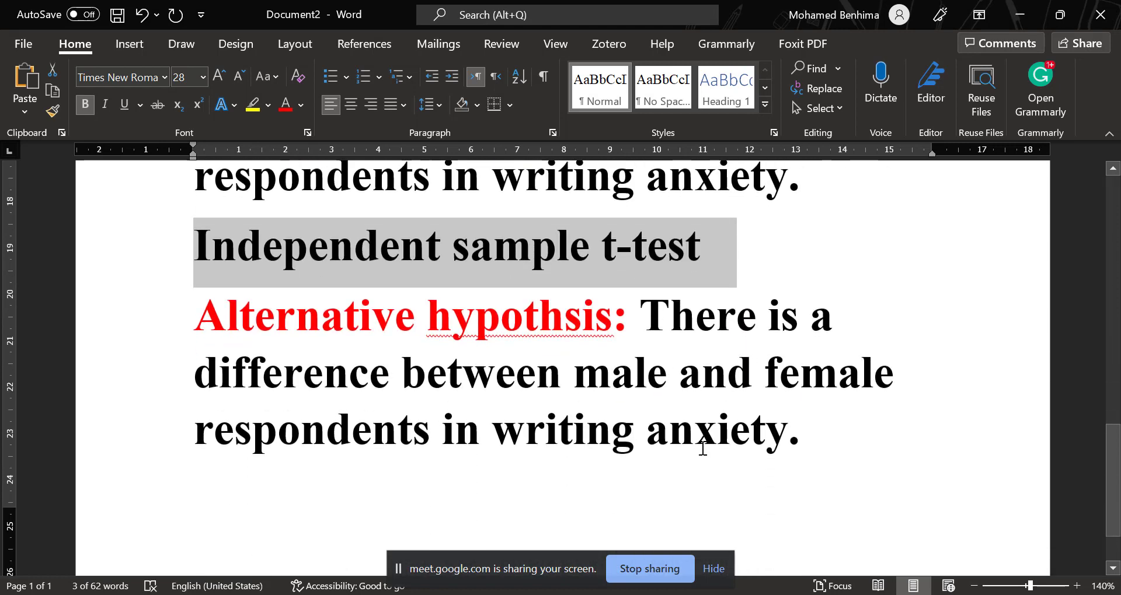
scroll(776, 359, "up", 3)
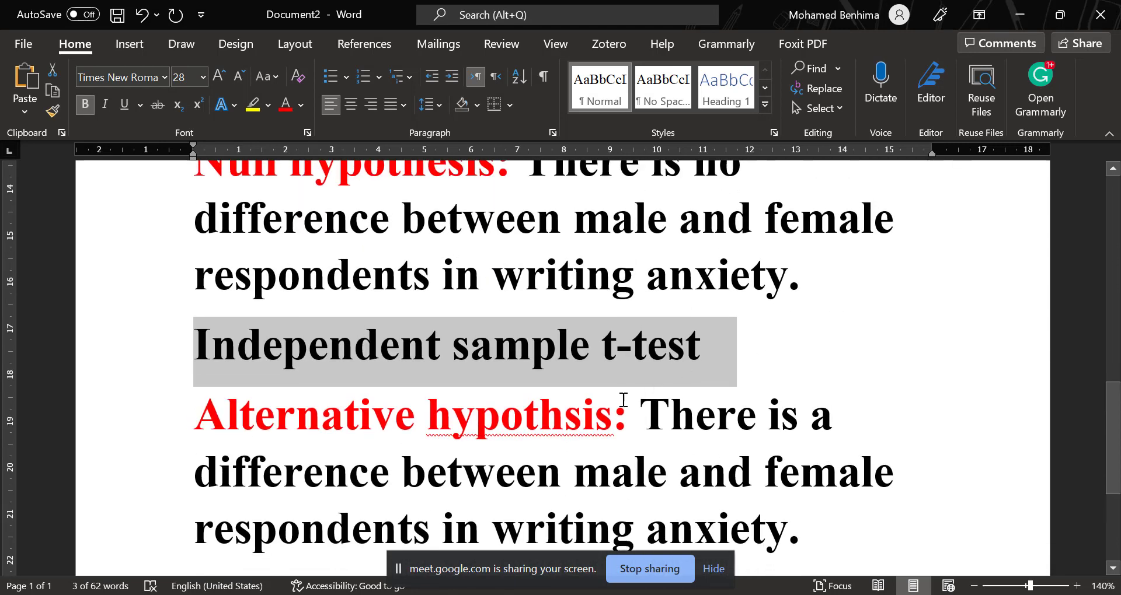
right_click(476, 362)
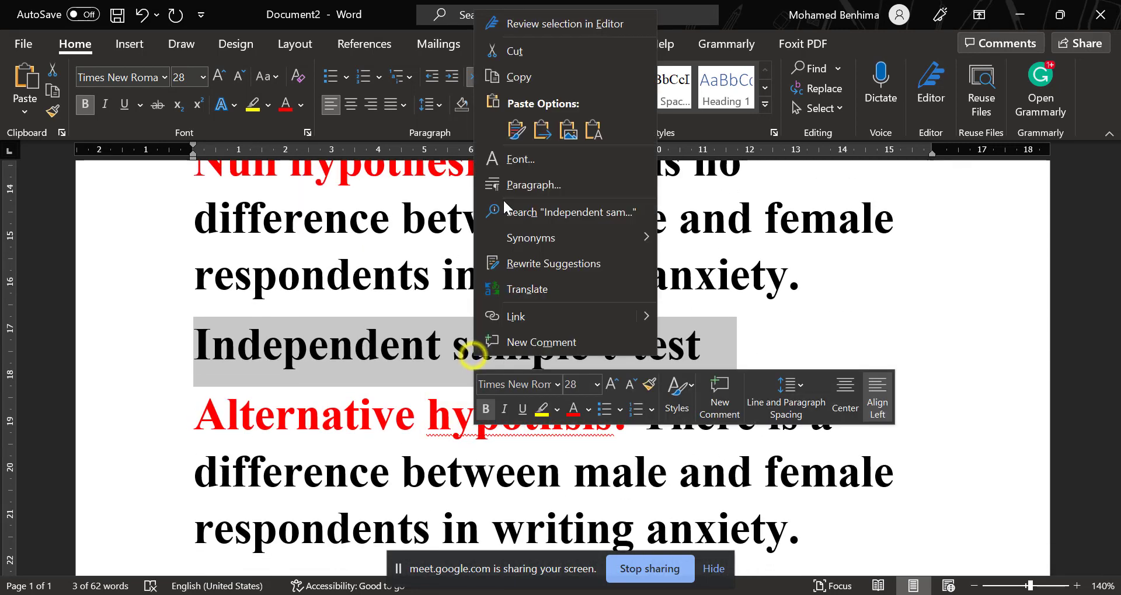
left_click(521, 50)
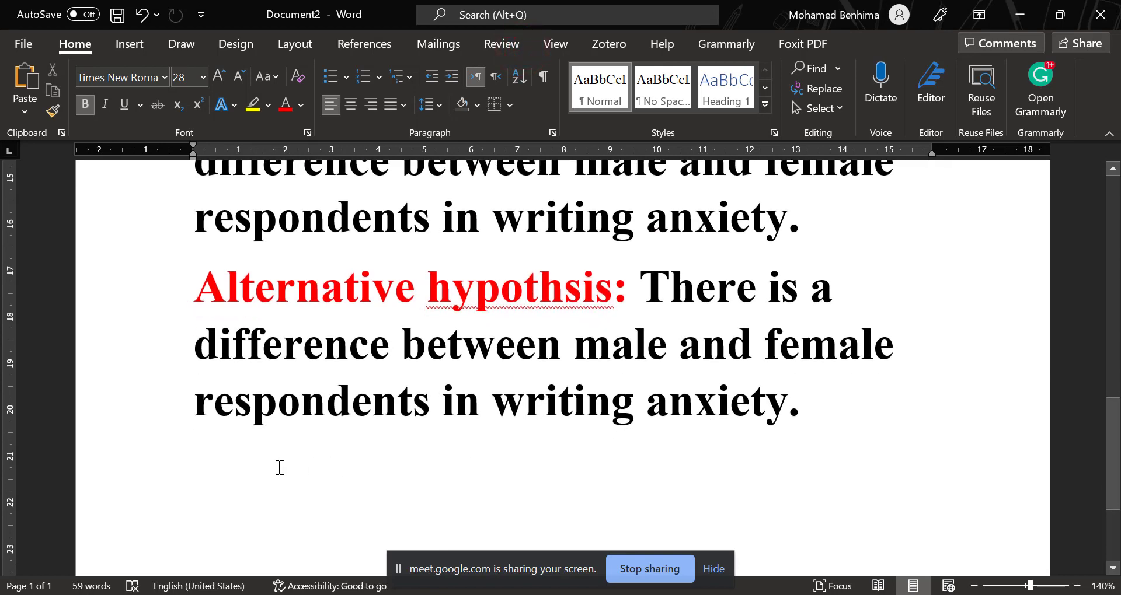
left_click(280, 468)
left_click(827, 427)
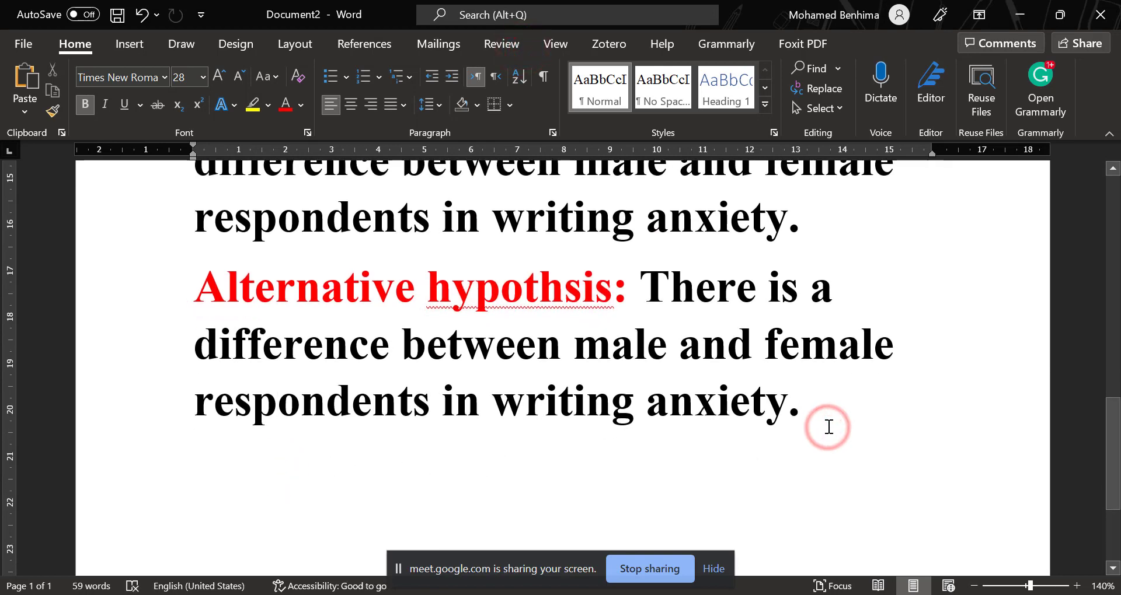
key("Return")
key("ctrl+v")
scroll(743, 408, "down", 2)
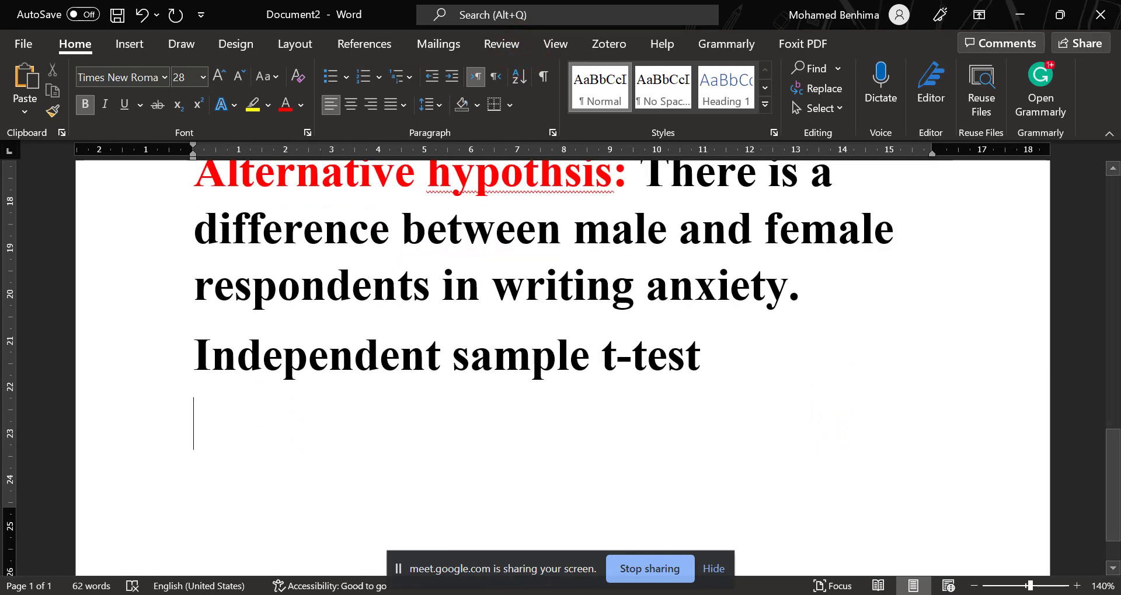
Insert a three-column table directly below the "Independent sample t-test" line.
left_click(130, 45)
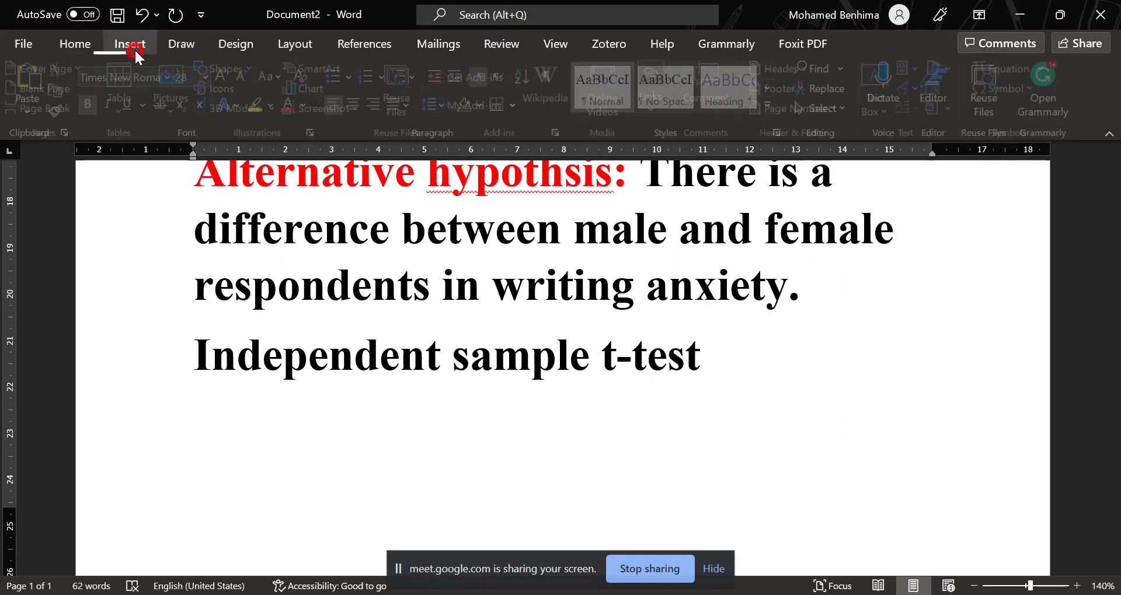
left_click(132, 92)
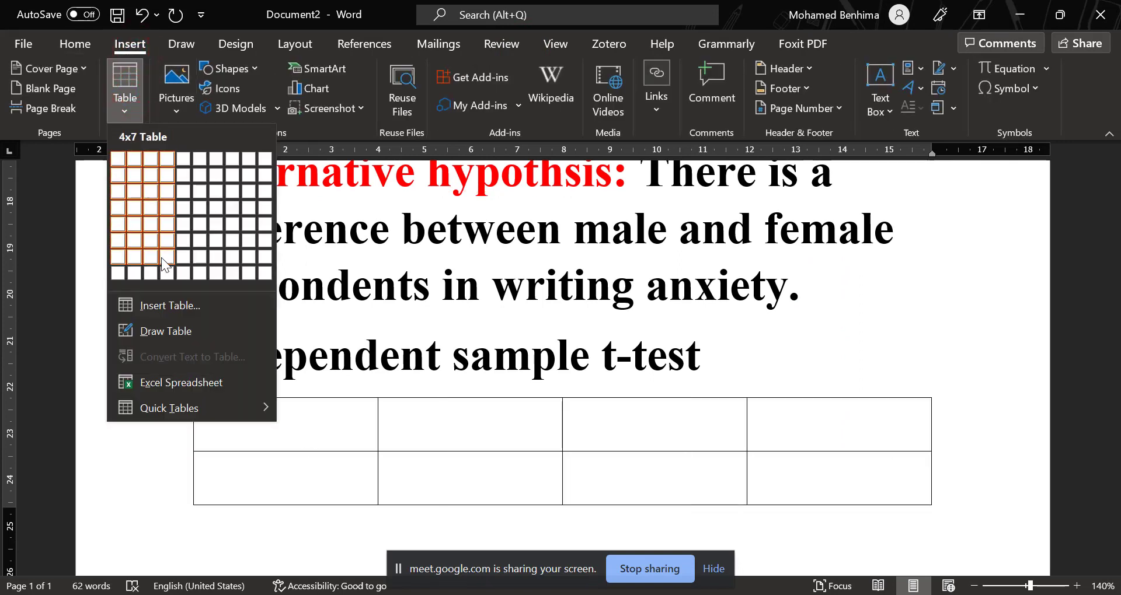
left_click(152, 215)
scroll(312, 380, "down", 2)
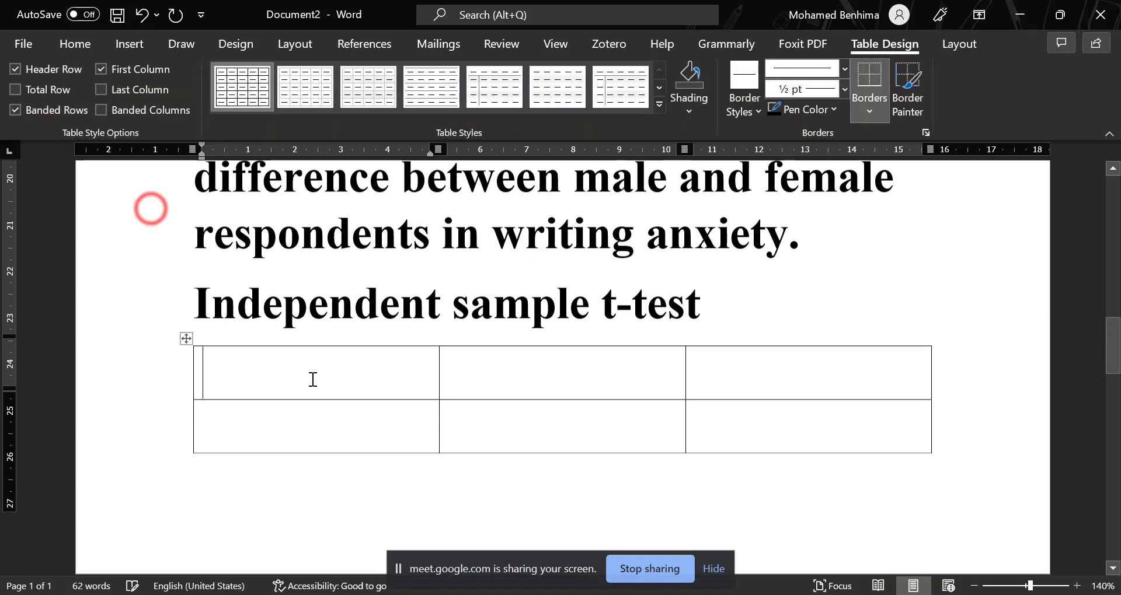
Remove all borders from the whole three-column table below the t-test line.
left_click(189, 277)
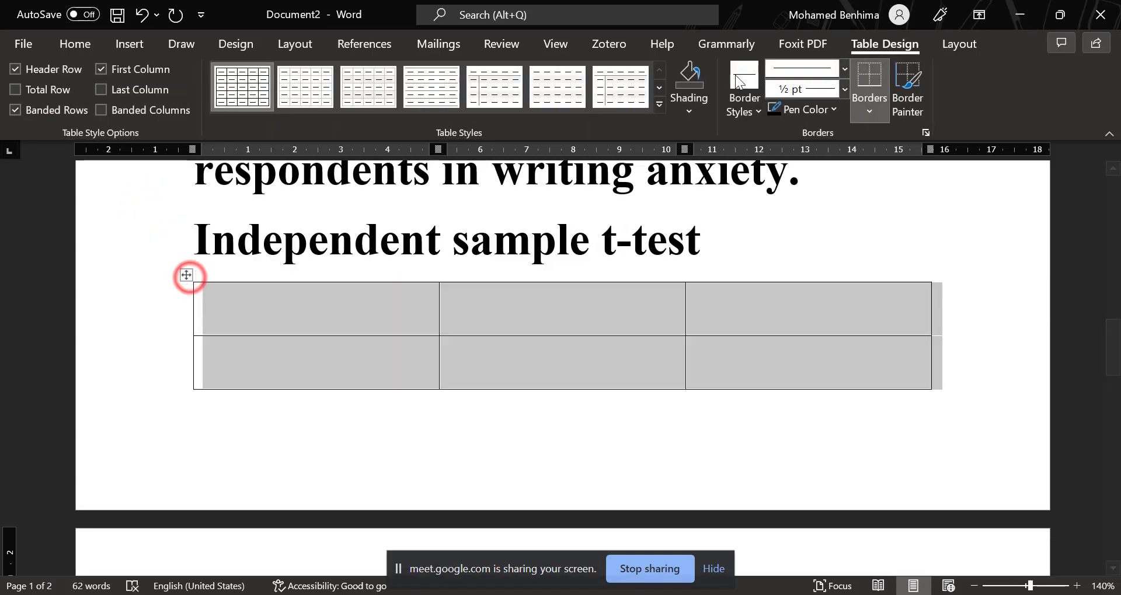
left_click(906, 111)
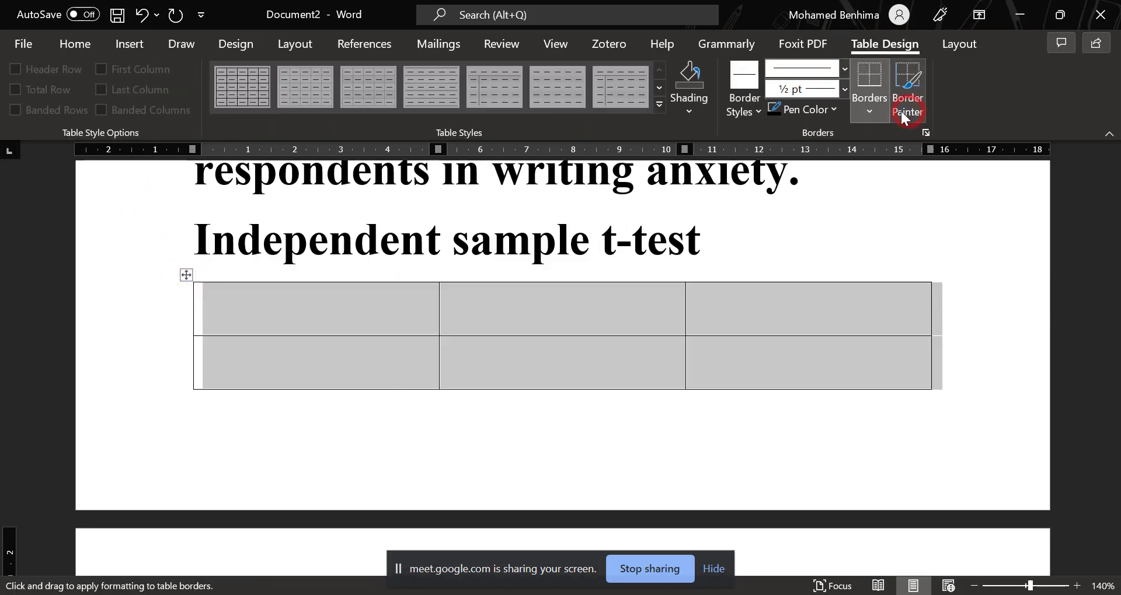
left_click(869, 105)
left_click(878, 261)
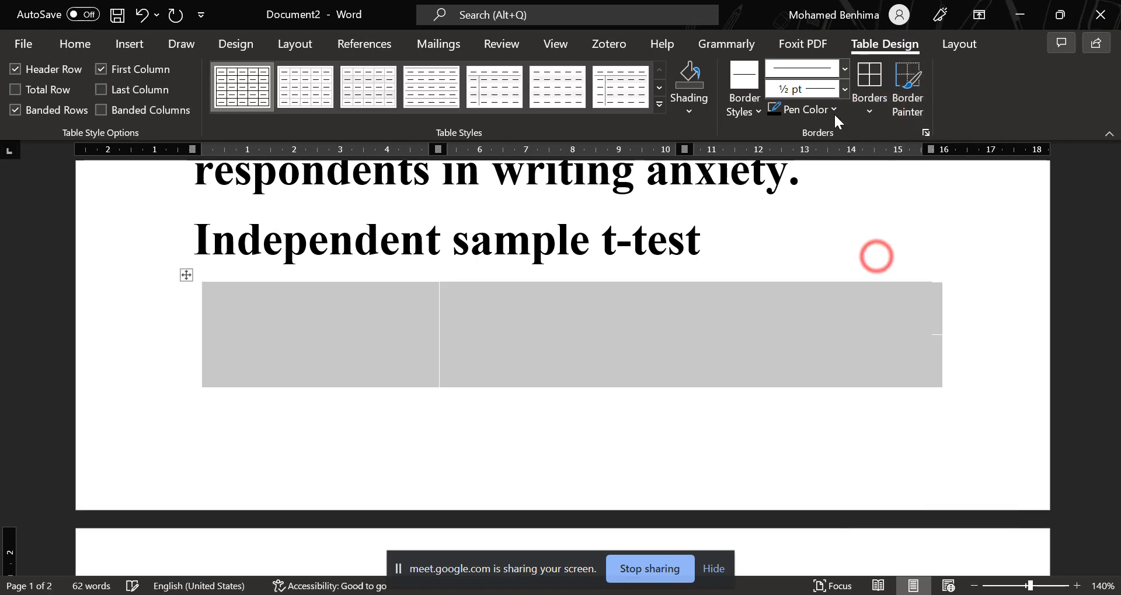
Set the table border line weight to 3 pt, and replace it with a 1 ½ pt border style.
left_click(842, 88)
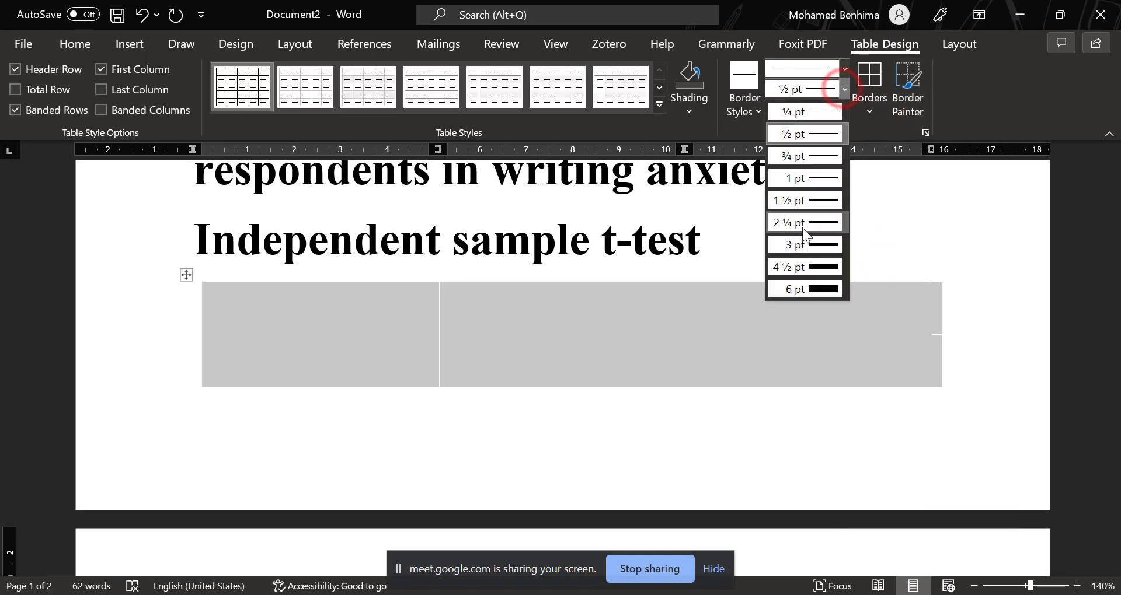
left_click(805, 244)
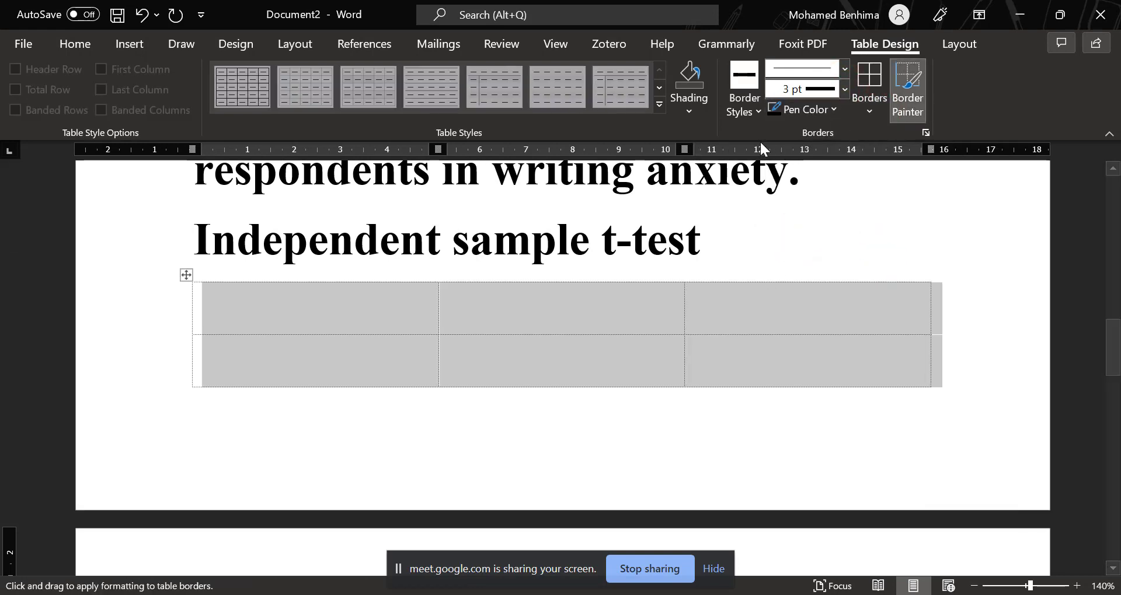
left_click(746, 104)
left_click(680, 195)
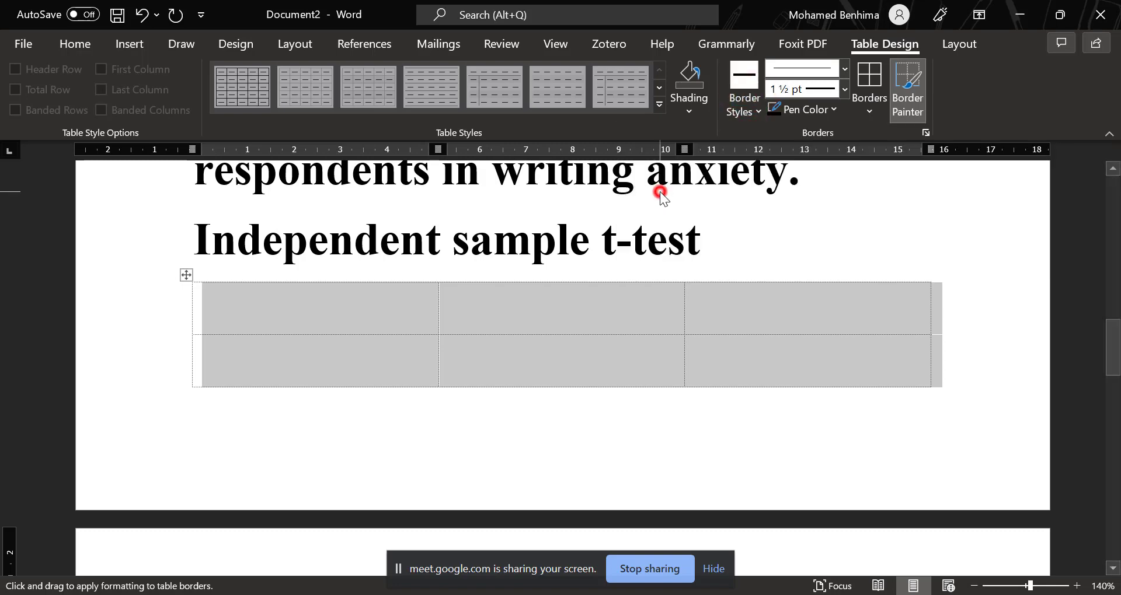
left_click(393, 312)
Insert a two-column table inside the "Independent sample t-test" line, directly after "Independe".
left_click(396, 266)
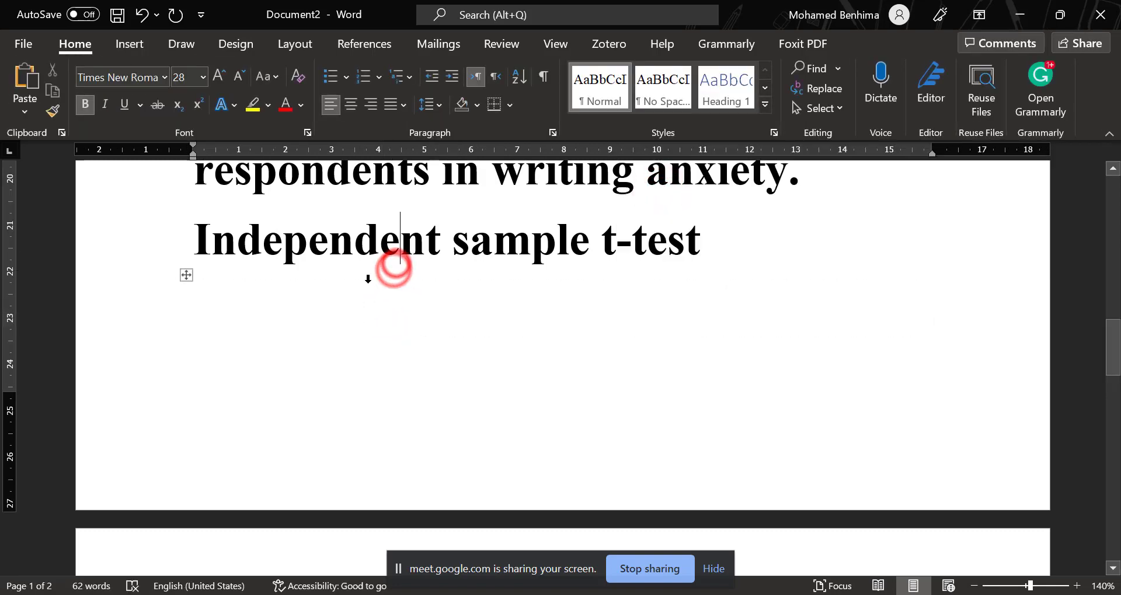
left_click(130, 44)
left_click(133, 89)
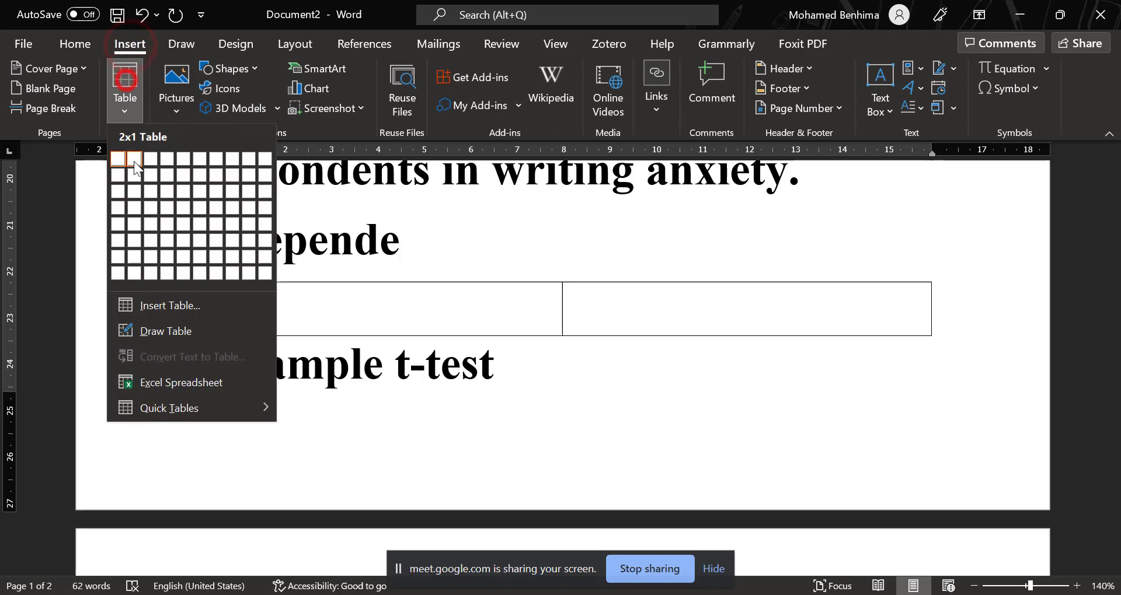
left_click(131, 200)
Enter the column headings "RQ" and "RV" in the first row of the two-column table.
left_click(323, 349)
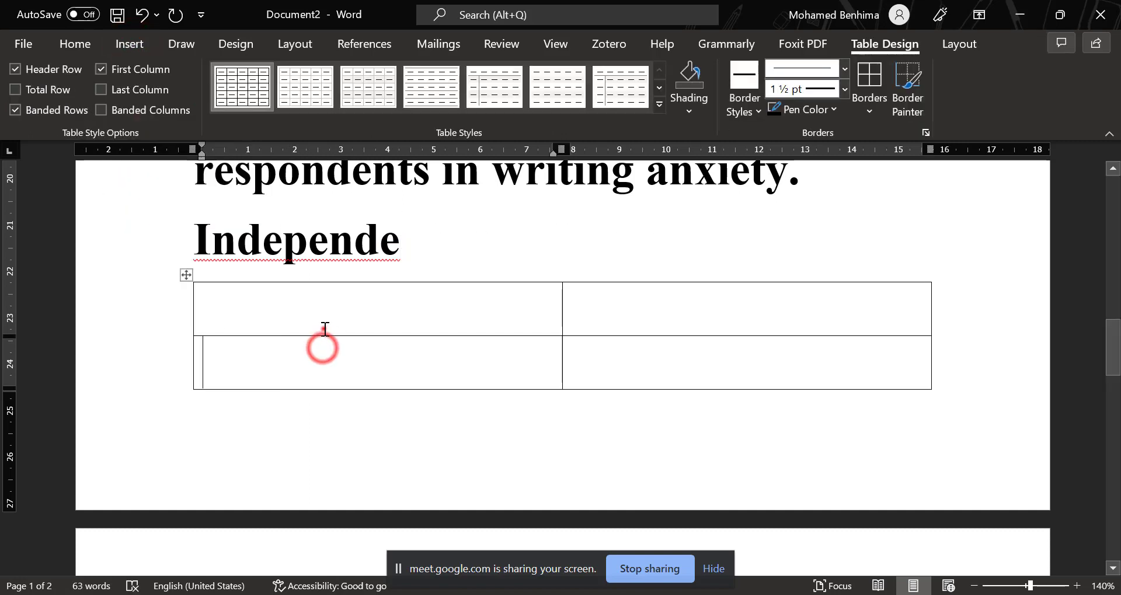
left_click(320, 328)
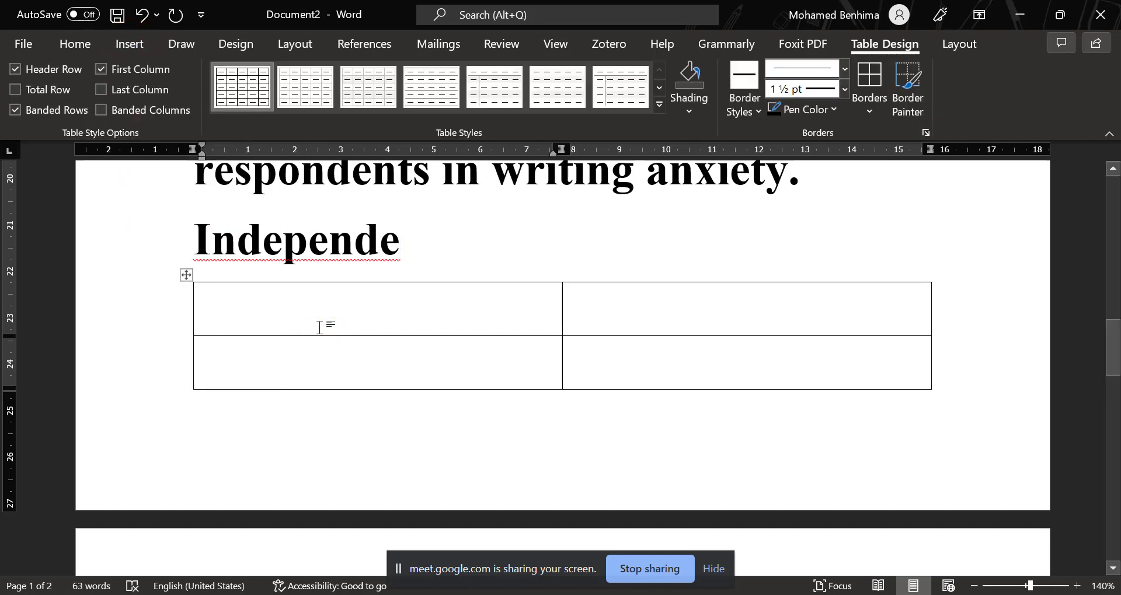
type("RQ")
left_click(578, 300)
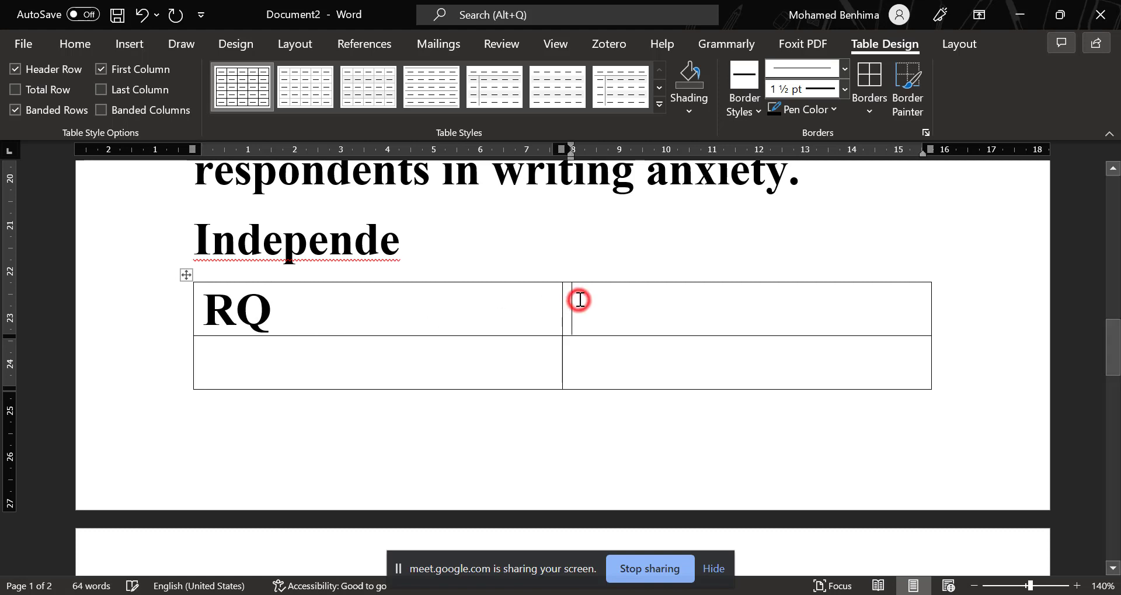
type("RV")
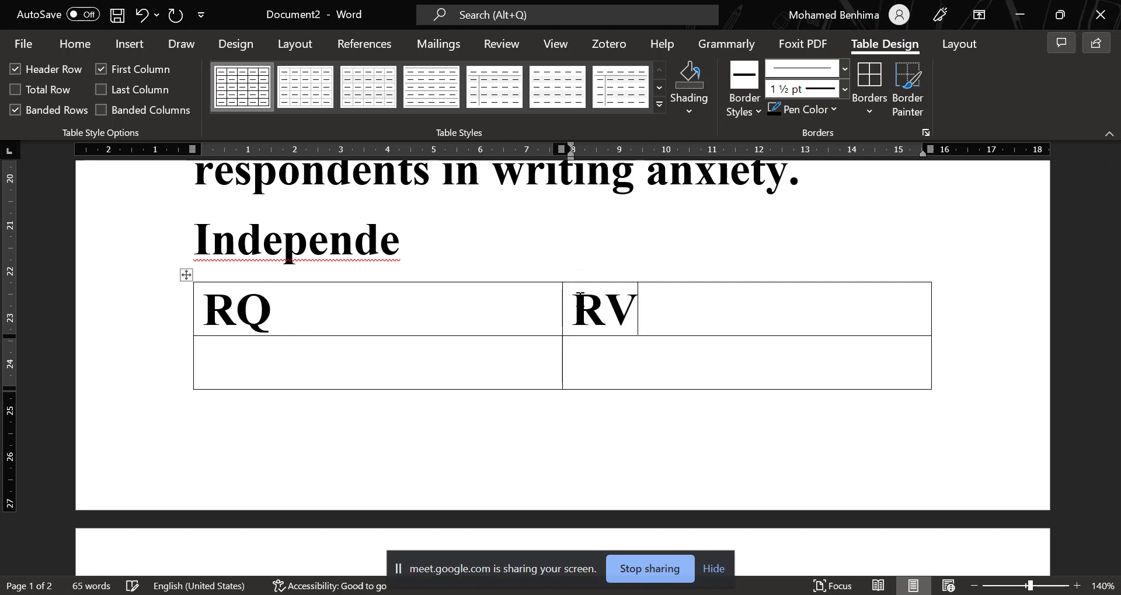
Add blank lines after "Independe" to push the RQ and RV table onto the next page.
scroll(563, 280, "up", 1)
left_click(507, 277)
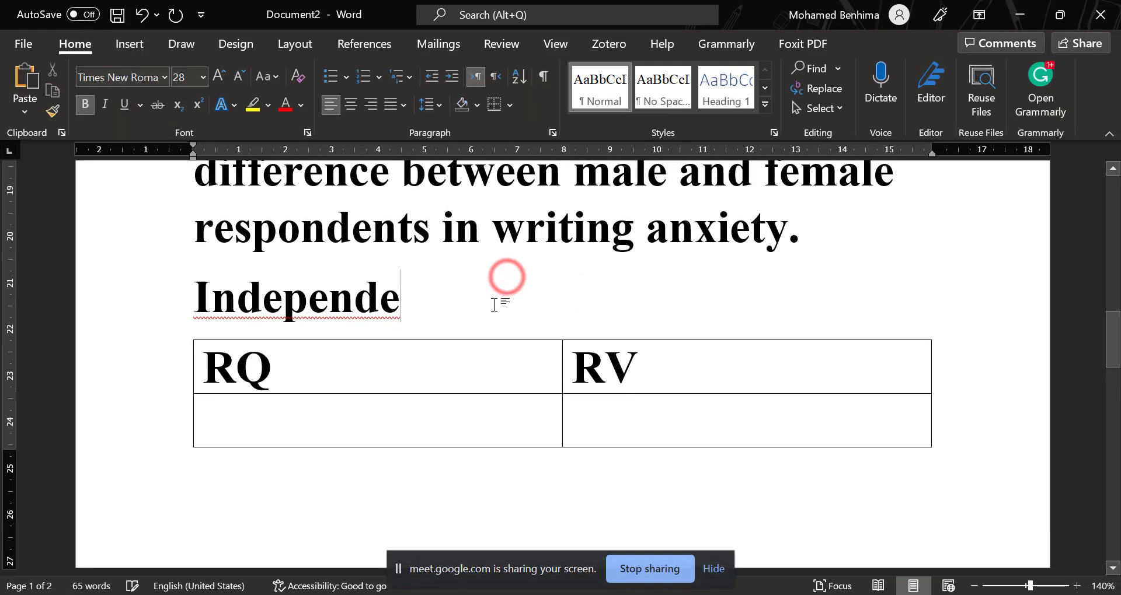
key("Return")
key("Return")
key("Return")
key("Return")
key("Return")
scroll(506, 297, "down", 3)
key("BackSpace")
Insert a multi-row, three-column table in the blank space above the RQ and RV table on page 2.
left_click(252, 313)
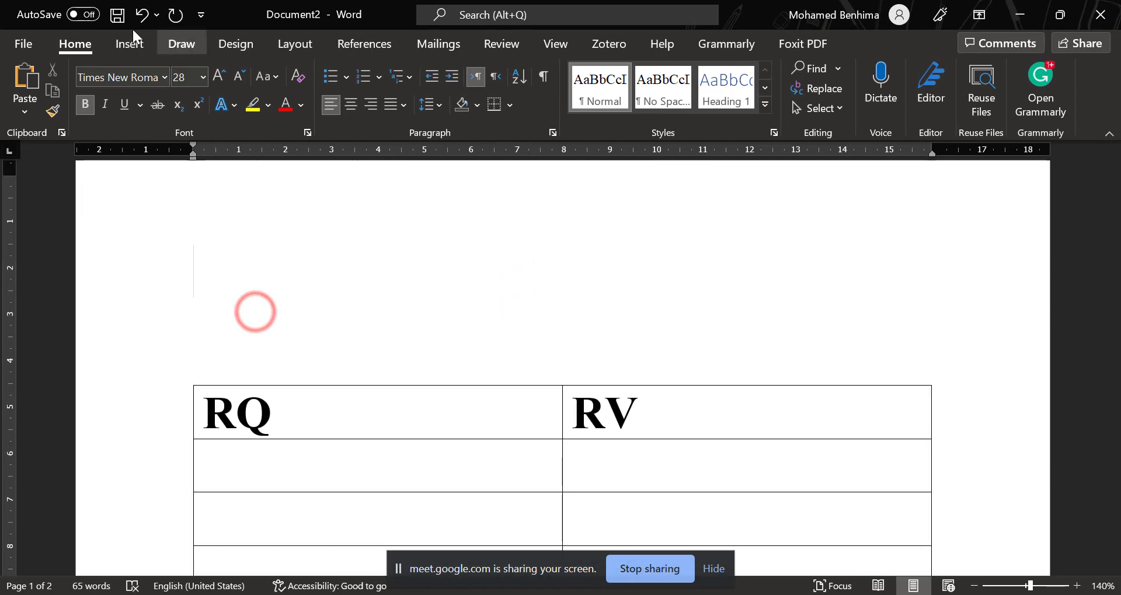
left_click(130, 45)
left_click(140, 107)
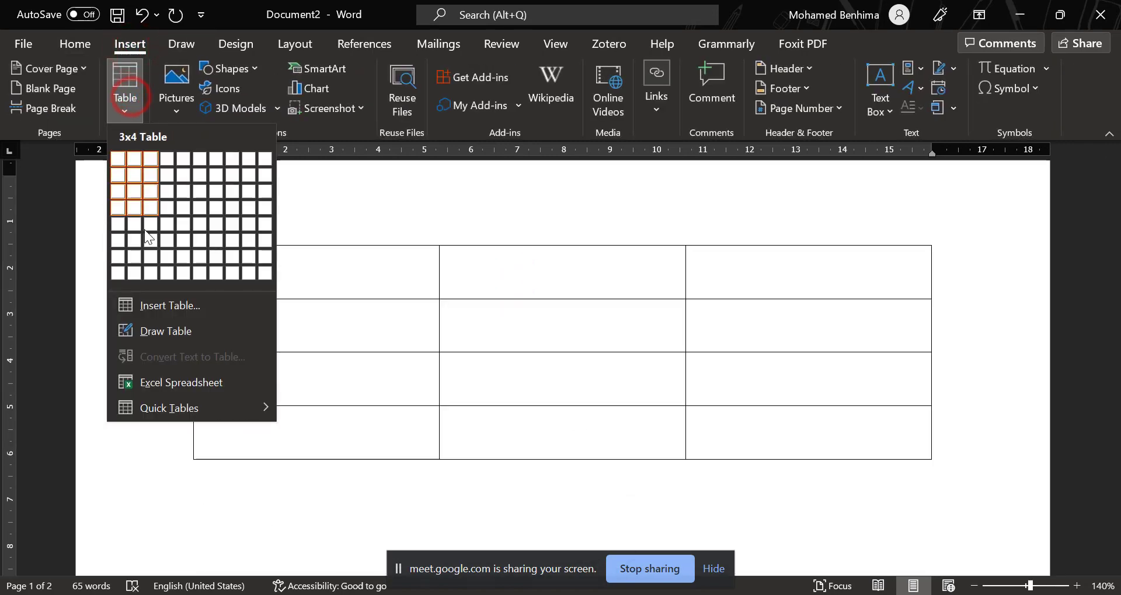
left_click(145, 260)
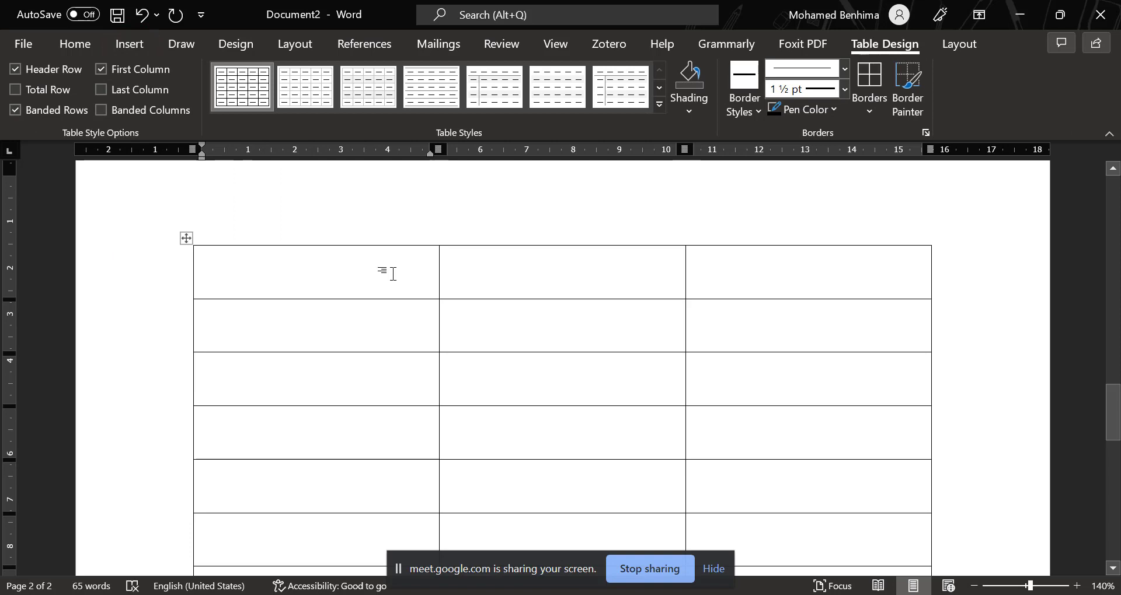
Enter the headings "RQ", "RV" and "TESTS" in the first row of the new three-column table.
type("R")
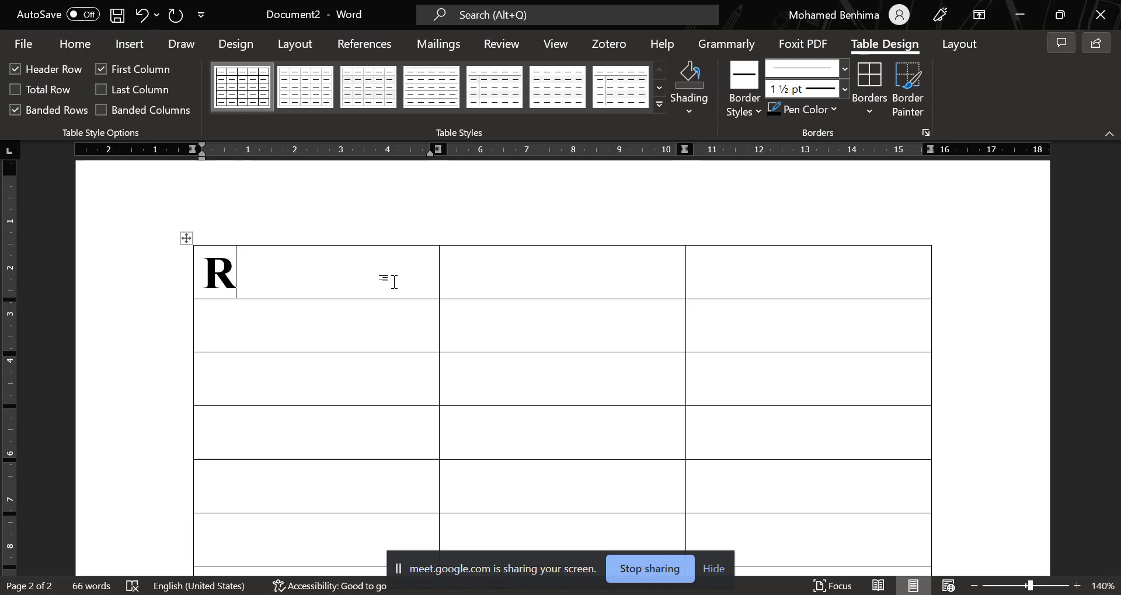
type("Q")
left_click(516, 279)
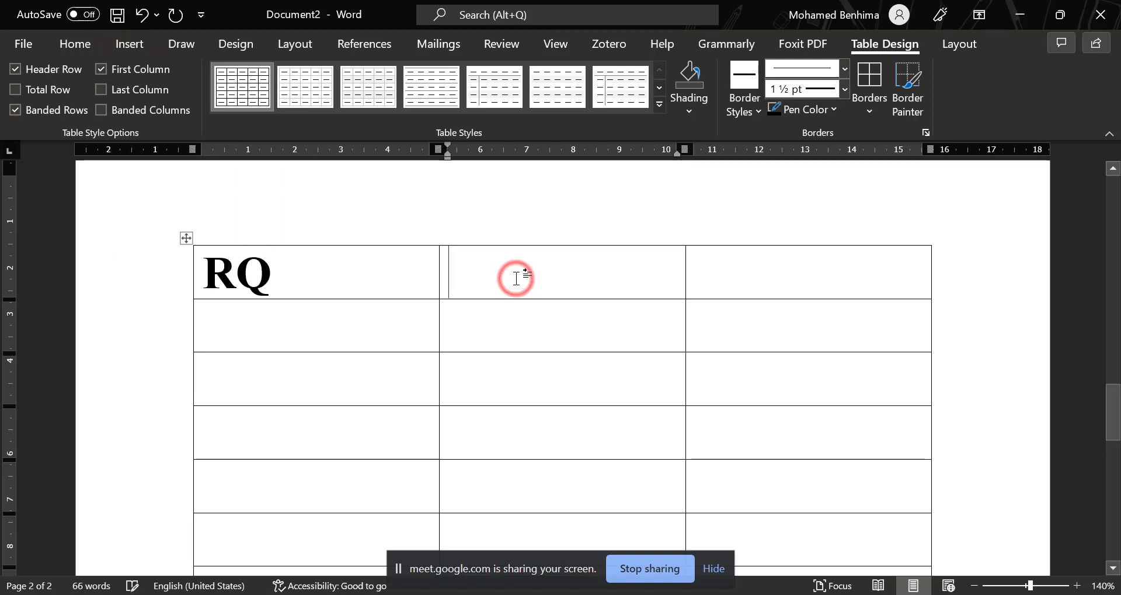
type("R")
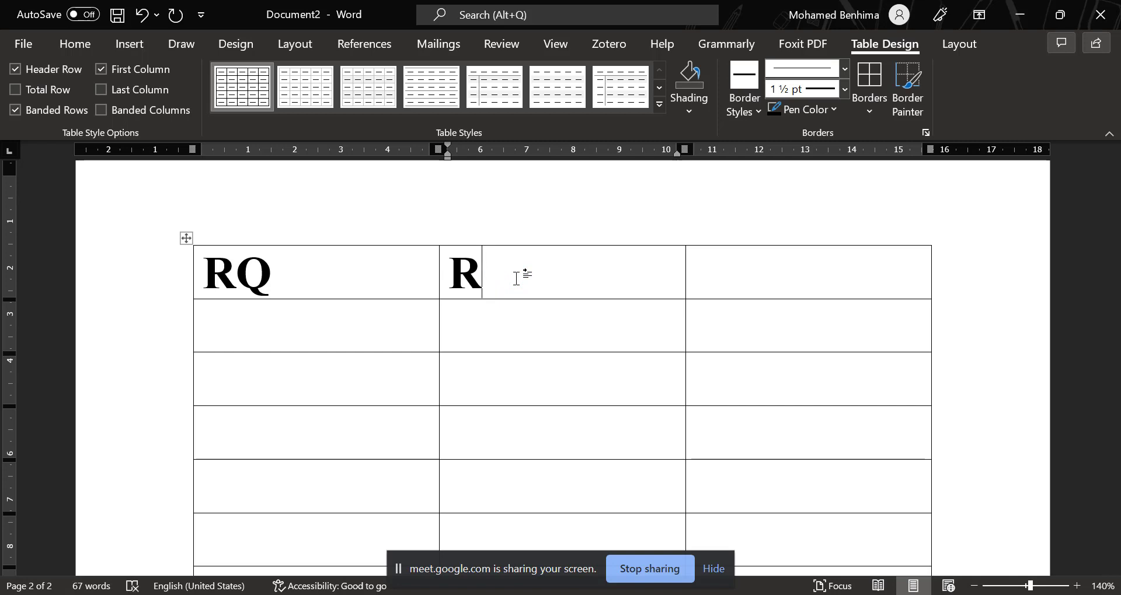
type("V")
left_click(765, 265)
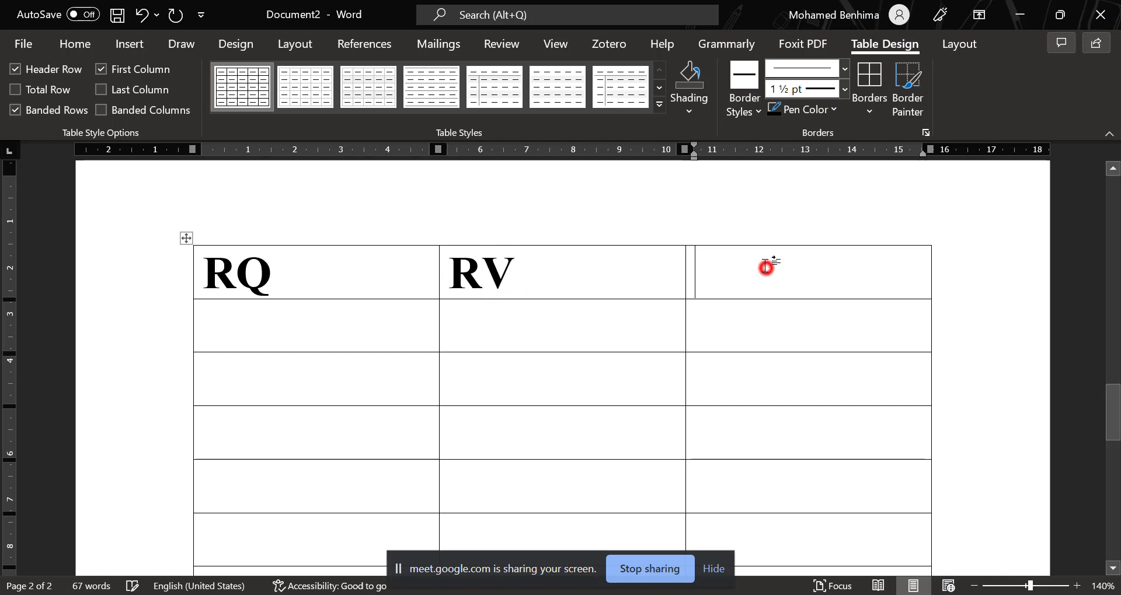
type("TESTS")
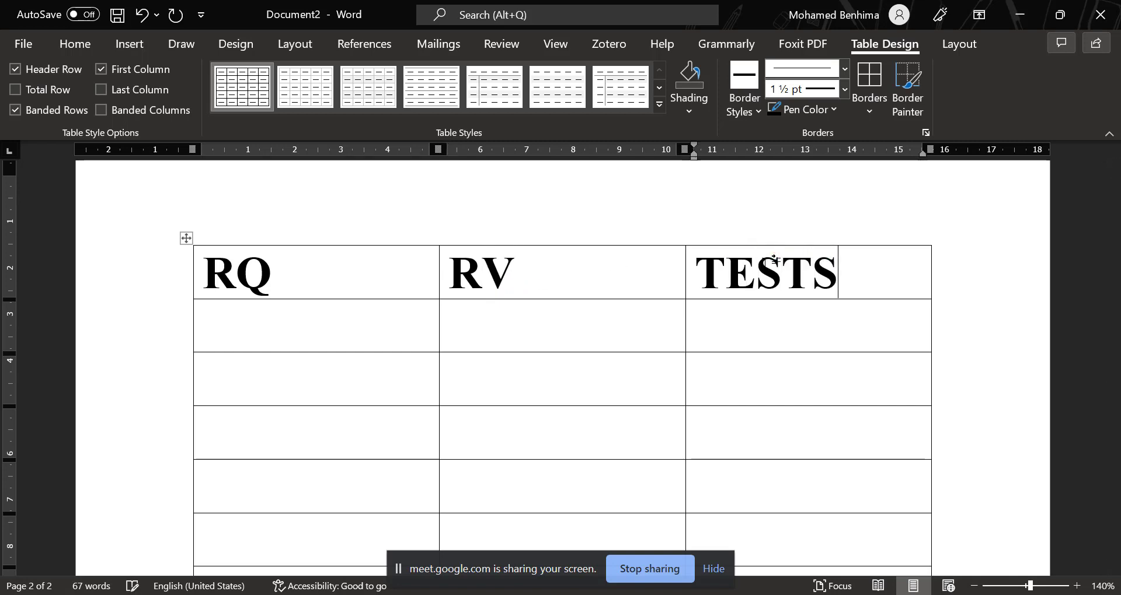
Enter the shortened research question "Is there any …" in the cell below the RQ heading.
left_click(293, 331)
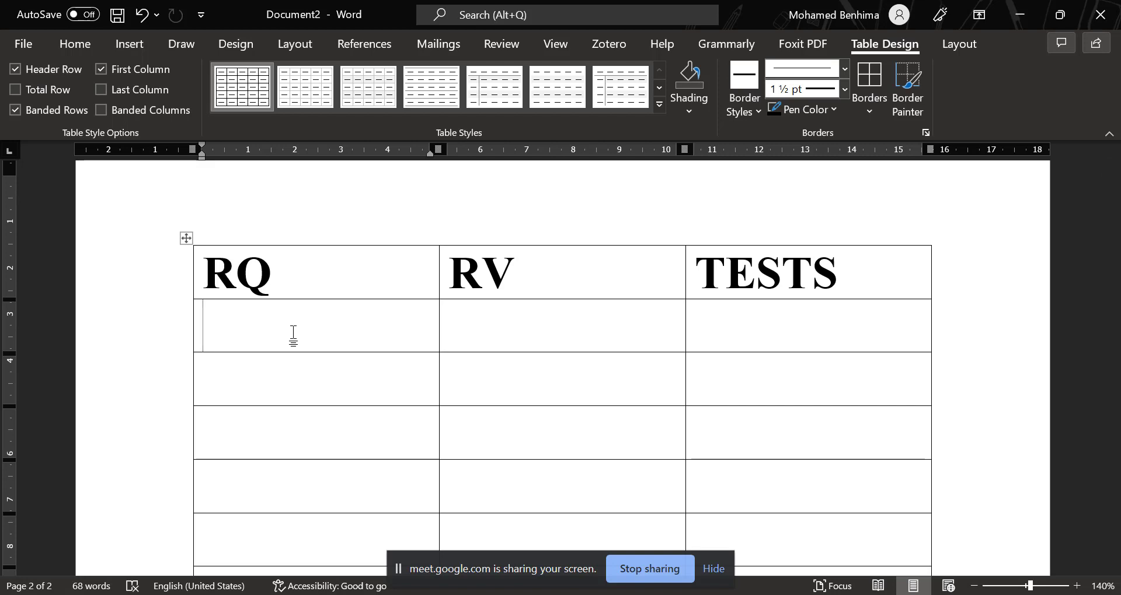
type("G")
key("ctrl+z")
type("Is")
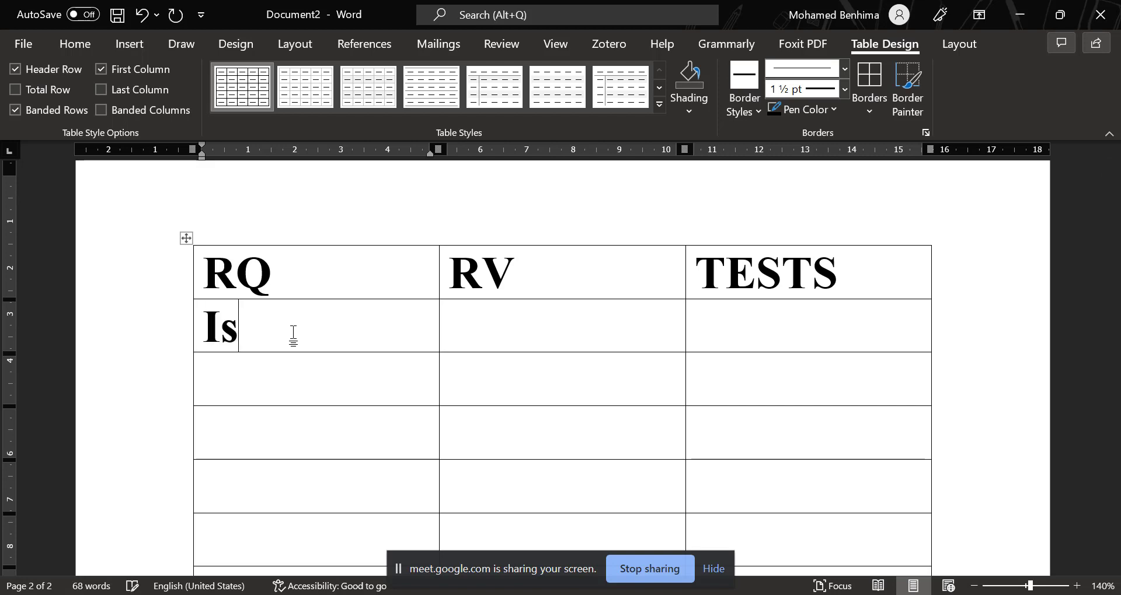
type(" there any")
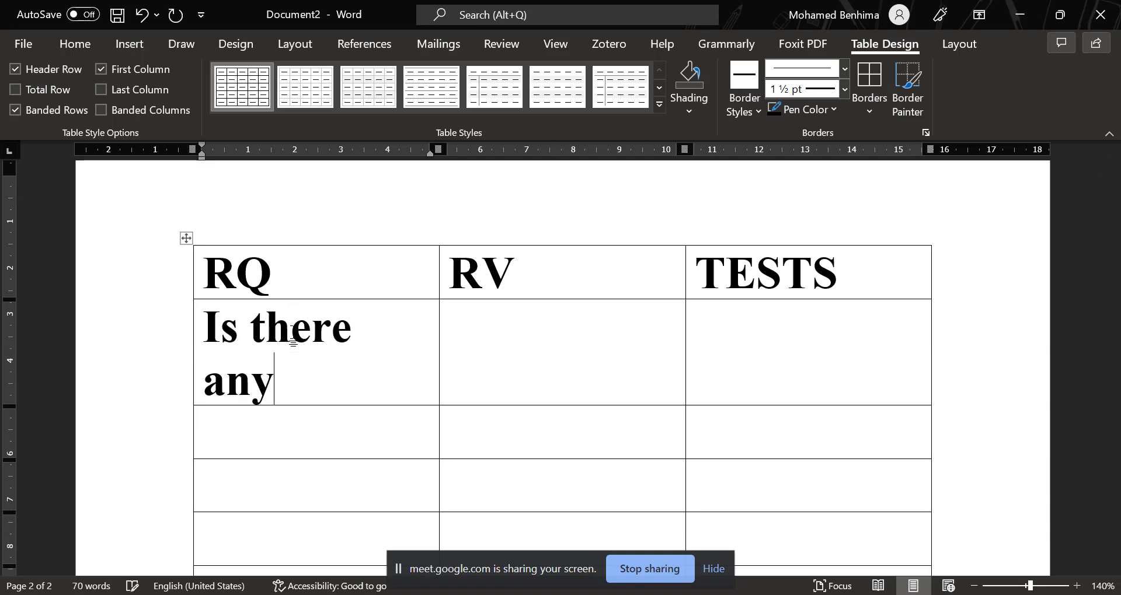
type(" ...")
Fill the cell below RV with "DV: Anxiety" and, on a new line, "IV: Gender".
left_click(466, 331)
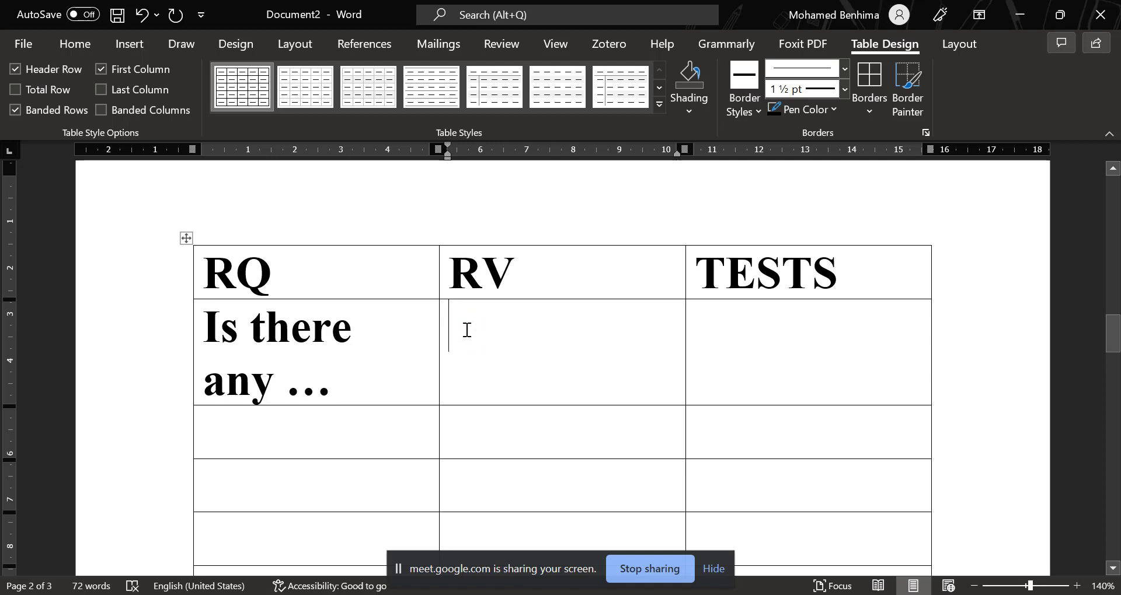
type("DV")
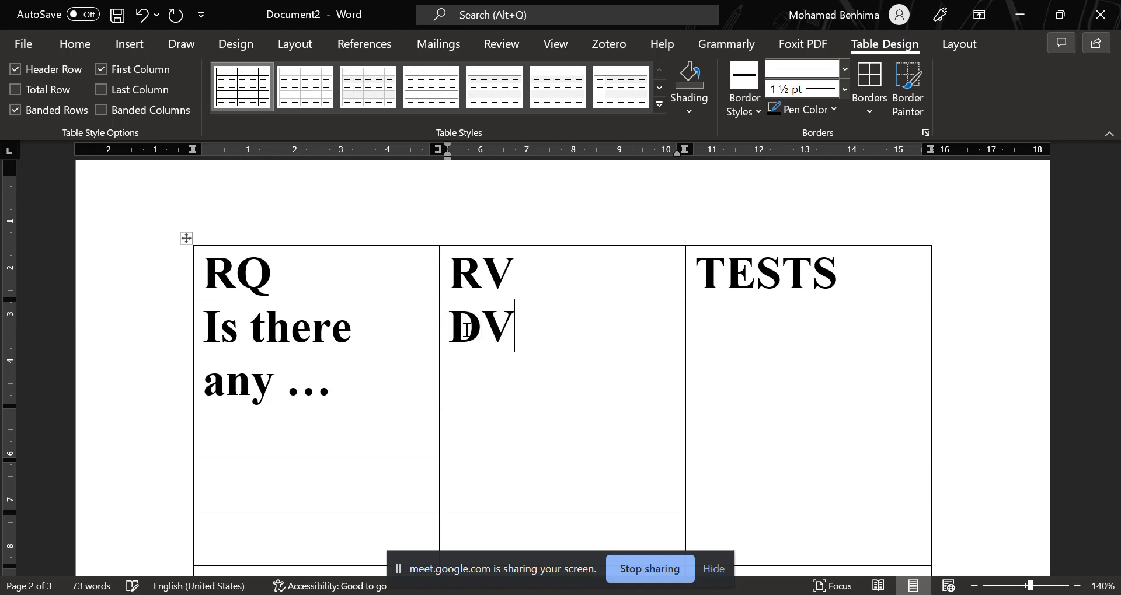
type(": Anxiety")
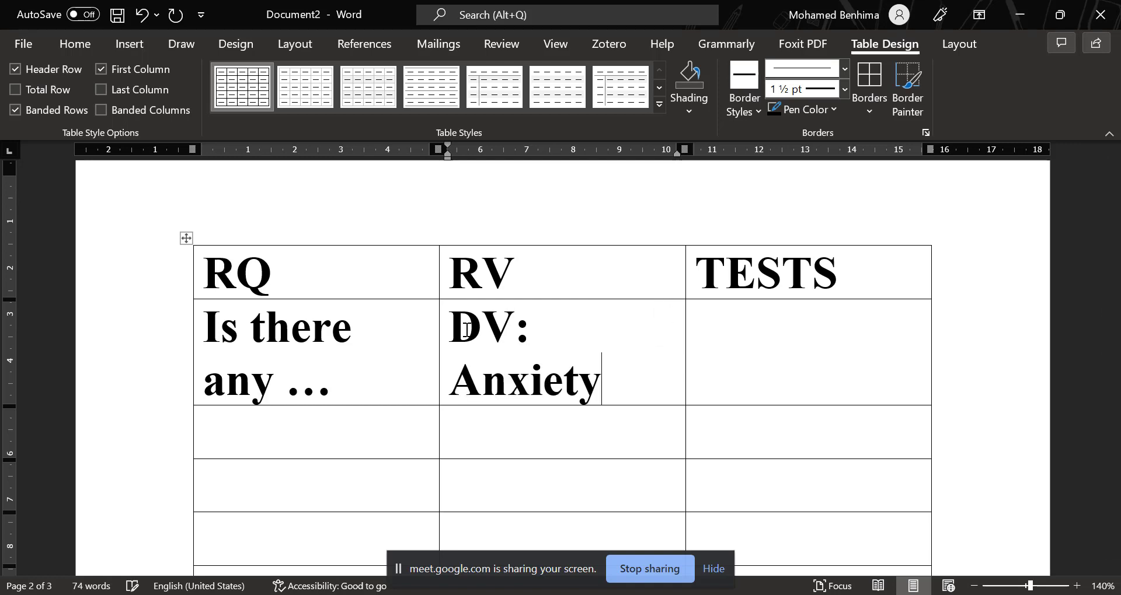
key("Return")
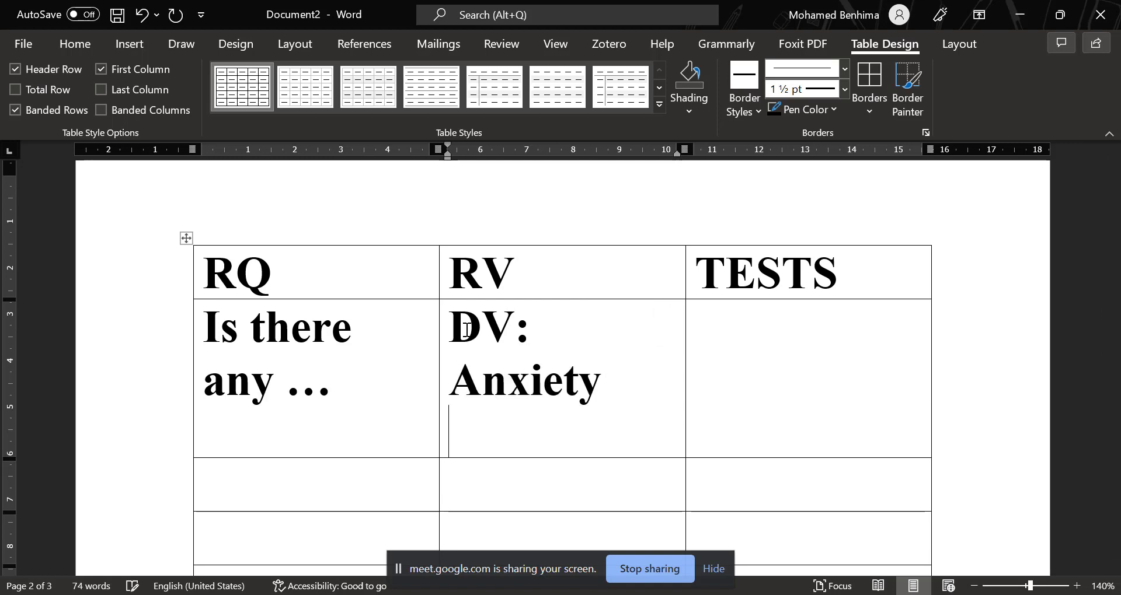
type("IV")
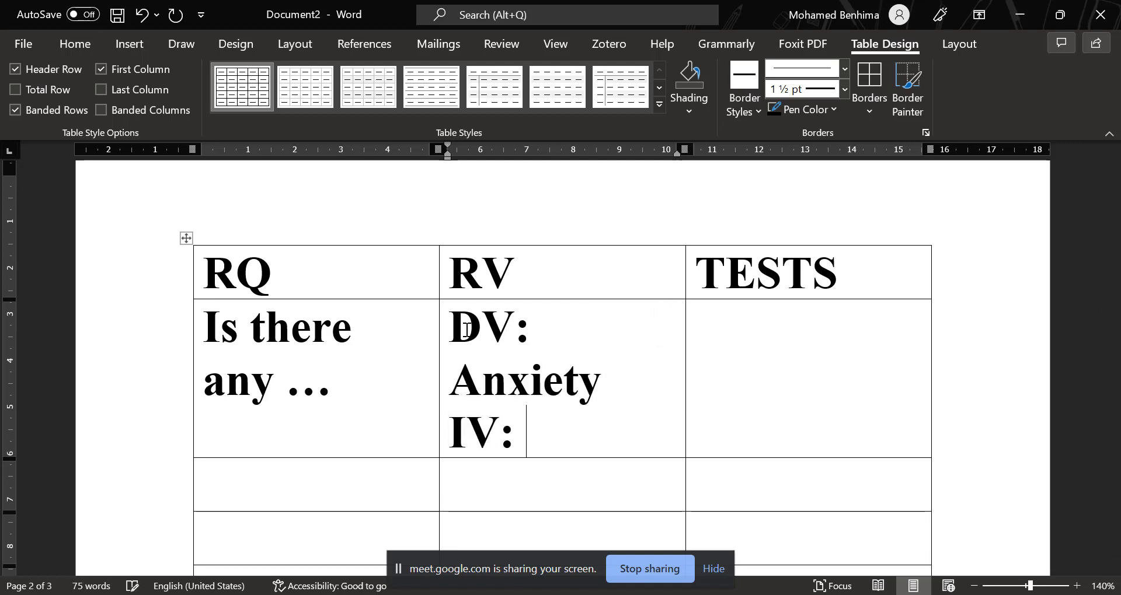
type(": Gender")
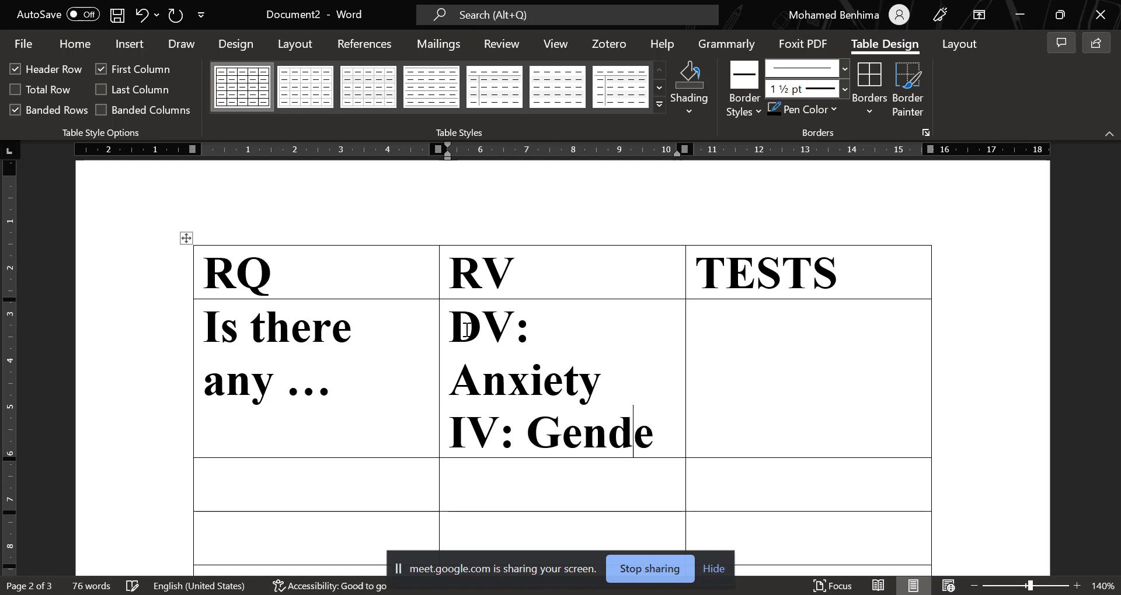
Enter "Independent sample test" in the cell below the TESTS heading and correct the misspelled word "Independent".
left_click(778, 331)
type("I")
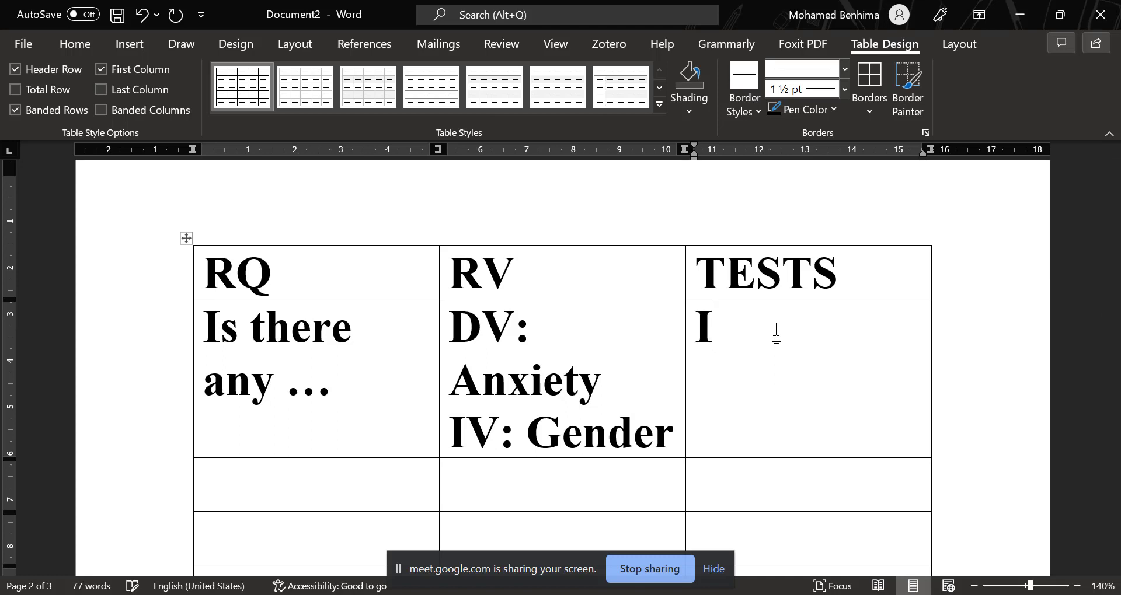
type("ndepedne")
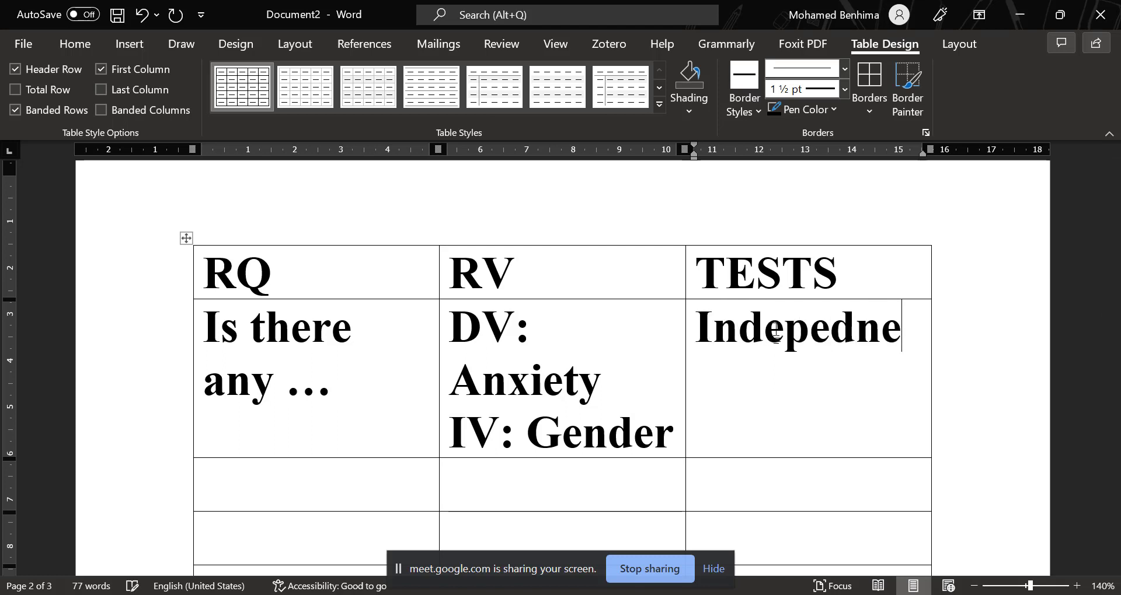
type("nt sample ")
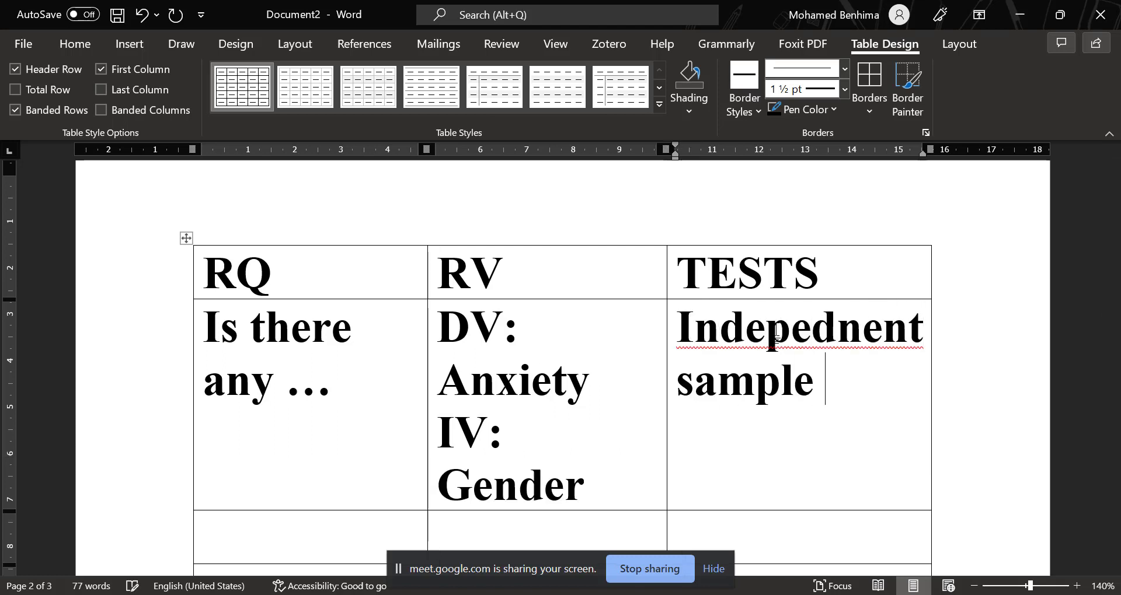
type("test")
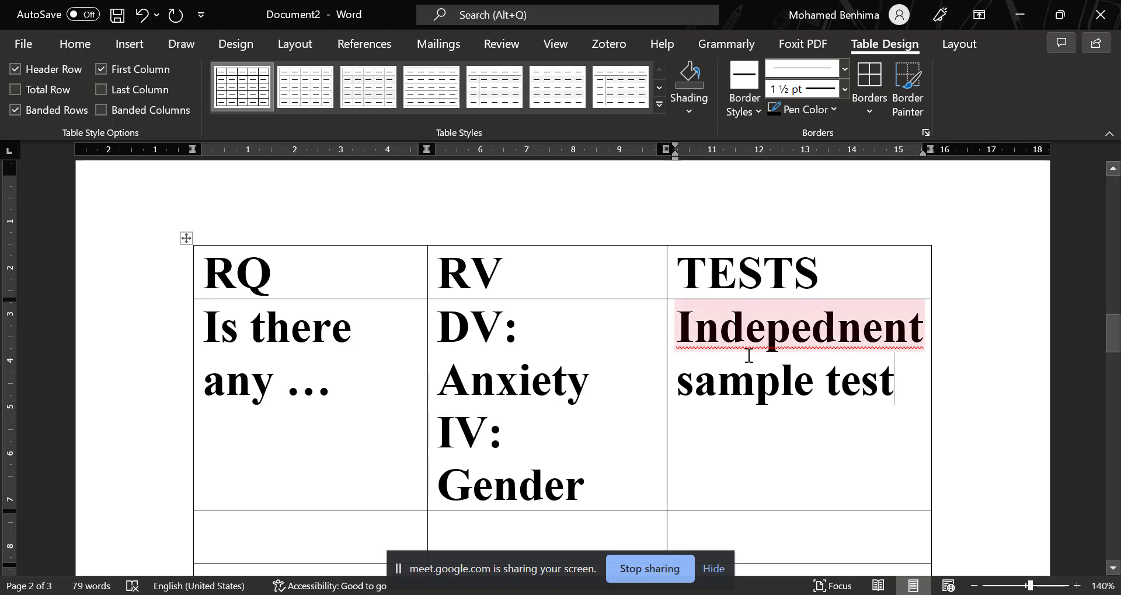
scroll(800, 402, "down", 2)
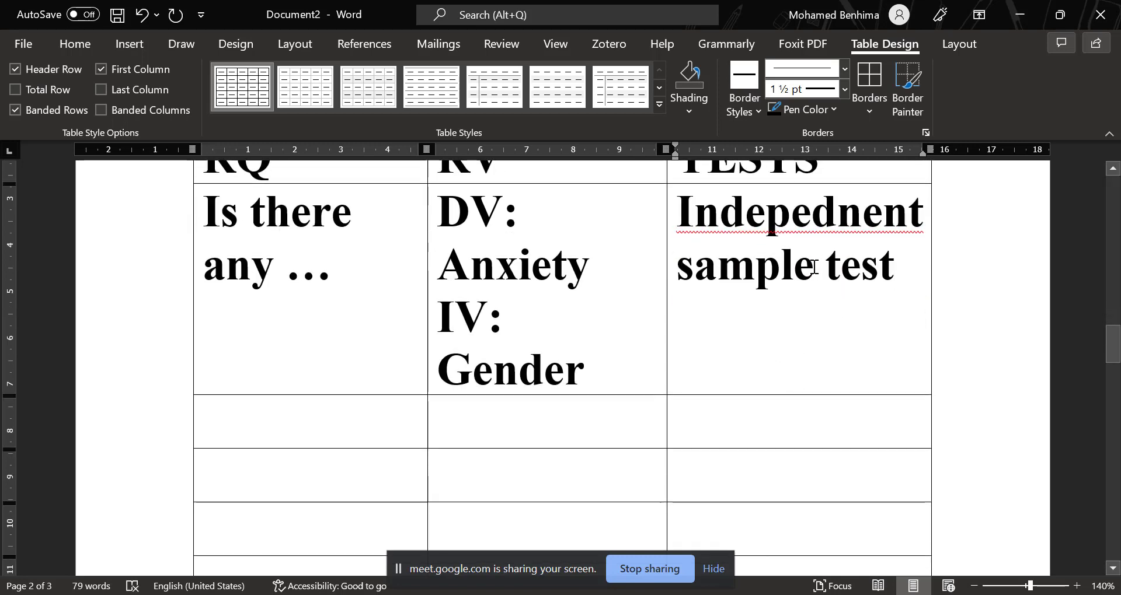
right_click(785, 221)
left_click(666, 251)
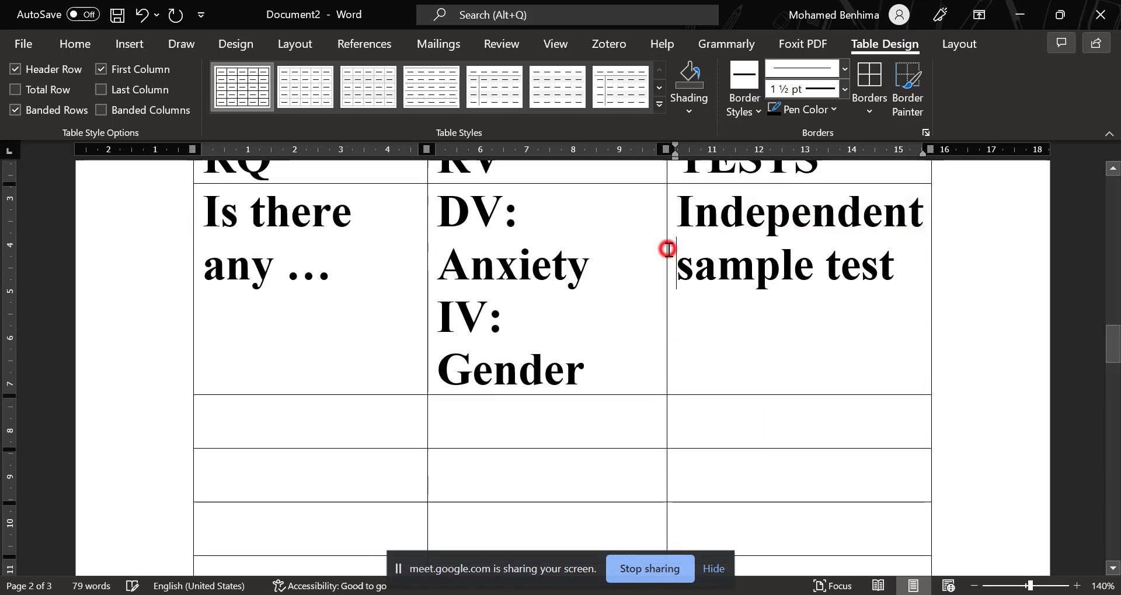
Colour the headings RQ, RV and TESTS in the table's first row red.
scroll(545, 293, "up", 3)
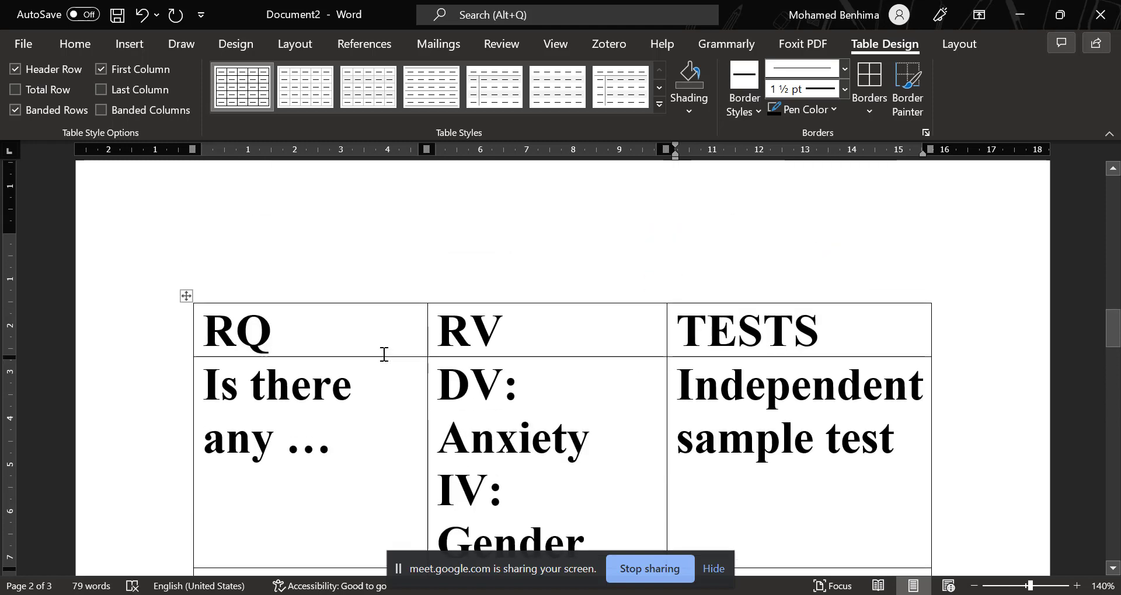
left_click_drag(222, 324, 815, 341)
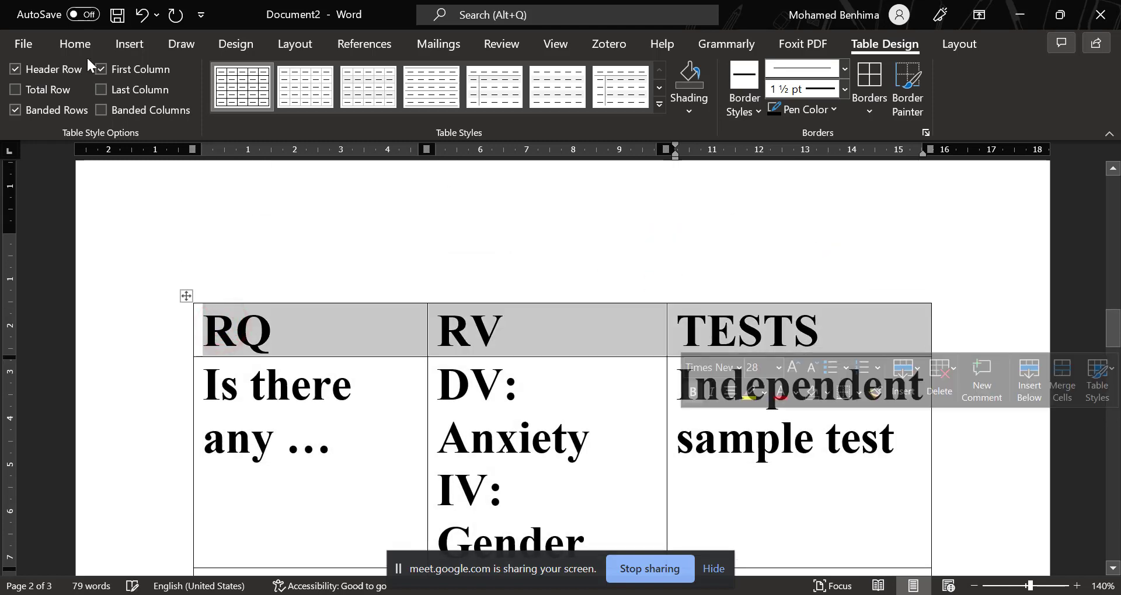
left_click(73, 47)
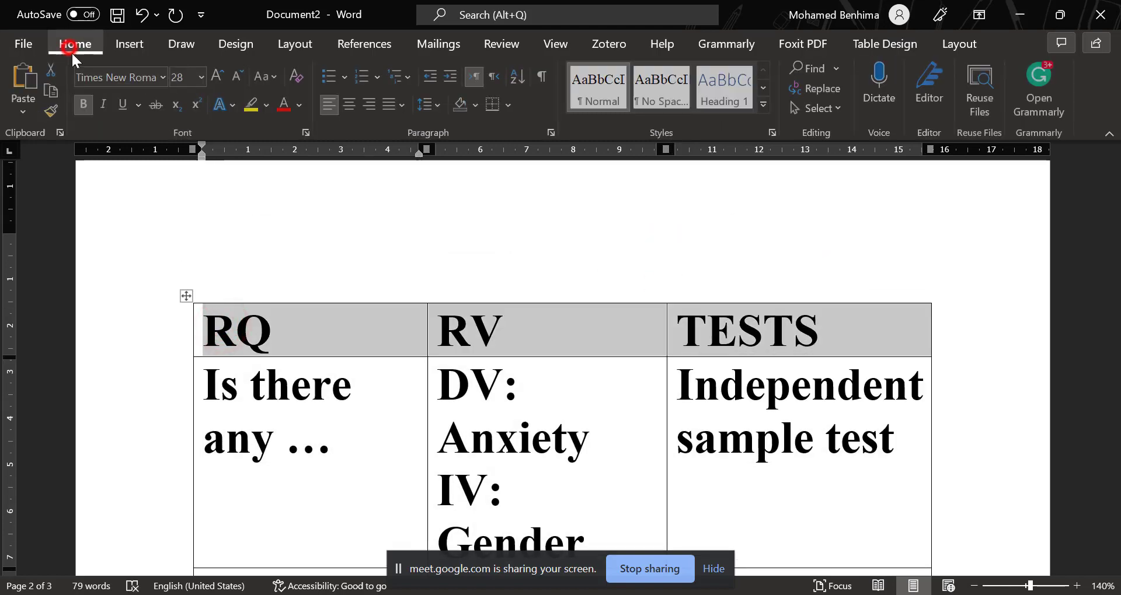
left_click(284, 105)
left_click(821, 349)
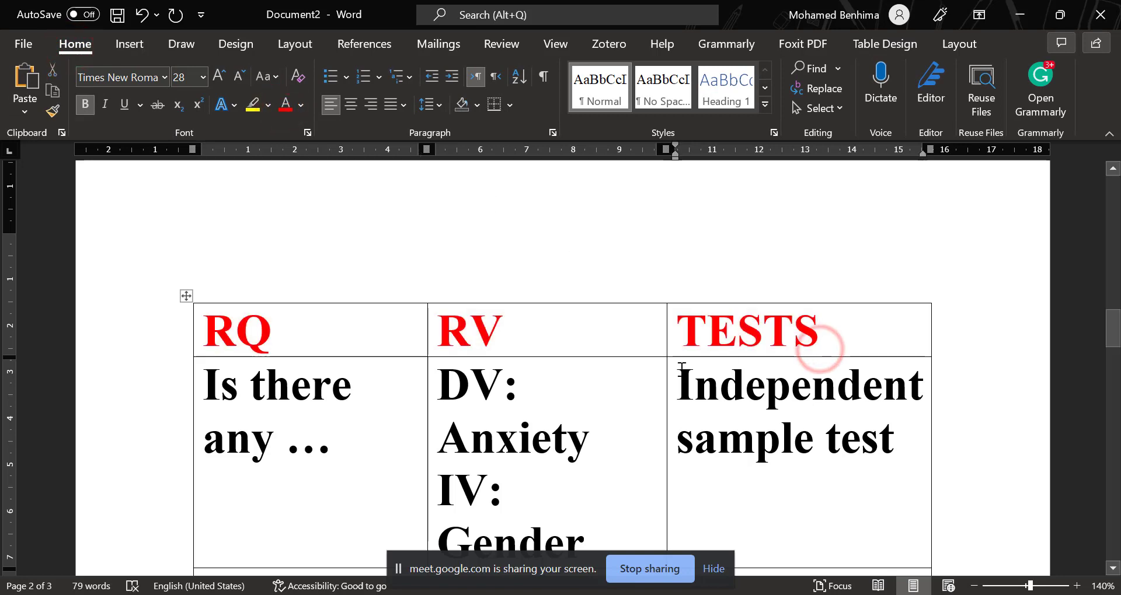
Insert a new column to the right of the TESTS column and give it the heading "Results".
scroll(333, 387, "down", 1)
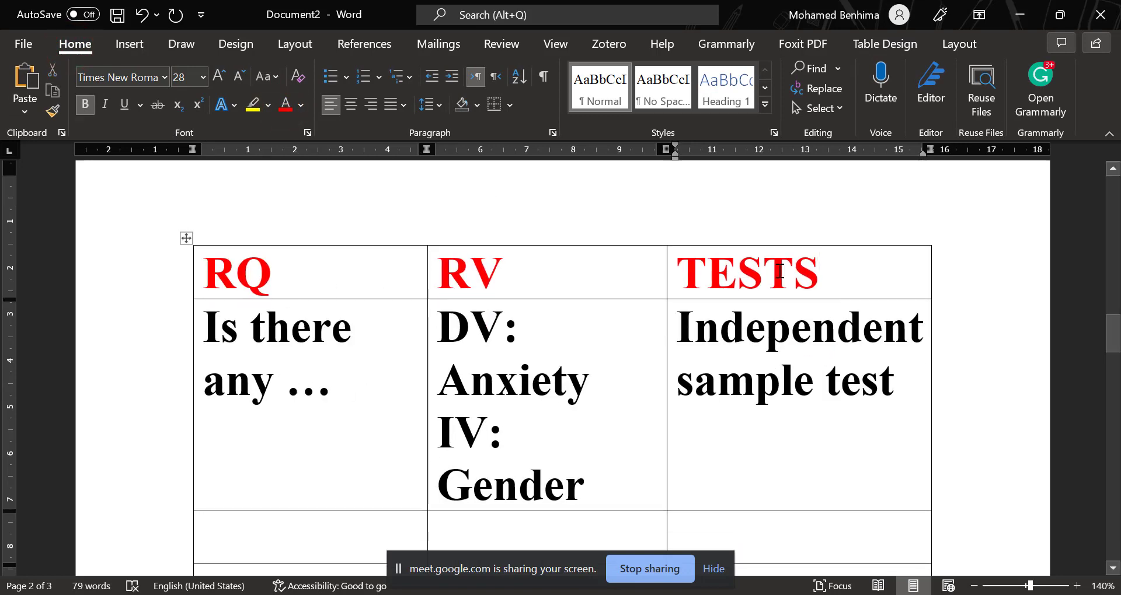
left_click_drag(793, 270, 783, 356)
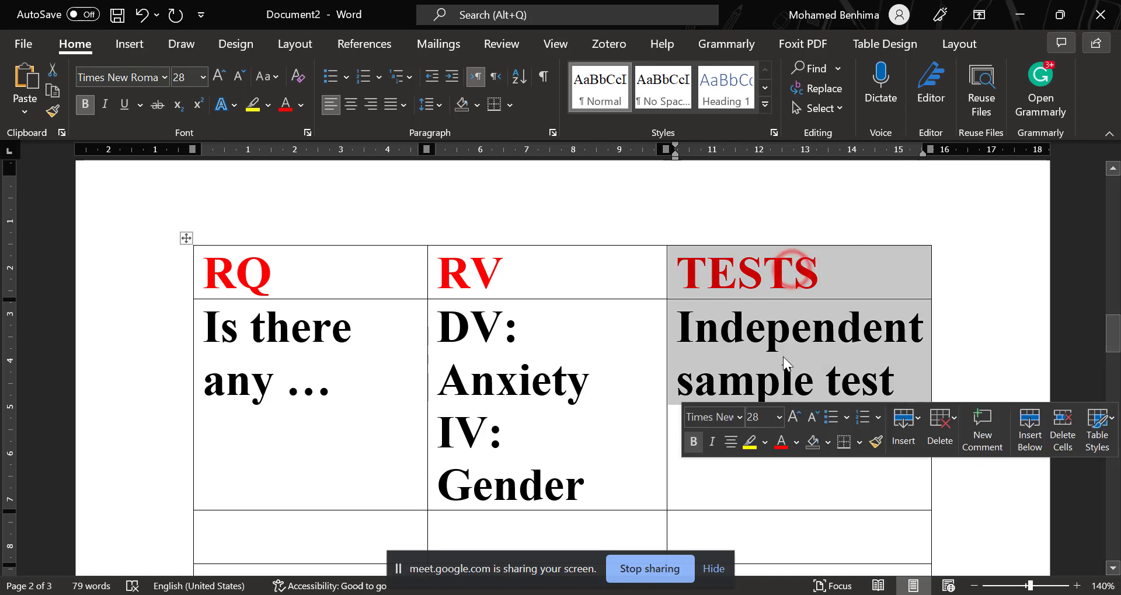
right_click(791, 281)
mouse_move(828, 419)
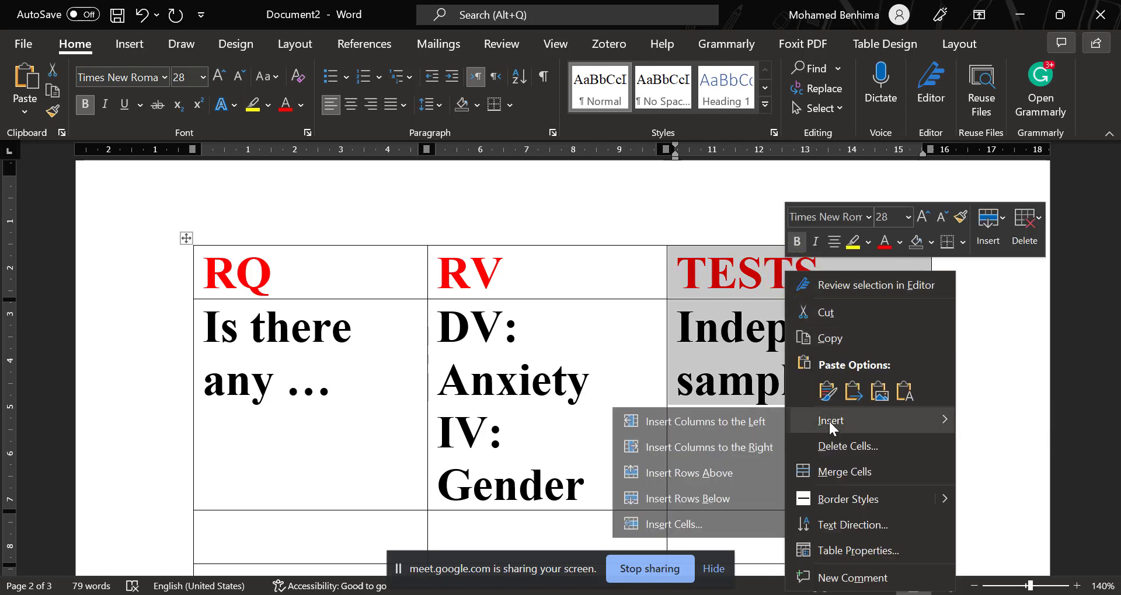
left_click(726, 451)
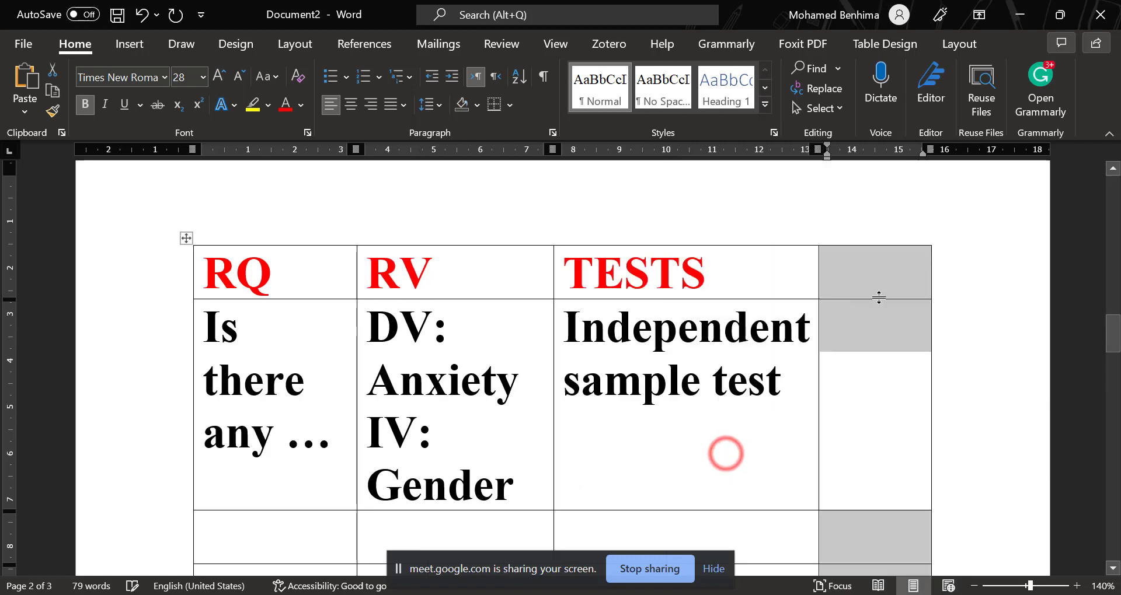
left_click(878, 283)
type("Resu")
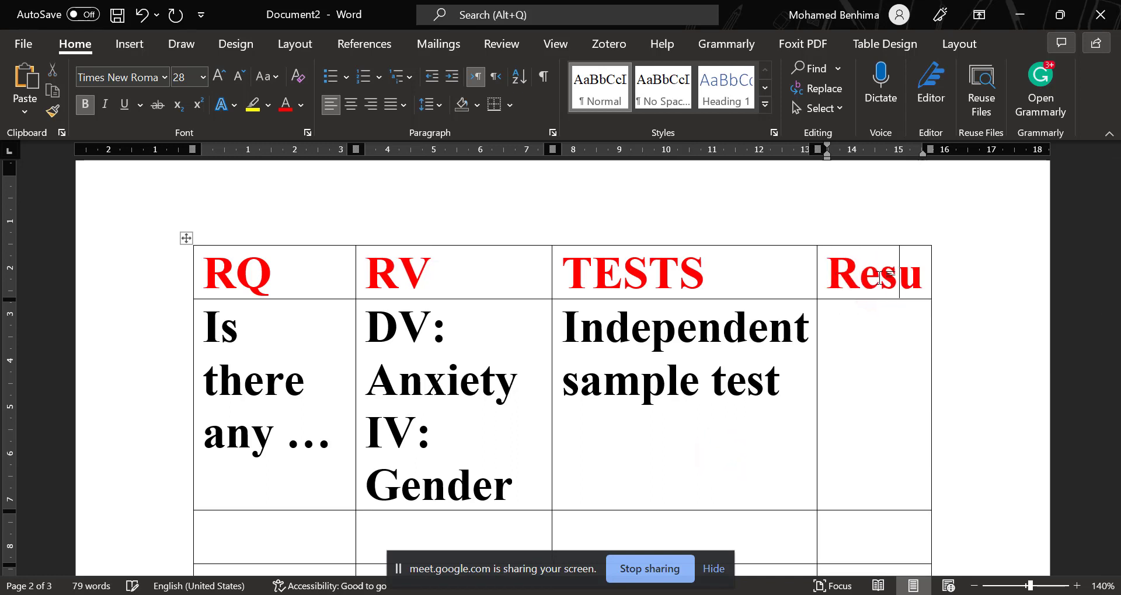
type("lts")
Enter "Female" in the cell below the Results heading.
left_click(846, 343)
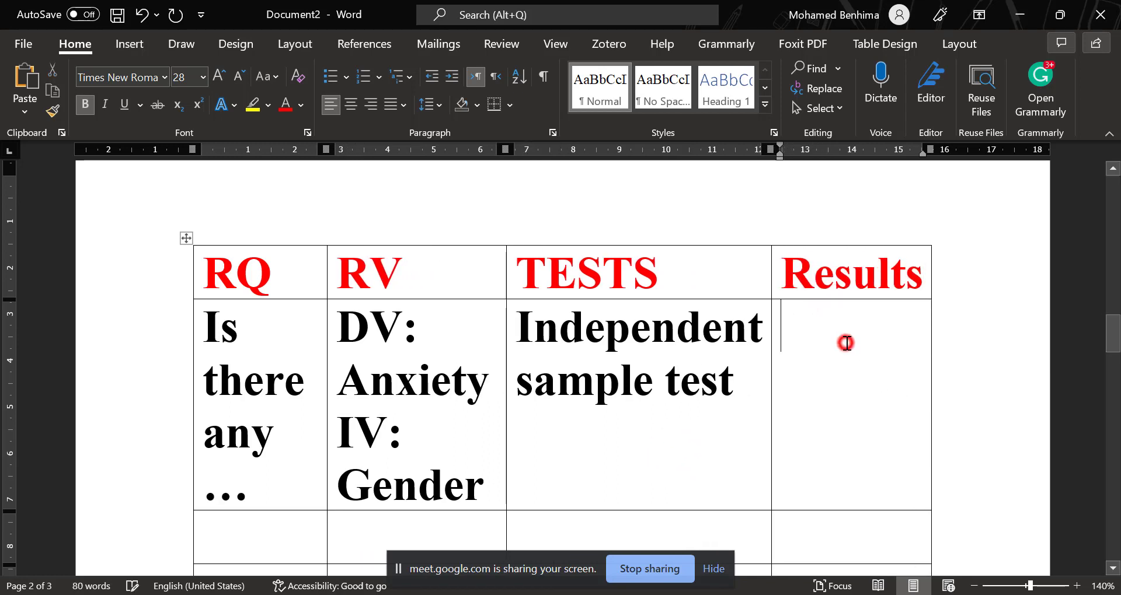
type("G")
key("BackSpace")
type("f")
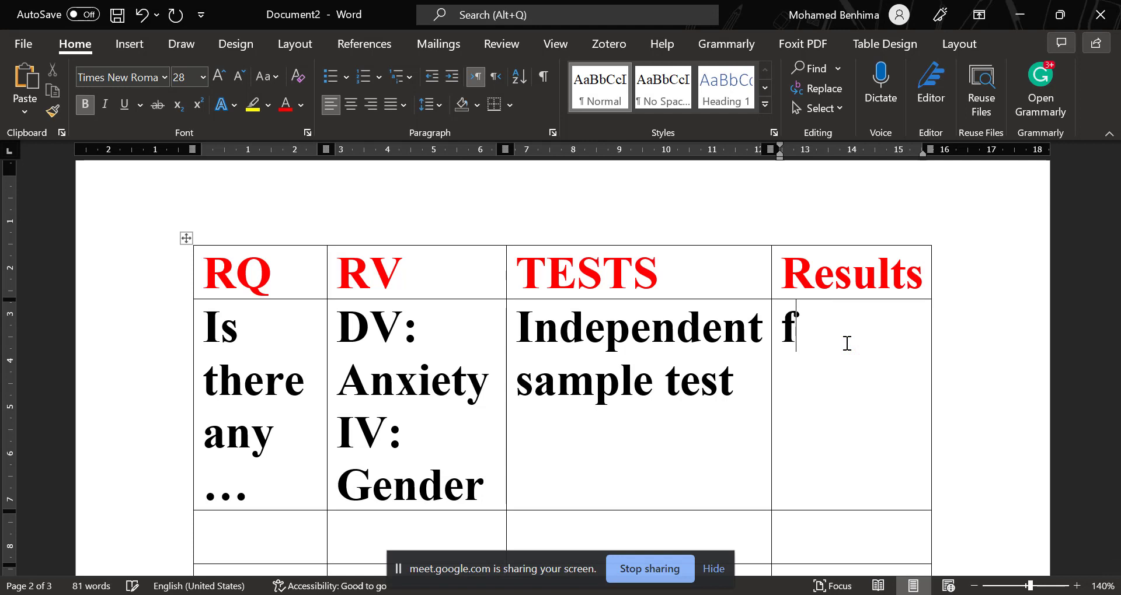
type("emale")
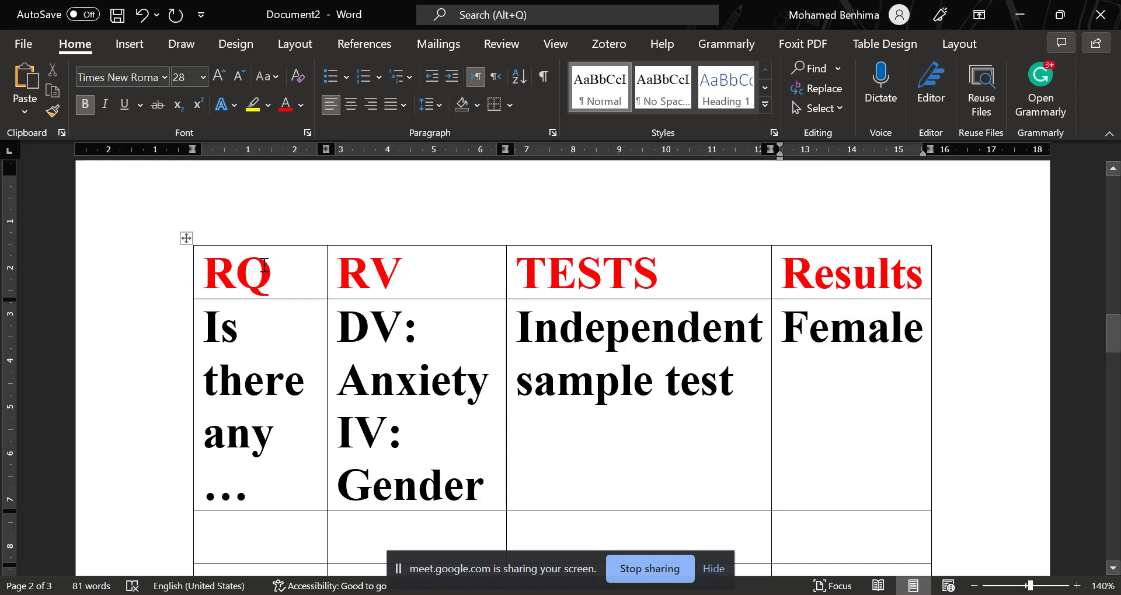
left_click(270, 276)
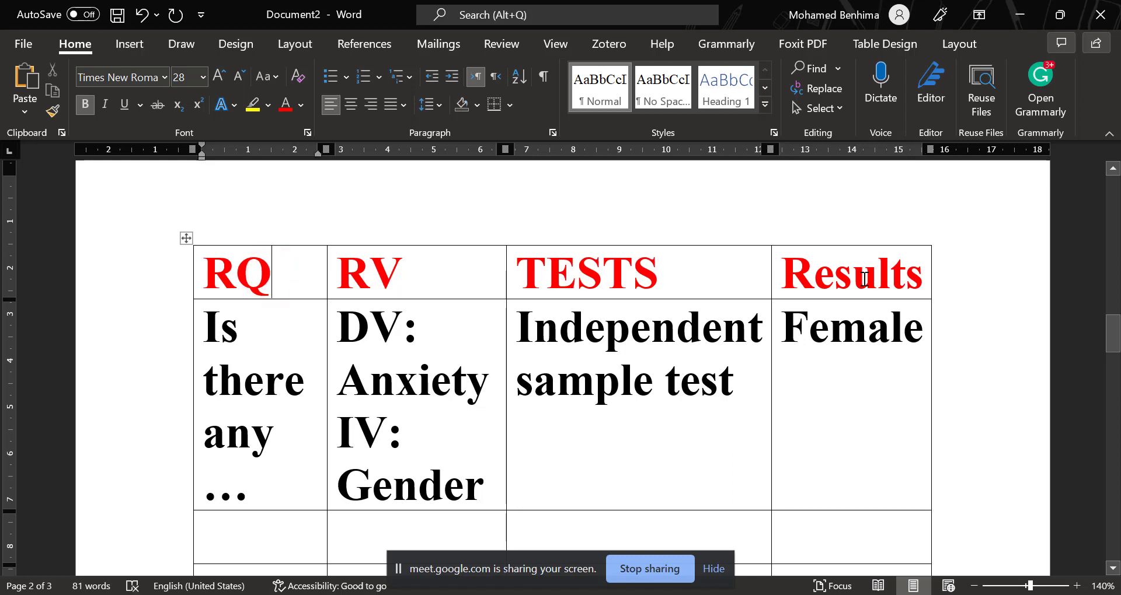
Copy the "DV: Anxiety" and "IV: Gender" lines into the empty RV cell of the following row.
scroll(376, 370, "down", 3)
scroll(667, 443, "up", 3)
scroll(611, 368, "down", 3)
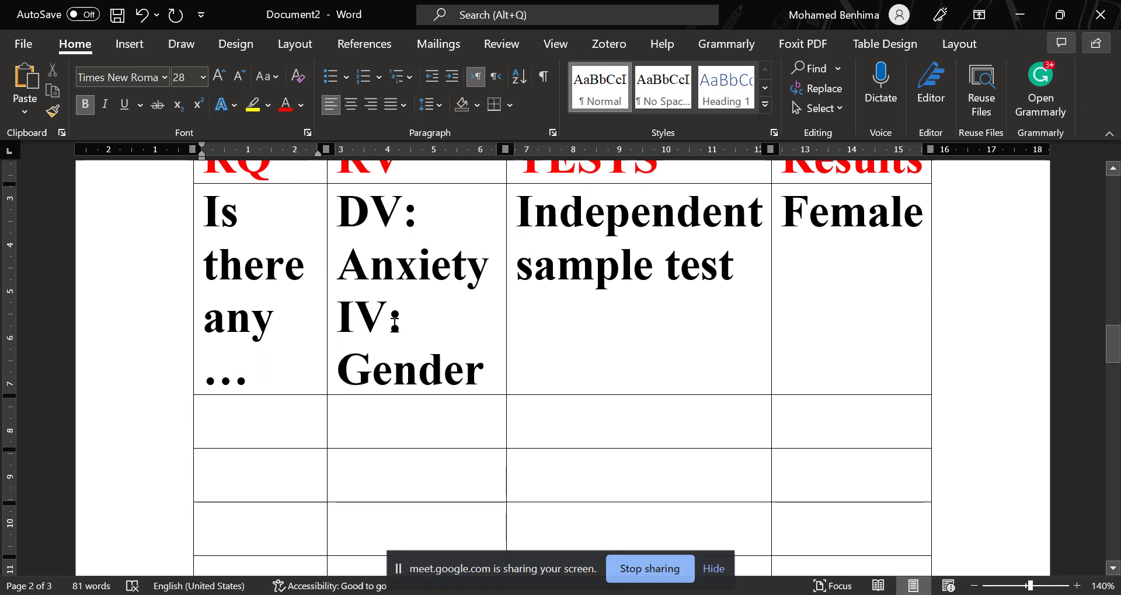
left_click_drag(474, 365, 368, 220)
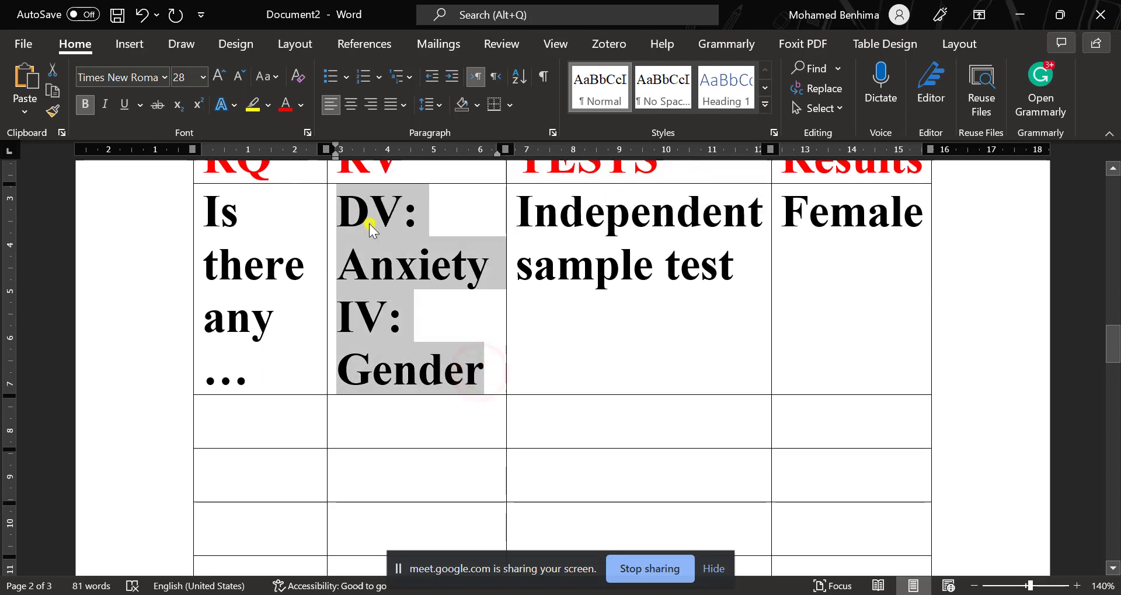
right_click(369, 222)
left_click(373, 243)
left_click(382, 414)
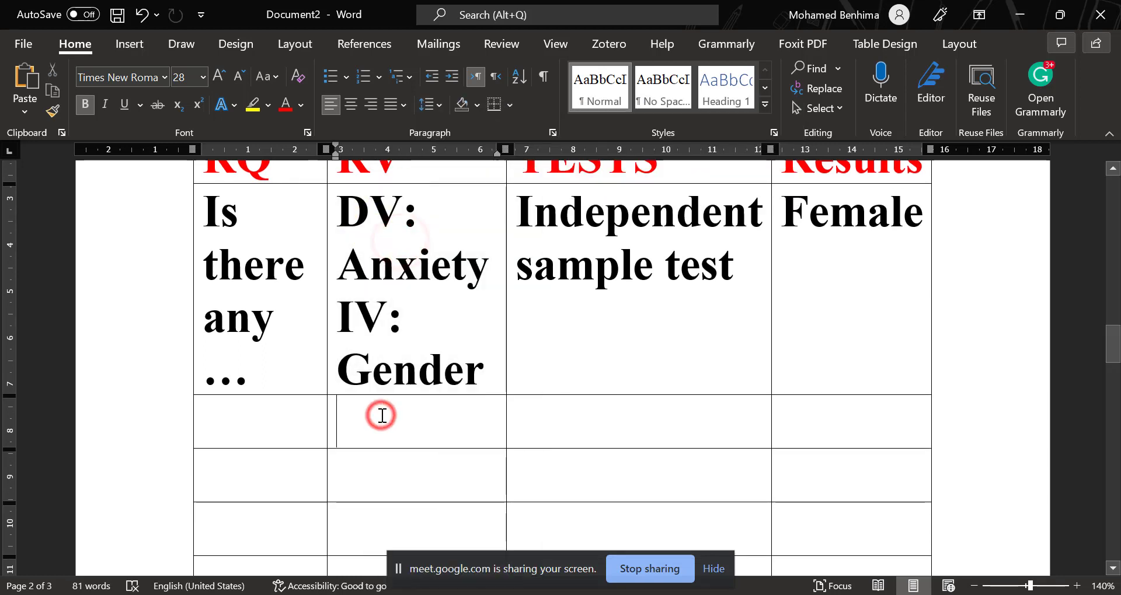
key("ctrl+v")
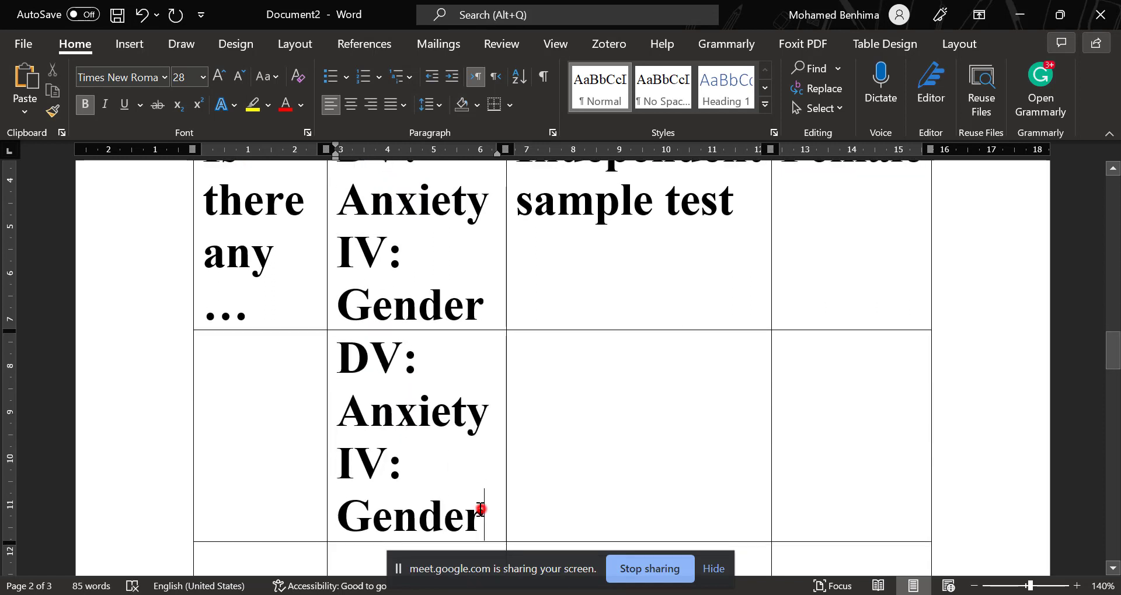
Replace "Gender" with "Education" as the independent variable in the copied RV cell.
left_click_drag(480, 509, 325, 526)
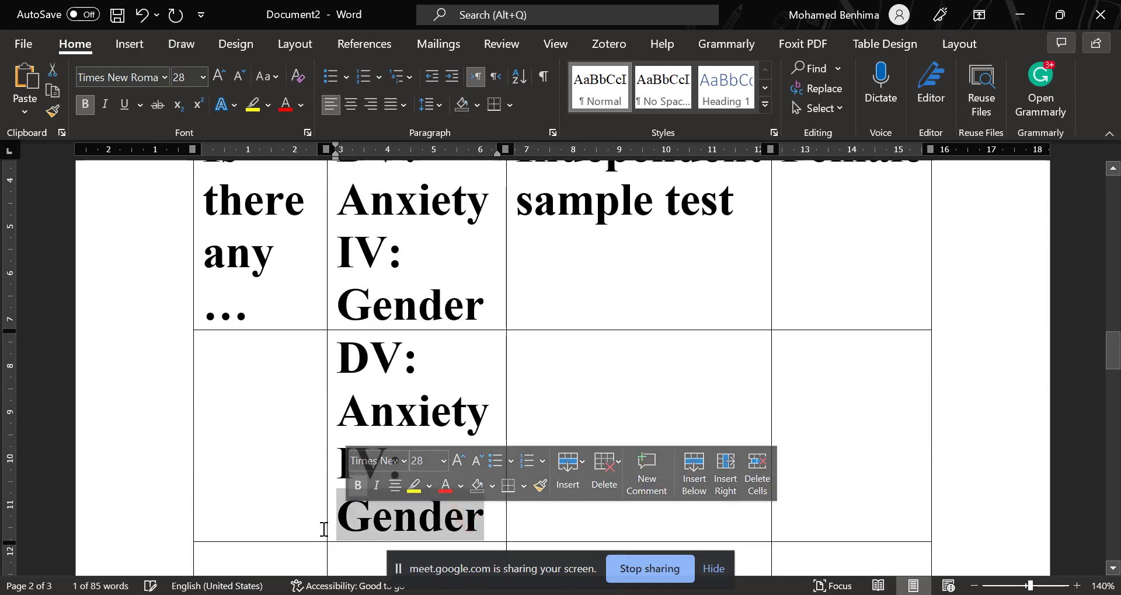
type("Educa")
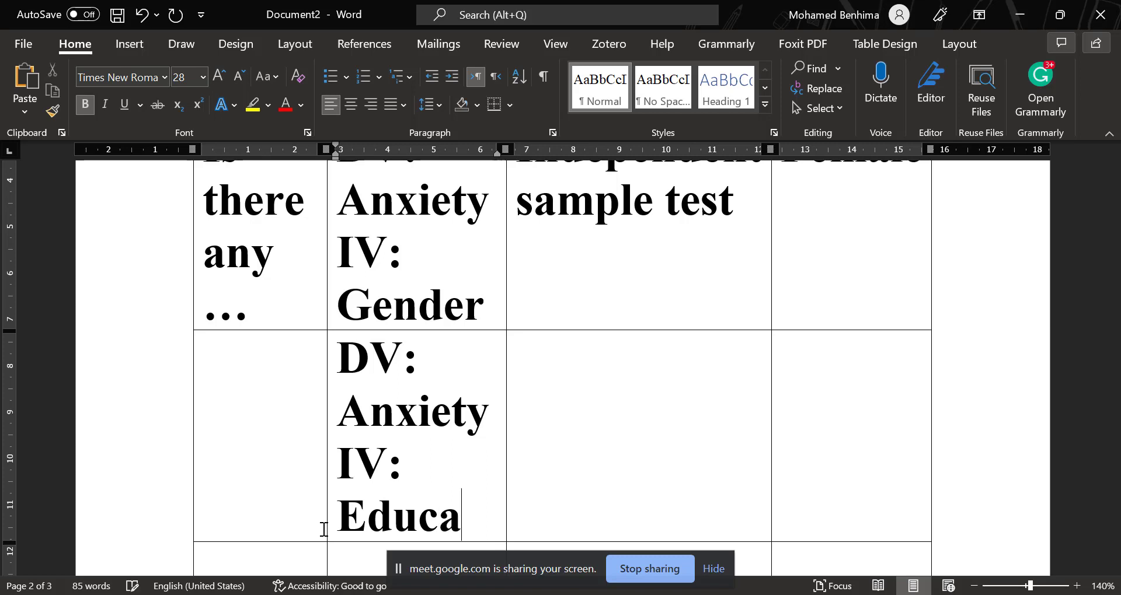
type("tion")
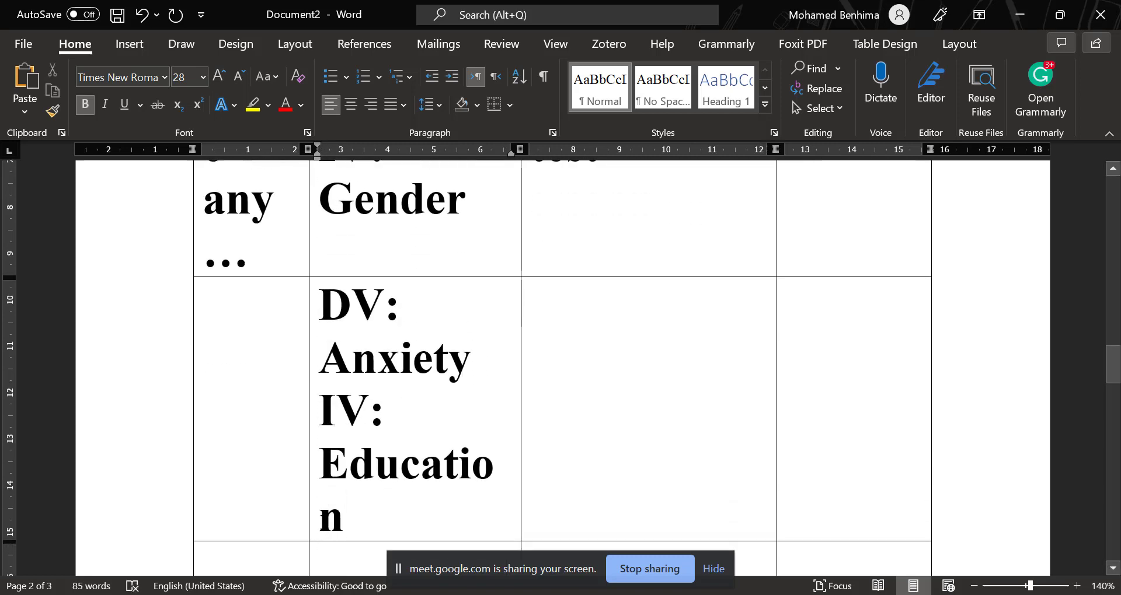
Change "sample" to "samples" in the test name of the Gender row.
scroll(425, 522, "up", 1)
scroll(422, 523, "down", 1)
scroll(642, 366, "up", 3)
scroll(605, 360, "down", 1)
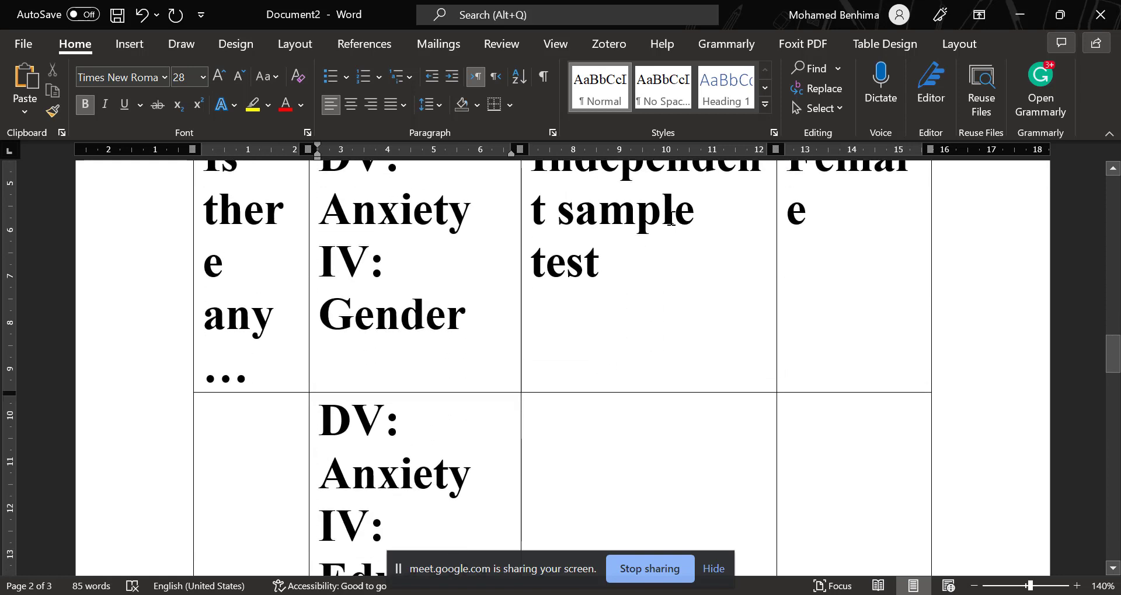
left_click(692, 218)
type("s")
Fill the Education row with "ANOVA" as the test and "Freshman" as the result.
left_click(605, 460)
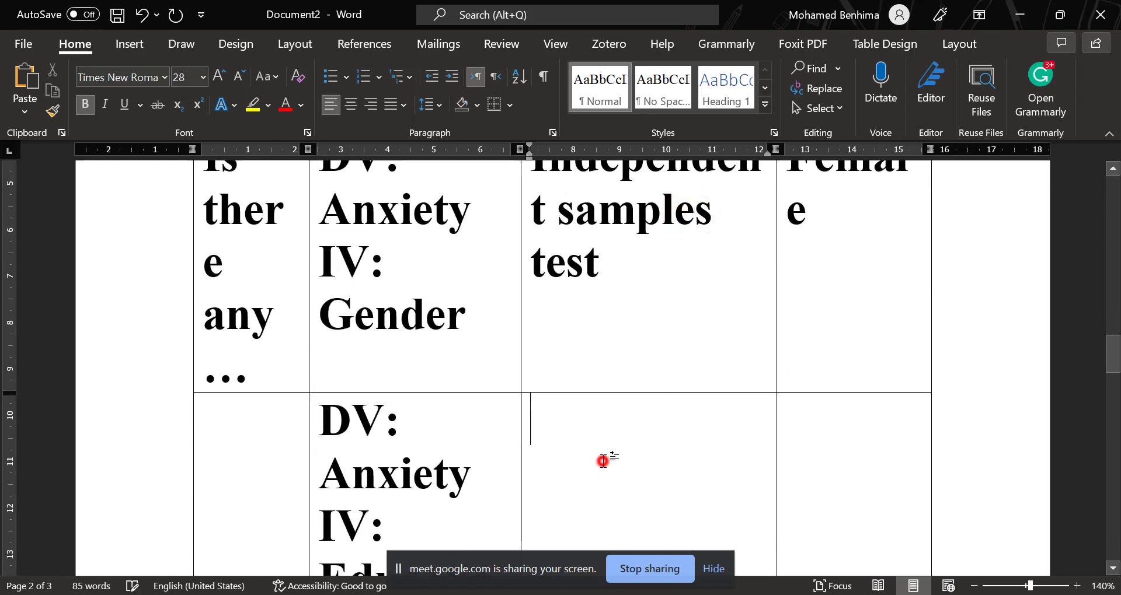
type("ANOVA")
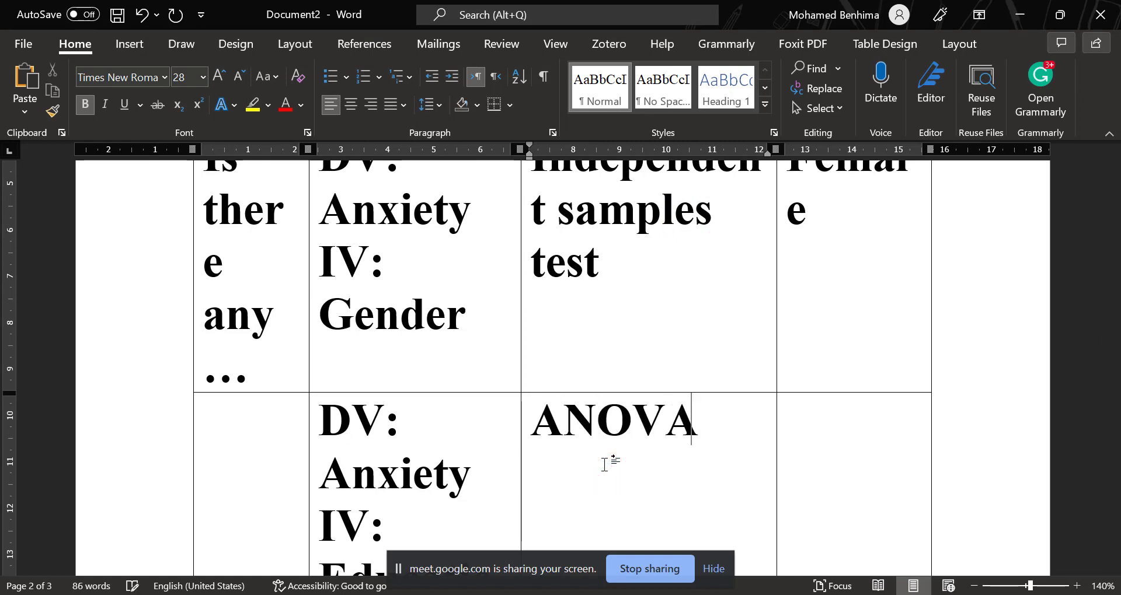
left_click(883, 450)
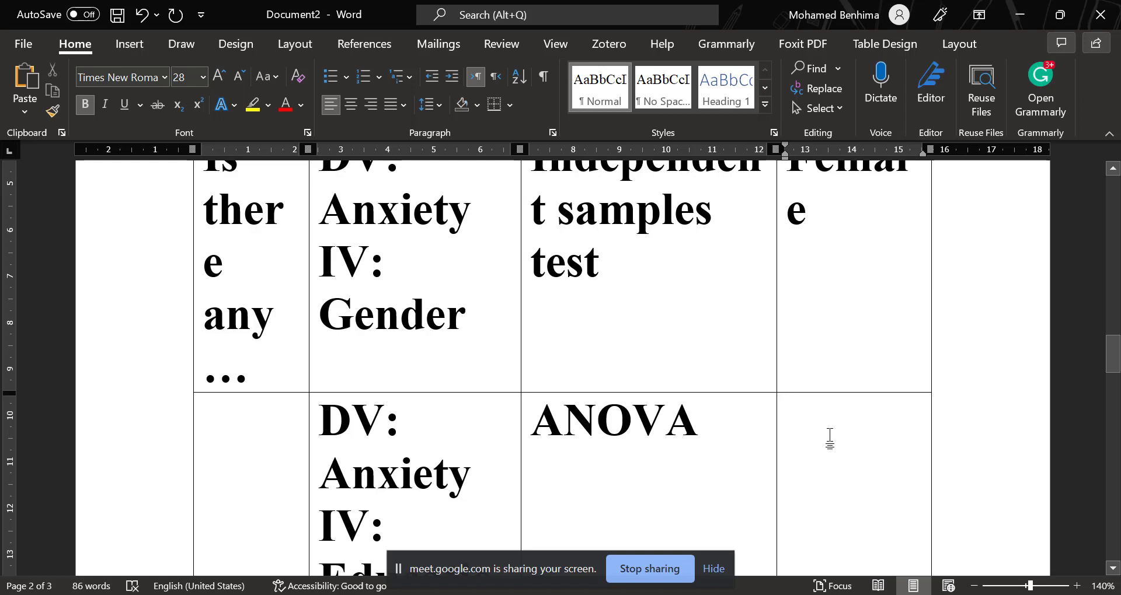
type("Fresh")
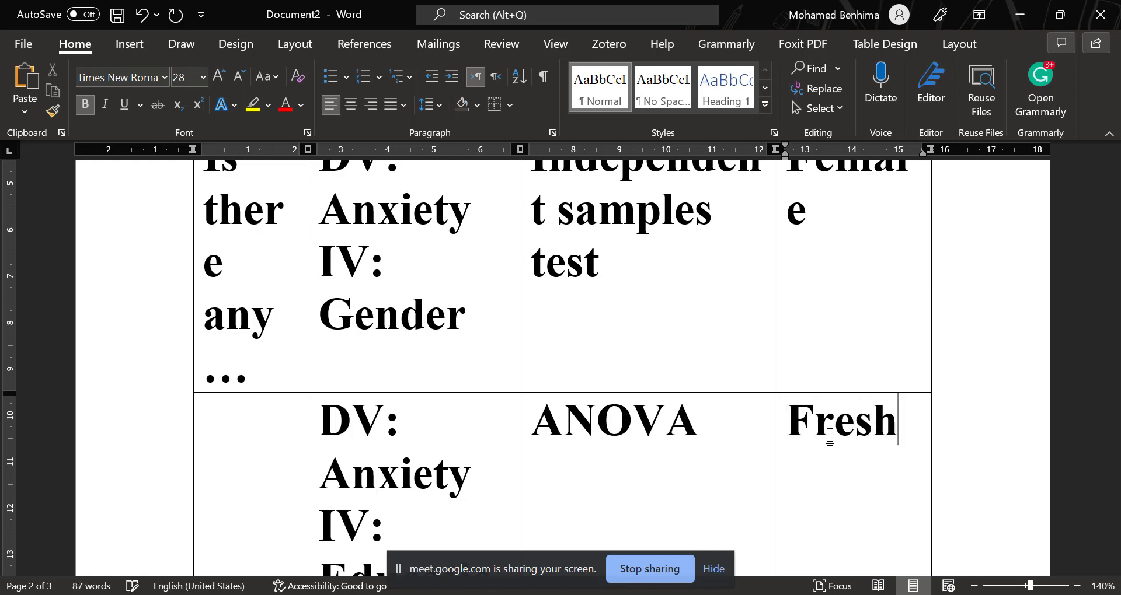
type("man")
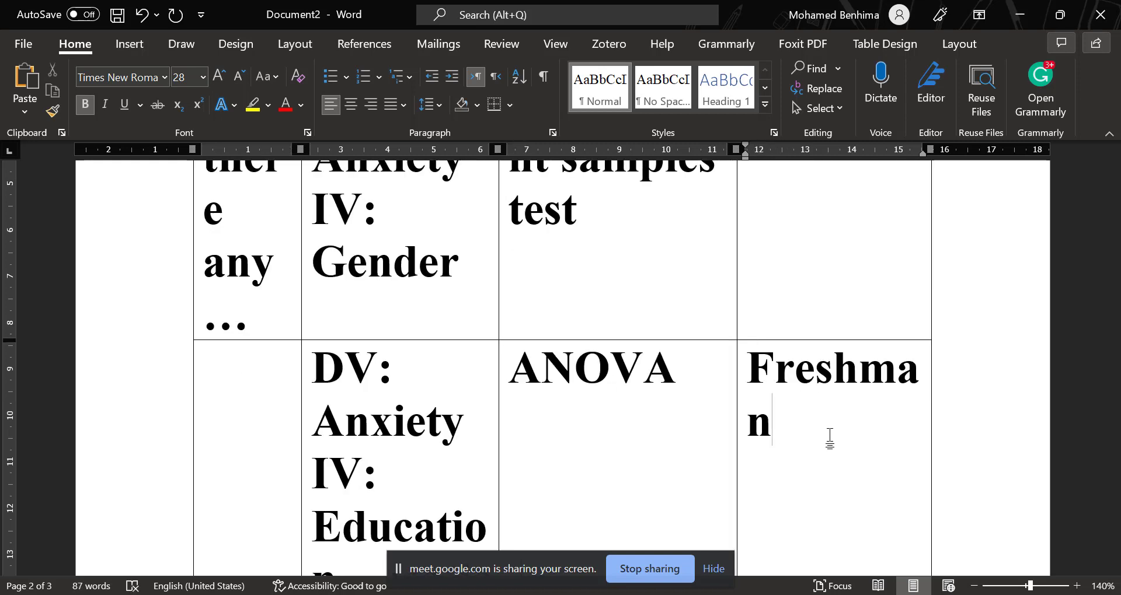
scroll(829, 437, "down", 2)
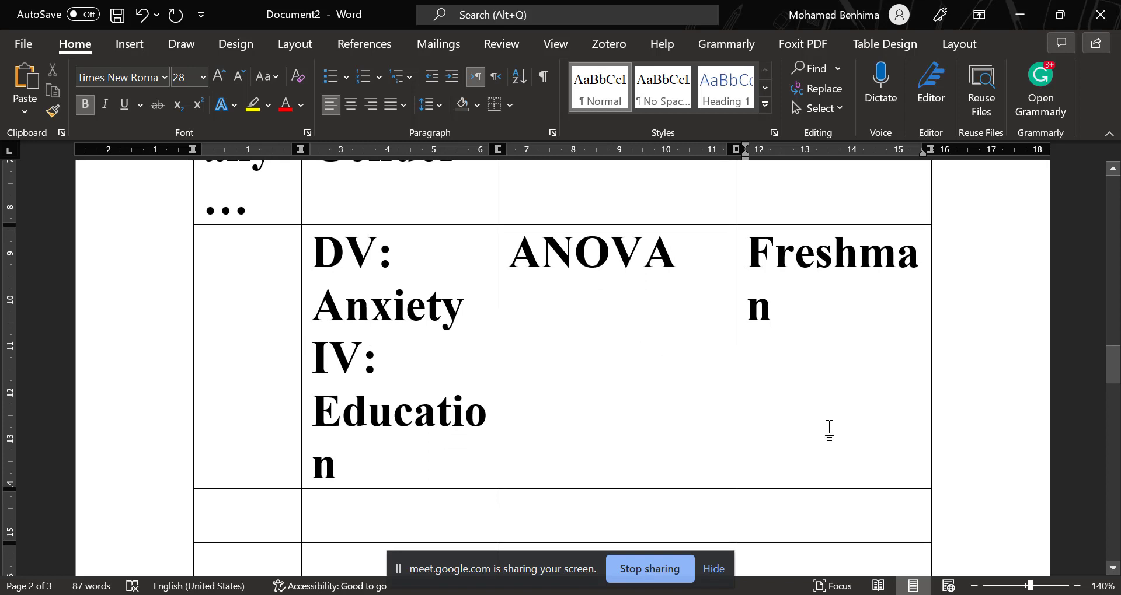
scroll(798, 348, "down", 1)
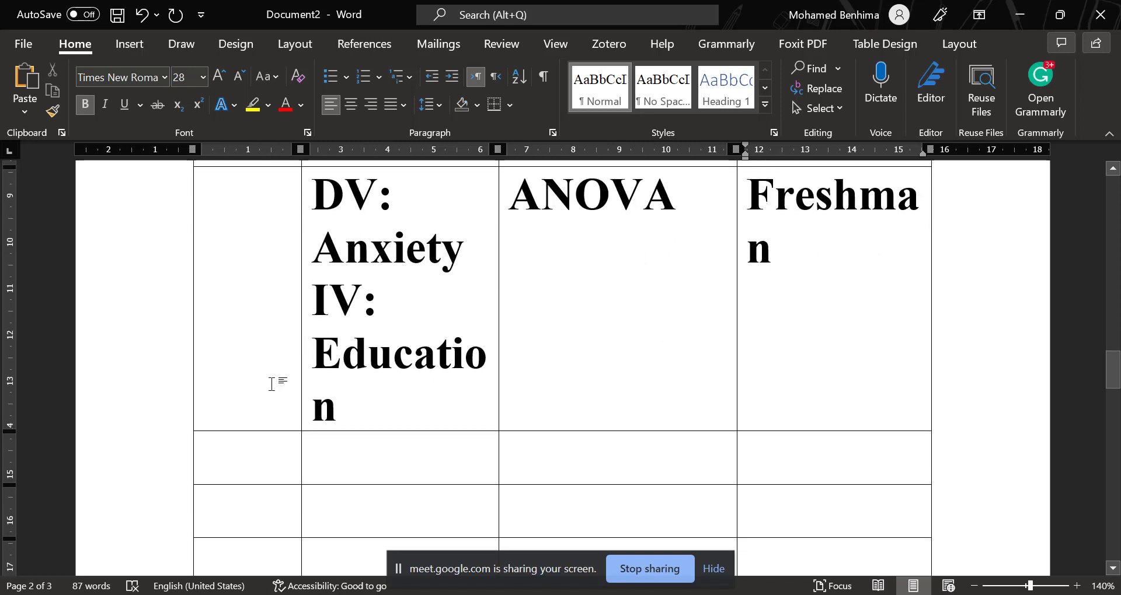
scroll(413, 353, "up", 3)
scroll(413, 370, "down", 2)
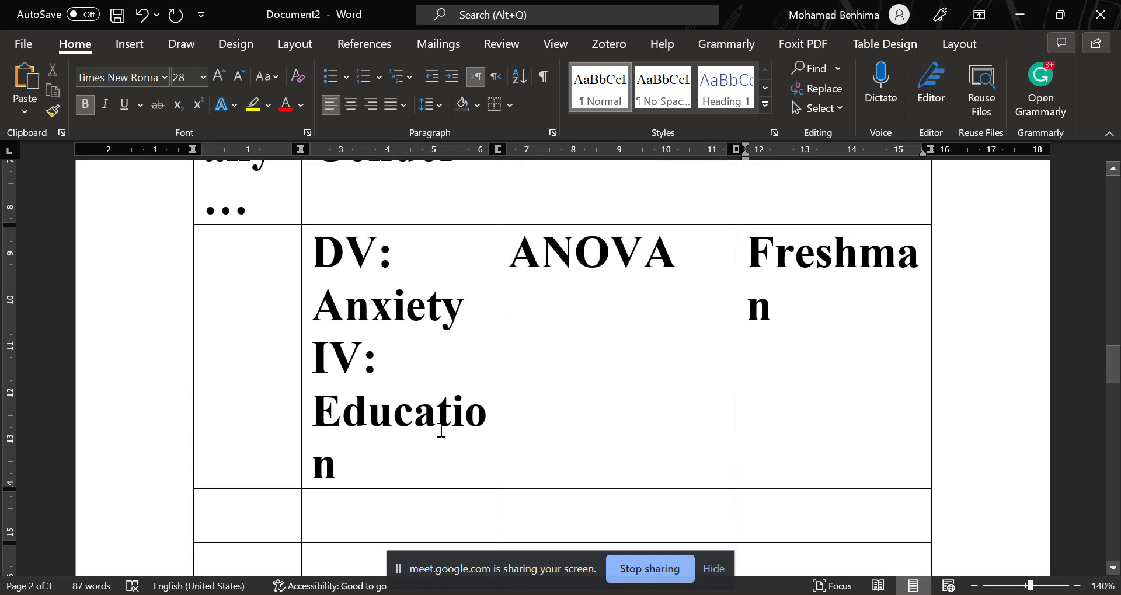
Enter "Age" and "Anxiety" on separate lines in the RV cell of the row below the Education row.
scroll(454, 398, "down", 2)
left_click(388, 398)
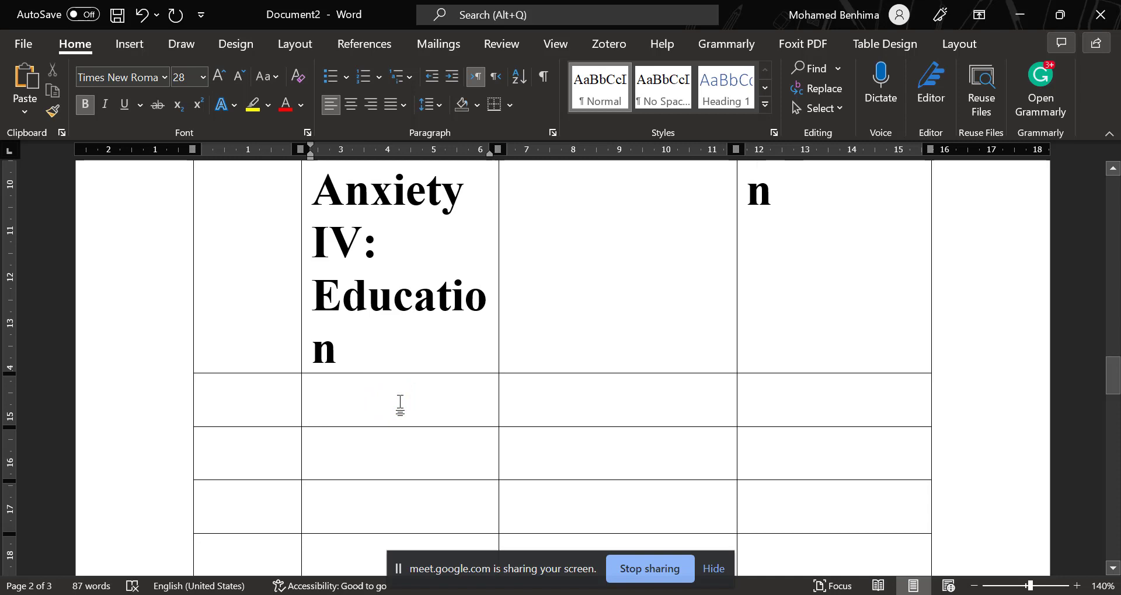
type("Age")
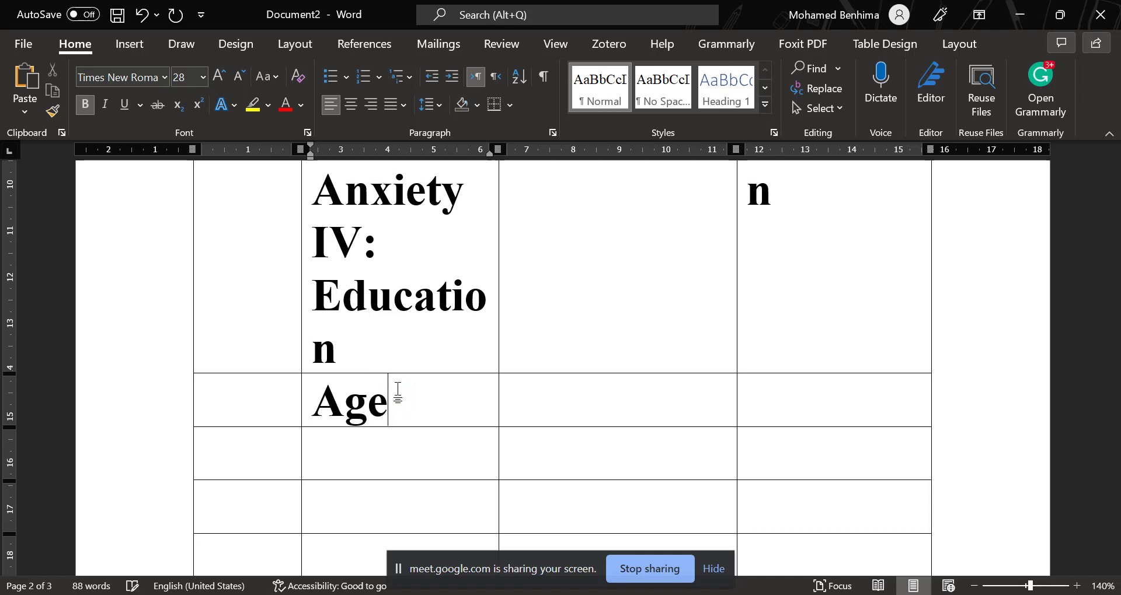
key("Return")
type("Anx")
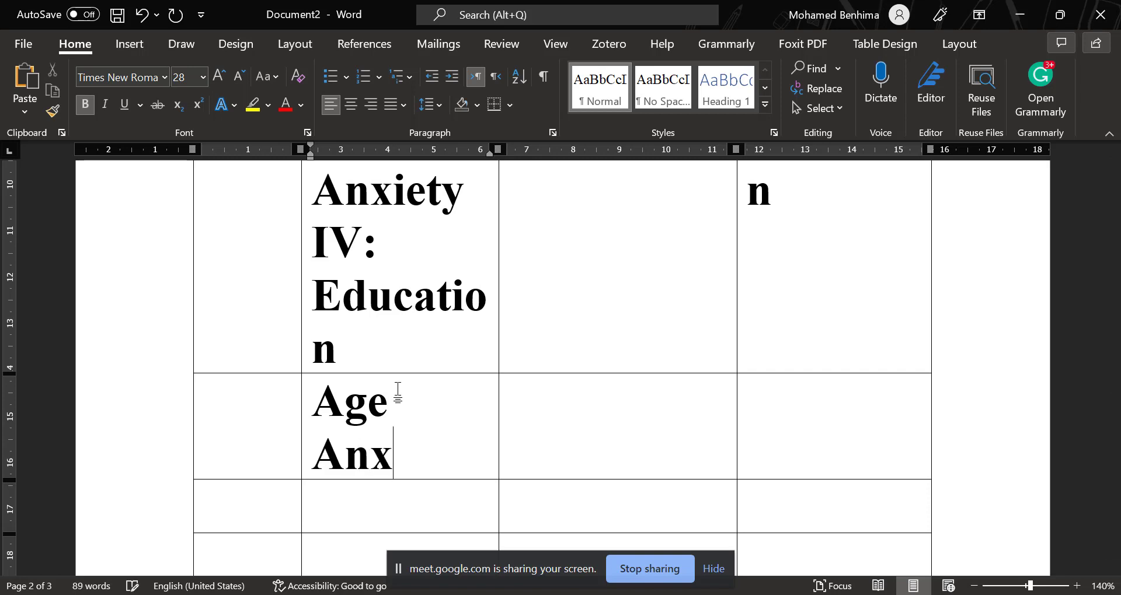
type("iety")
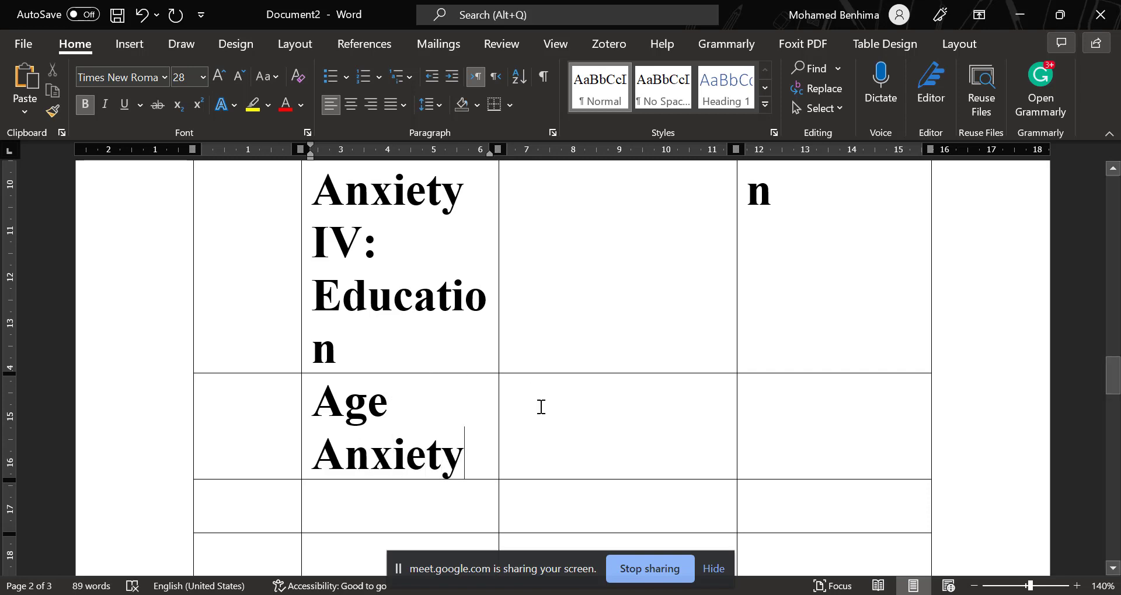
Enter "Correlation" as the test for the Age and Anxiety row.
left_click(546, 405)
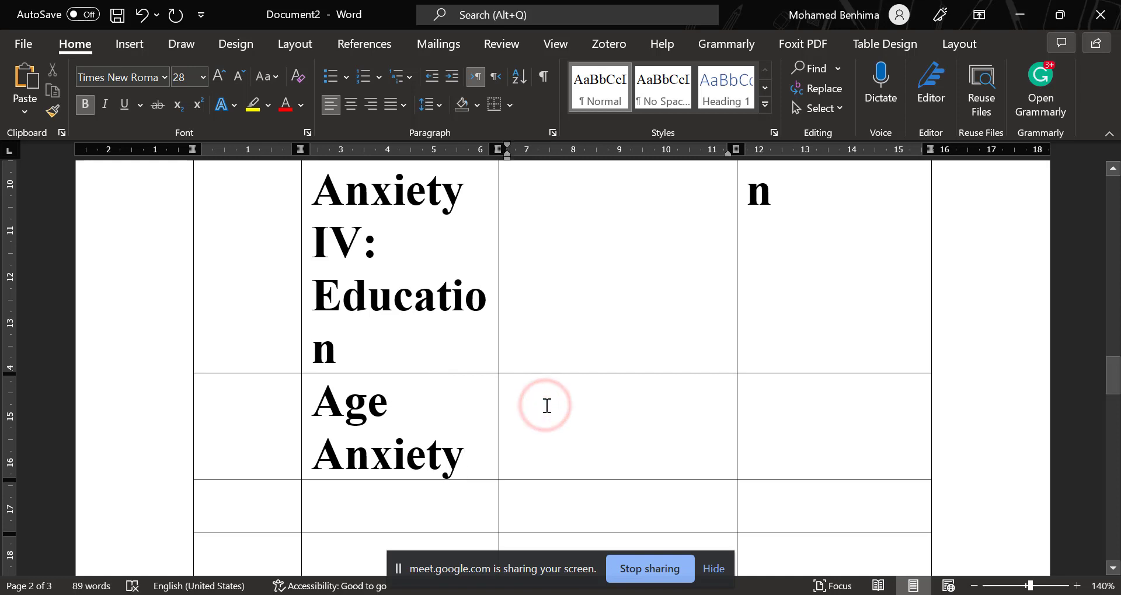
type("Core")
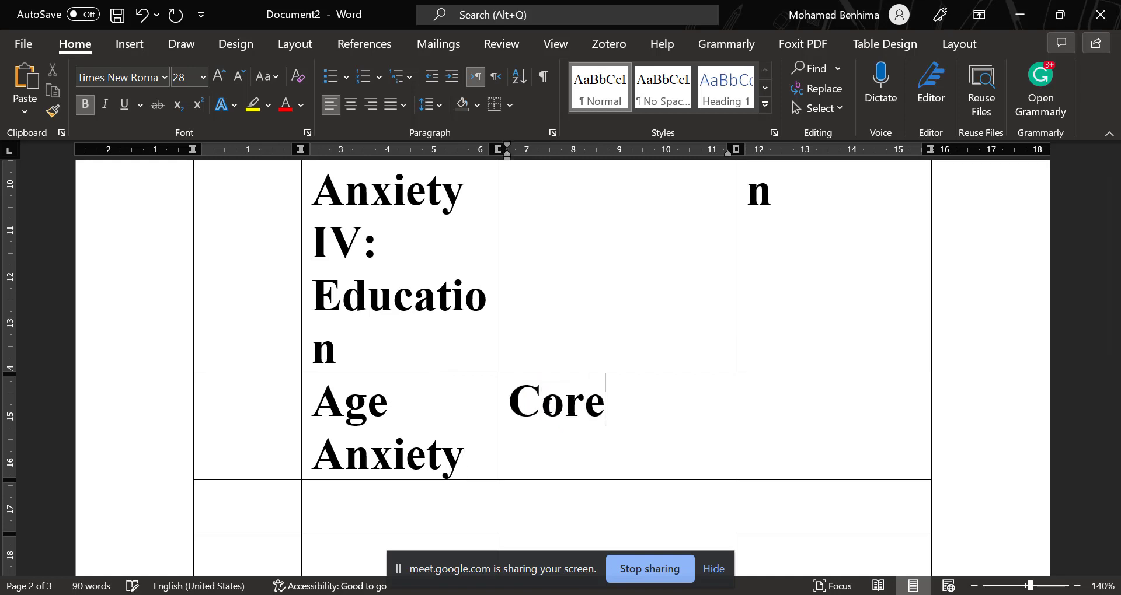
key("BackSpace")
type("rela")
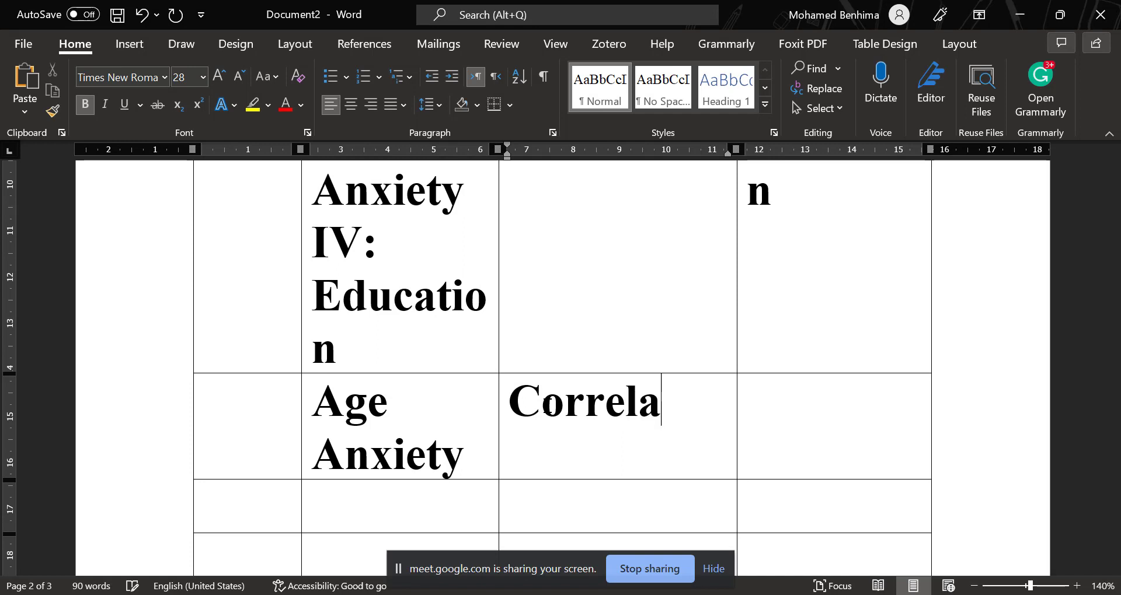
type("tion")
Enter "Positive" as the result of the Age and Anxiety row.
left_click(764, 397)
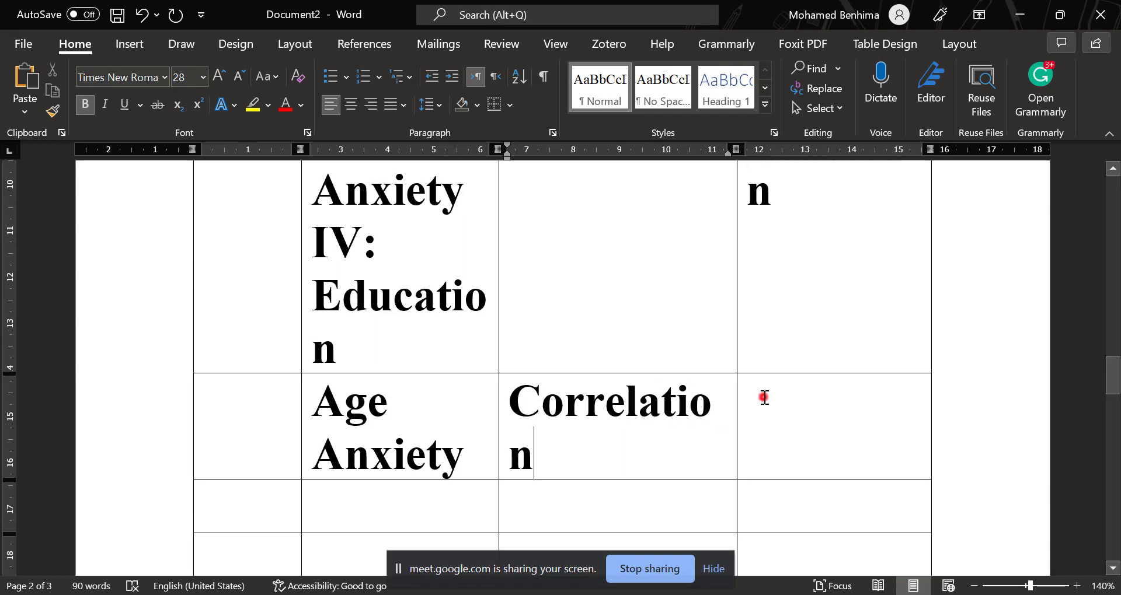
type("PO")
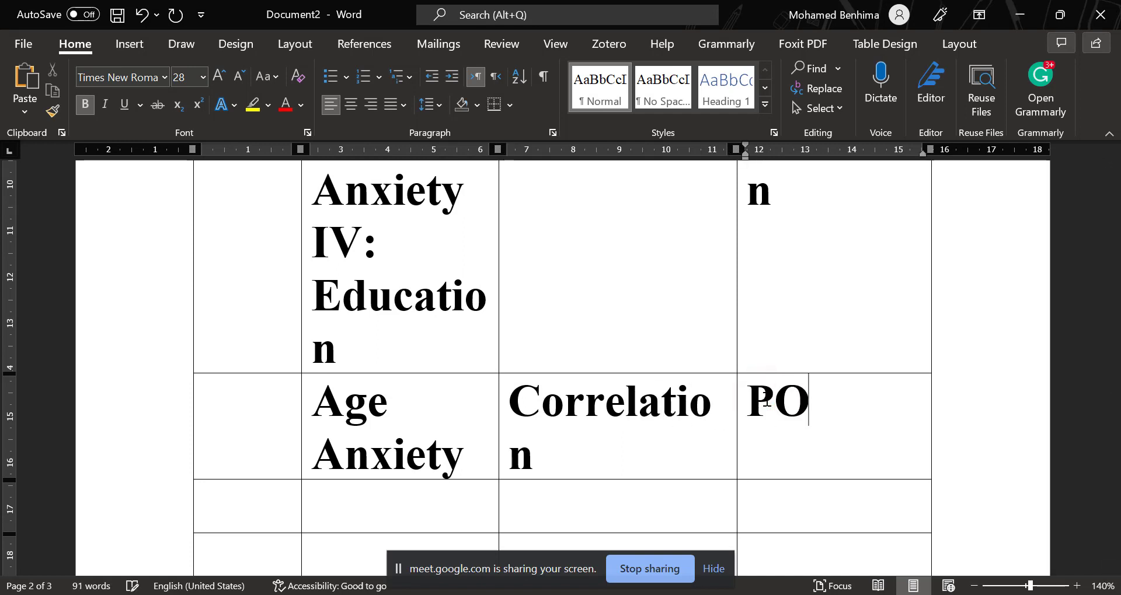
type("s")
key("BackSpace")
key("BackSpace")
type("pos")
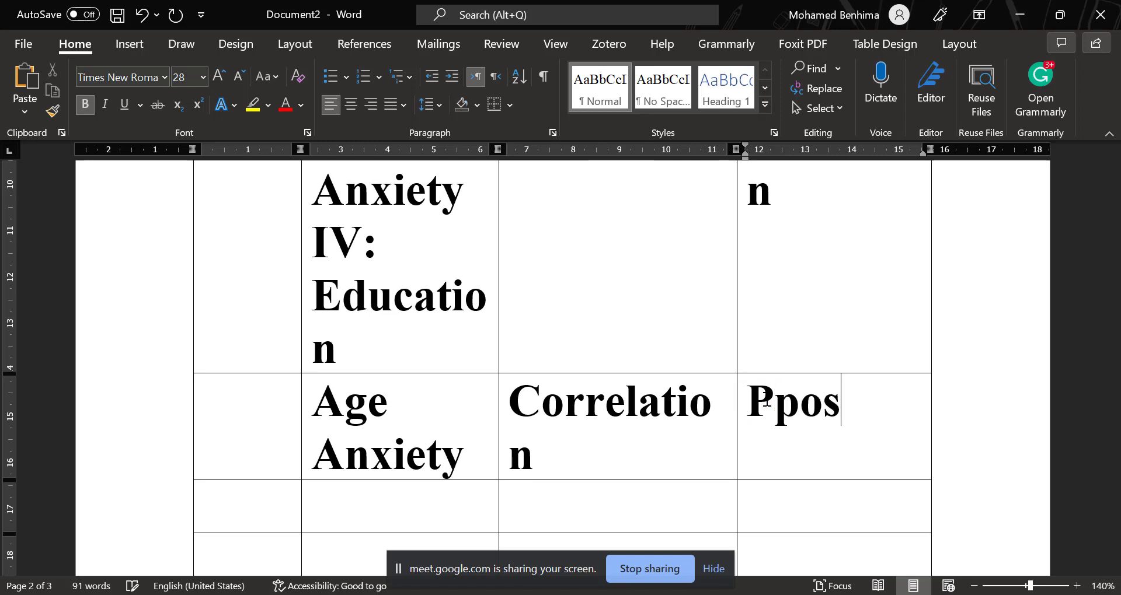
type("itive")
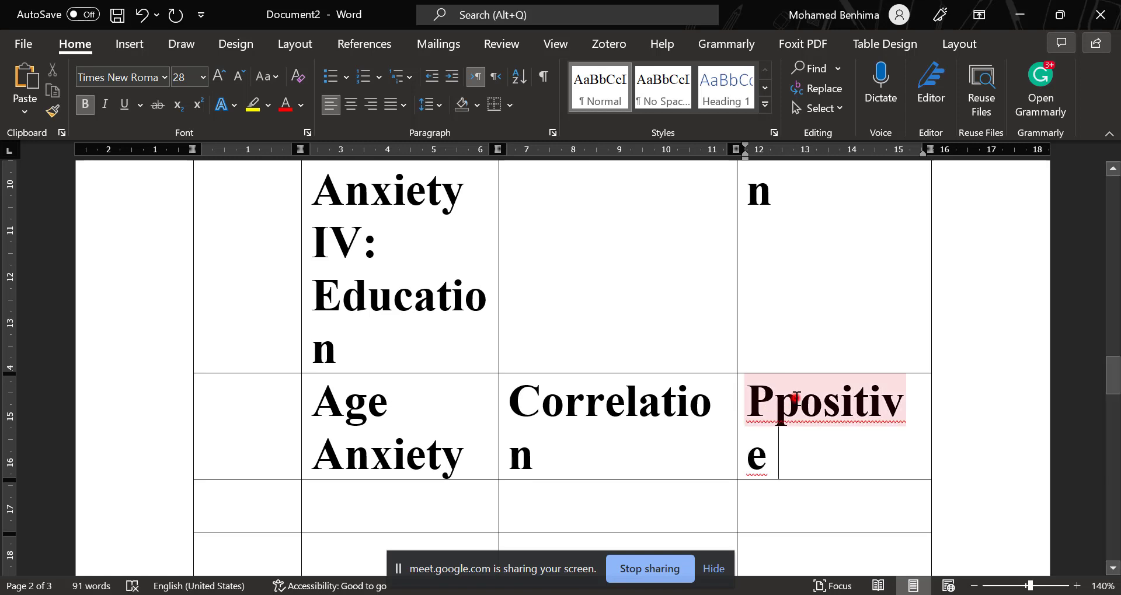
left_click(796, 399)
key("BackSpace")
Insert "T" before "test" in the Gender row's test name so it reads "Independent samples T test".
scroll(467, 376, "down", 1)
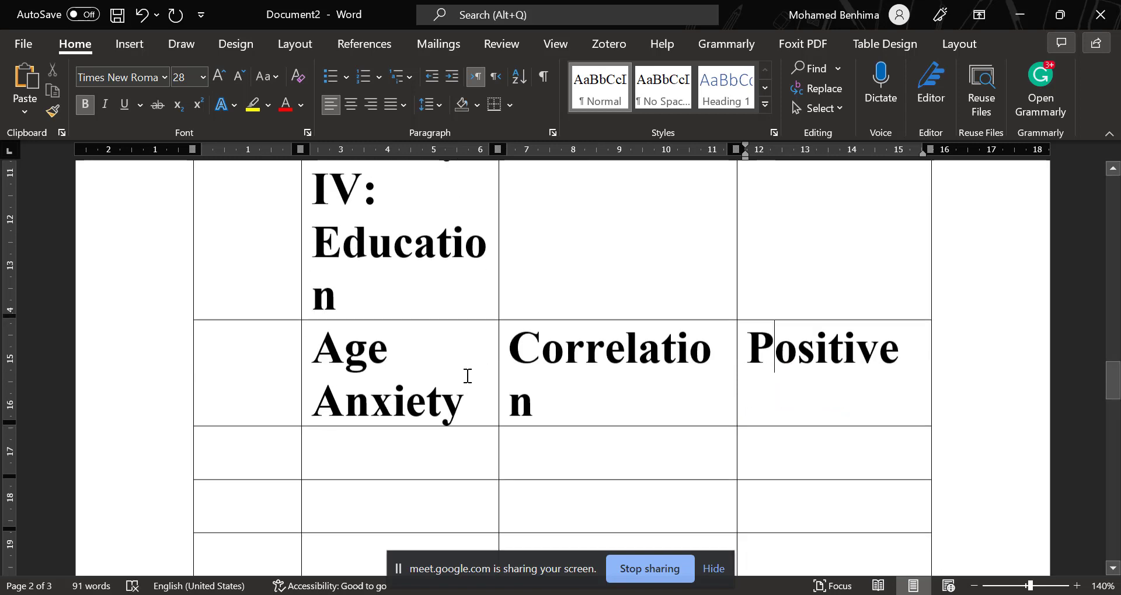
scroll(408, 388, "down", 1)
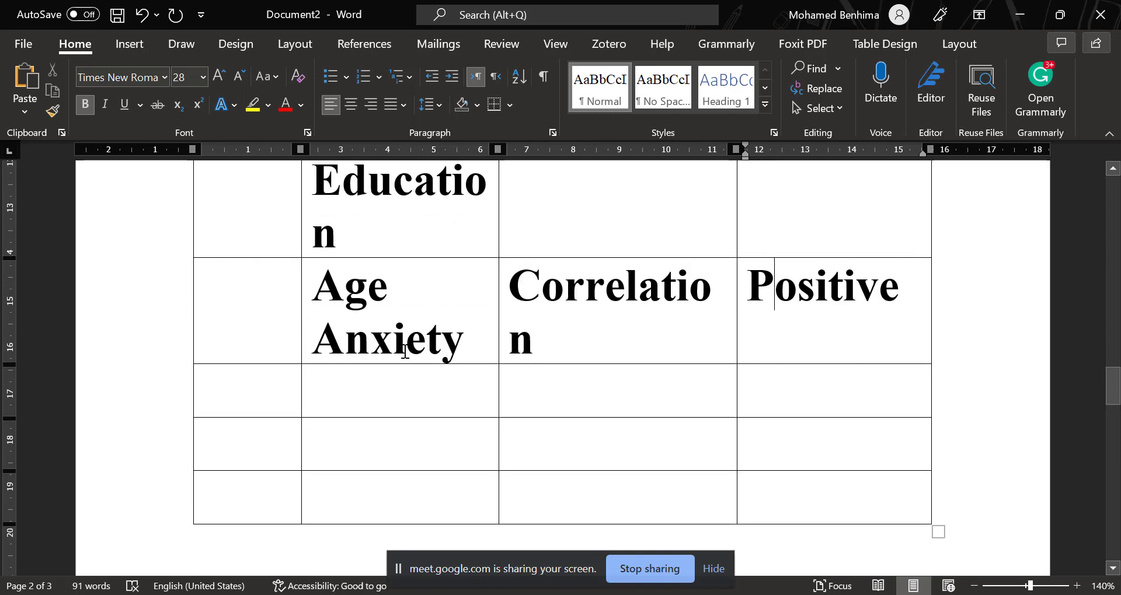
scroll(597, 316, "up", 4)
scroll(603, 305, "up", 4)
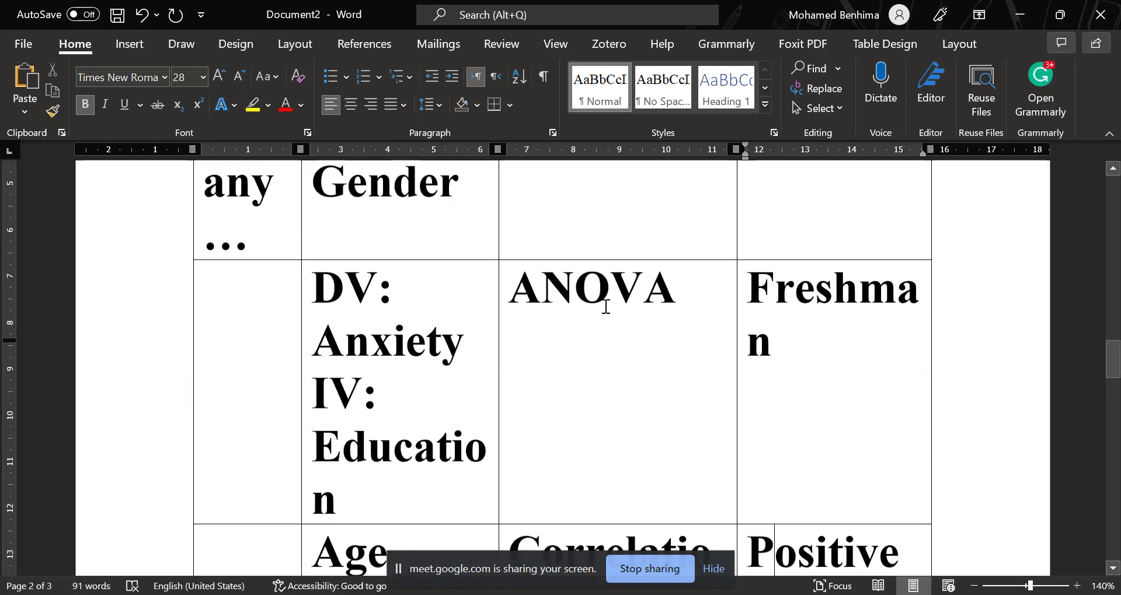
scroll(460, 282, "down", 8)
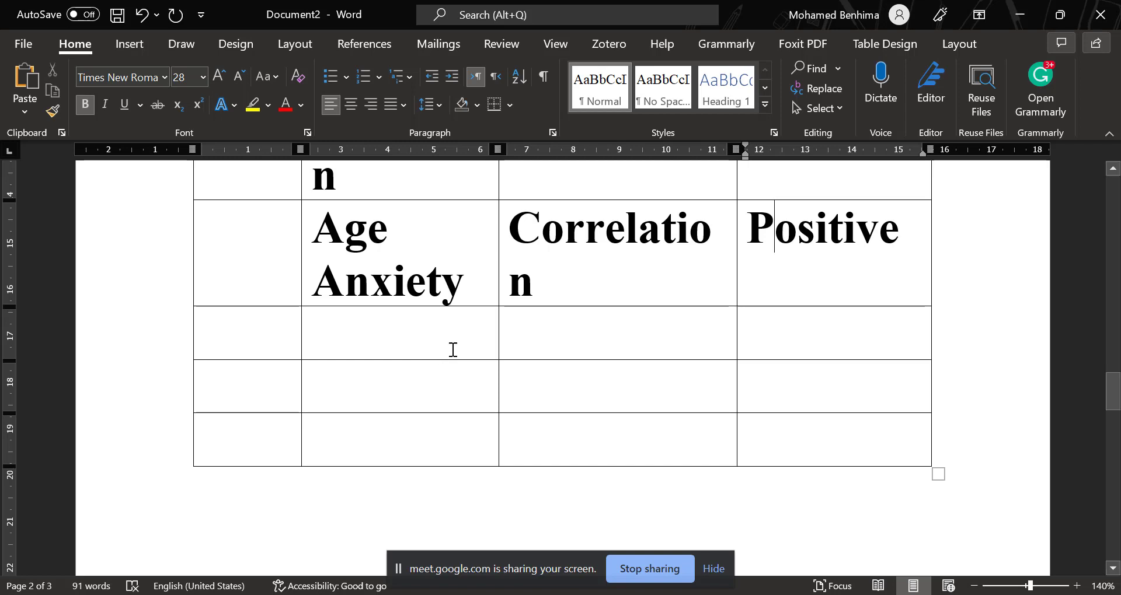
scroll(453, 349, "up", 10)
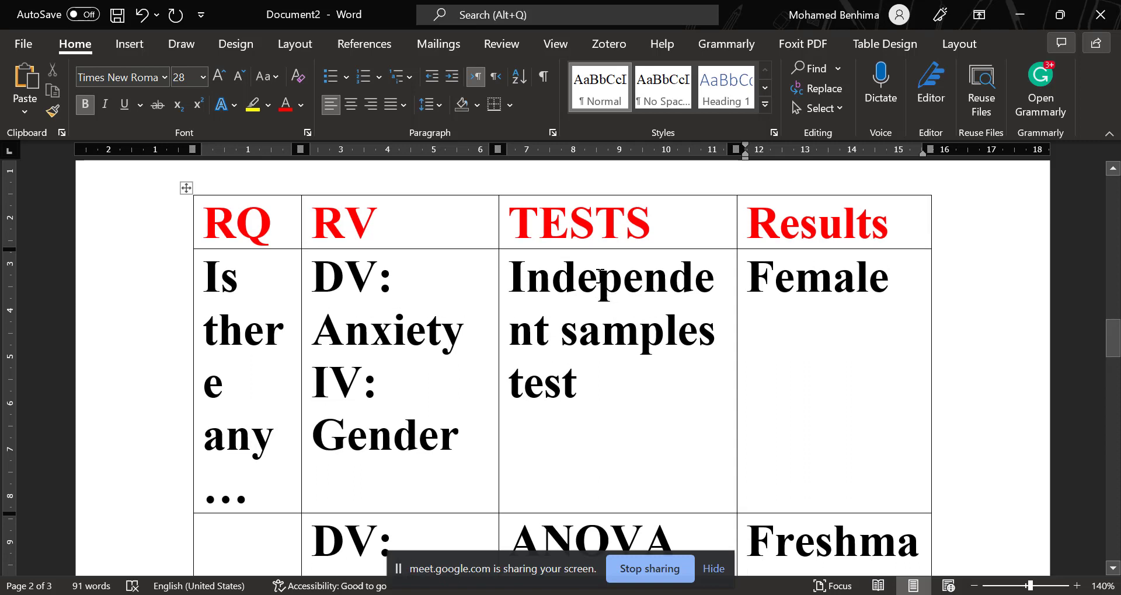
scroll(563, 369, "down", 1)
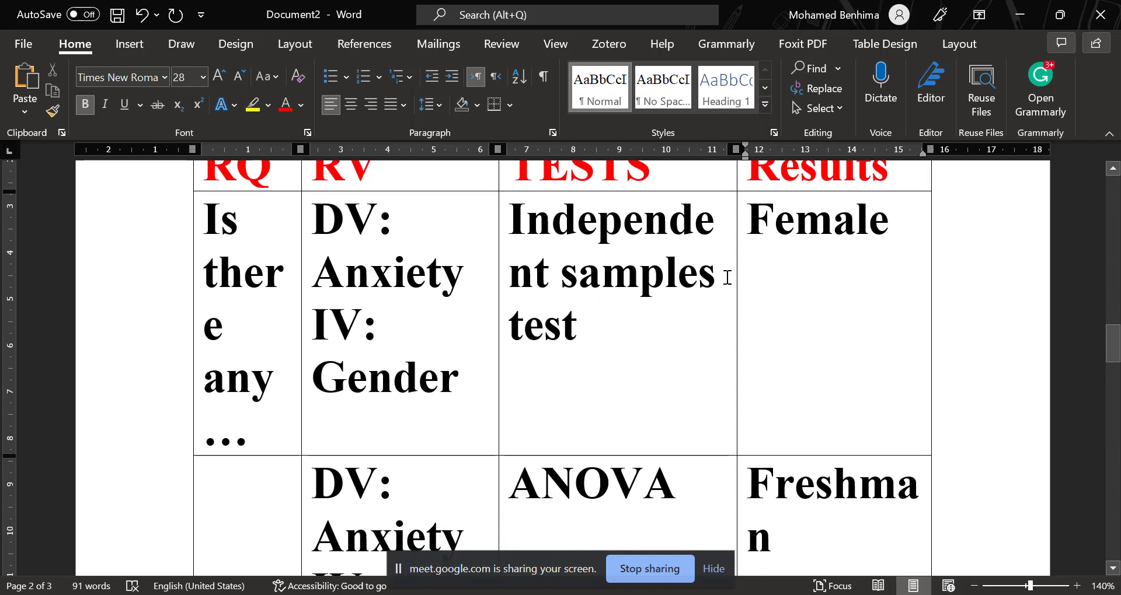
type("T")
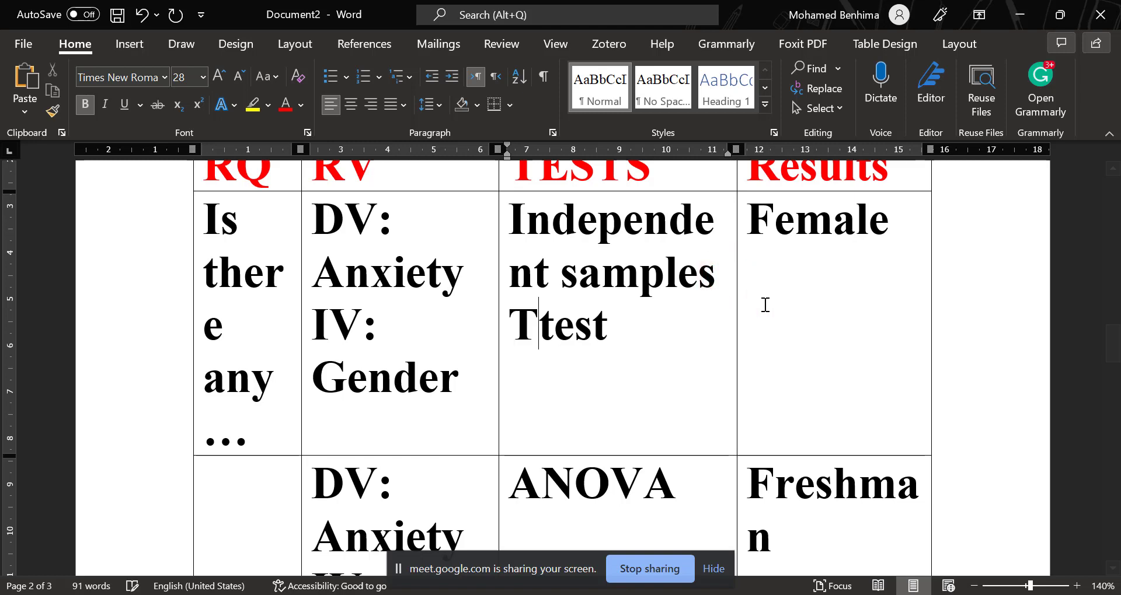
scroll(640, 345, "down", 10)
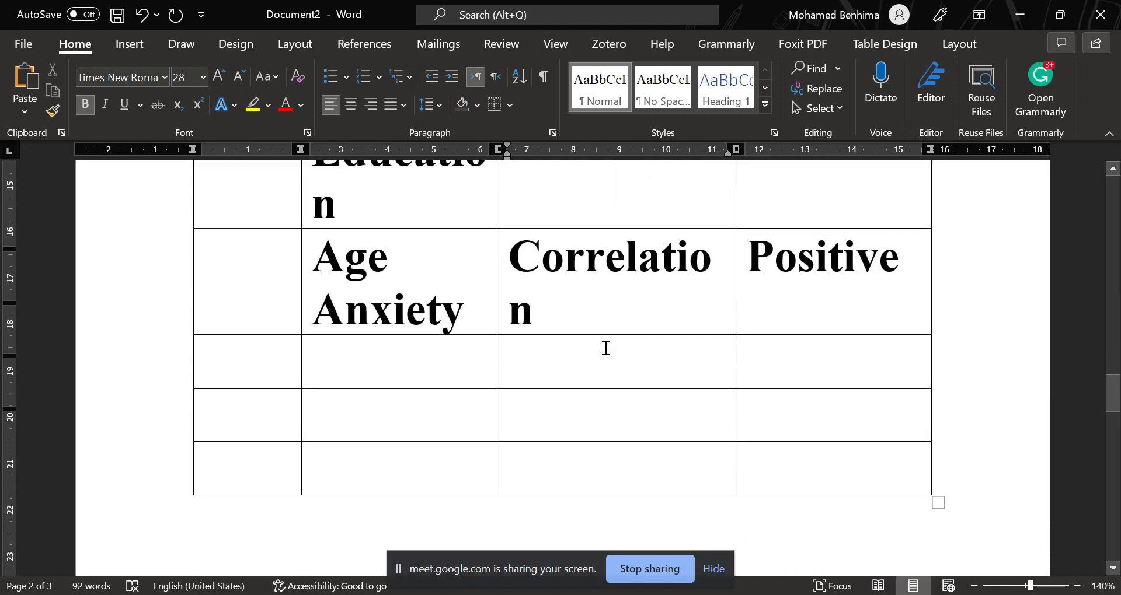
scroll(606, 348, "down", 1)
scroll(582, 333, "up", 3)
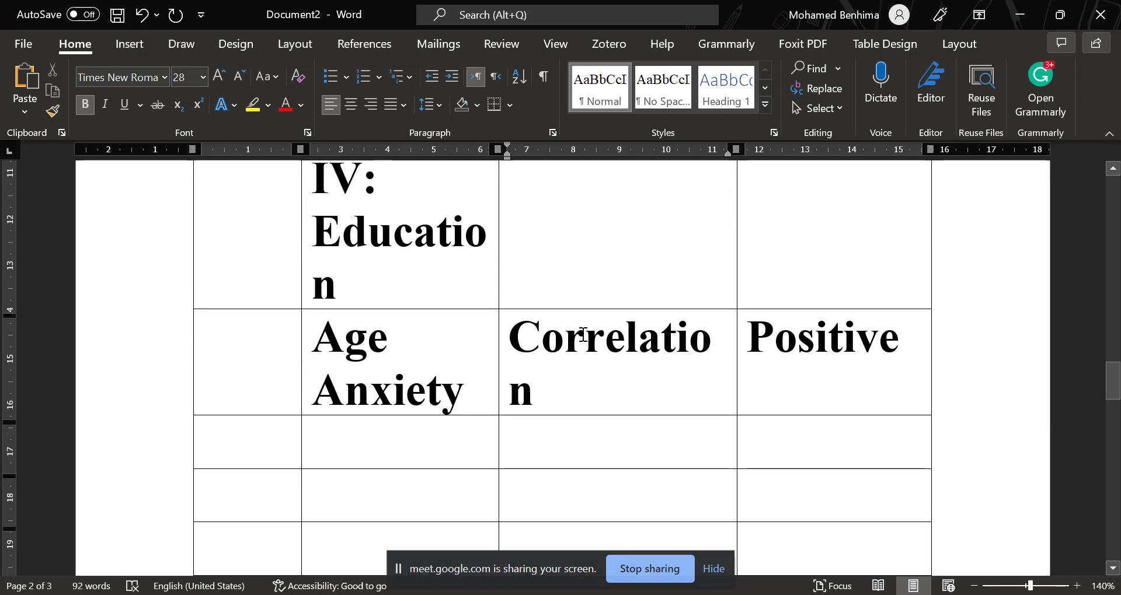
scroll(582, 335, "up", 6)
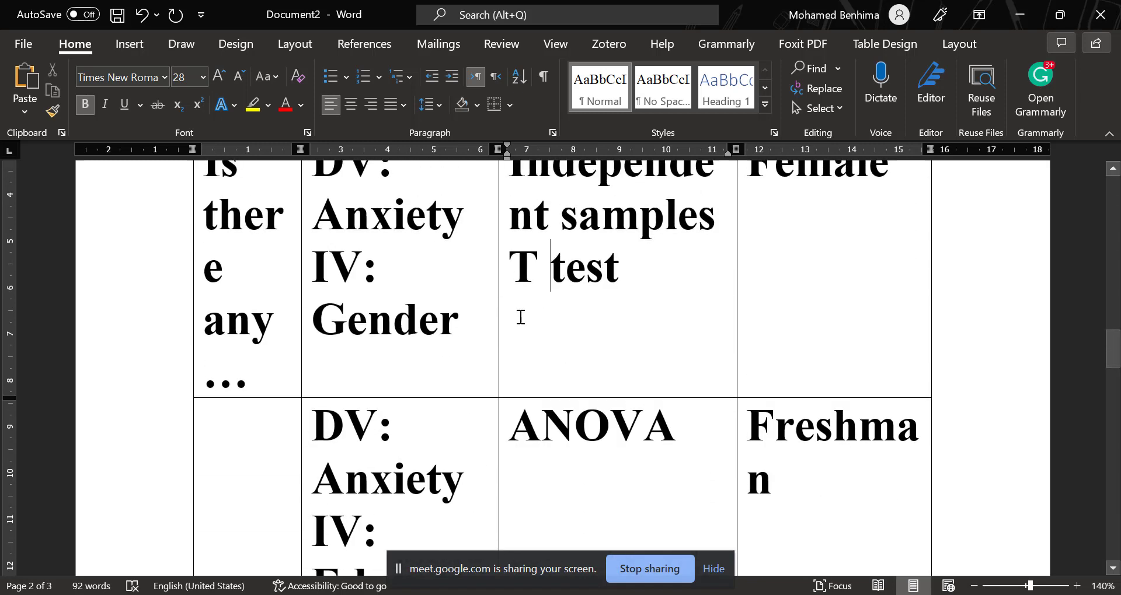
scroll(457, 328, "up", 6)
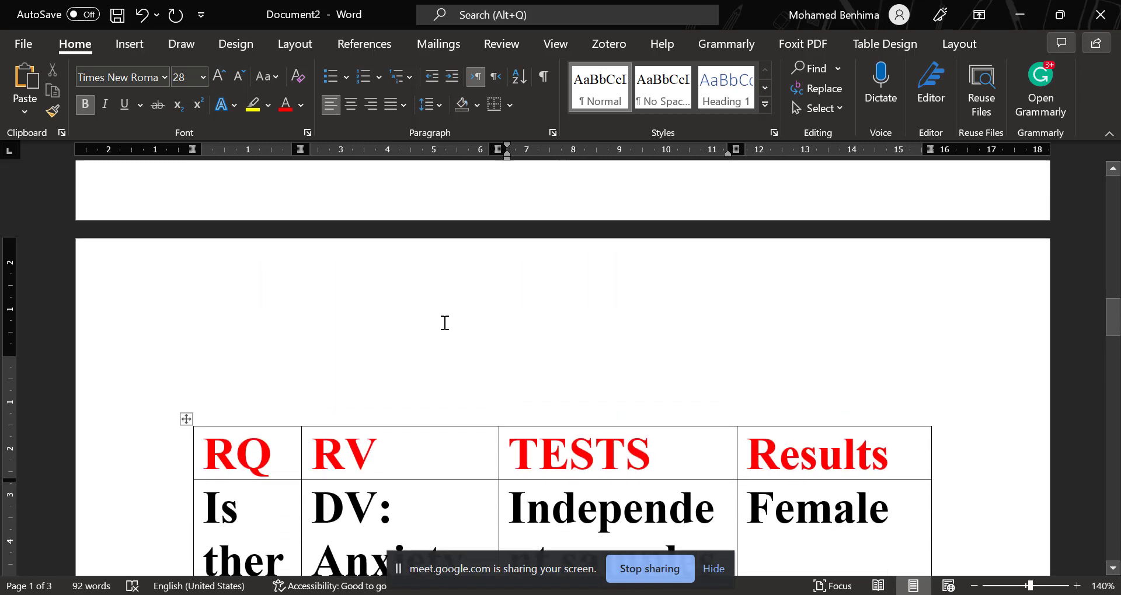
Switch to the browser and look over the Google Scholar results for anxiety questionnaires and the Speaking anxiety questionnaire's questions.
key("alt+Tab")
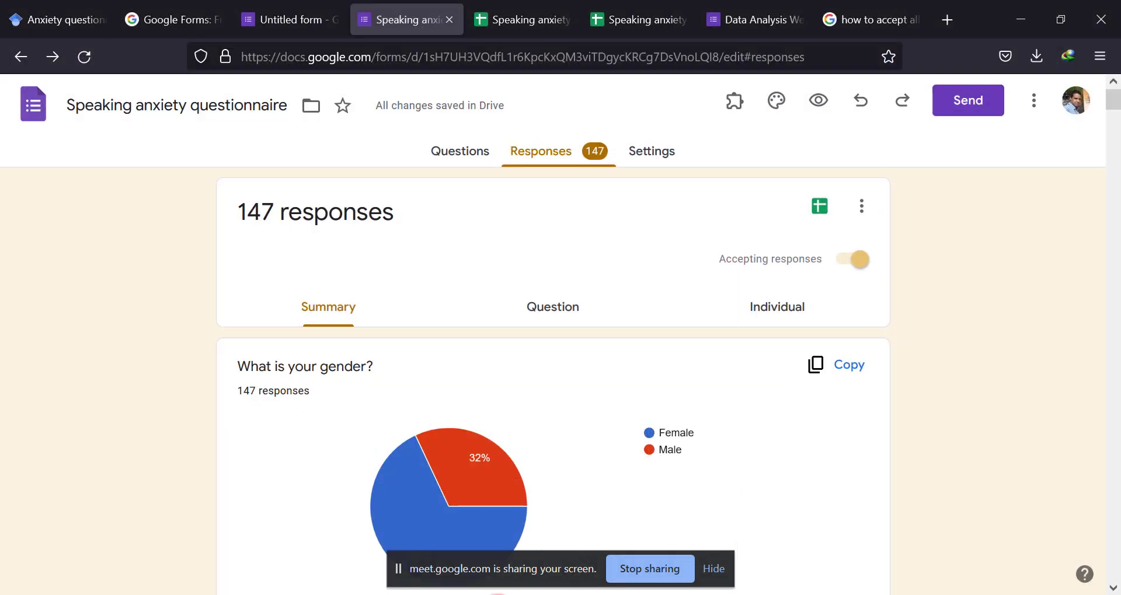
left_click(279, 18)
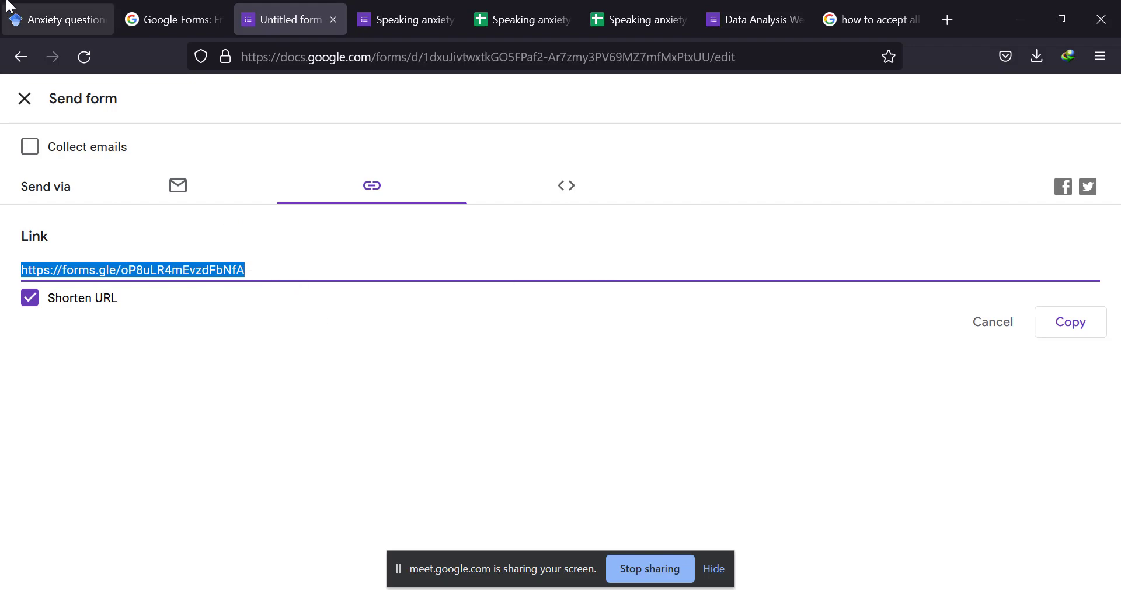
left_click(47, 17)
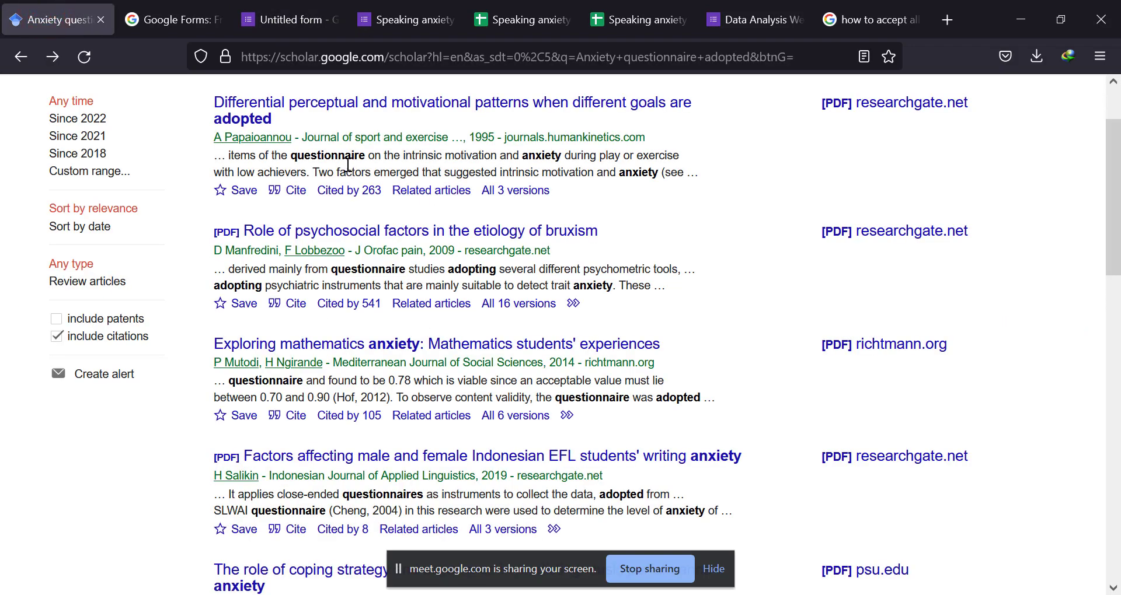
scroll(348, 165, "up", 2)
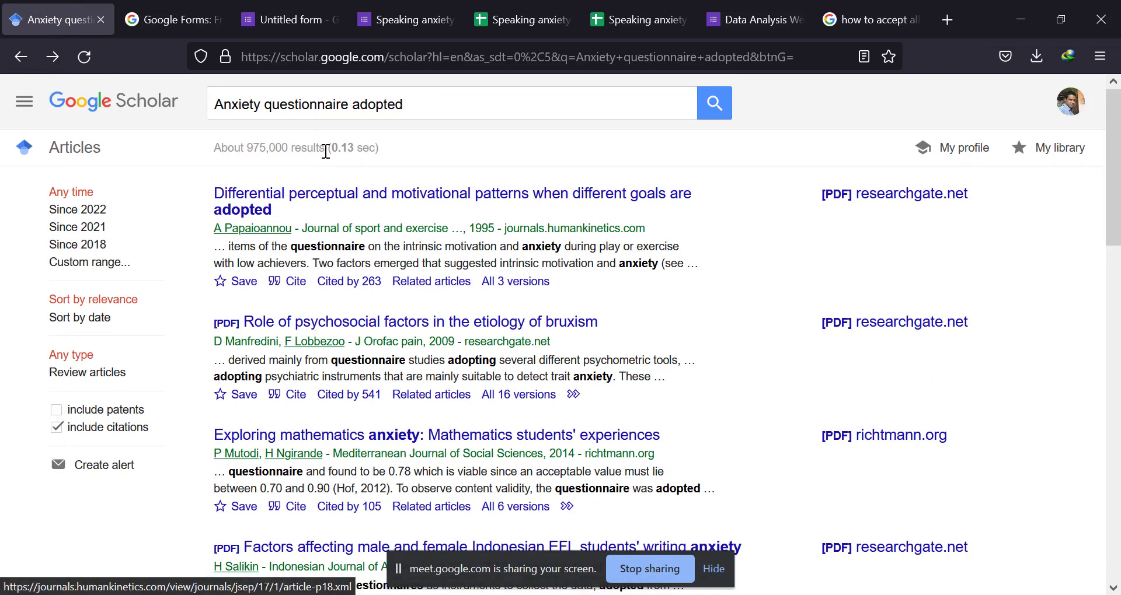
left_click(402, 21)
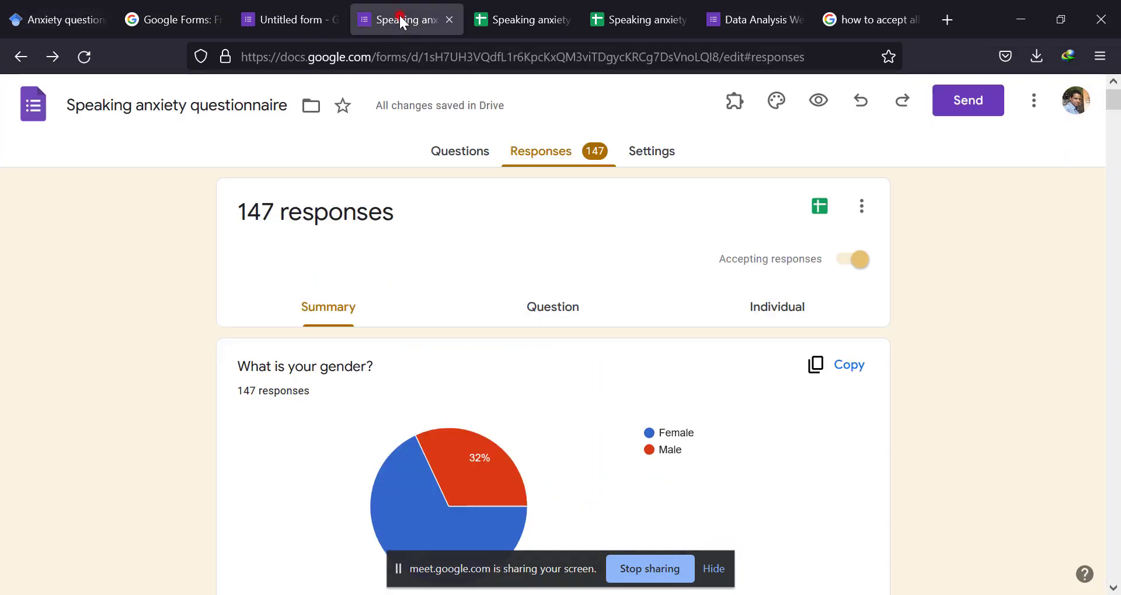
left_click(461, 157)
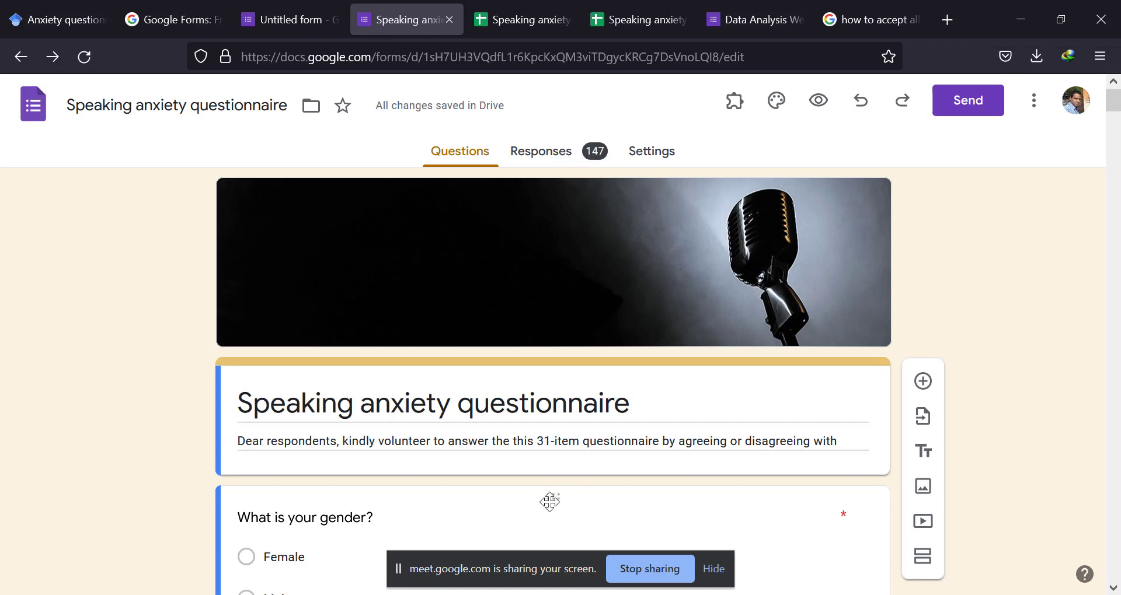
Switch to SPSS, view the Reliability Analysis dialog and close it without running the analysis.
mouse_move(494, 591)
left_click(464, 544)
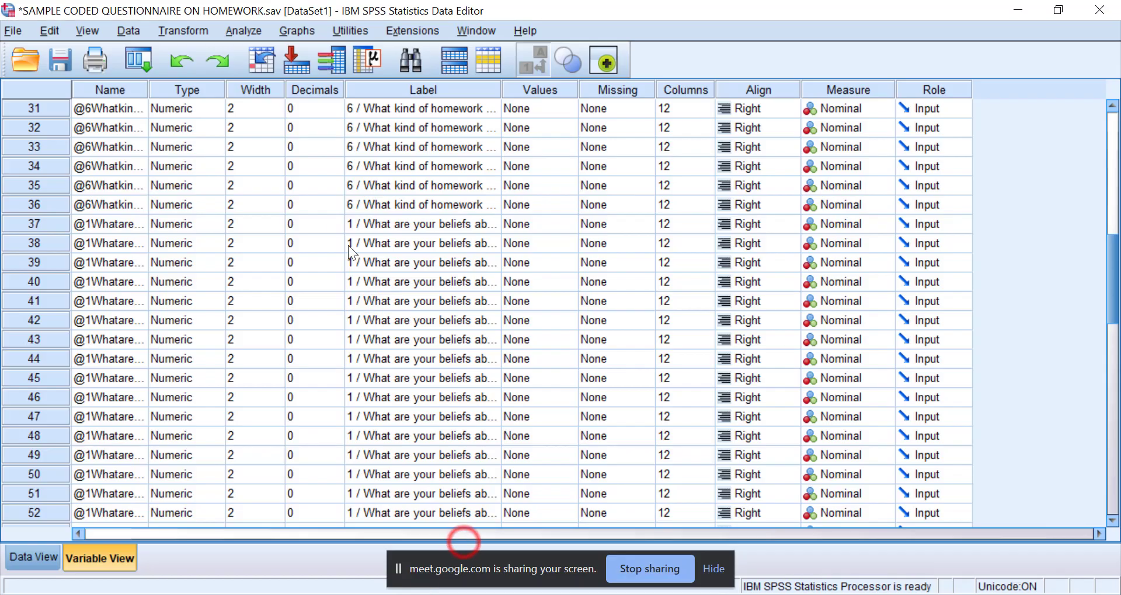
left_click(231, 31)
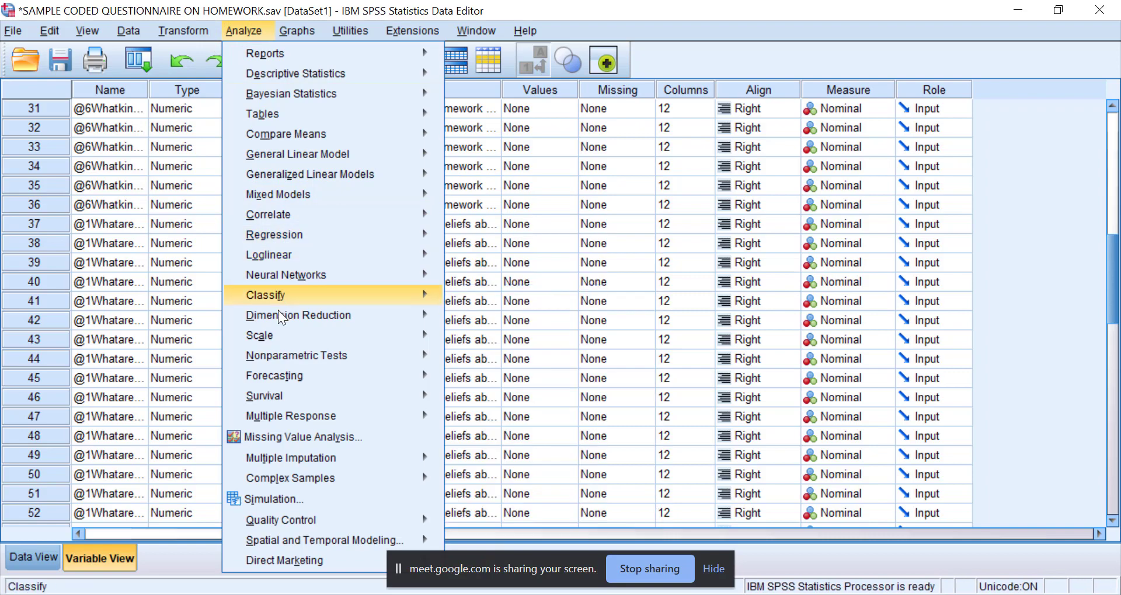
mouse_move(279, 332)
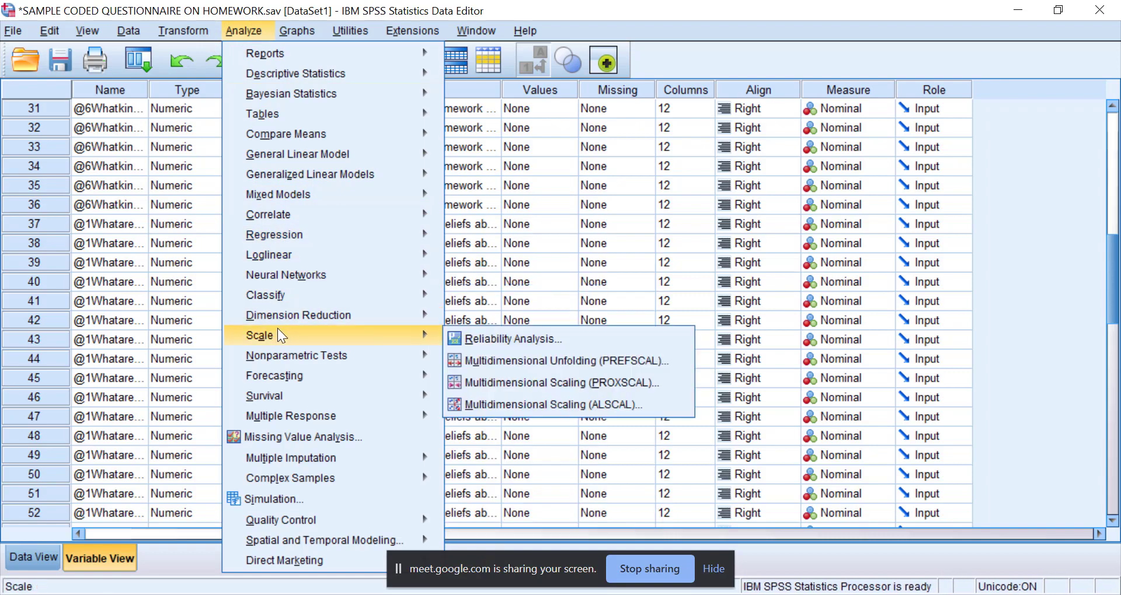
left_click(473, 336)
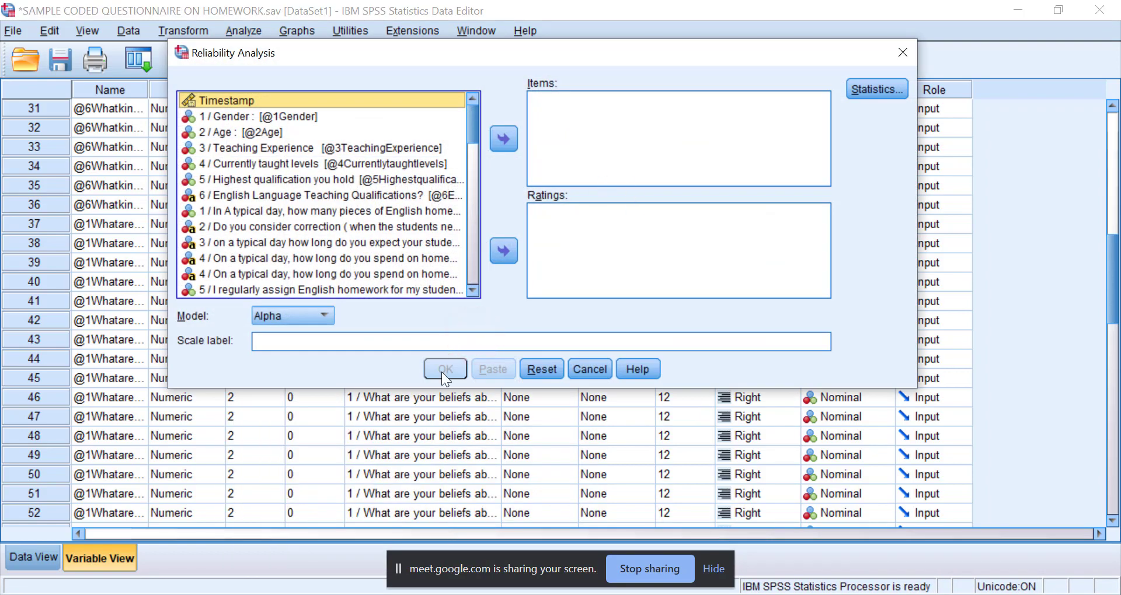
left_click(899, 52)
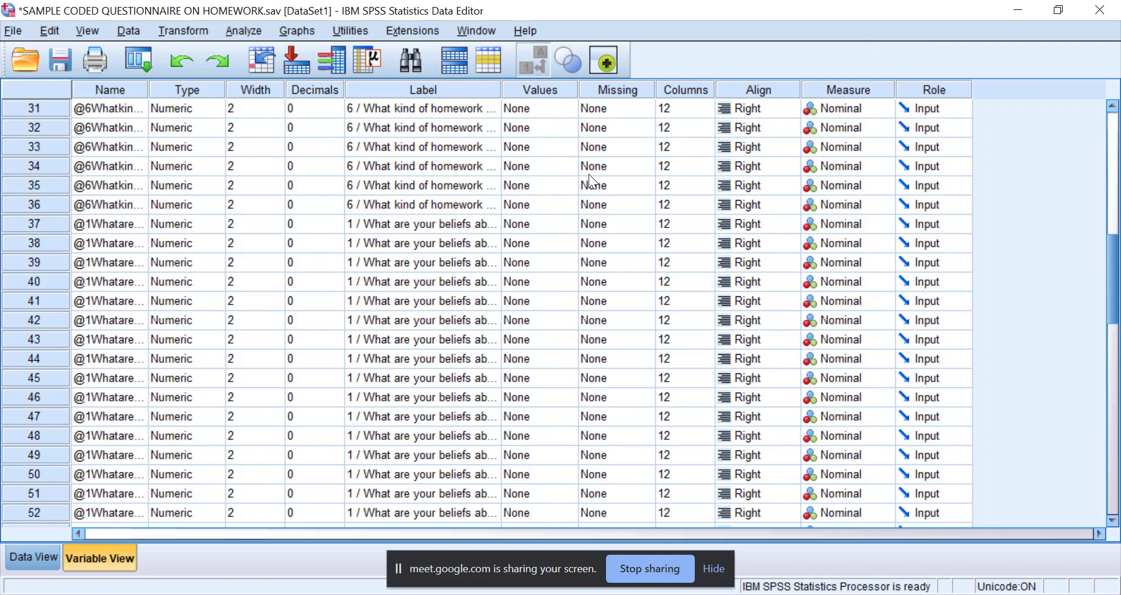
left_click(240, 32)
left_click(281, 71)
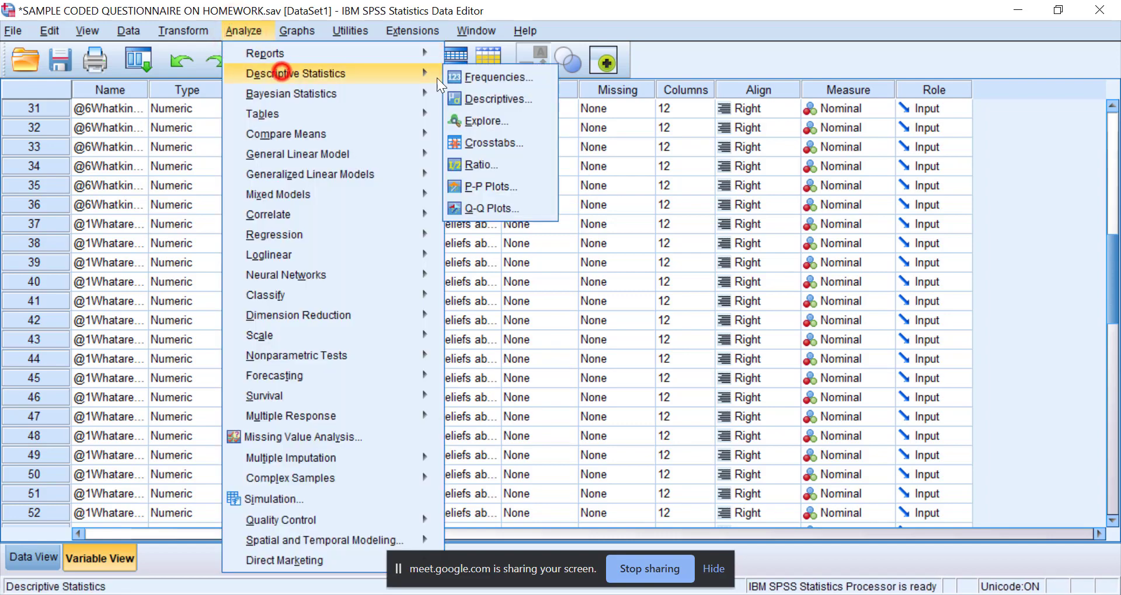
mouse_move(306, 131)
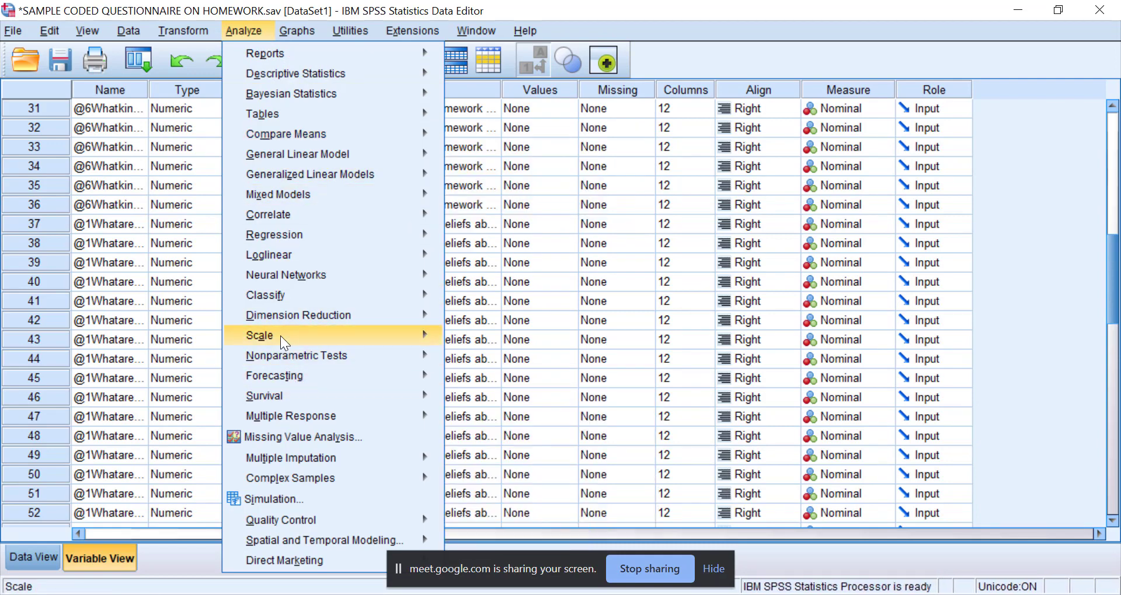
mouse_move(279, 341)
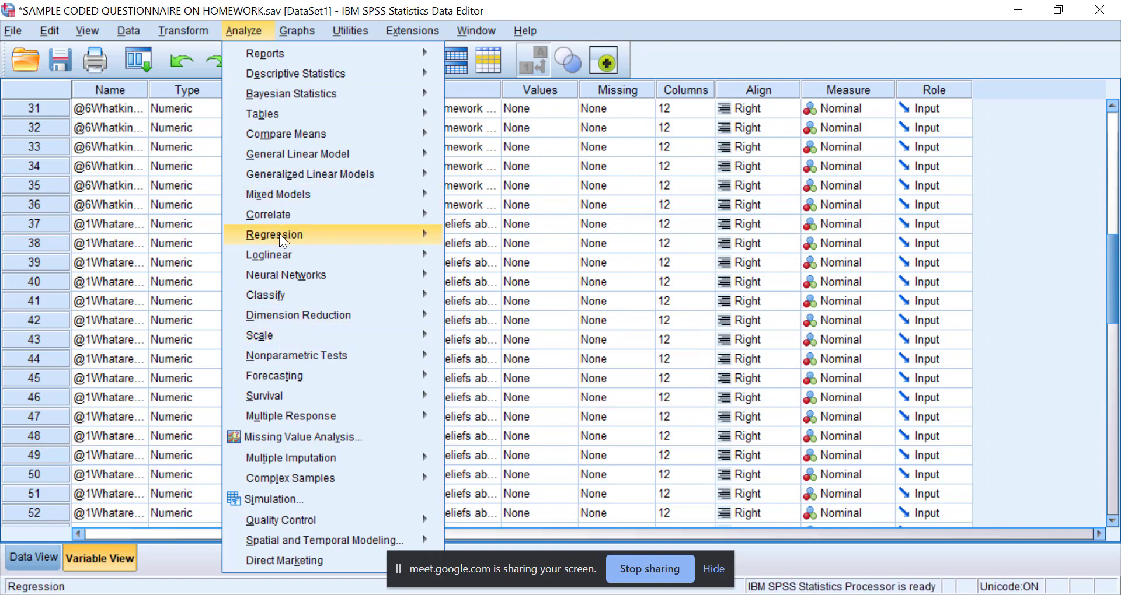
mouse_move(286, 218)
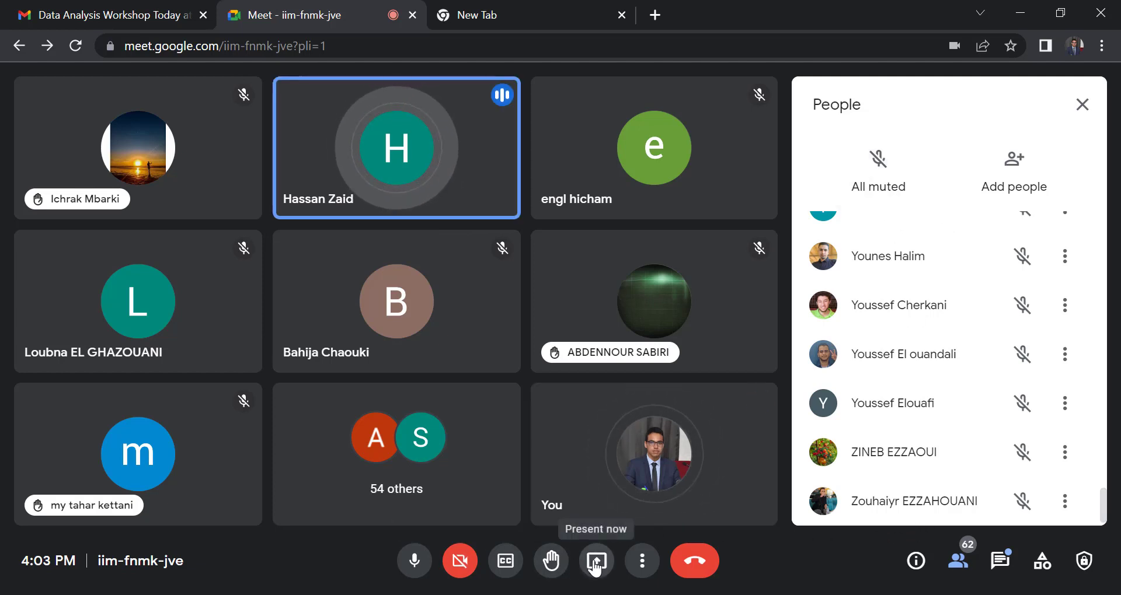
Open the in-call messages in Google Meet and read the participants' comments, highlighting the question about sharing the recording.
left_click(642, 560)
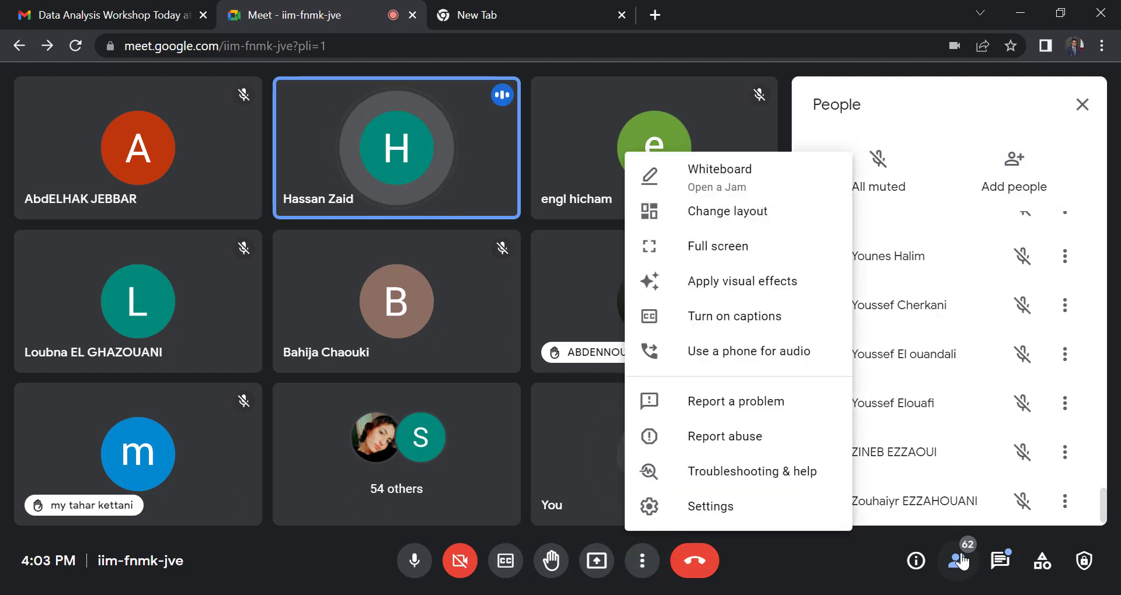
left_click(1000, 560)
scroll(937, 305, "up", 15)
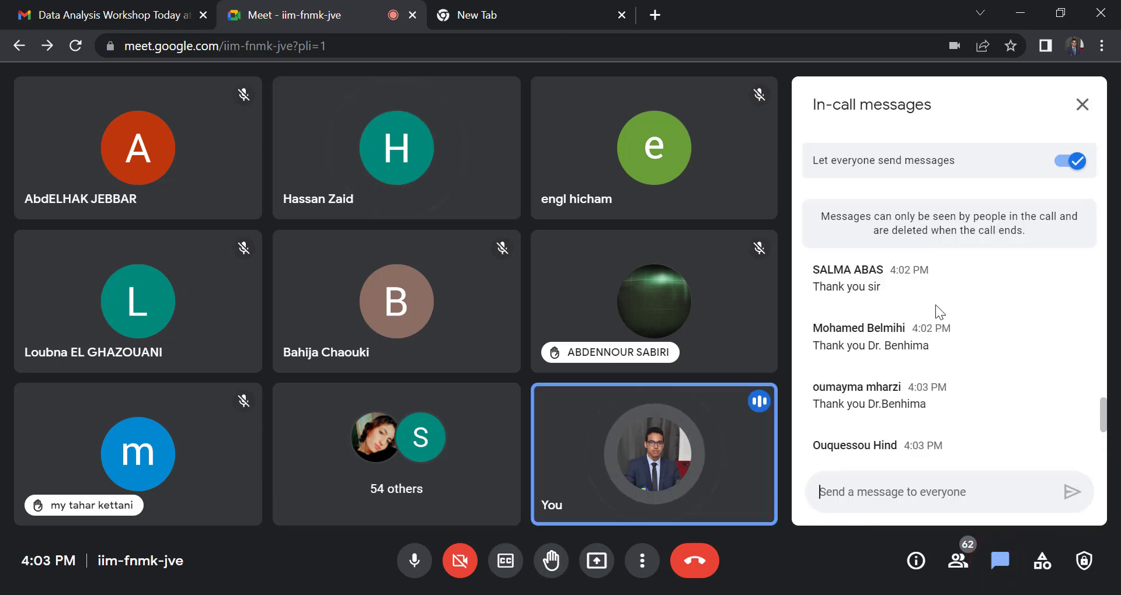
scroll(936, 307, "down", 10)
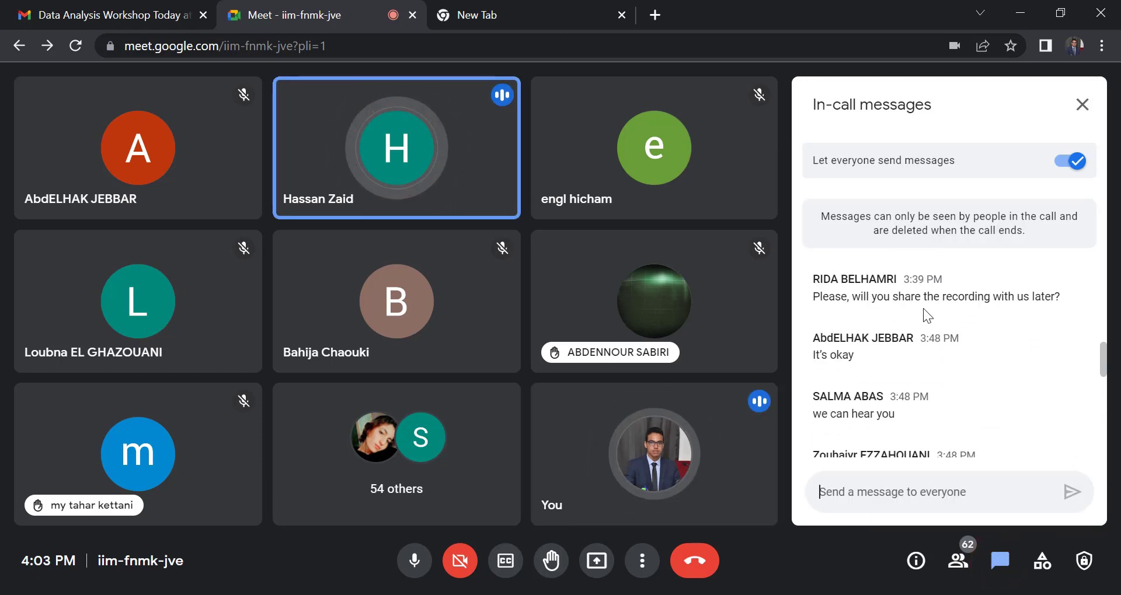
left_click_drag(1065, 296, 813, 300)
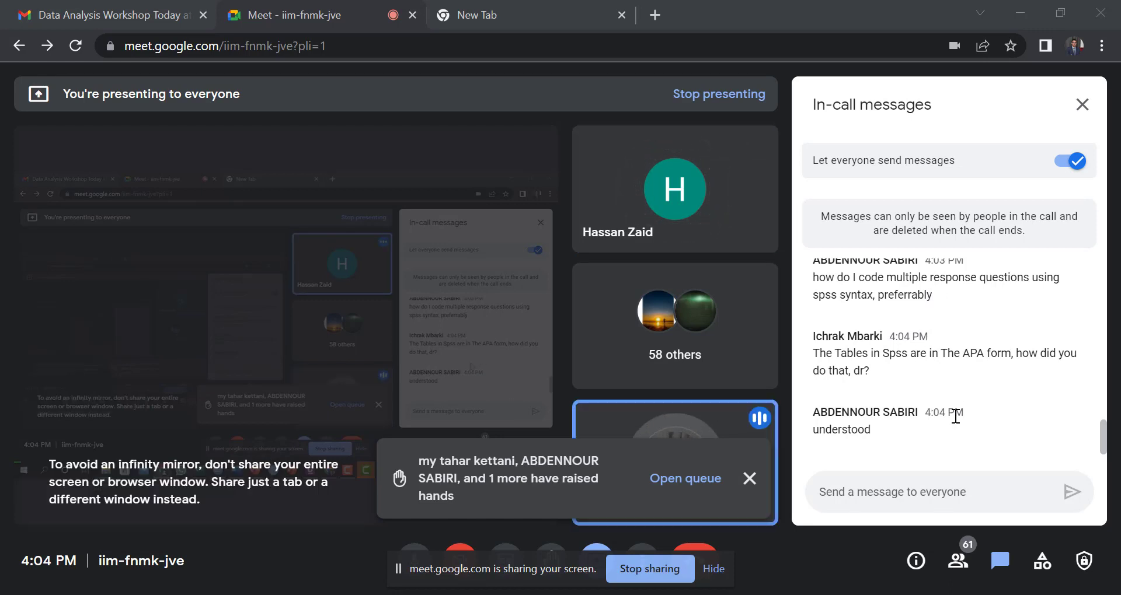
Open the queue of raised hands and lower the hand of the first participant in it.
left_click(675, 488)
scroll(881, 330, "up", 20)
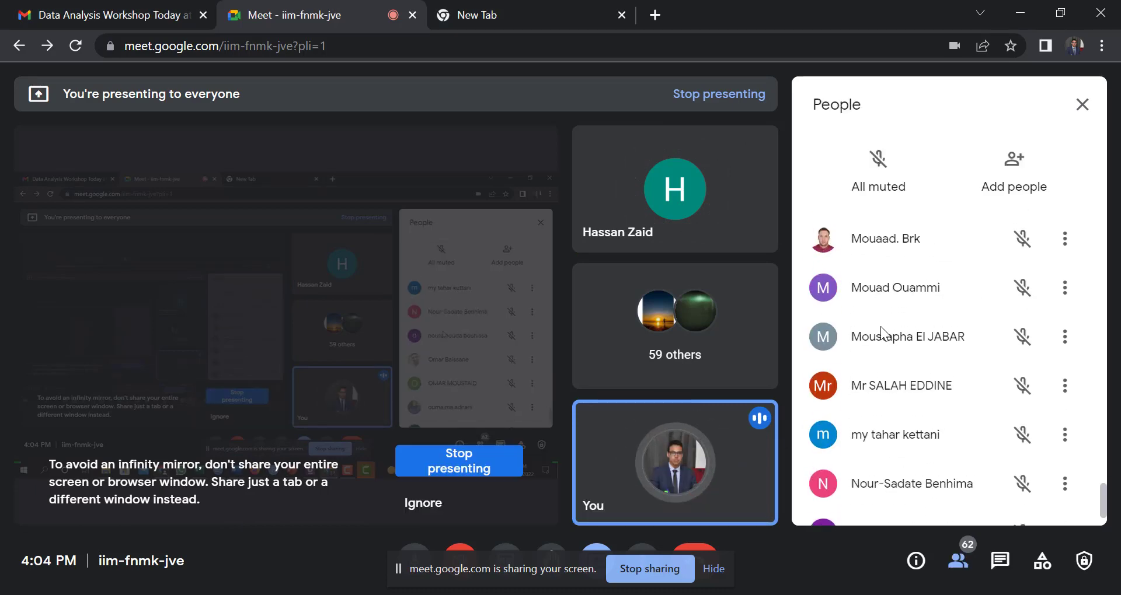
mouse_move(1069, 400)
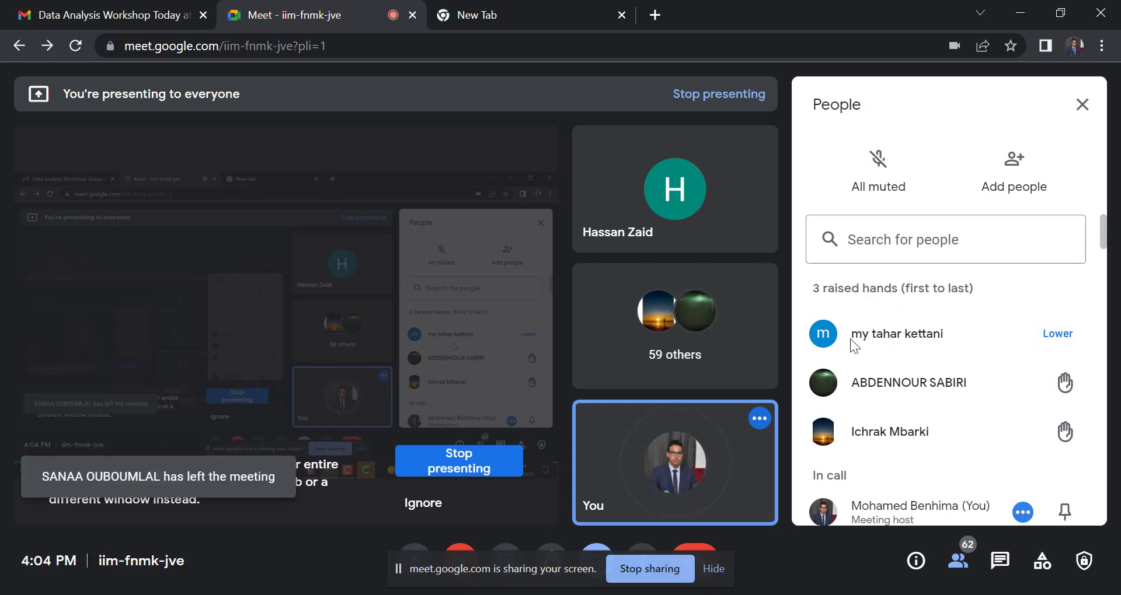
right_click(830, 330)
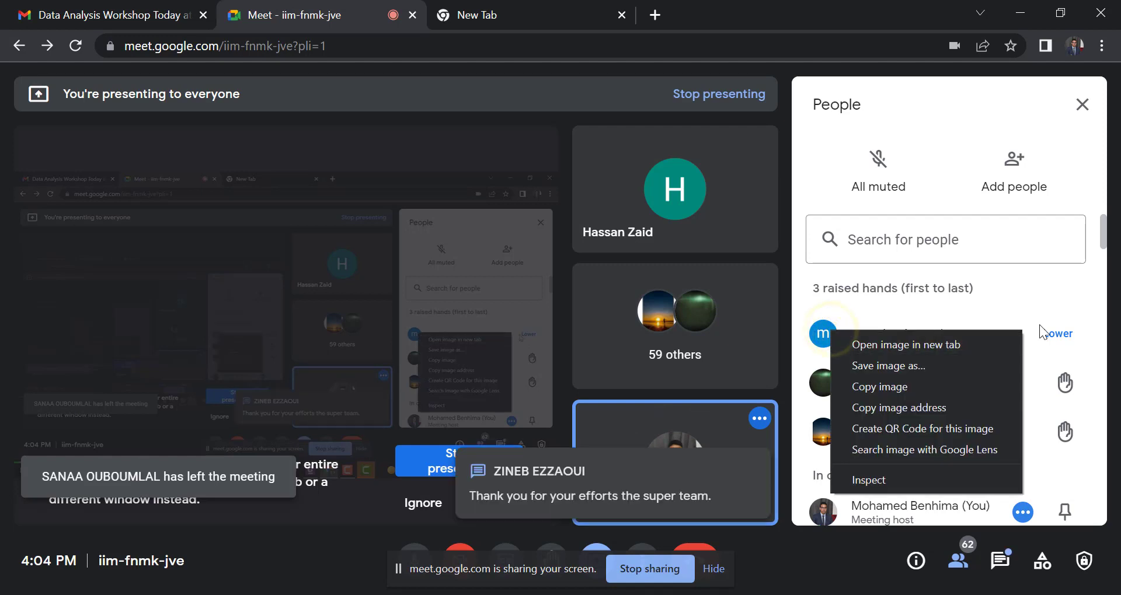
left_click(1057, 334)
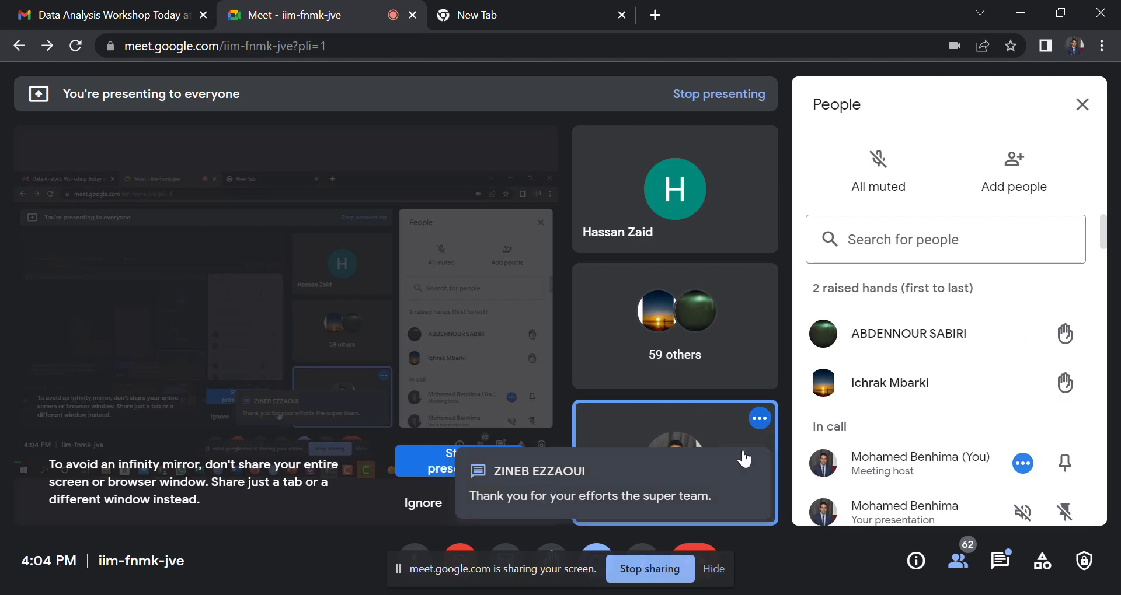
Look over the remaining raised hands in the meeting's participant list, closing and reopening the list.
mouse_move(938, 317)
left_click(847, 335)
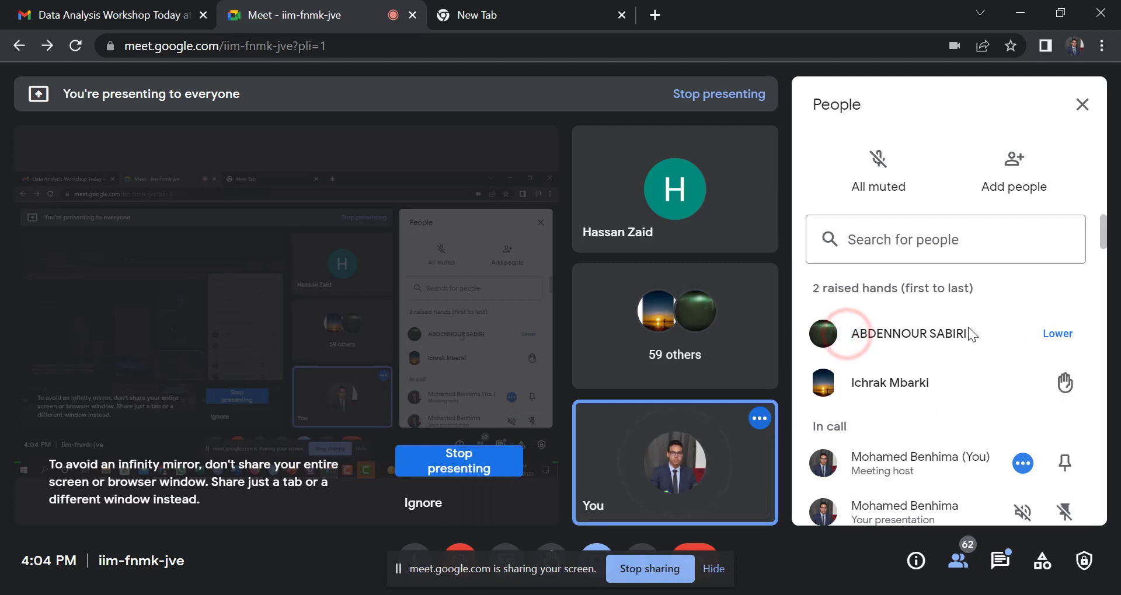
left_click(917, 337)
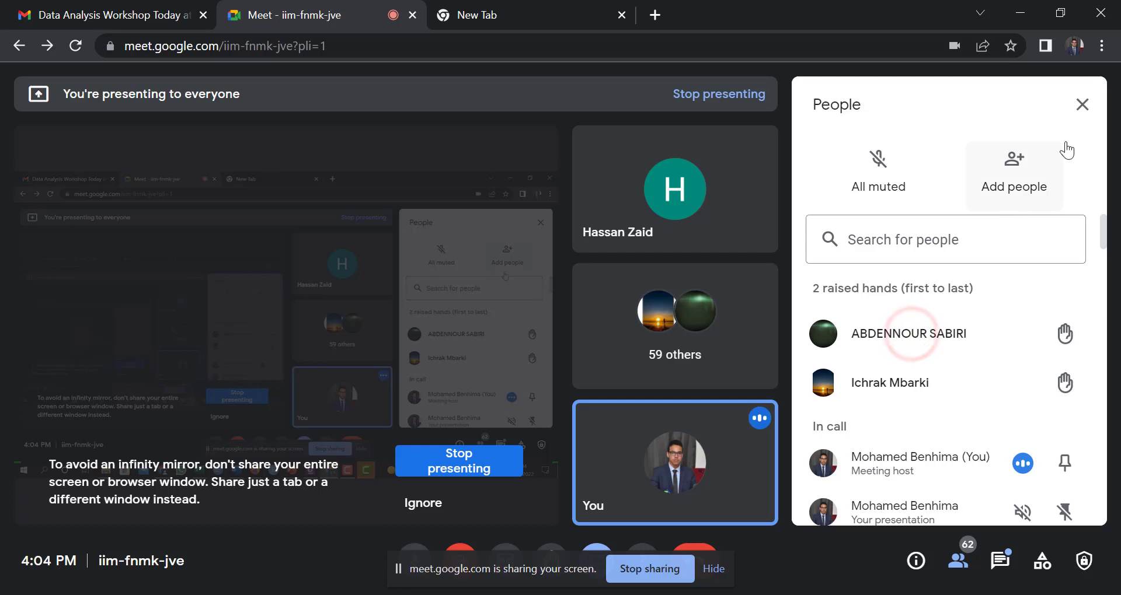
left_click(1081, 110)
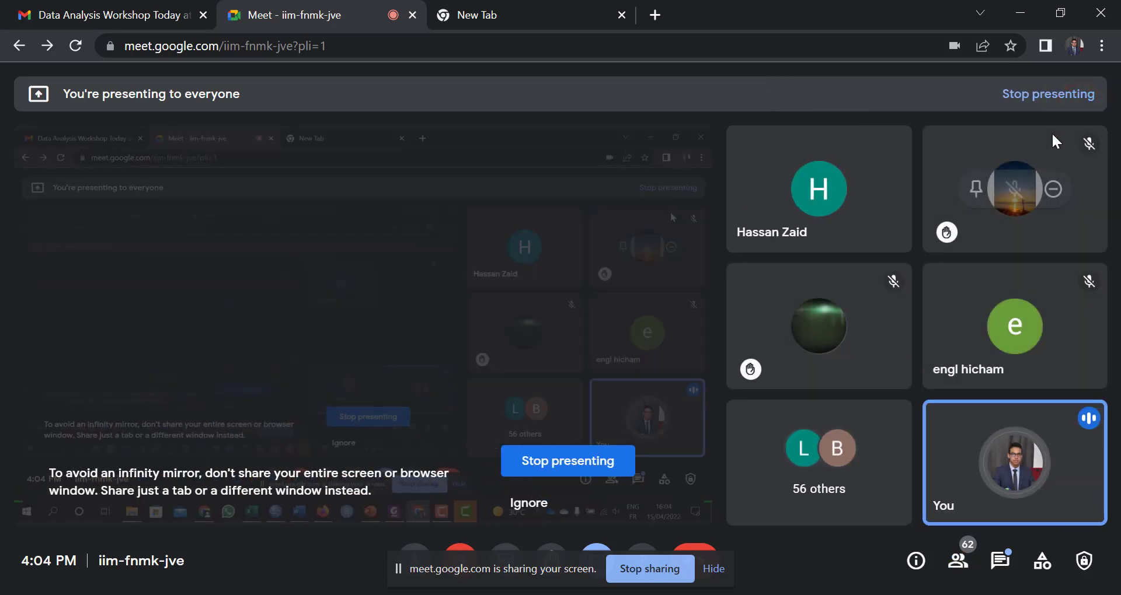
left_click(958, 570)
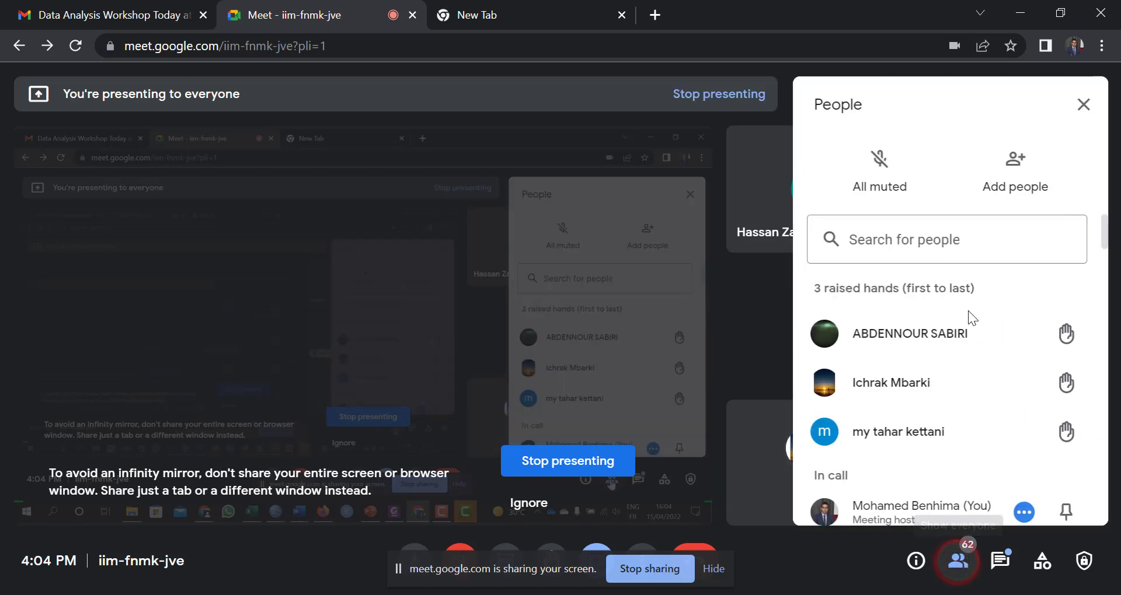
scroll(938, 377, "down", 2)
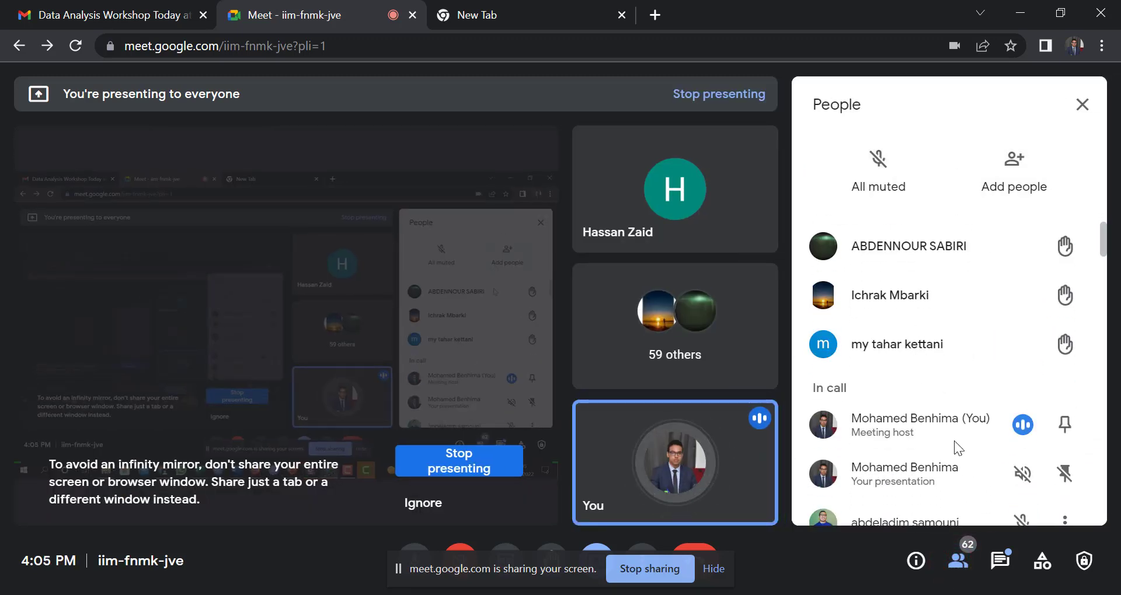
Read through the in-call messages up to the newest, including the questions on coding multiple response items and APA-style SPSS tables.
left_click(998, 564)
scroll(910, 340, "up", 5)
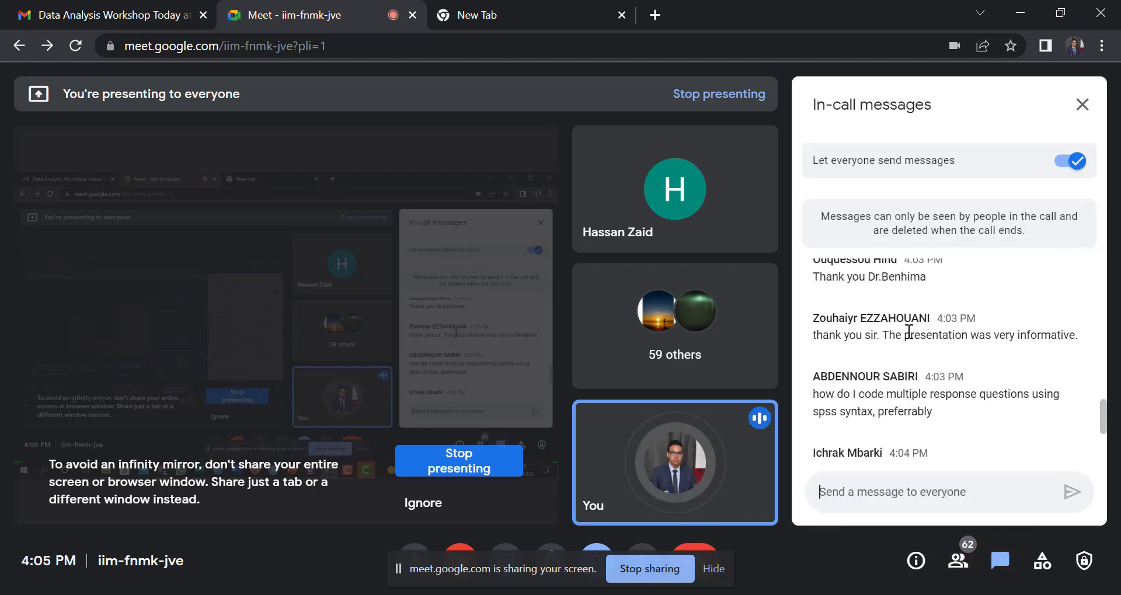
scroll(910, 340, "up", 6)
scroll(908, 333, "down", 2)
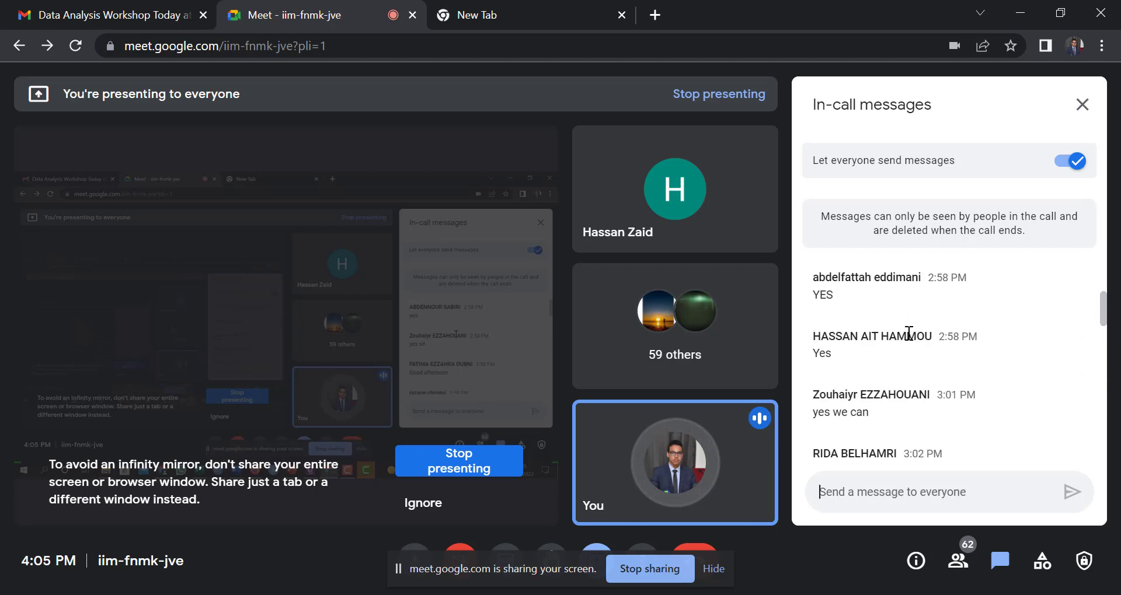
scroll(908, 333, "down", 6)
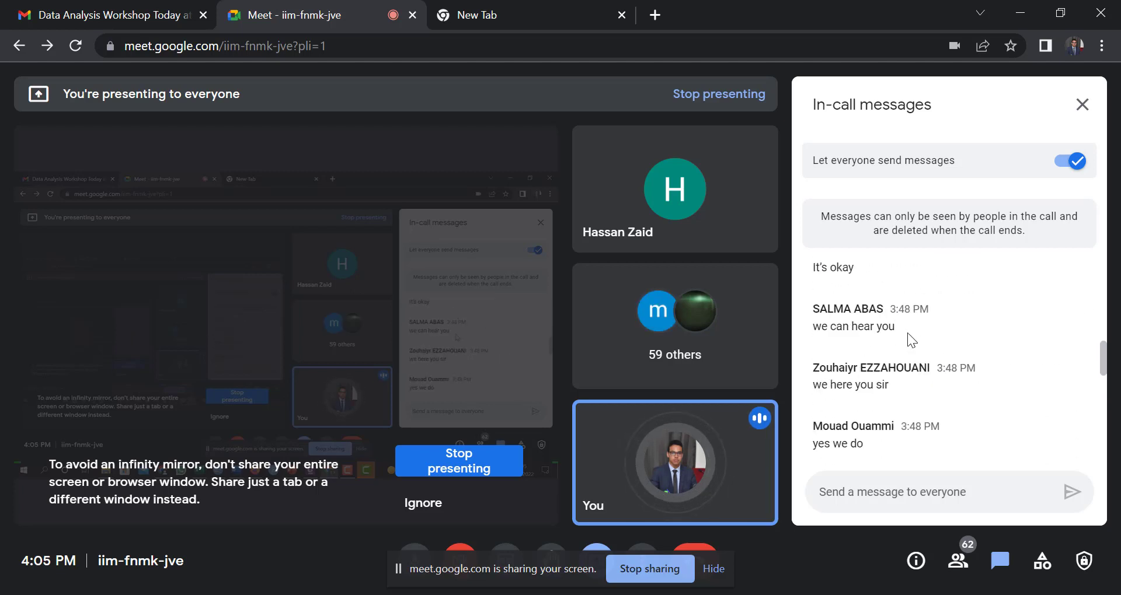
scroll(909, 336, "down", 2)
scroll(908, 335, "down", 3)
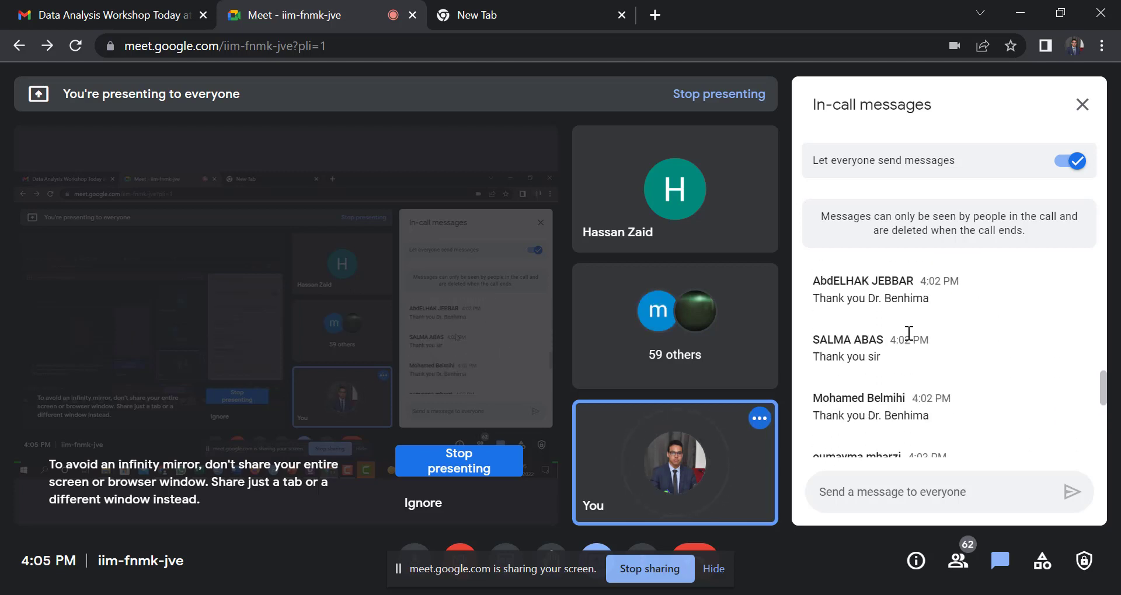
scroll(909, 334, "down", 2)
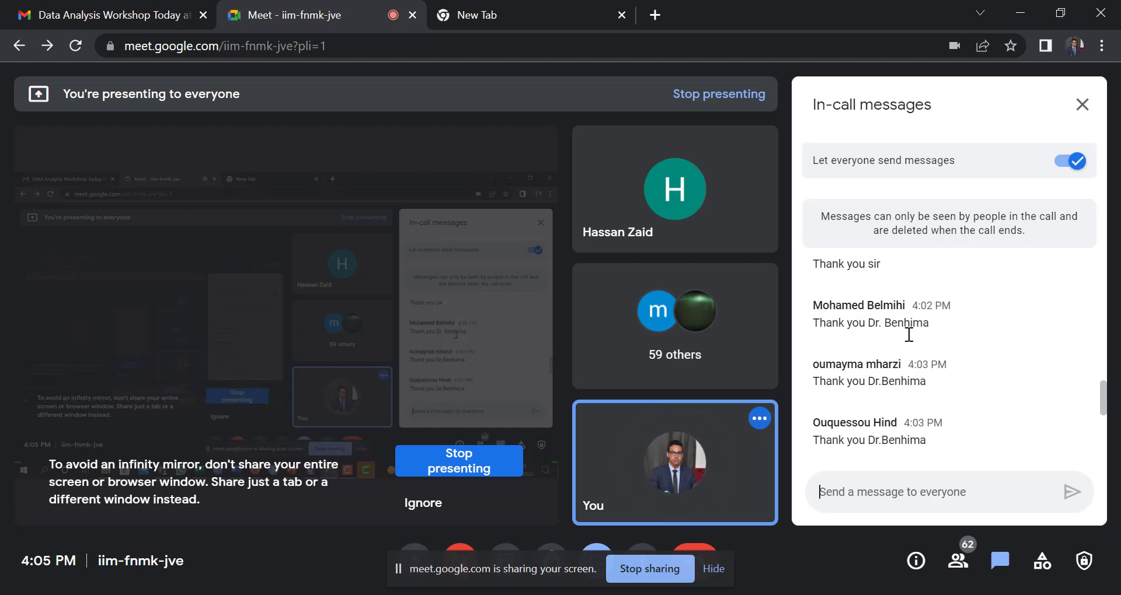
scroll(909, 335, "down", 2)
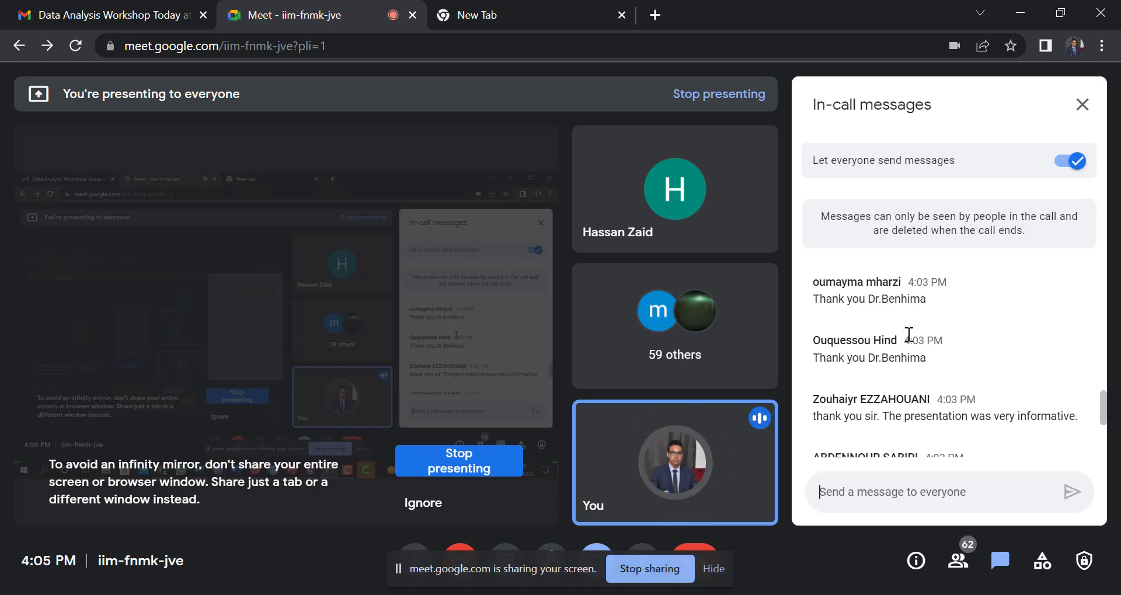
scroll(909, 335, "down", 2)
scroll(909, 335, "down", 4)
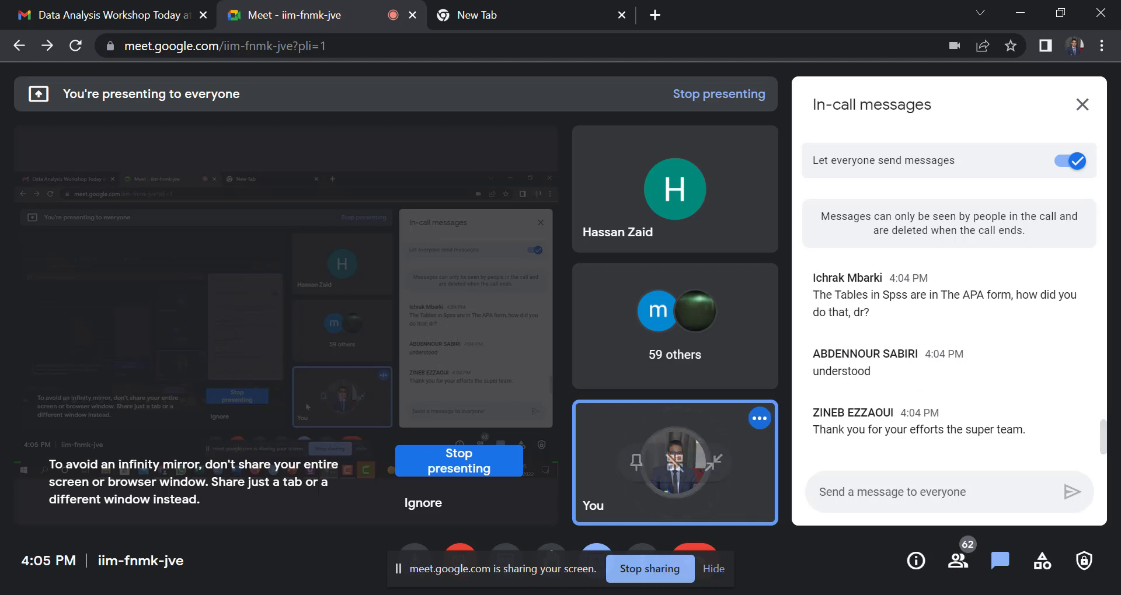
mouse_move(487, 589)
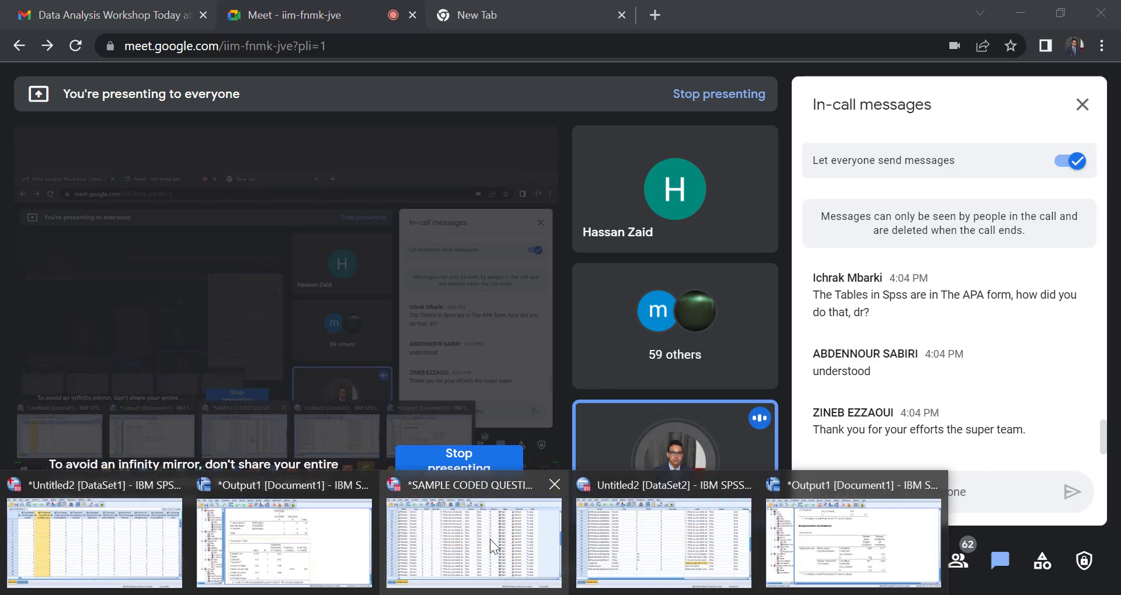
left_click(489, 539)
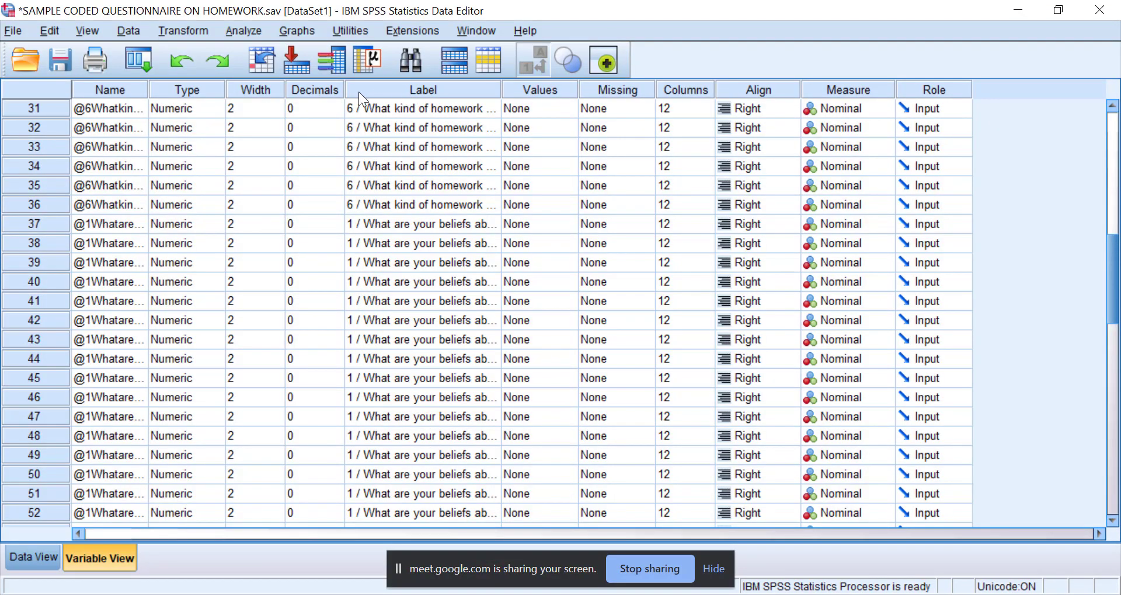
left_click(16, 561)
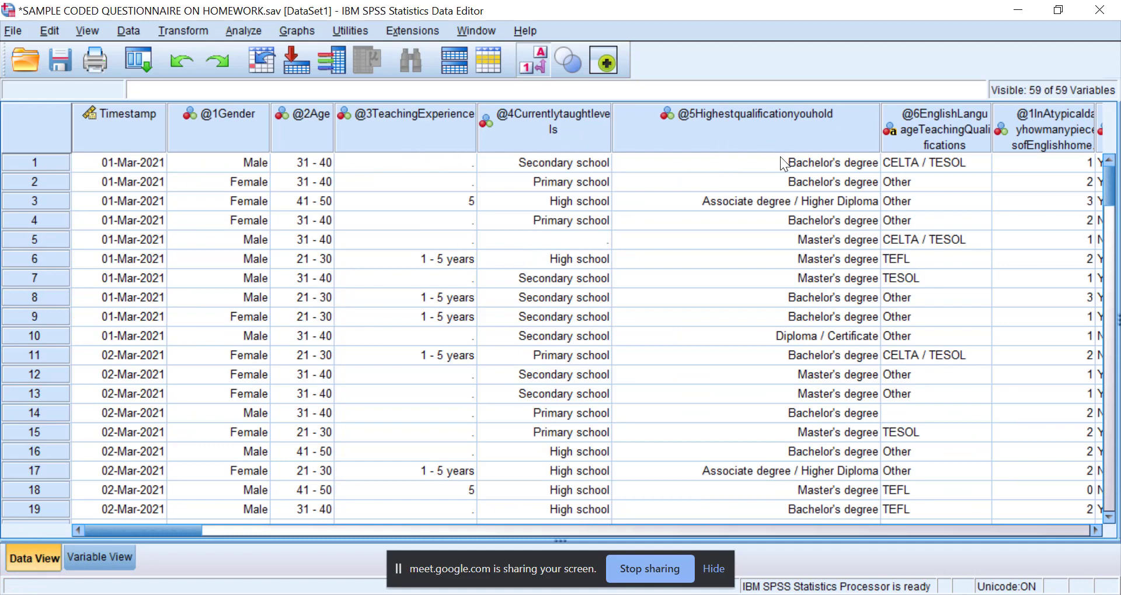
left_click(234, 131)
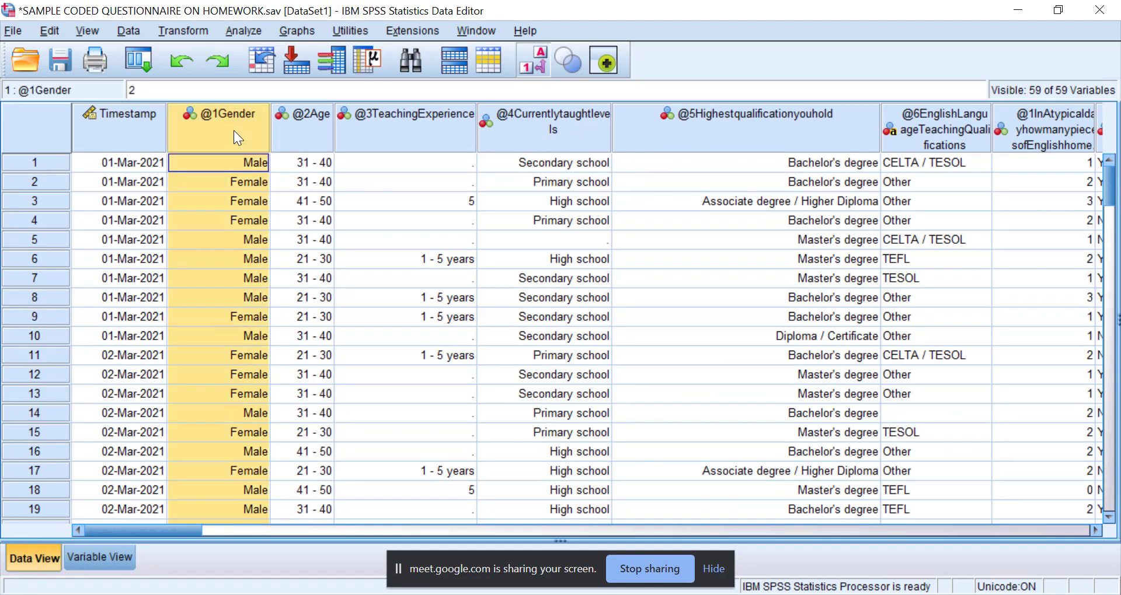
left_click(398, 67)
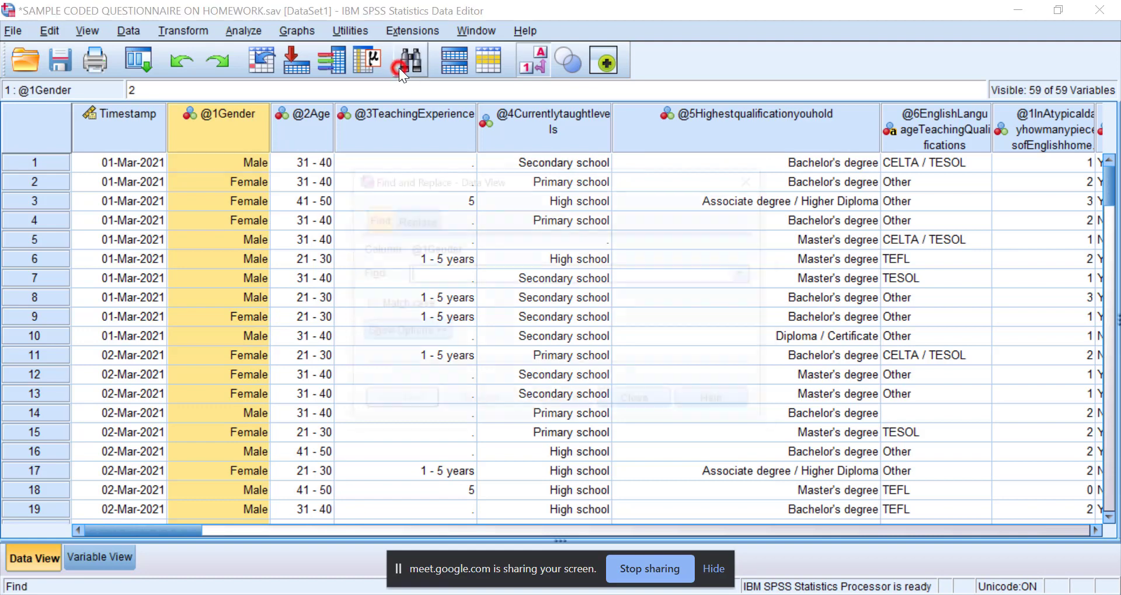
left_click(417, 219)
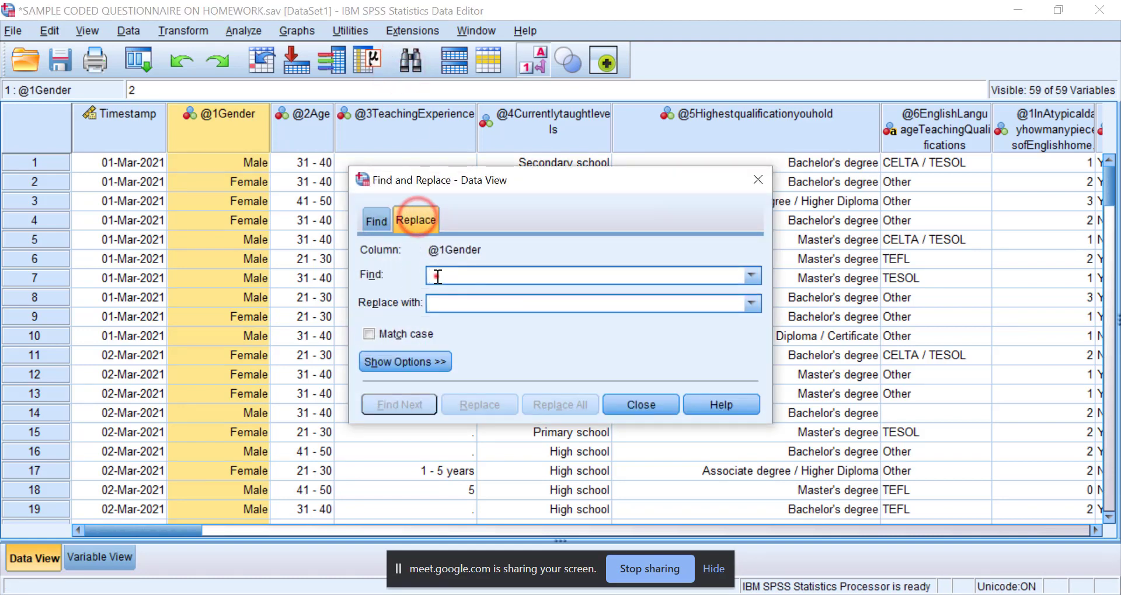
left_click(438, 276)
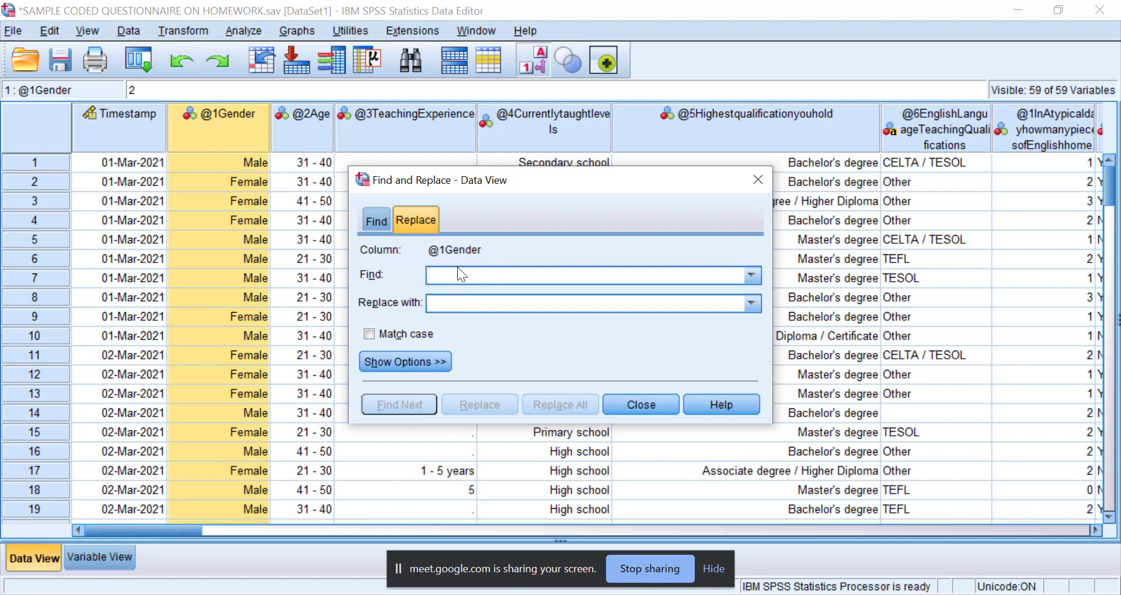
left_click(758, 185)
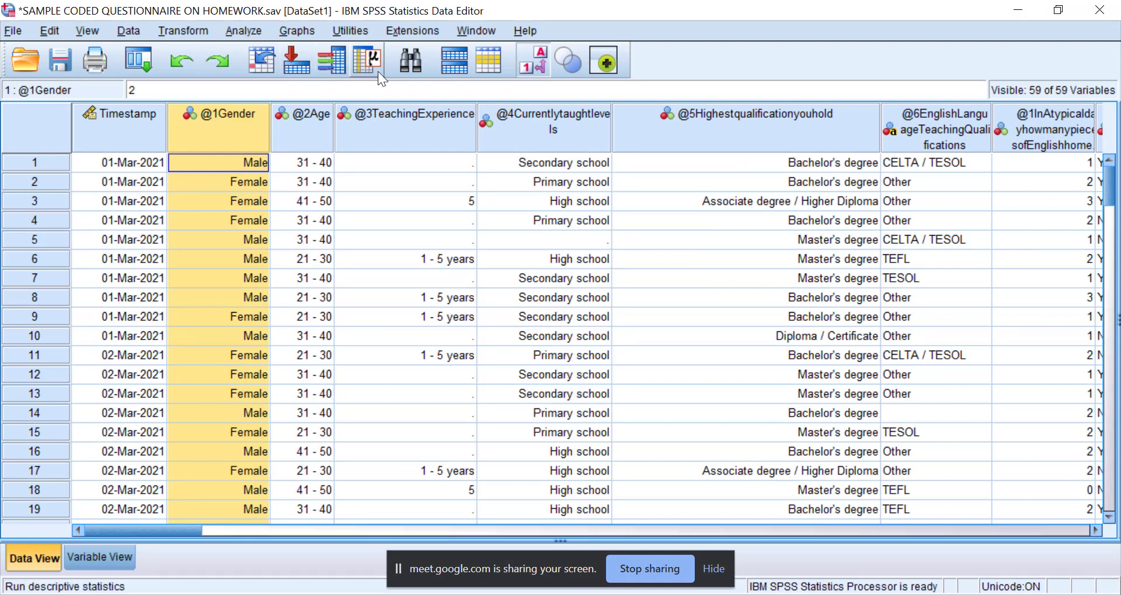
left_click(410, 66)
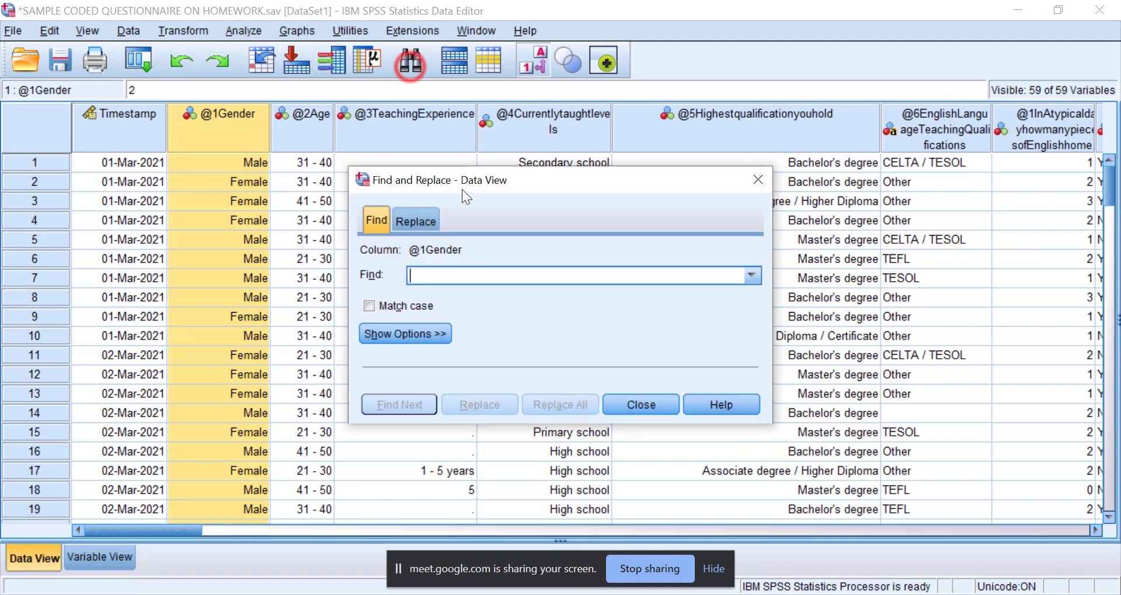
left_click(413, 221)
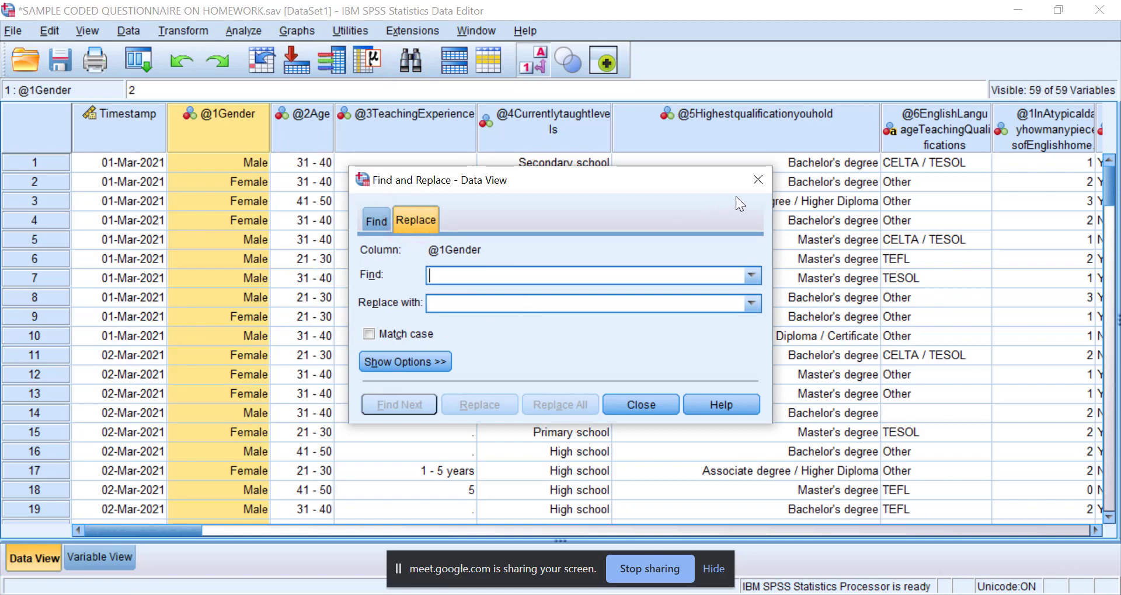
left_click(758, 179)
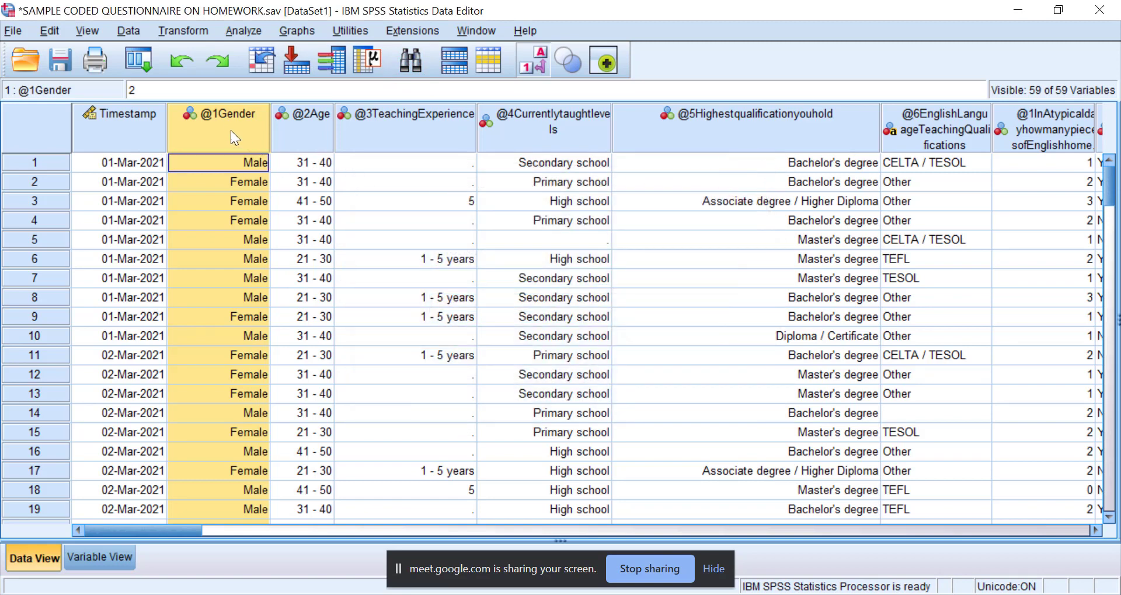
left_click_drag(237, 133, 782, 135)
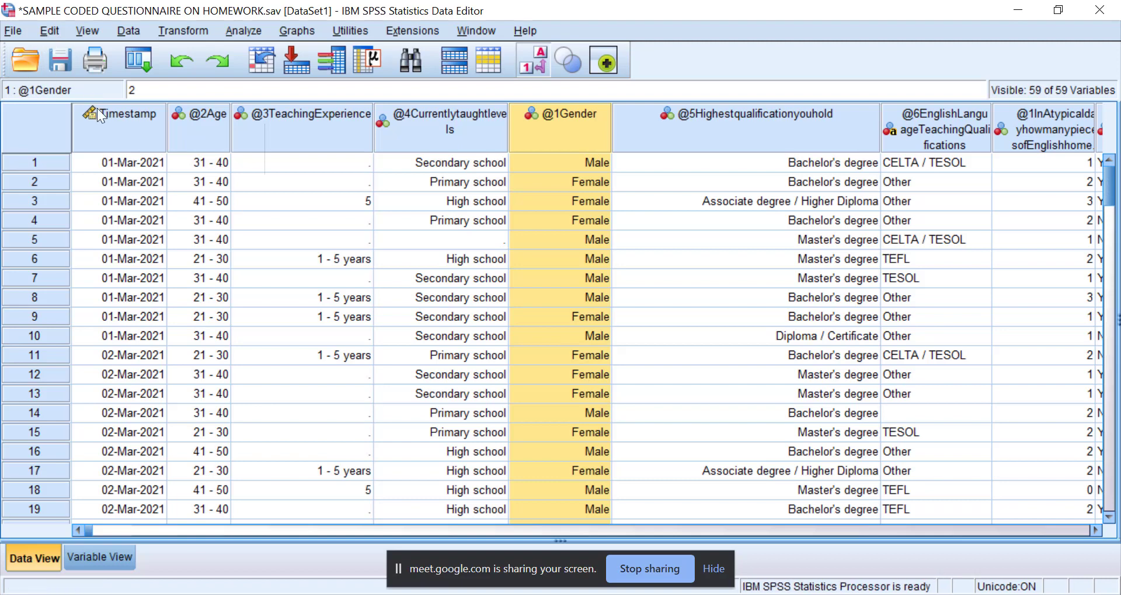
Review the Excel export settings for writing variable names or labels to the file, closing the dialog without exporting.
left_click(11, 30)
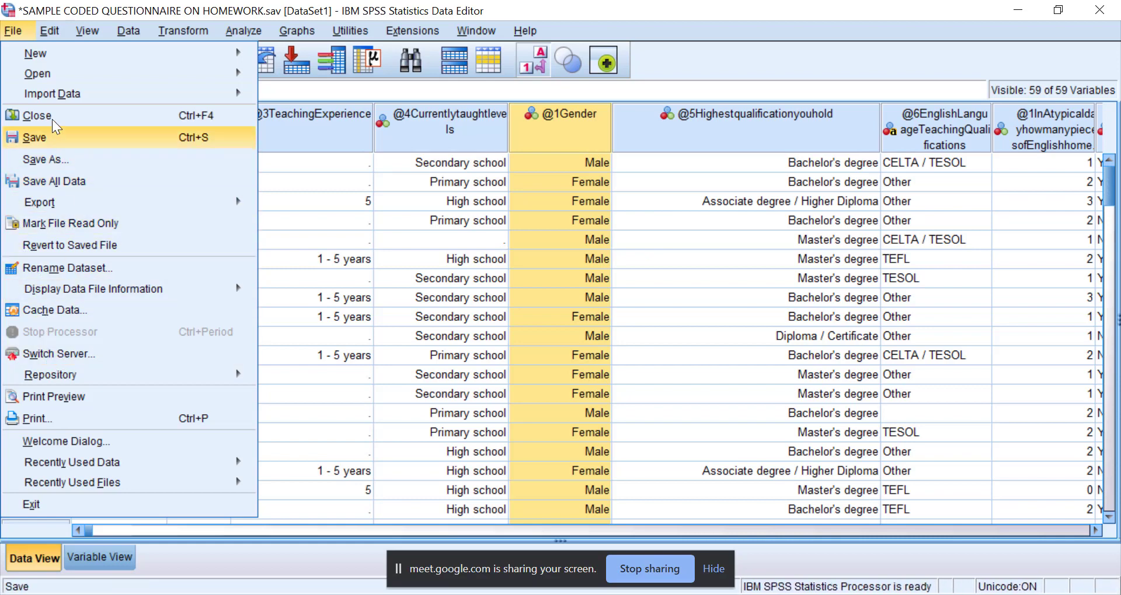
mouse_move(50, 98)
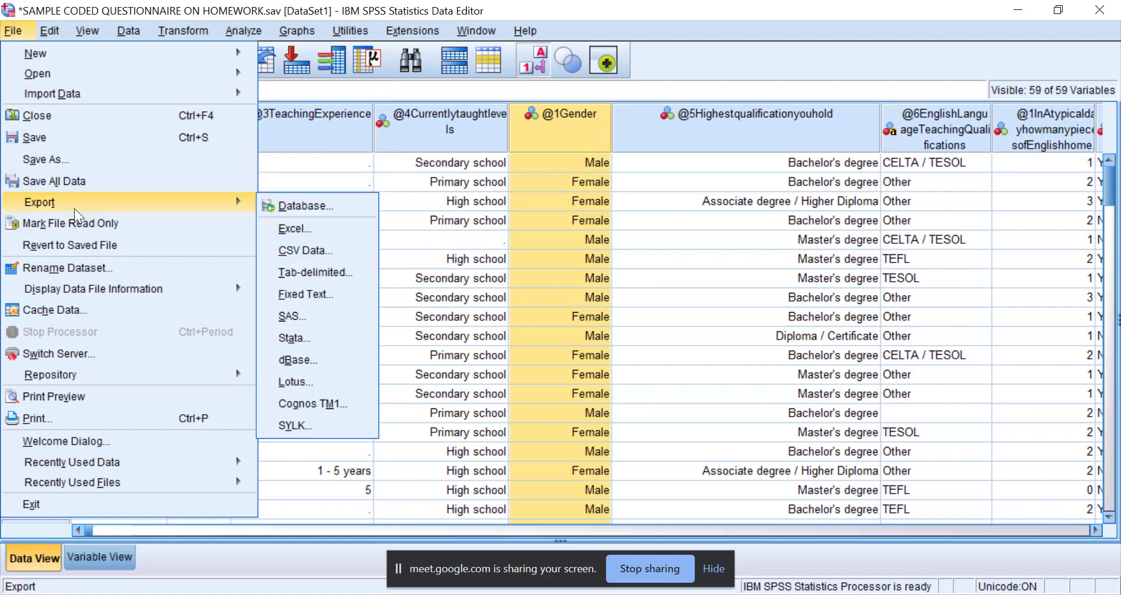
mouse_move(199, 204)
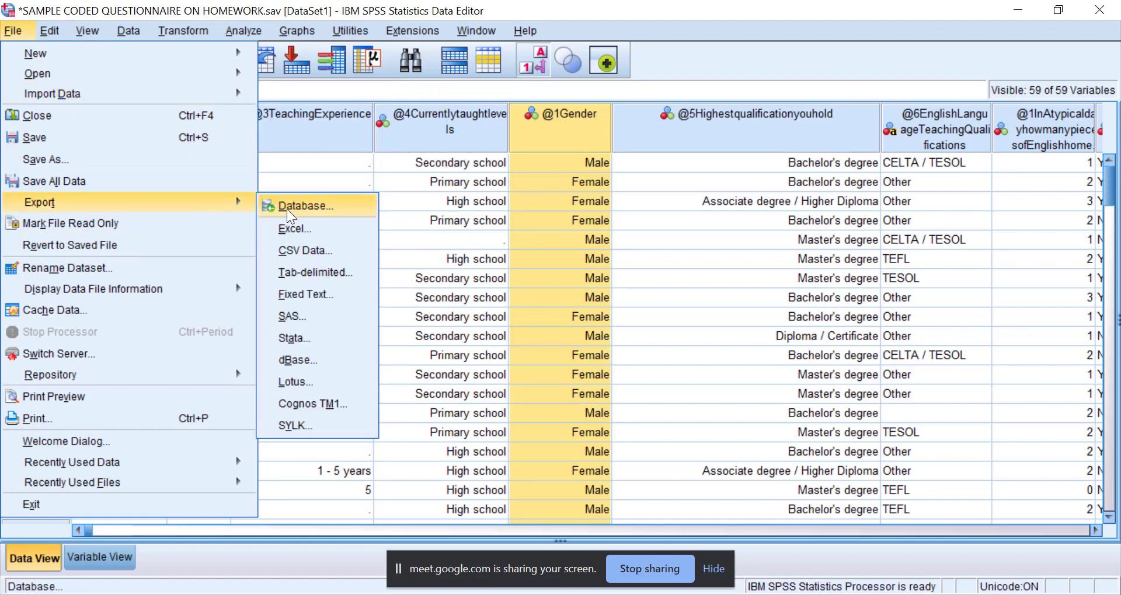
left_click(290, 233)
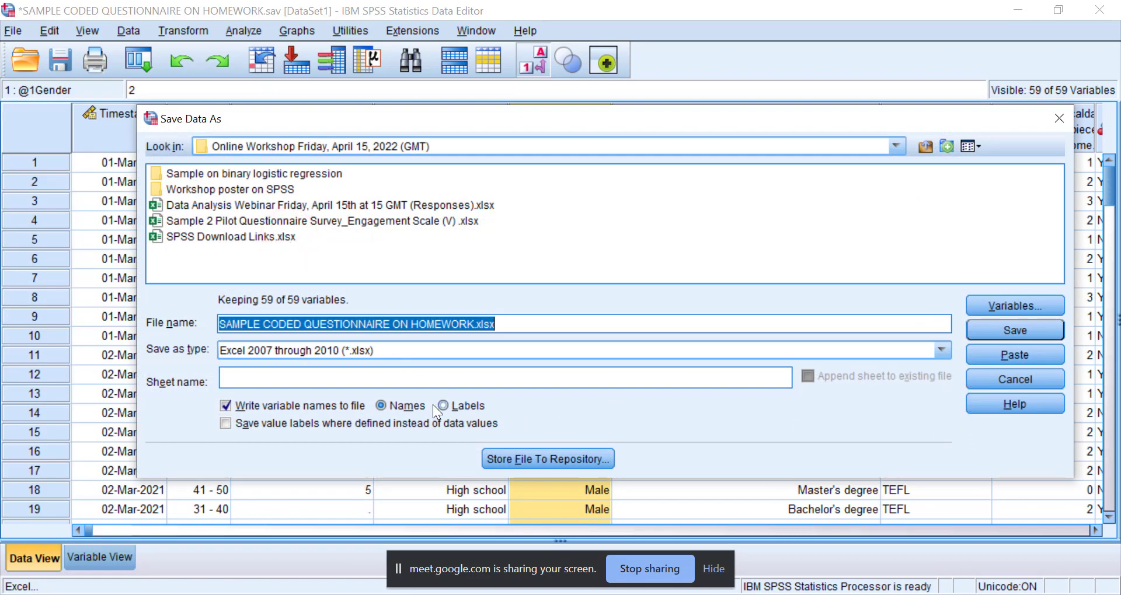
left_click(395, 405)
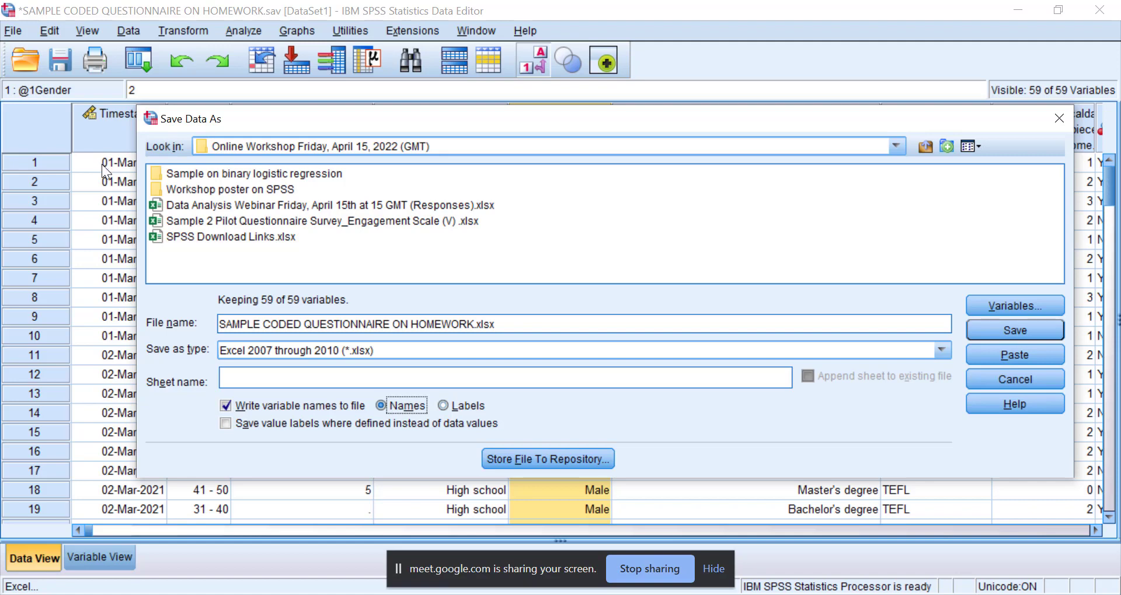
left_click(447, 405)
left_click(1056, 130)
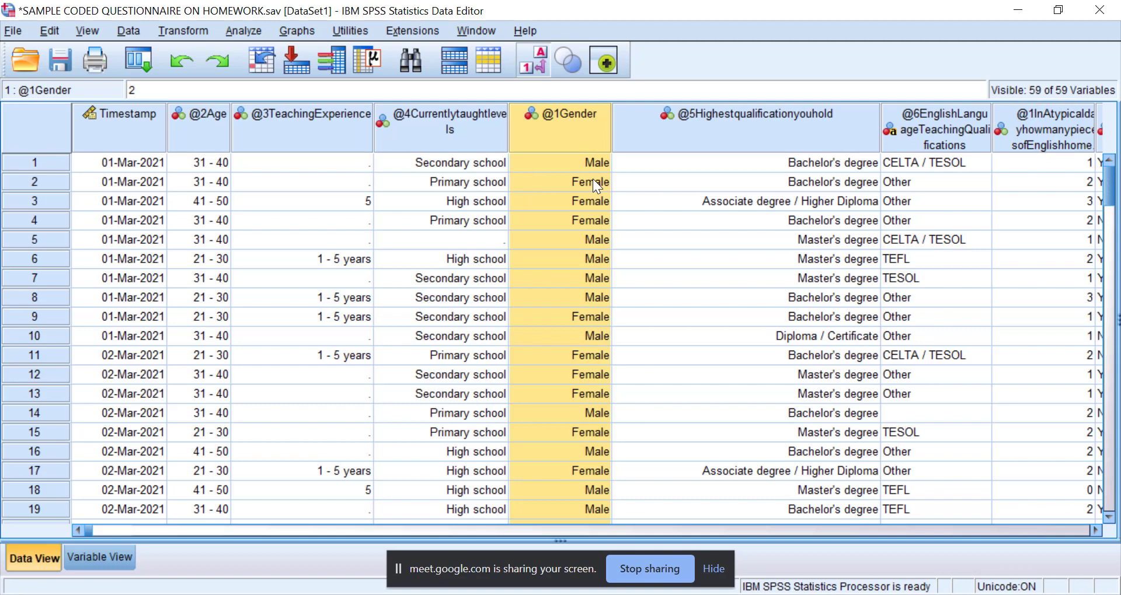
left_click(248, 30)
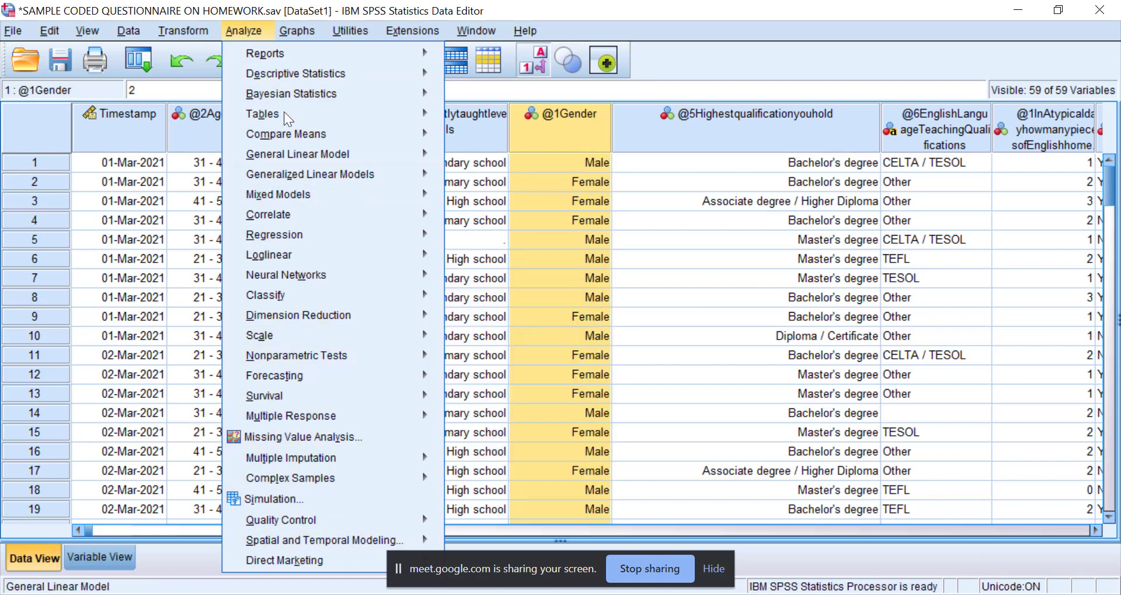
left_click(276, 416)
mouse_move(373, 416)
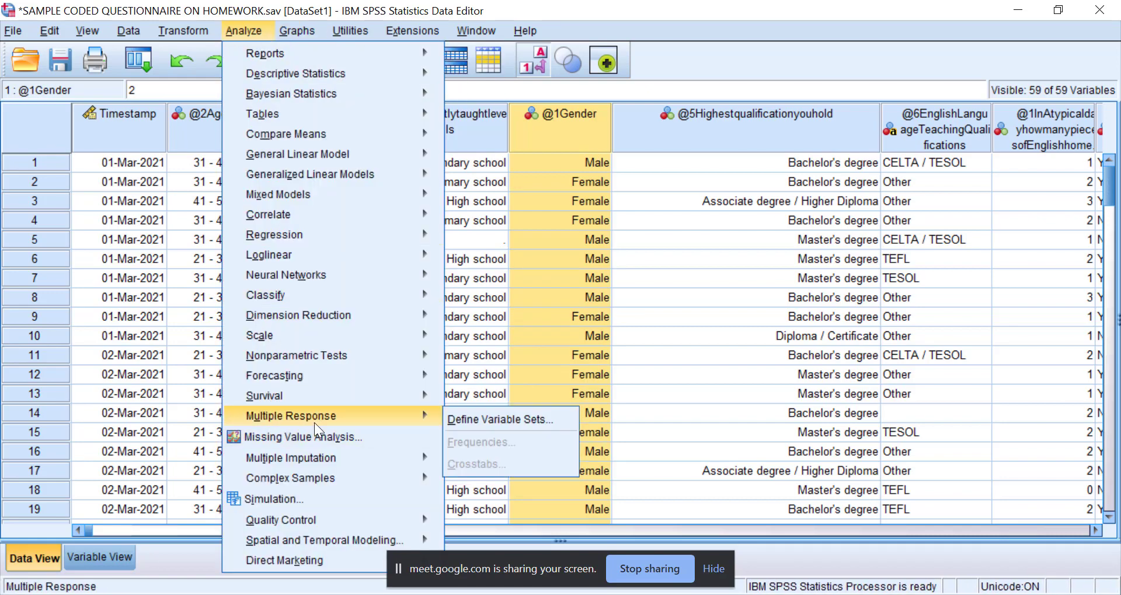
left_click(472, 412)
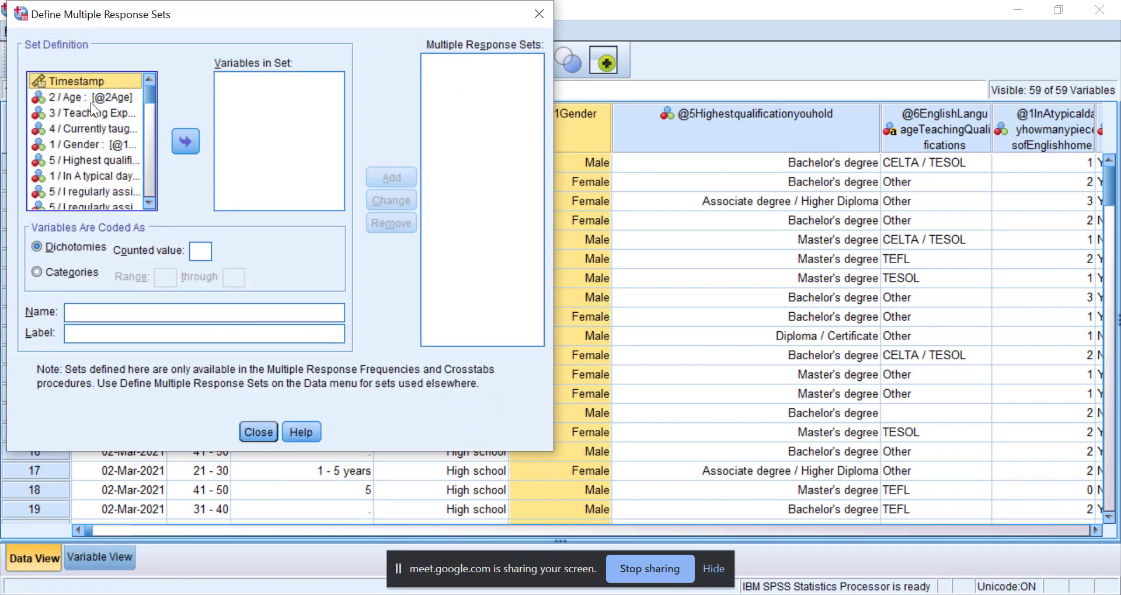
left_click(82, 98)
left_click(178, 142)
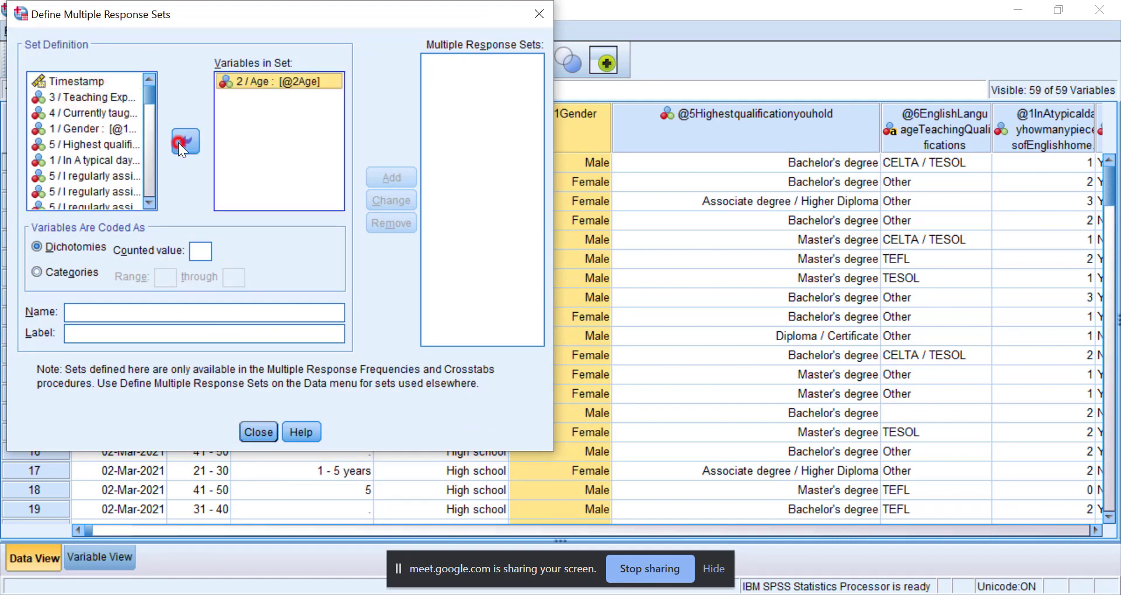
left_click(104, 312)
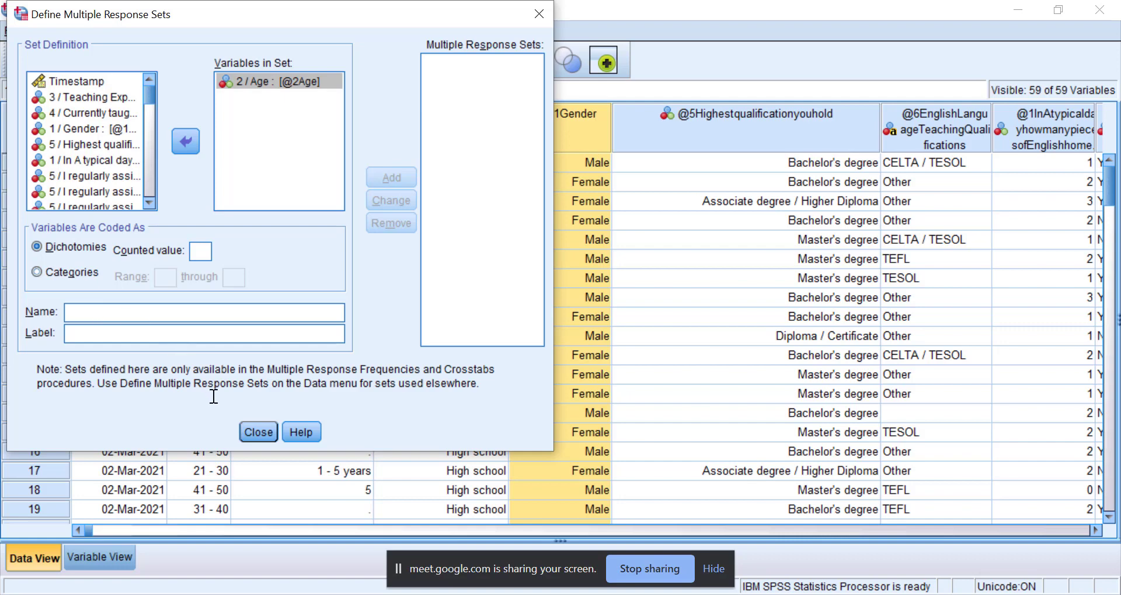
left_click(250, 433)
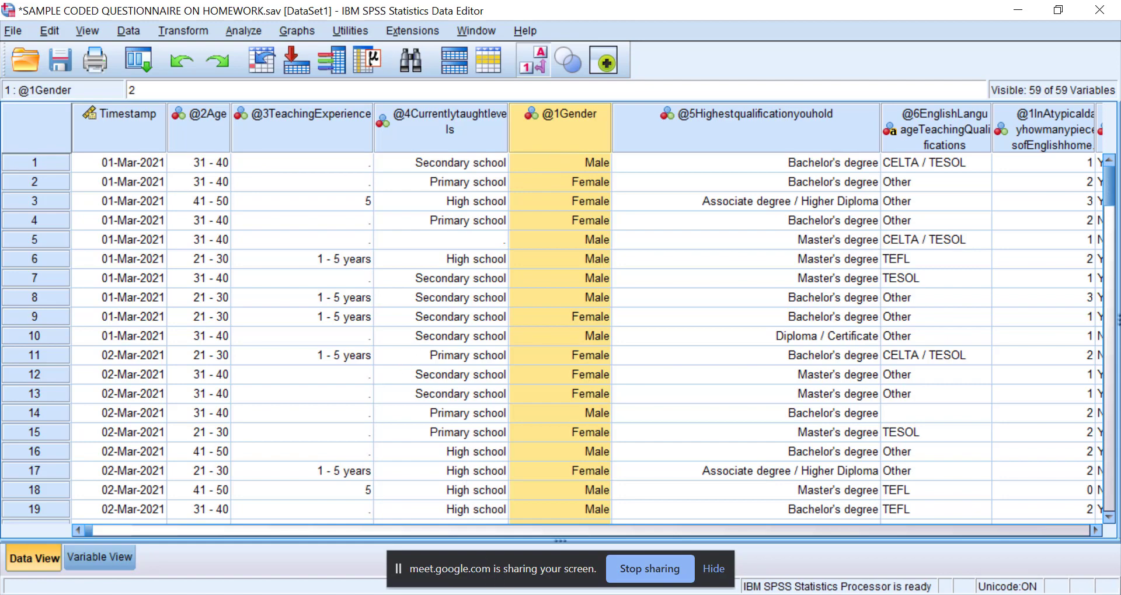
Switch to the Google Meet call and read back through the recent in-call messages, including the standard deviation question.
key("alt+Tab")
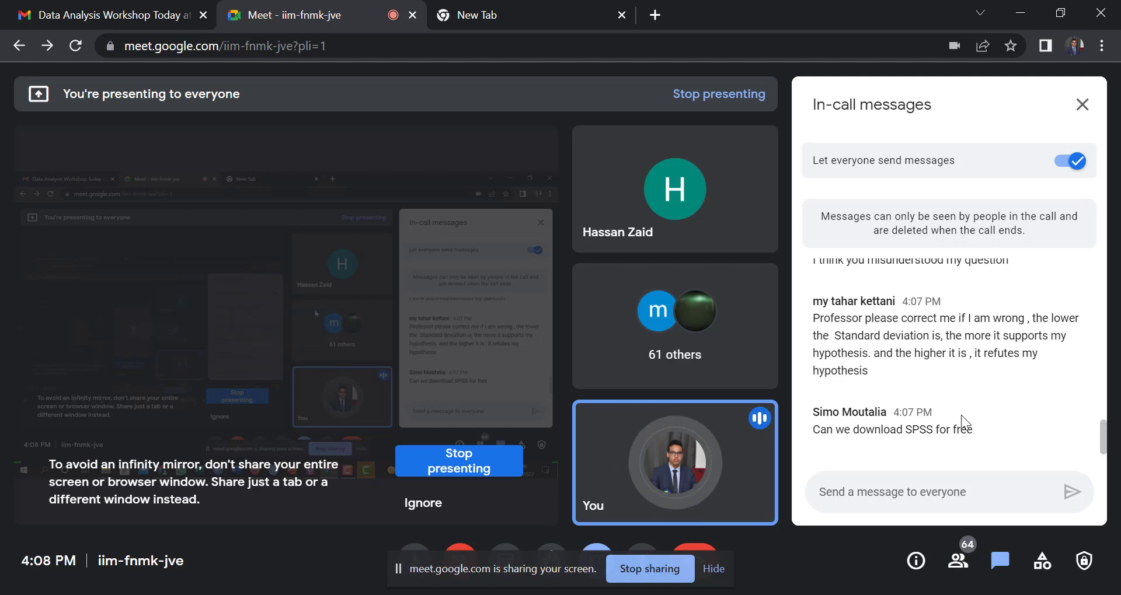
scroll(1049, 339, "up", 1)
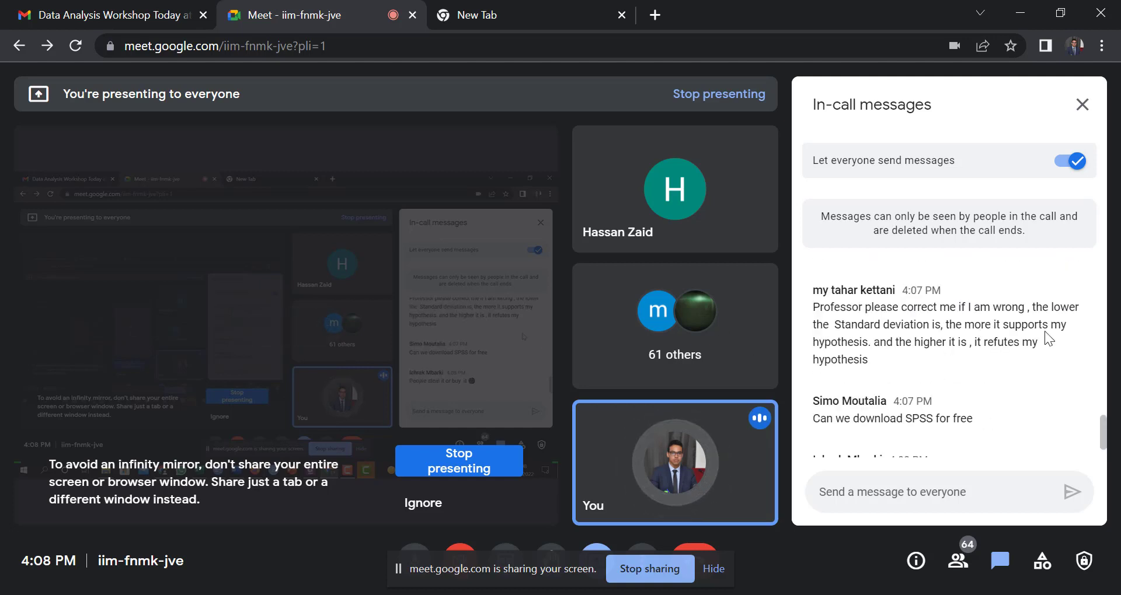
scroll(1049, 338, "up", 1)
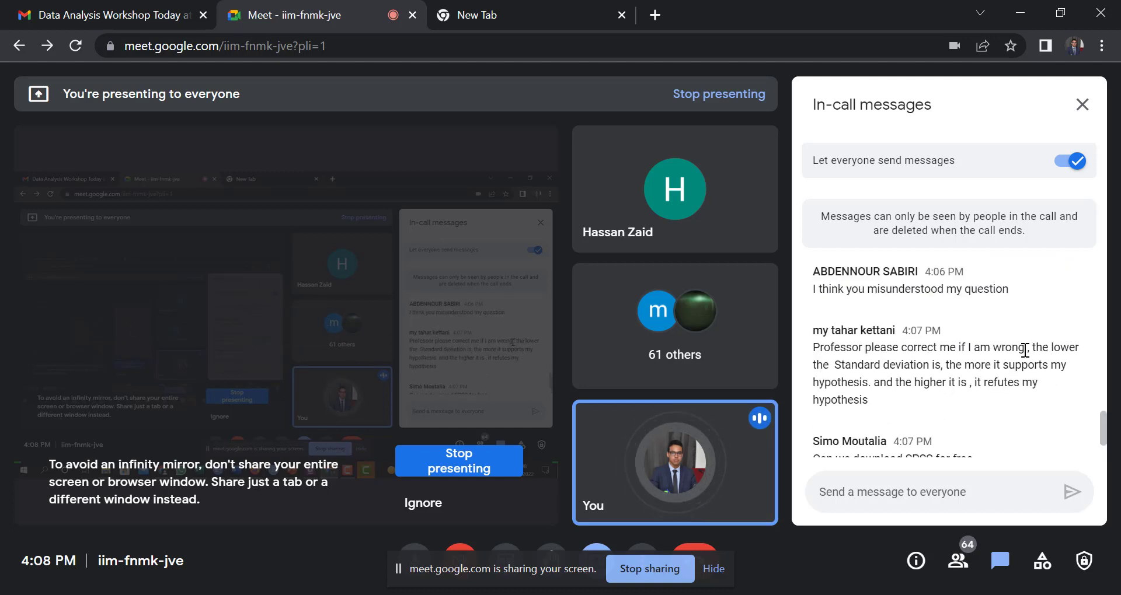
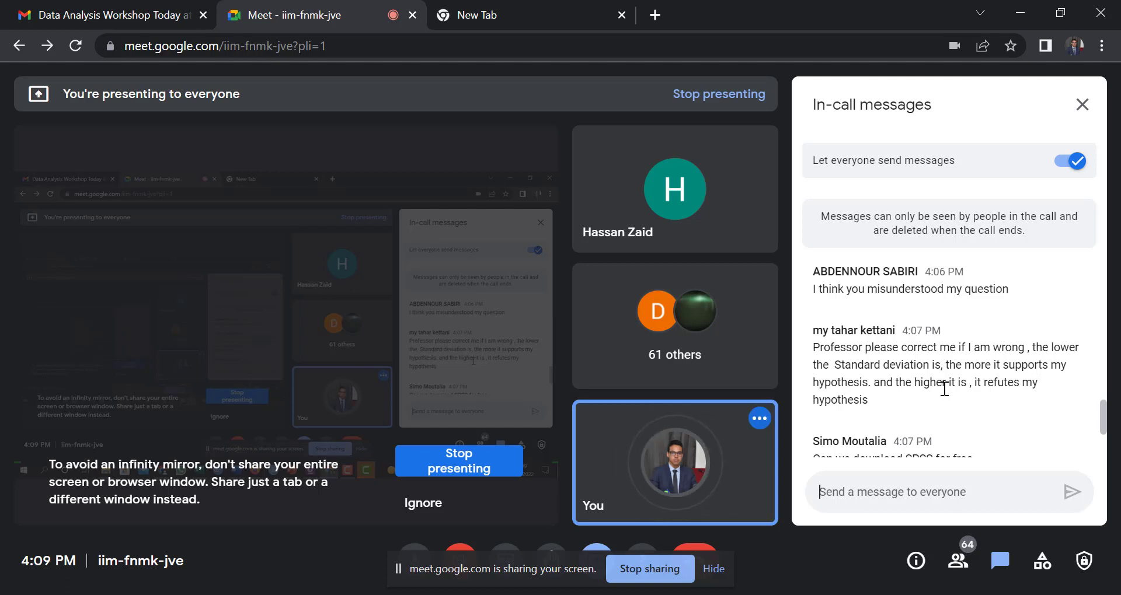
Read the latest in-call messages up to the pilot testing question, then bring up the questionnaire items table in IJAL.pdf in Foxit PhantomPDF.
scroll(930, 391, "down", 5)
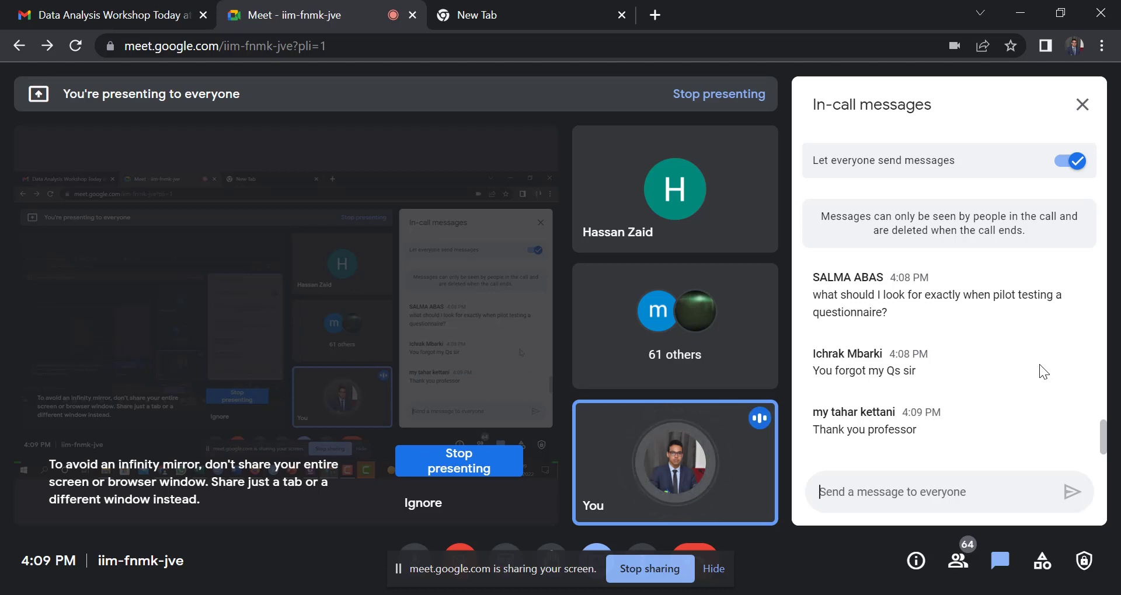
key("alt+Tab")
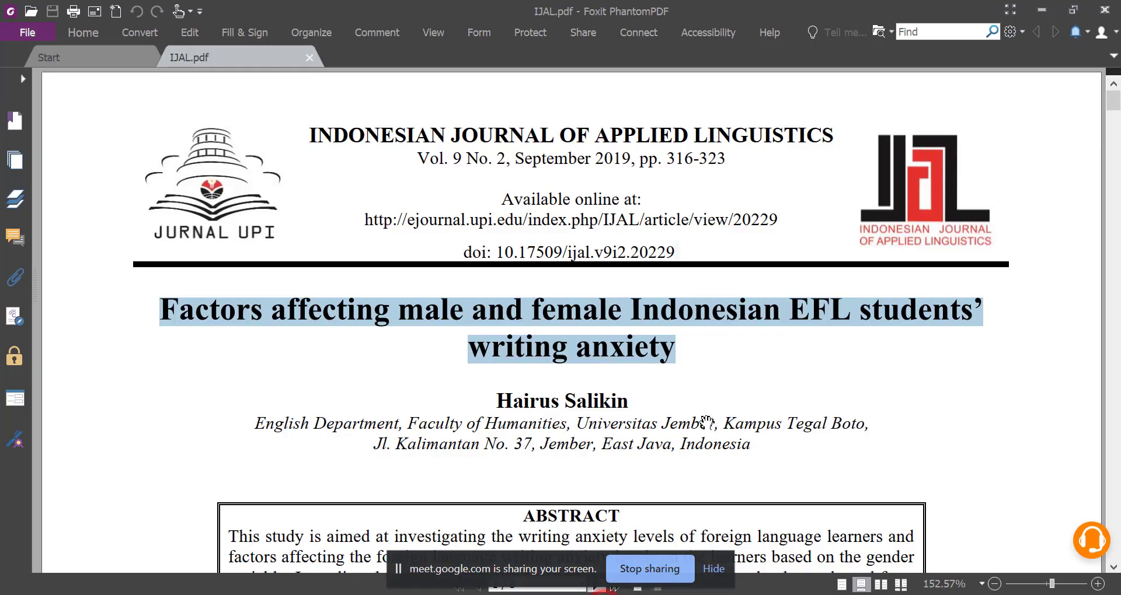
left_click_drag(1113, 100, 1115, 530)
scroll(561, 242, "up", 2)
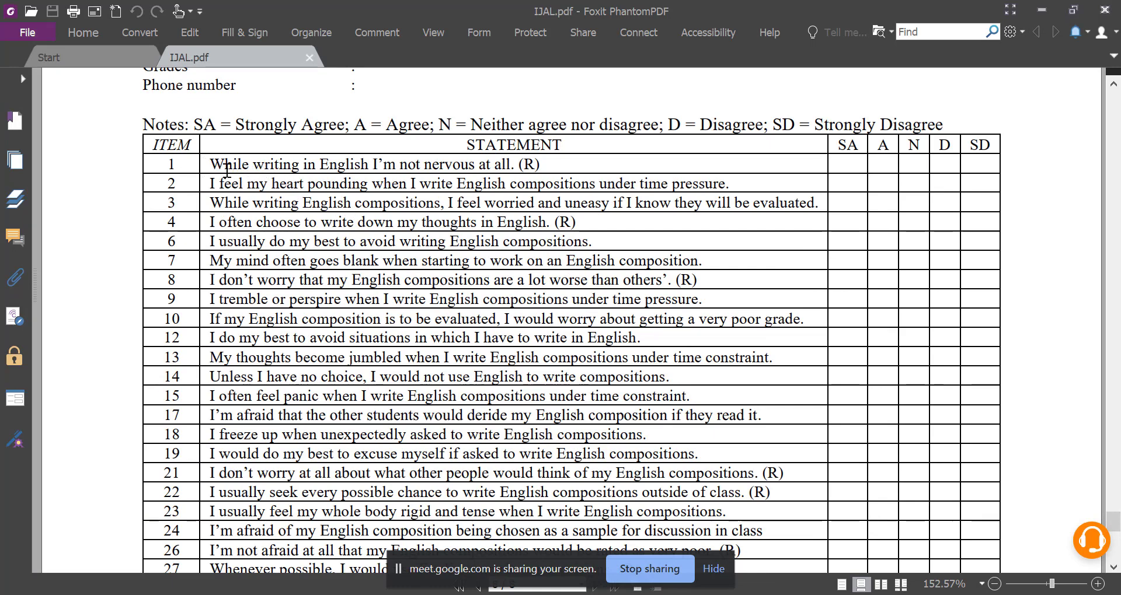
Highlight the wording of item 1 and point out the reverse-scored (R) statements among the first questionnaire items.
left_click_drag(221, 164, 262, 186)
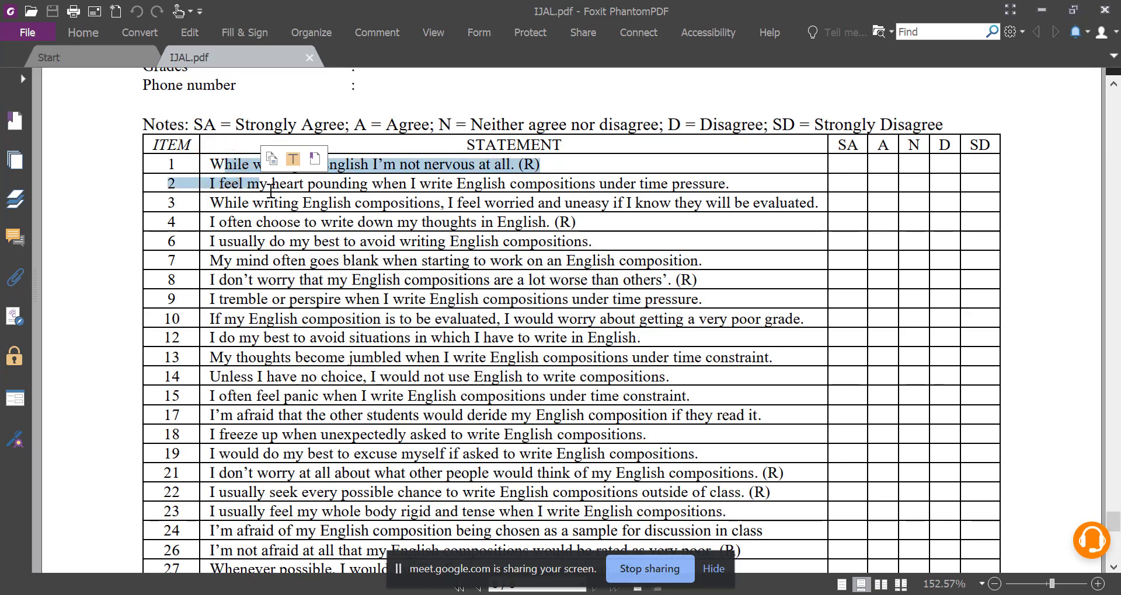
left_click(392, 246)
left_click_drag(402, 164, 507, 169)
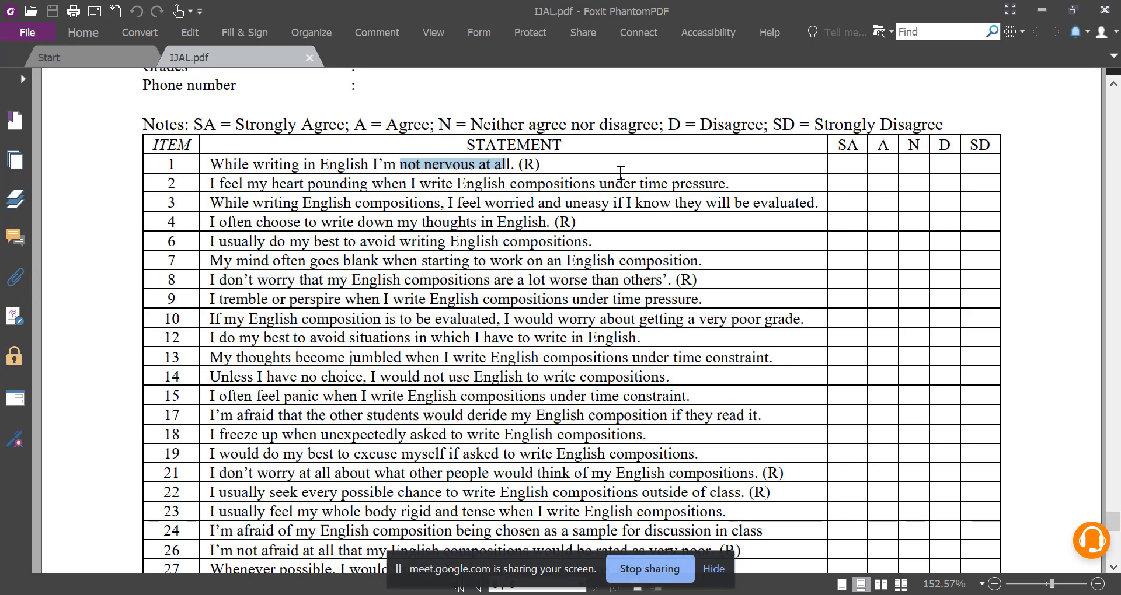
double_click(528, 164)
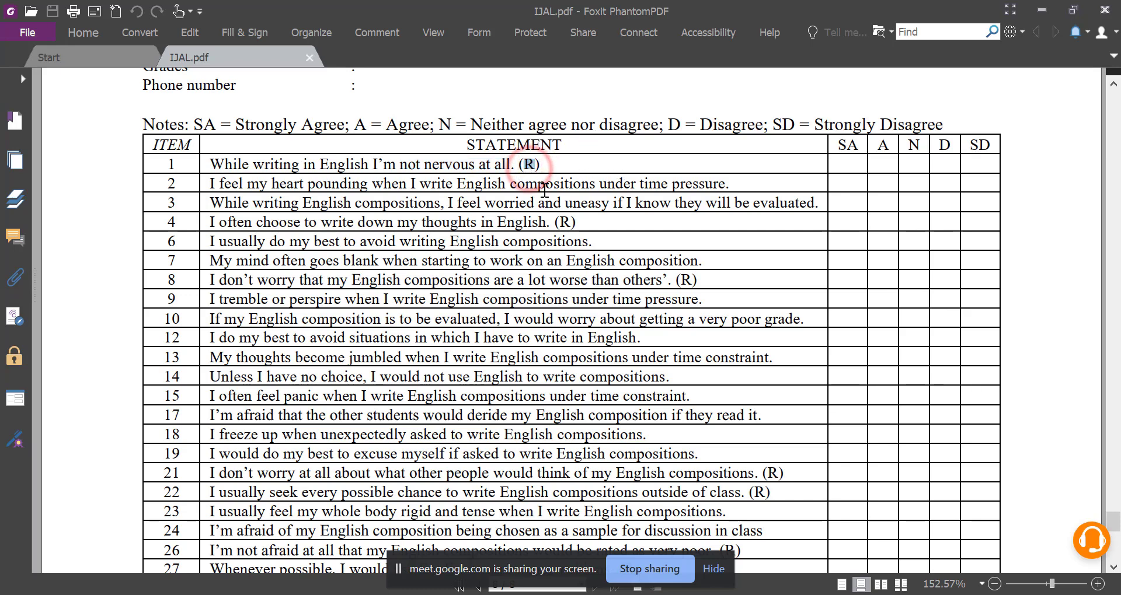
left_click(565, 222)
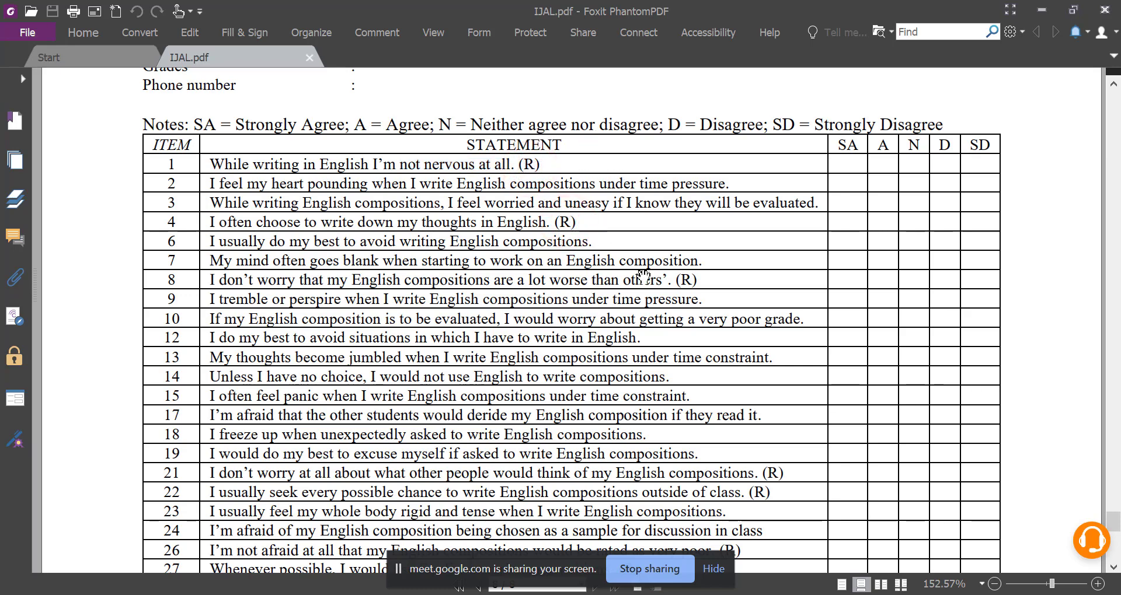
left_click(700, 279)
left_click_drag(244, 166, 274, 239)
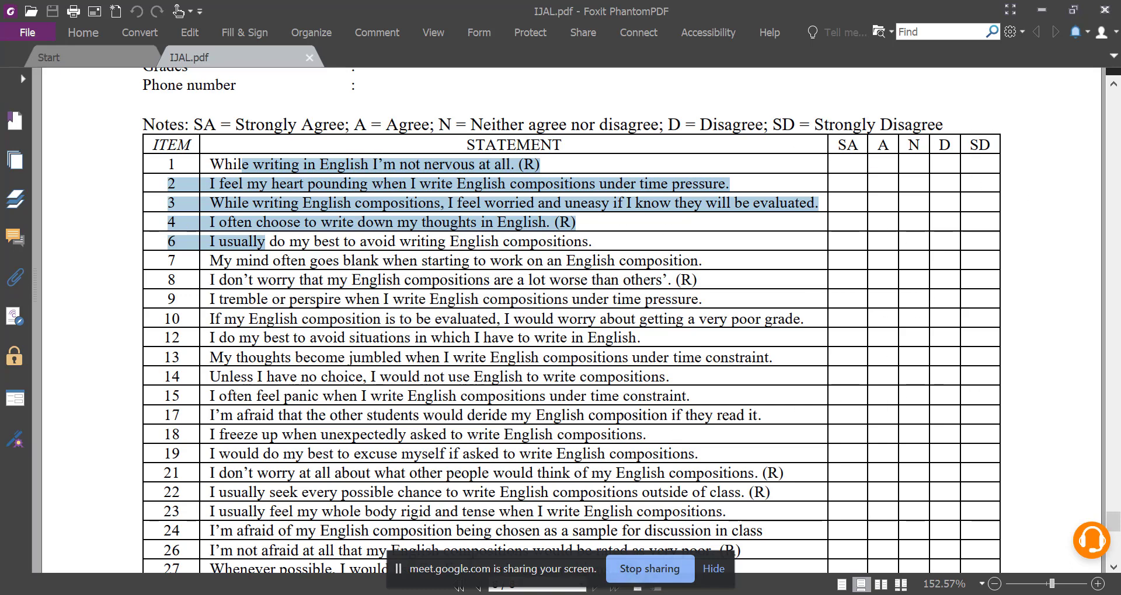
Switch back to the Google Meet call and look through the in-call messages for the question about APA-form tables in SPSS.
left_click(500, 594)
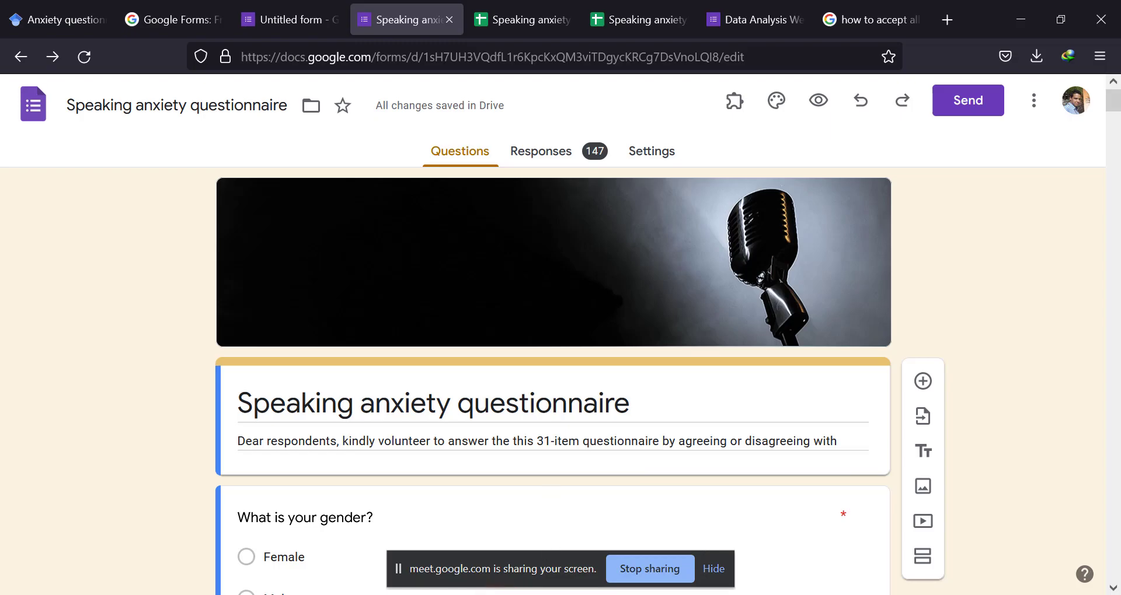
left_click(501, 594)
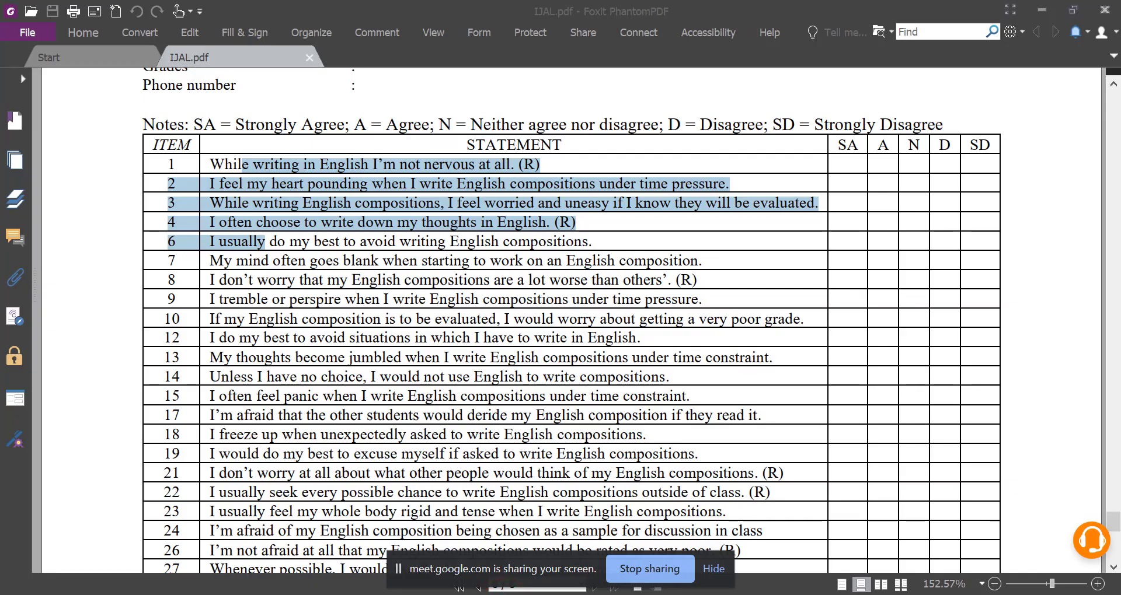
left_click(502, 594)
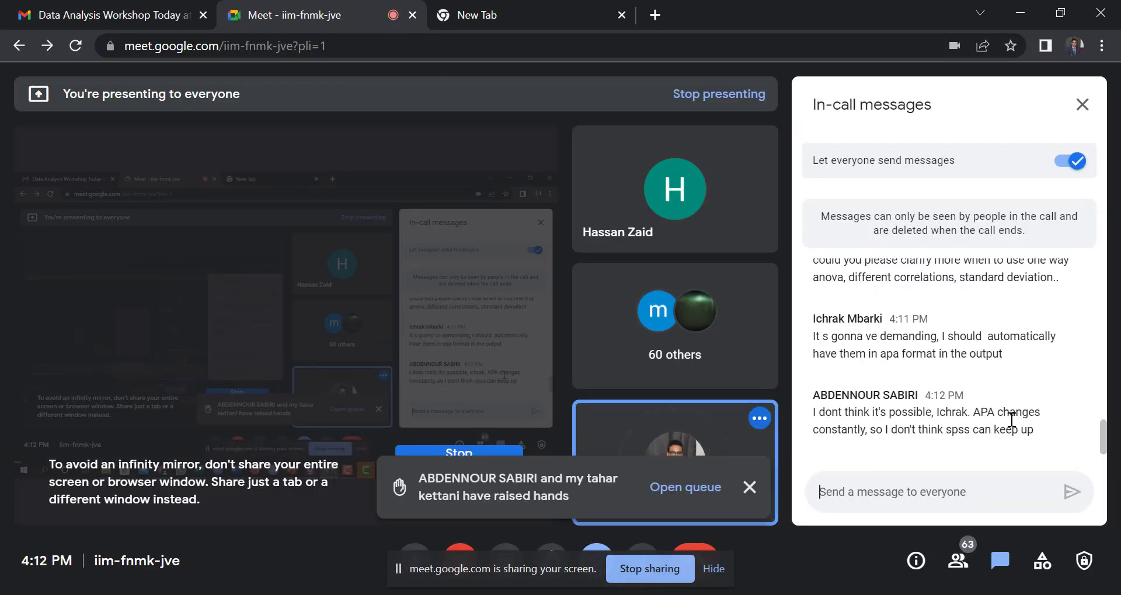
scroll(917, 356, "up", 10)
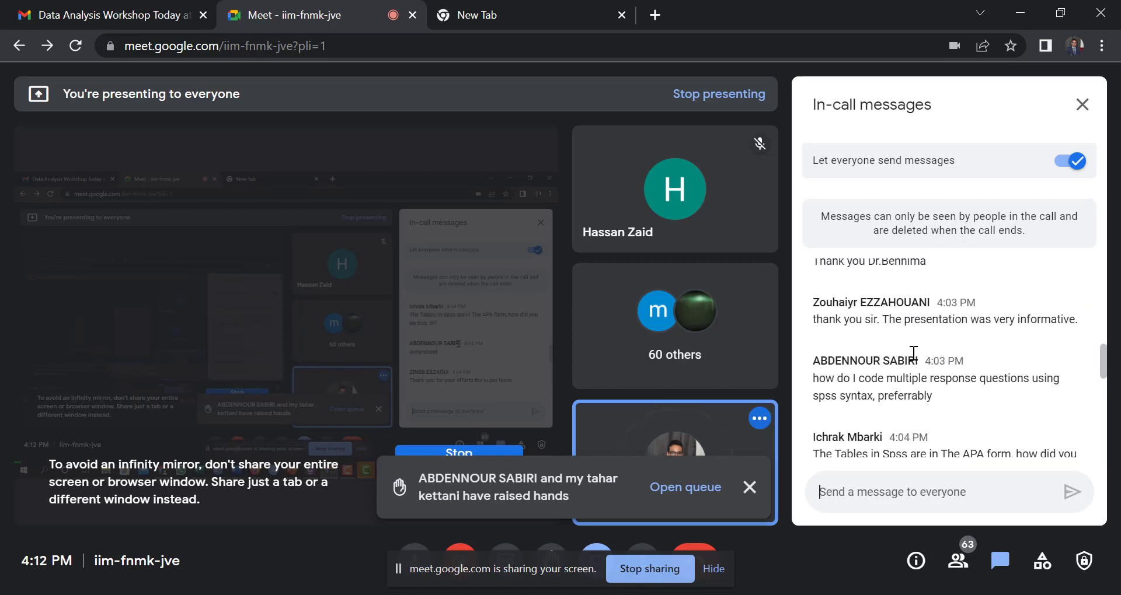
scroll(913, 353, "up", 15)
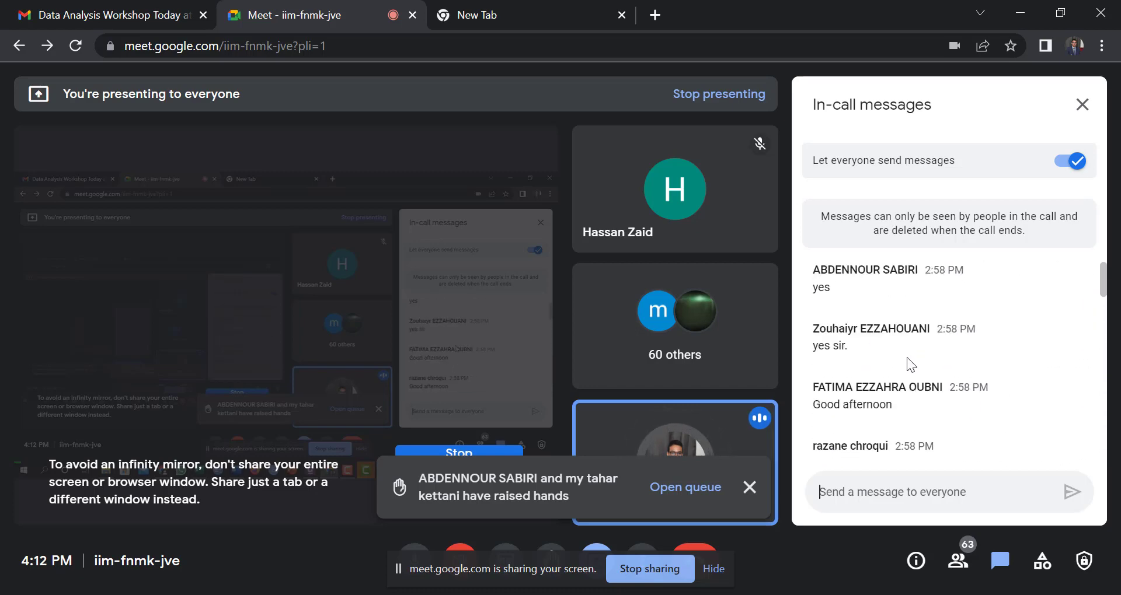
scroll(907, 358, "down", 8)
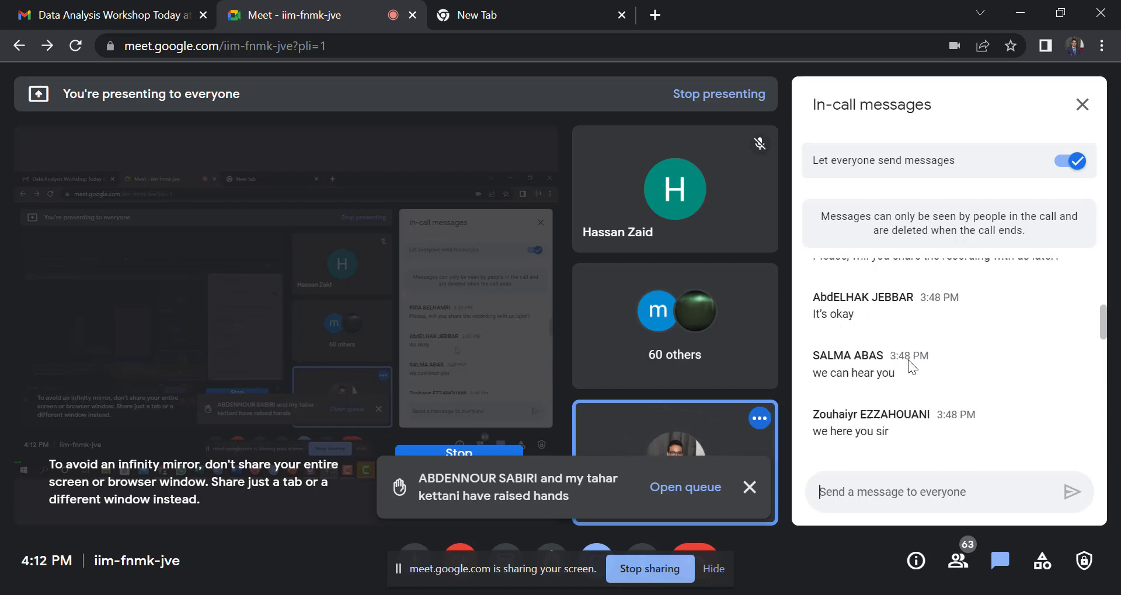
scroll(909, 359, "down", 10)
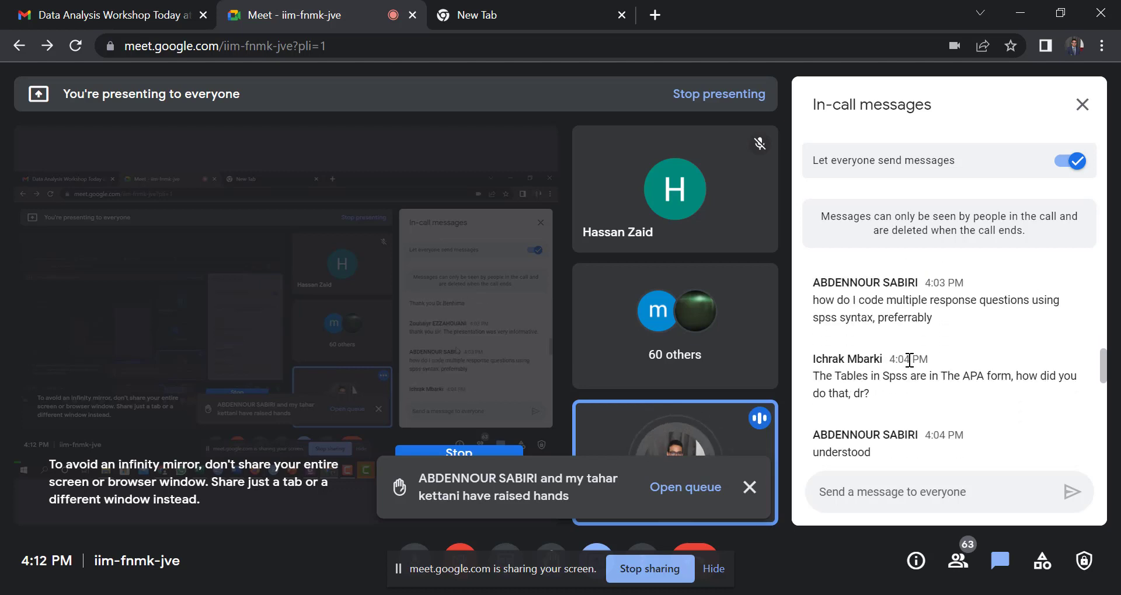
scroll(909, 360, "up", 2)
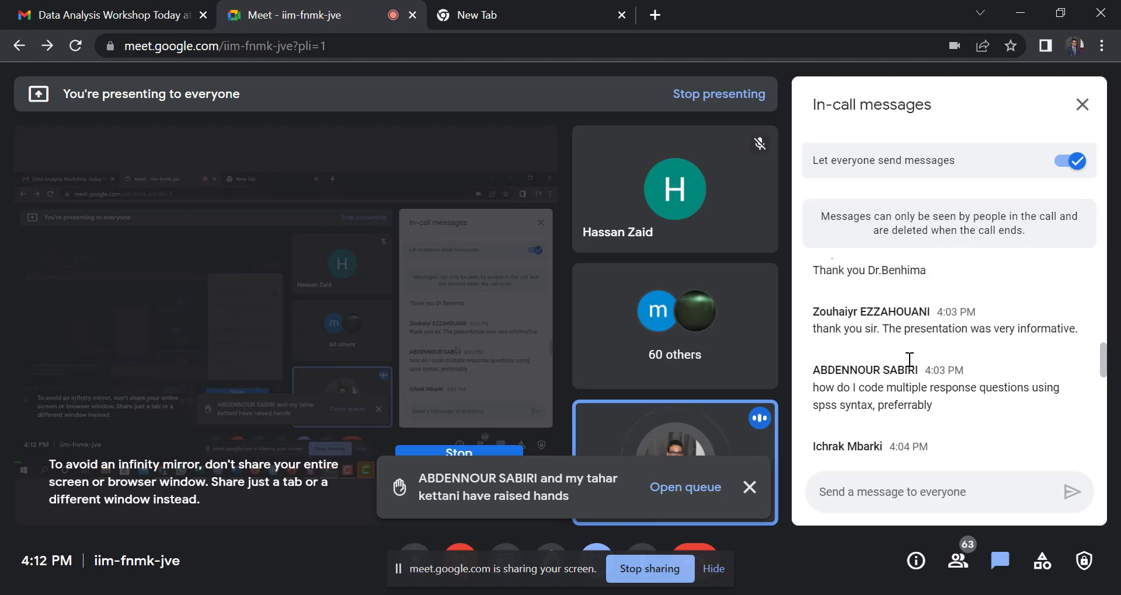
scroll(905, 386, "down", 2)
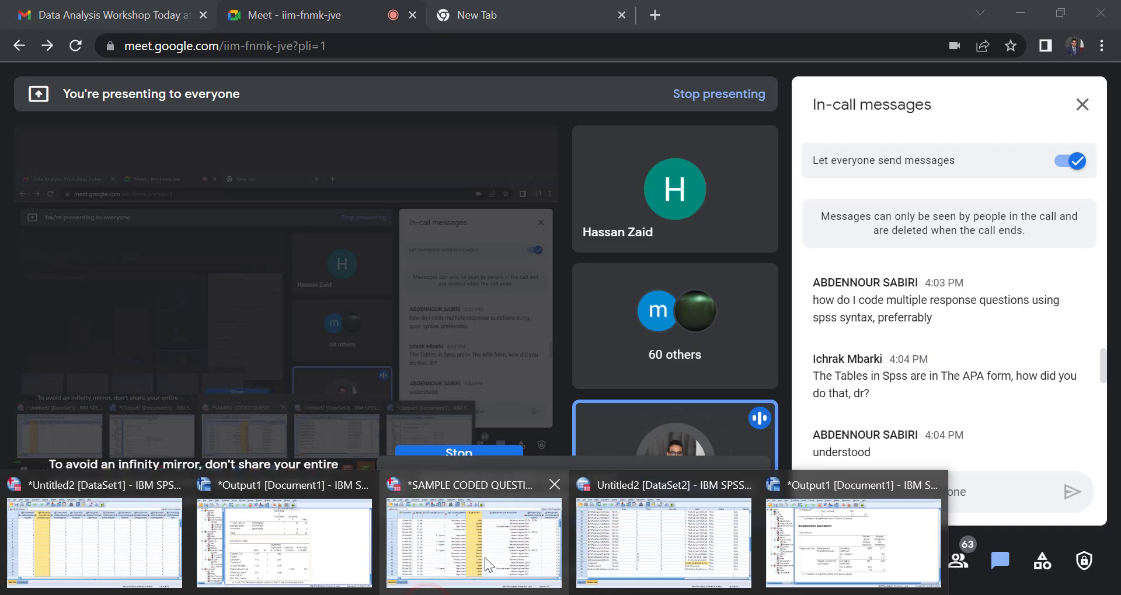
Switch to the SAMPLE CODED QUESTIONNAIRE ON HOMEWORK dataset in SPSS and open the program options.
mouse_move(577, 530)
left_click(533, 526)
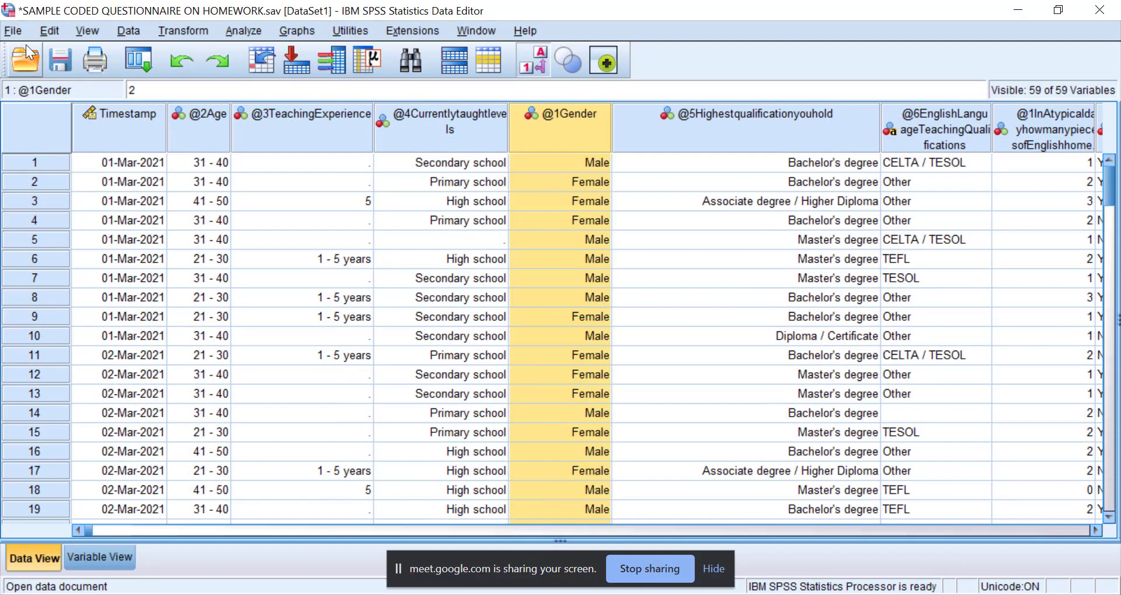
left_click(48, 31)
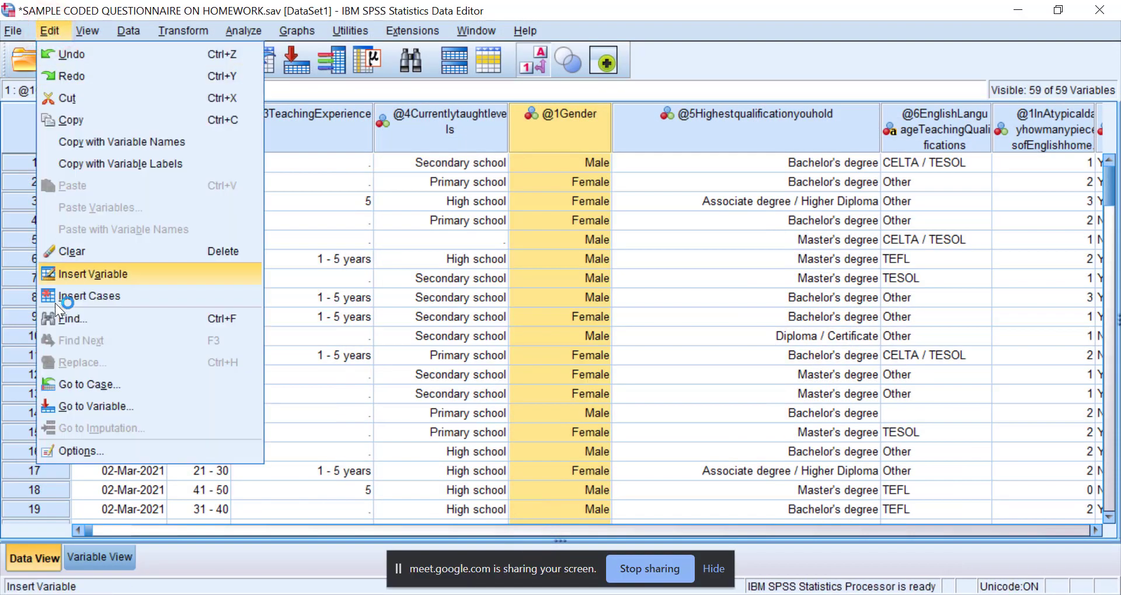
left_click(434, 393)
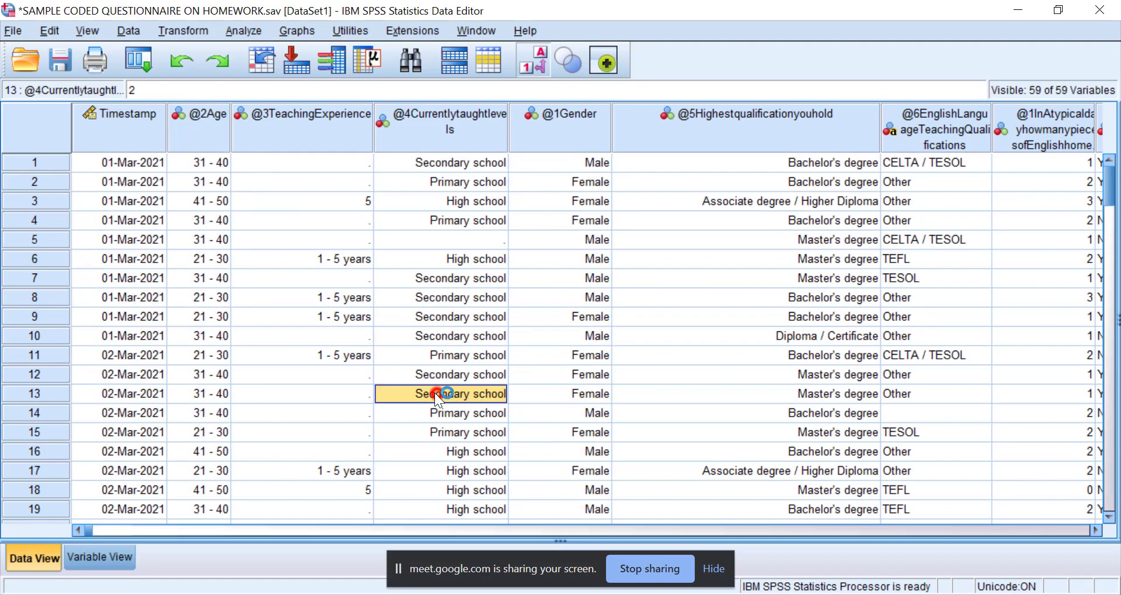
left_click(47, 35)
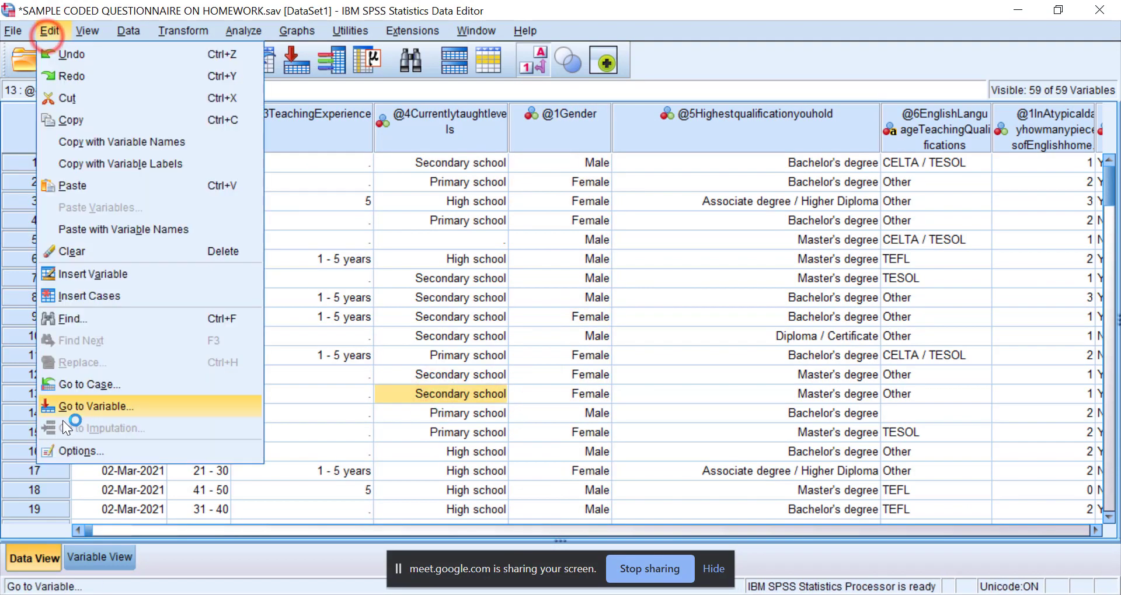
left_click(86, 446)
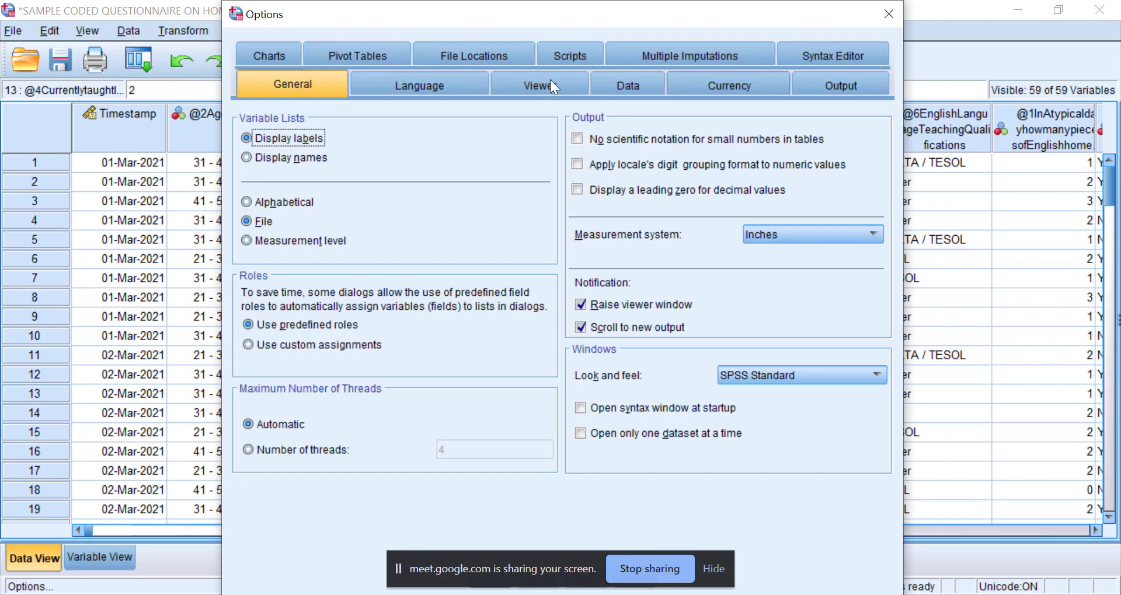
Select APA_TimesRoma_12pt as the TableLook for pivot tables, move the screen-sharing bar out of the way, and close the options.
left_click(852, 84)
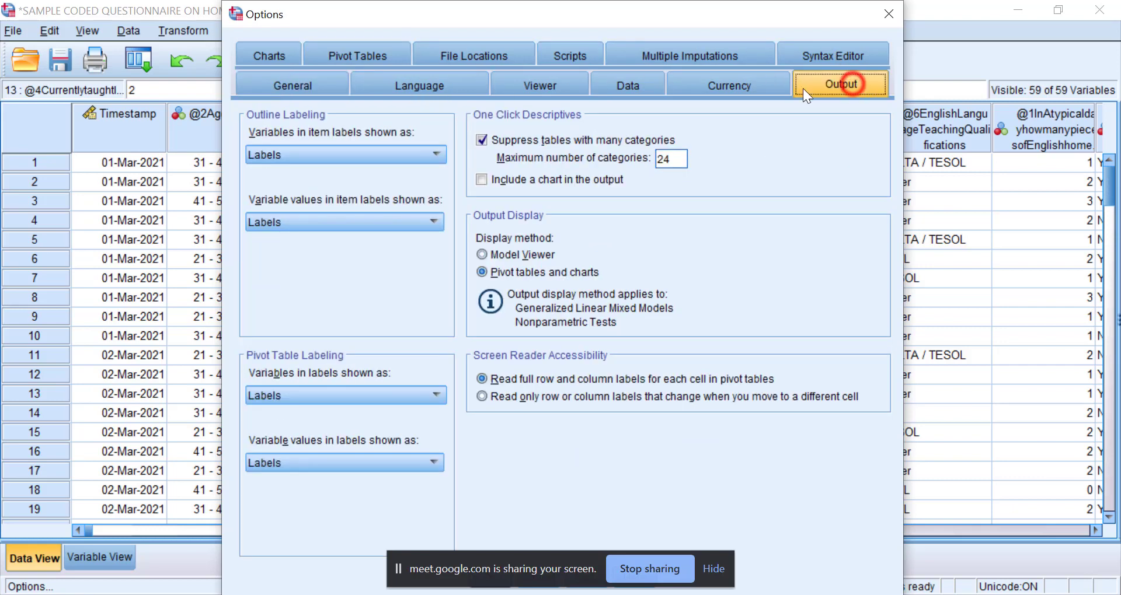
left_click(362, 58)
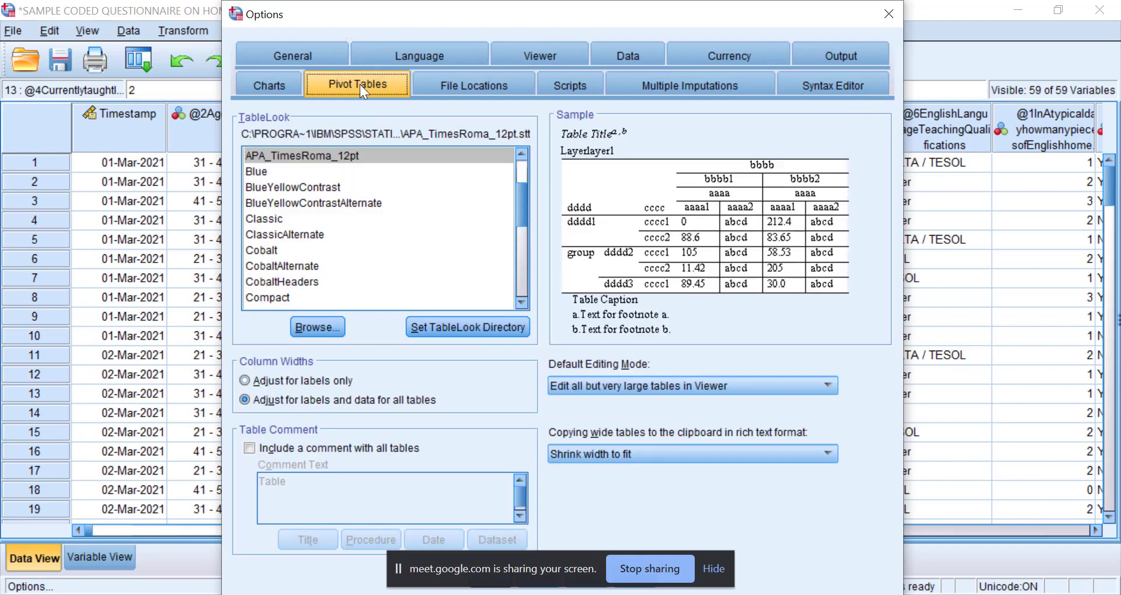
left_click(274, 159)
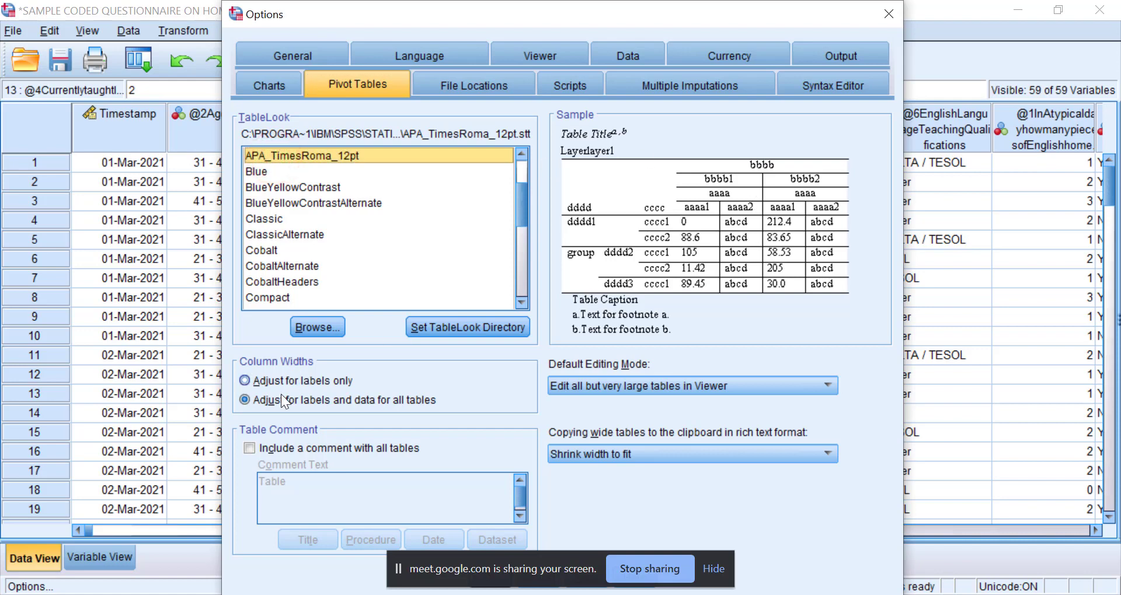
left_click(568, 552)
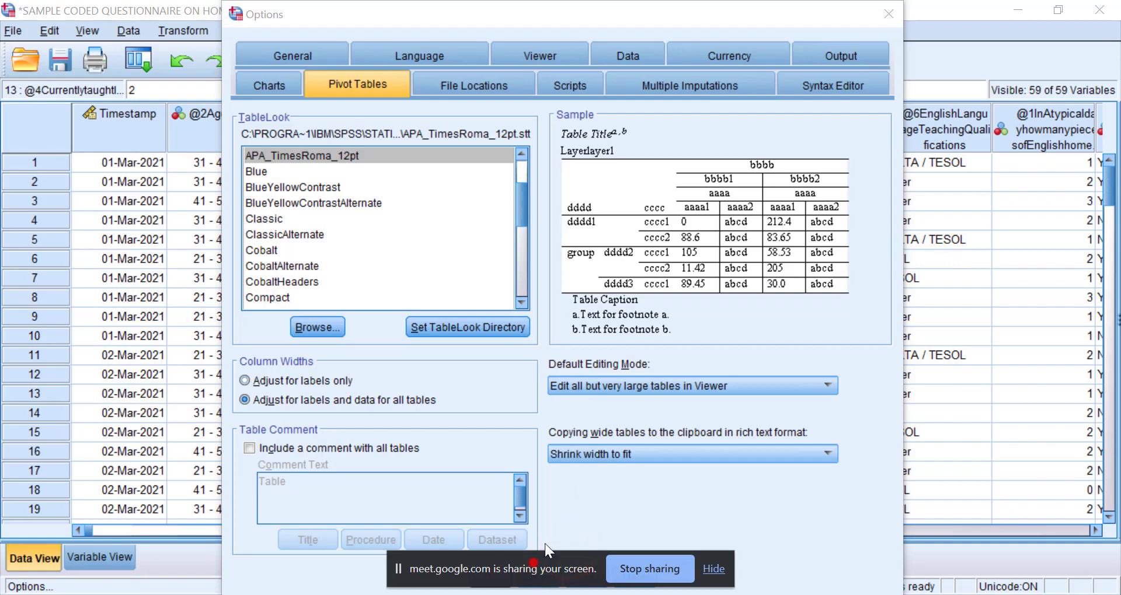
left_click_drag(533, 563, 640, 406)
left_click(583, 581)
left_click(508, 579)
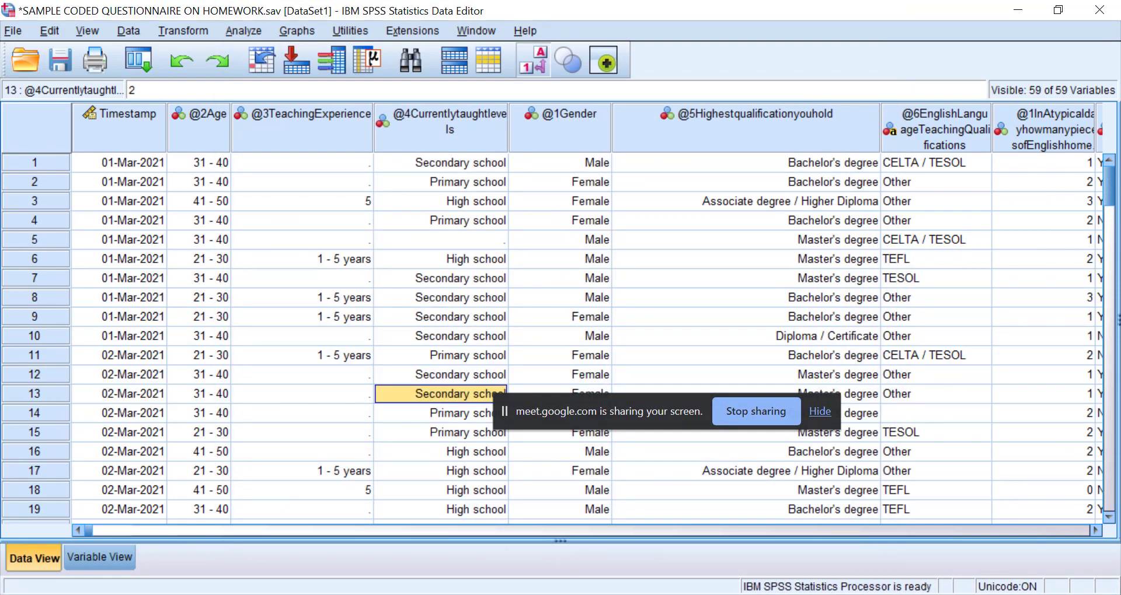
Copy the Spearman's rho Correlations table under Nonparametric Correlations in the SPSS output.
mouse_move(541, 534)
left_click(793, 553)
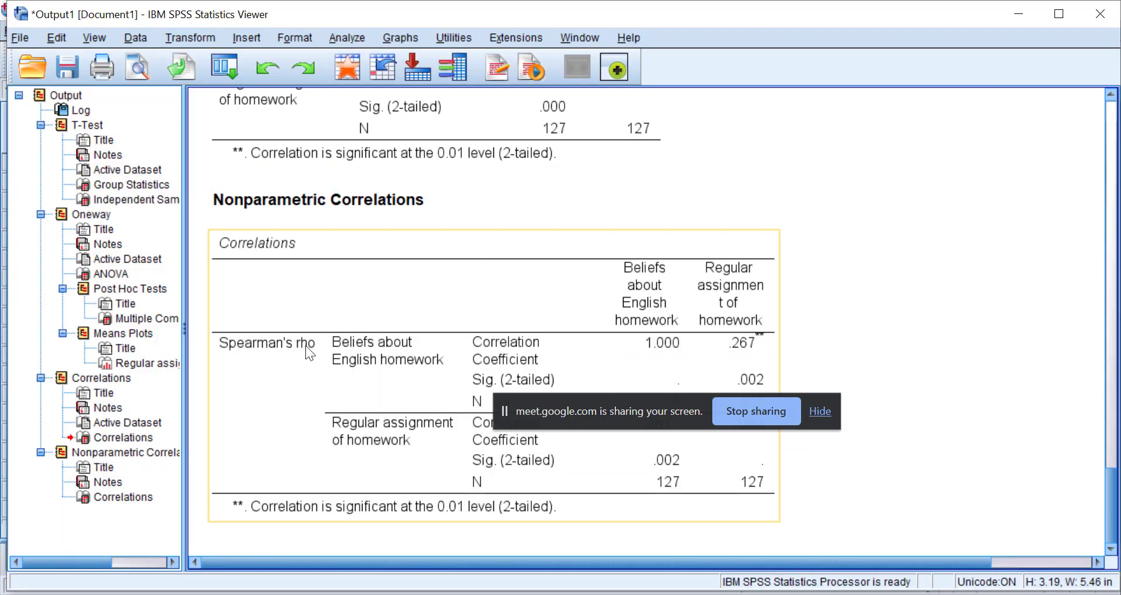
left_click(569, 296)
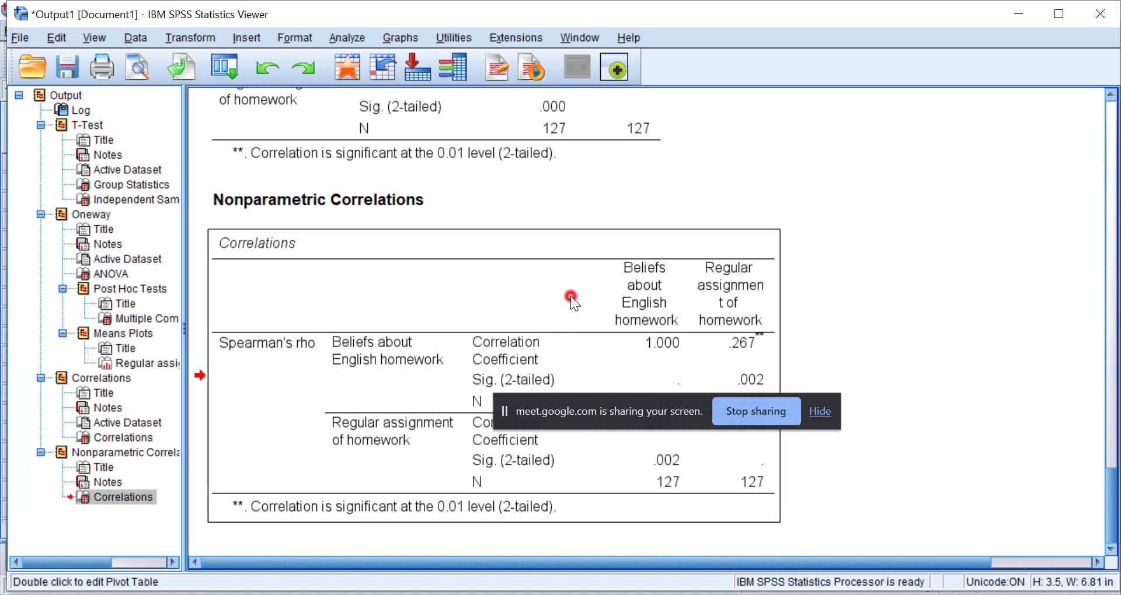
right_click(275, 253)
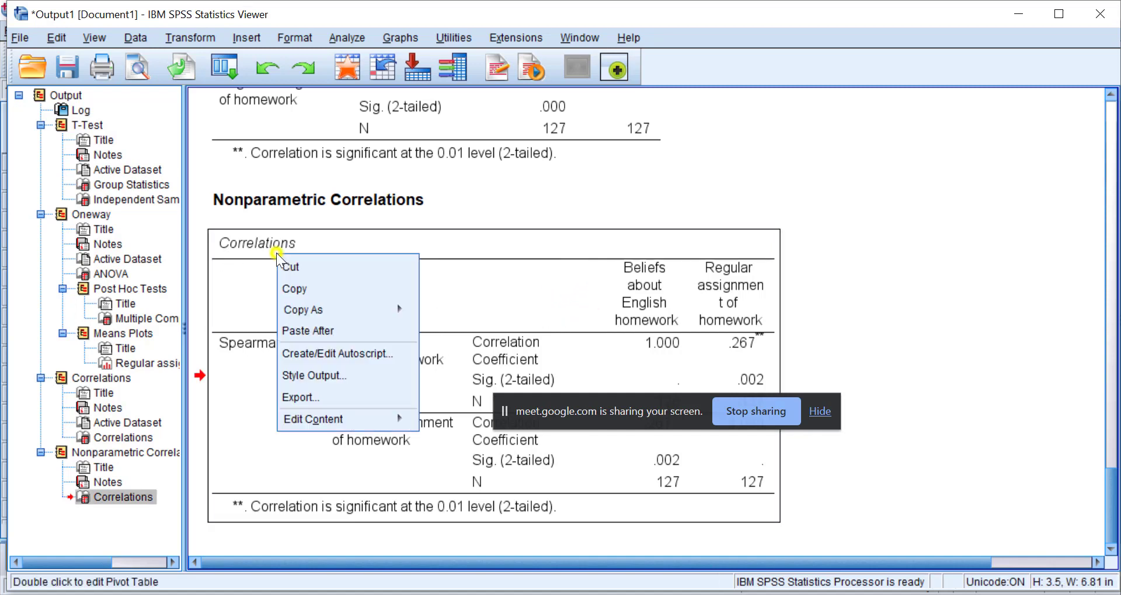
left_click(312, 289)
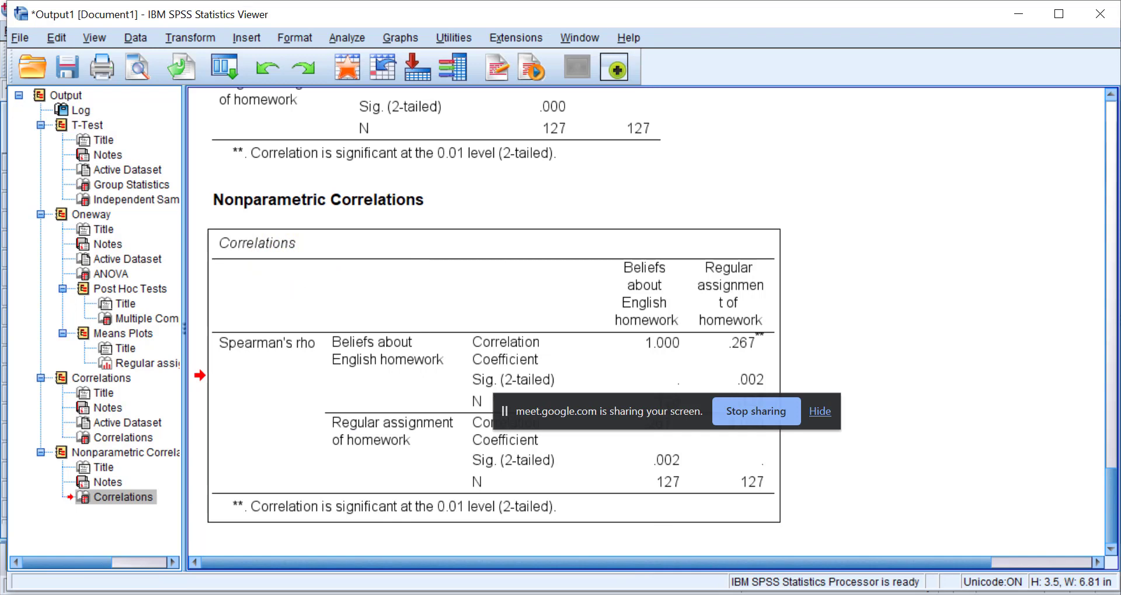
Paste the copied Correlations table into the blank area on page 3 of Document2 in Word.
mouse_move(456, 585)
left_click(611, 557)
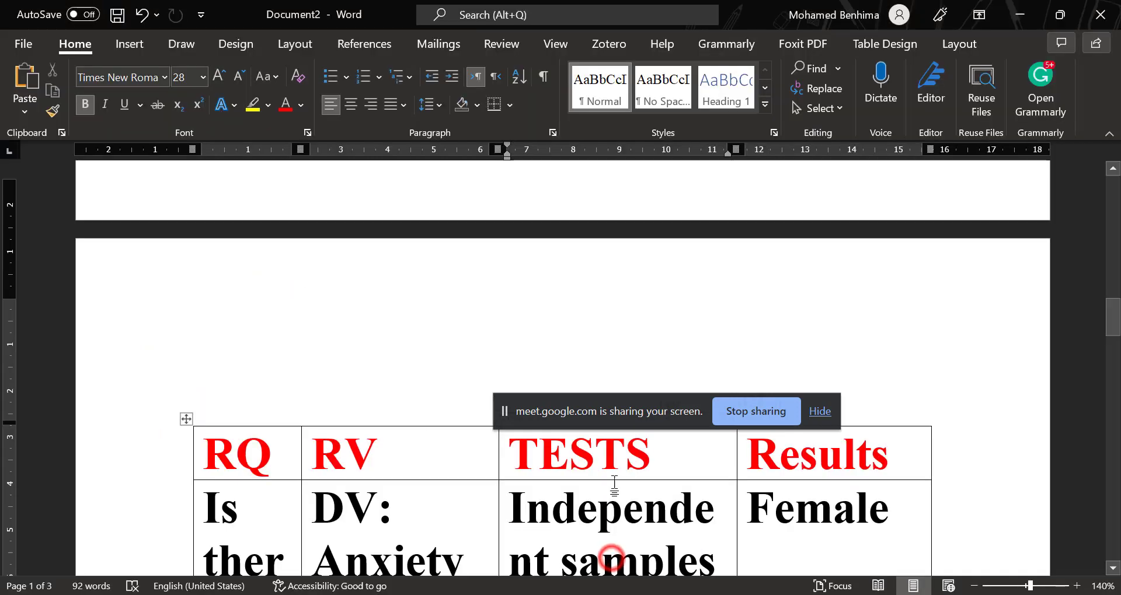
scroll(614, 485, "down", 15)
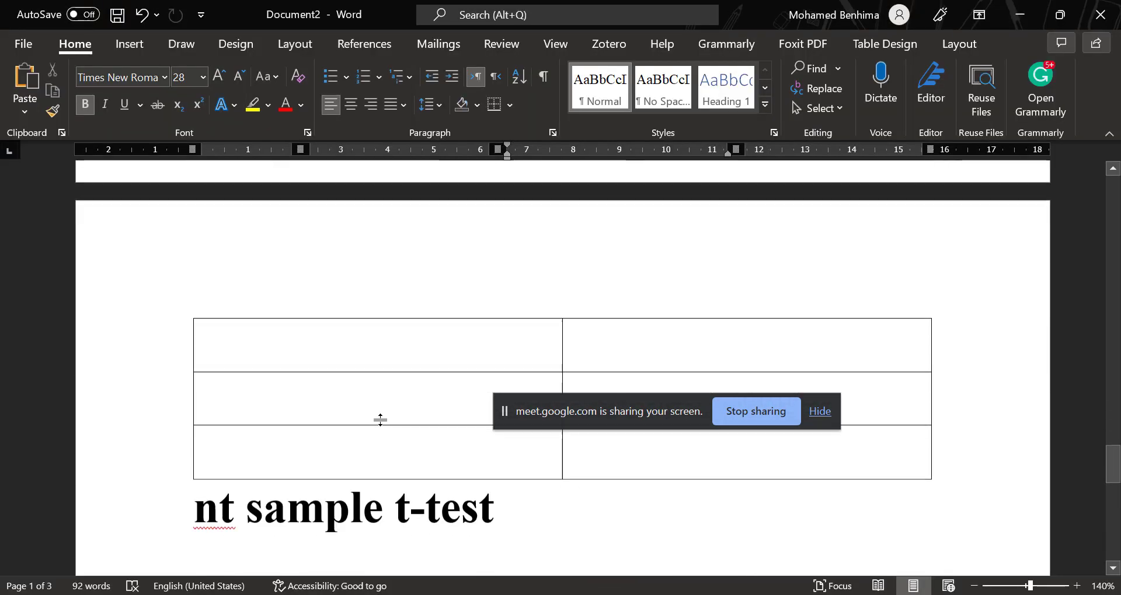
scroll(380, 421, "down", 5)
left_click(322, 350)
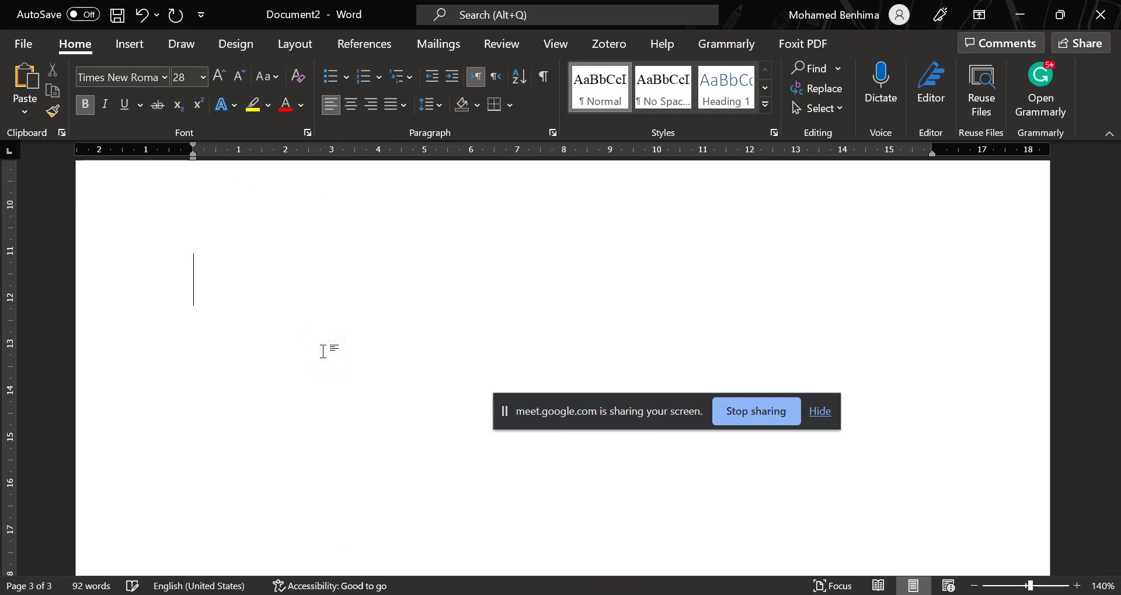
key("ctrl+v")
scroll(327, 350, "up", 6)
scroll(262, 421, "down", 2)
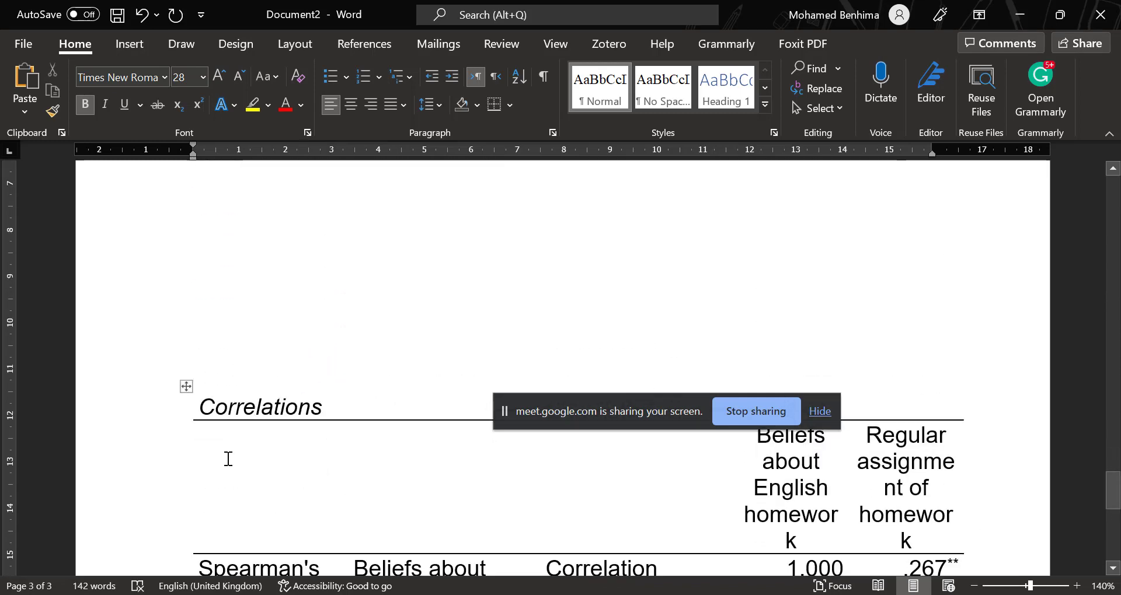
Insert the label "Table 7:" on its own line above the Correlations title of the pasted table.
left_click(200, 407)
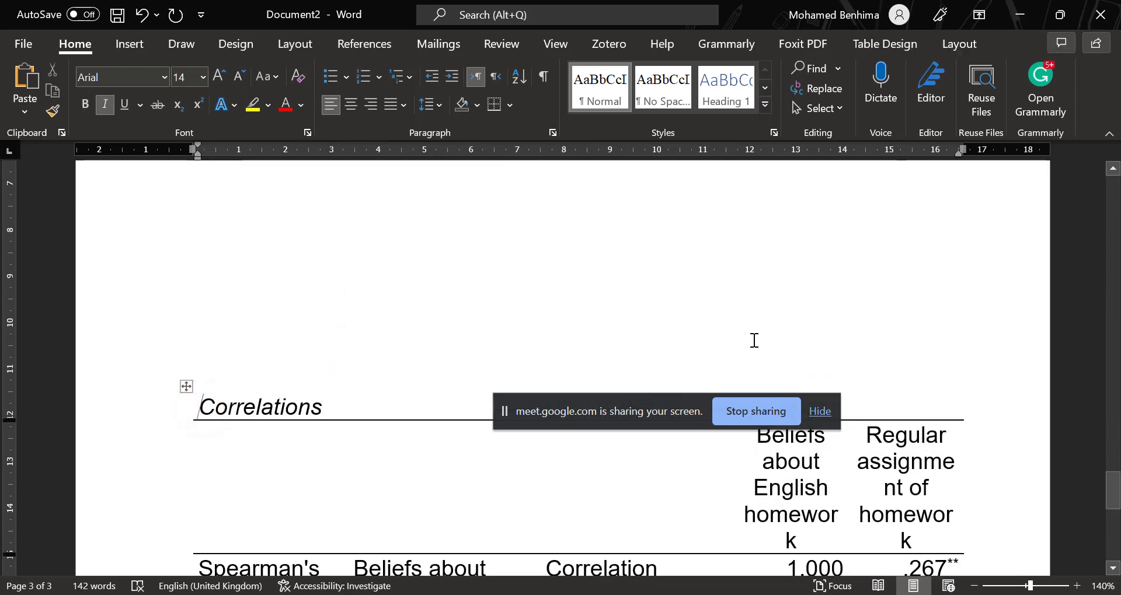
type("Table")
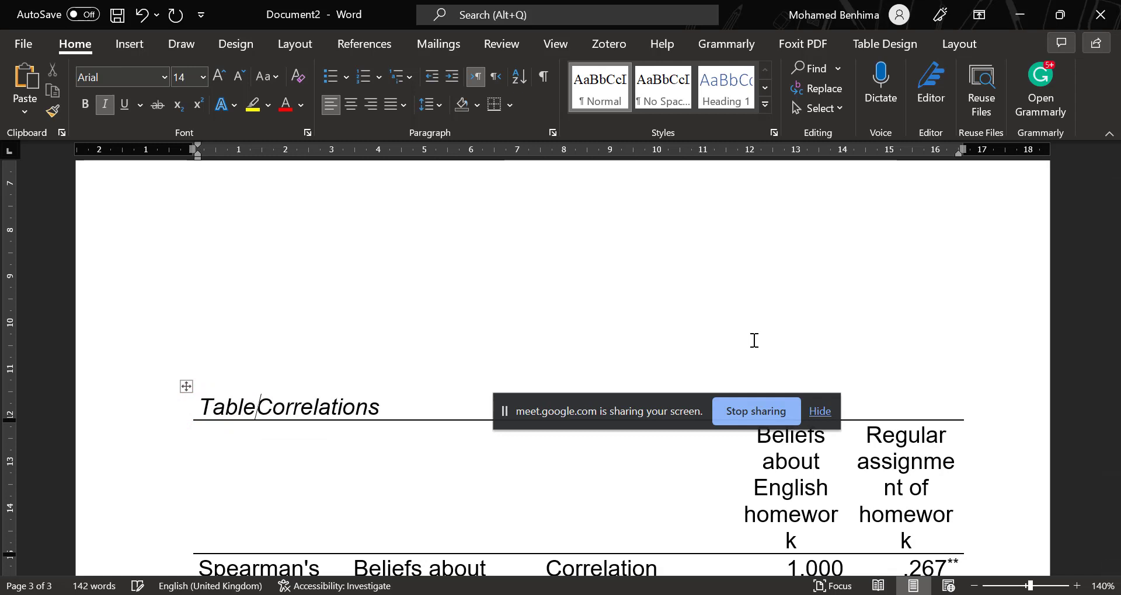
type(":")
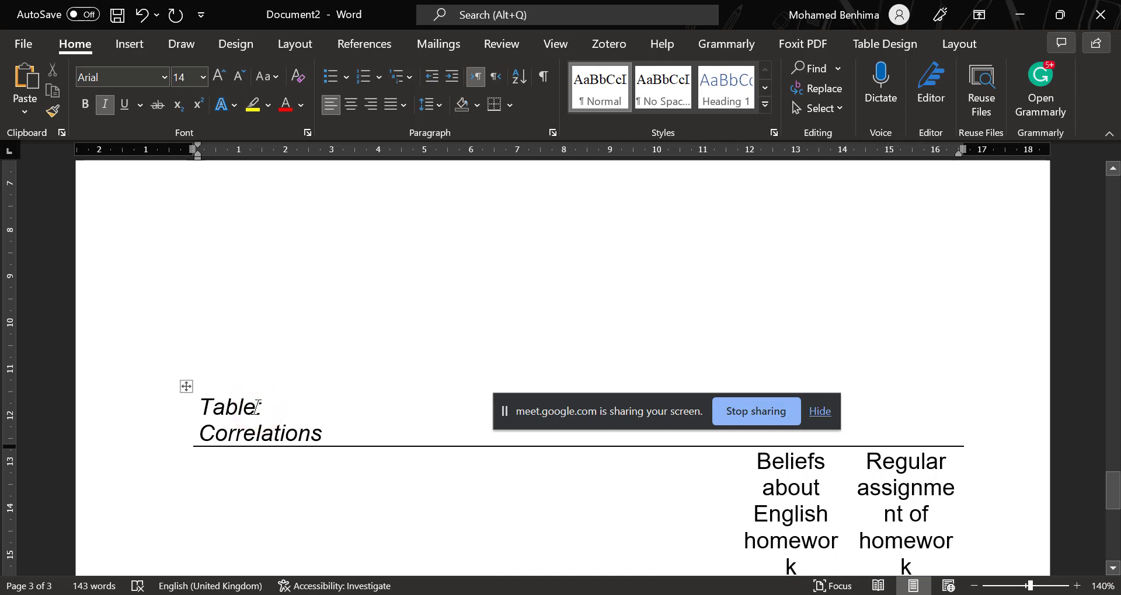
type(" 2")
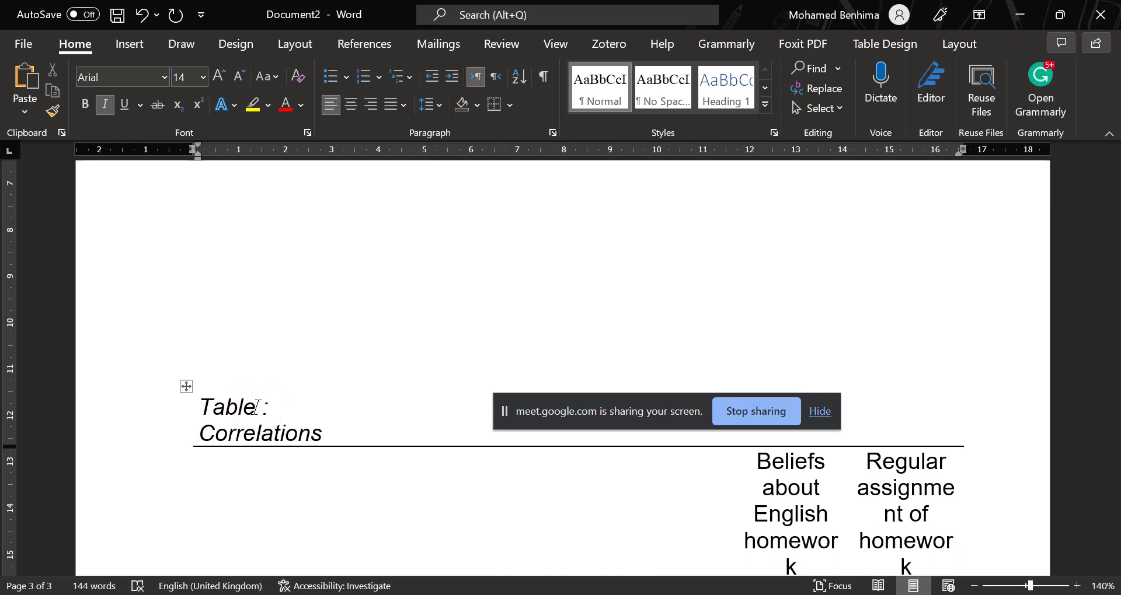
type("7")
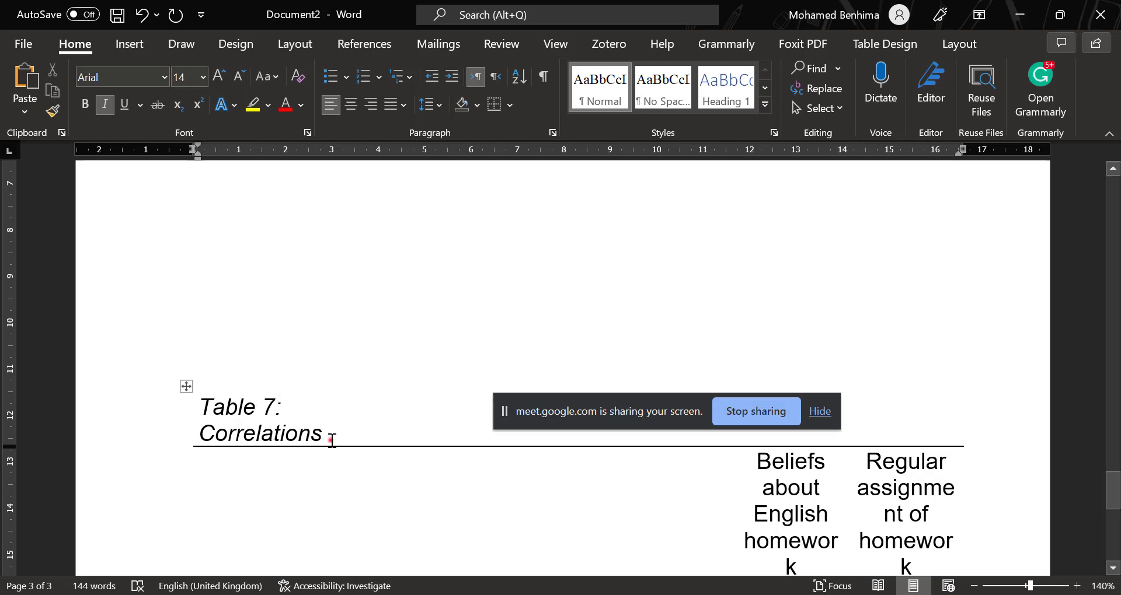
Extend the table's title with the placeholder text so it reads "Correlations bellpdpdlofiefij".
left_click(331, 441)
type("be")
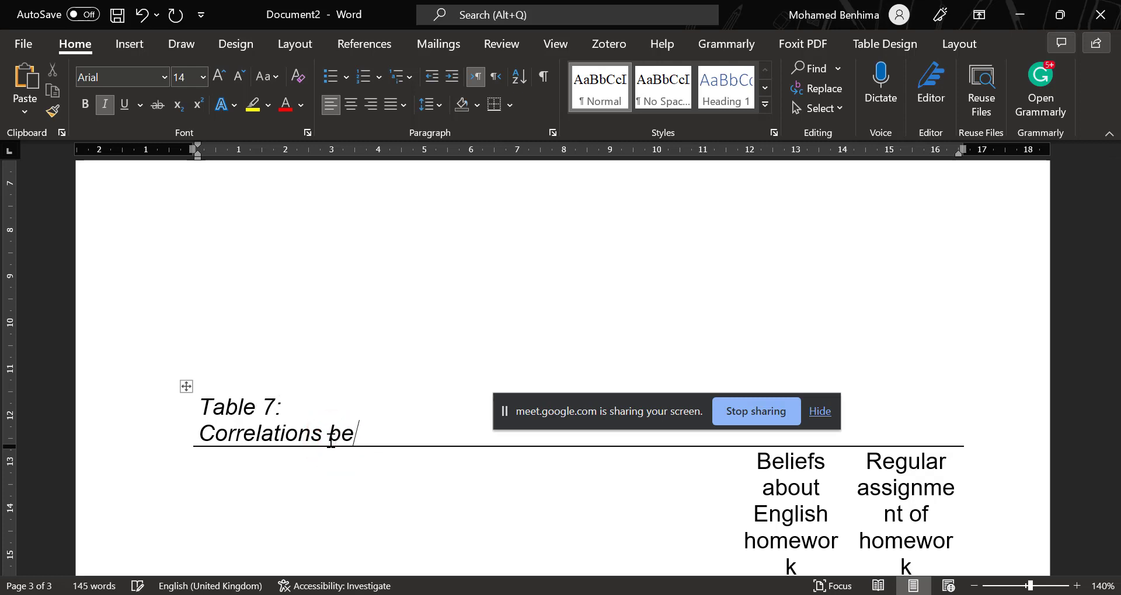
type("llpdpdlofiefij")
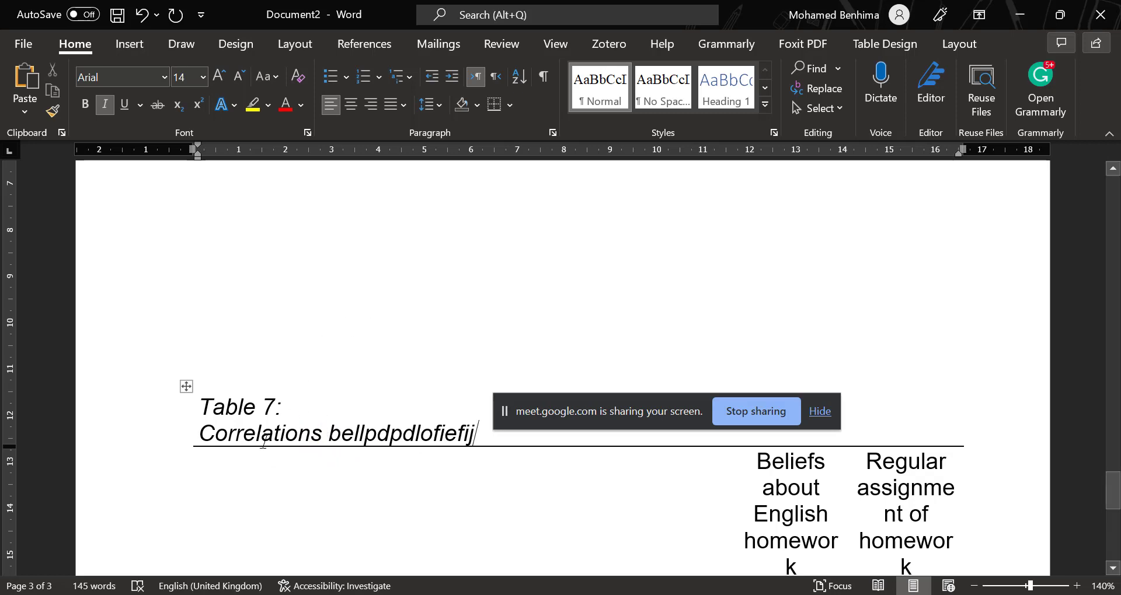
Examine the layout of the pasted Spearman's rho table, from its title down to the significance note.
scroll(263, 442, "down", 4)
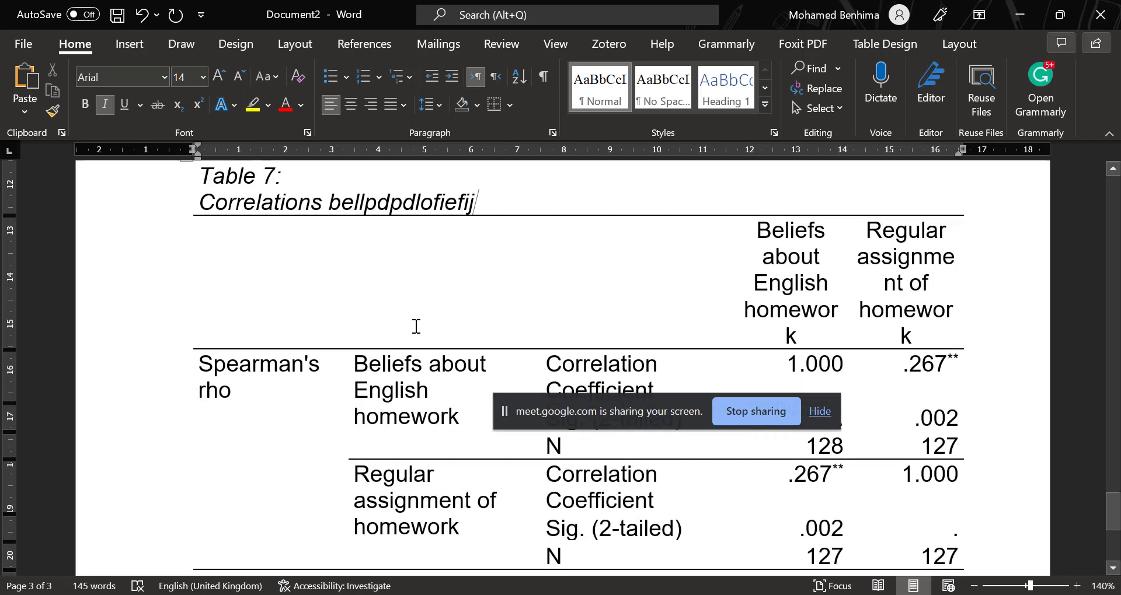
scroll(313, 248, "down", 2)
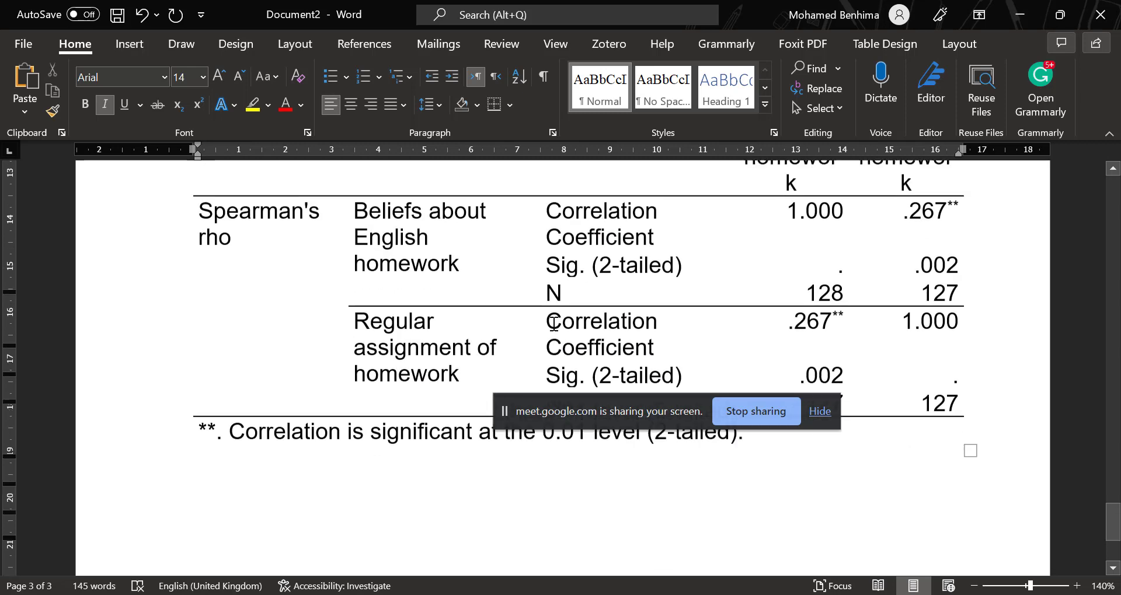
scroll(336, 280, "up", 2)
scroll(345, 297, "down", 1)
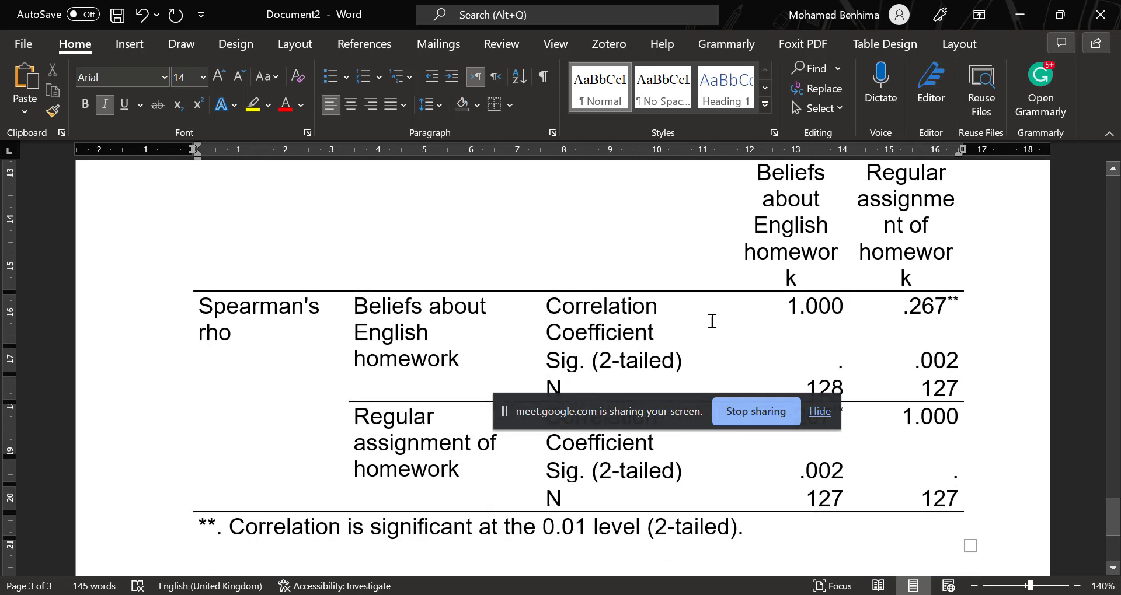
scroll(406, 300, "up", 2)
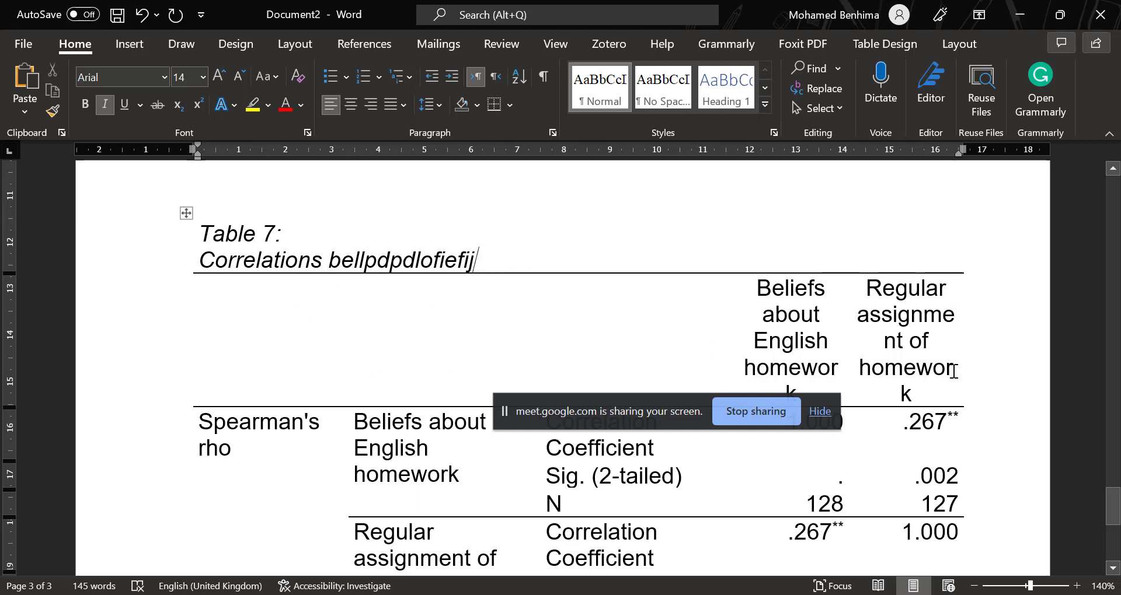
scroll(511, 452, "down", 1)
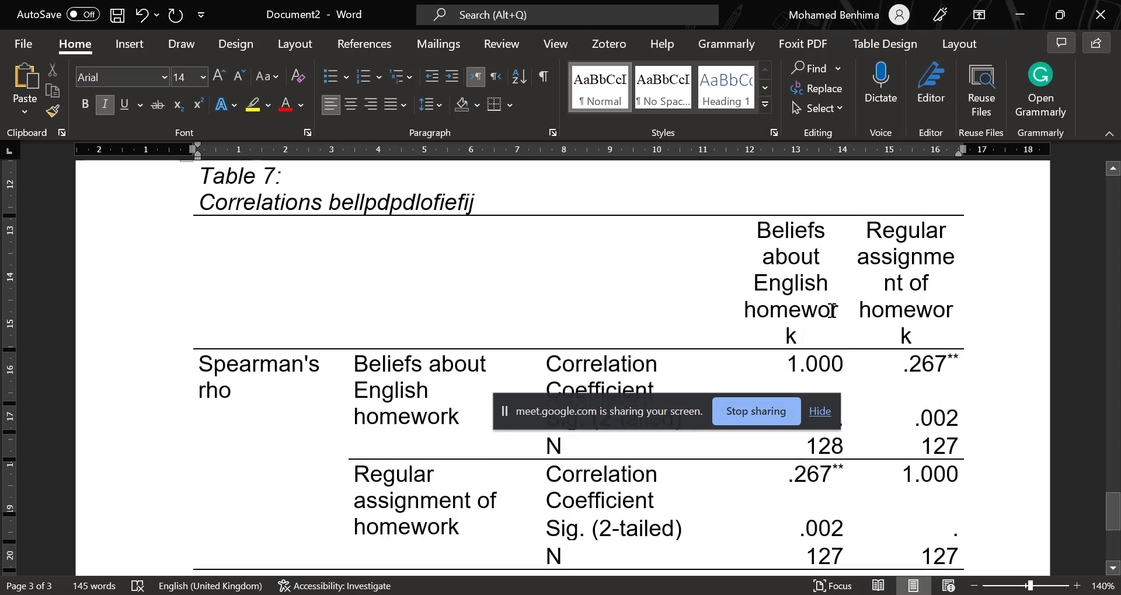
scroll(420, 265, "down", 2)
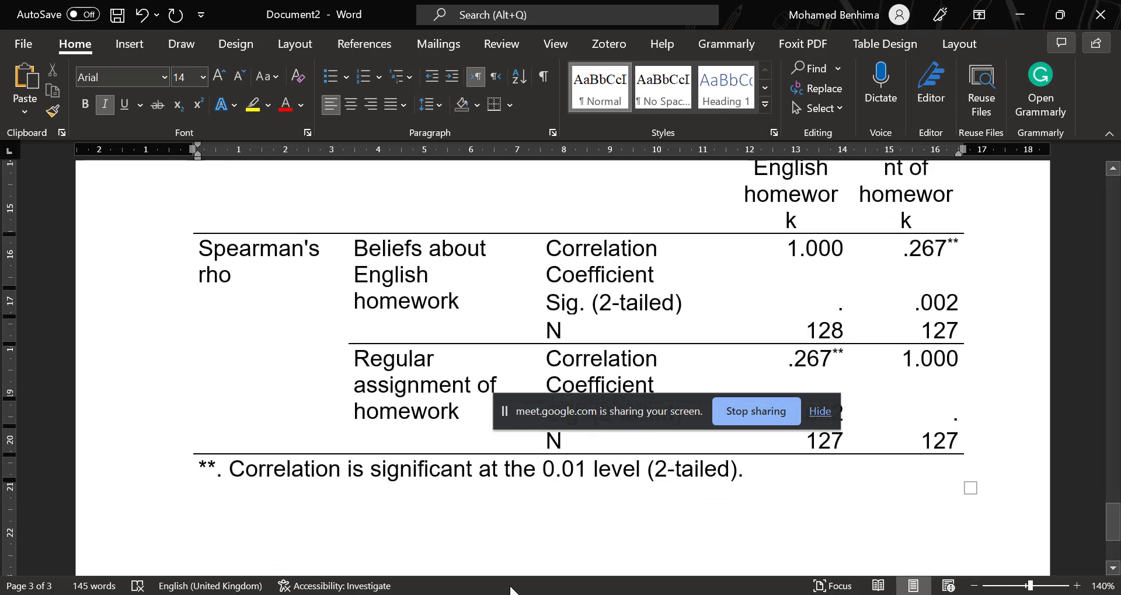
Switch to the Google Meet call in Chrome and look back through the in-call messages for participants' questions.
left_click(642, 532)
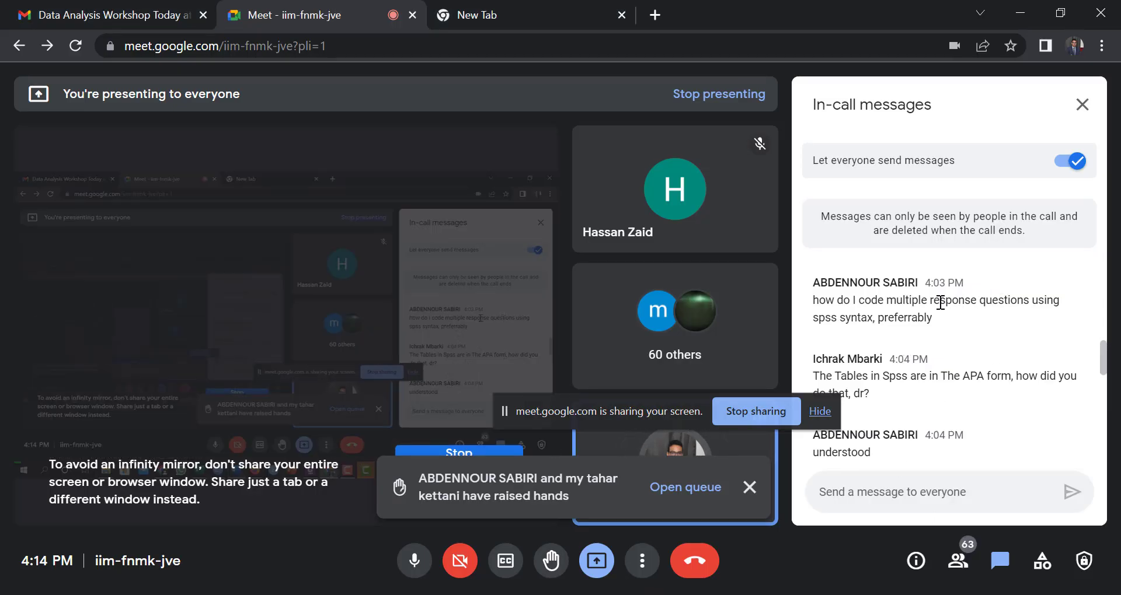
scroll(946, 304, "up", 2)
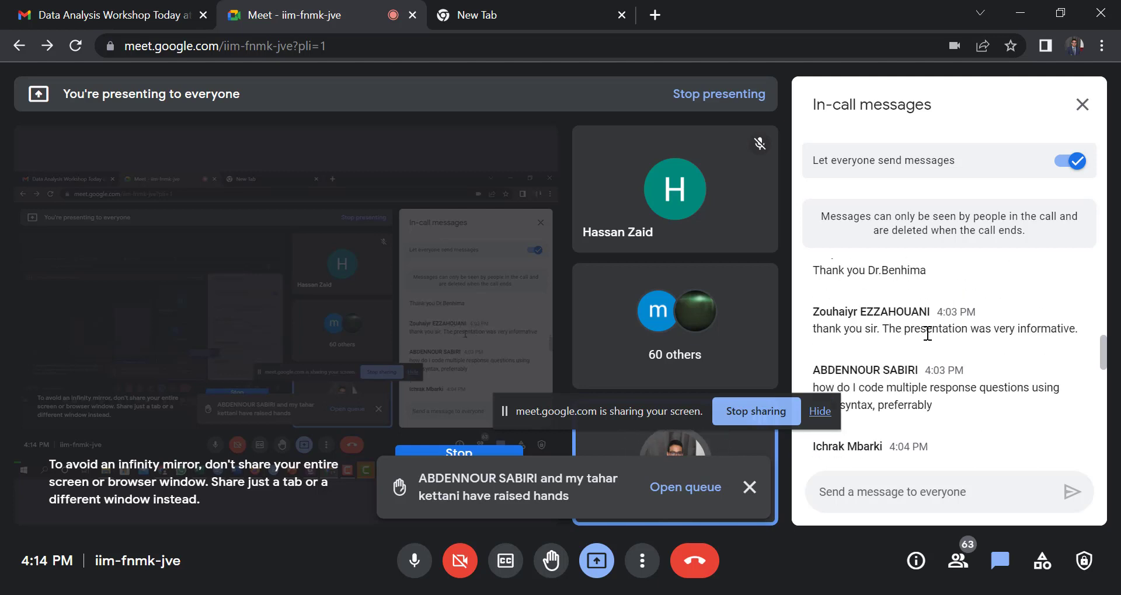
scroll(951, 344, "up", 4)
scroll(951, 344, "up", 10)
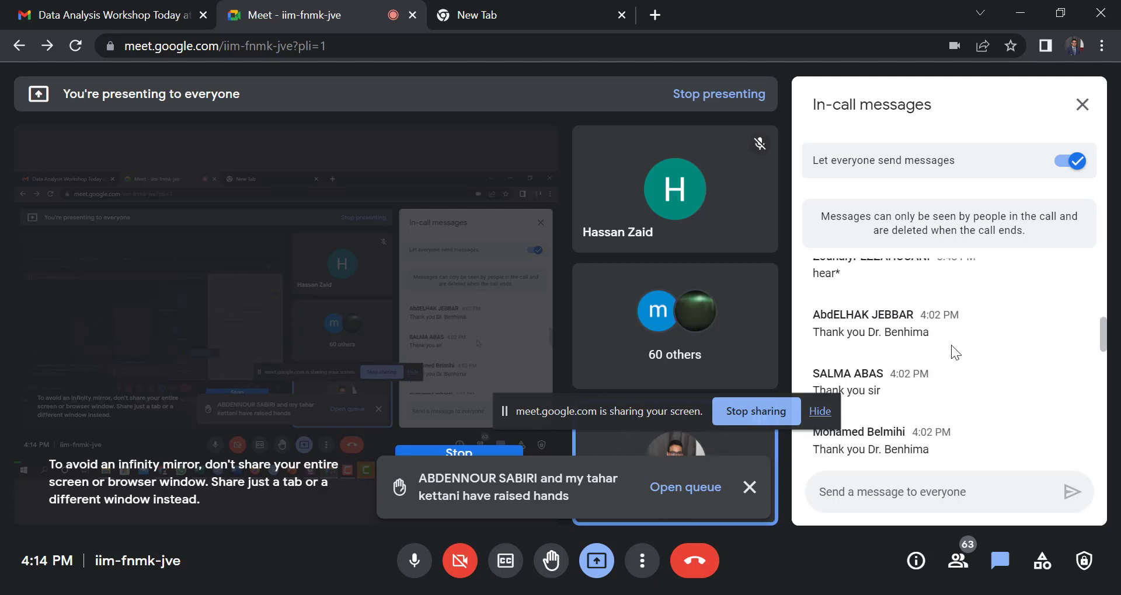
scroll(951, 346, "up", 8)
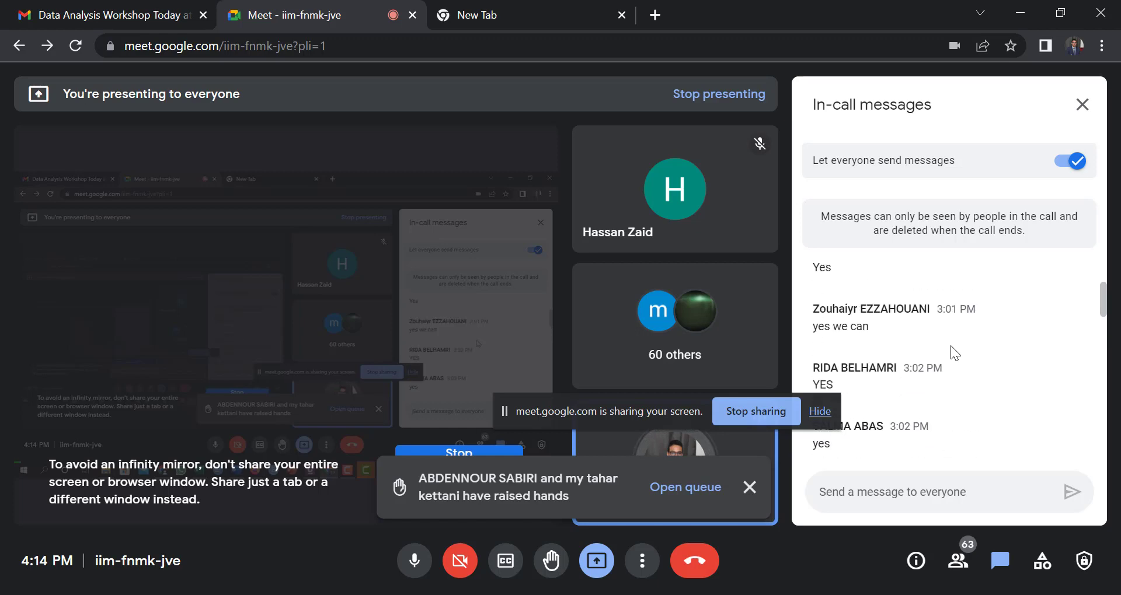
scroll(946, 342, "down", 15)
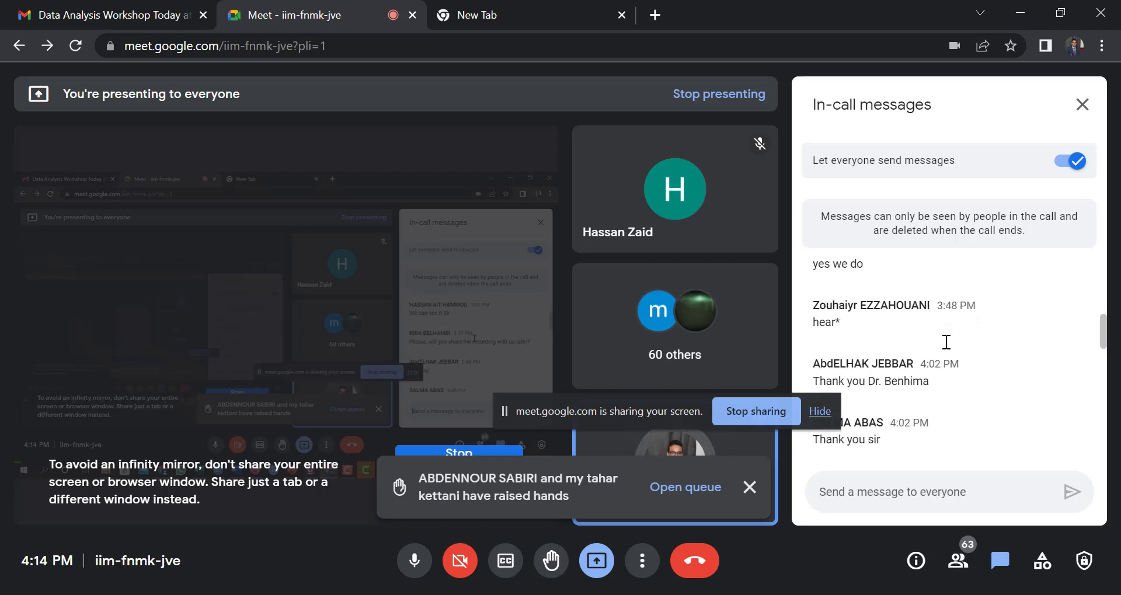